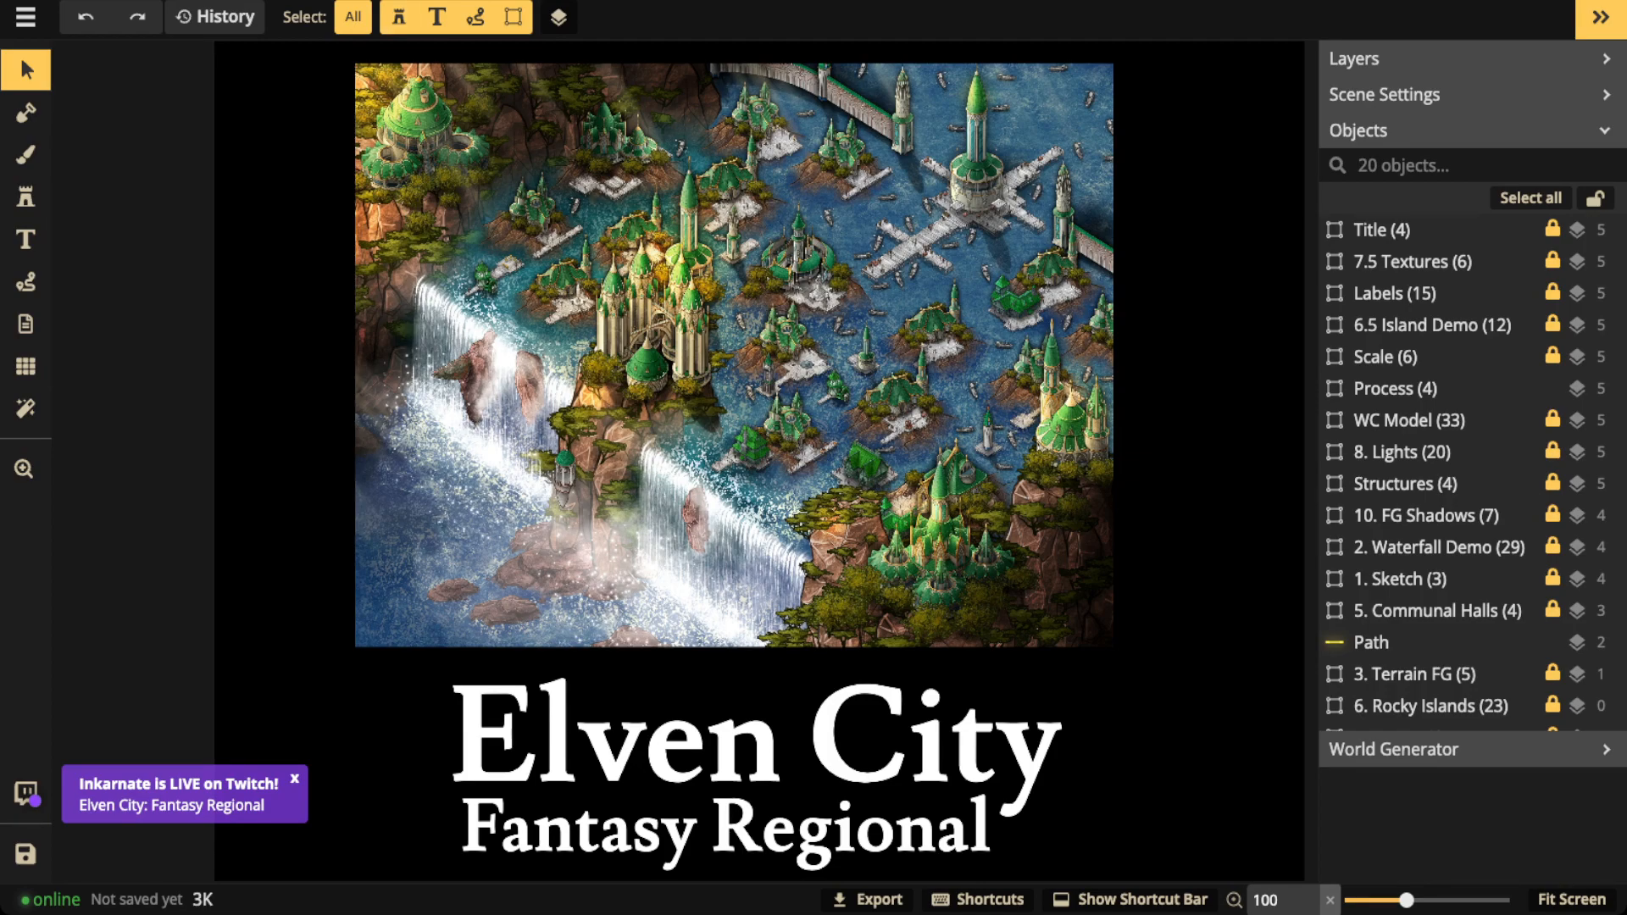
# Delete the Title group that covers the map.
pyautogui.click(1383, 230)
pyautogui.scroll(-3, 863, 283)
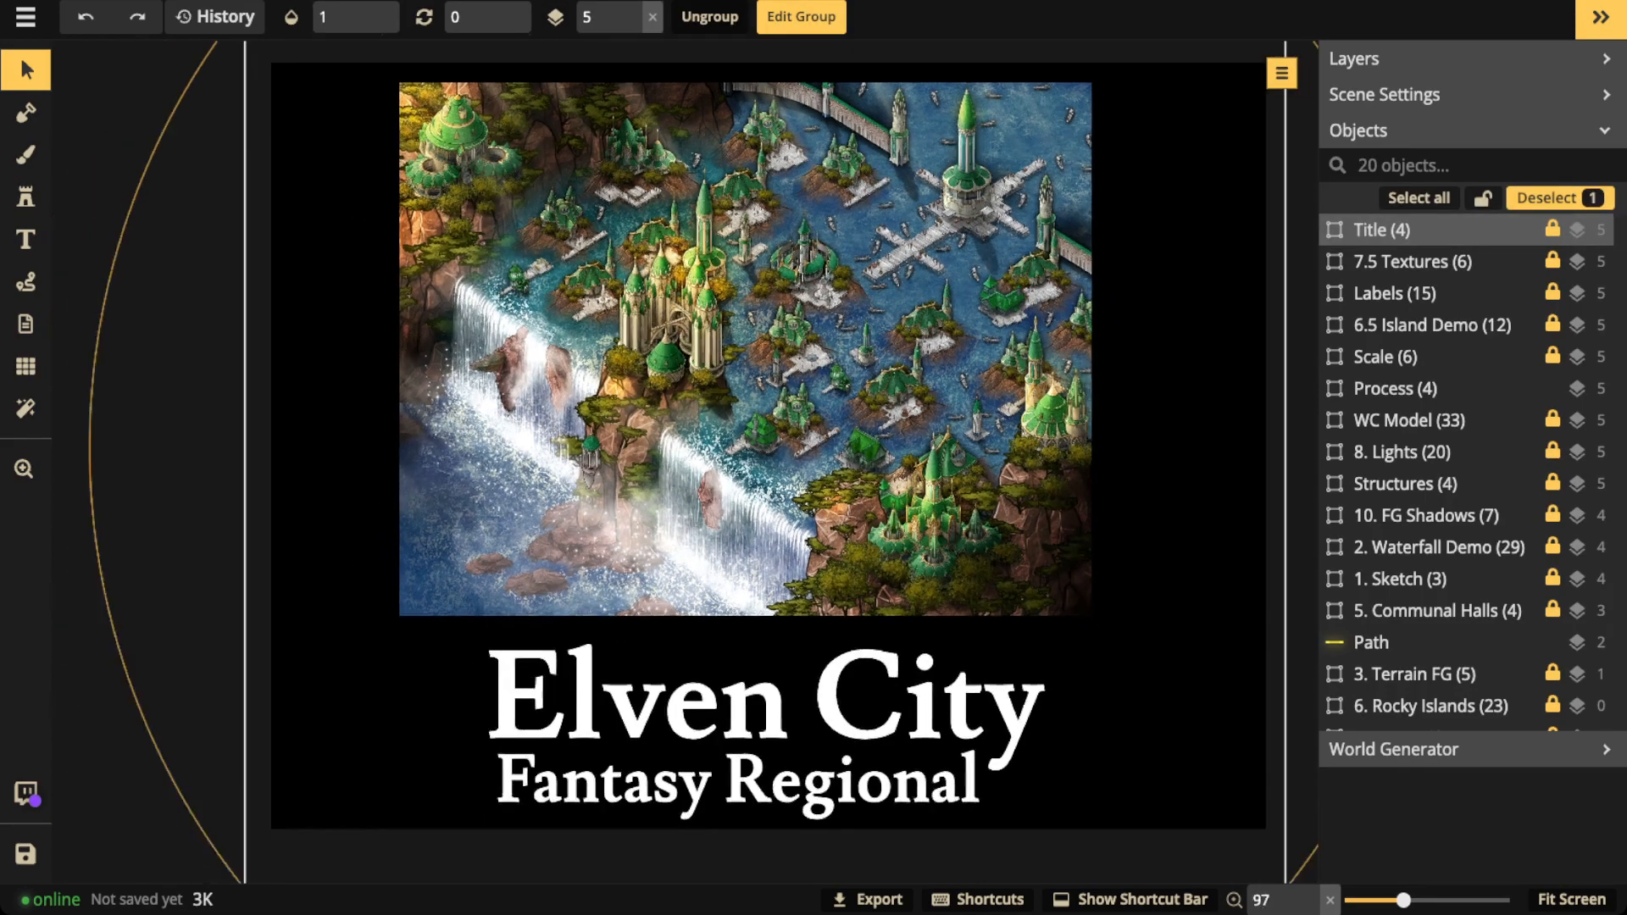
pyautogui.moveTo(779, 464); pyautogui.dragTo(759, 482)
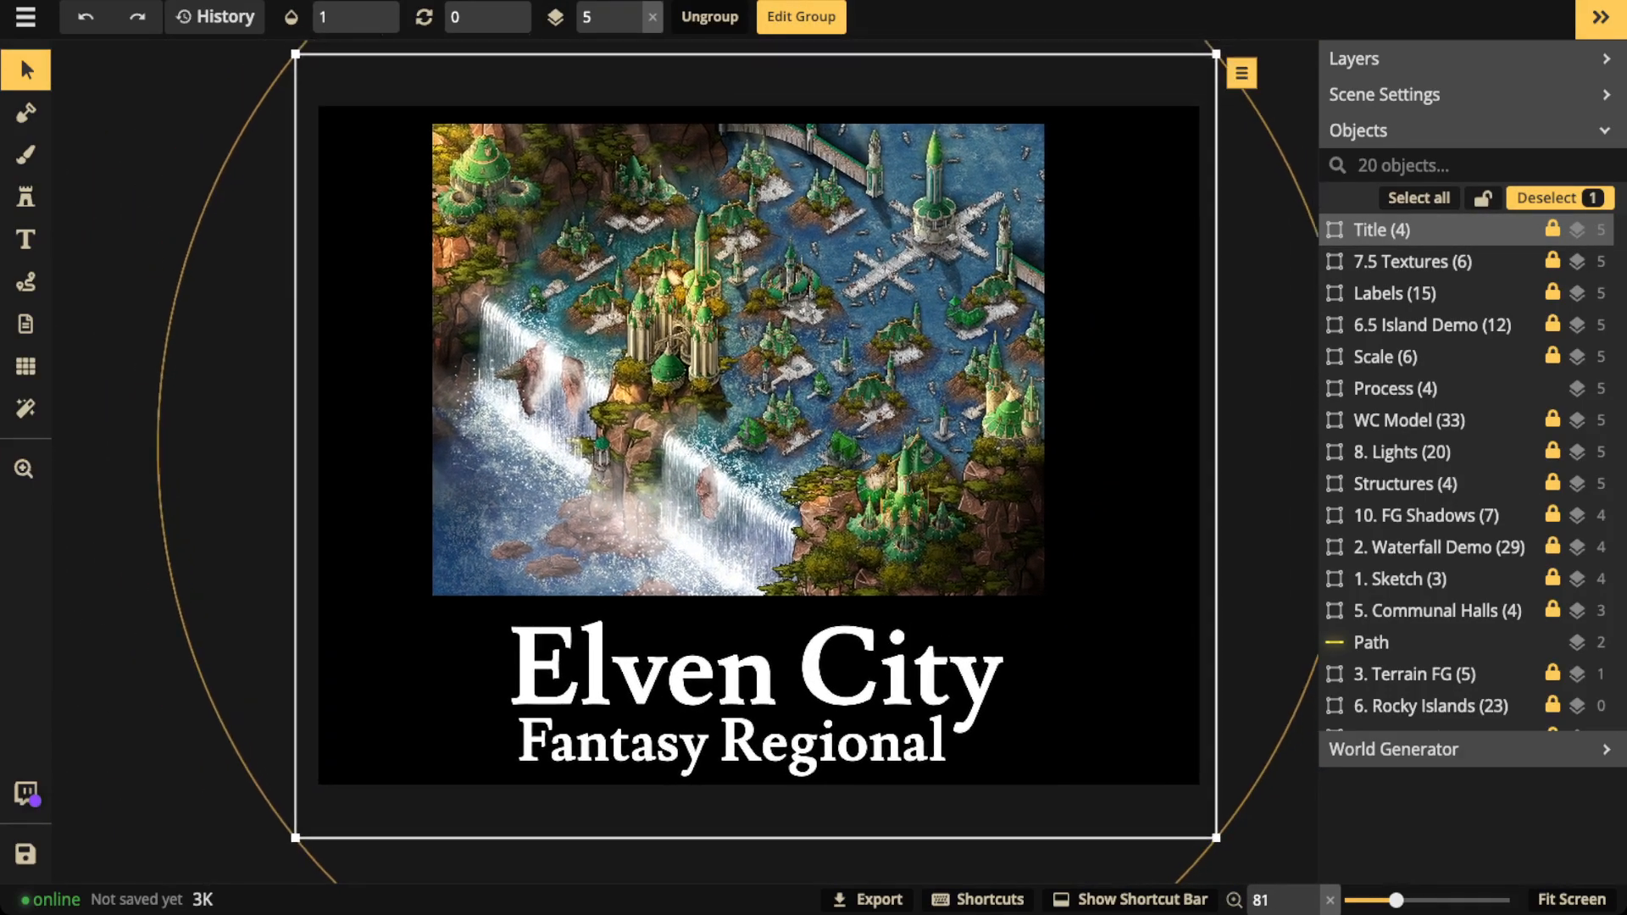
pyautogui.press('Delete')
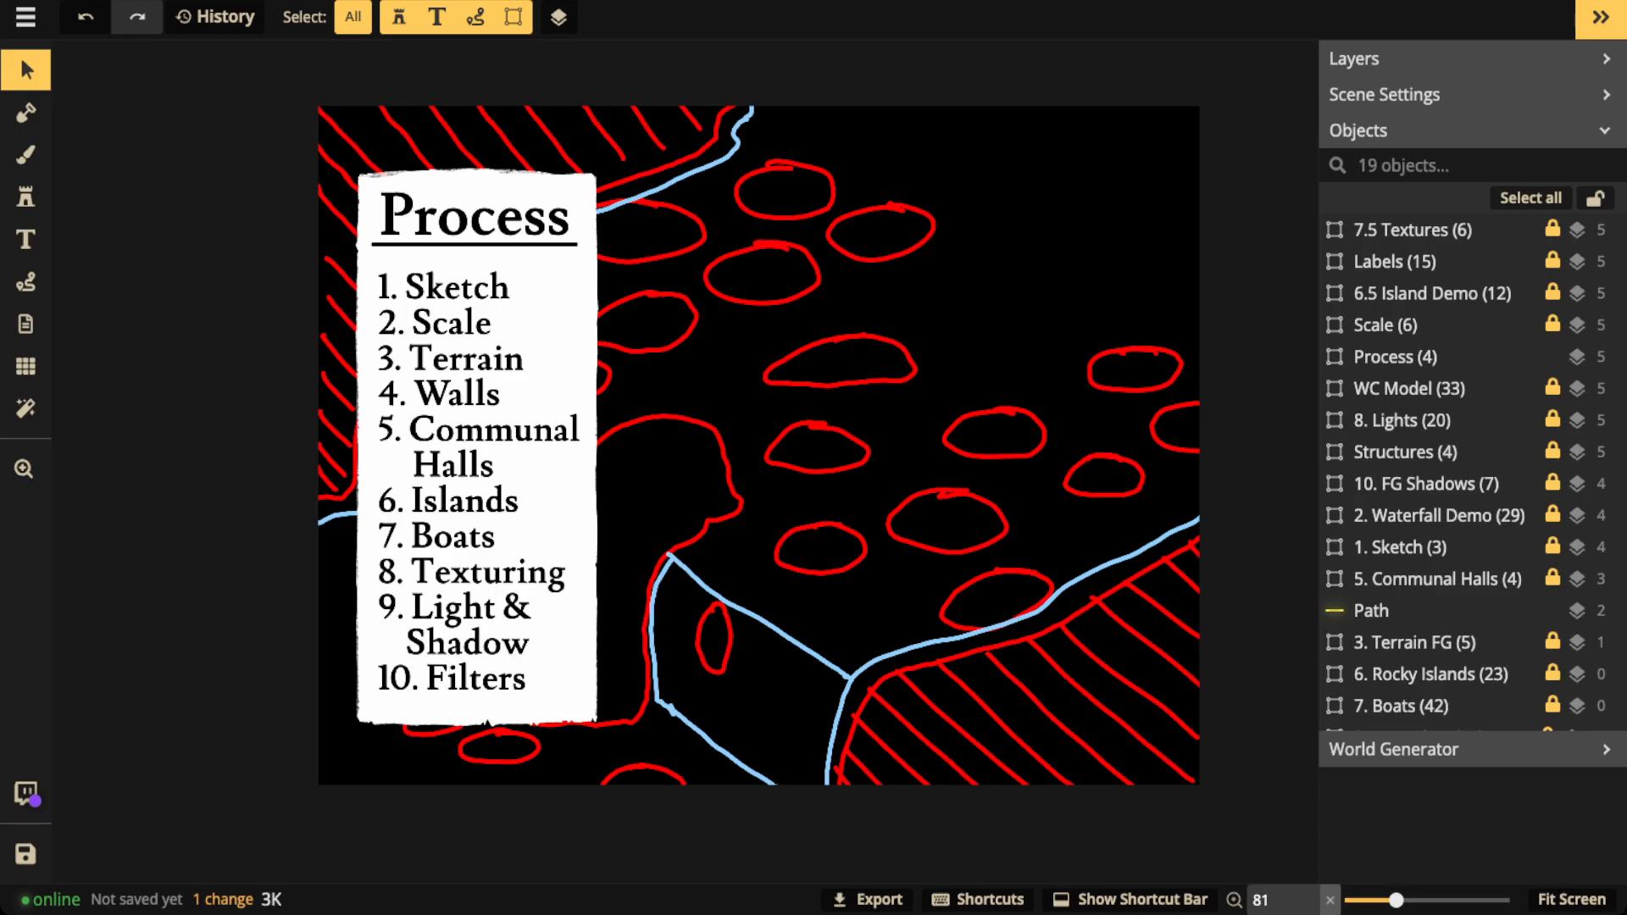
# Set the WC Model group's opacity to 1 to present the reference model, and delete the group.
pyautogui.click(1409, 389)
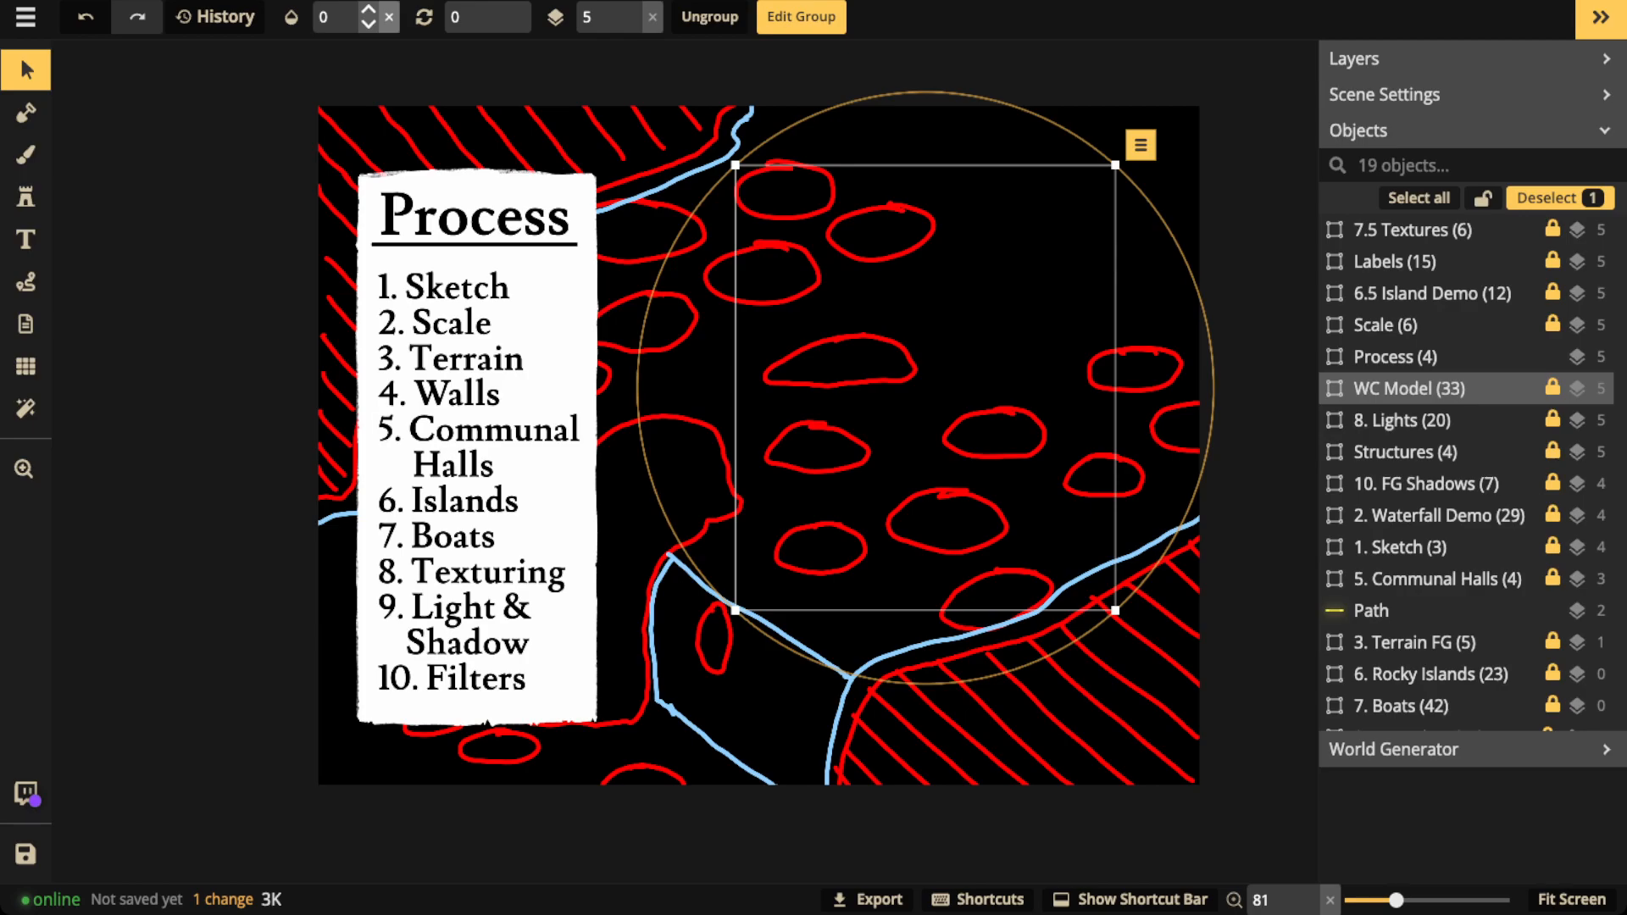
pyautogui.click(390, 16)
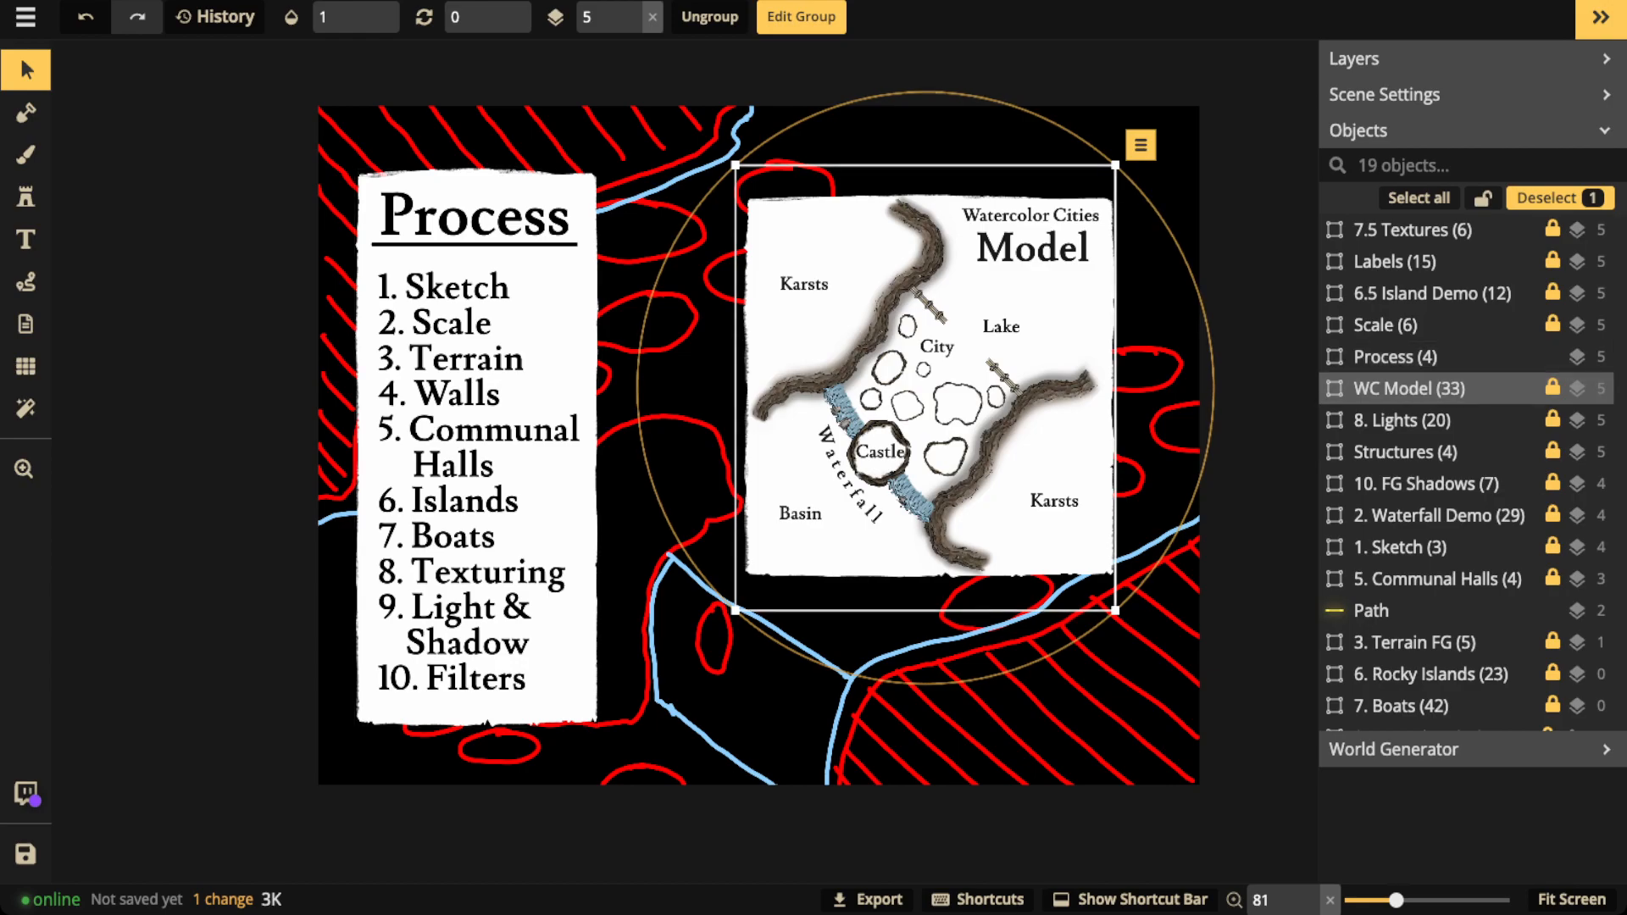
pyautogui.press('Delete')
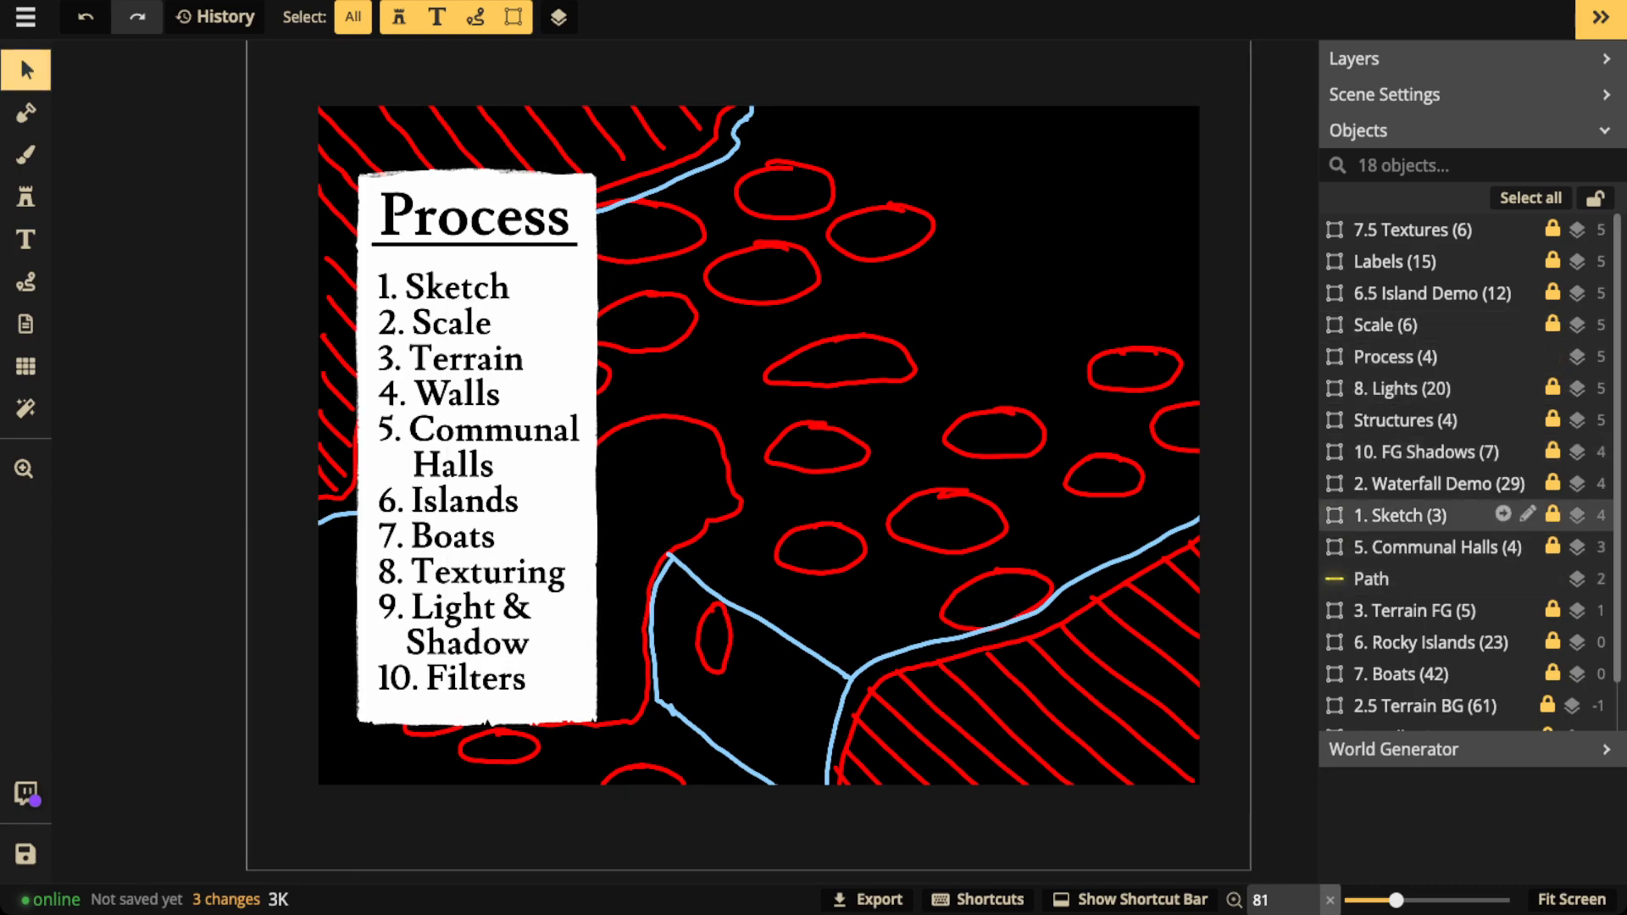
# Move the Process list group off the map, past its left edge, to uncover the sketch.
pyautogui.click(1400, 515)
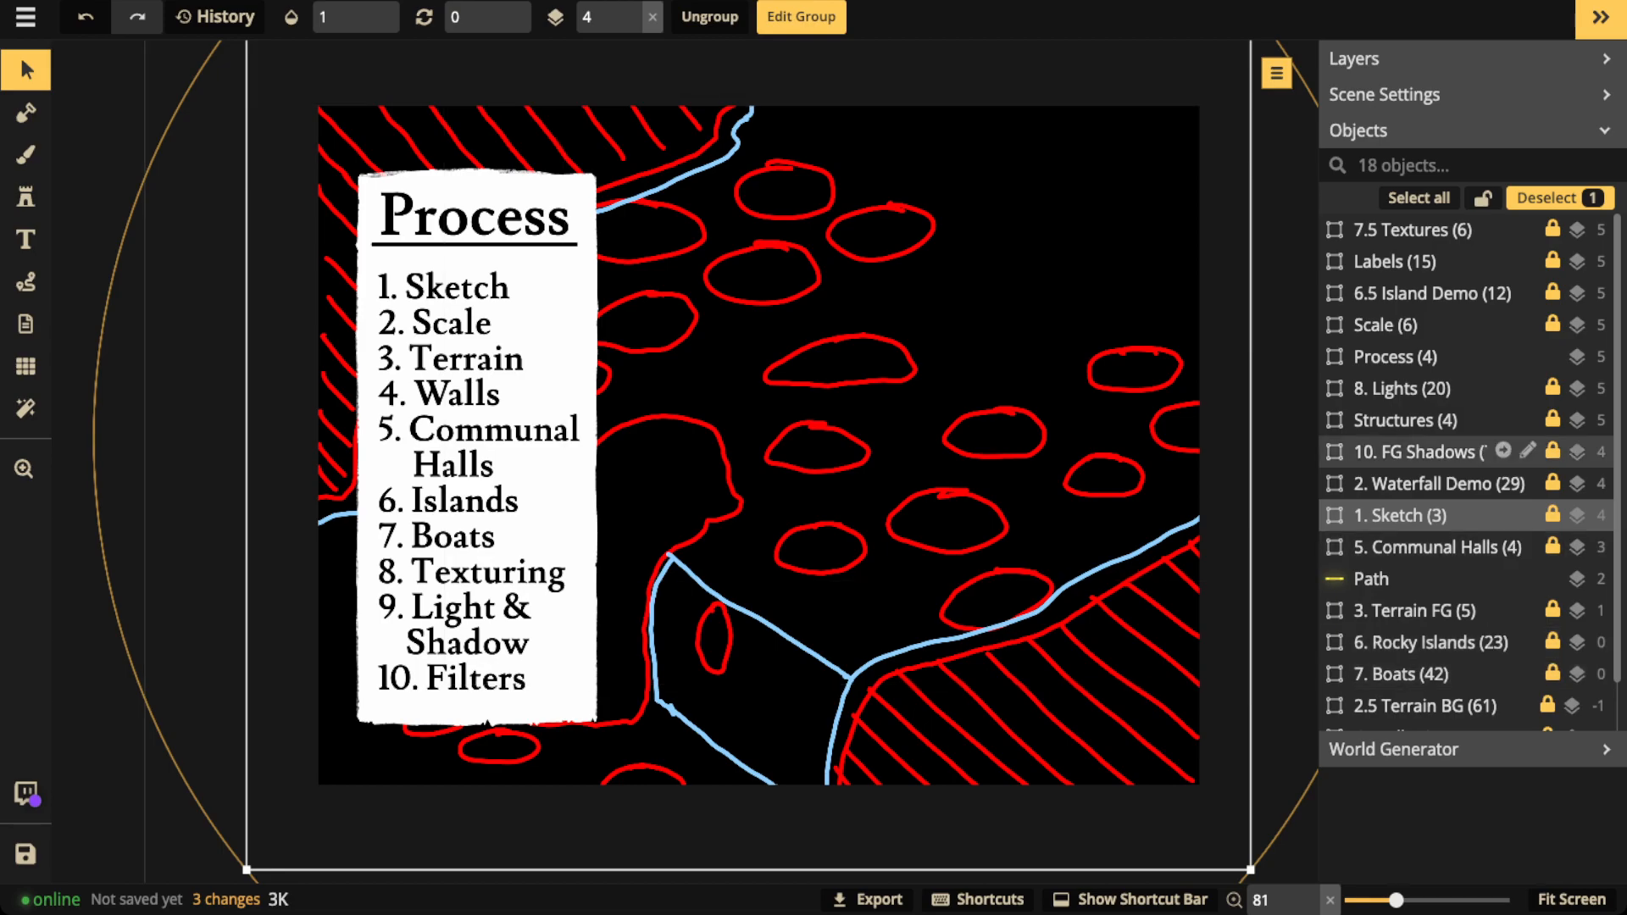
pyautogui.scroll(-1, 1441, 370)
pyautogui.scroll(1, 1441, 407)
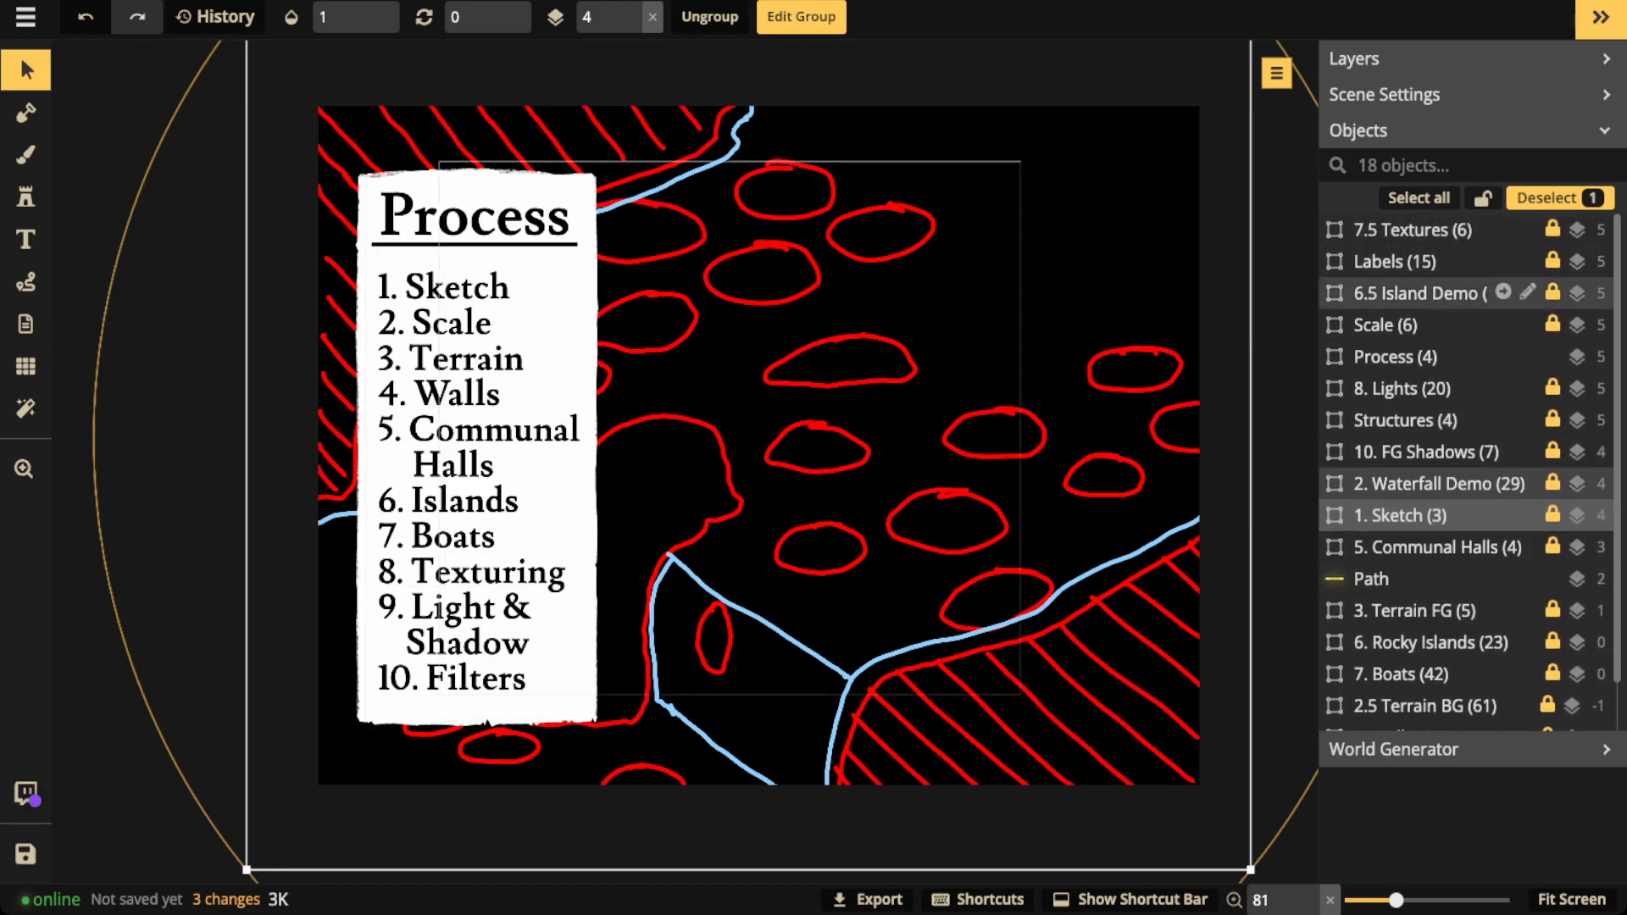
pyautogui.click(1399, 357)
pyautogui.moveTo(534, 373); pyautogui.dragTo(168, 372)
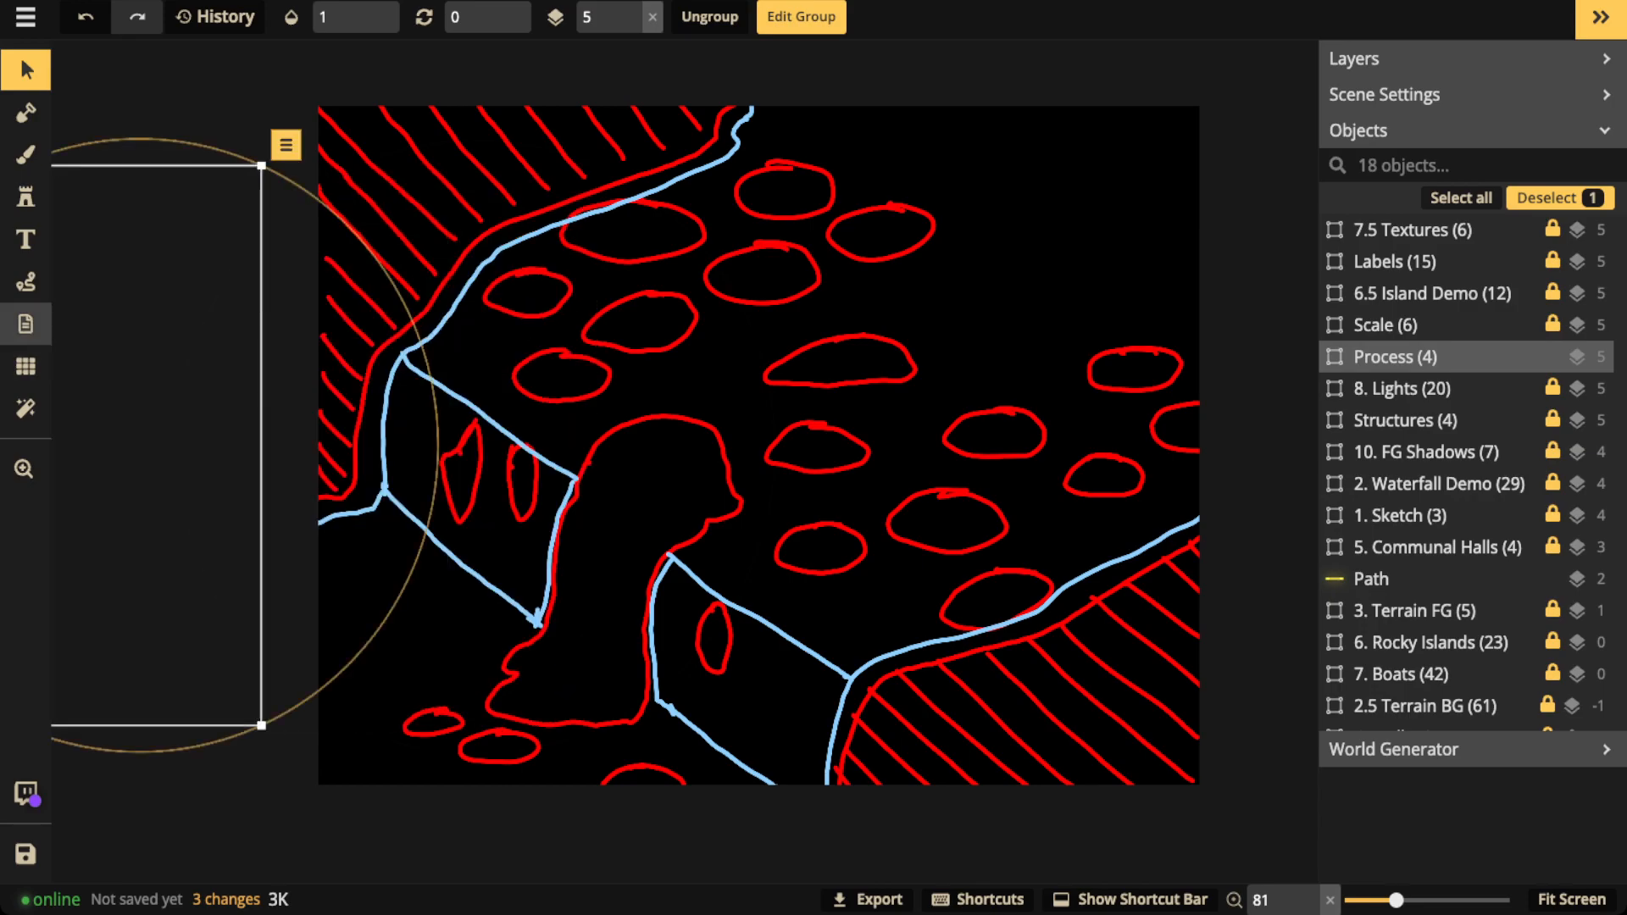
# Outline the lower-right hatched cliff and the central rock formation with temporary yellow free-draw paths, deleting each outline.
pyautogui.click(25, 282)
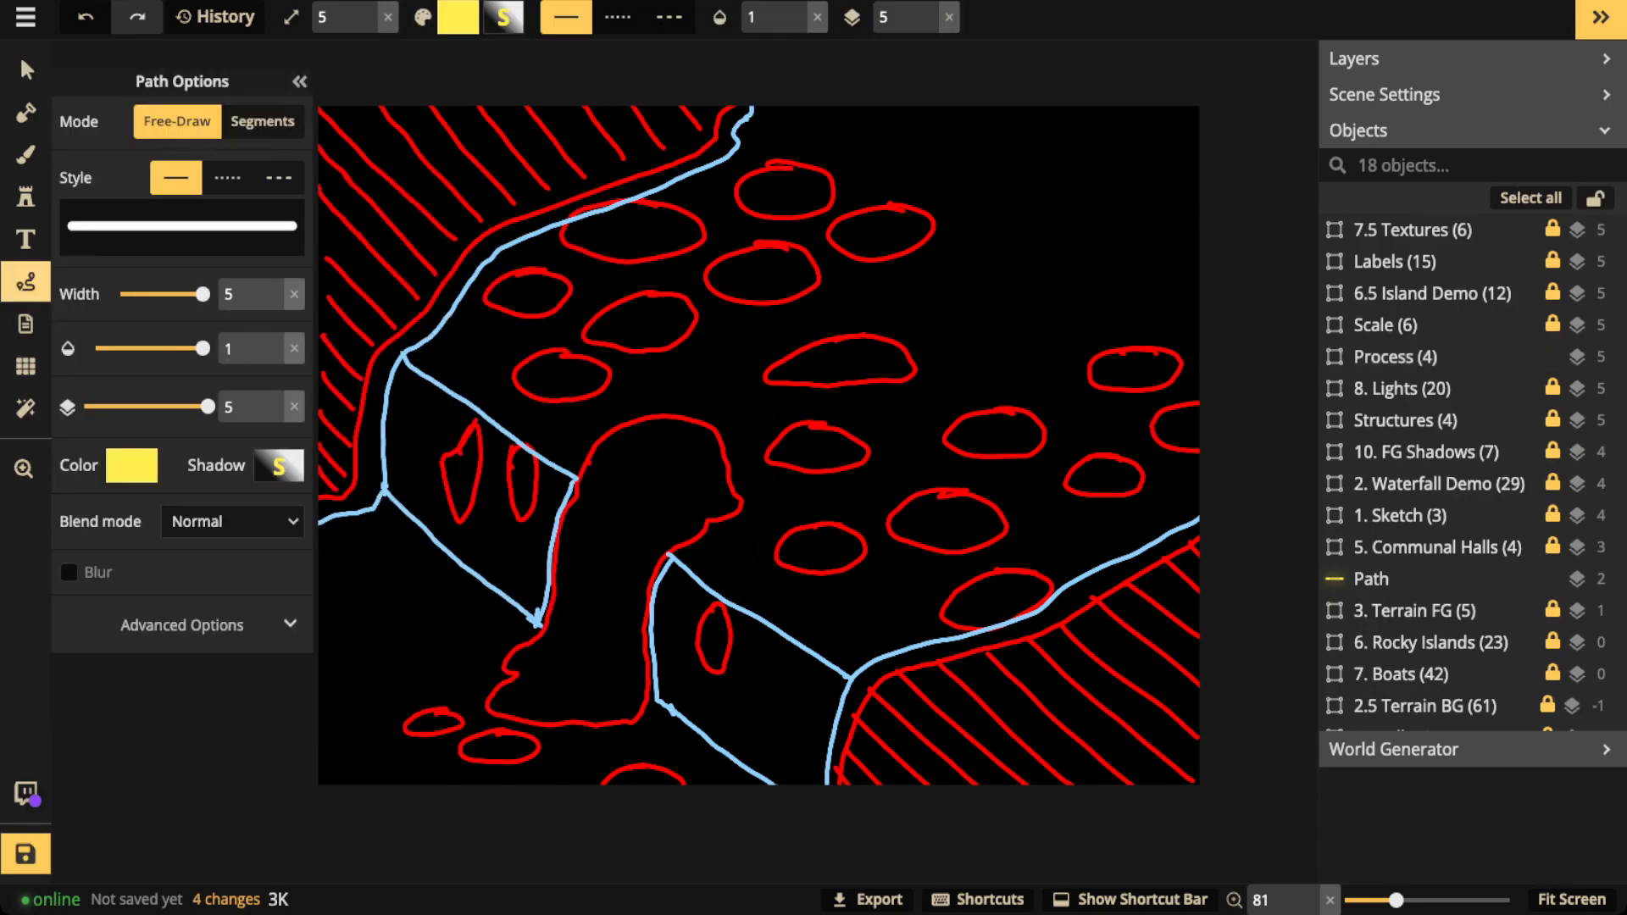
pyautogui.moveTo(1157, 560)
pyautogui.mouseDown()
pyautogui.moveTo(911, 679)
pyautogui.moveTo(850, 769)
pyautogui.moveTo(1167, 779)
pyautogui.moveTo(1198, 631)
pyautogui.moveTo(1157, 557)
pyautogui.mouseUp()
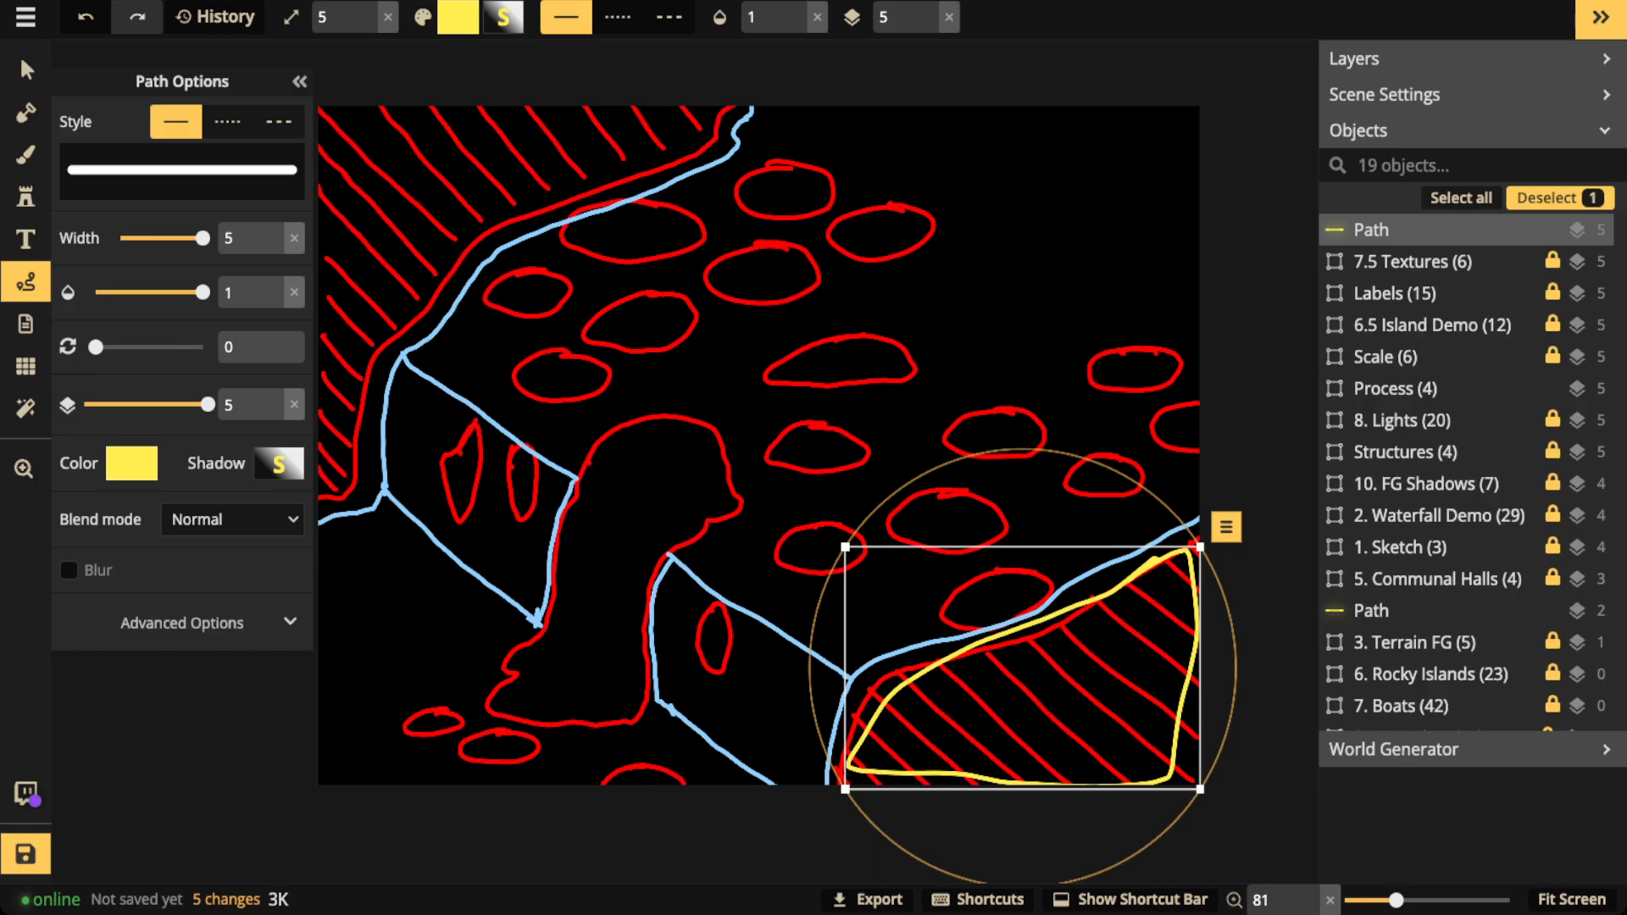
pyautogui.press('Delete')
pyautogui.moveTo(800, 422)
pyautogui.mouseDown()
pyautogui.moveTo(869, 432)
pyautogui.moveTo(809, 422)
pyautogui.mouseUp()
pyautogui.press('Delete')
pyautogui.moveTo(658, 413)
pyautogui.mouseDown()
pyautogui.moveTo(619, 418)
pyautogui.moveTo(538, 623)
pyautogui.moveTo(653, 631)
pyautogui.moveTo(619, 434)
pyautogui.mouseUp()
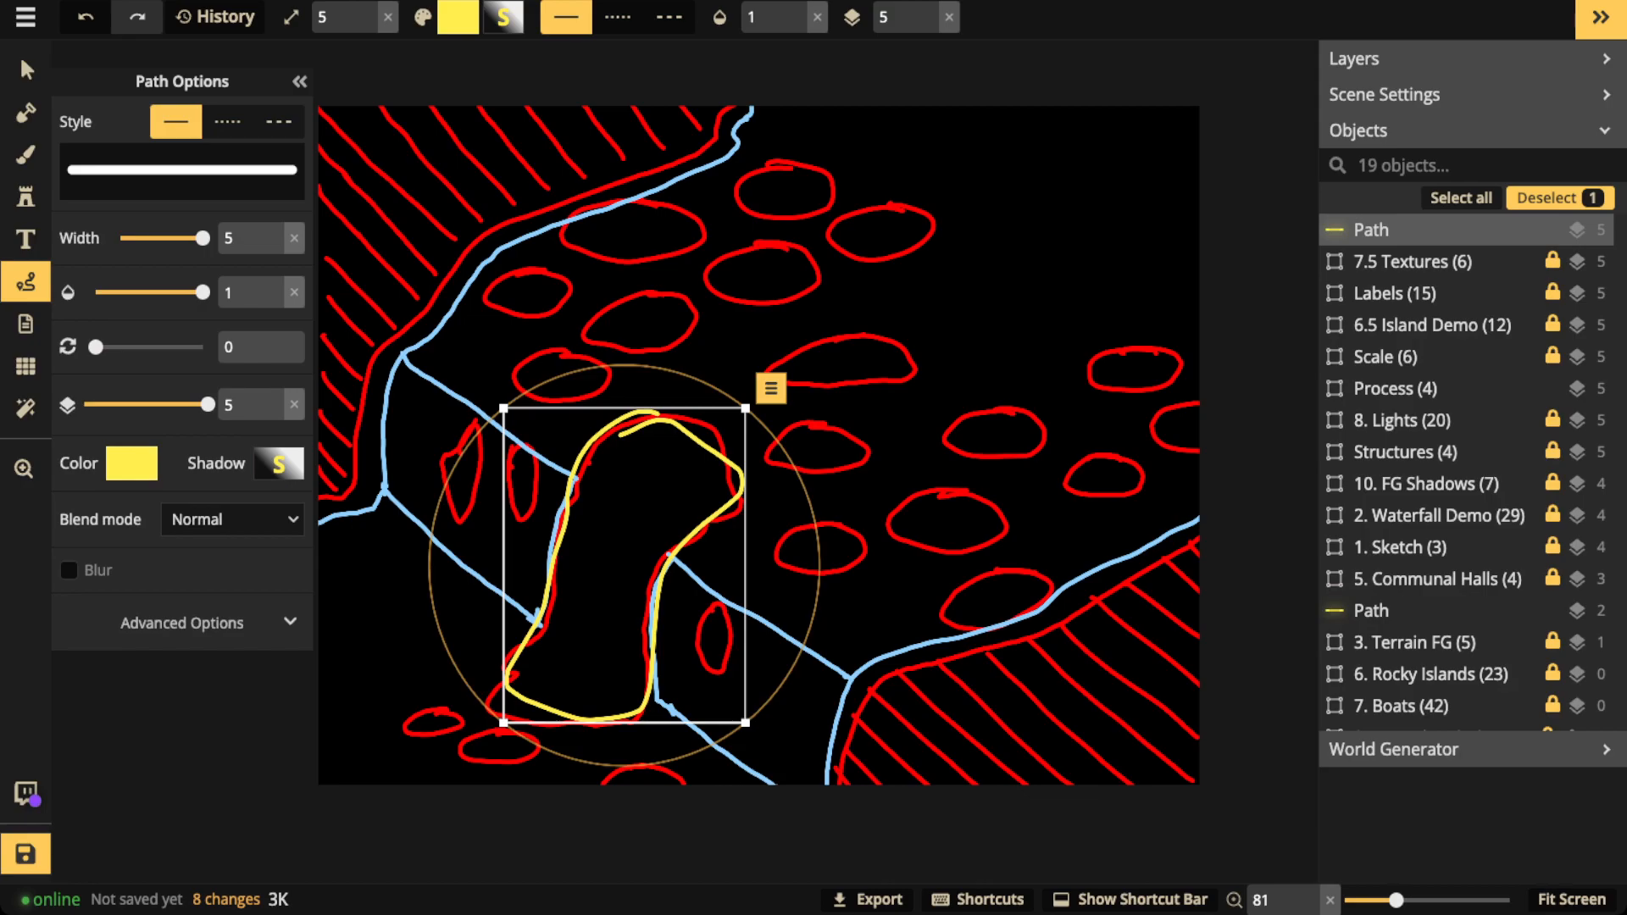
pyautogui.press('Delete')
# Mark the island area and the open upper-right lake with temporary yellow free-draw paths, deleting each one.
pyautogui.moveTo(1028, 196)
pyautogui.mouseDown()
pyautogui.moveTo(965, 307)
pyautogui.moveTo(770, 349)
pyautogui.moveTo(723, 418)
pyautogui.moveTo(757, 512)
pyautogui.moveTo(780, 666)
pyautogui.moveTo(721, 726)
pyautogui.moveTo(603, 748)
pyautogui.moveTo(546, 784)
pyautogui.mouseUp()
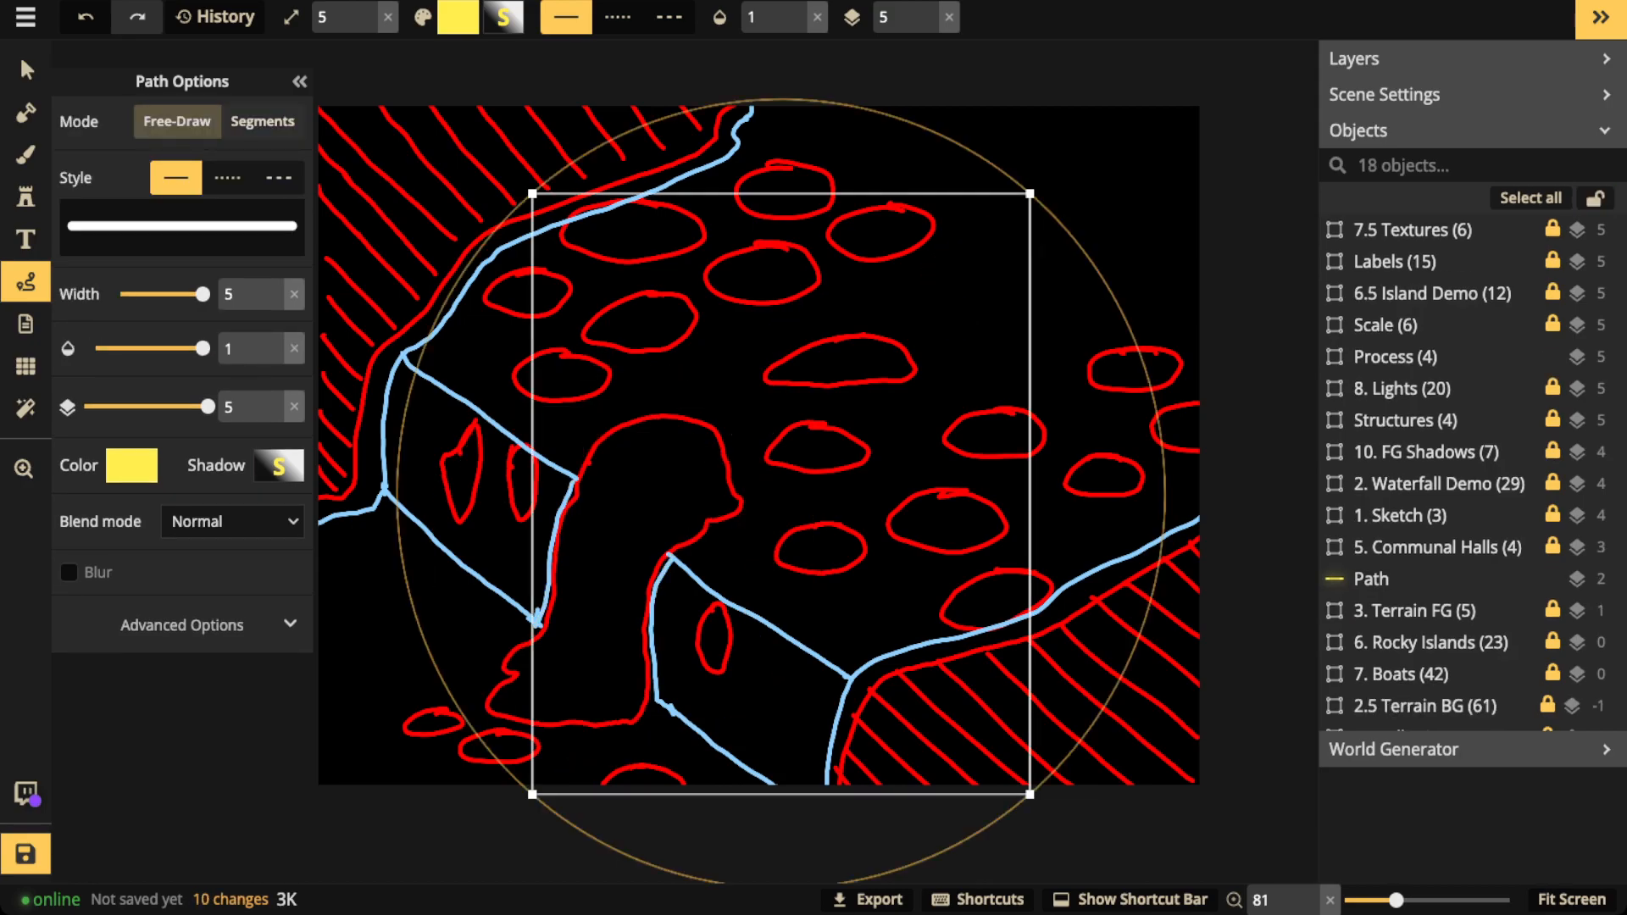
pyautogui.press('Delete')
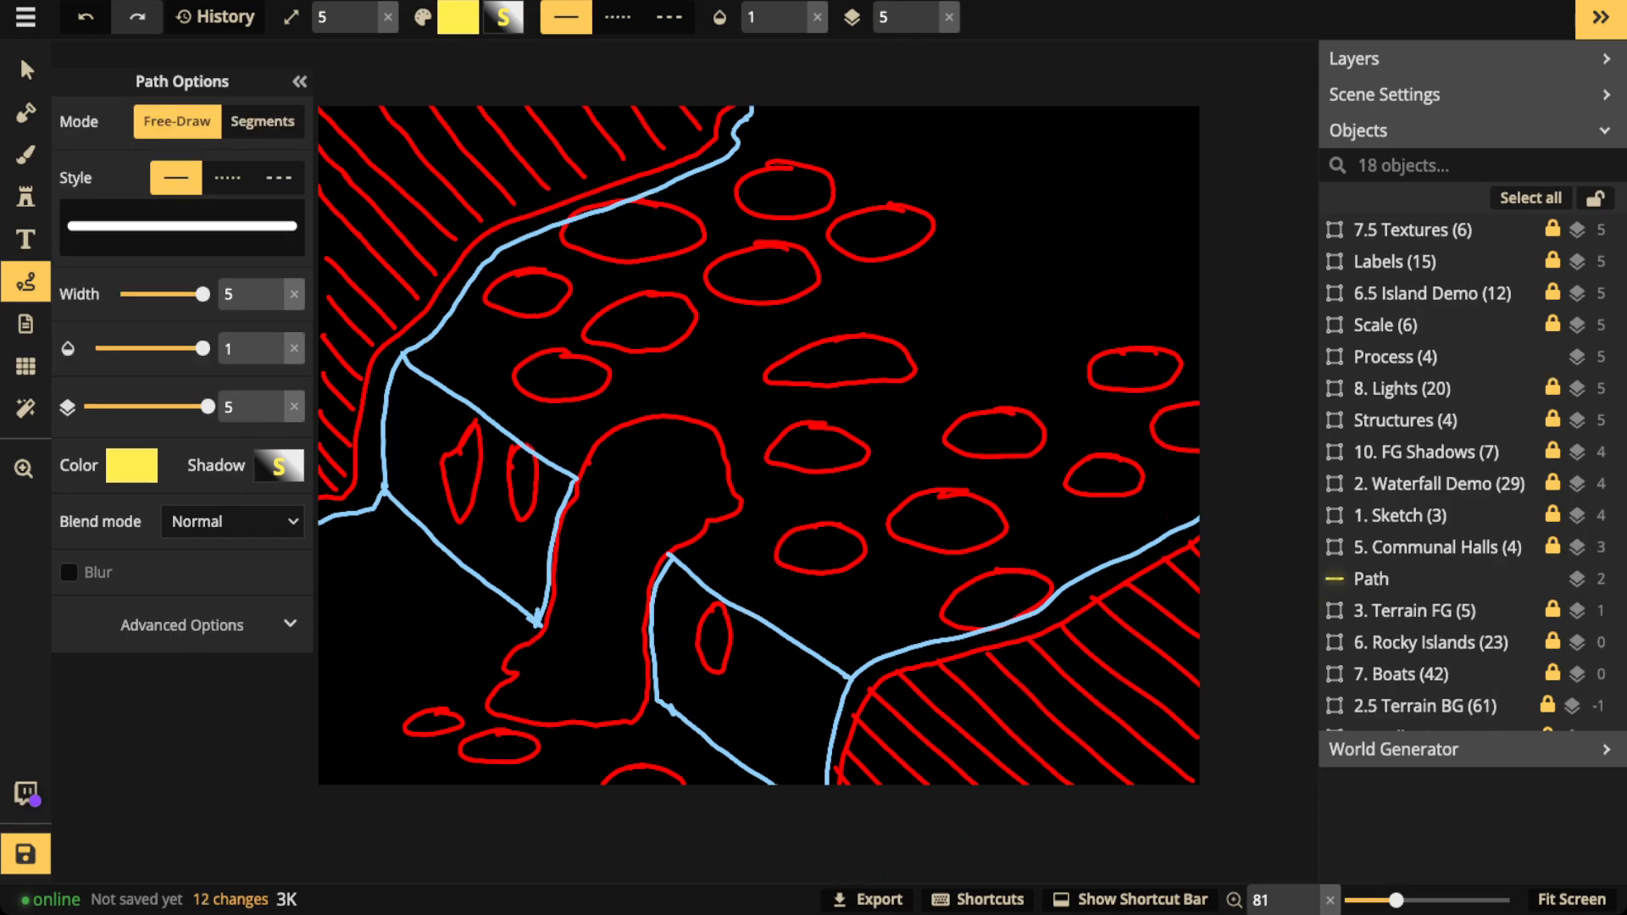
pyautogui.moveTo(797, 107)
pyautogui.mouseDown()
pyautogui.moveTo(787, 148)
pyautogui.moveTo(1127, 289)
pyautogui.moveTo(1111, 108)
pyautogui.moveTo(1018, 108)
pyautogui.mouseUp()
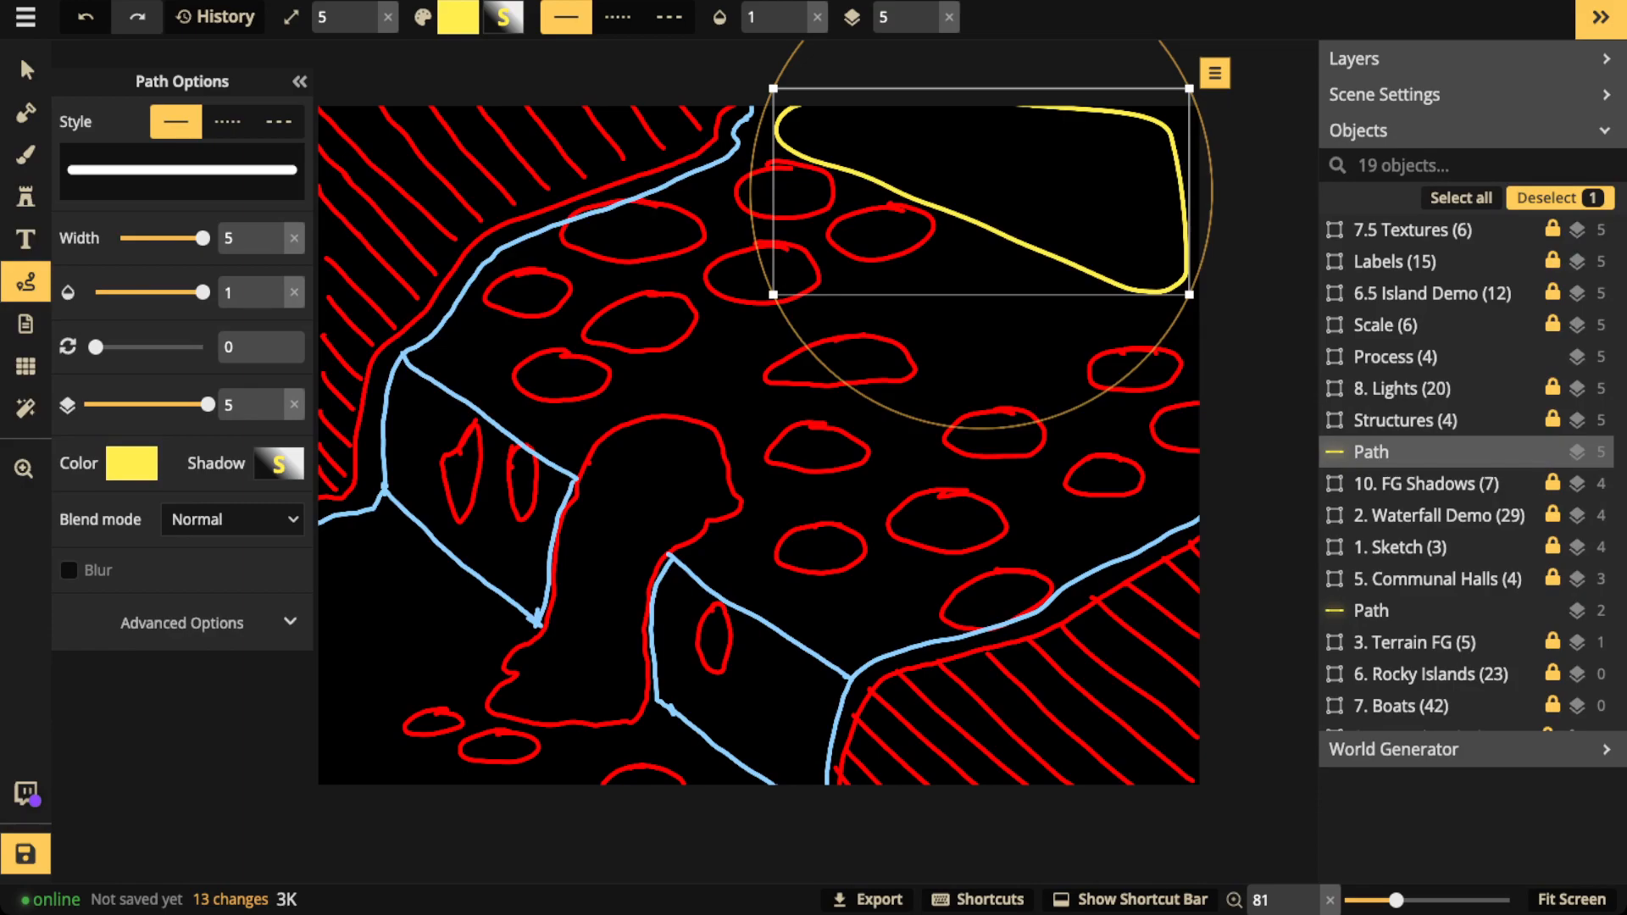
pyautogui.press('Delete')
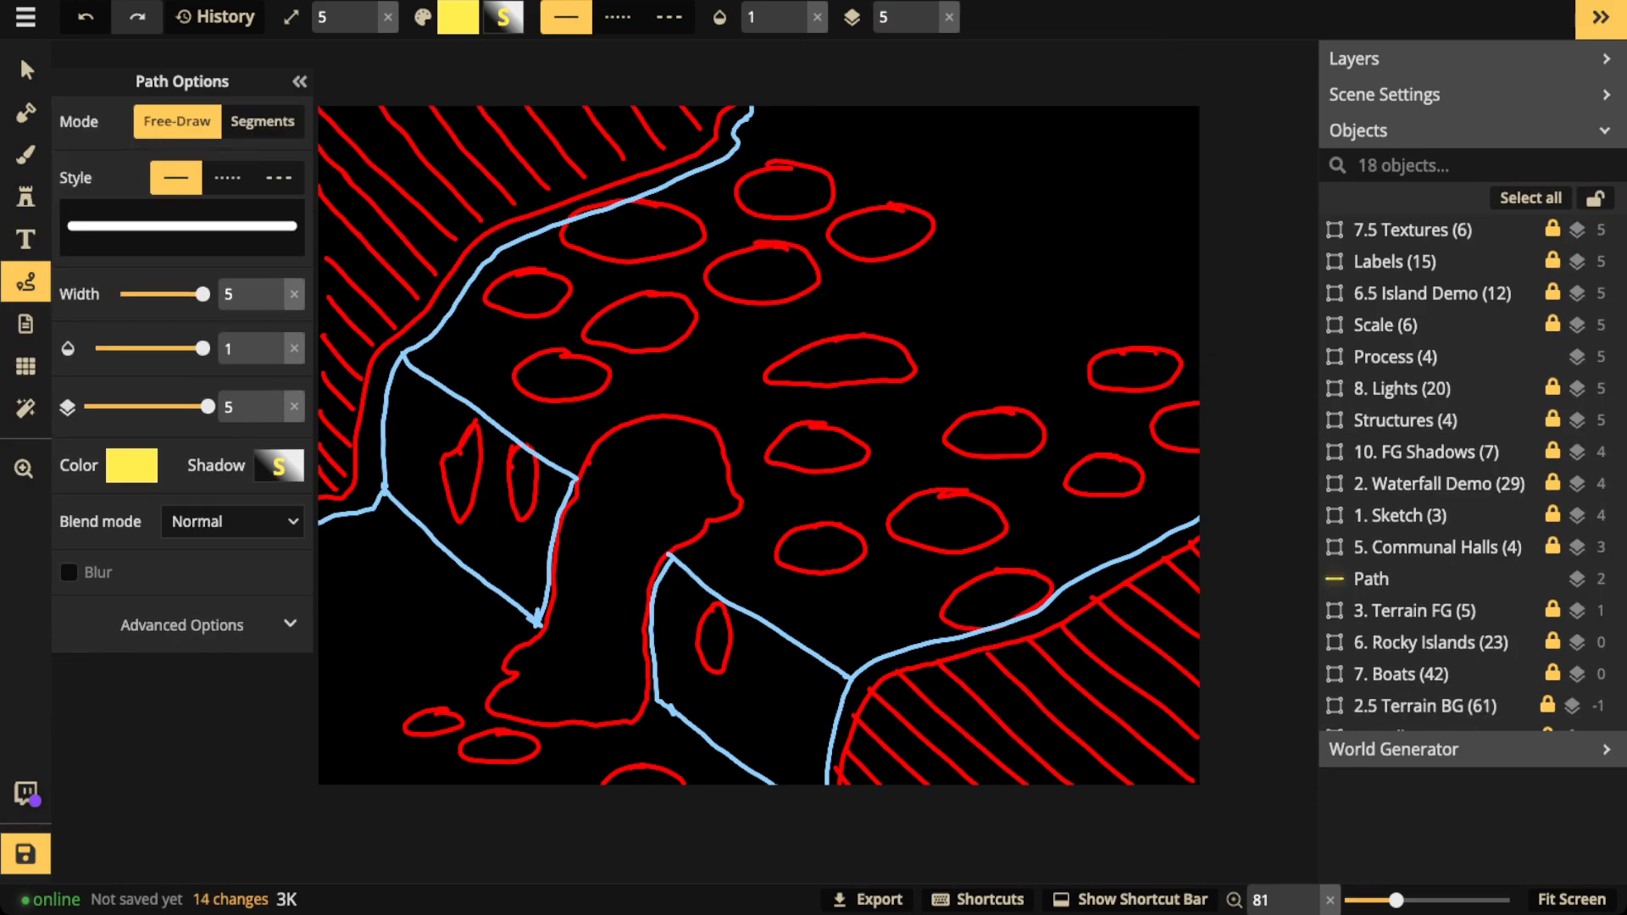
# Draw two yellow wall lines across the upper-right lake, leaving a gap between them.
pyautogui.moveTo(735, 136)
pyautogui.mouseDown()
pyautogui.moveTo(898, 239)
pyautogui.moveTo(926, 238)
pyautogui.mouseUp()
pyautogui.press('Escape')
pyautogui.moveTo(1202, 393); pyautogui.dragTo(1069, 314)
pyautogui.press('Escape')
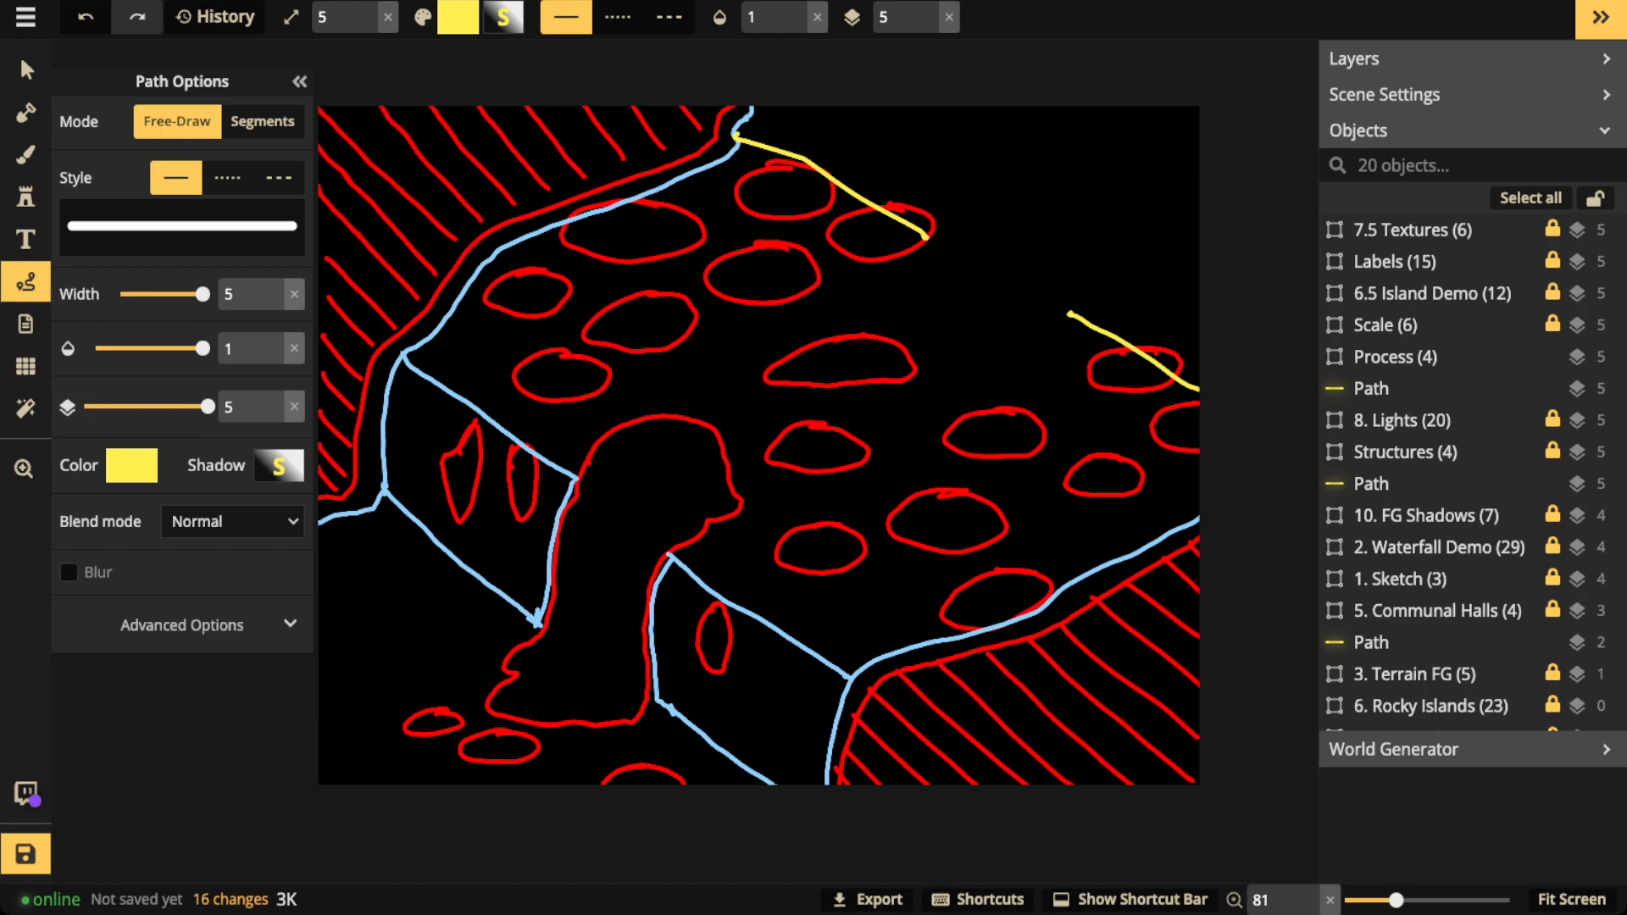
# Circle the island cluster in yellow and delete the circle, and outline the lower-right and upper-left hatched cliffs.
pyautogui.moveTo(753, 180)
pyautogui.mouseDown()
pyautogui.moveTo(673, 200)
pyautogui.moveTo(517, 344)
pyautogui.moveTo(893, 591)
pyautogui.moveTo(1058, 423)
pyautogui.moveTo(889, 258)
pyautogui.moveTo(750, 196)
pyautogui.mouseUp()
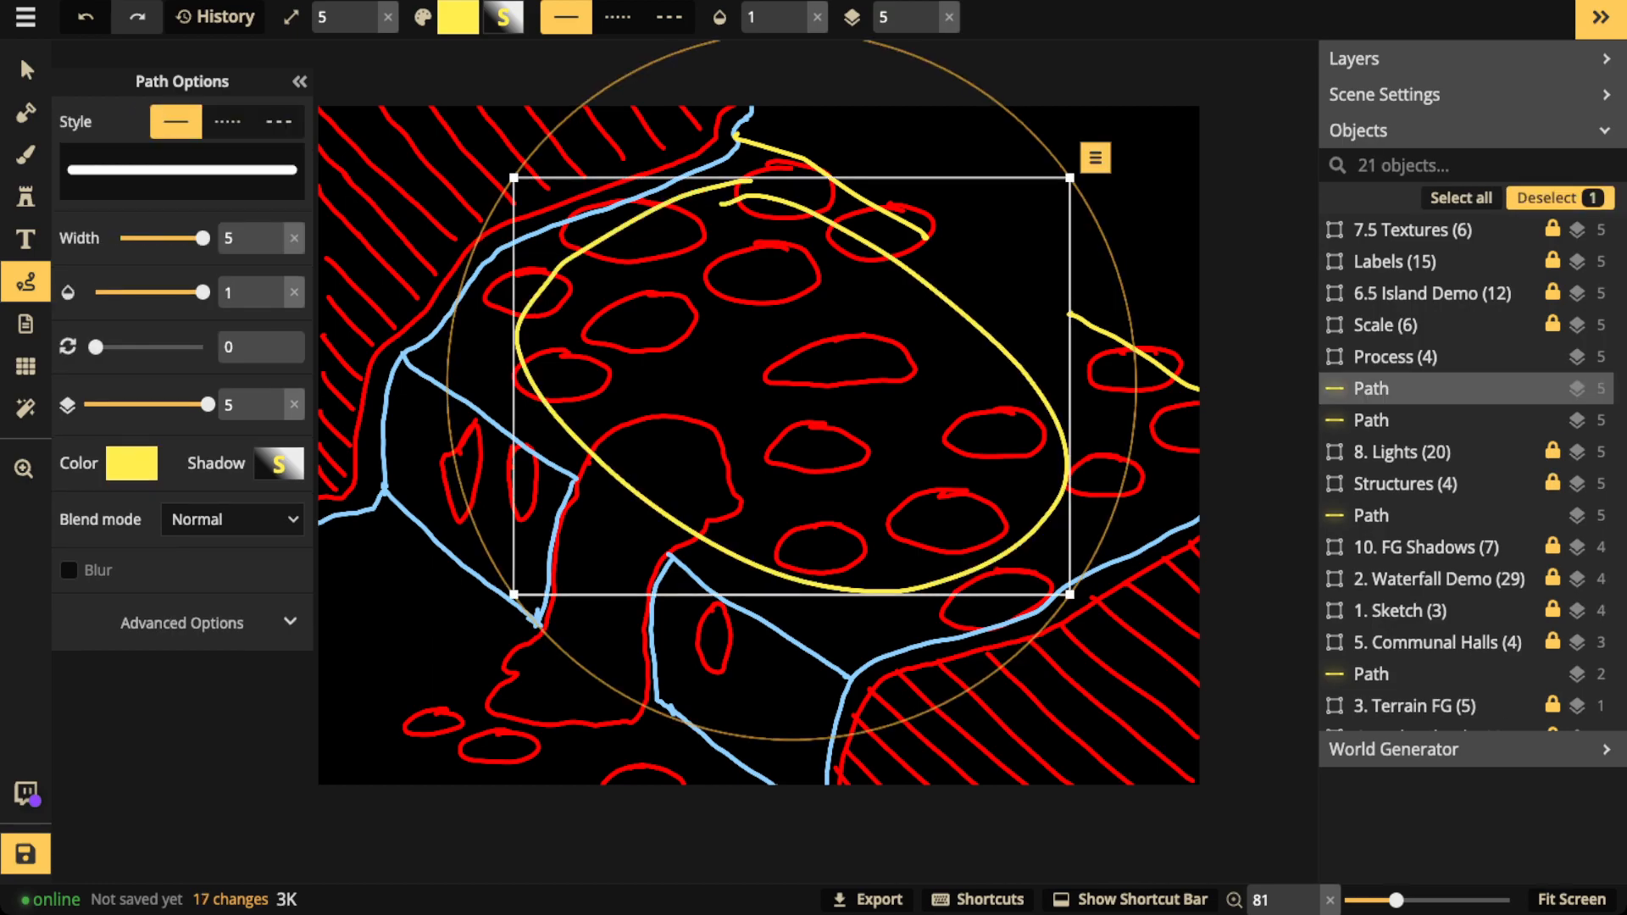
pyautogui.press('Delete')
pyautogui.moveTo(999, 651)
pyautogui.mouseDown()
pyautogui.moveTo(913, 659)
pyautogui.moveTo(1055, 768)
pyautogui.moveTo(1127, 594)
pyautogui.moveTo(987, 651)
pyautogui.mouseUp()
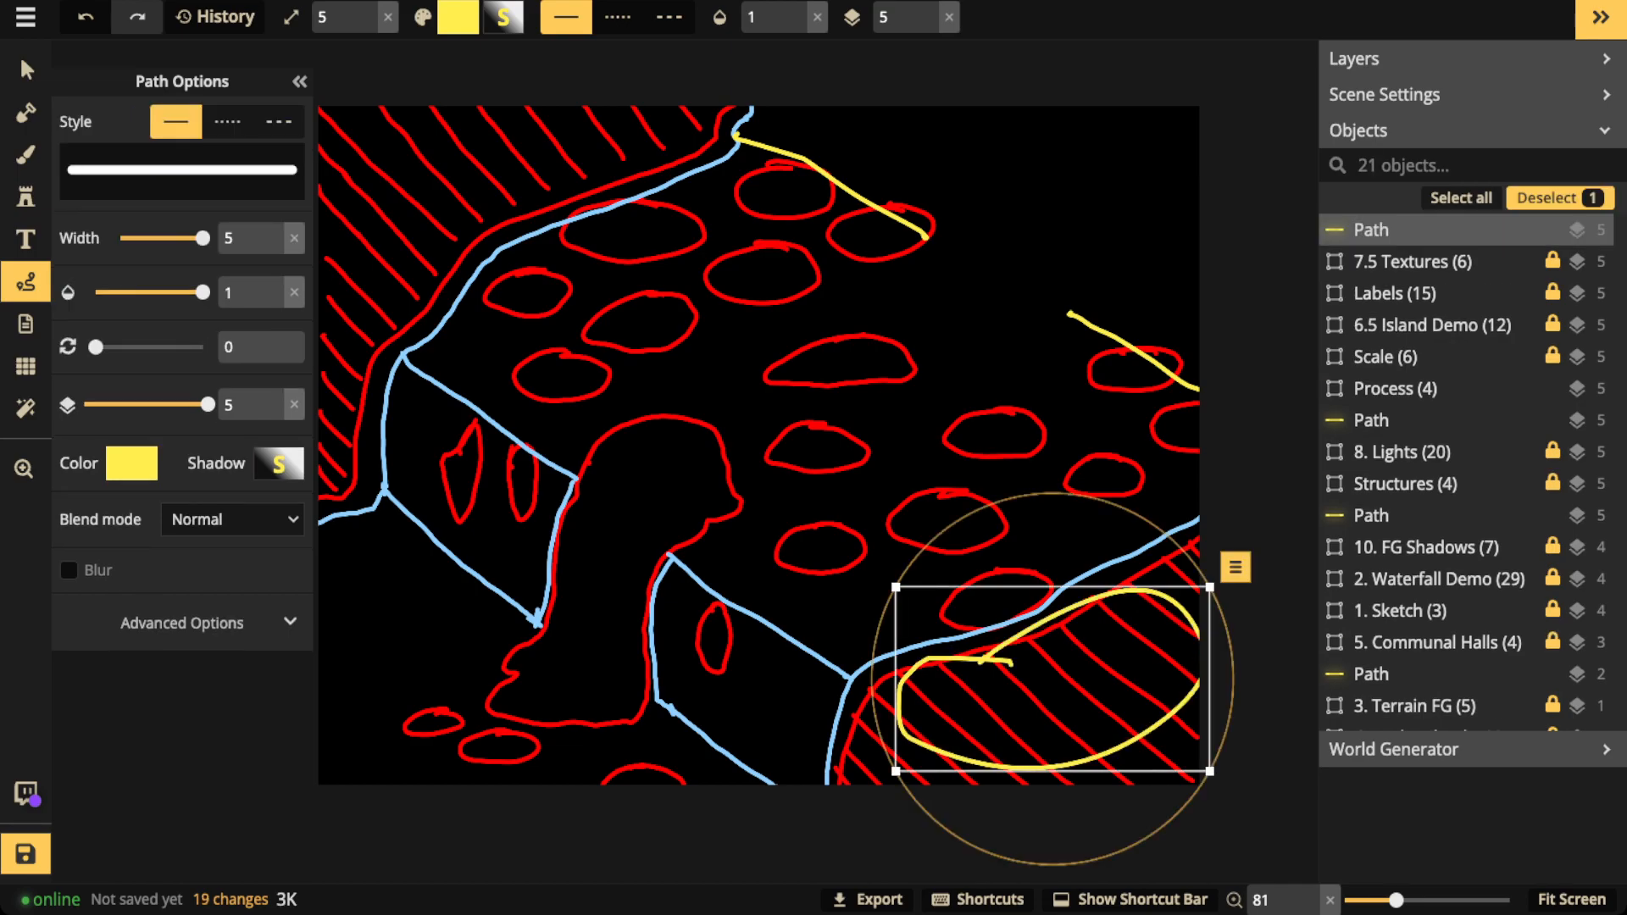
pyautogui.moveTo(389, 119)
pyautogui.mouseDown()
pyautogui.moveTo(345, 284)
pyautogui.moveTo(472, 215)
pyautogui.moveTo(507, 279)
pyautogui.mouseUp()
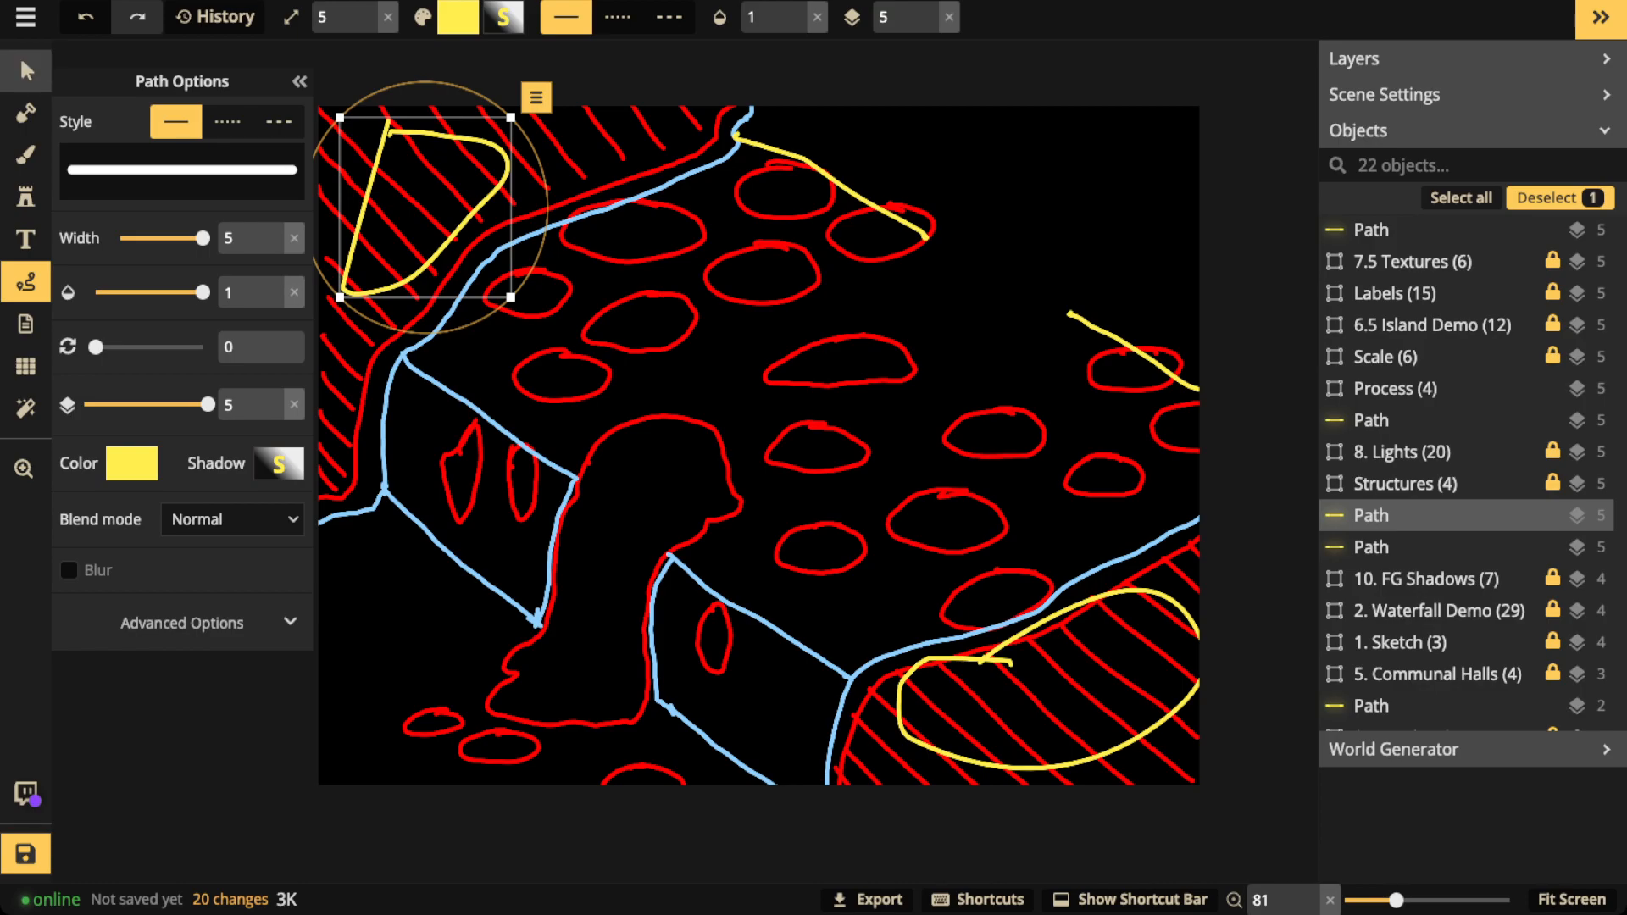
# Delete the yellow cliff outlines and both yellow wall lines from the sketch.
pyautogui.click(26, 70)
pyautogui.press('Delete')
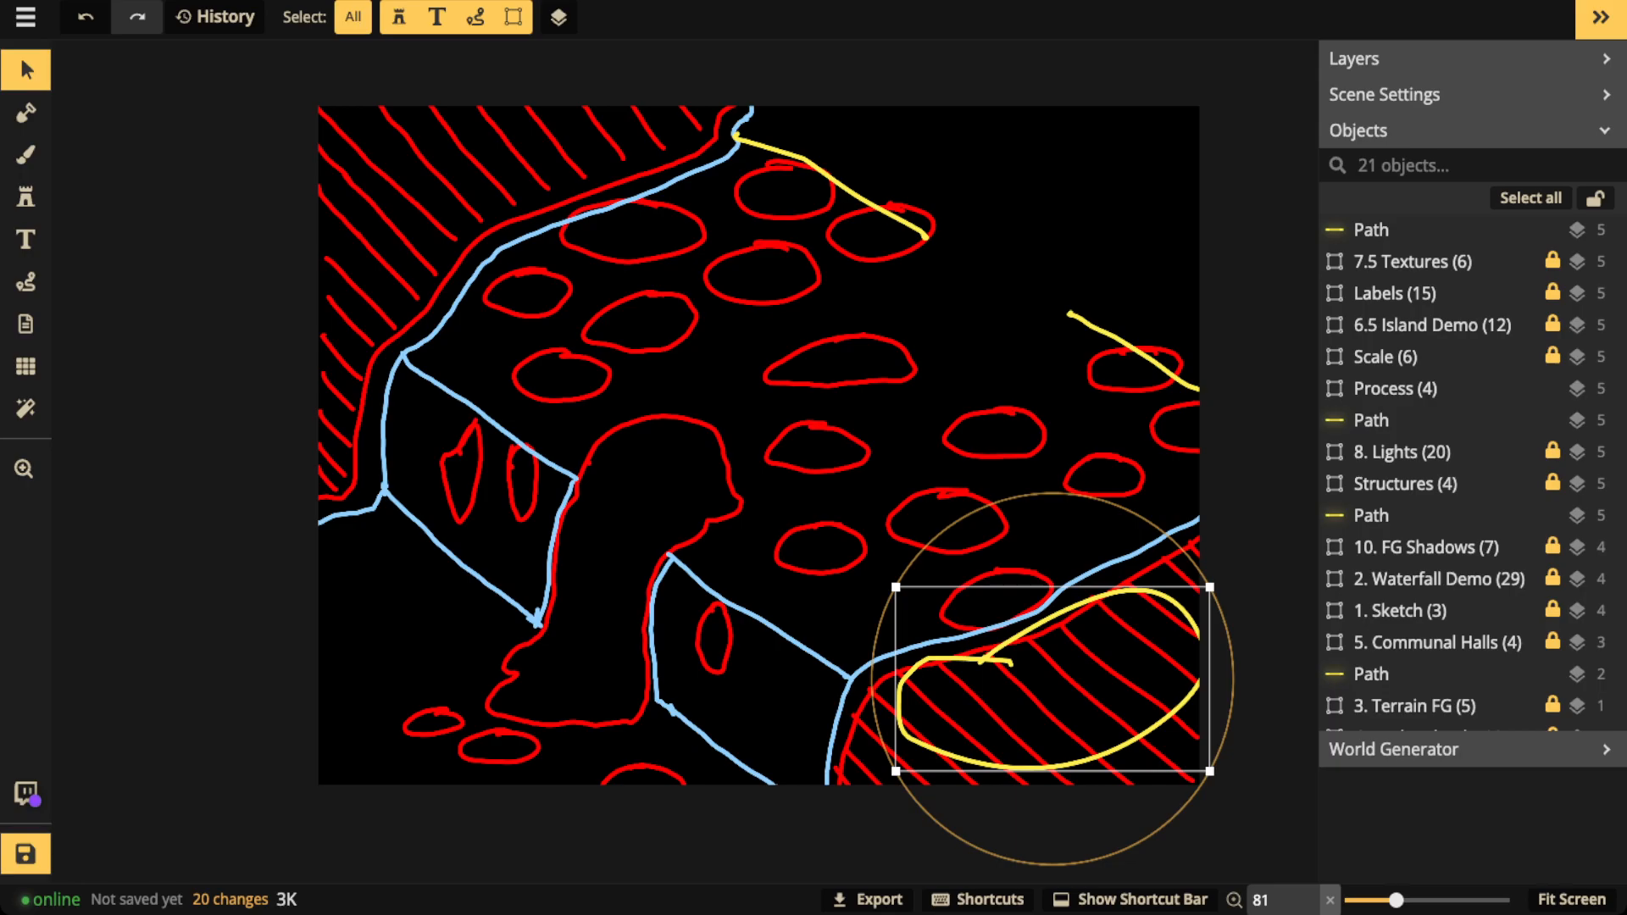
pyautogui.press('Delete')
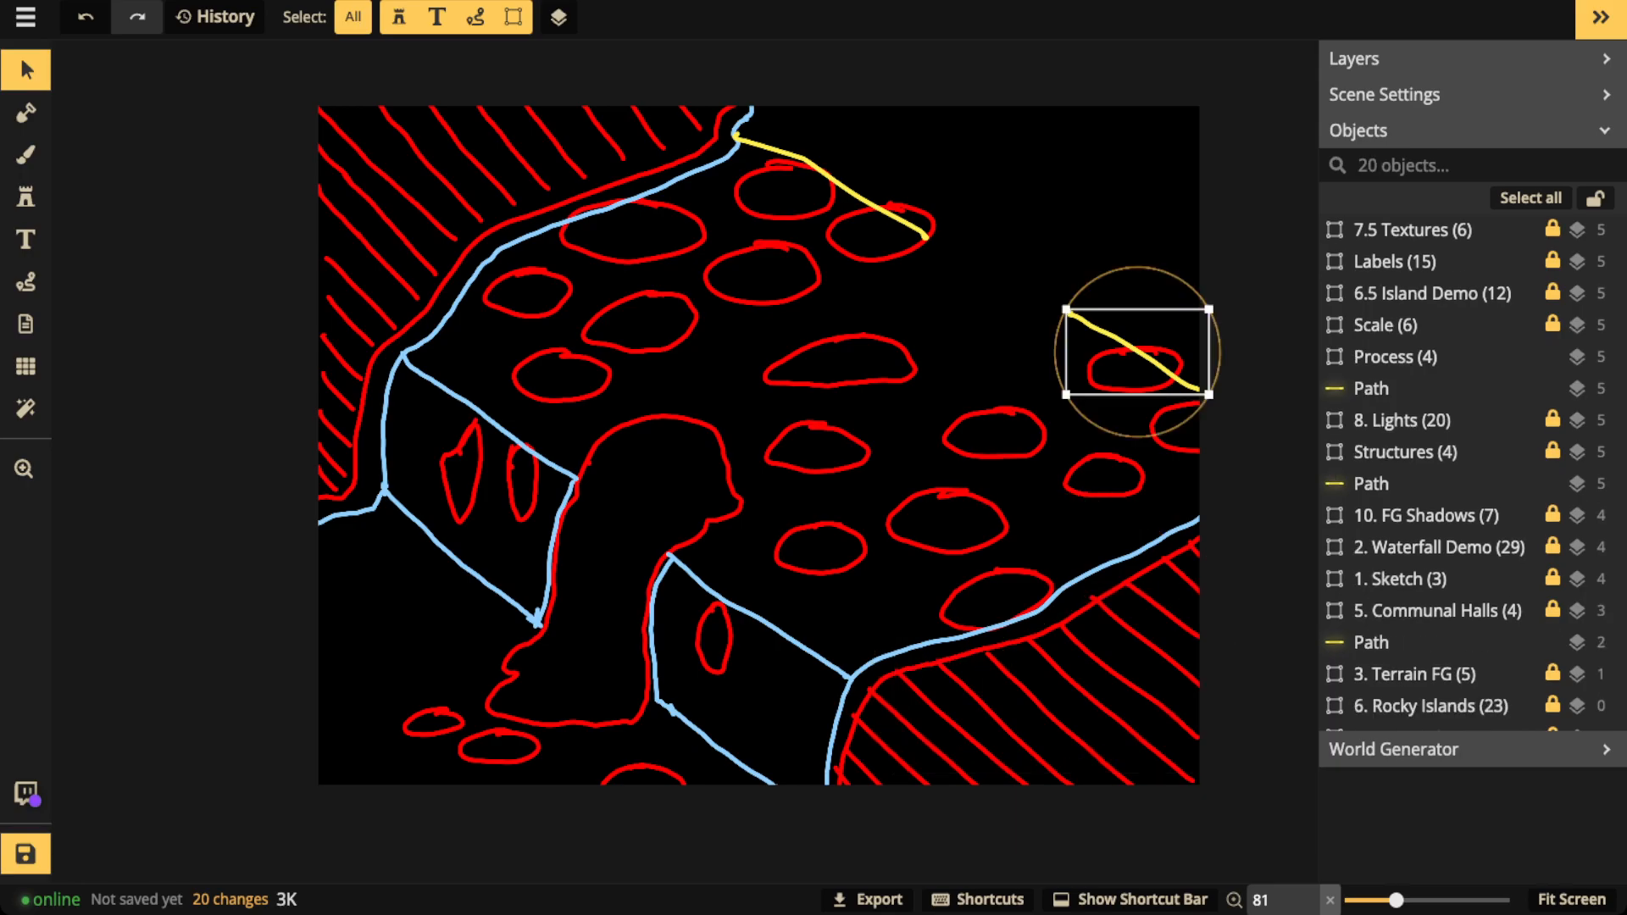
pyautogui.press('Delete')
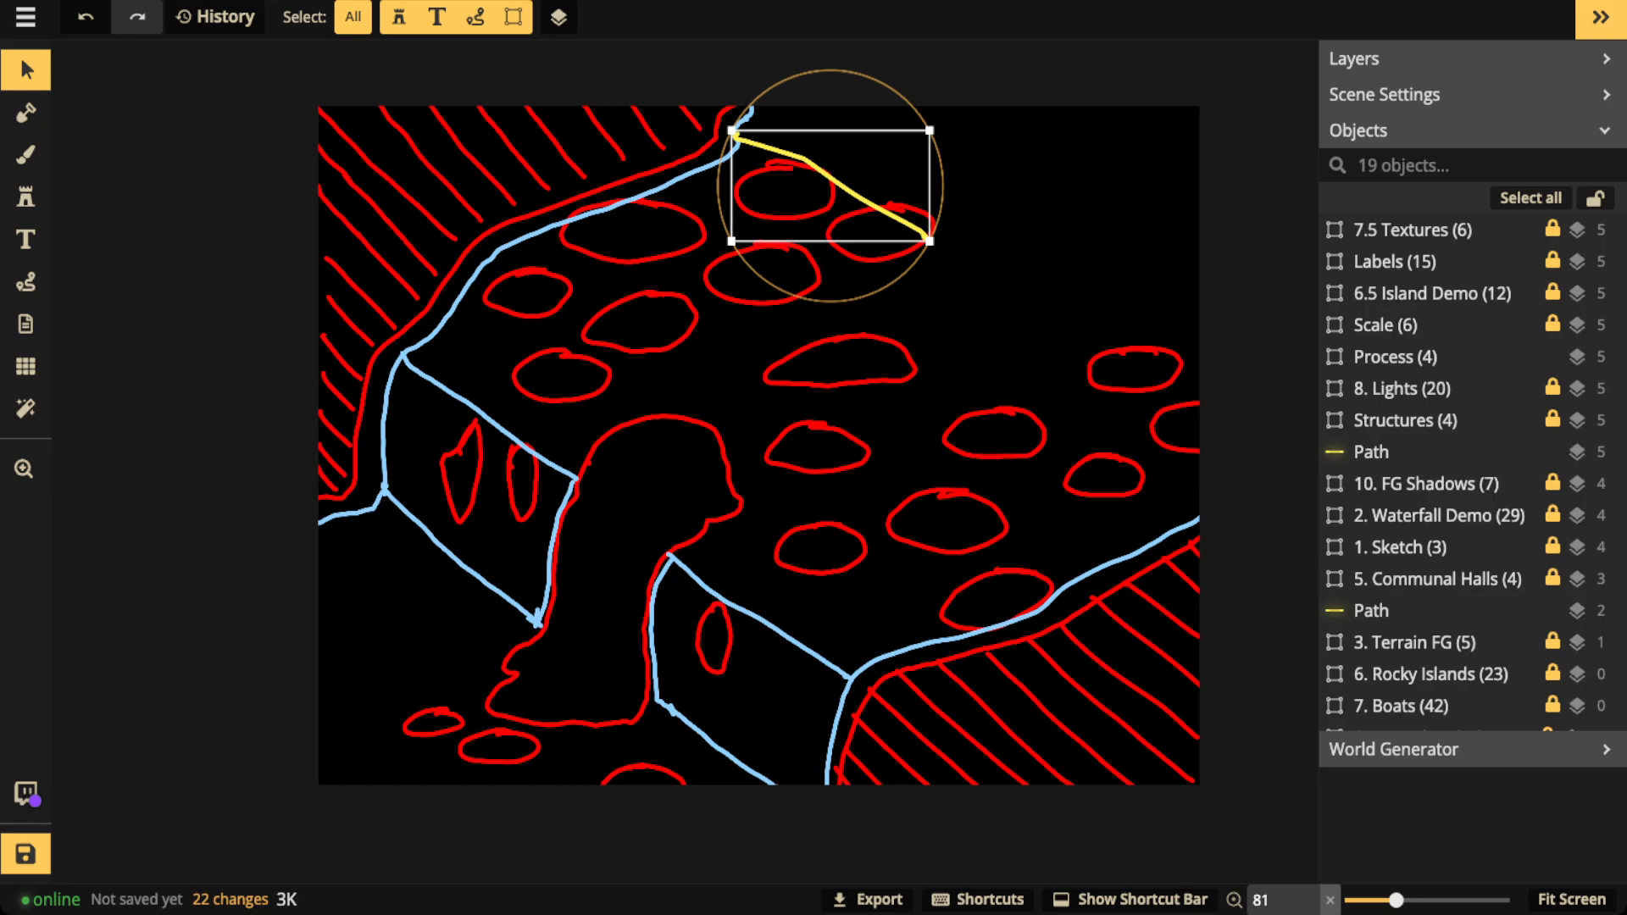
pyautogui.press('Delete')
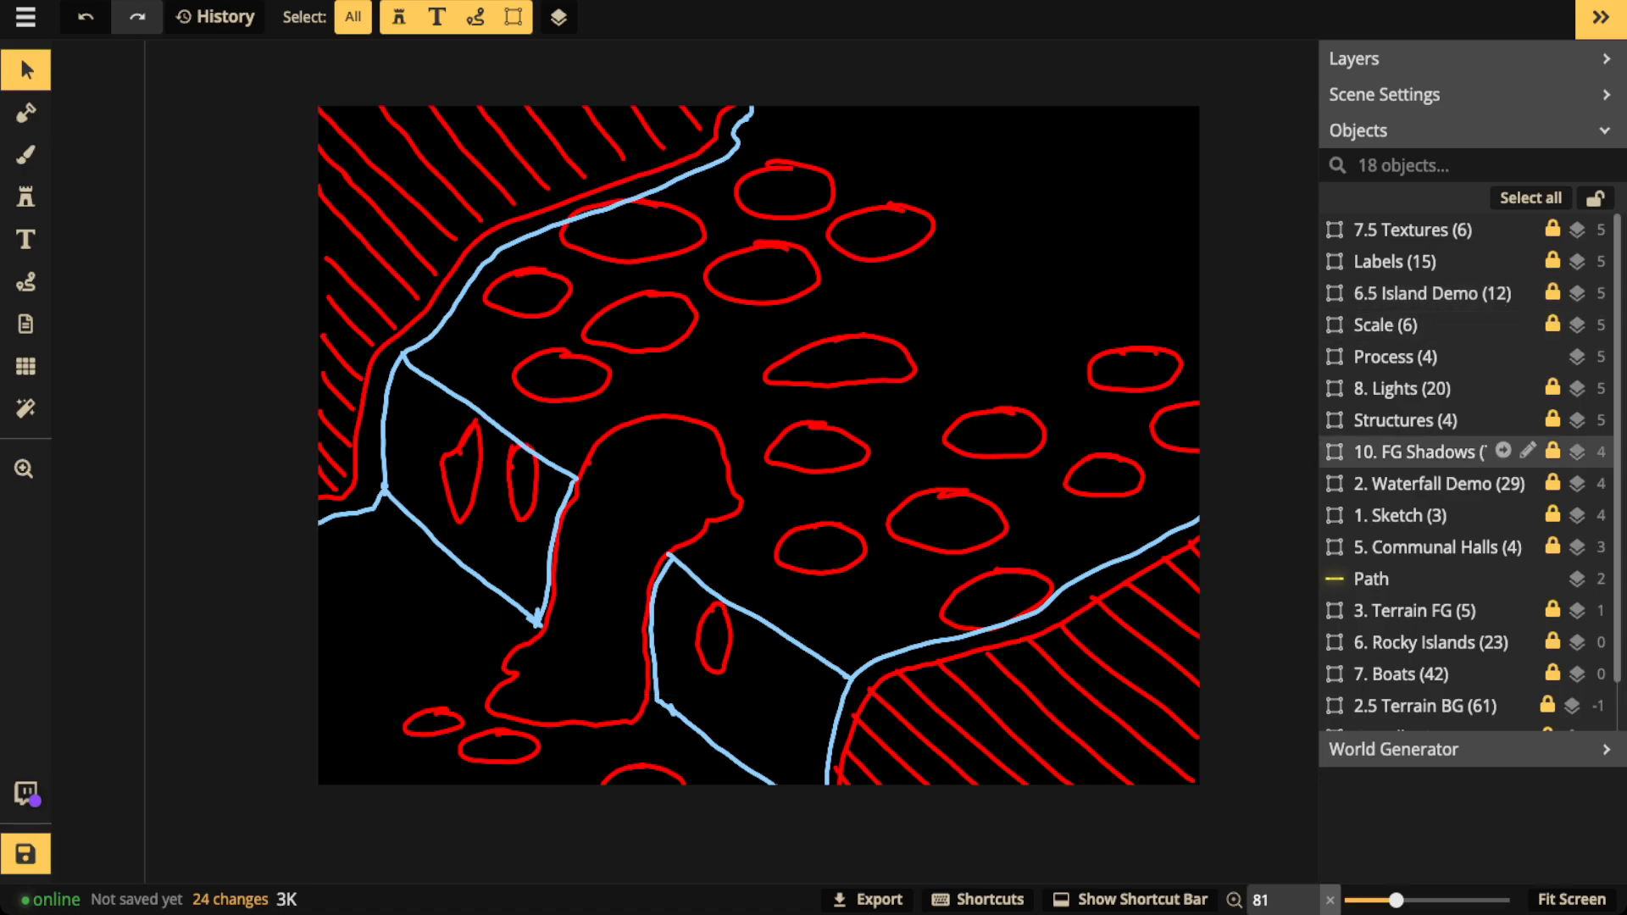
# Set the 2. Waterfall Demo group's opacity to 1.
pyautogui.click(1440, 483)
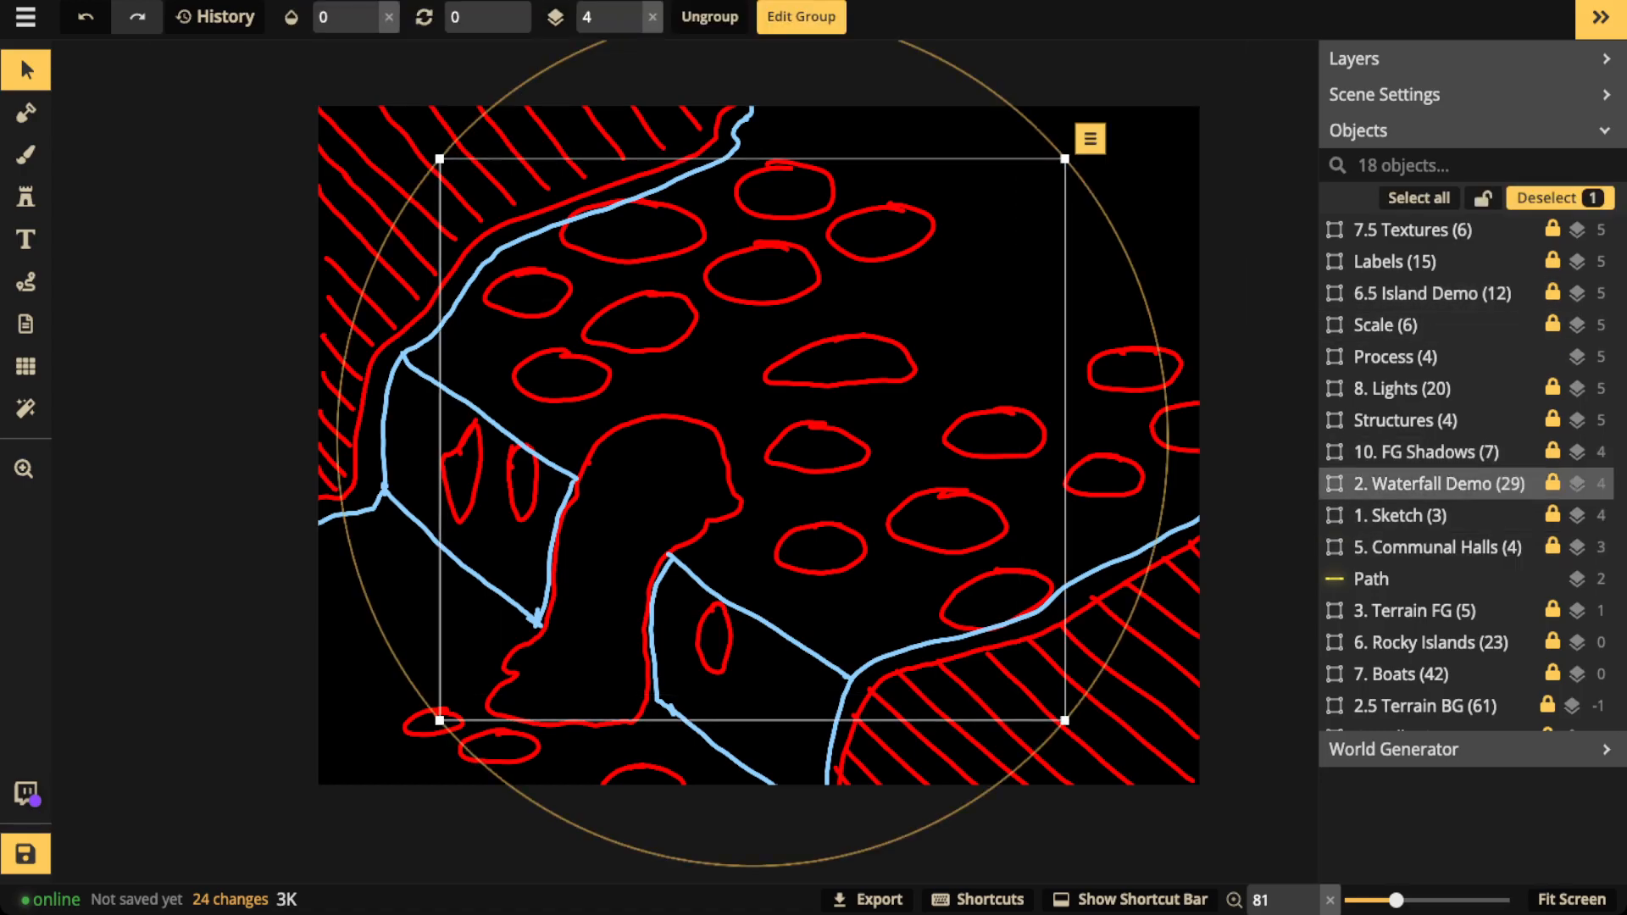
pyautogui.click(368, 10)
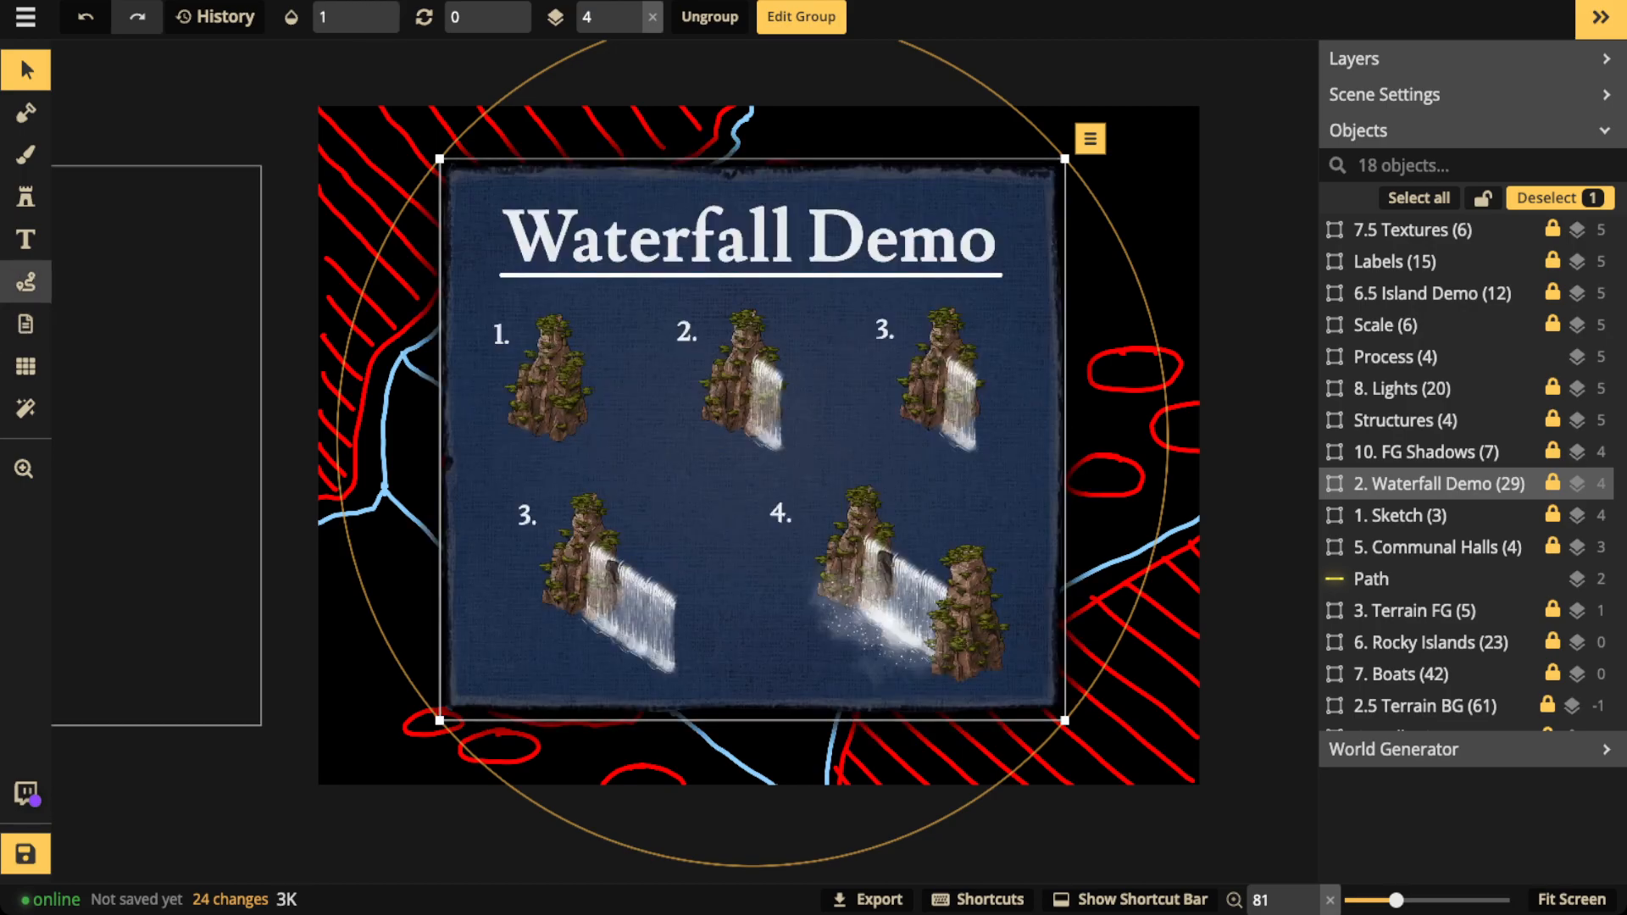
# Outline the cliff of example 1 in the Waterfall Demo with a yellow free-draw path and delete the outline.
pyautogui.click(26, 281)
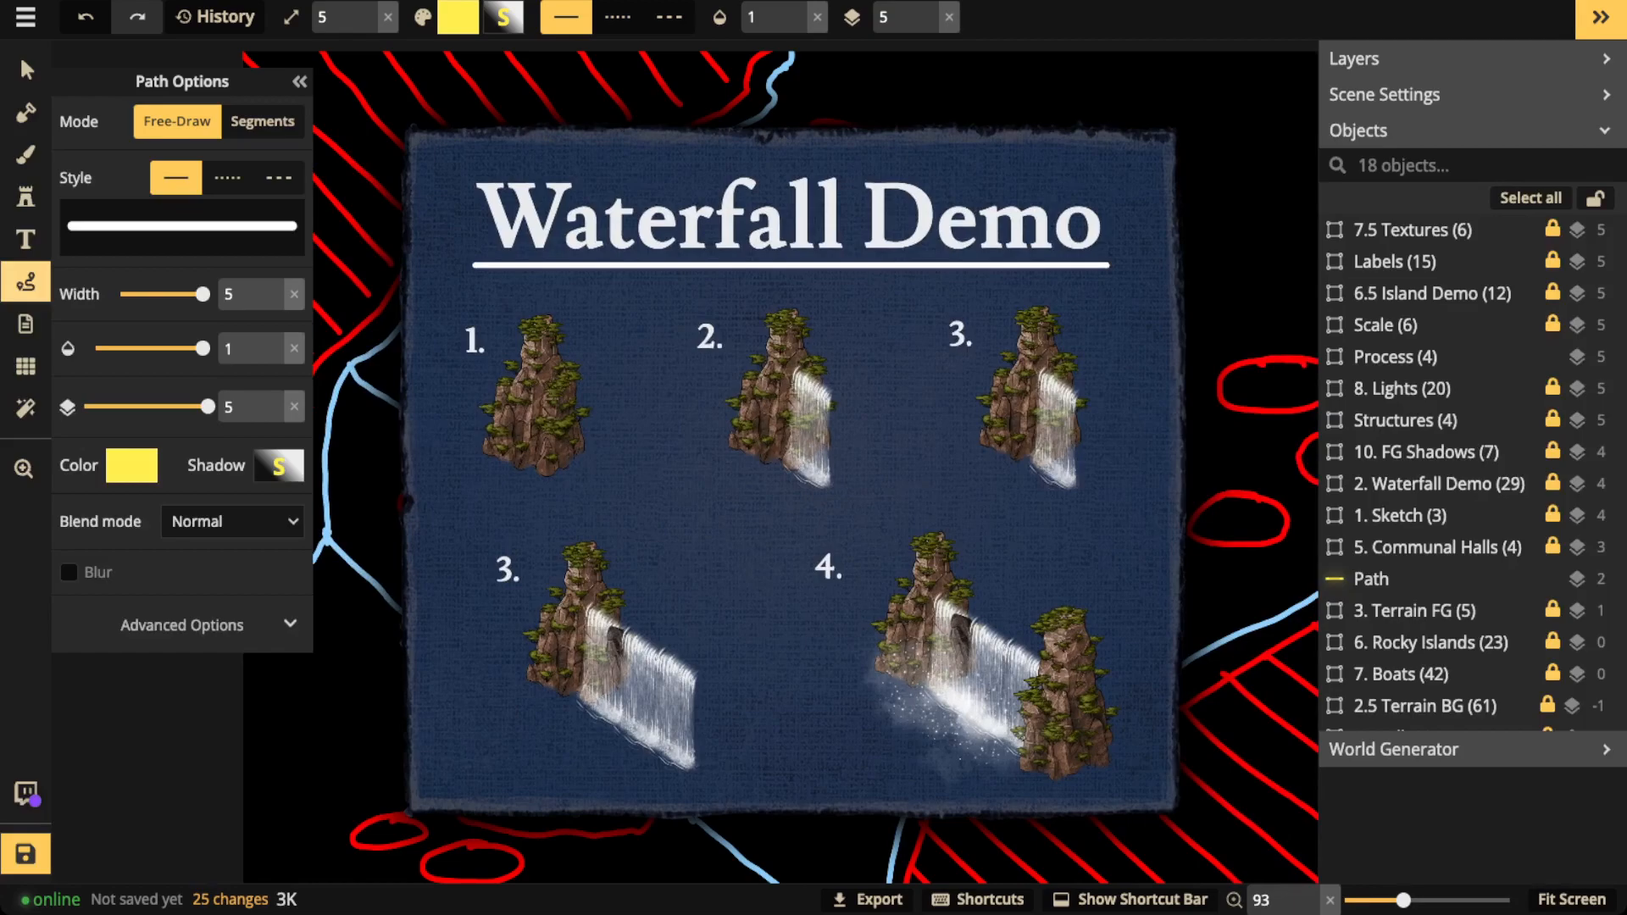
pyautogui.scroll(5, 606, 317)
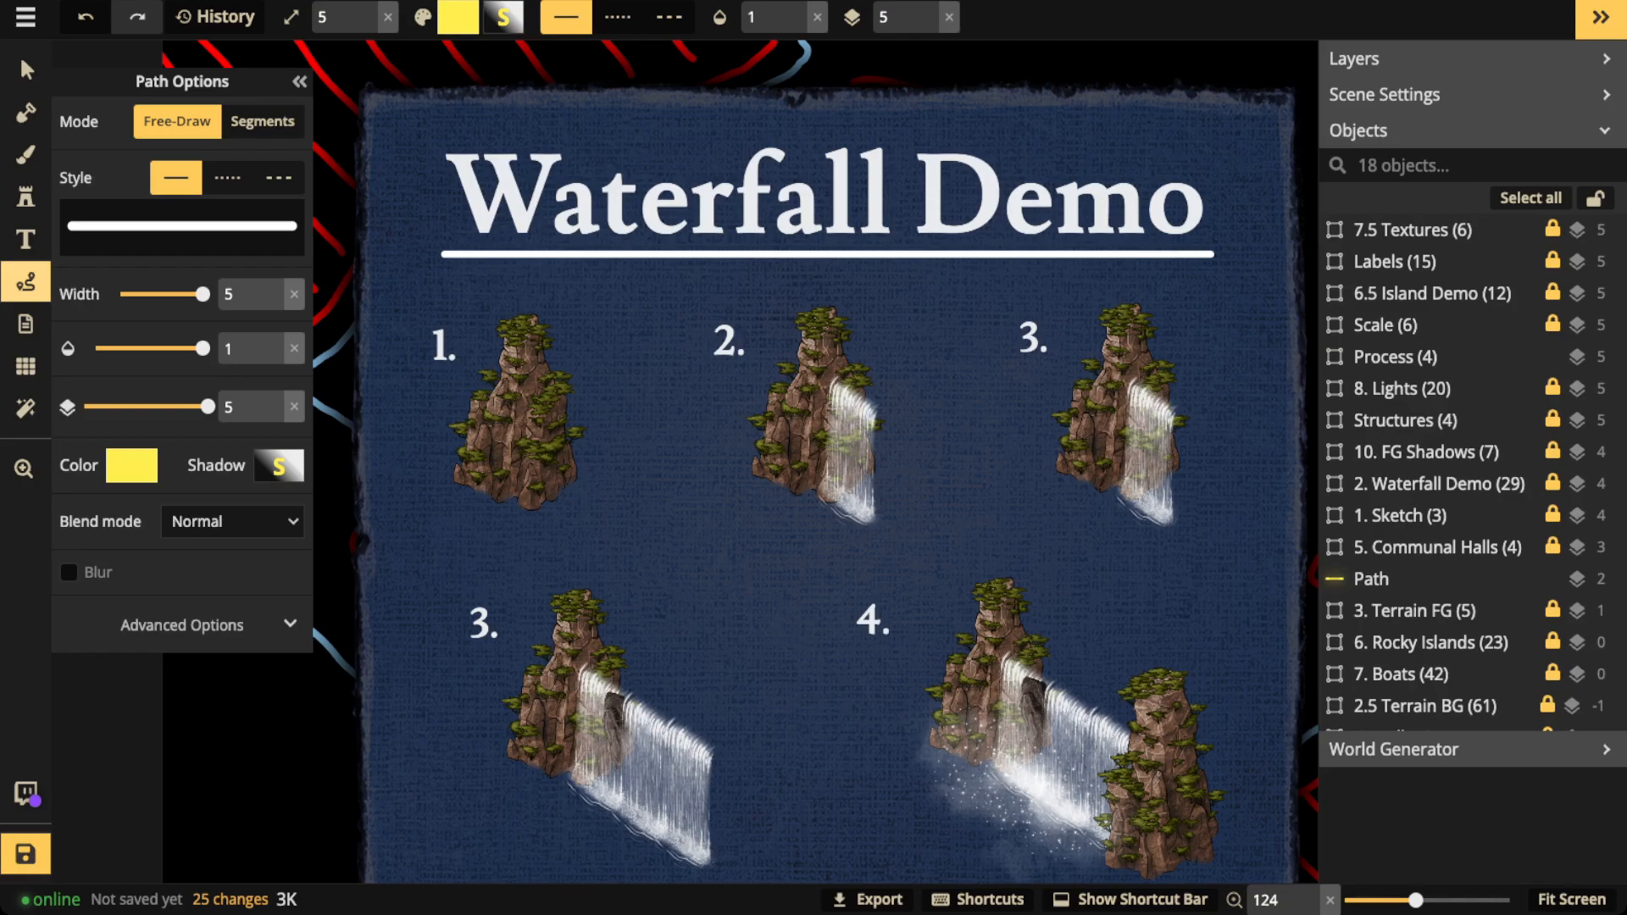
pyautogui.moveTo(515, 312)
pyautogui.mouseDown()
pyautogui.moveTo(463, 497)
pyautogui.moveTo(519, 523)
pyautogui.moveTo(576, 488)
pyautogui.moveTo(519, 317)
pyautogui.mouseUp()
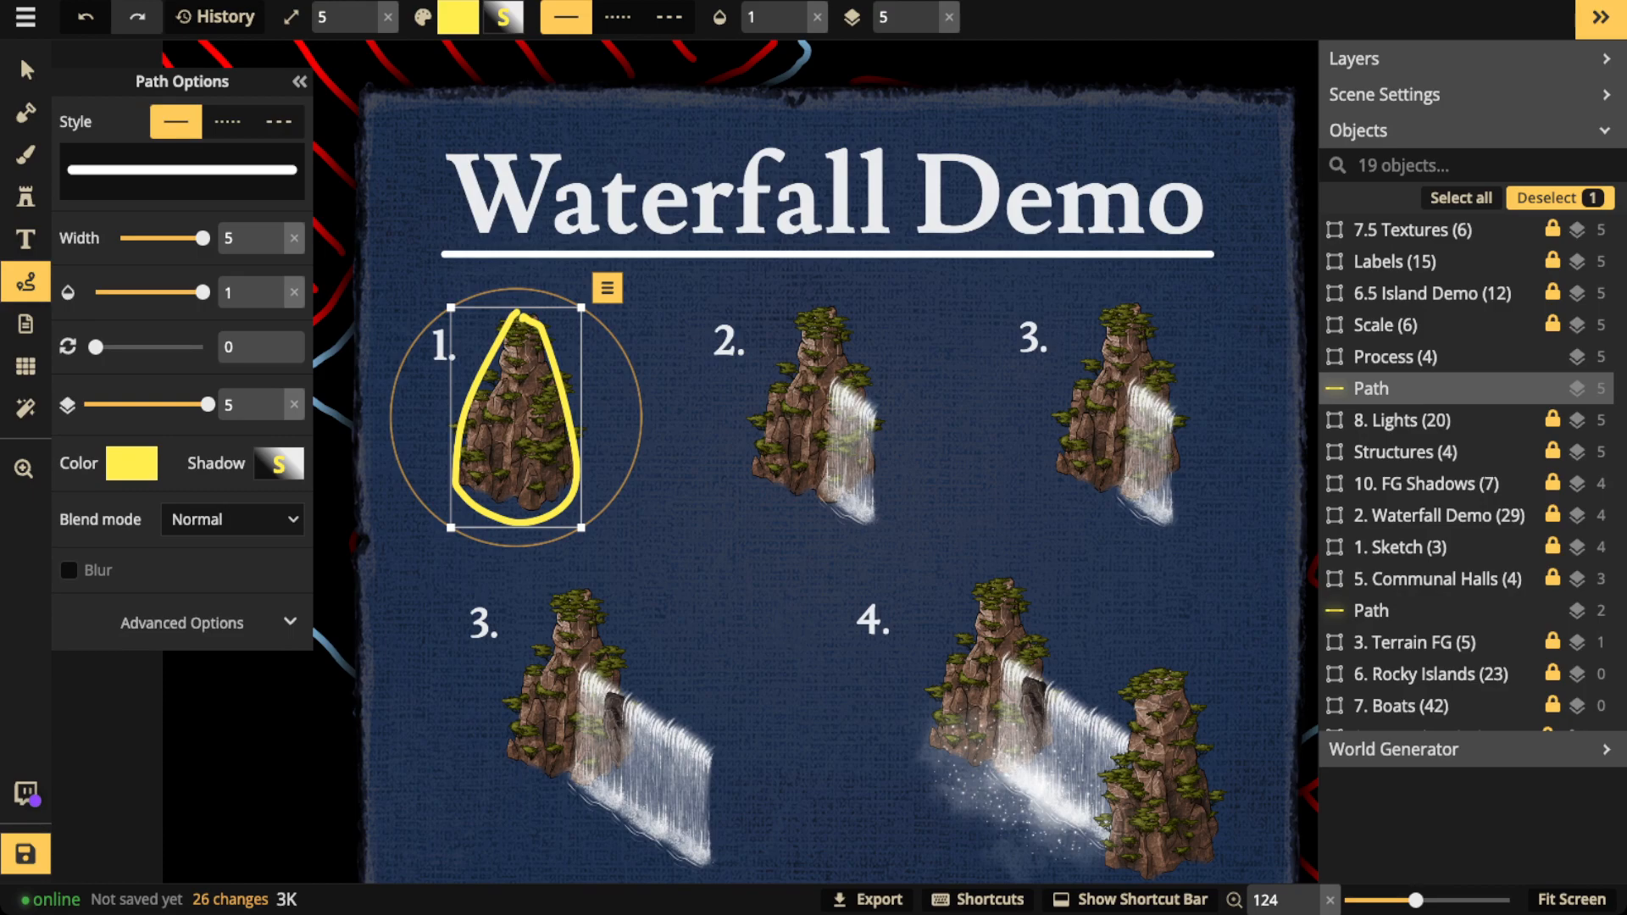
pyautogui.press('Delete')
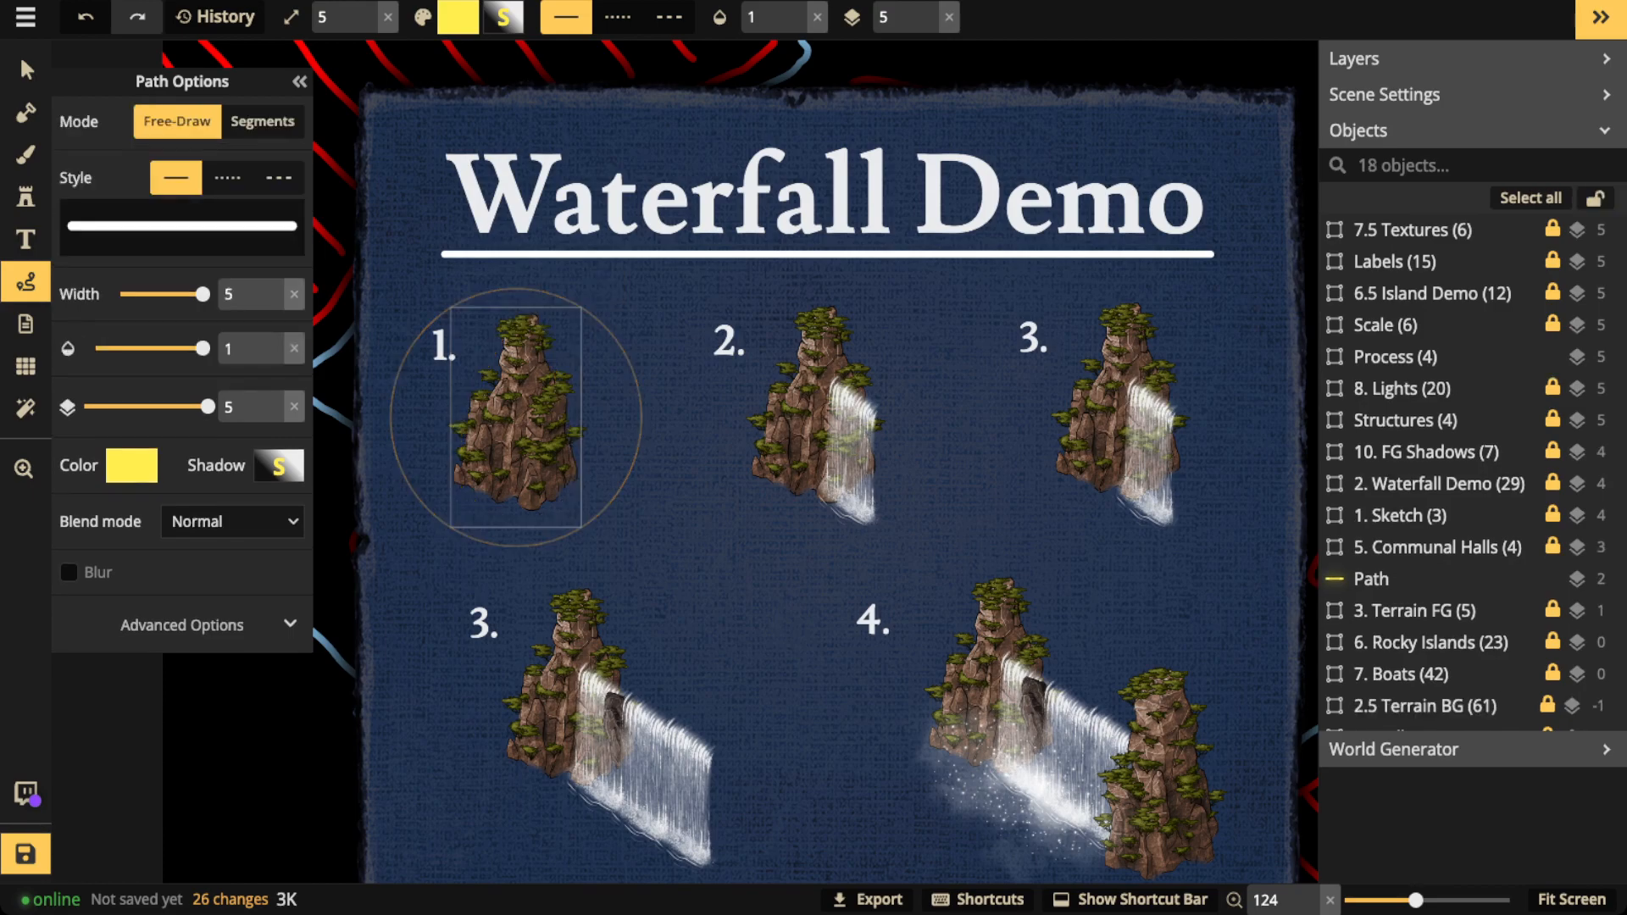
# Annotate the cliff of example 1 with a yellow leader line to a handwritten "4" and a "B" on the rock.
pyautogui.moveTo(538, 374)
pyautogui.mouseDown()
pyautogui.moveTo(602, 331)
pyautogui.moveTo(617, 361)
pyautogui.mouseUp()
pyautogui.click(576, 339)
pyautogui.press('Escape')
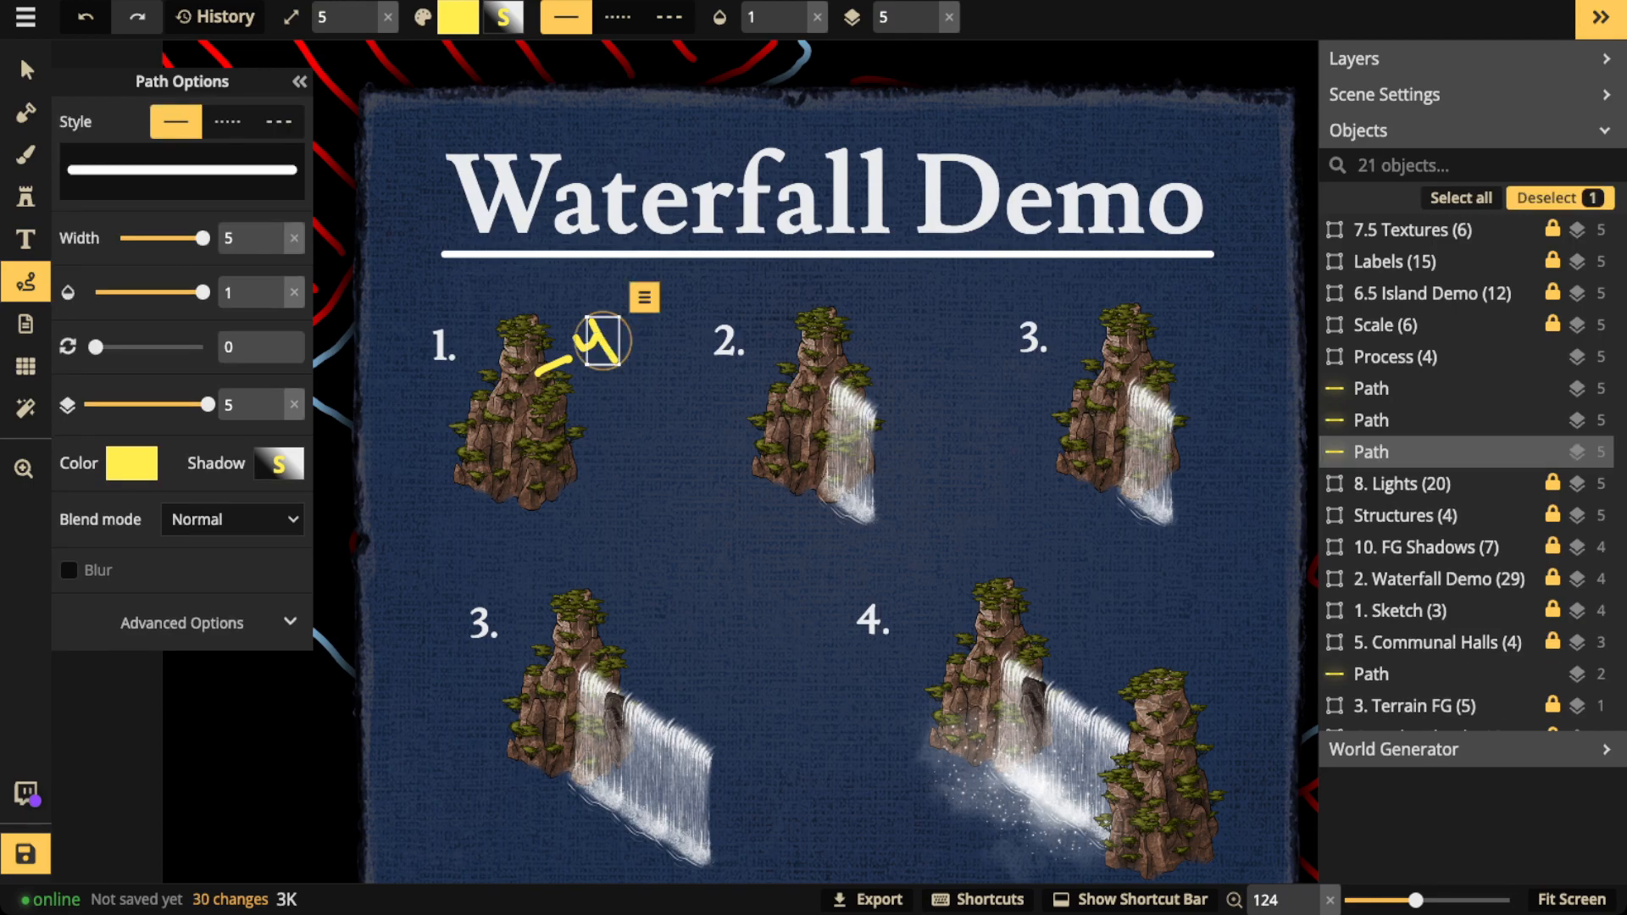
pyautogui.press('Escape')
pyautogui.moveTo(468, 425)
pyautogui.mouseDown()
pyautogui.moveTo(474, 460)
pyautogui.moveTo(478, 420)
pyautogui.moveTo(500, 454)
pyautogui.moveTo(475, 461)
pyautogui.mouseUp()
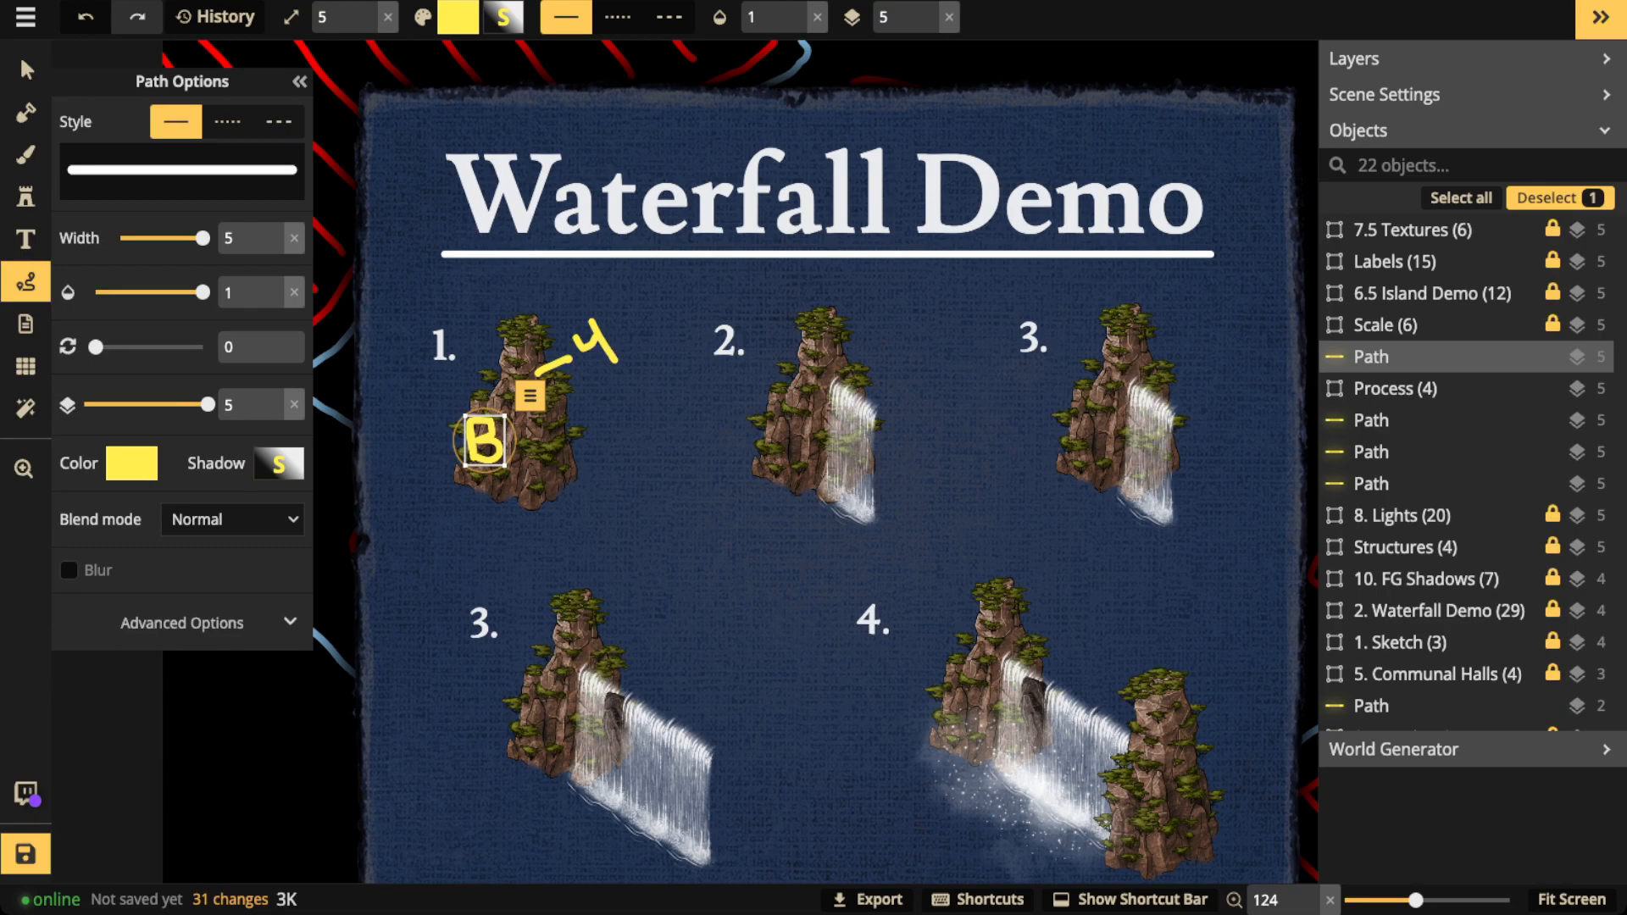
# Outline the waterfall of example 2 and delete the outline, and annotate its cliff with a yellow leader line and handwritten "2".
pyautogui.moveTo(835, 377)
pyautogui.mouseDown()
pyautogui.moveTo(823, 476)
pyautogui.moveTo(843, 513)
pyautogui.moveTo(873, 524)
pyautogui.moveTo(878, 410)
pyautogui.moveTo(839, 376)
pyautogui.mouseUp()
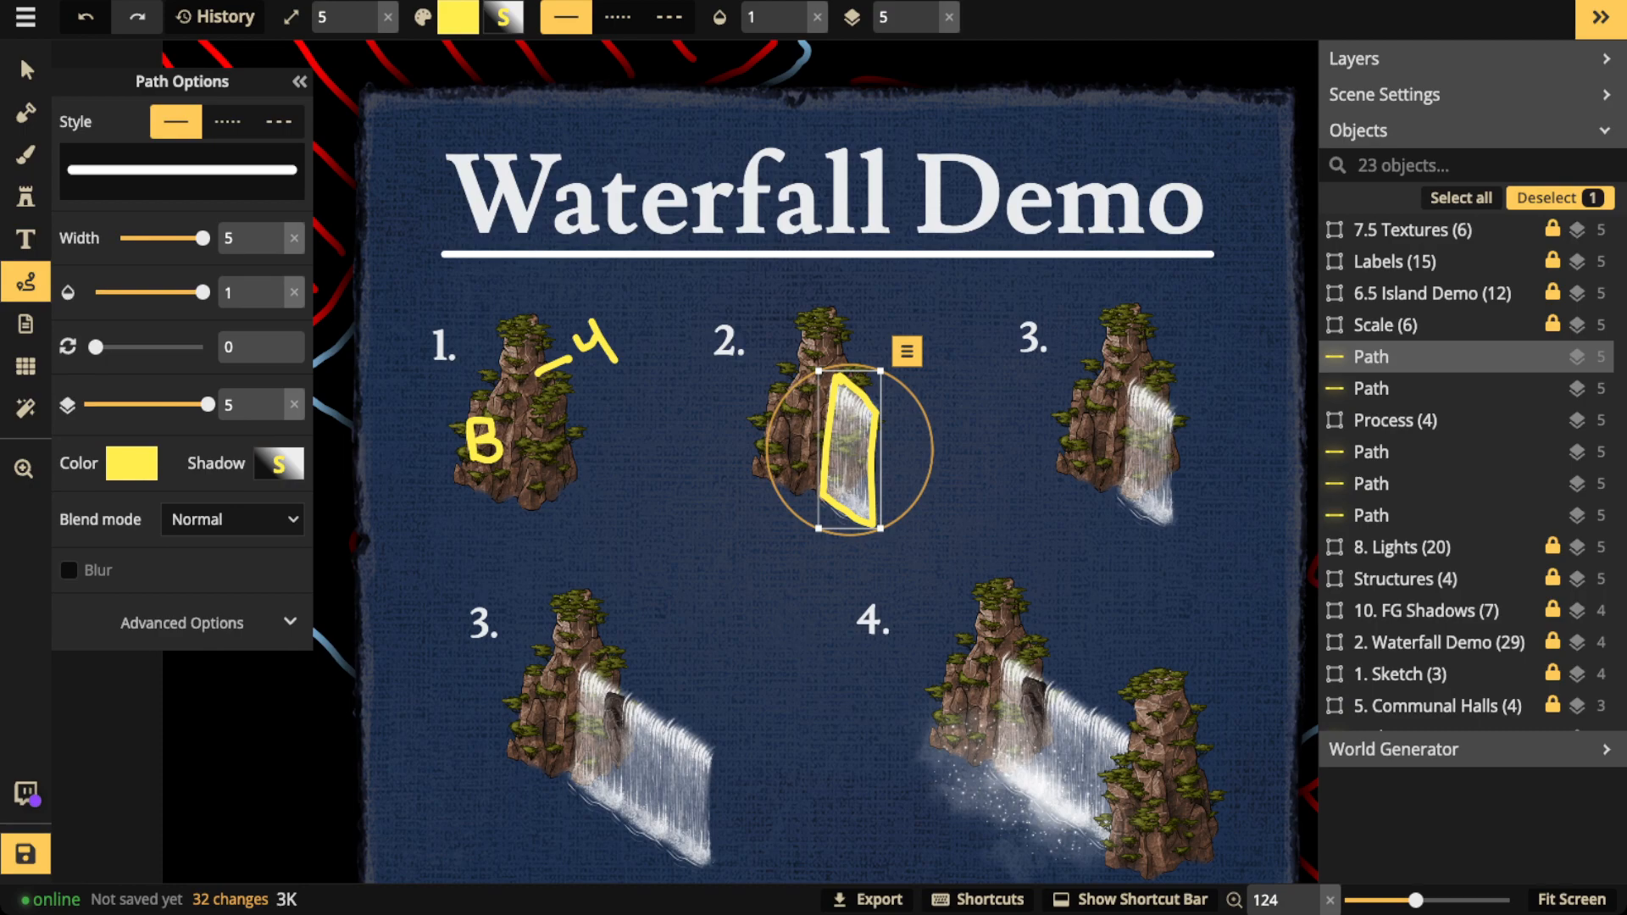
pyautogui.press('Delete')
pyautogui.moveTo(856, 354); pyautogui.dragTo(881, 337)
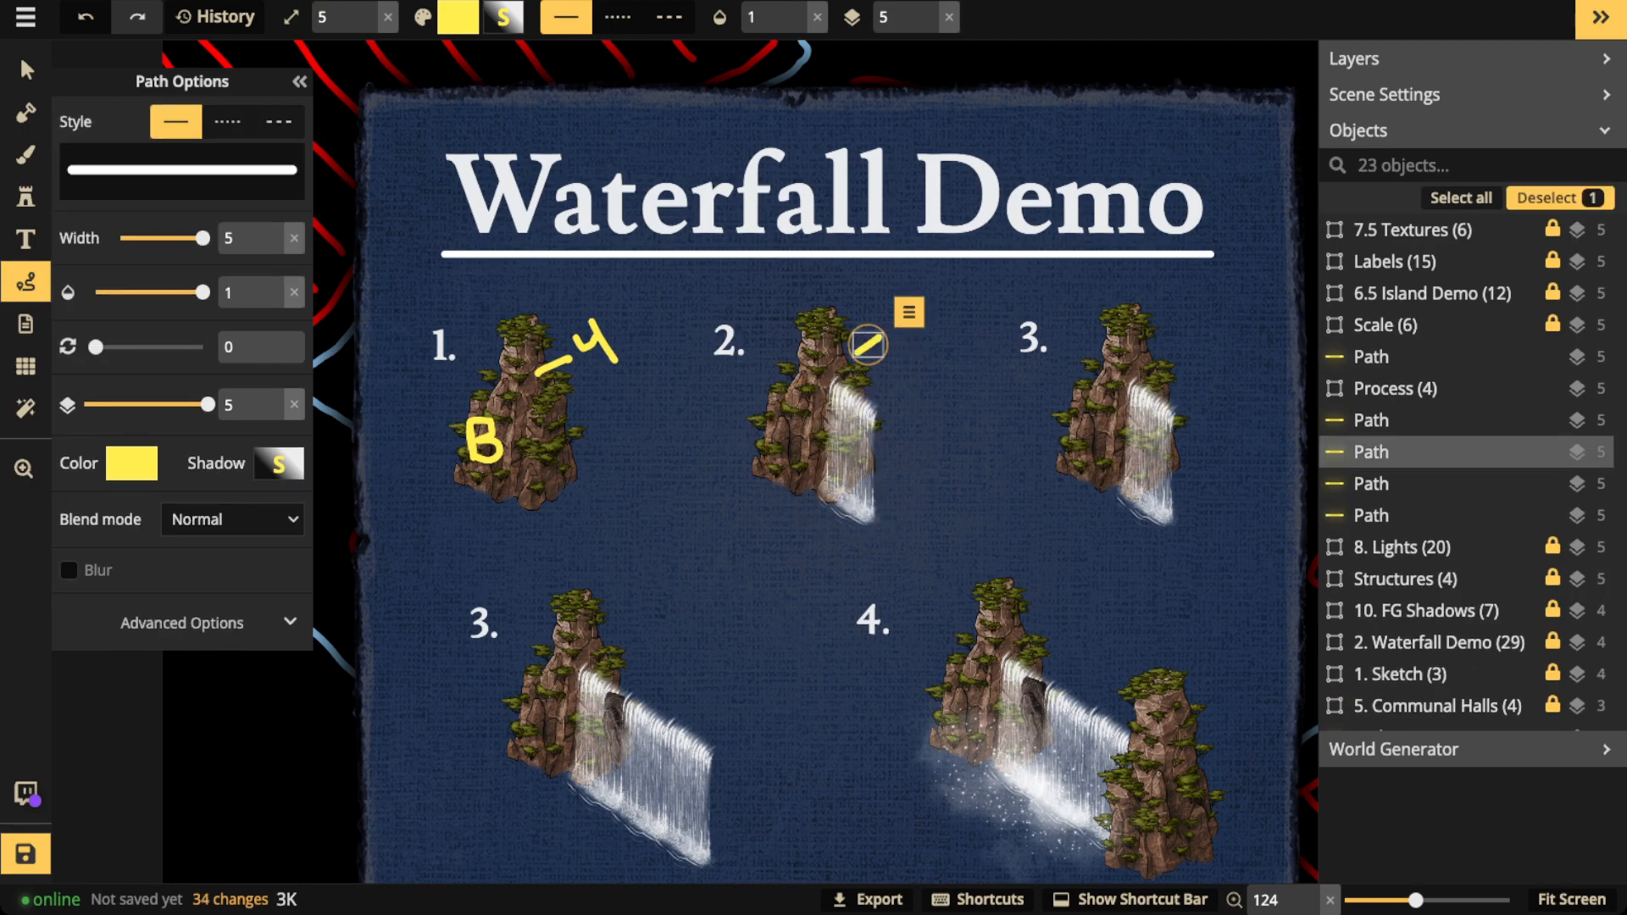
pyautogui.click(885, 312)
pyautogui.moveTo(883, 310)
pyautogui.mouseDown()
pyautogui.moveTo(900, 346)
pyautogui.moveTo(928, 337)
pyautogui.mouseUp()
pyautogui.press('Escape')
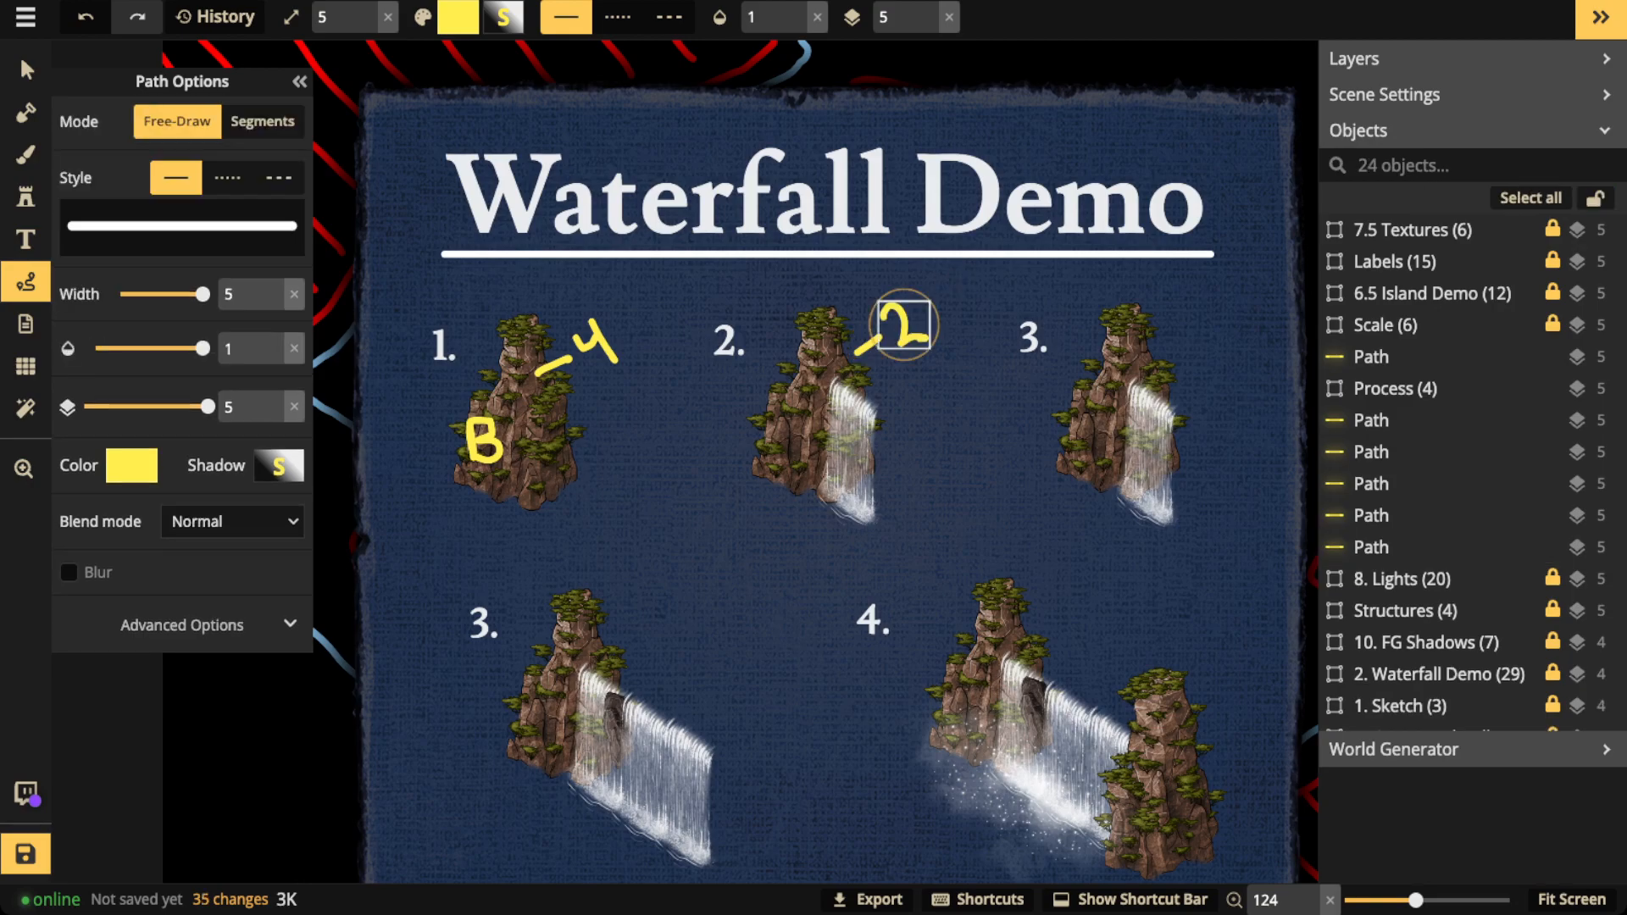
# Outline the waterfall of the upper example 3 with a yellow free-draw path and delete the outline.
pyautogui.moveTo(1134, 384)
pyautogui.mouseDown()
pyautogui.moveTo(1130, 448)
pyautogui.moveTo(1153, 480)
pyautogui.moveTo(1171, 407)
pyautogui.moveTo(1160, 359)
pyautogui.moveTo(1138, 395)
pyautogui.mouseUp()
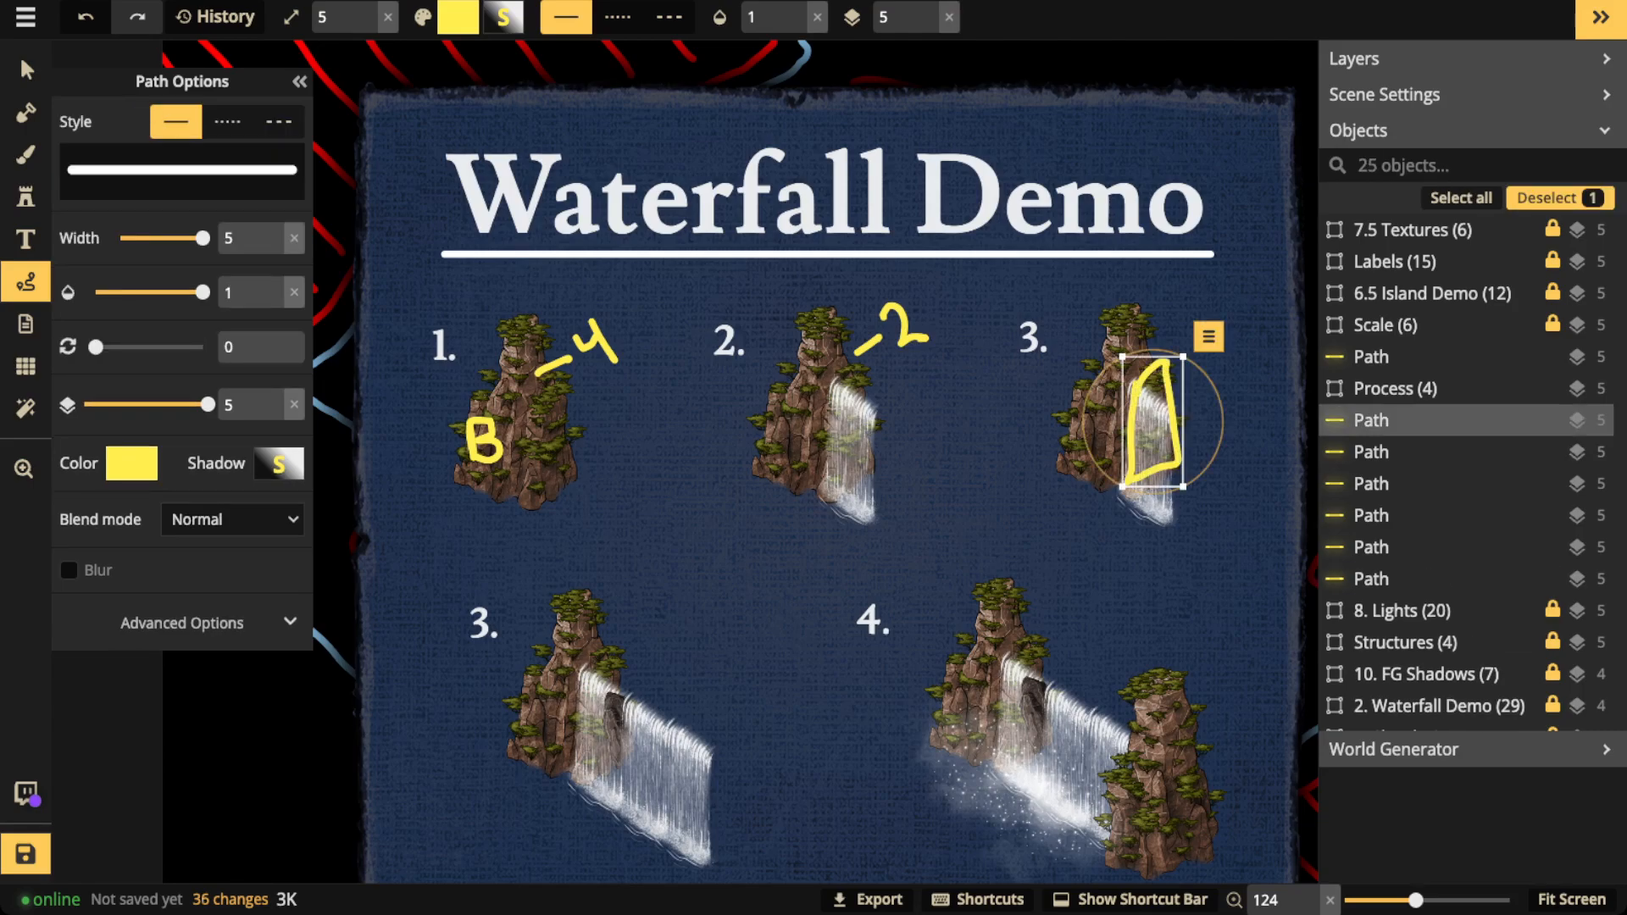
pyautogui.press('Delete')
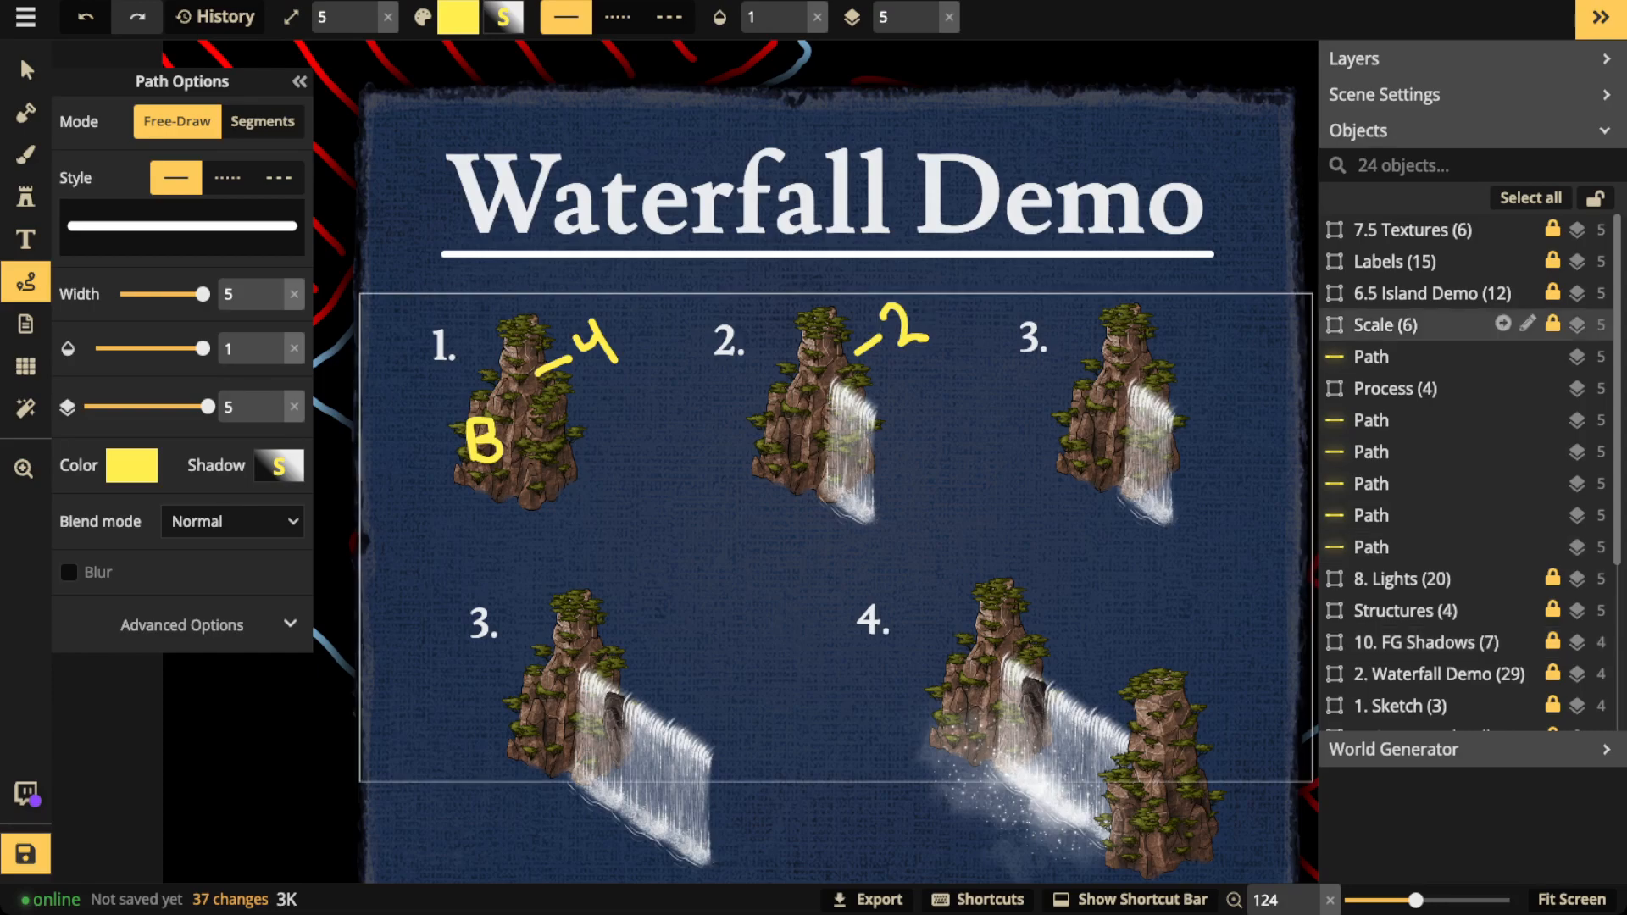
# Inside the 2. Waterfall Demo group, place a size 100 Clipping Mask Soft Edge stamp over the waterfall of the upper example 3.
pyautogui.scroll(-3, 1441, 551)
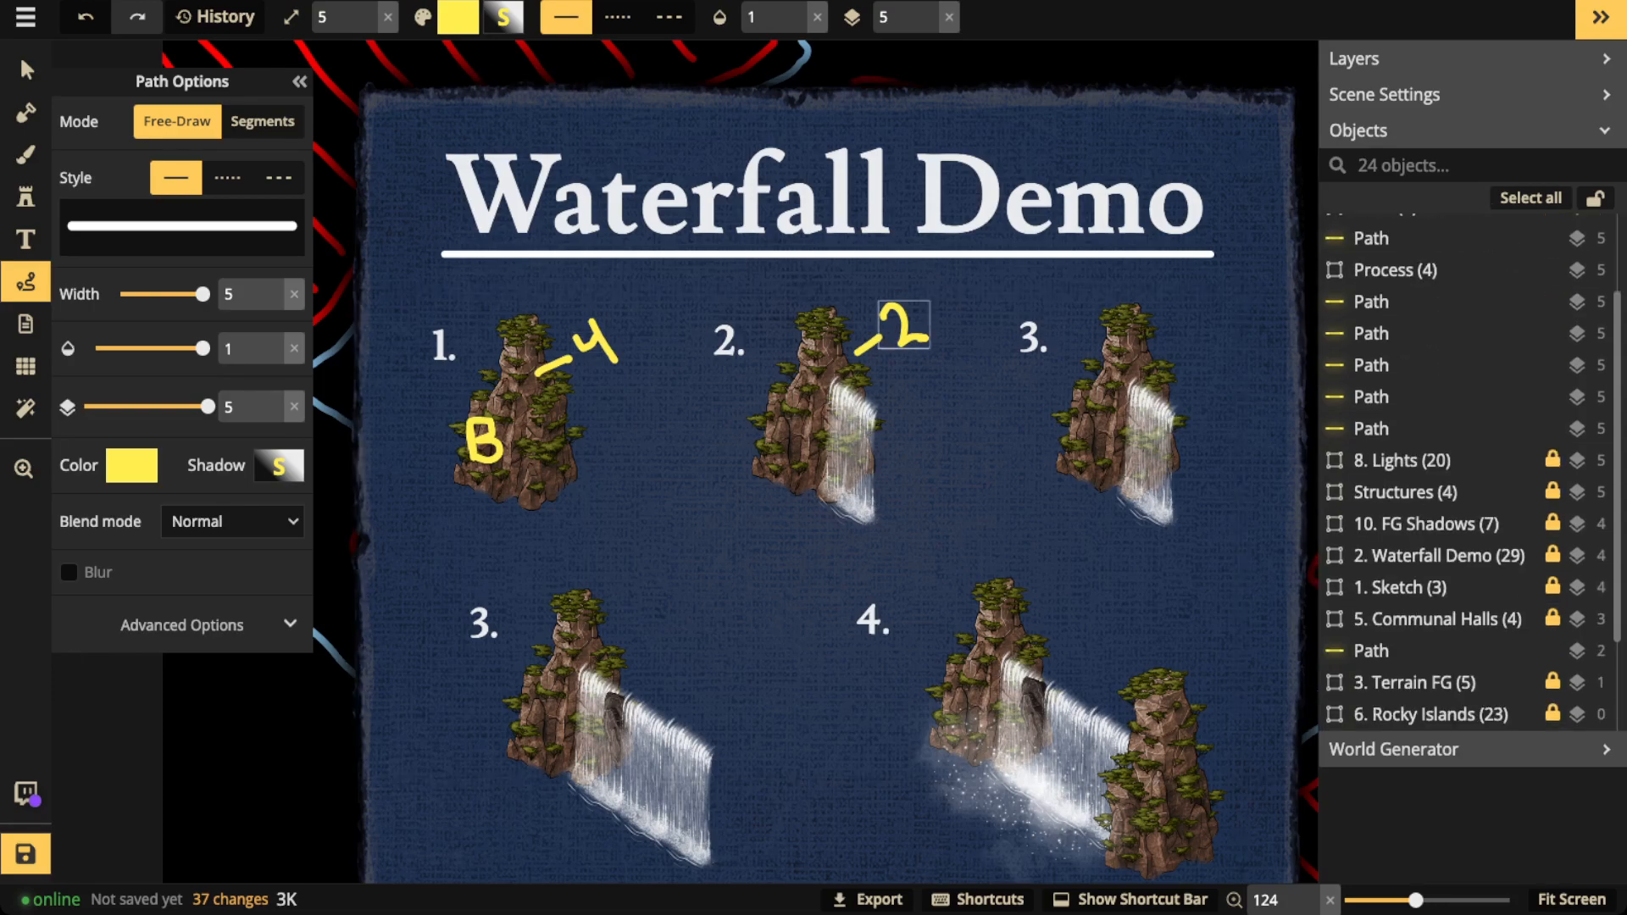
pyautogui.click(1503, 551)
pyautogui.scroll(3, 1503, 551)
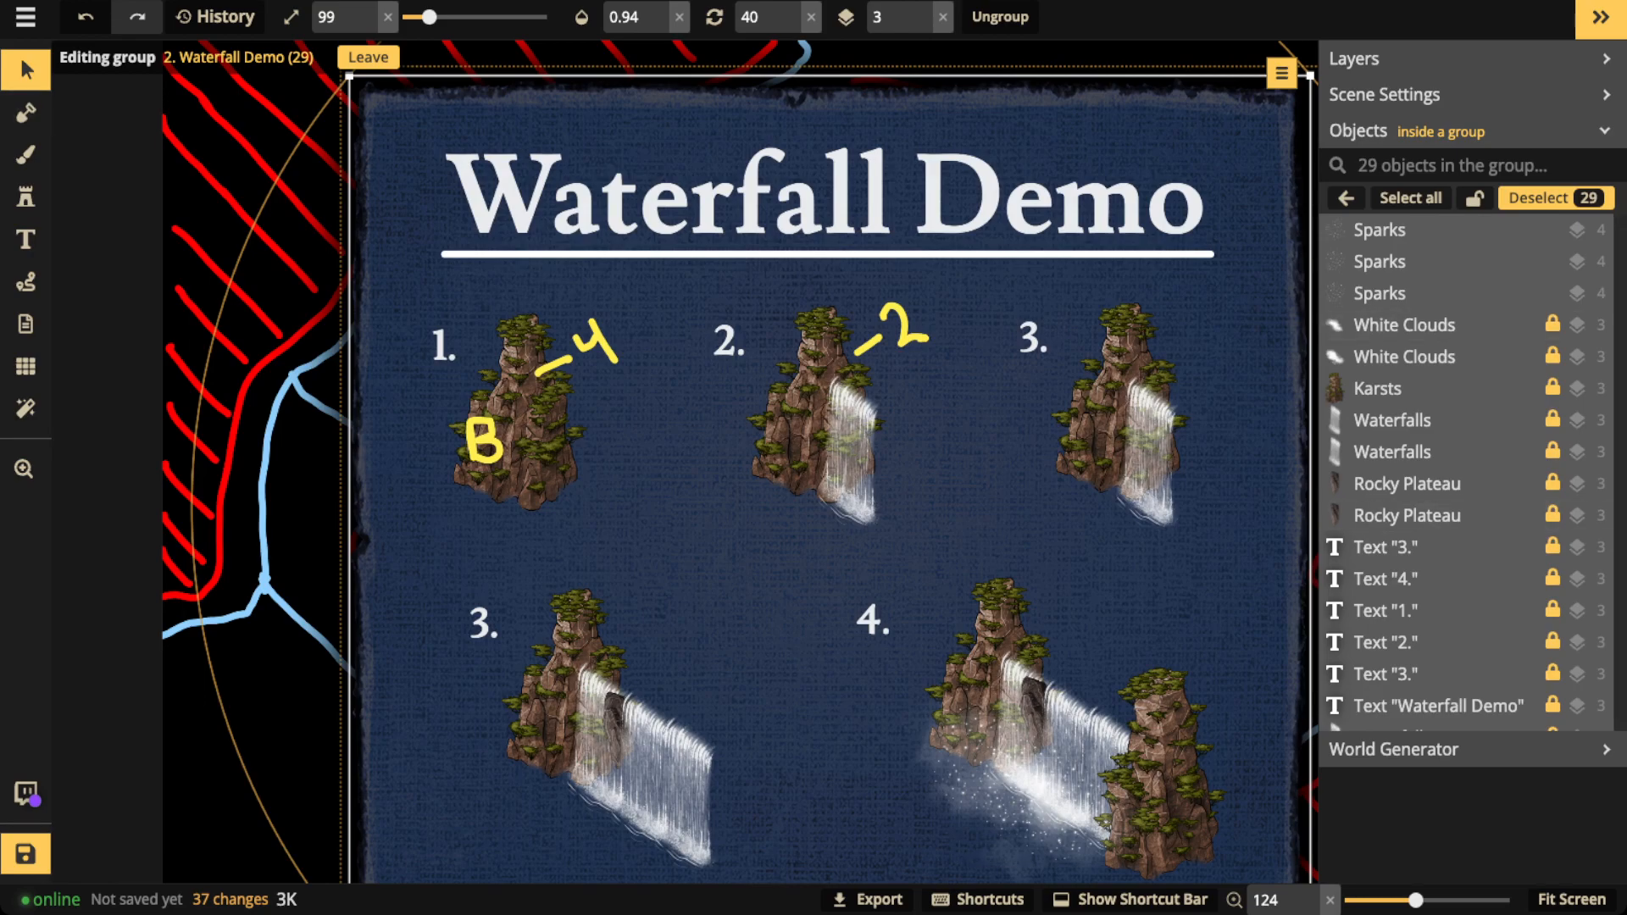
pyautogui.press('Escape')
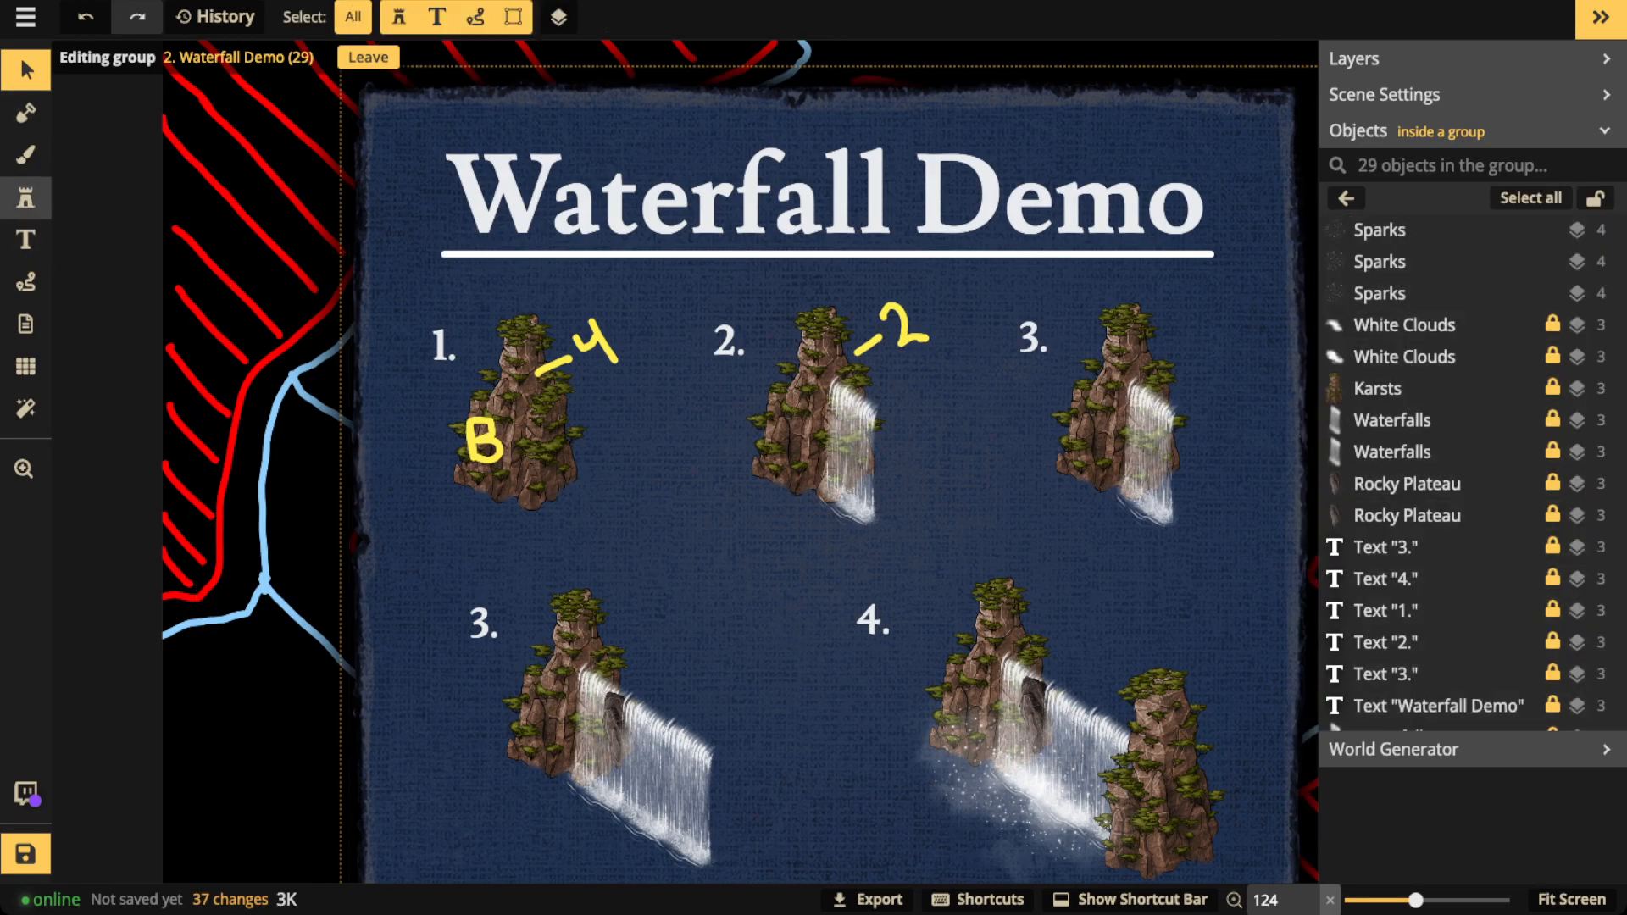
pyautogui.click(26, 197)
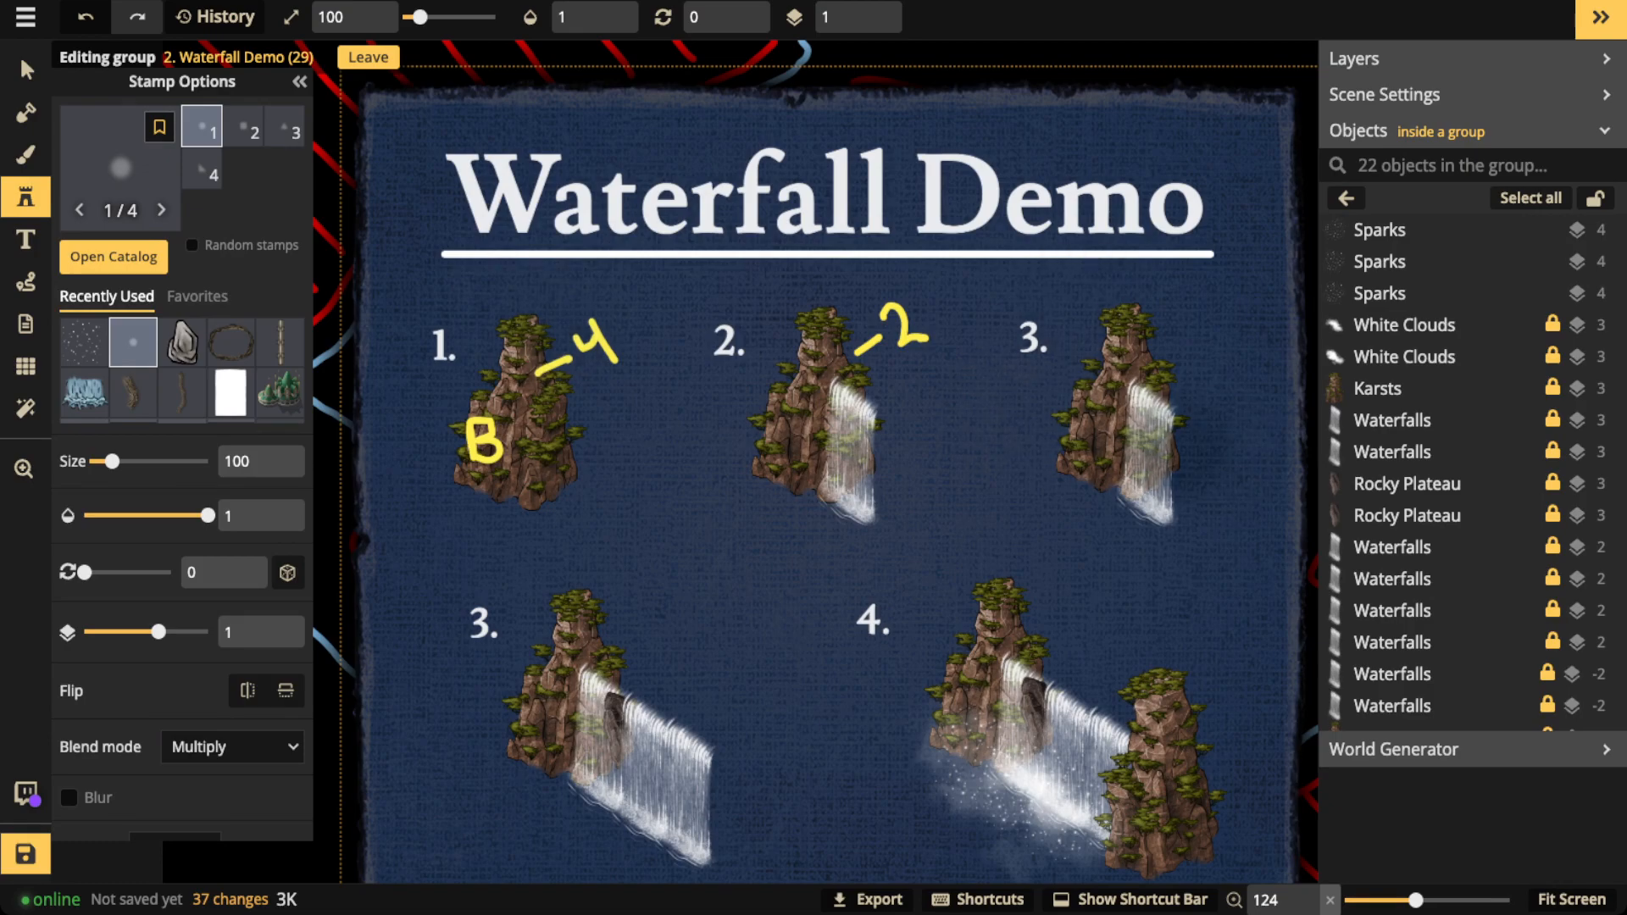
pyautogui.click(1174, 442)
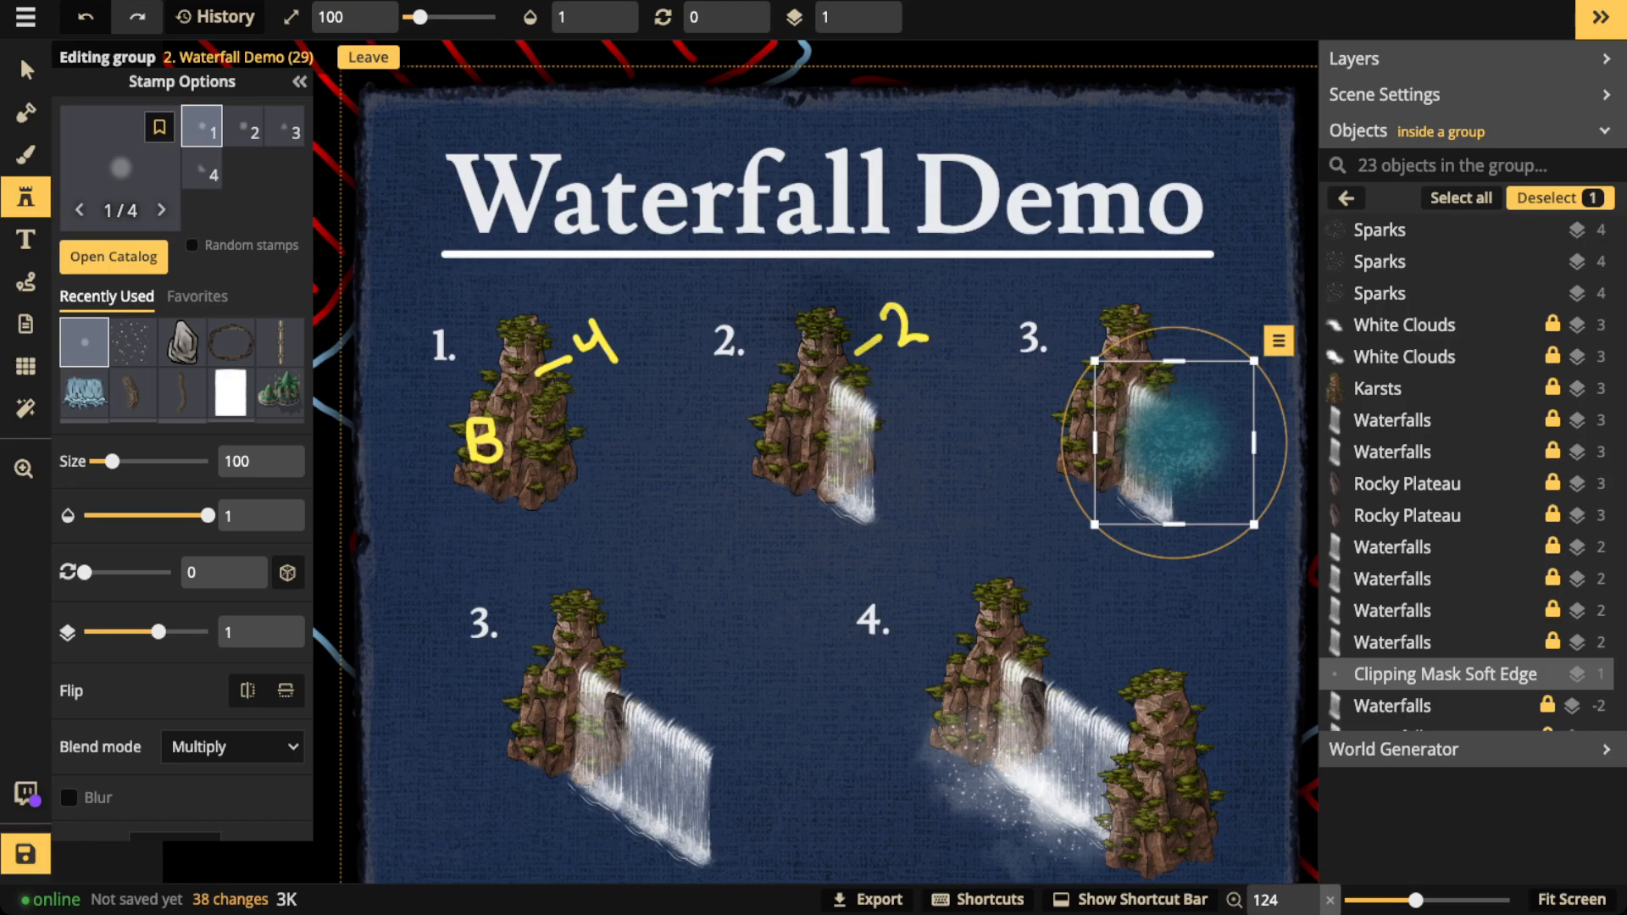
# Set the soft-edge clipping mask's layer to -2 and shift it slightly upward over the waterfall of the upper example 3.
pyautogui.click(26, 71)
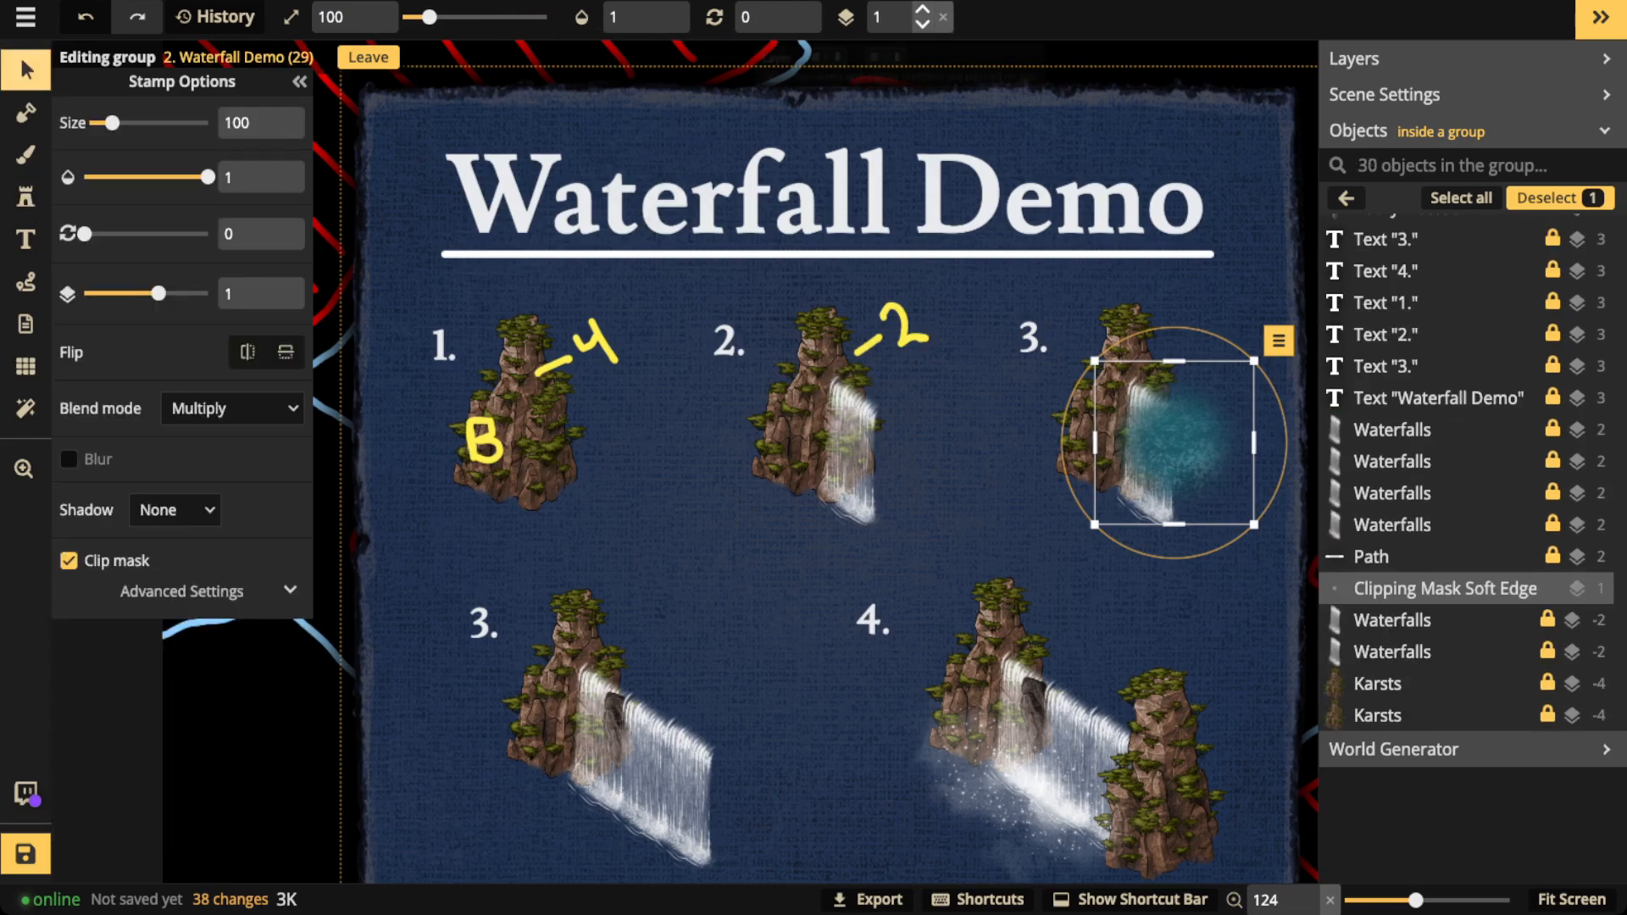
pyautogui.click(923, 24)
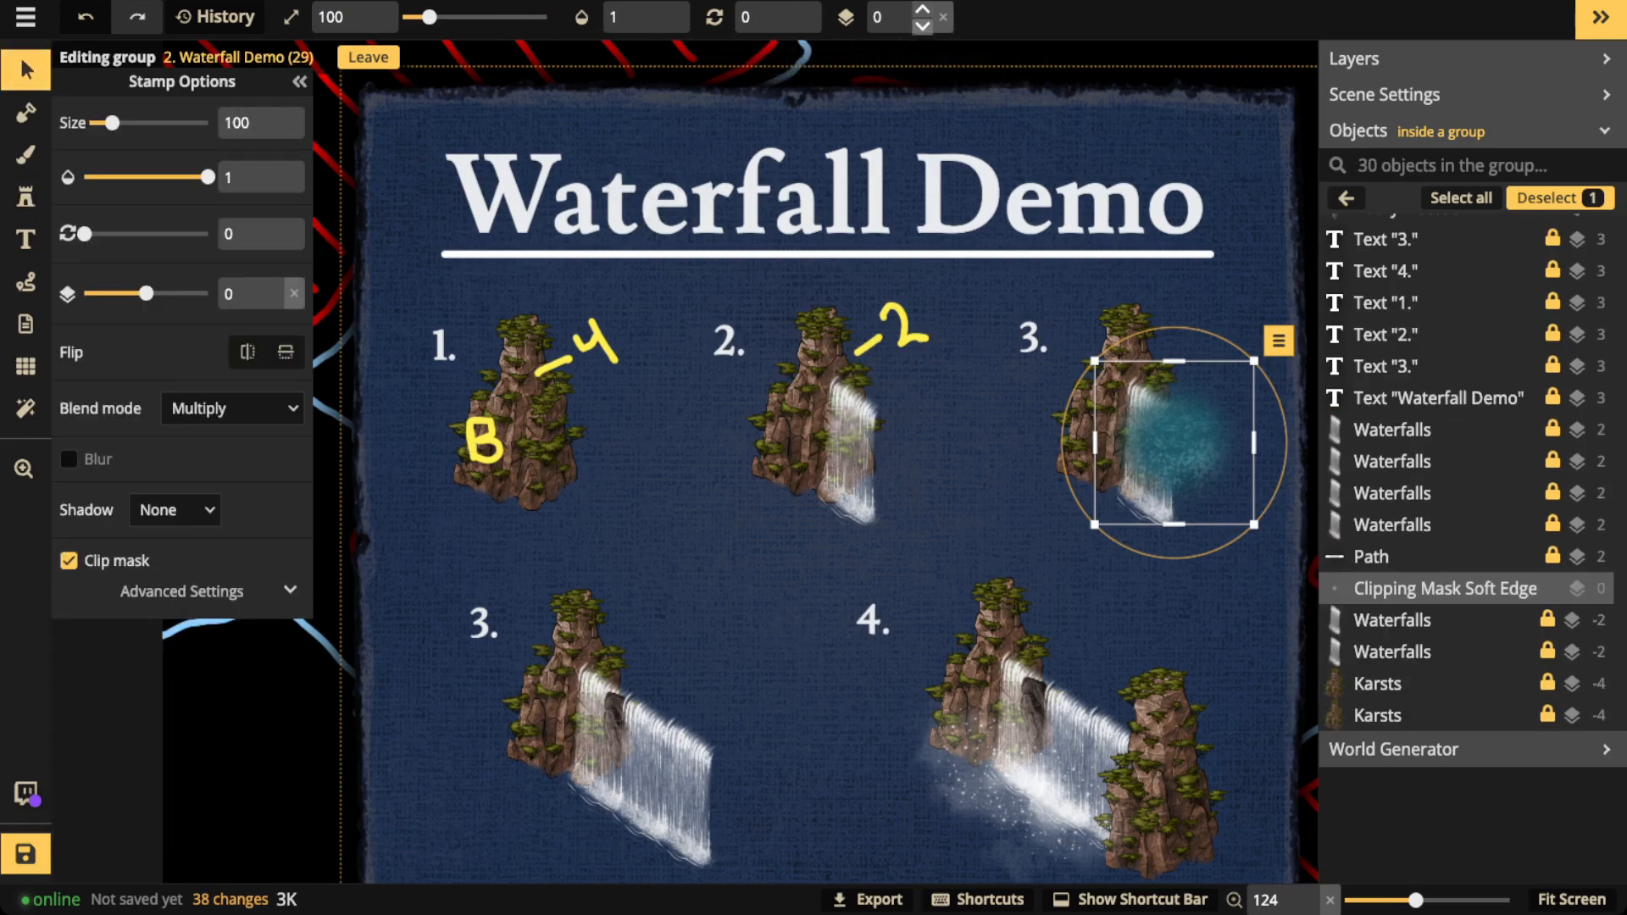
pyautogui.click(922, 27)
pyautogui.click(922, 26)
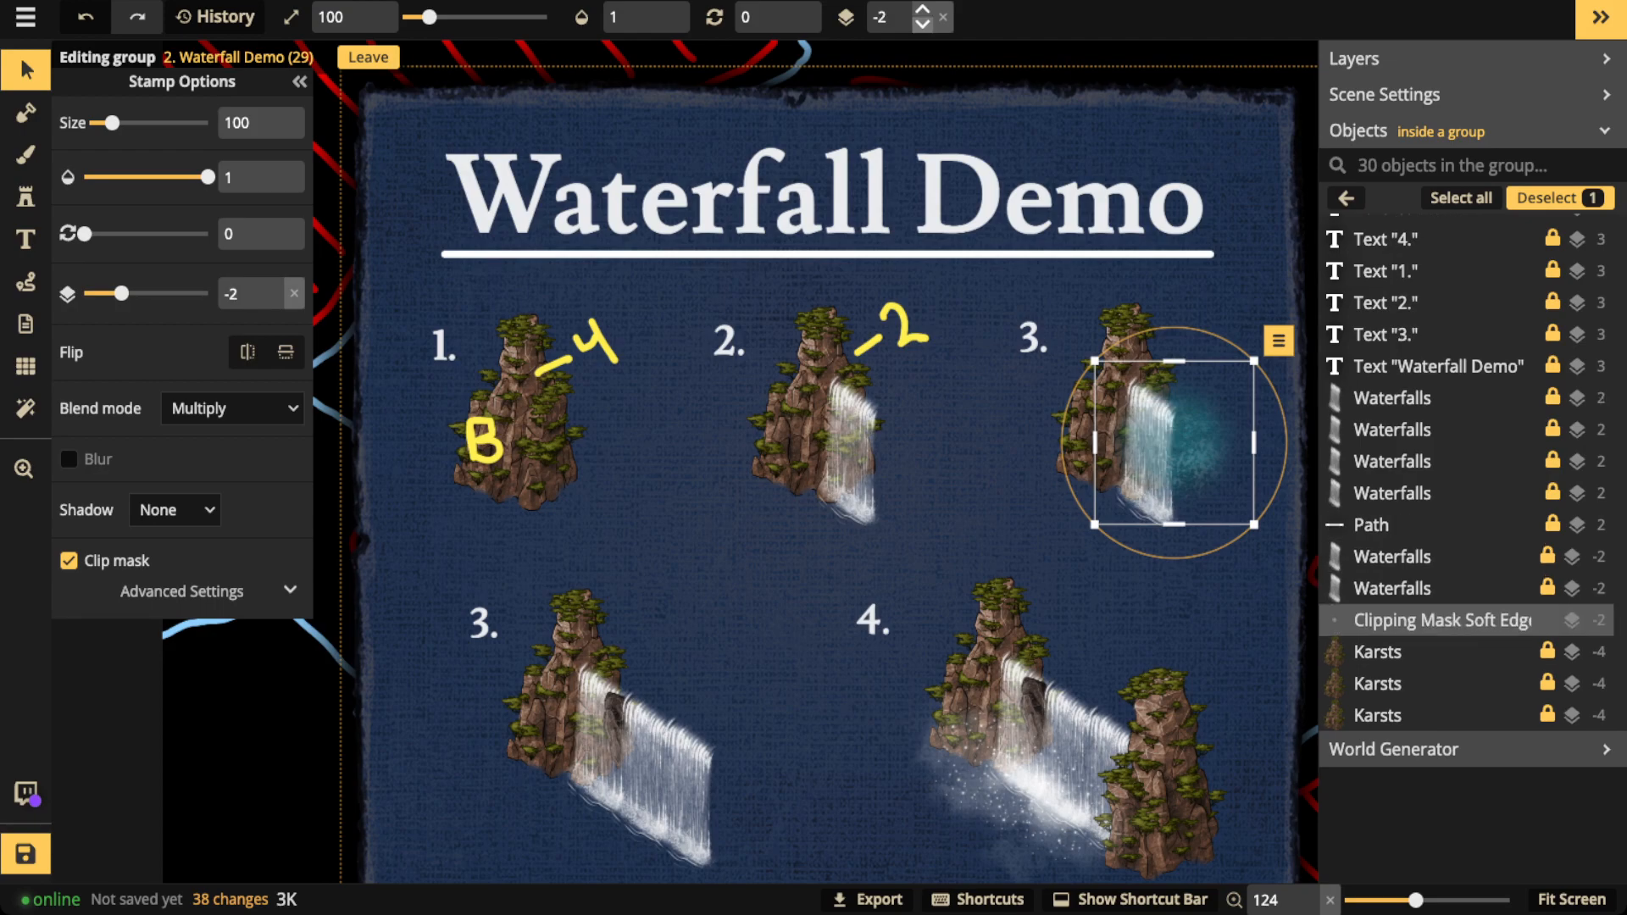
pyautogui.moveTo(1186, 447); pyautogui.dragTo(1183, 439)
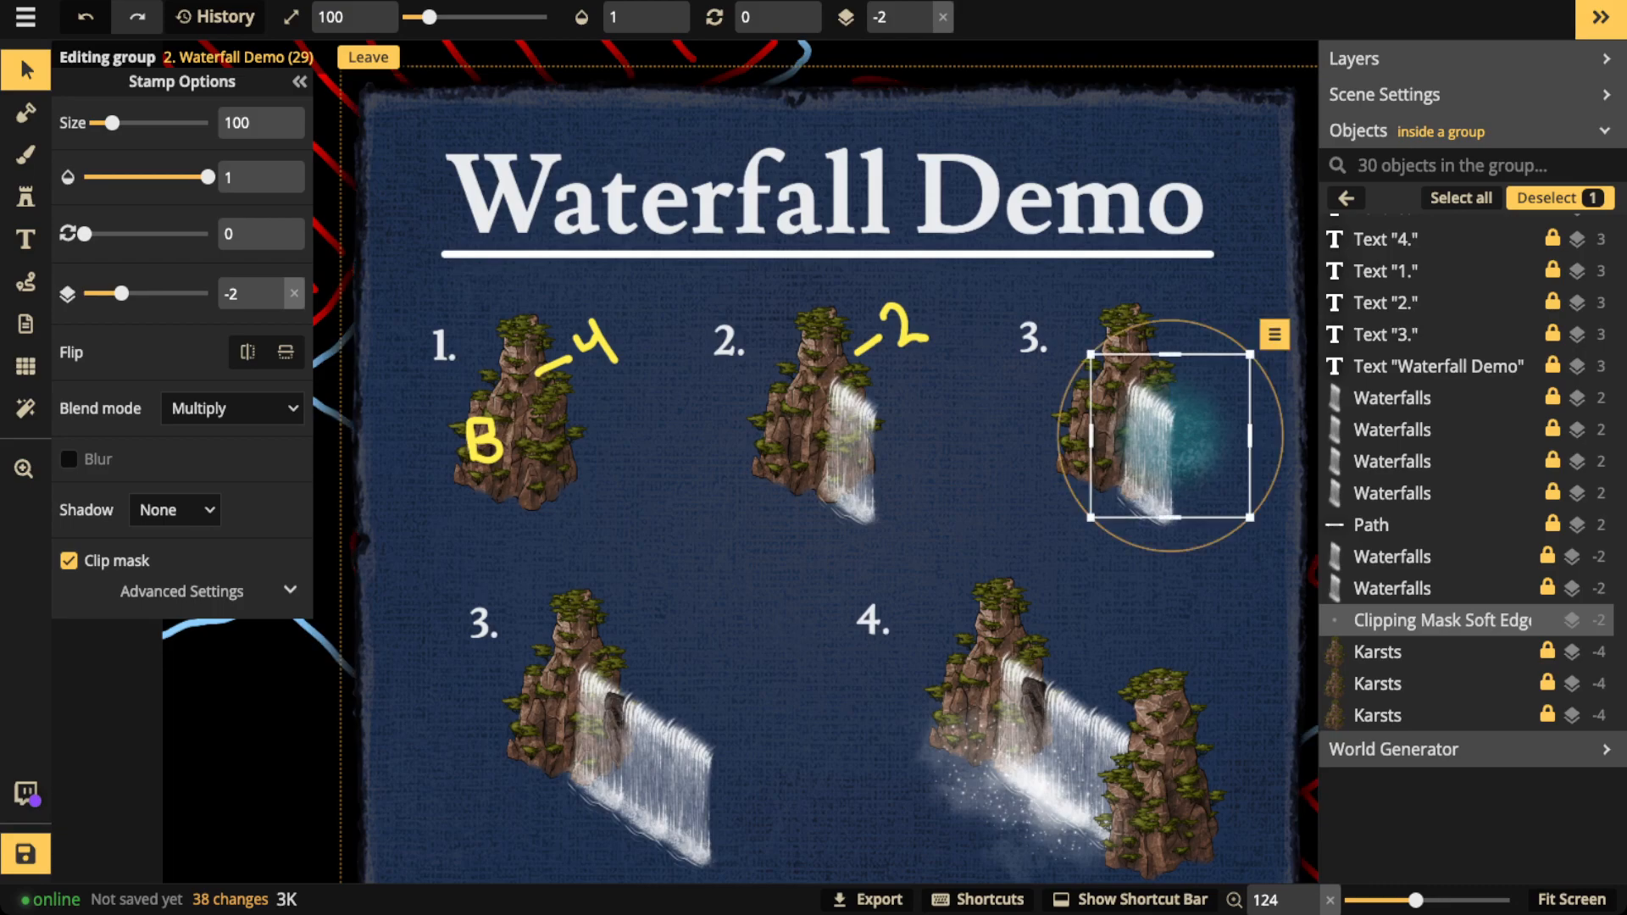
pyautogui.moveTo(1183, 439); pyautogui.dragTo(1182, 448)
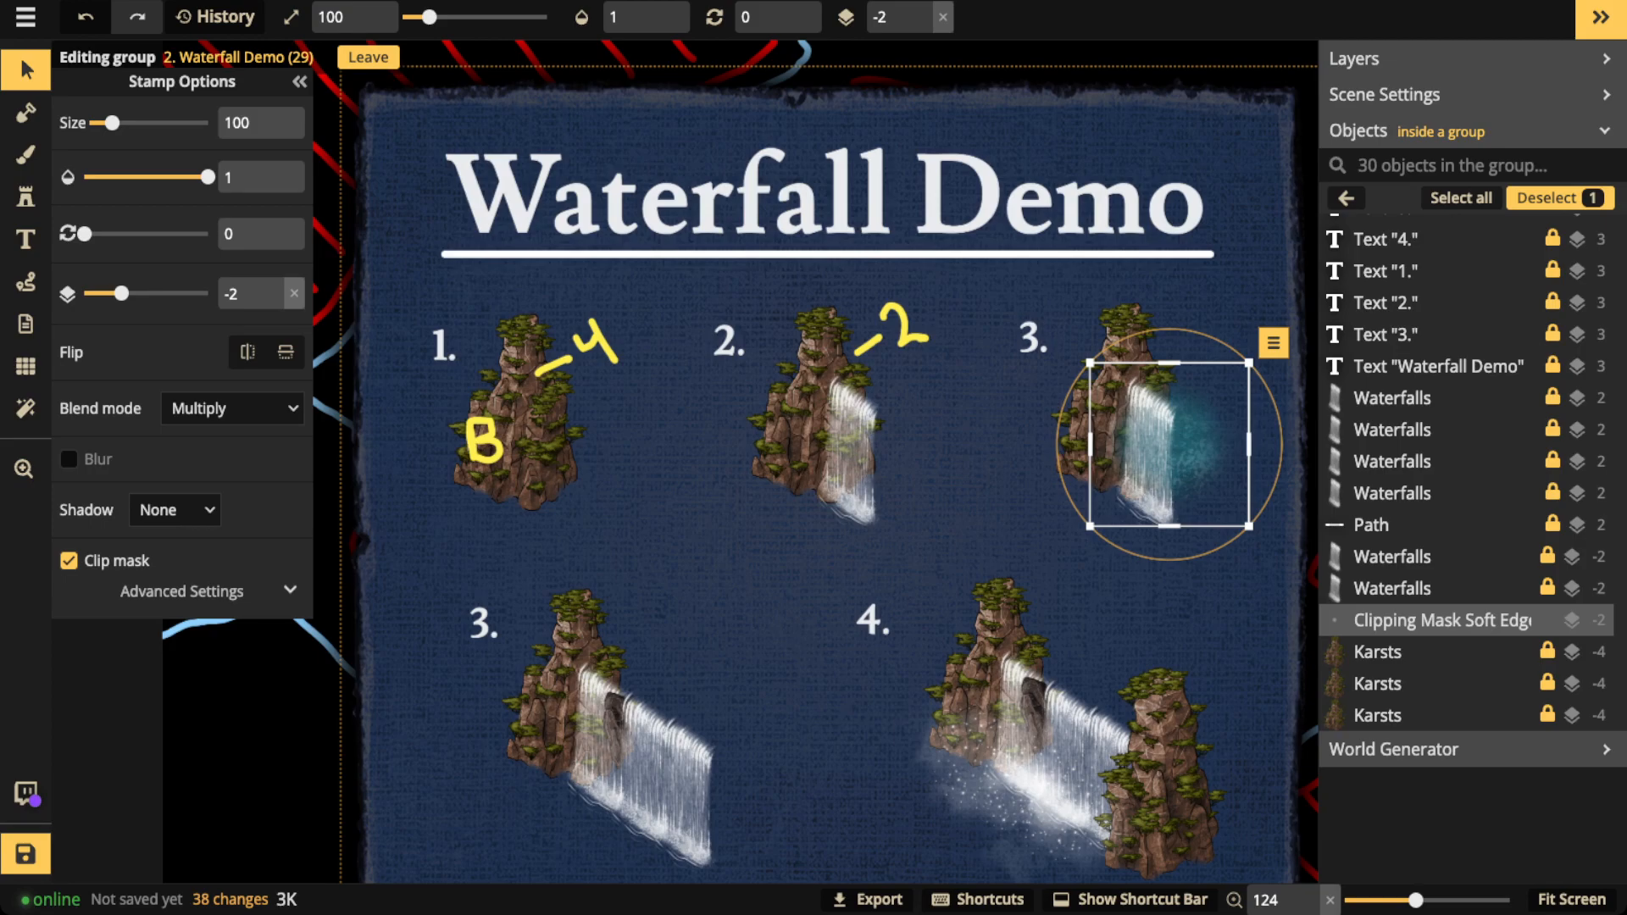
pyautogui.moveTo(1170, 444); pyautogui.dragTo(1170, 423)
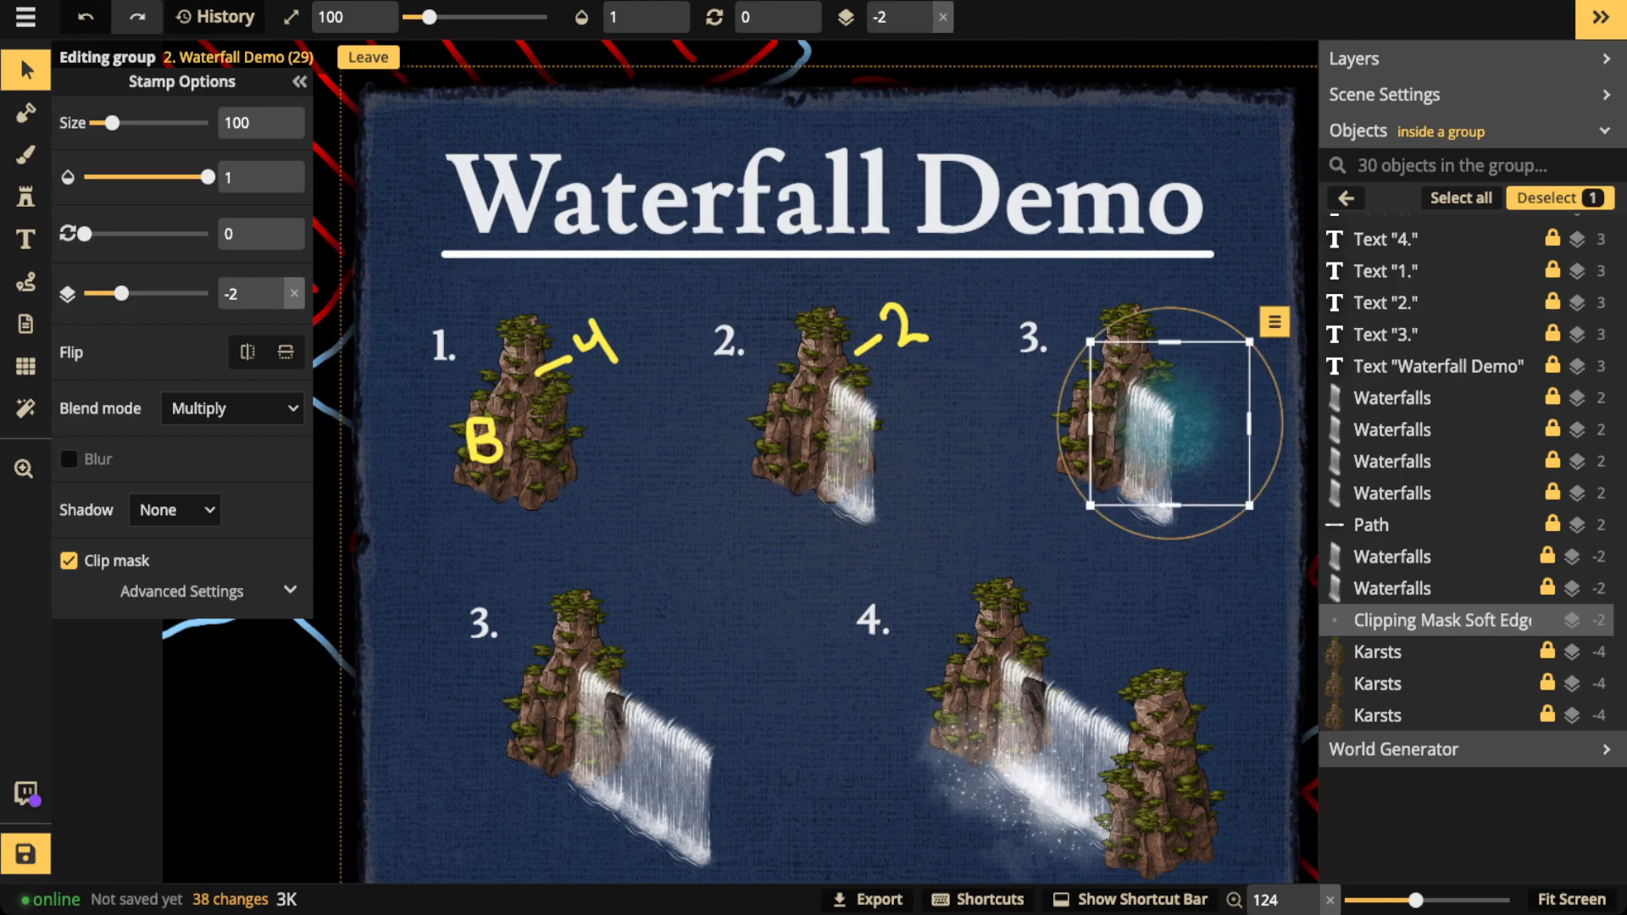
# Duplicate the soft-edge clipping mask, position the copy lower over the same waterfall, and set its layer to -3.
pyautogui.hotkey('ctrl', 'd')
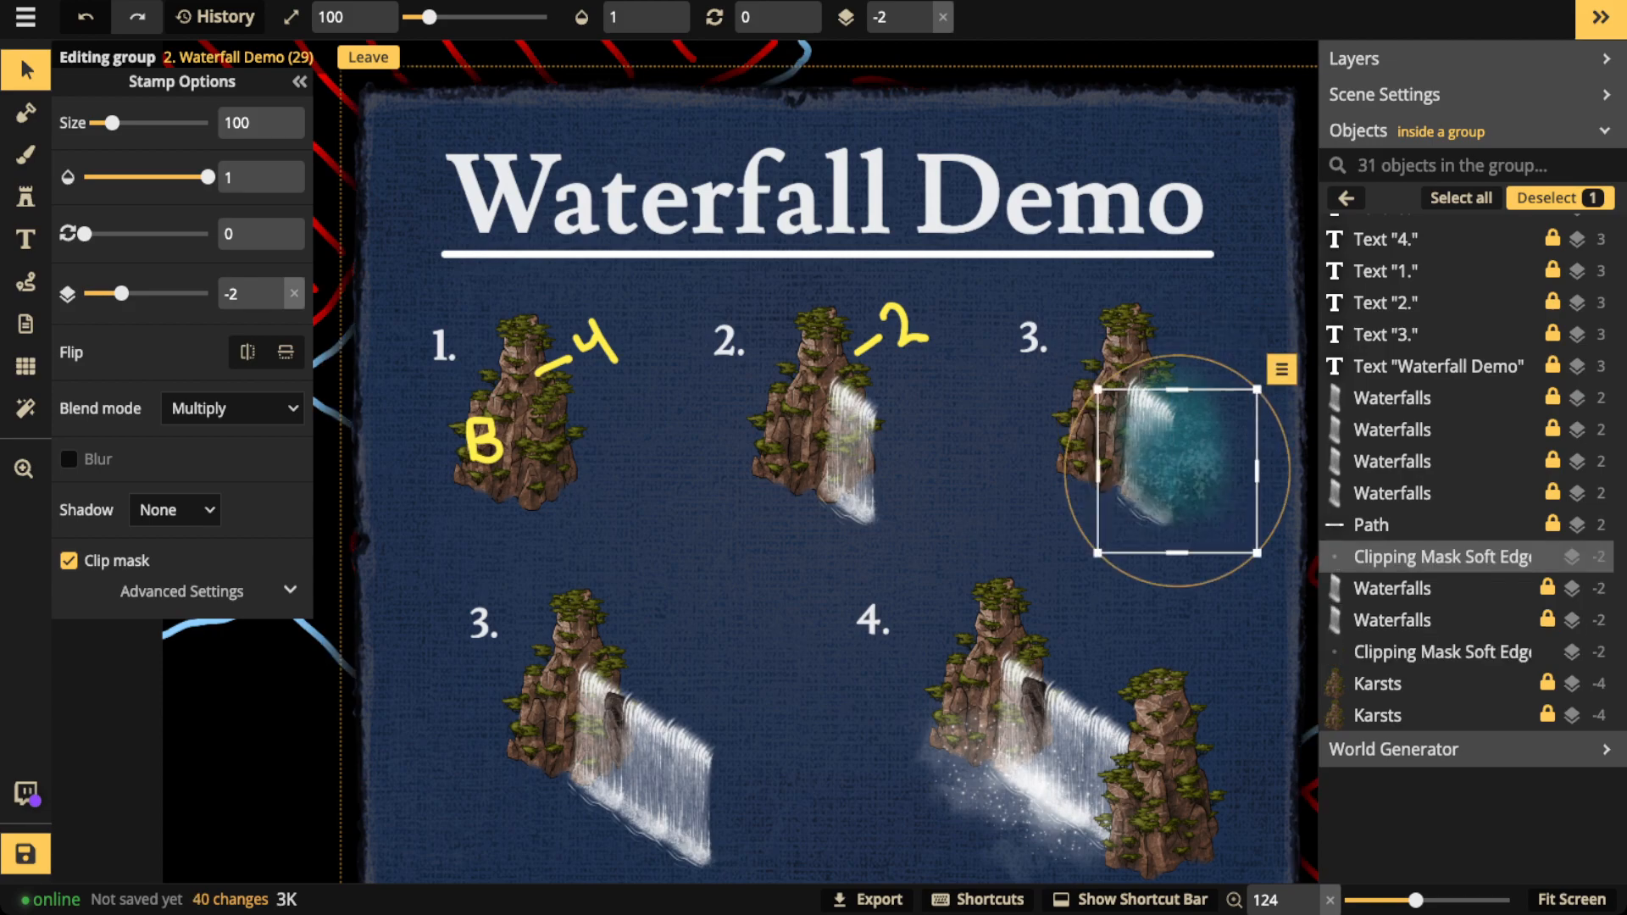
pyautogui.moveTo(1177, 472); pyautogui.dragTo(1172, 468)
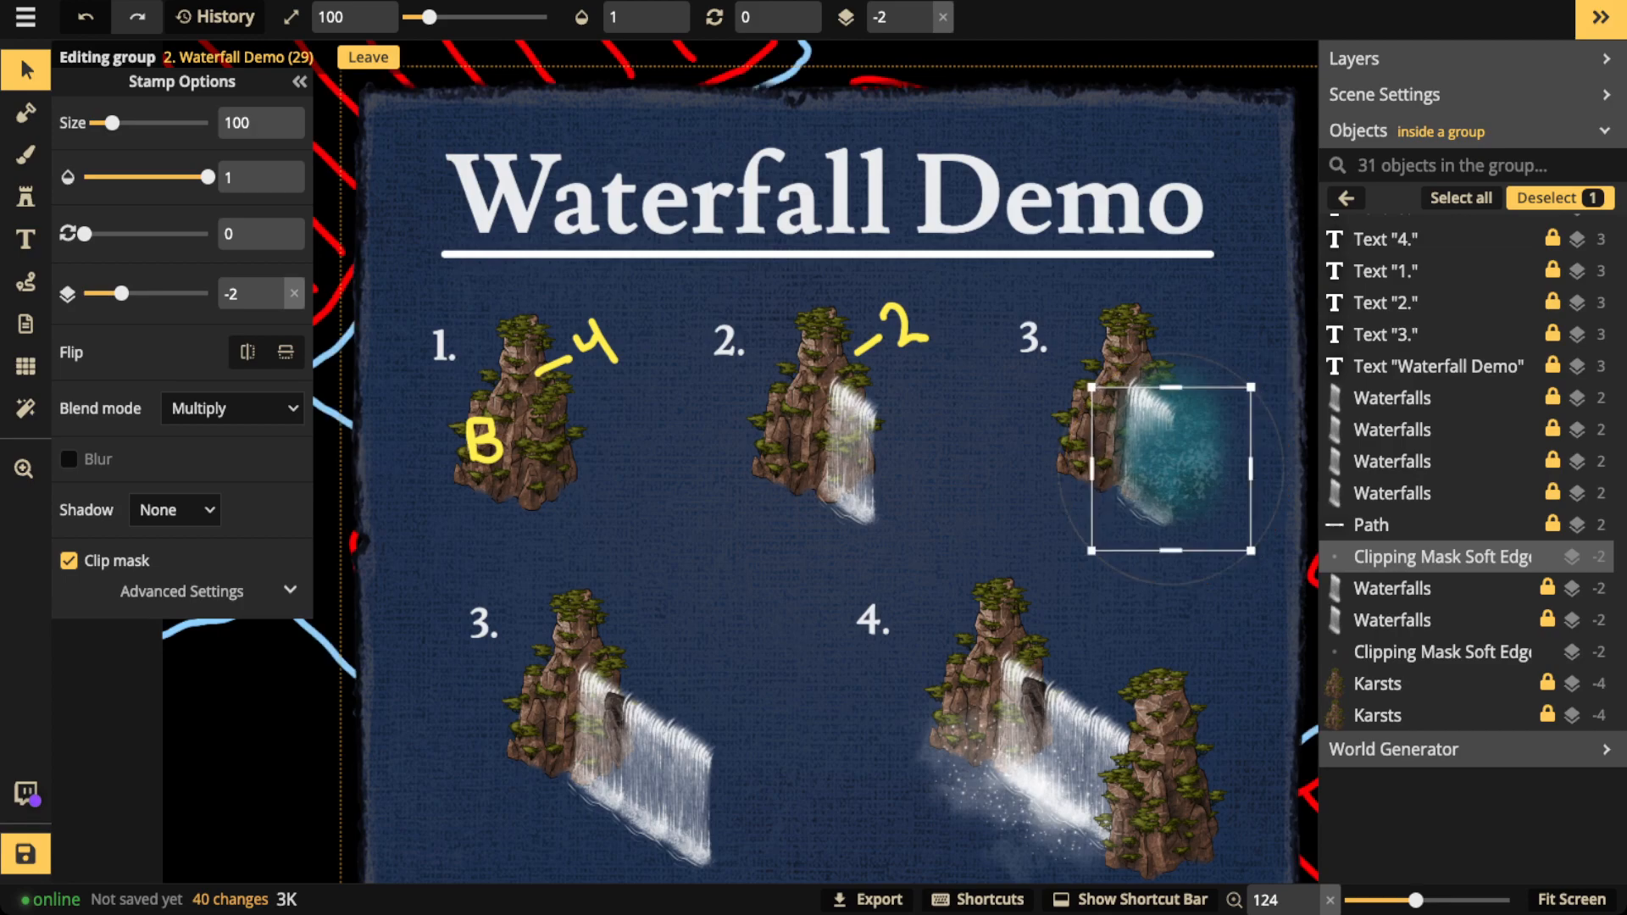
pyautogui.click(923, 25)
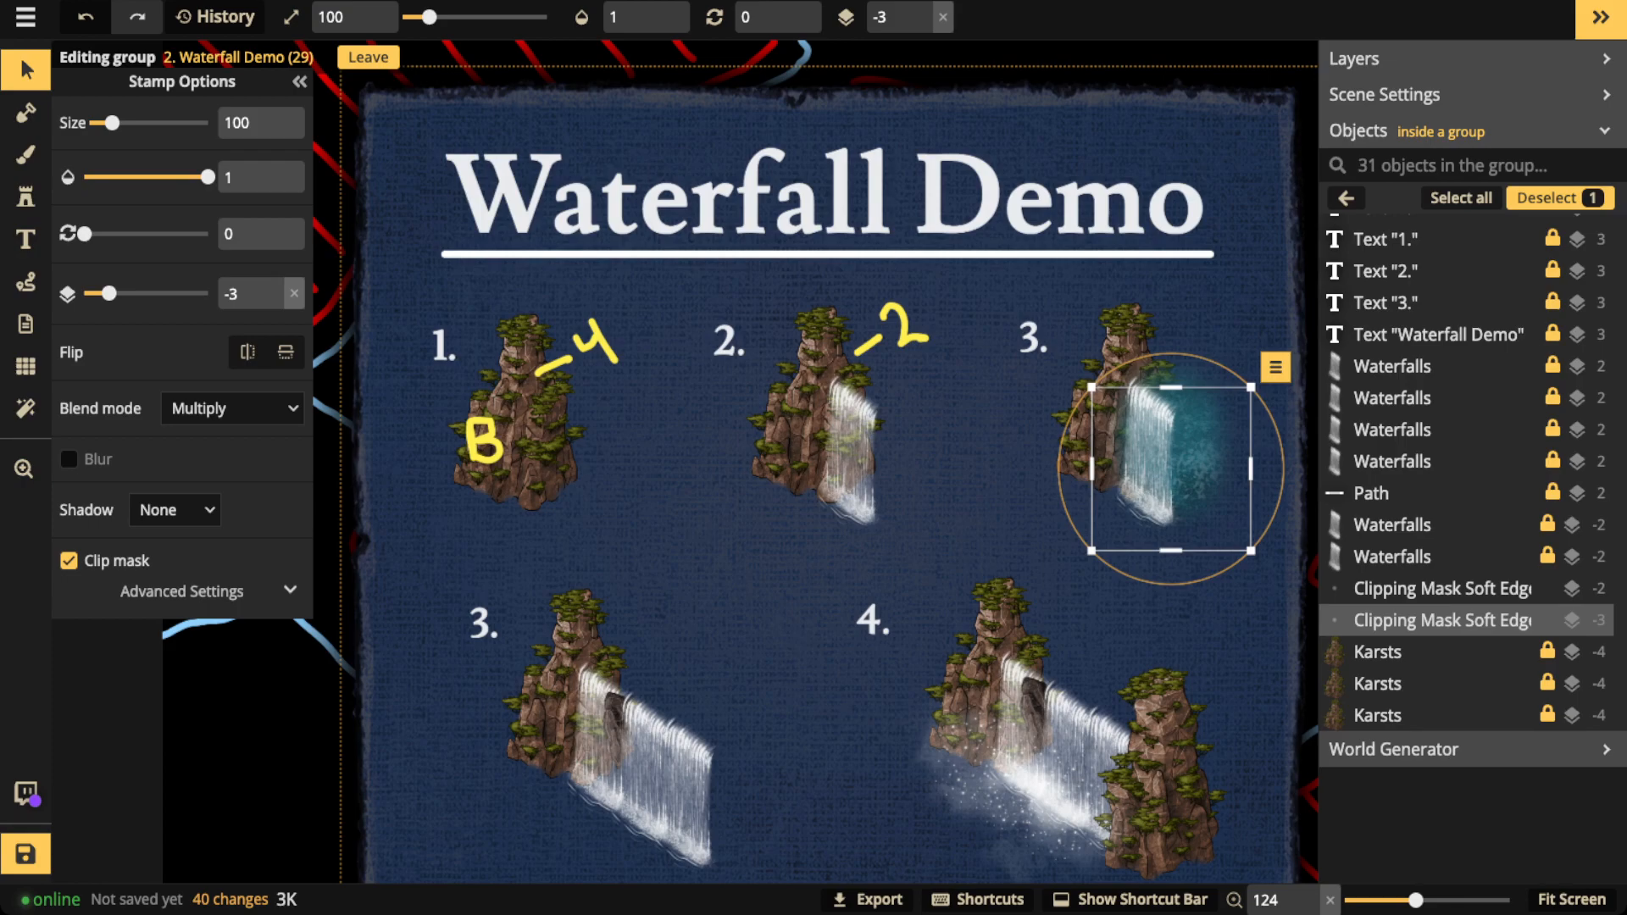
# Circle the dark rock in the waterfall of the lower example 3 with a yellow free-draw path and undo the circle.
pyautogui.scroll(5, 613, 771)
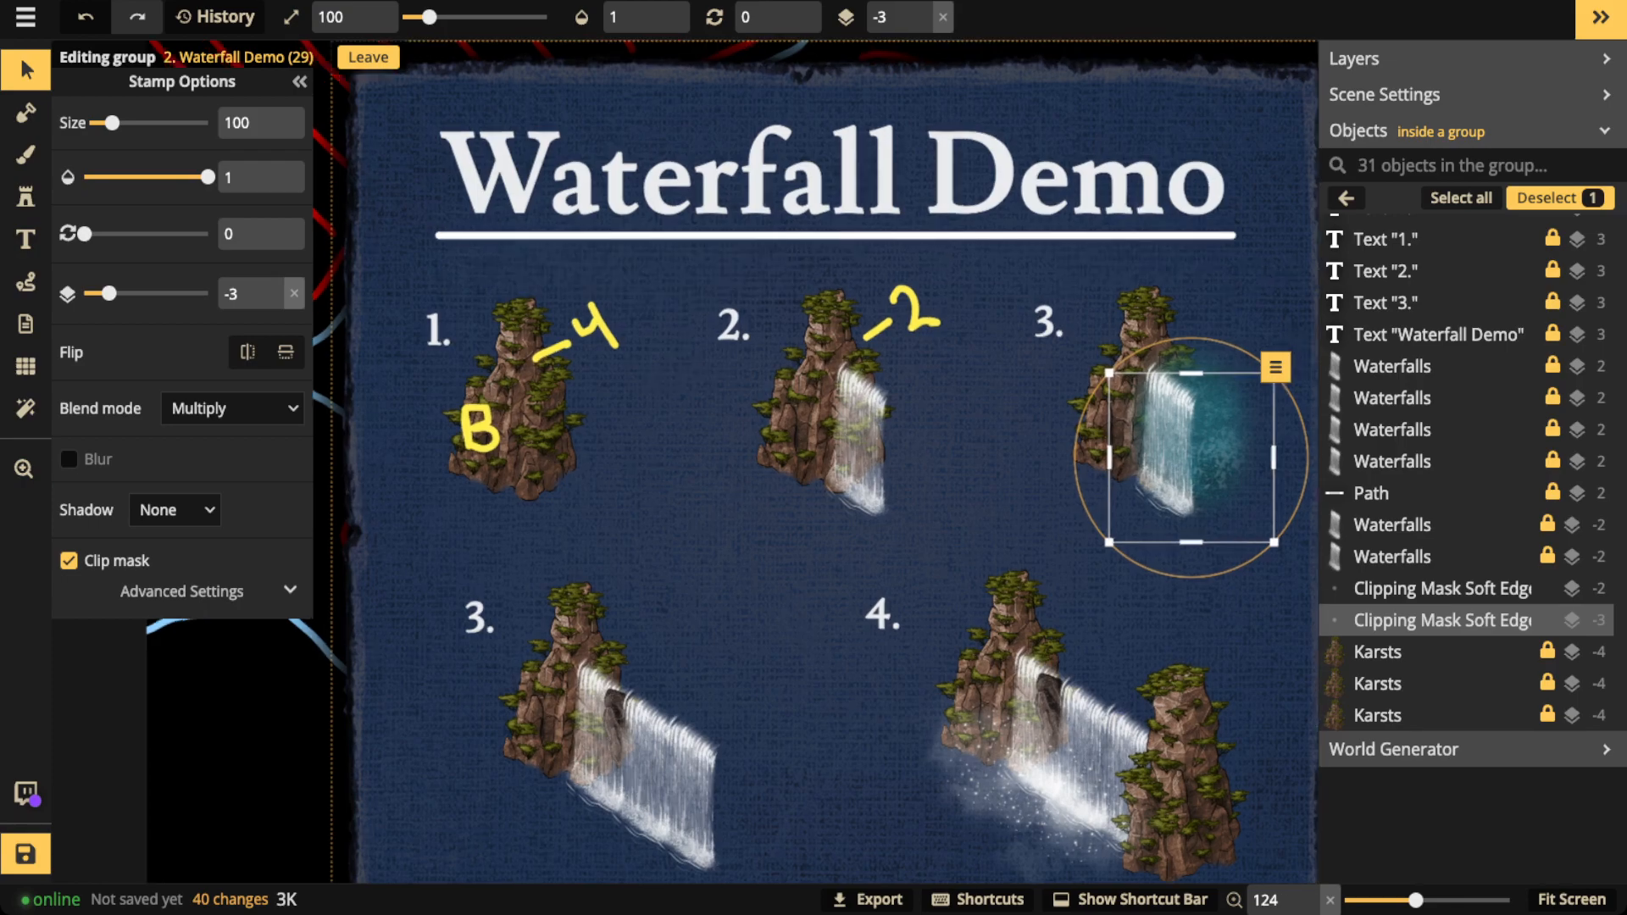
pyautogui.scroll(1, 617, 762)
pyautogui.moveTo(617, 763); pyautogui.dragTo(541, 611)
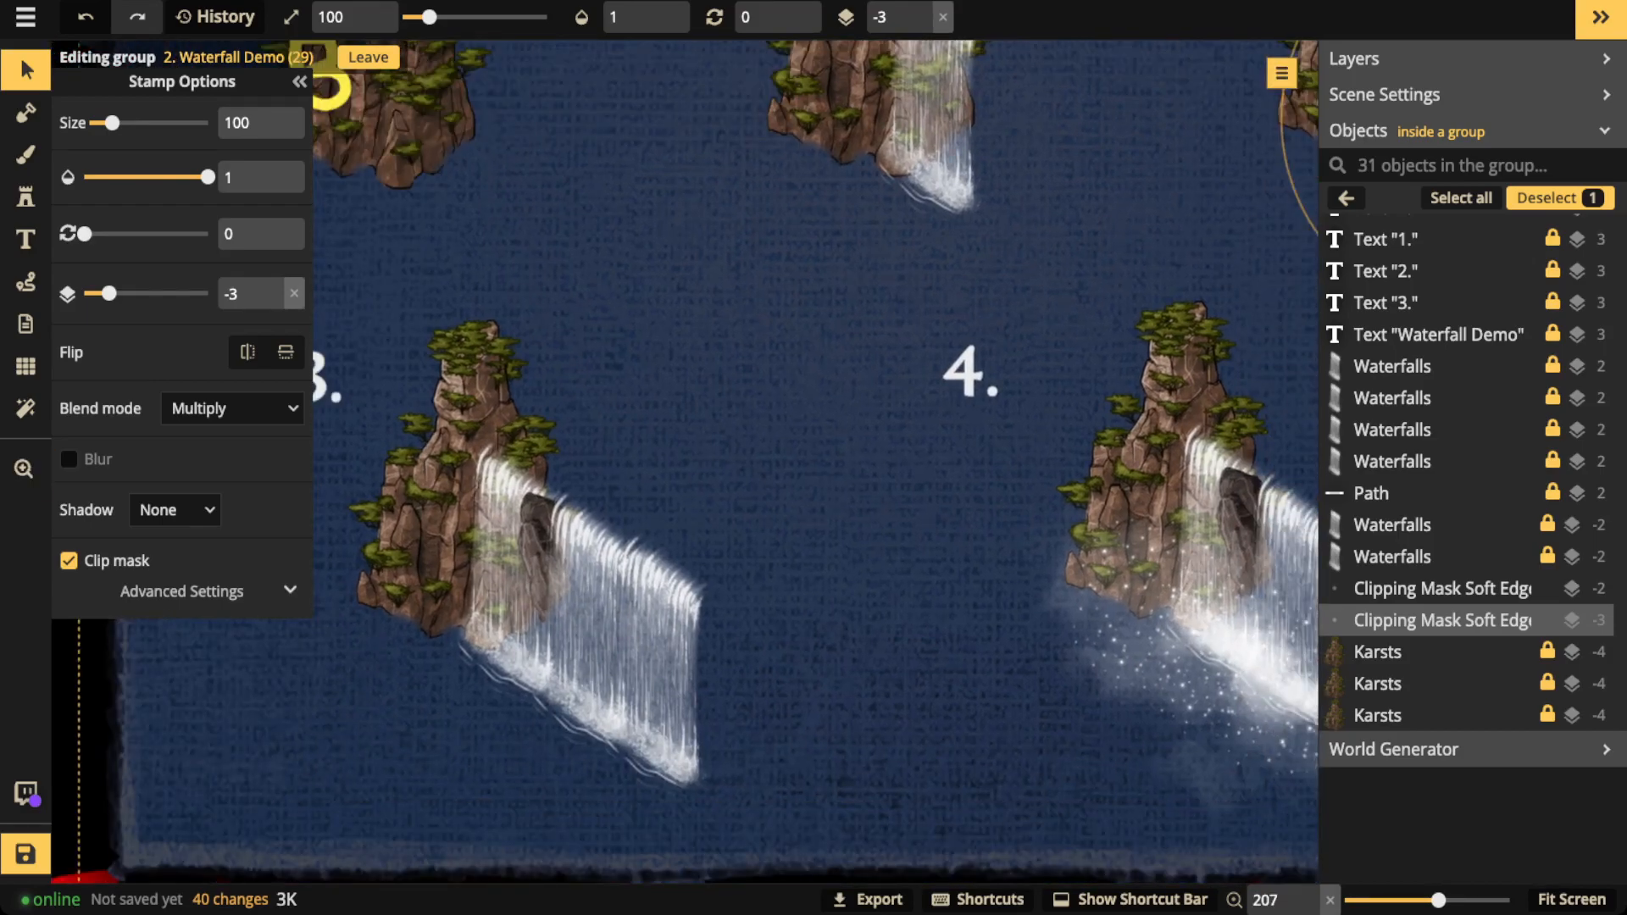
pyautogui.scroll(-1, 580, 567)
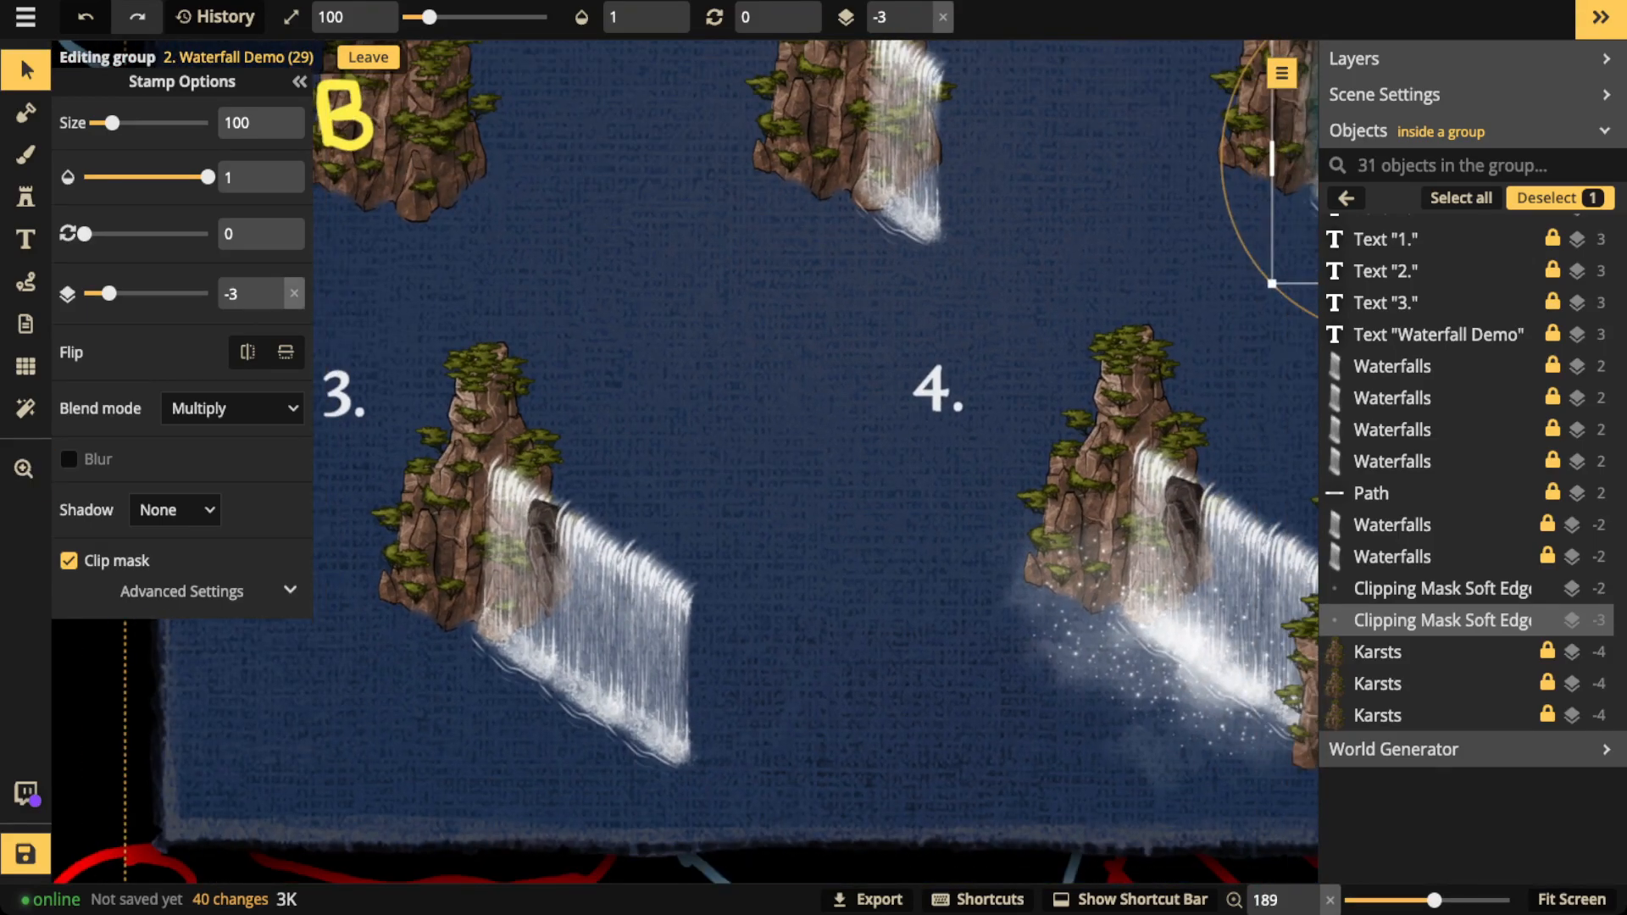
pyautogui.moveTo(581, 568); pyautogui.dragTo(664, 571)
pyautogui.scroll(3, 639, 563)
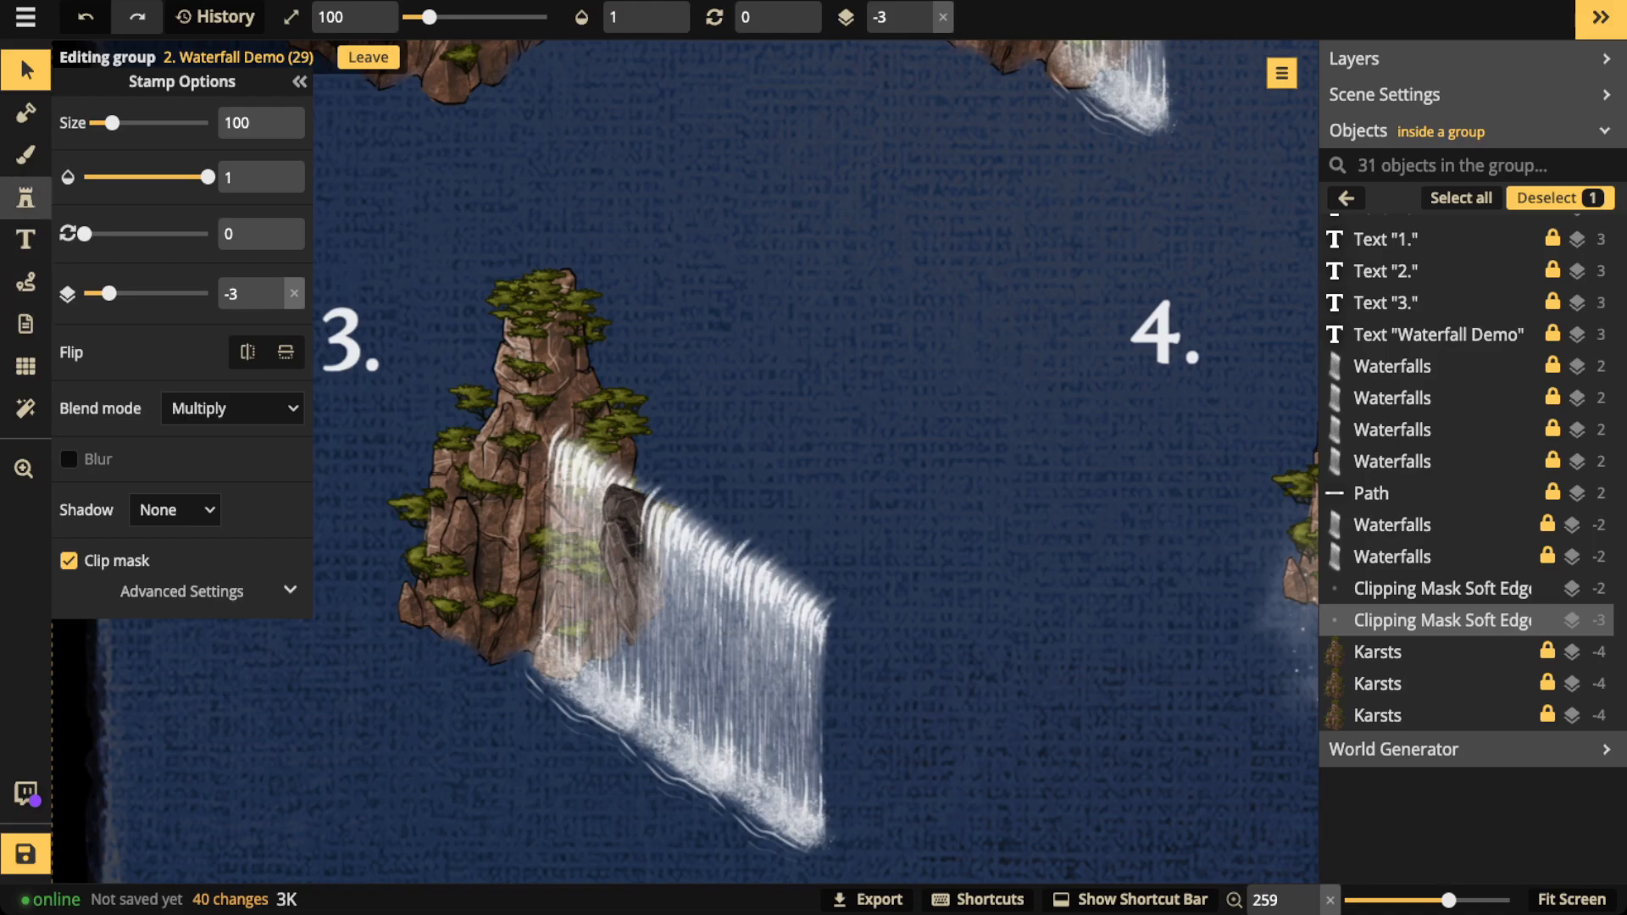
pyautogui.click(26, 282)
pyautogui.moveTo(617, 472)
pyautogui.mouseDown()
pyautogui.moveTo(591, 578)
pyautogui.moveTo(615, 621)
pyautogui.moveTo(643, 605)
pyautogui.moveTo(659, 520)
pyautogui.moveTo(617, 475)
pyautogui.mouseUp()
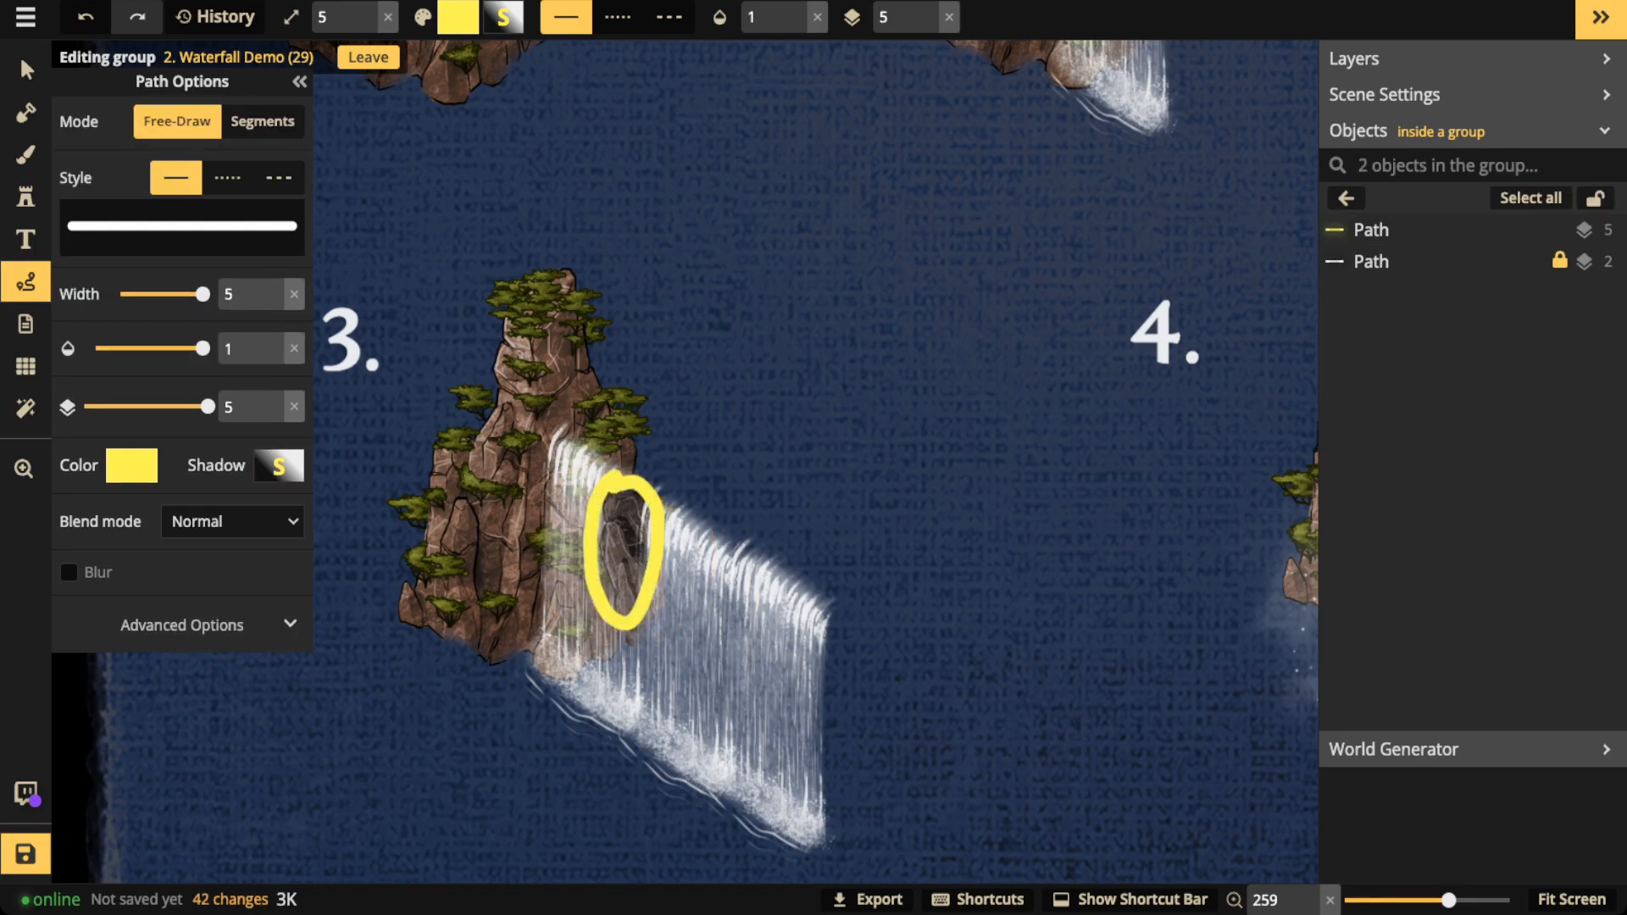
pyautogui.press('Escape')
pyautogui.moveTo(627, 474); pyautogui.dragTo(627, 545)
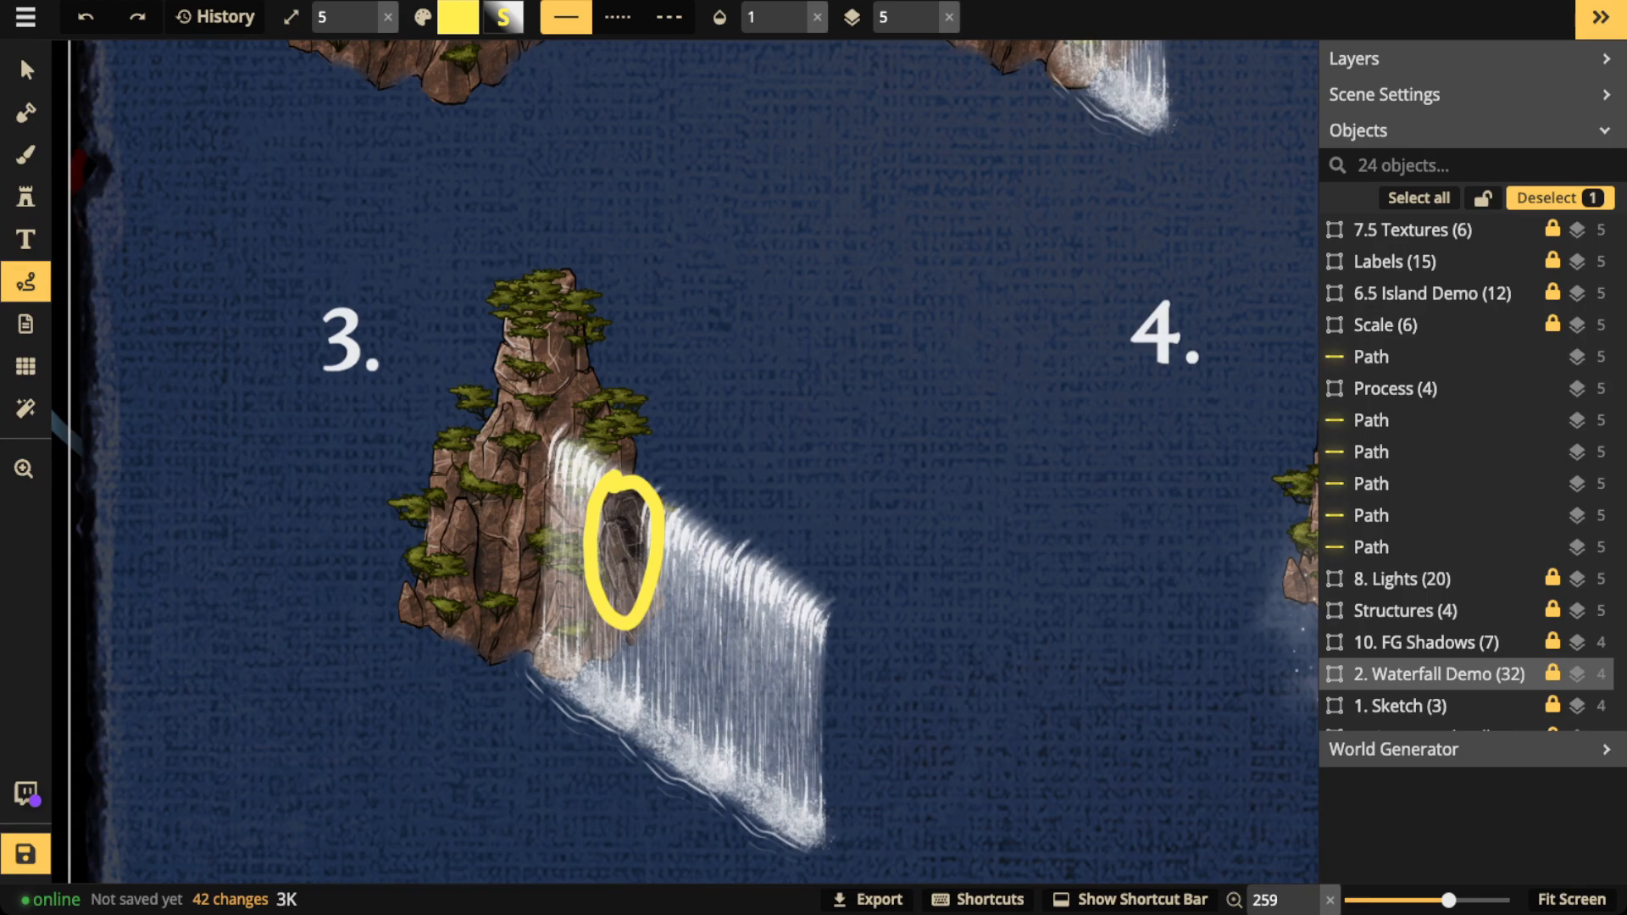
pyautogui.hotkey('ctrl', 'z')
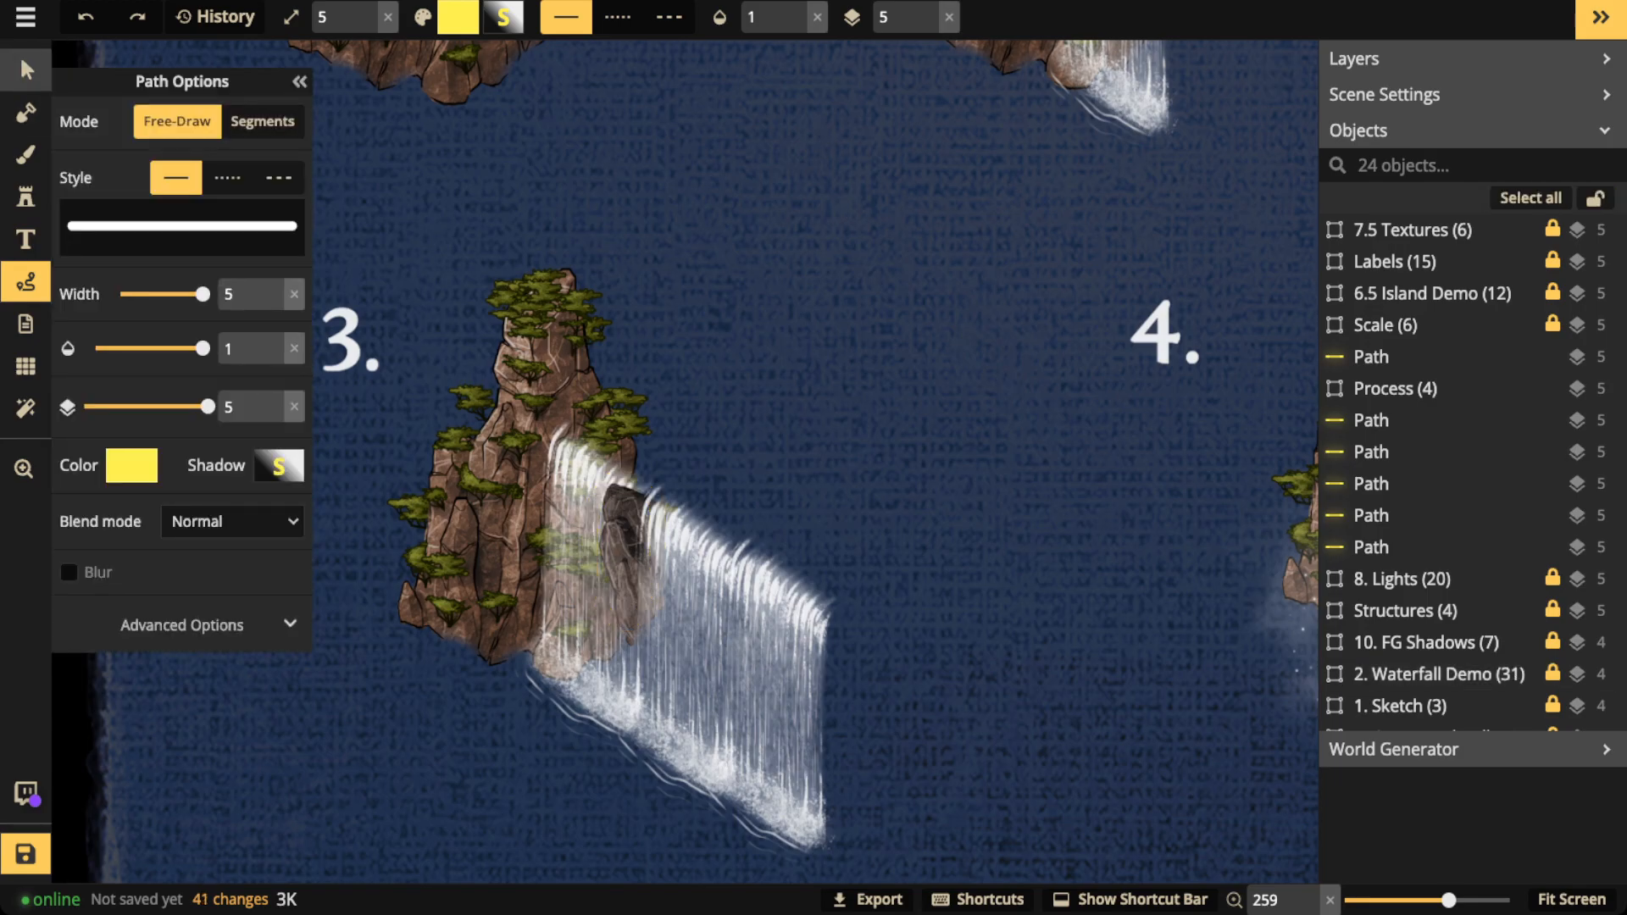
# Mark the mist and sparks at the base of example 4's waterfall with two yellow free-draw outlines, removing each one.
pyautogui.click(26, 71)
pyautogui.scroll(-4, 684, 462)
pyautogui.press('space')
pyautogui.moveTo(847, 492); pyautogui.dragTo(451, 451)
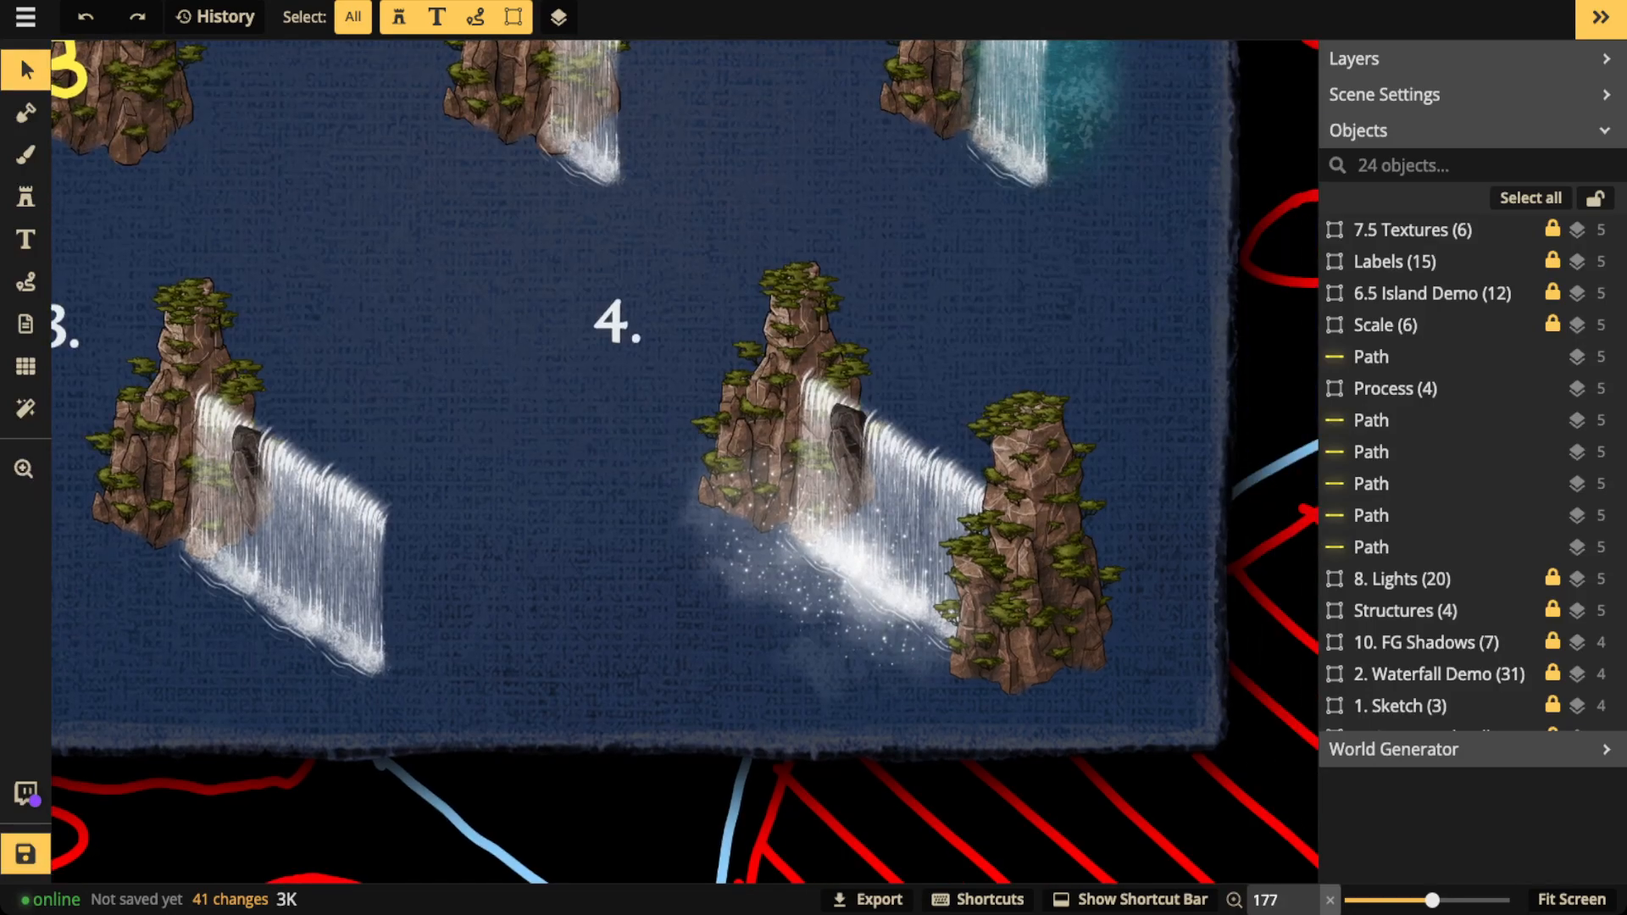
pyautogui.scroll(3, 975, 525)
pyautogui.press('space')
pyautogui.moveTo(975, 526); pyautogui.dragTo(812, 518)
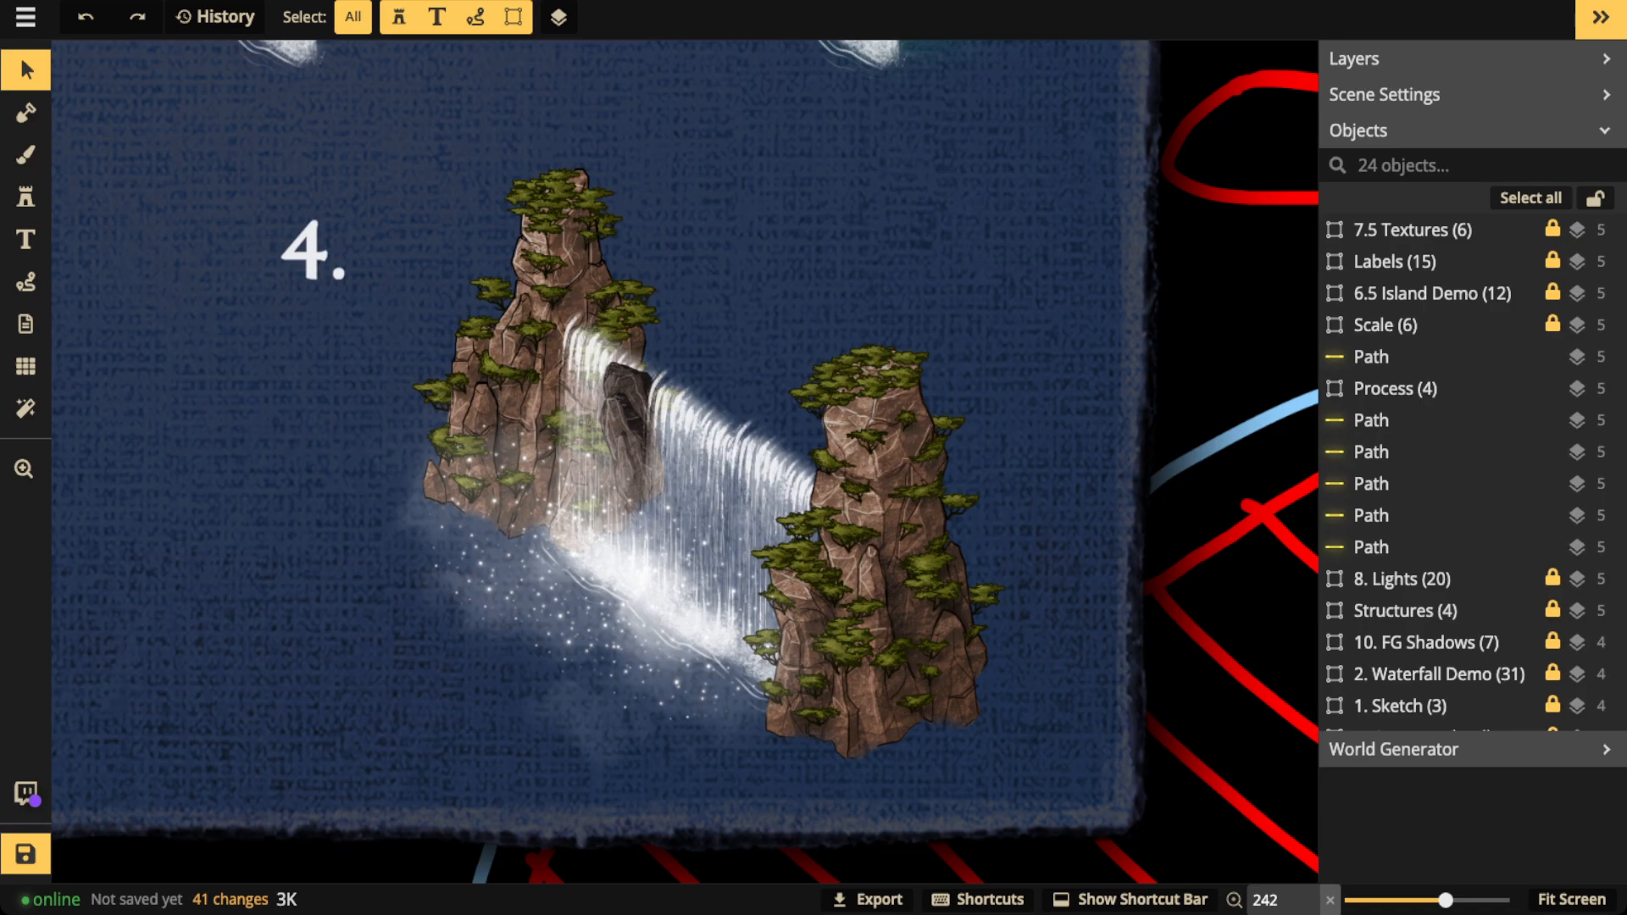
pyautogui.click(26, 282)
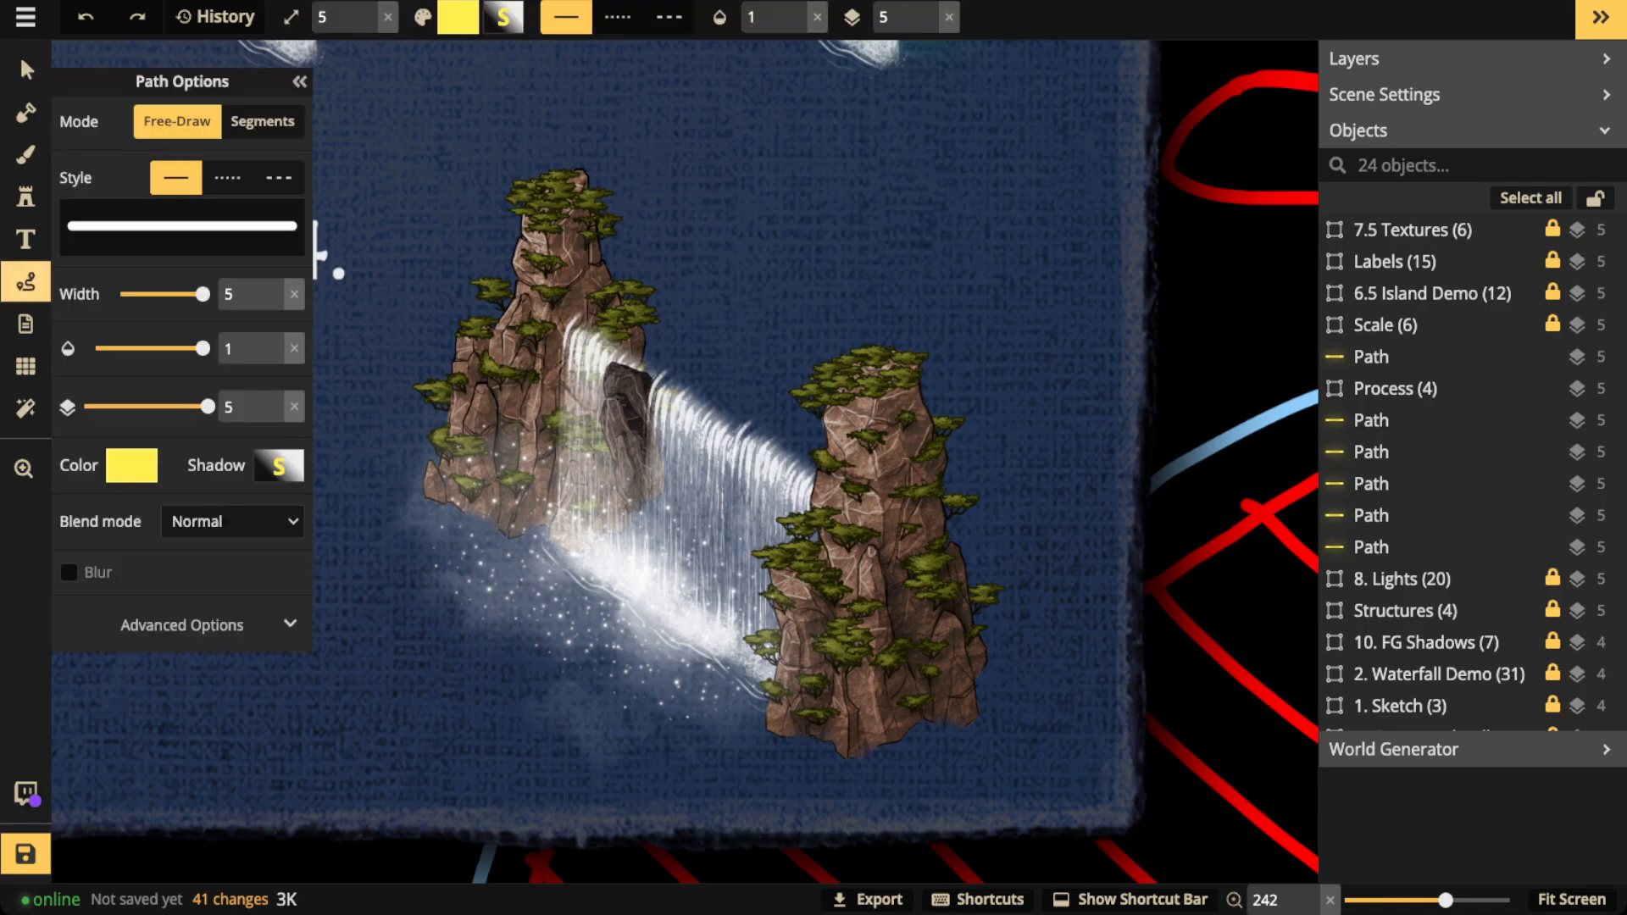
pyautogui.moveTo(545, 442)
pyautogui.mouseDown()
pyautogui.moveTo(468, 442)
pyautogui.moveTo(424, 549)
pyautogui.moveTo(456, 593)
pyautogui.moveTo(664, 723)
pyautogui.moveTo(796, 704)
pyautogui.moveTo(755, 594)
pyautogui.moveTo(649, 498)
pyautogui.moveTo(547, 441)
pyautogui.mouseUp()
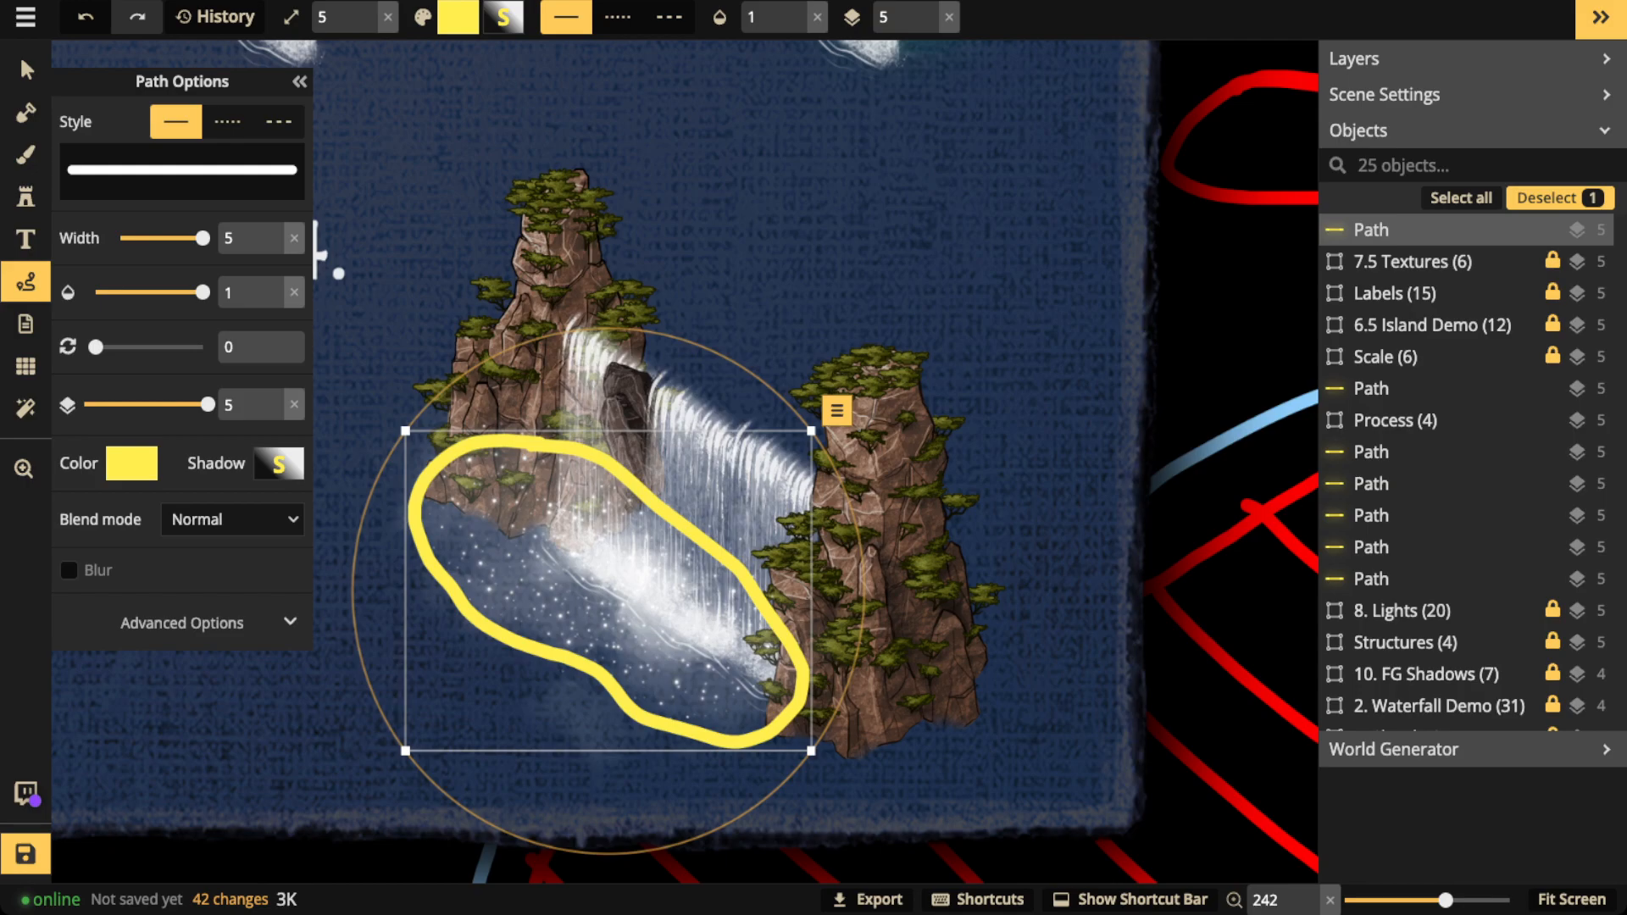
pyautogui.press('Escape')
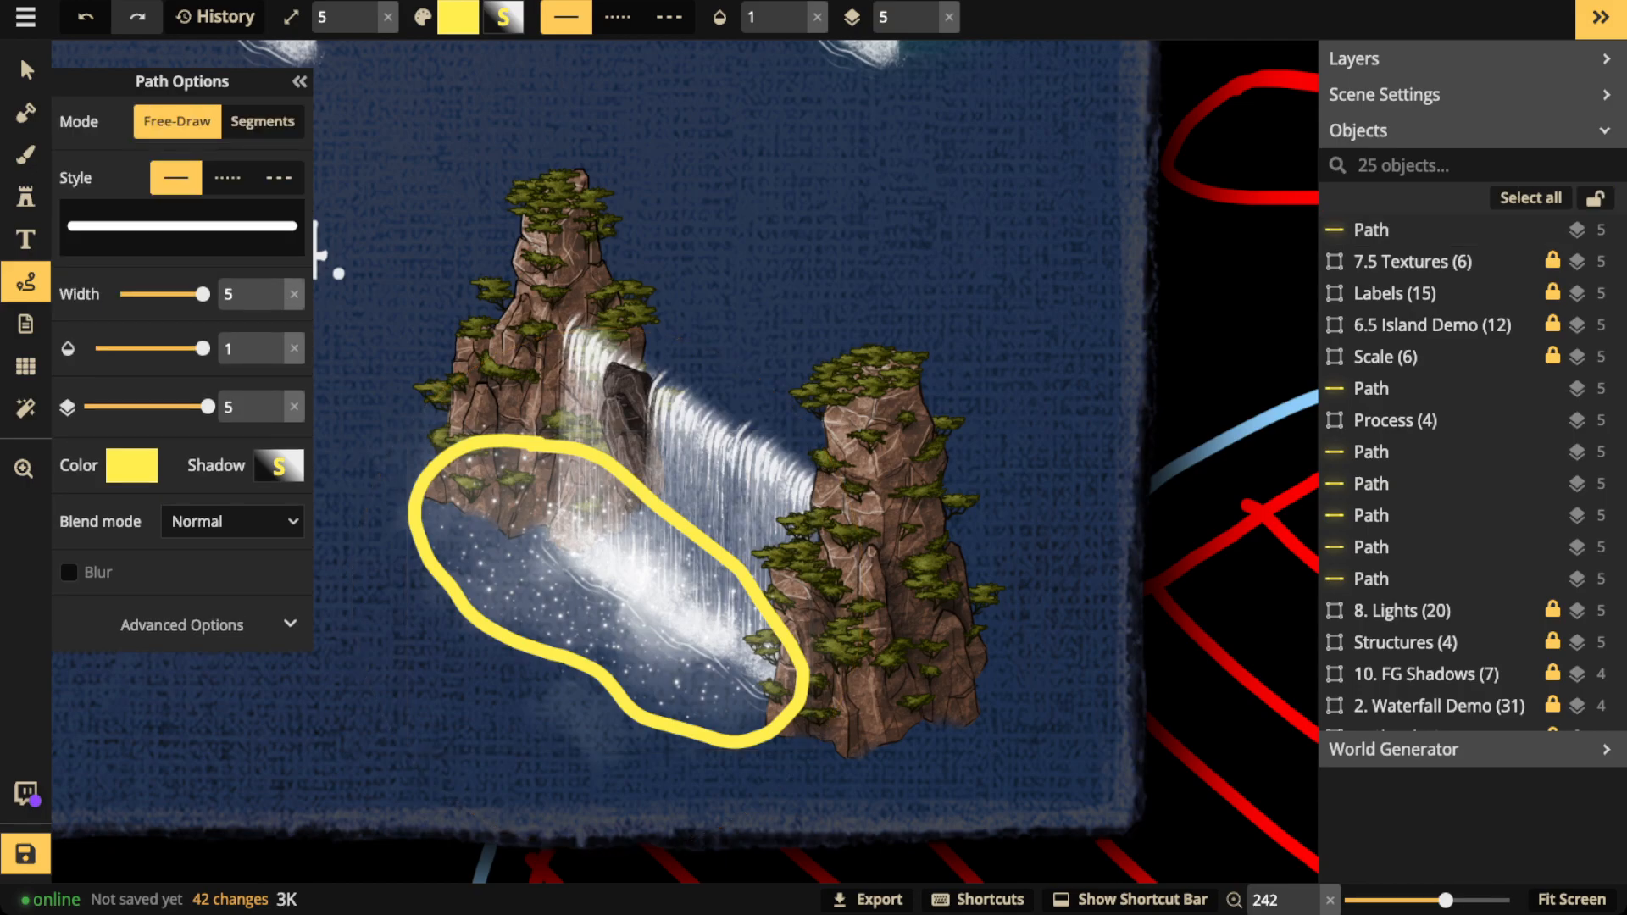
pyautogui.hotkey('ctrl', 'z')
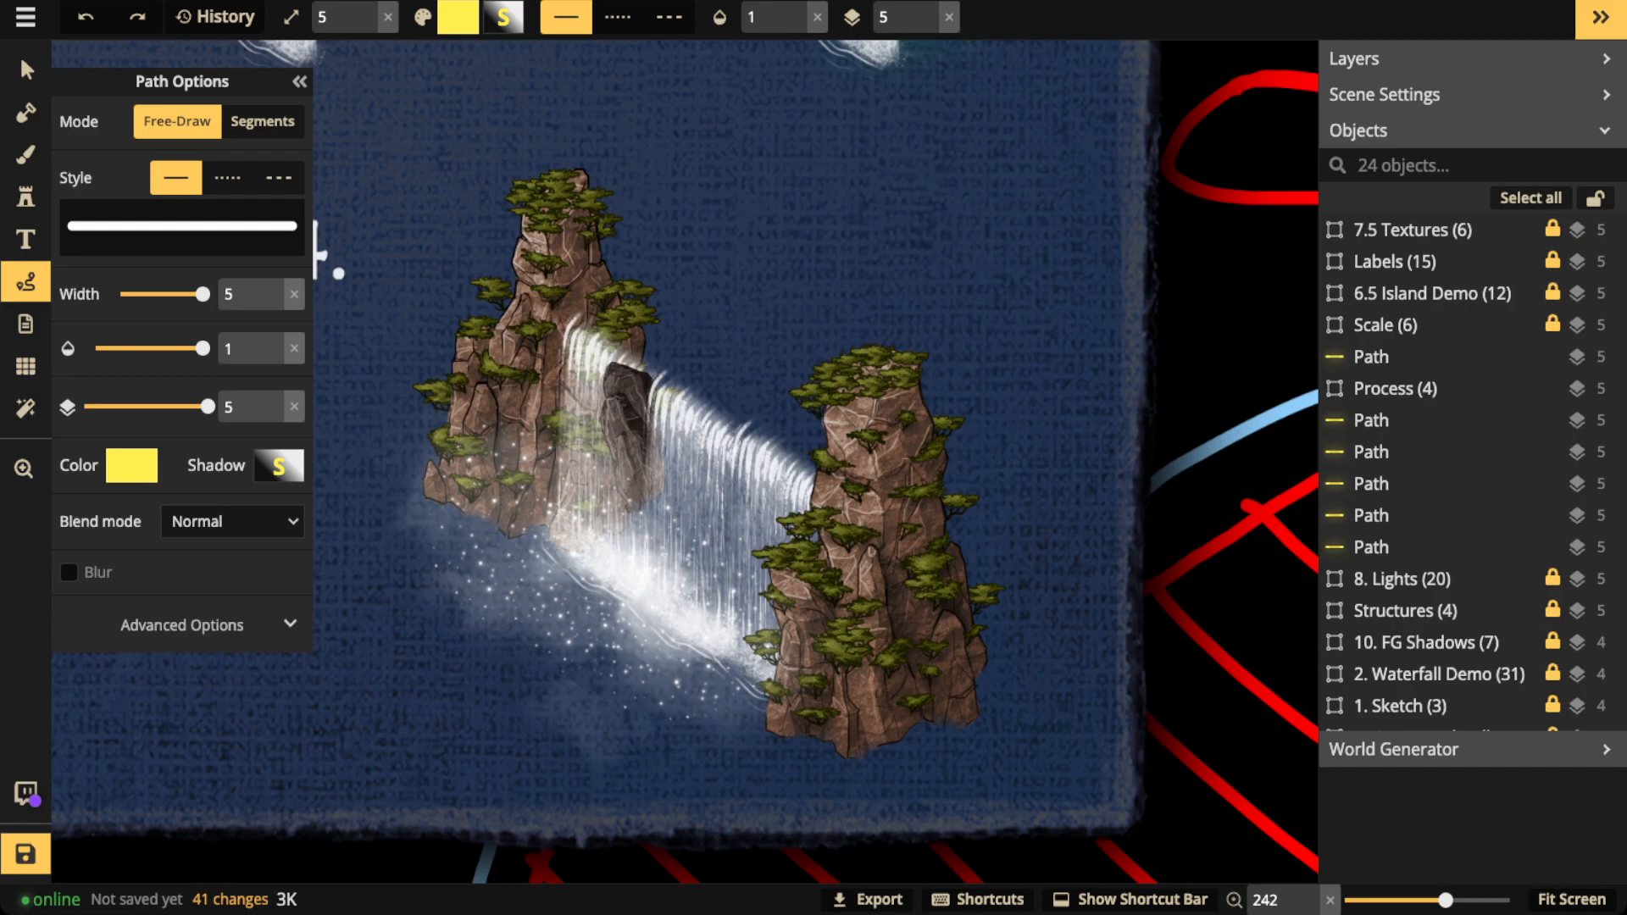
pyautogui.moveTo(536, 431)
pyautogui.mouseDown()
pyautogui.moveTo(447, 466)
pyautogui.moveTo(542, 644)
pyautogui.moveTo(564, 430)
pyautogui.moveTo(538, 431)
pyautogui.mouseUp()
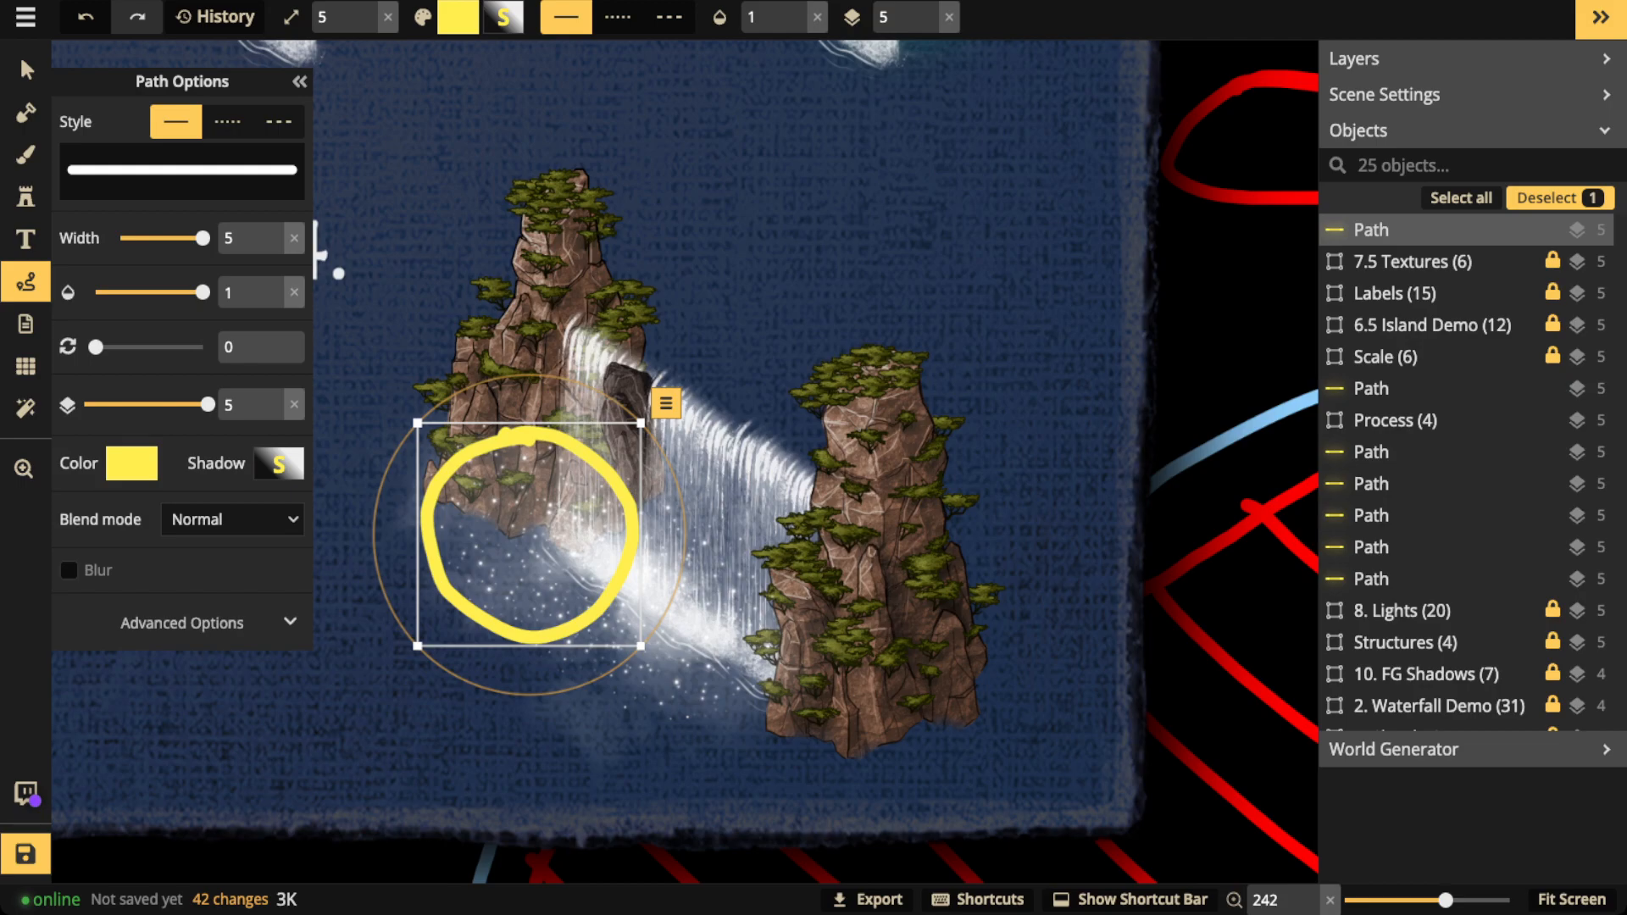
pyautogui.press('Delete')
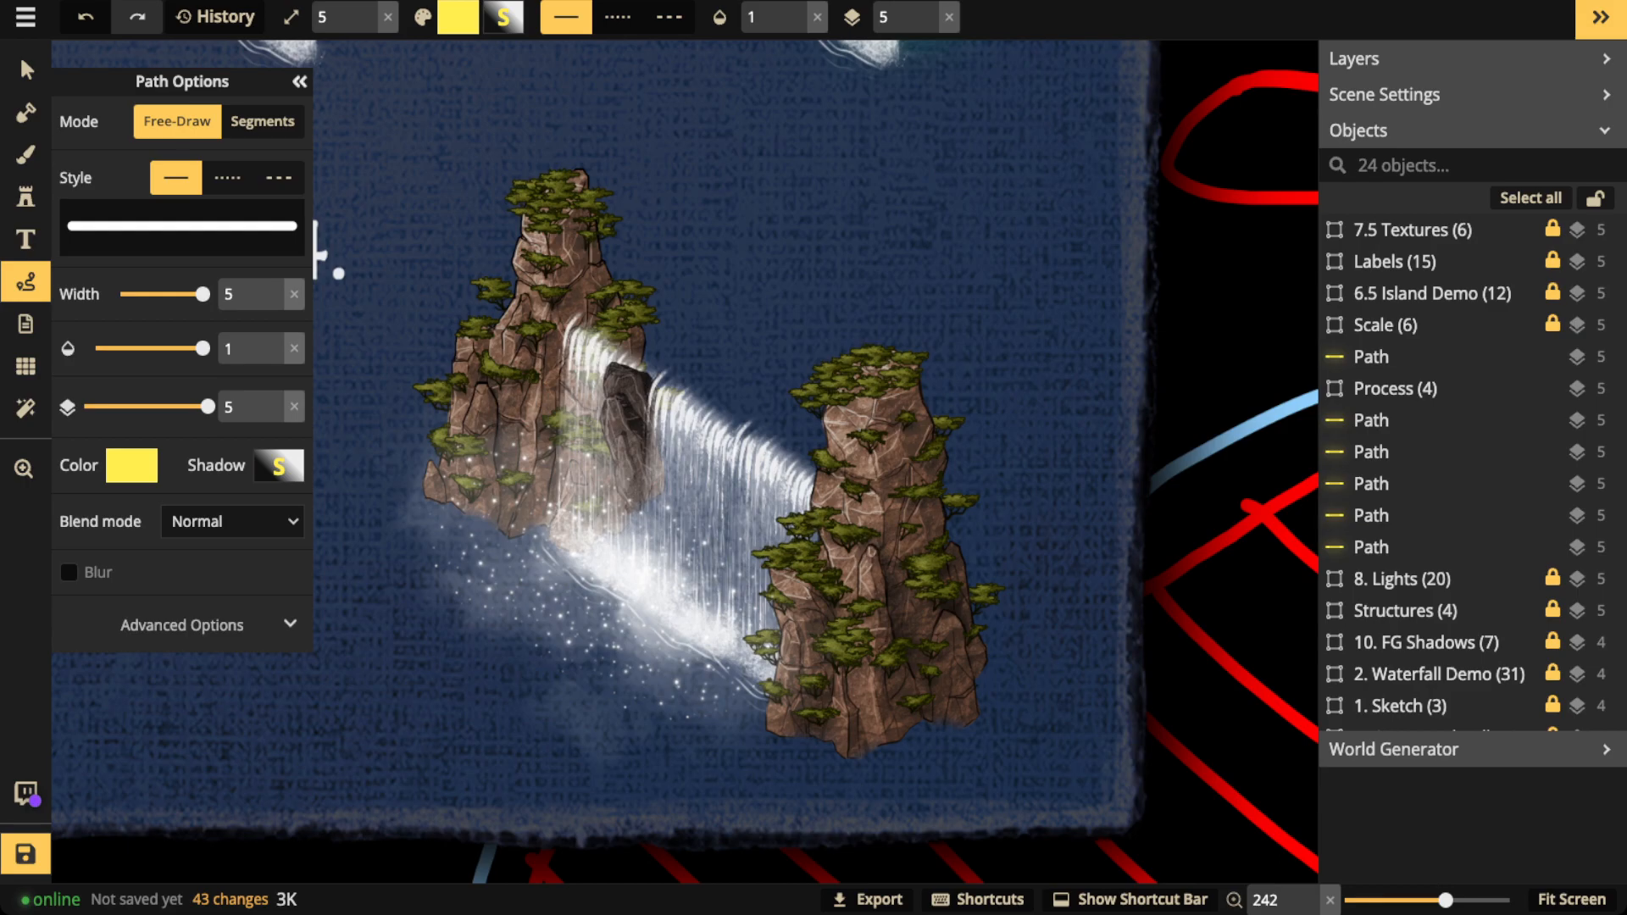
# Delete the 2. Waterfall Demo group to uncover the red and blue sketch beneath it.
pyautogui.click(300, 81)
pyautogui.click(26, 70)
pyautogui.scroll(-1, 646, 369)
pyautogui.scroll(-8, 579, 380)
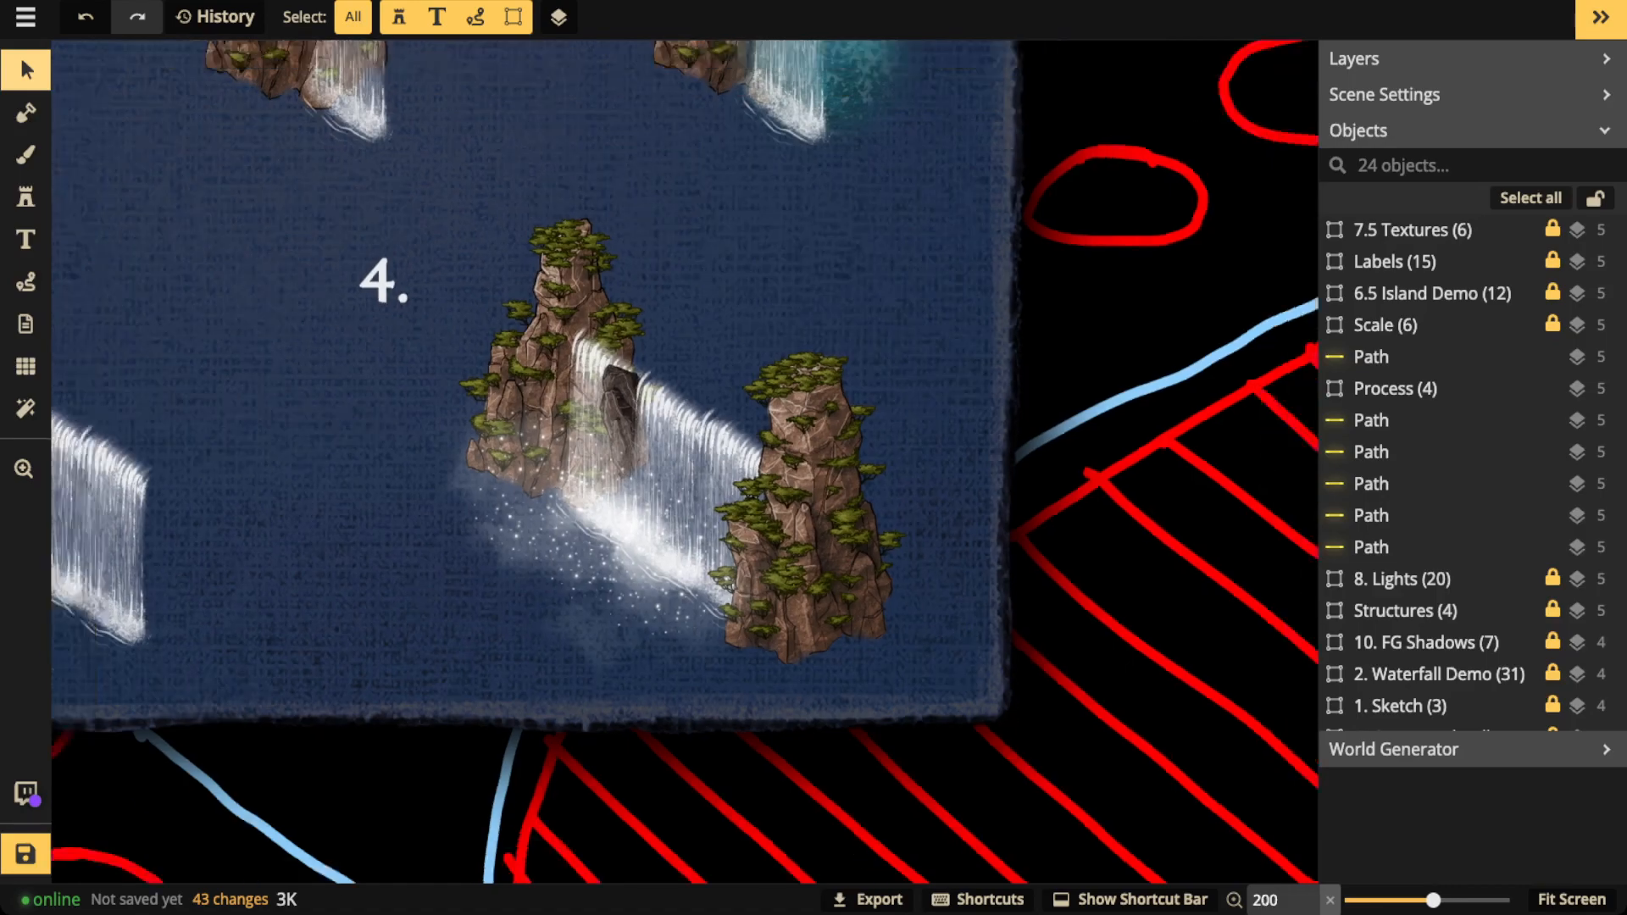
pyautogui.moveTo(579, 380); pyautogui.dragTo(879, 677)
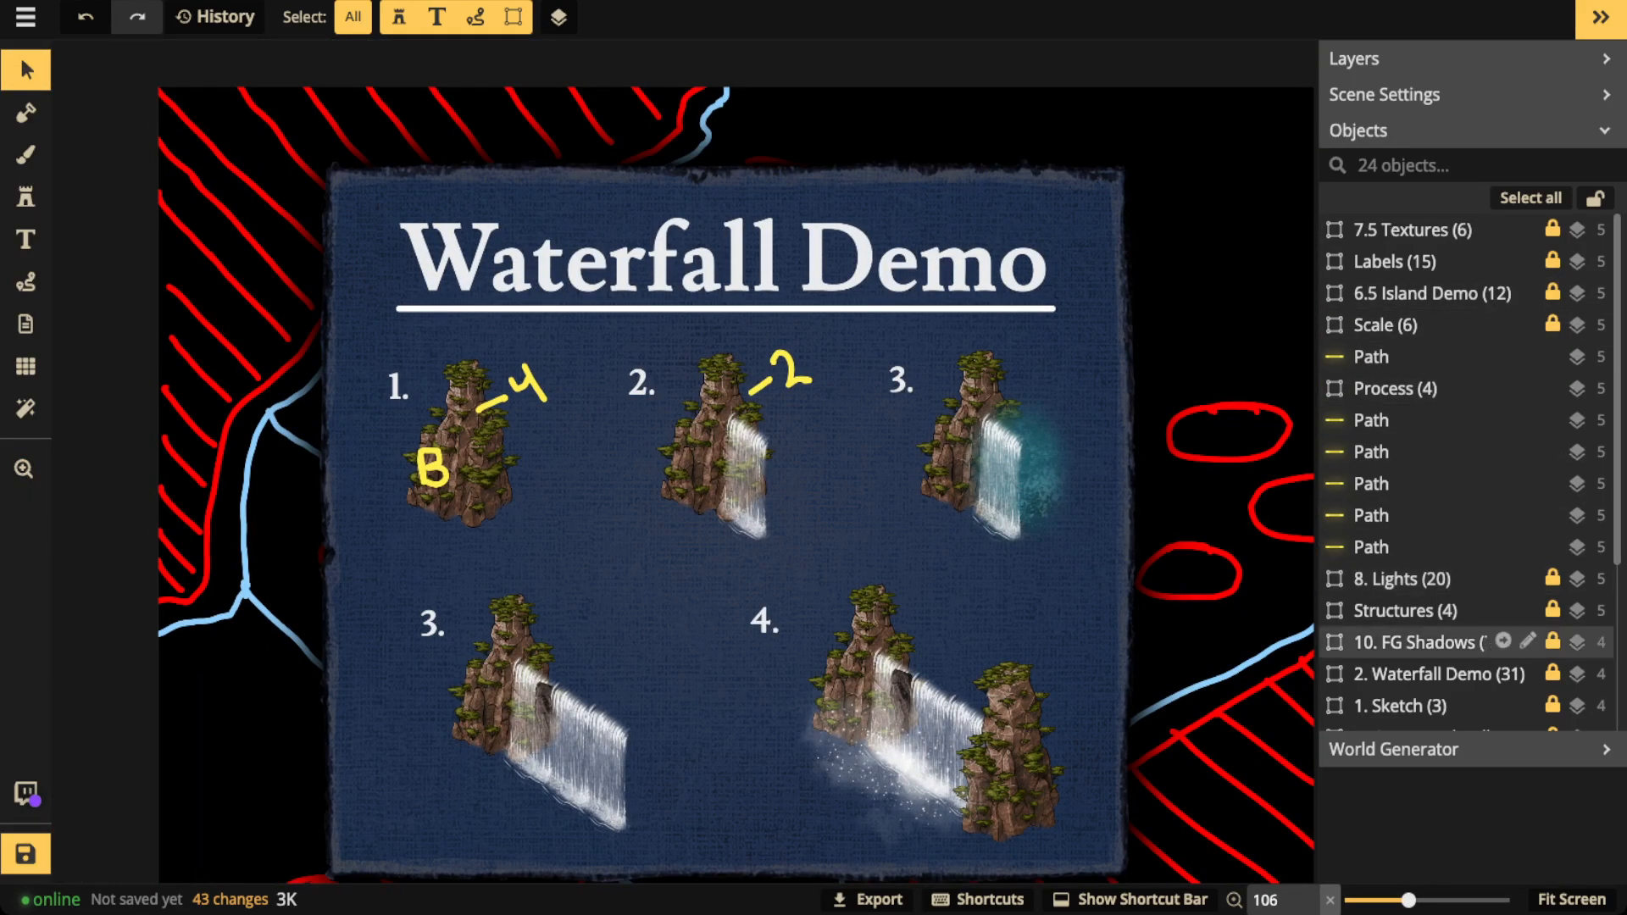
pyautogui.click(1438, 674)
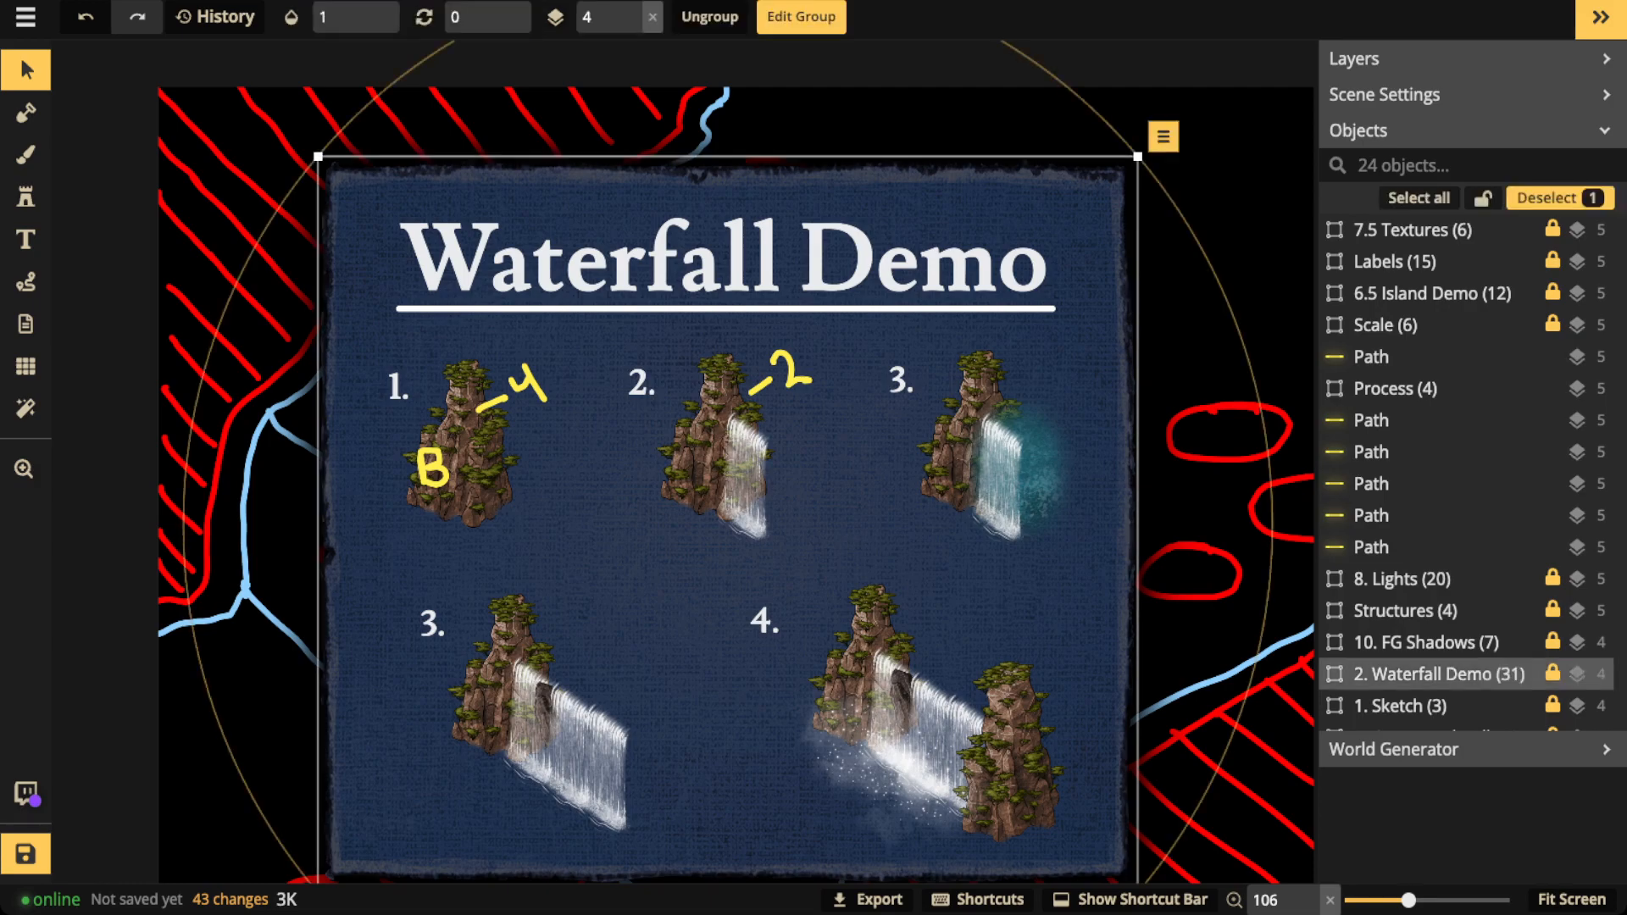
pyautogui.press('Delete')
pyautogui.scroll(-5, 670, 360)
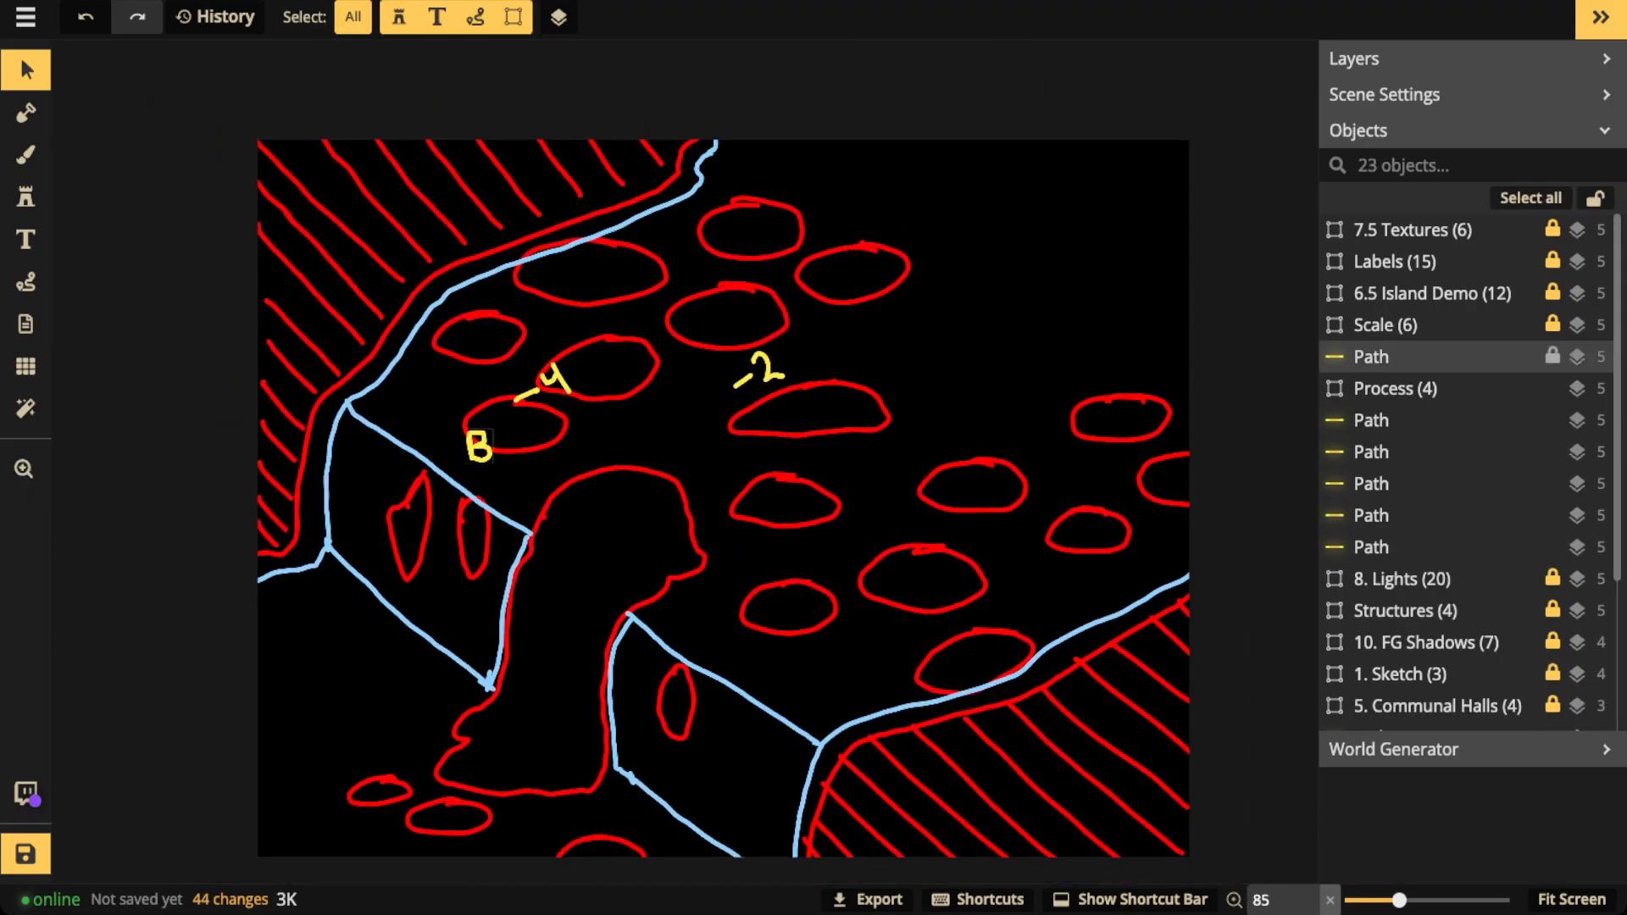
# Delete the leftover yellow free-draw paths, including the -4, B and -2 marks, from around the sketch.
pyautogui.click(1390, 357)
pyautogui.press('Delete')
pyautogui.click(1391, 421)
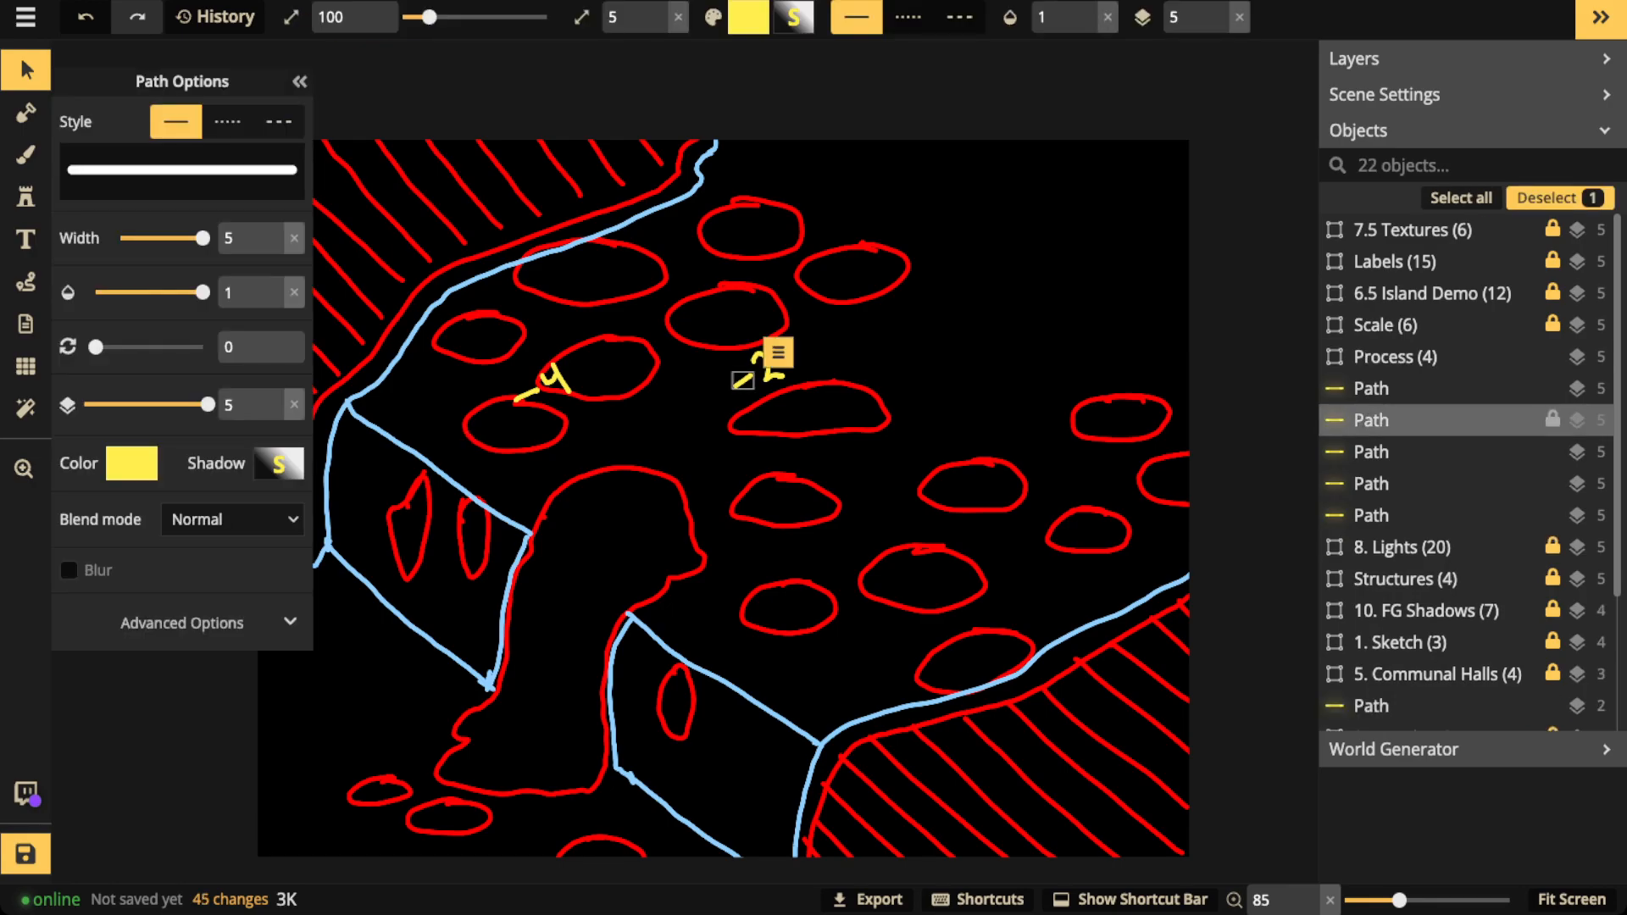
pyautogui.press('Delete')
pyautogui.click(527, 394)
pyautogui.press('Delete')
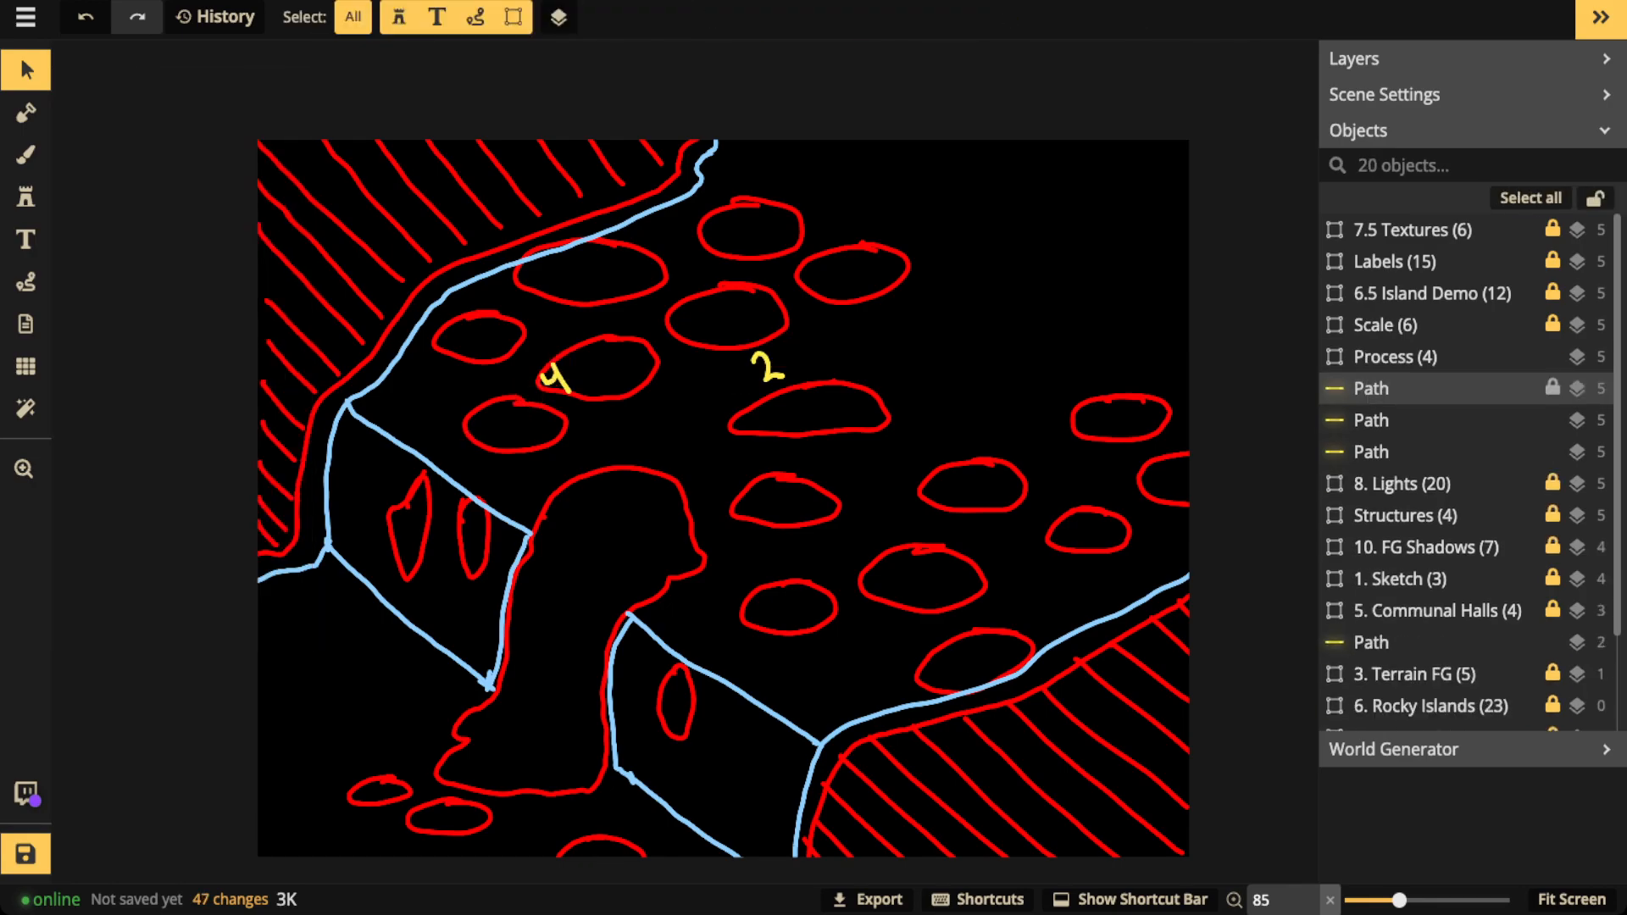
pyautogui.click(1390, 388)
pyautogui.press('Delete')
pyautogui.press('Delete')
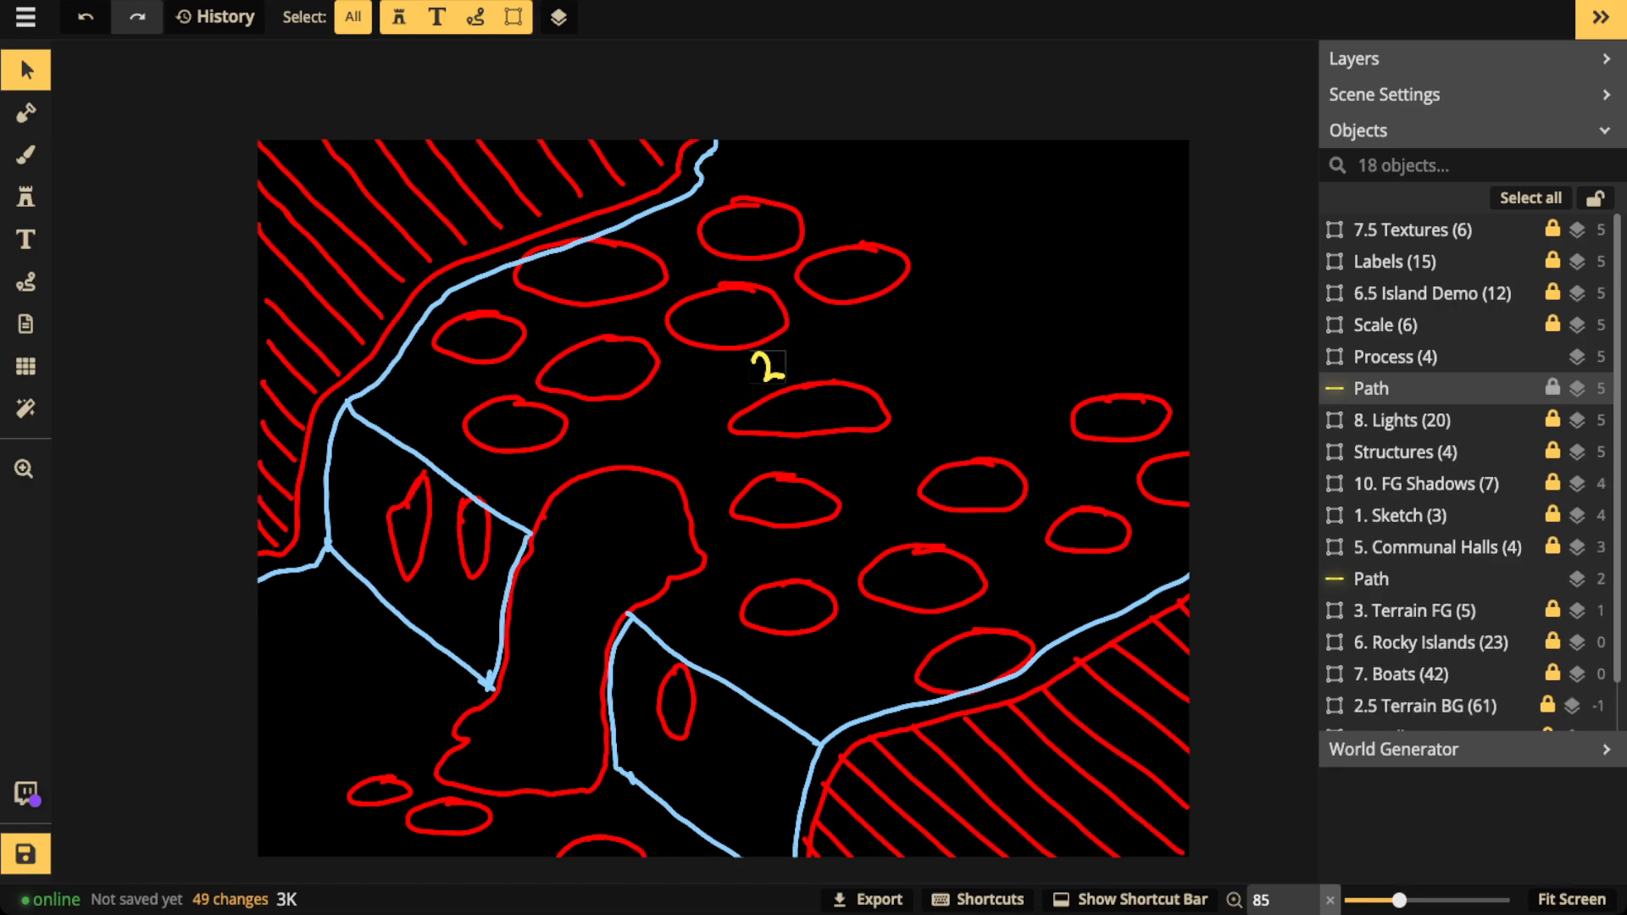
pyautogui.press('Delete')
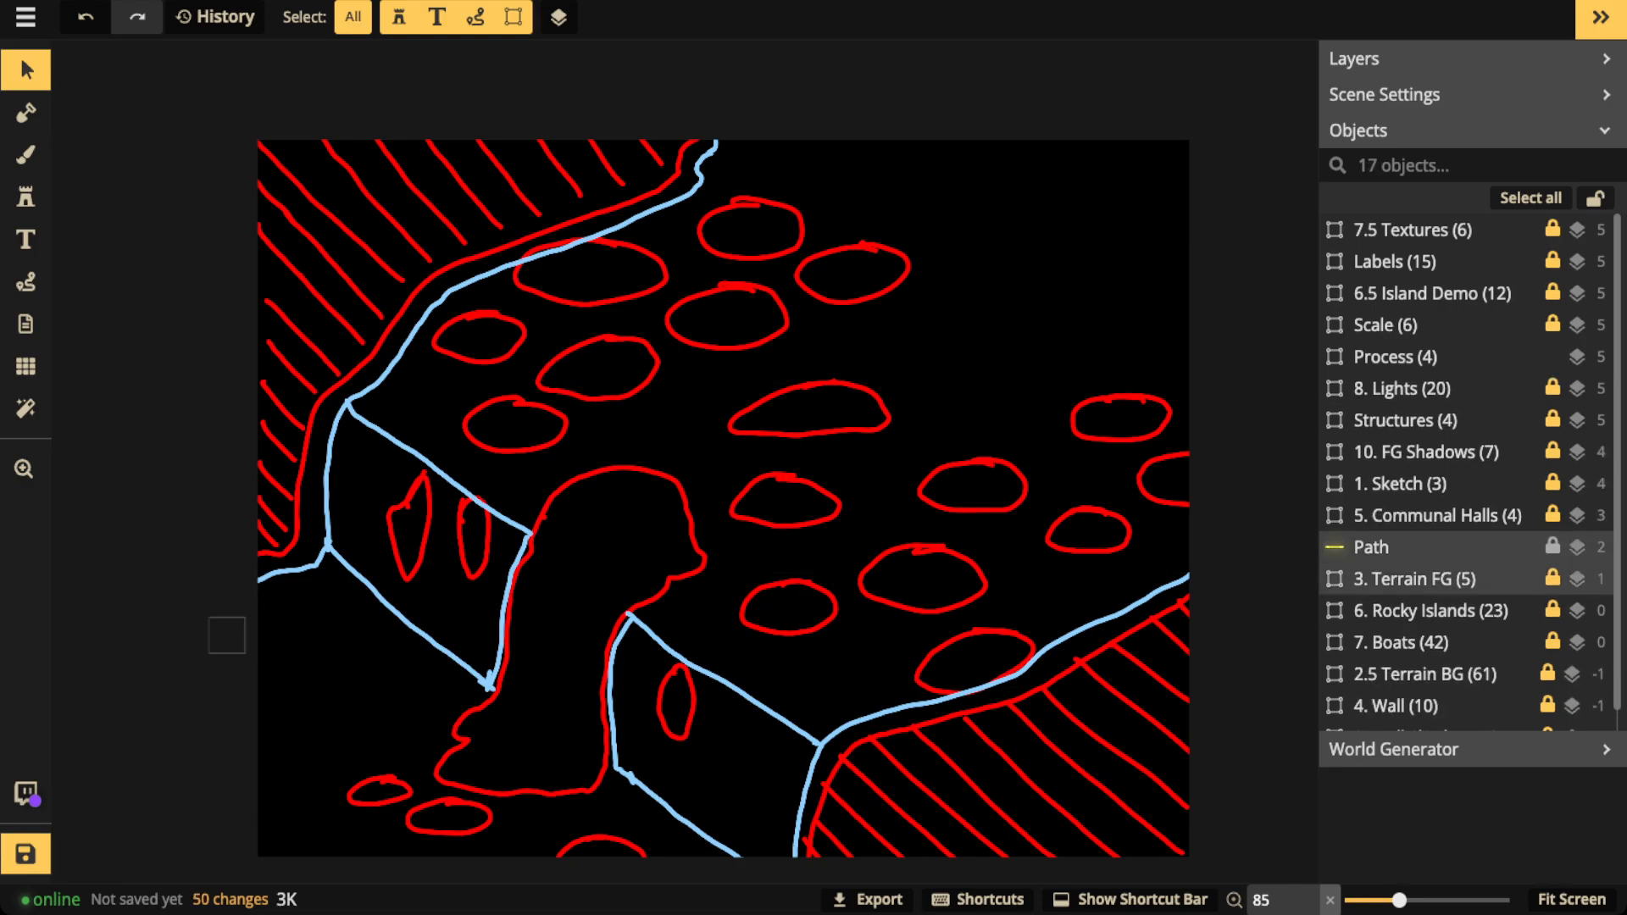
pyautogui.press('Delete')
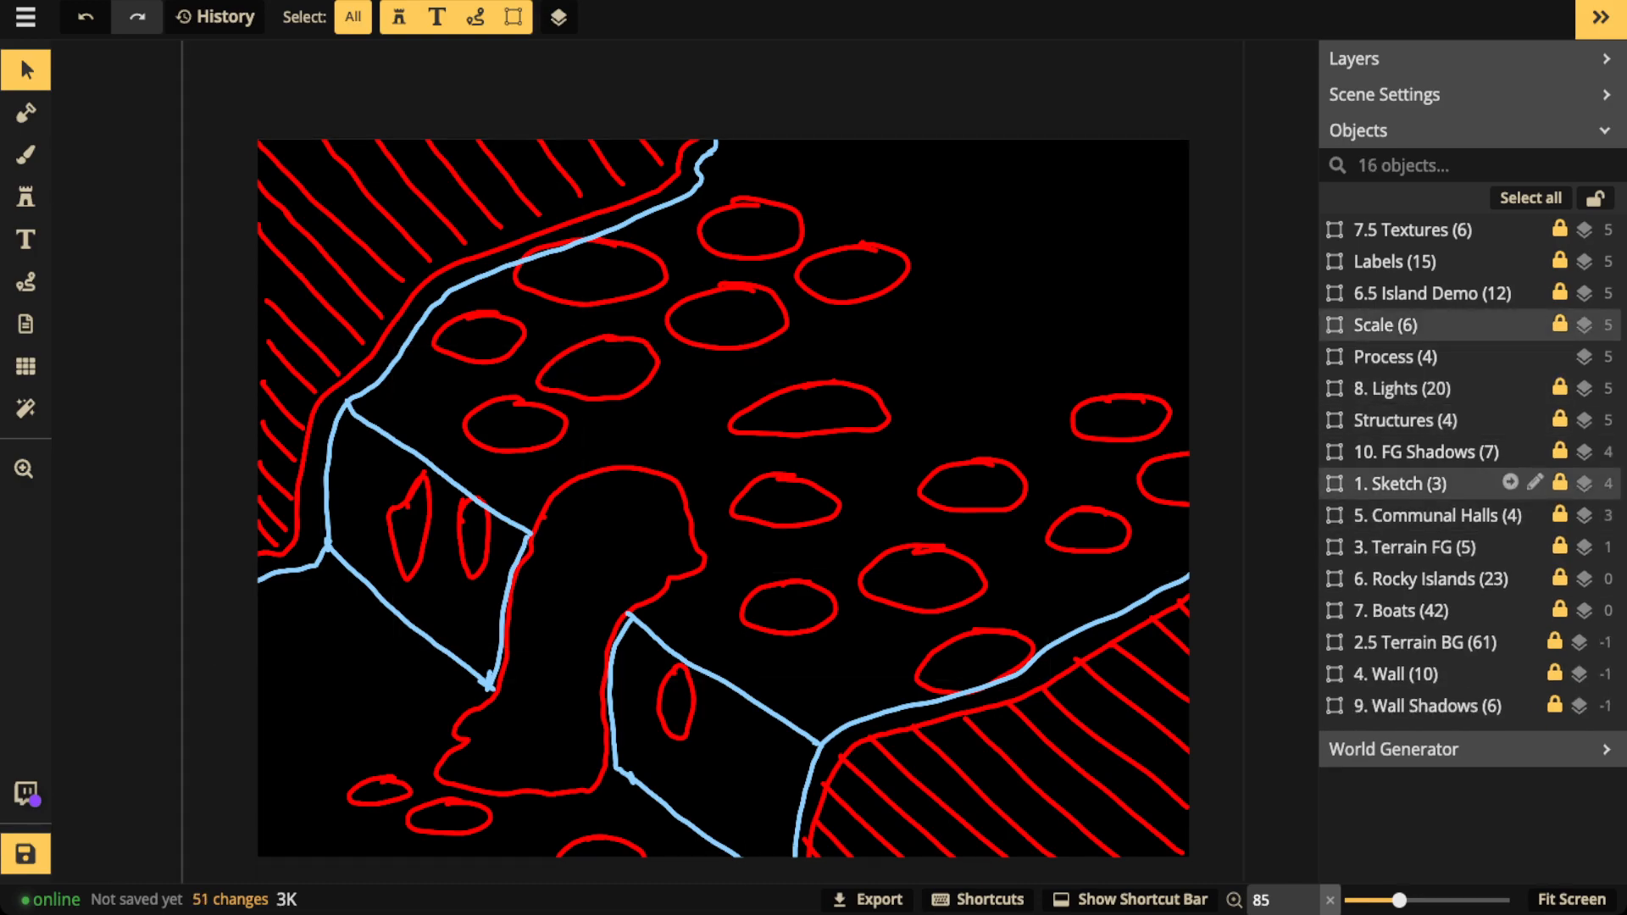
# Delete the Yellow Square Rugs stamp inside the 1. Sketch group, leave the group, and set its opacity to 0.31.
pyautogui.click(1402, 483)
pyautogui.click(1510, 483)
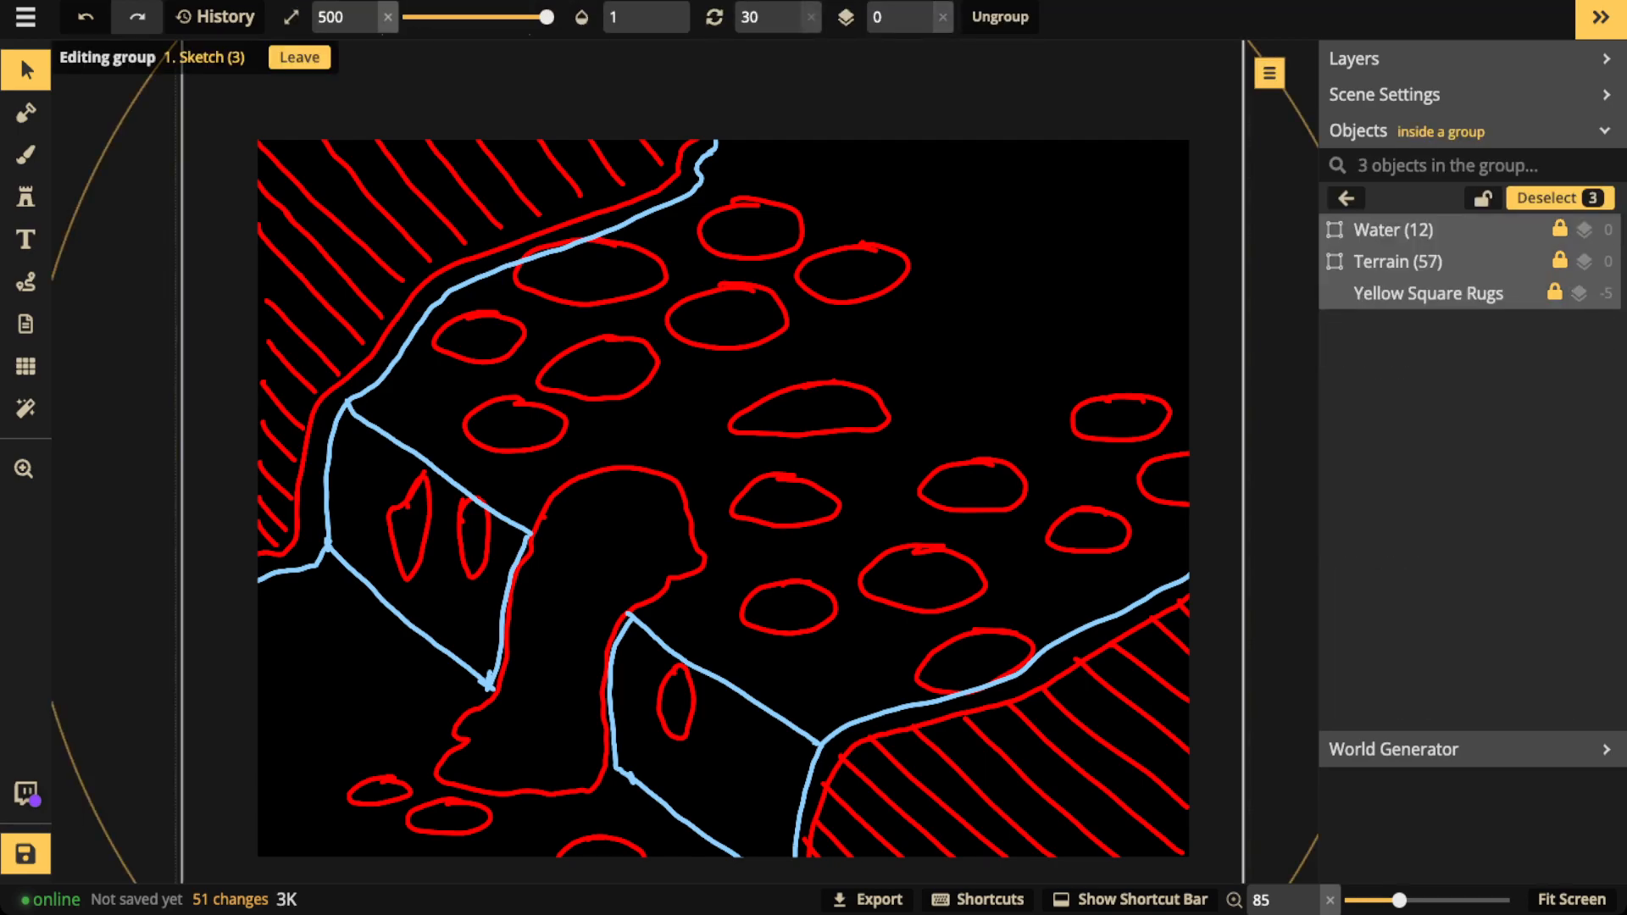
pyautogui.click(1429, 293)
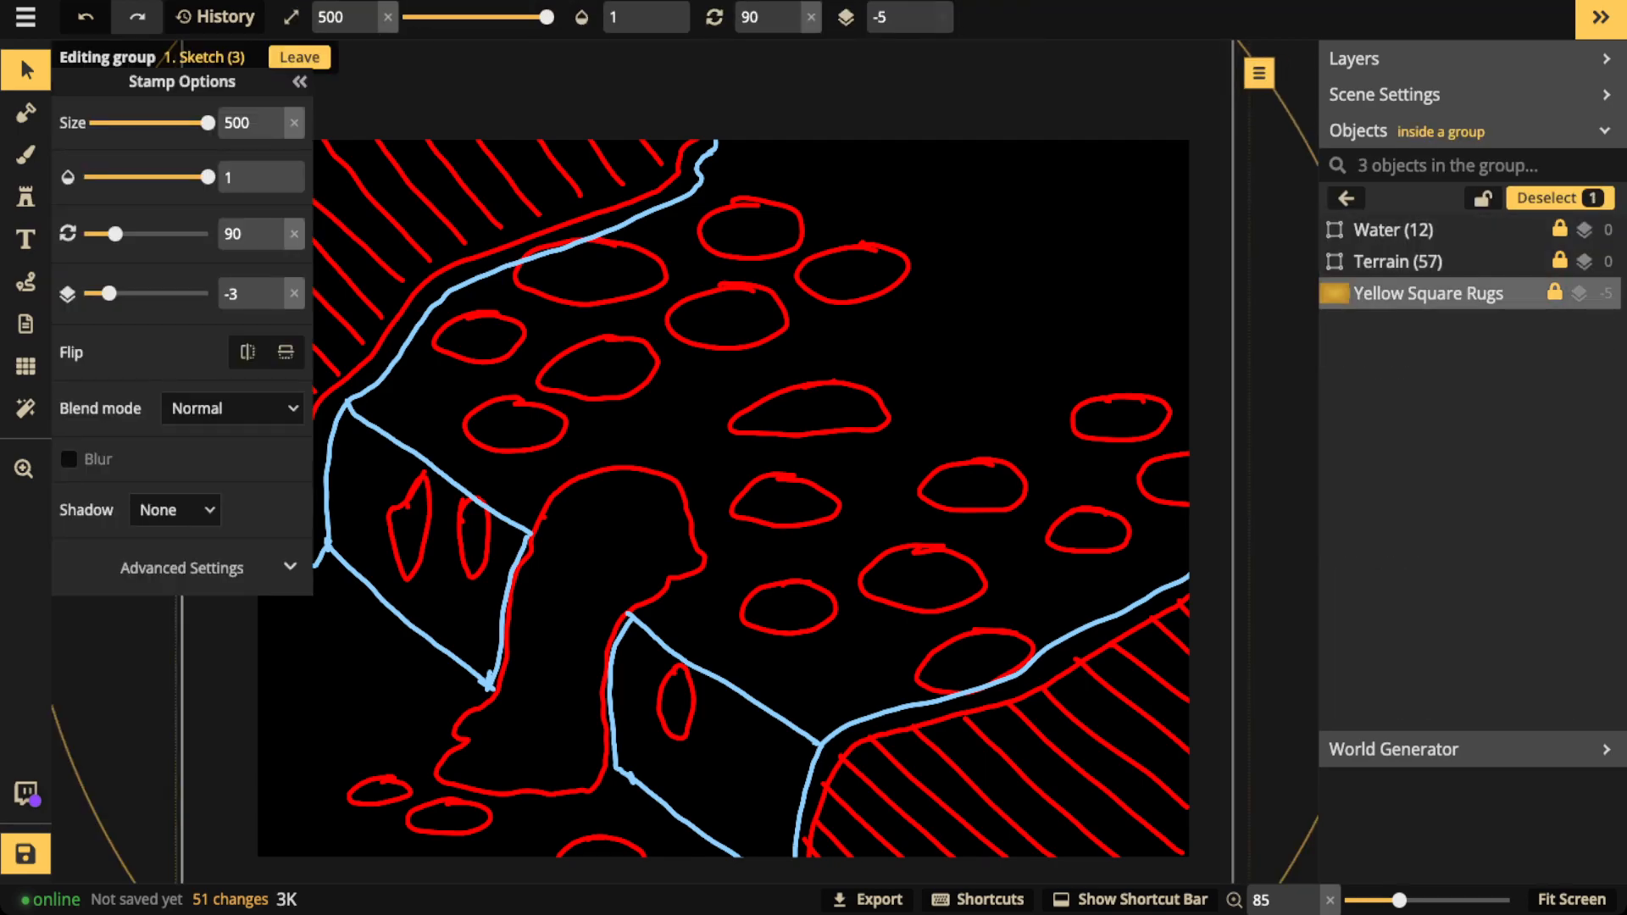
pyautogui.press('Delete')
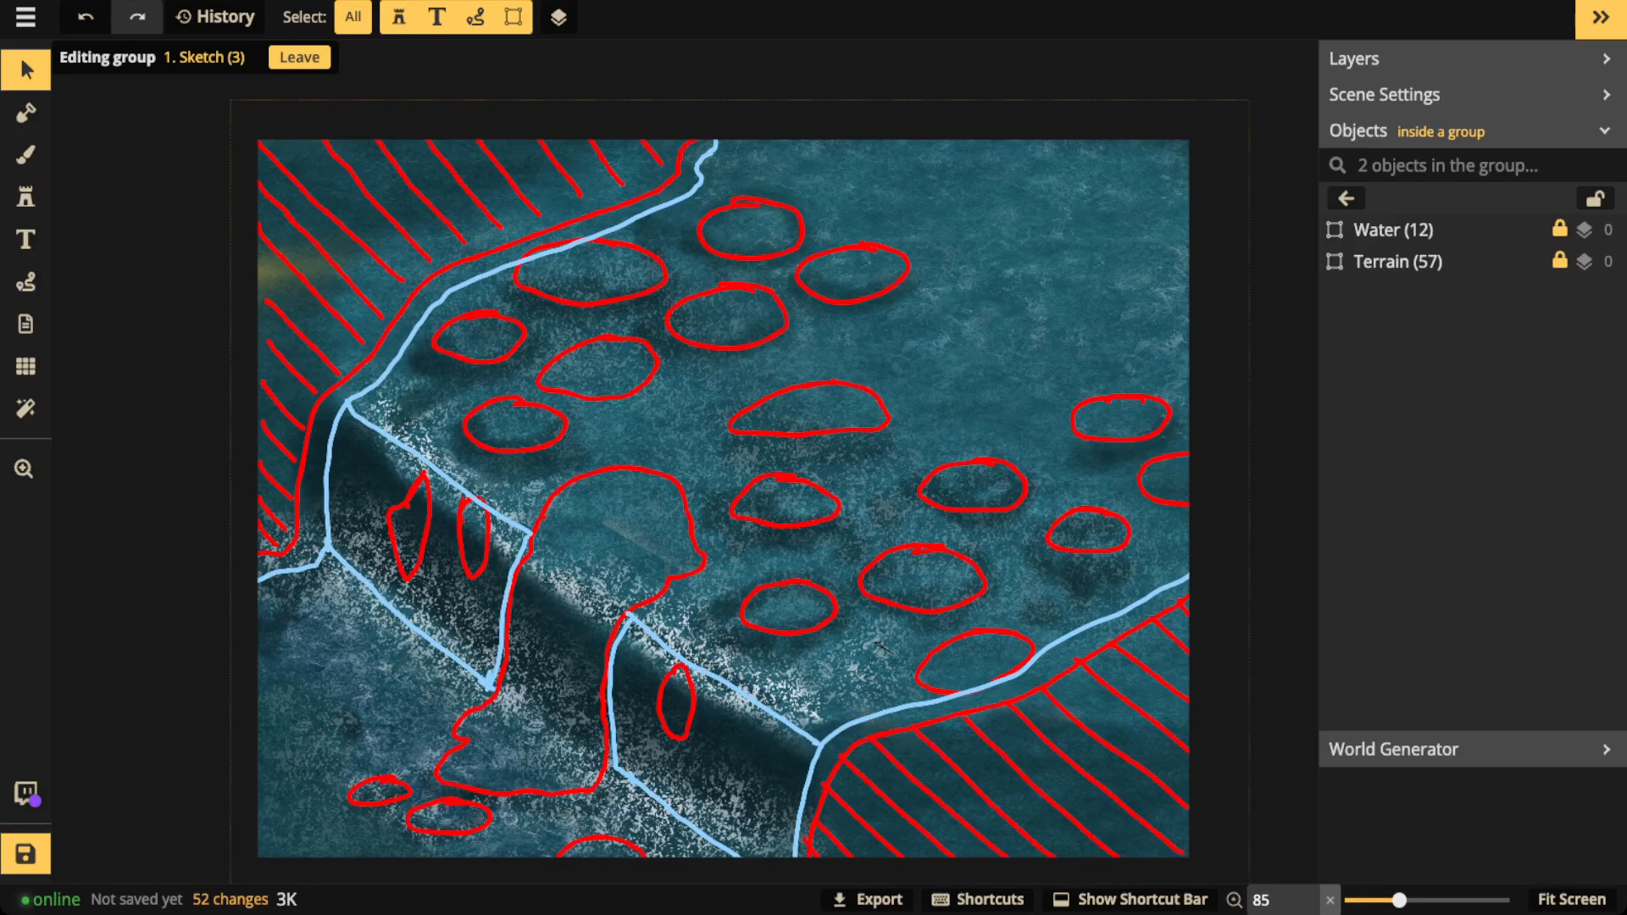
pyautogui.press('Escape')
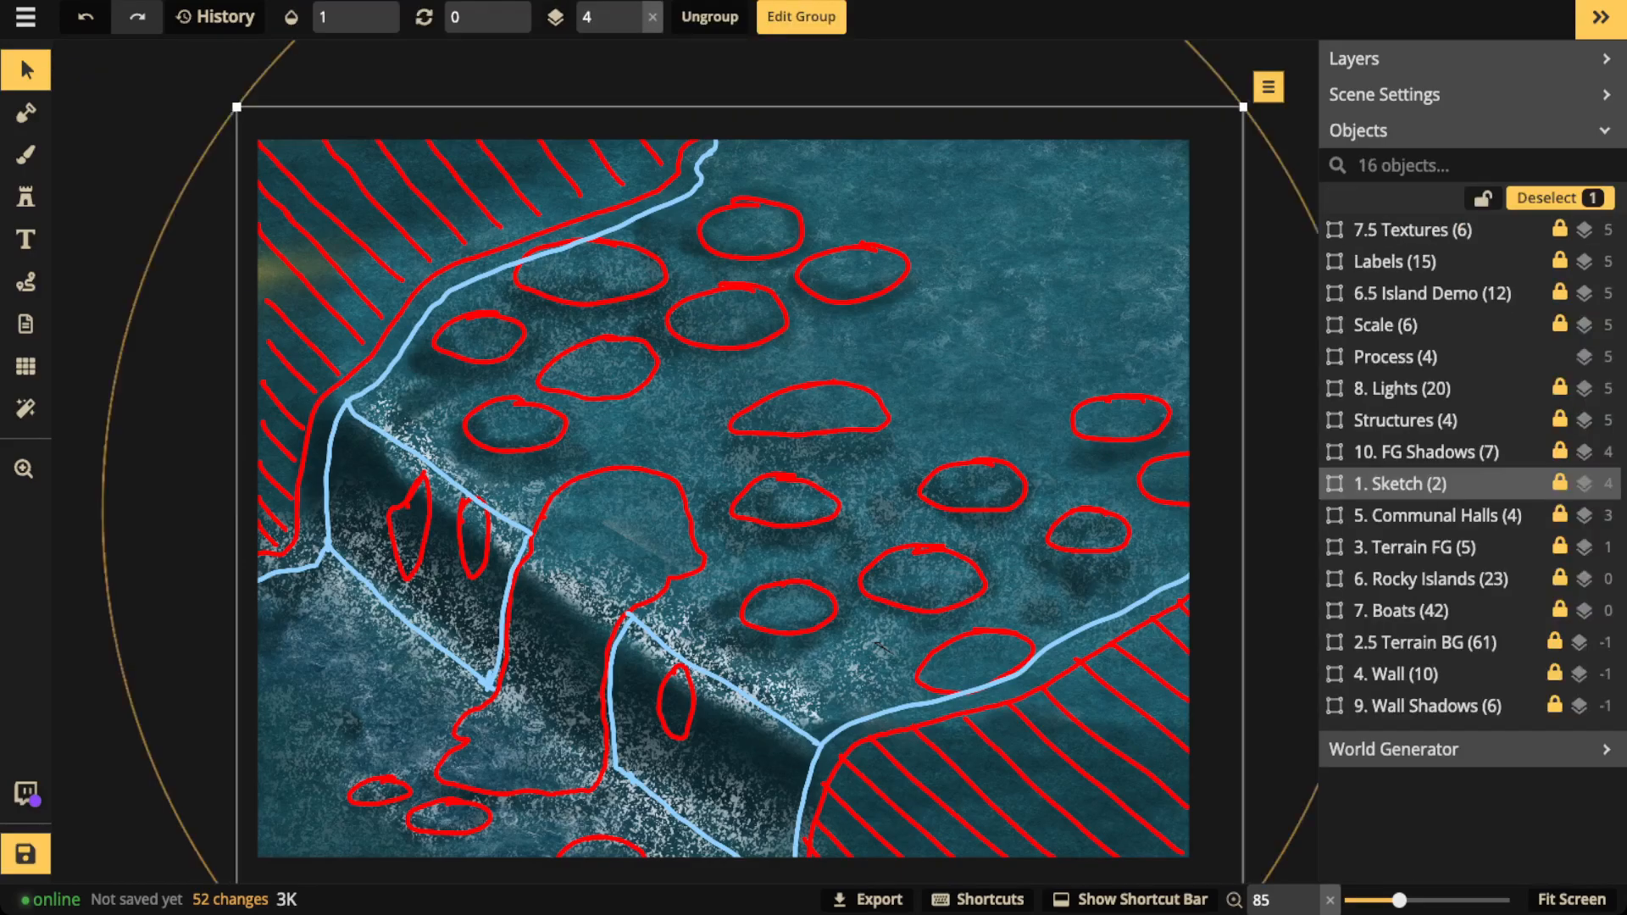
pyautogui.click(329, 17)
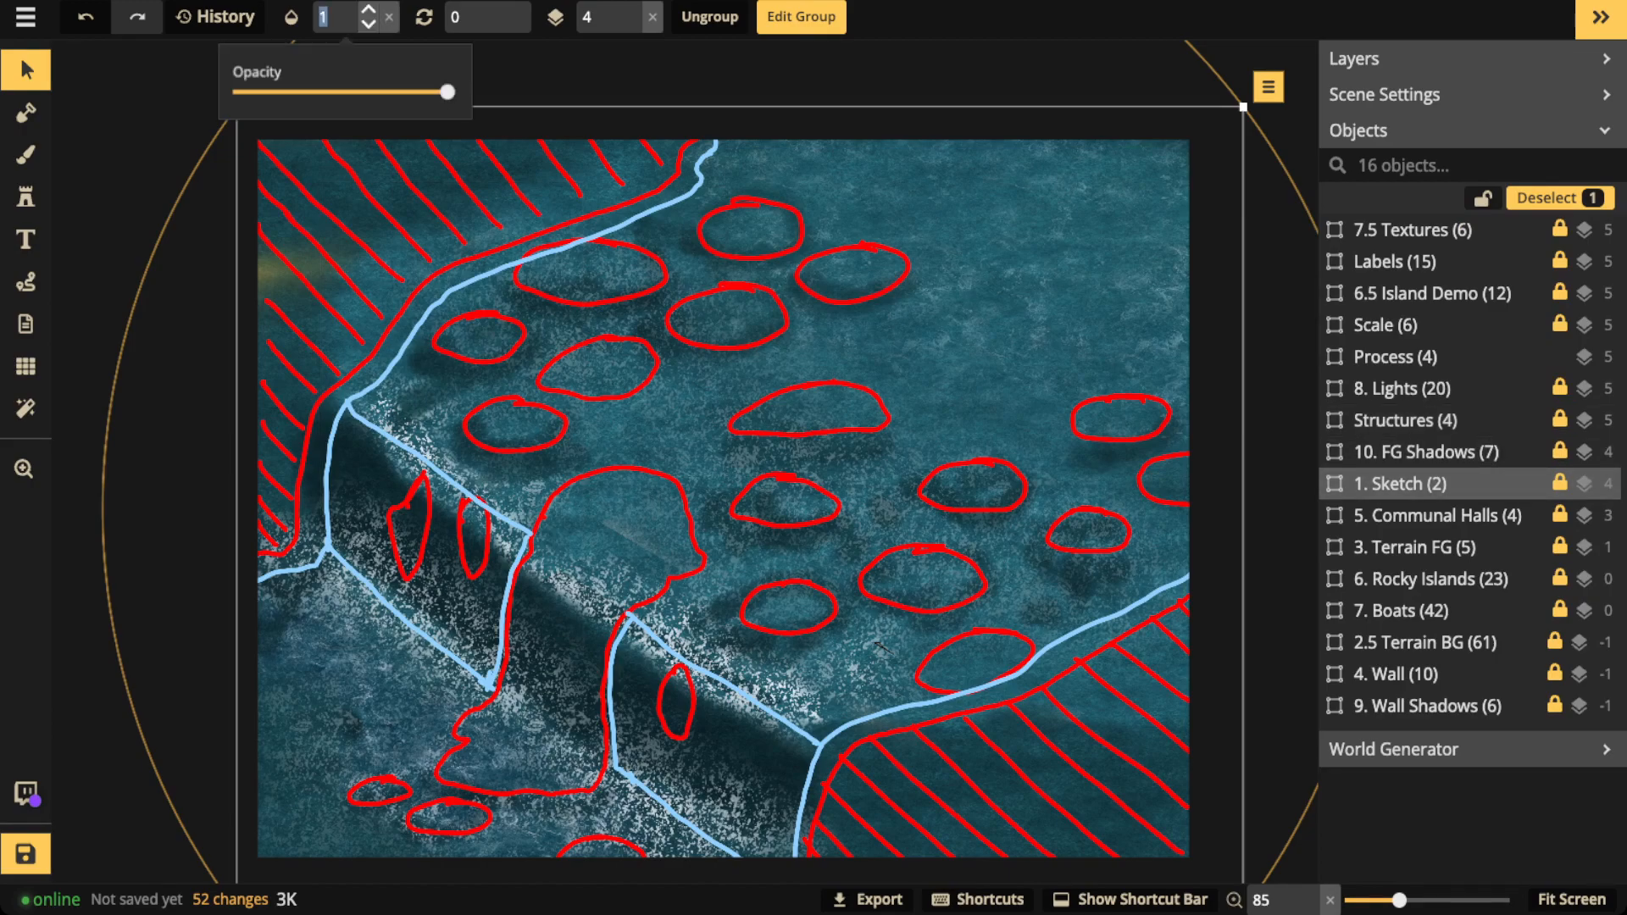
pyautogui.write('0.31')
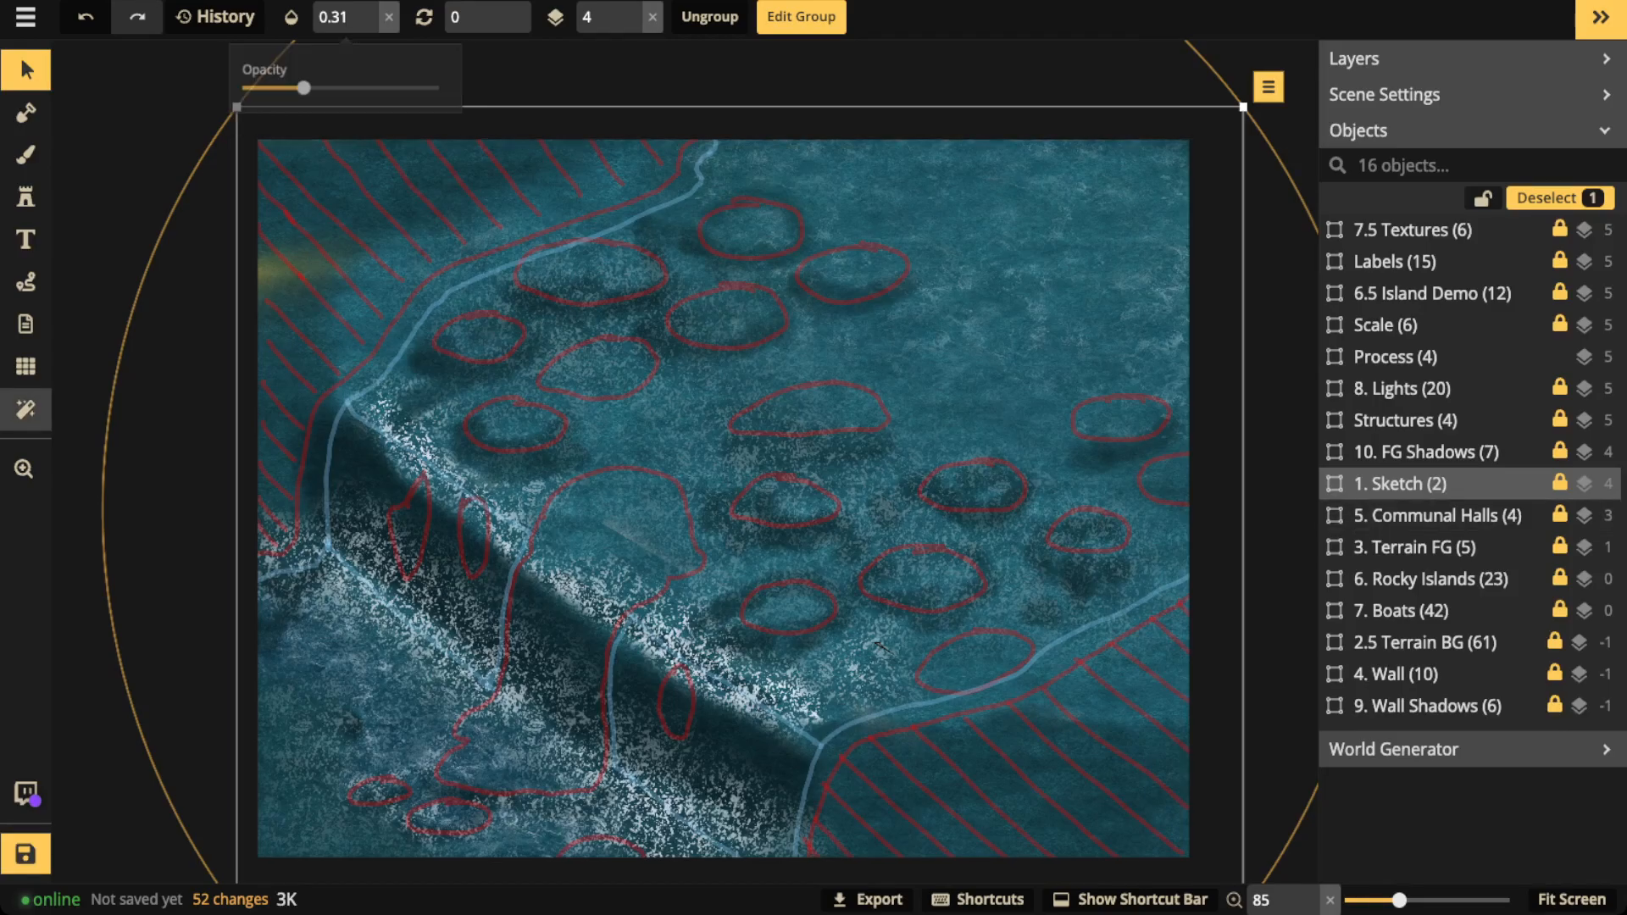
# Outline the upper-left hatched land and the central rock shape with yellow free-draw paths, removing each outline.
pyautogui.click(25, 282)
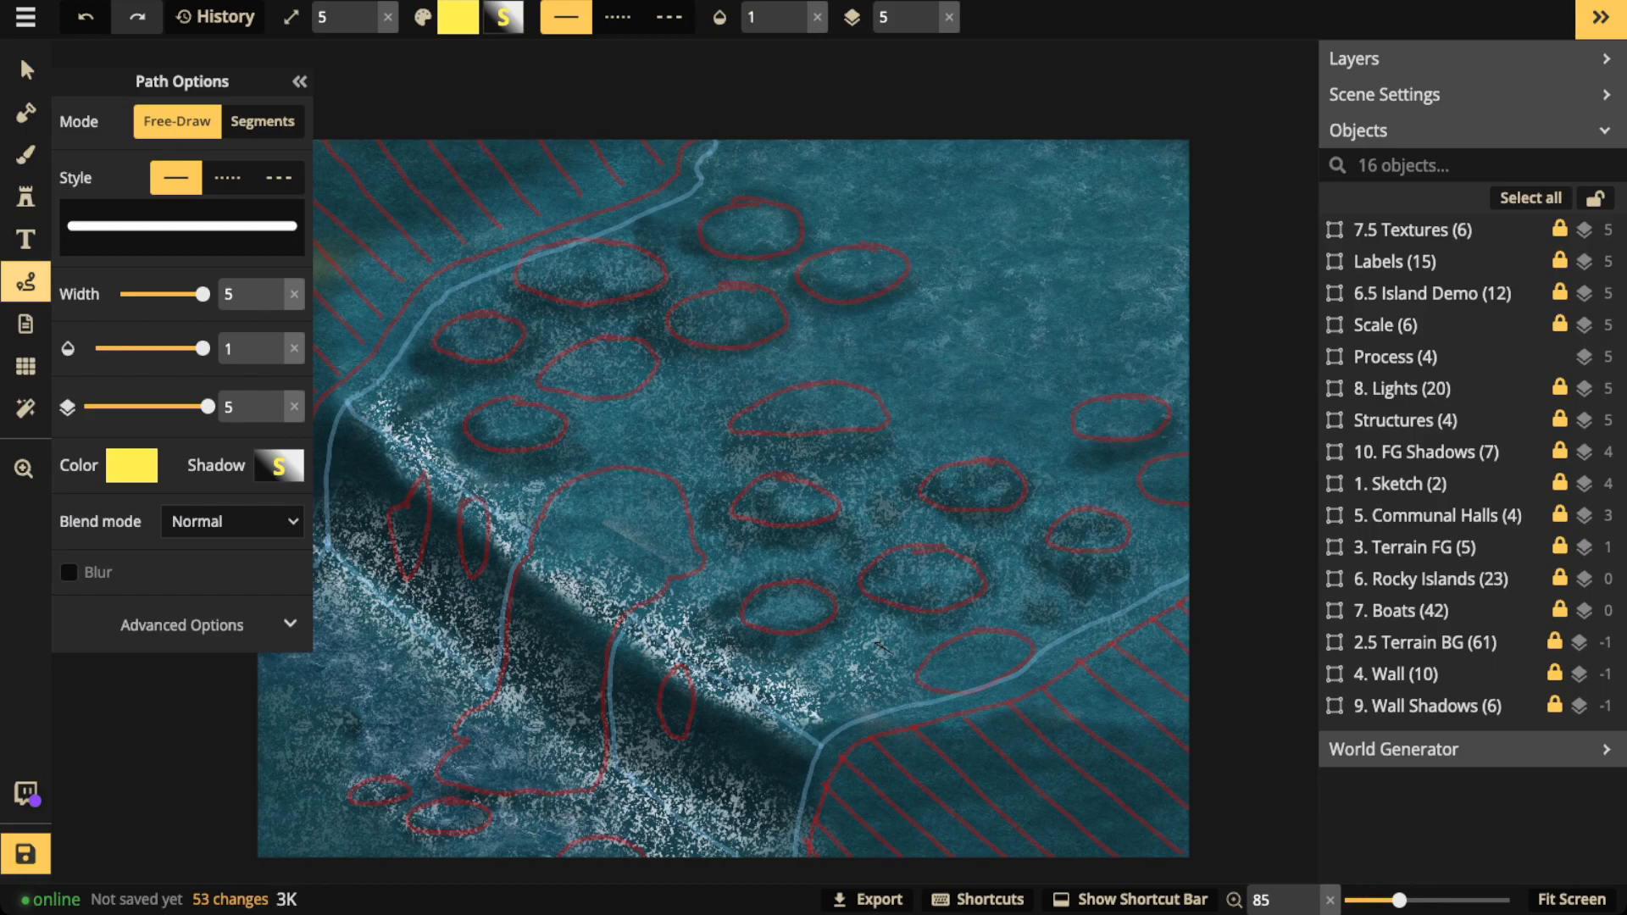
pyautogui.press('space')
pyautogui.moveTo(878, 644); pyautogui.dragTo(949, 613)
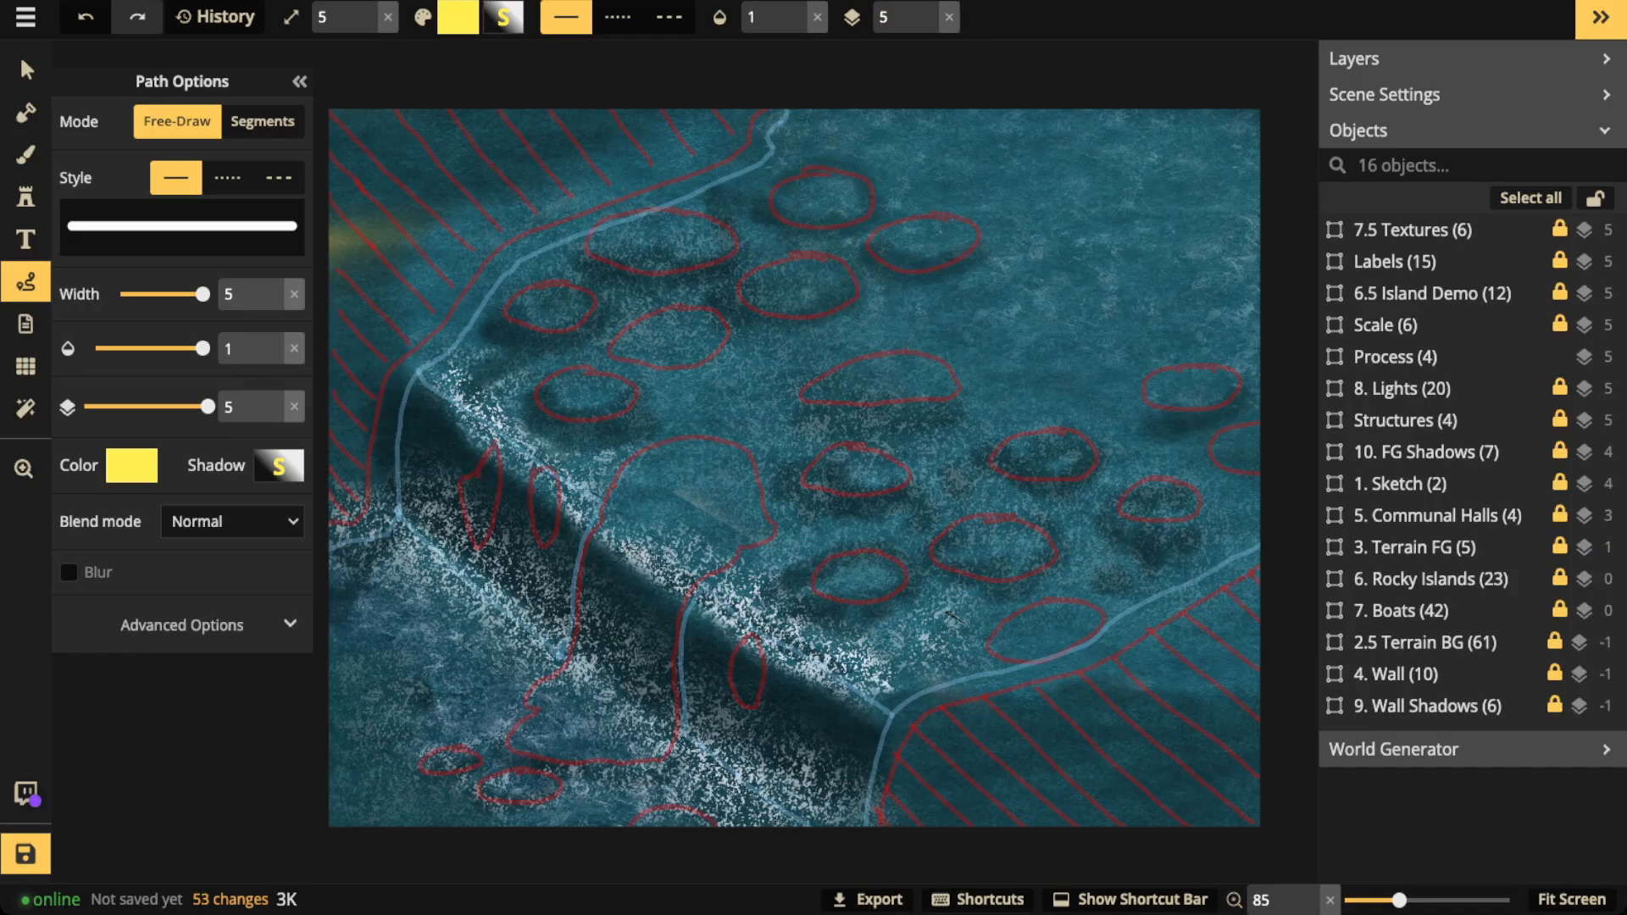
pyautogui.moveTo(773, 116)
pyautogui.mouseDown()
pyautogui.moveTo(475, 285)
pyautogui.moveTo(392, 489)
pyautogui.moveTo(343, 437)
pyautogui.moveTo(334, 127)
pyautogui.moveTo(648, 110)
pyautogui.moveTo(781, 112)
pyautogui.moveTo(773, 123)
pyautogui.mouseUp()
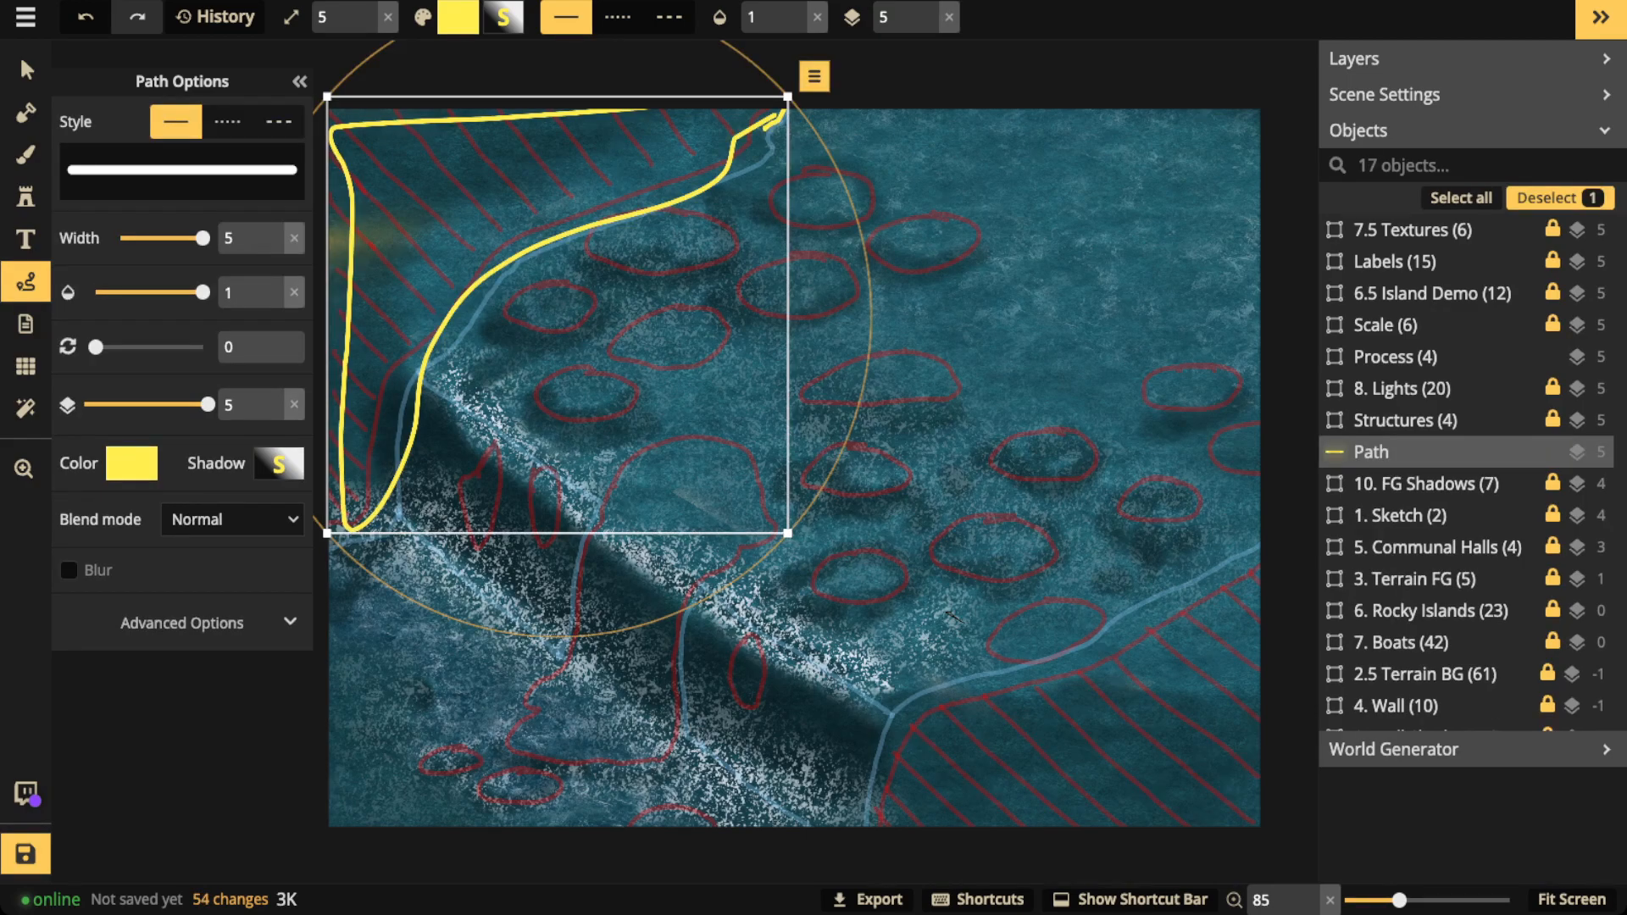
pyautogui.press('Delete')
pyautogui.moveTo(628, 473)
pyautogui.mouseDown()
pyautogui.moveTo(574, 678)
pyautogui.moveTo(729, 566)
pyautogui.moveTo(648, 454)
pyautogui.moveTo(628, 473)
pyautogui.mouseUp()
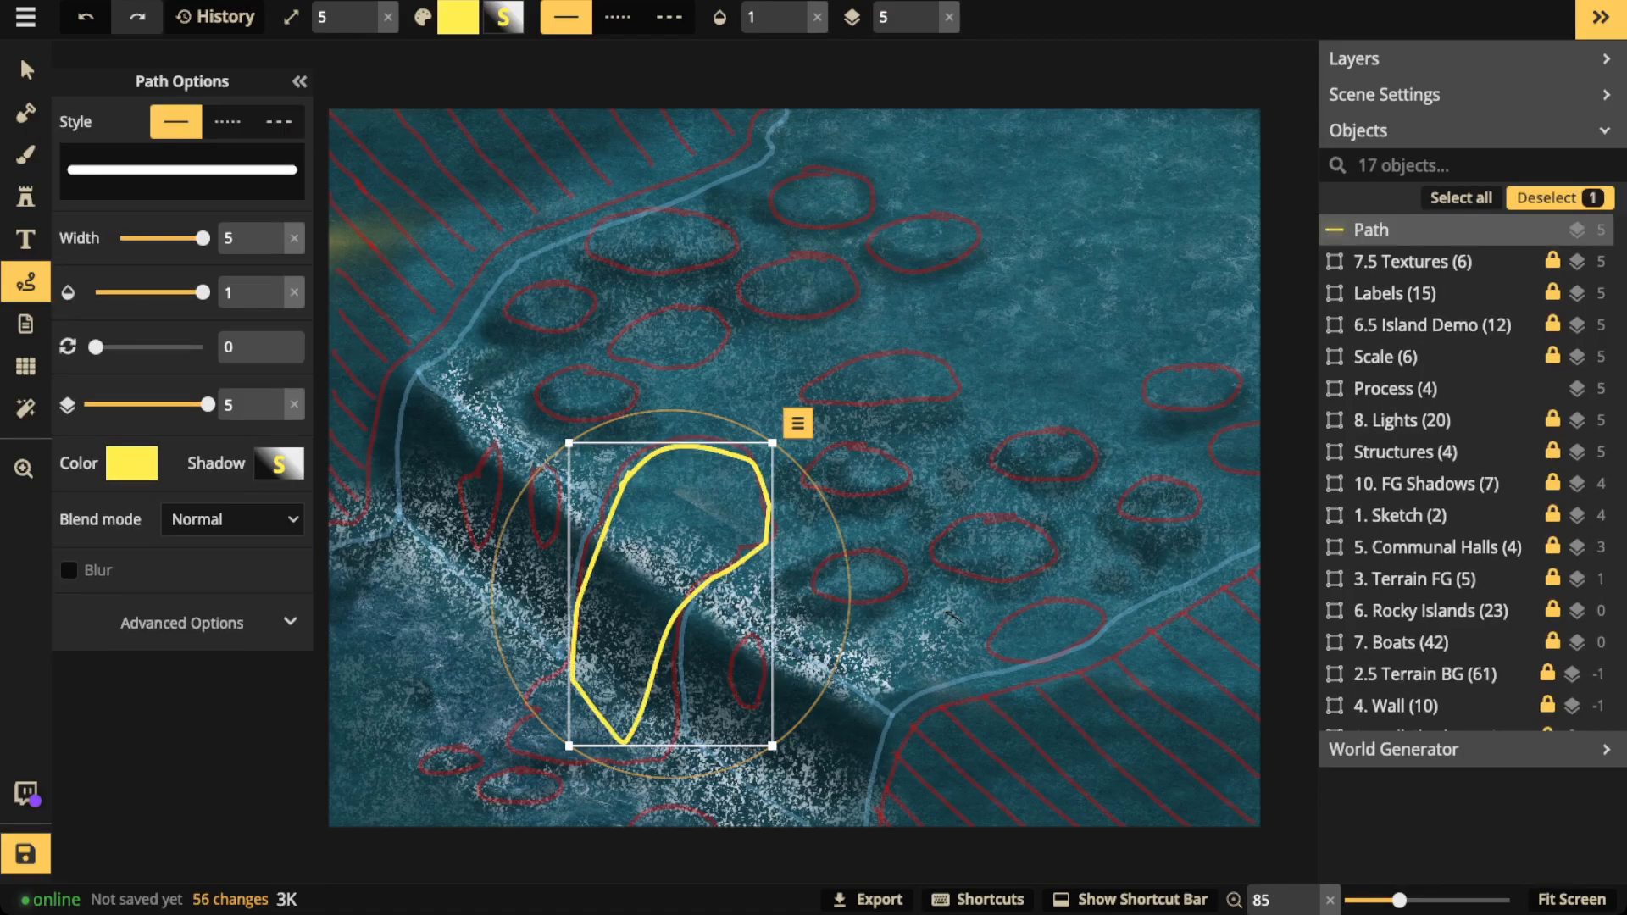
pyautogui.press('Delete')
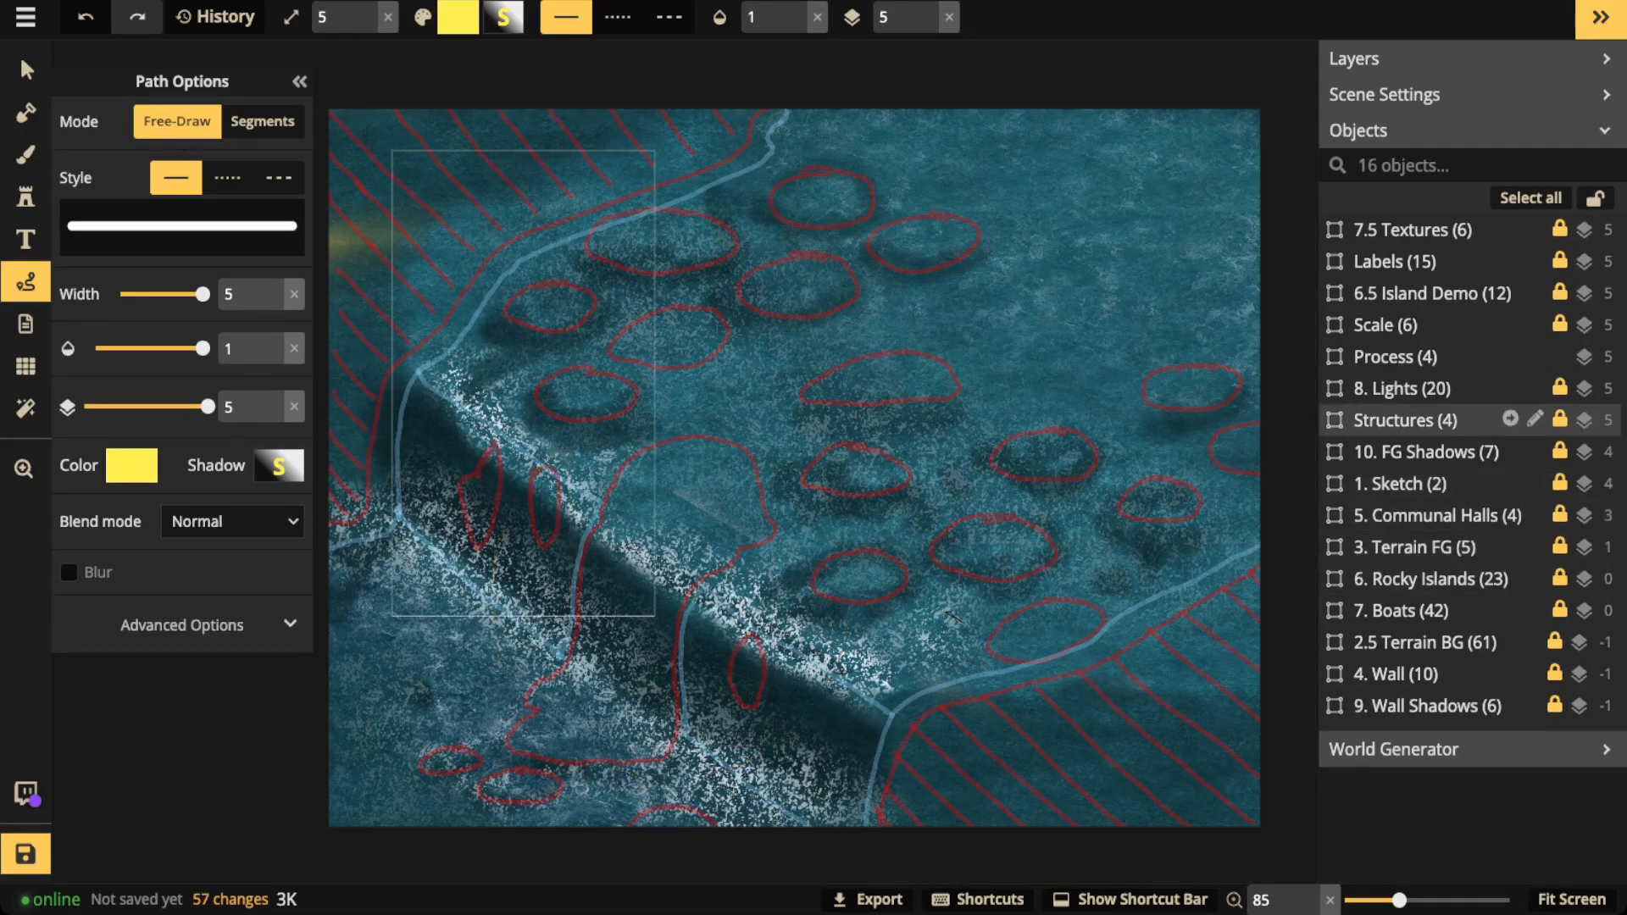
# Set the opacity of the 2.5 Terrain BG group to 1.
pyautogui.click(1424, 642)
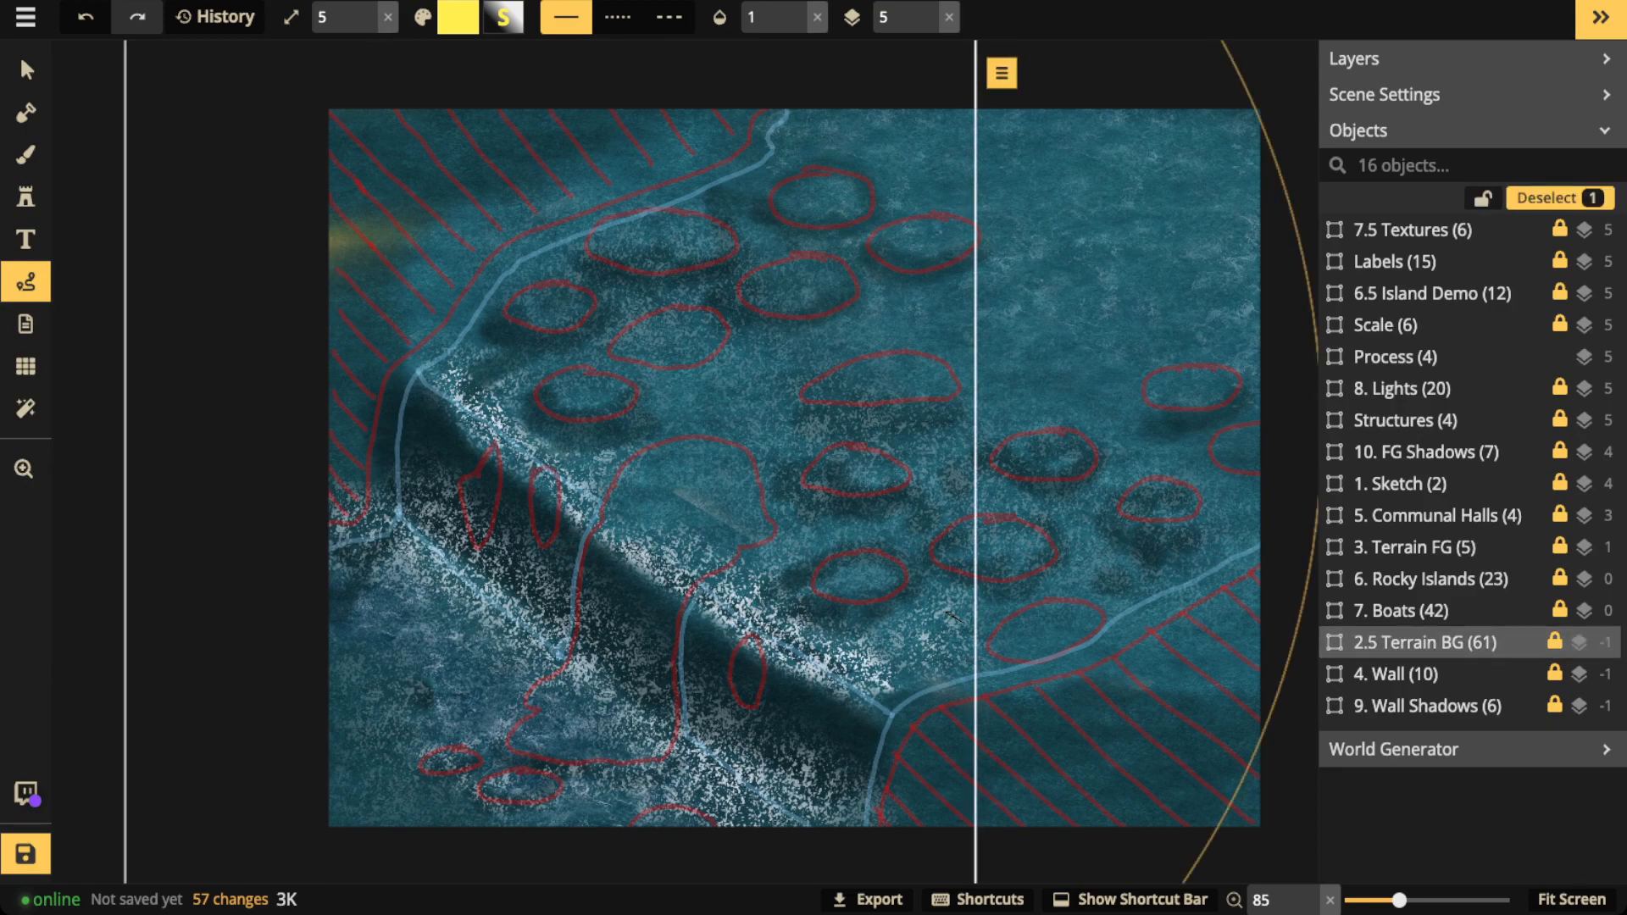
pyautogui.click(25, 69)
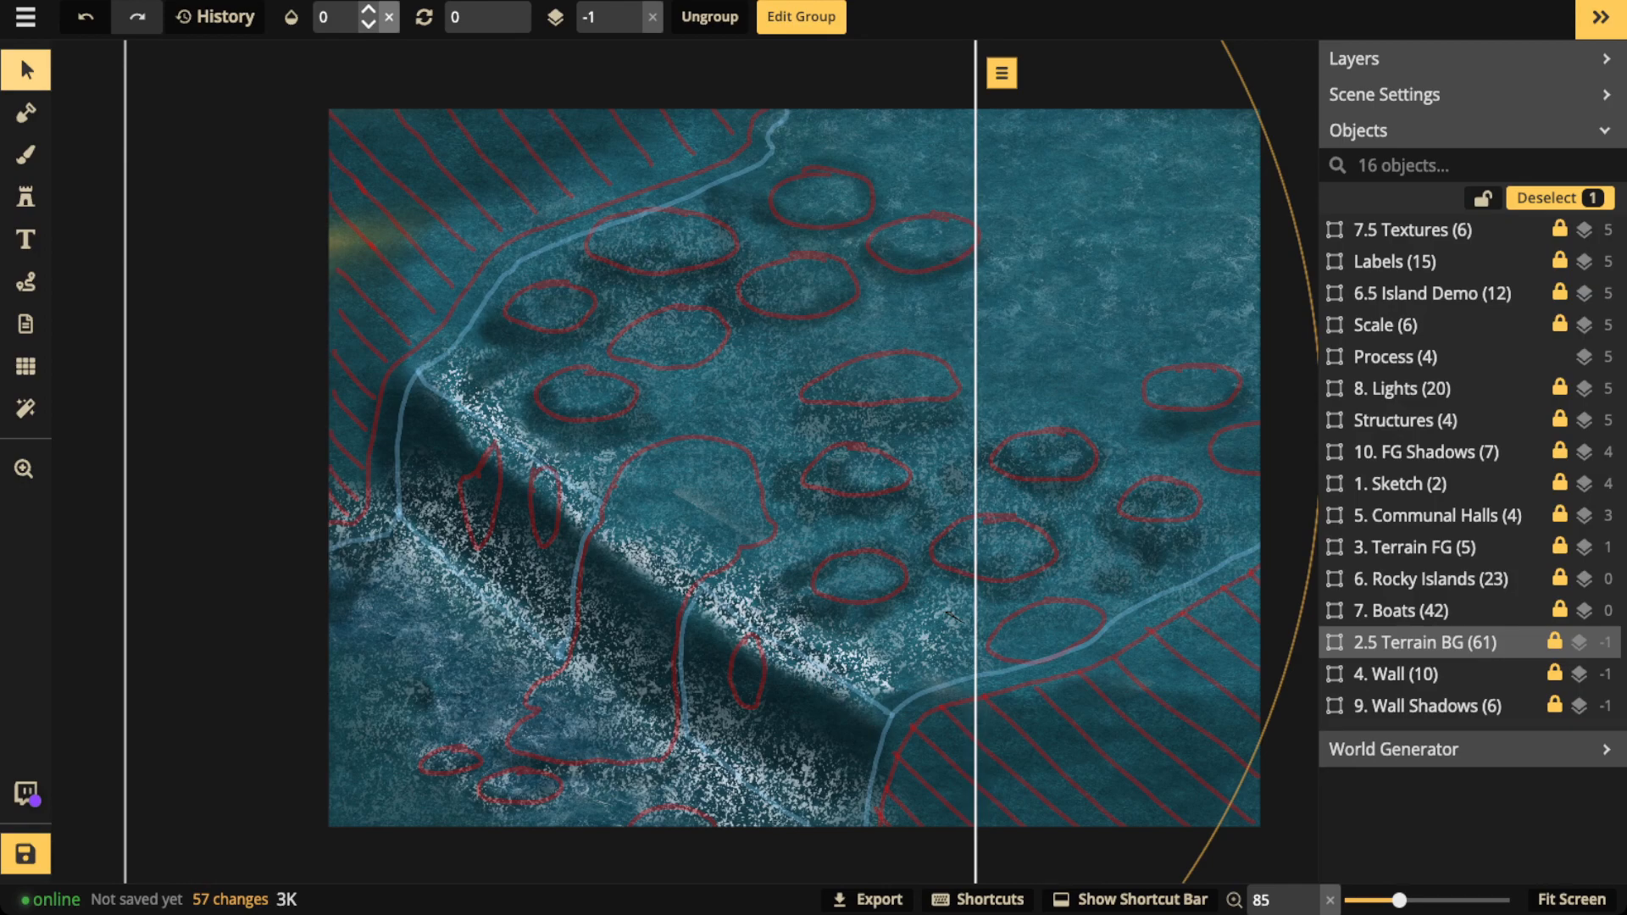
pyautogui.click(368, 9)
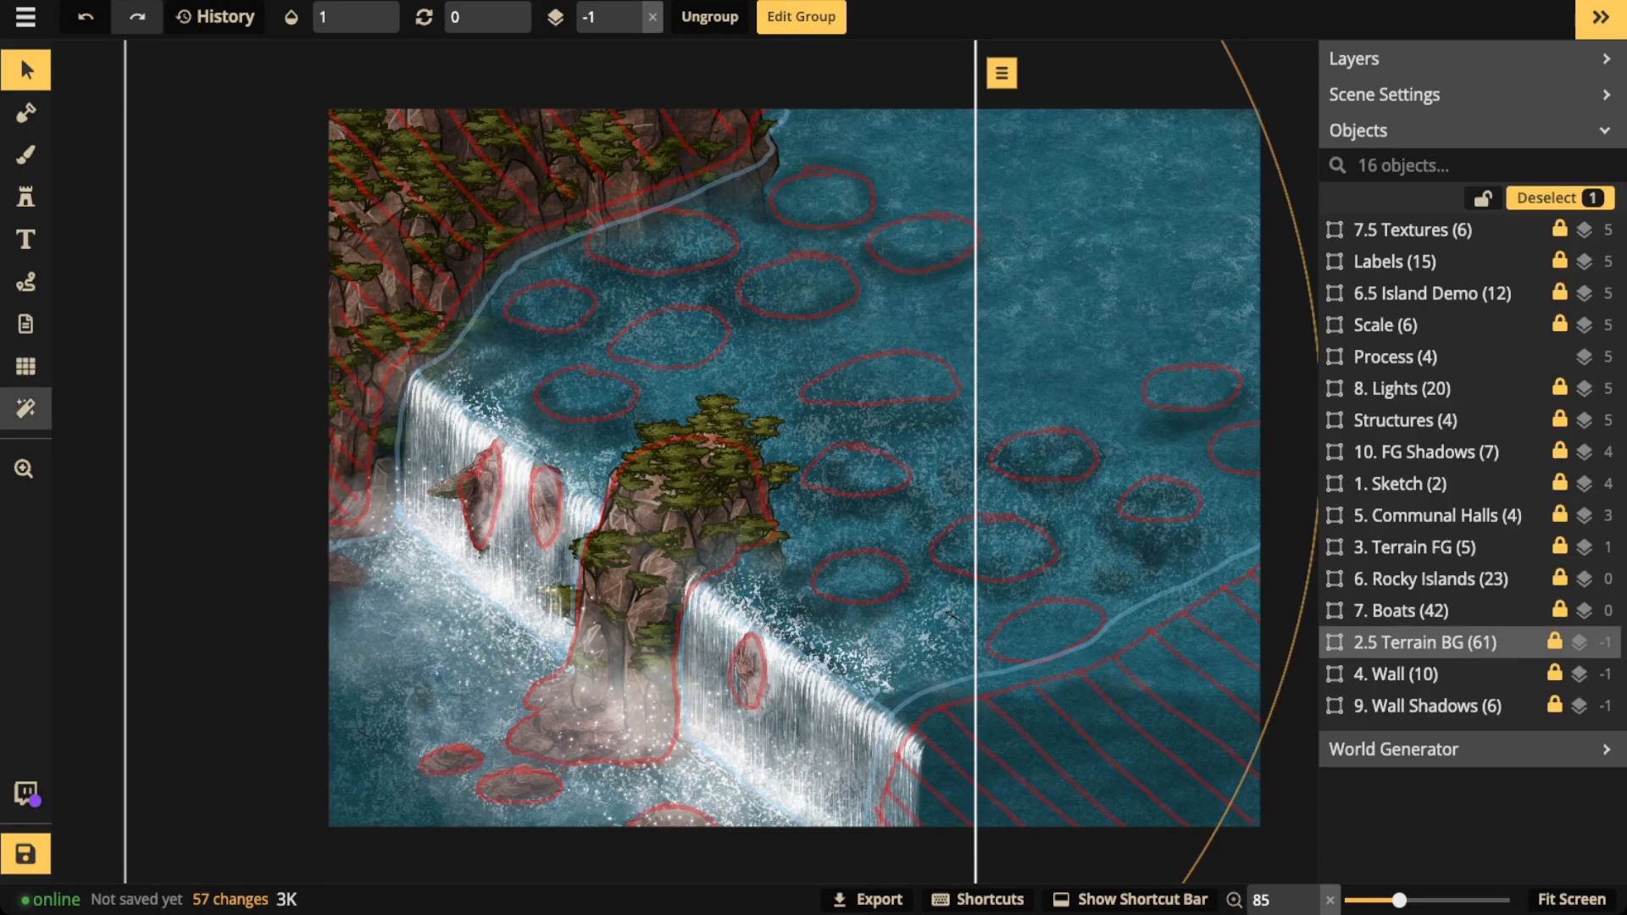
# Mark the water along the upper-left cliffs and the waterfall beside the central rock with yellow free-draw outlines, removing each one.
pyautogui.click(25, 282)
pyautogui.moveTo(763, 184)
pyautogui.mouseDown()
pyautogui.moveTo(506, 272)
pyautogui.moveTo(447, 371)
pyautogui.moveTo(469, 384)
pyautogui.moveTo(542, 356)
pyautogui.moveTo(610, 306)
pyautogui.moveTo(766, 248)
pyautogui.moveTo(762, 185)
pyautogui.mouseUp()
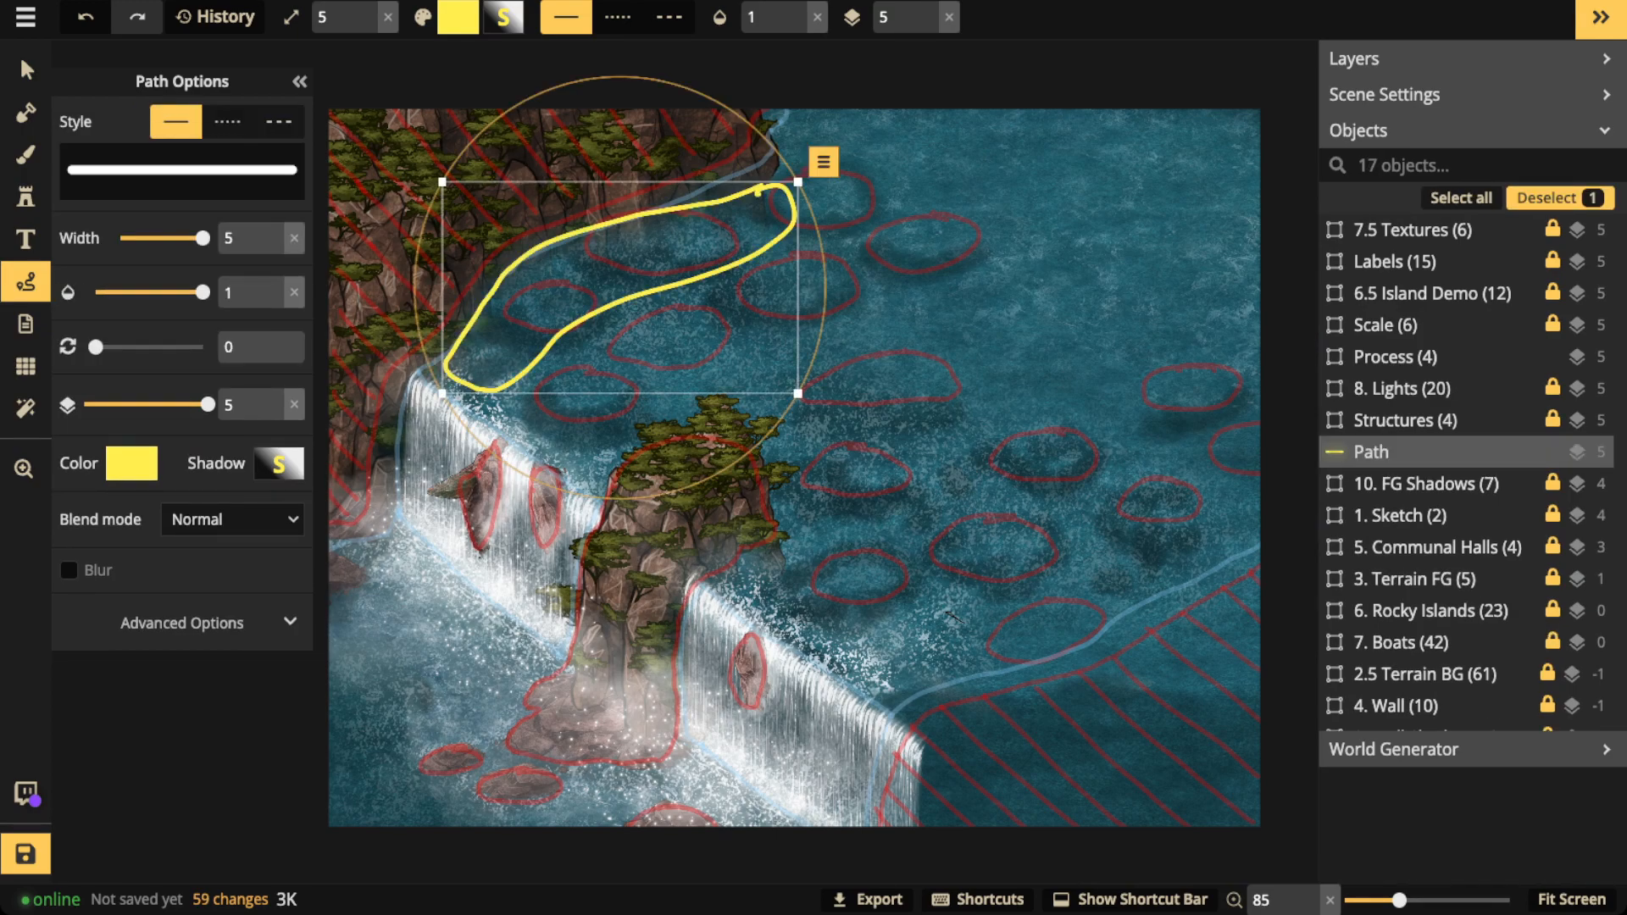
pyautogui.press('Delete')
pyautogui.moveTo(707, 585)
pyautogui.mouseDown()
pyautogui.moveTo(689, 738)
pyautogui.moveTo(718, 661)
pyautogui.moveTo(786, 592)
pyautogui.moveTo(781, 553)
pyautogui.moveTo(720, 561)
pyautogui.mouseUp()
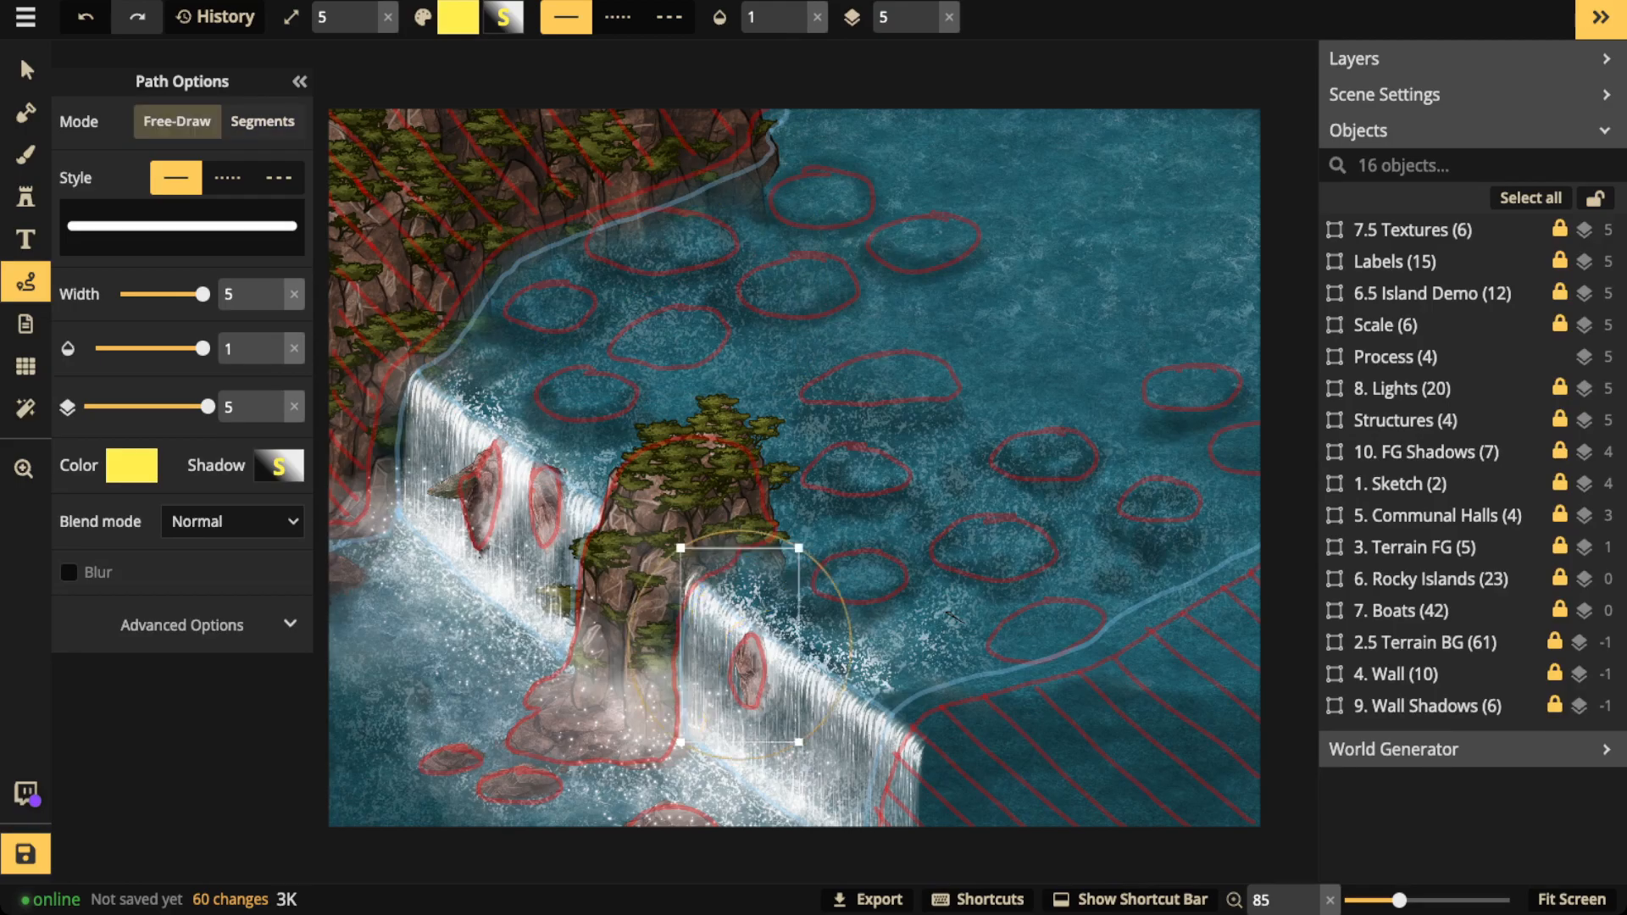
pyautogui.press('Delete')
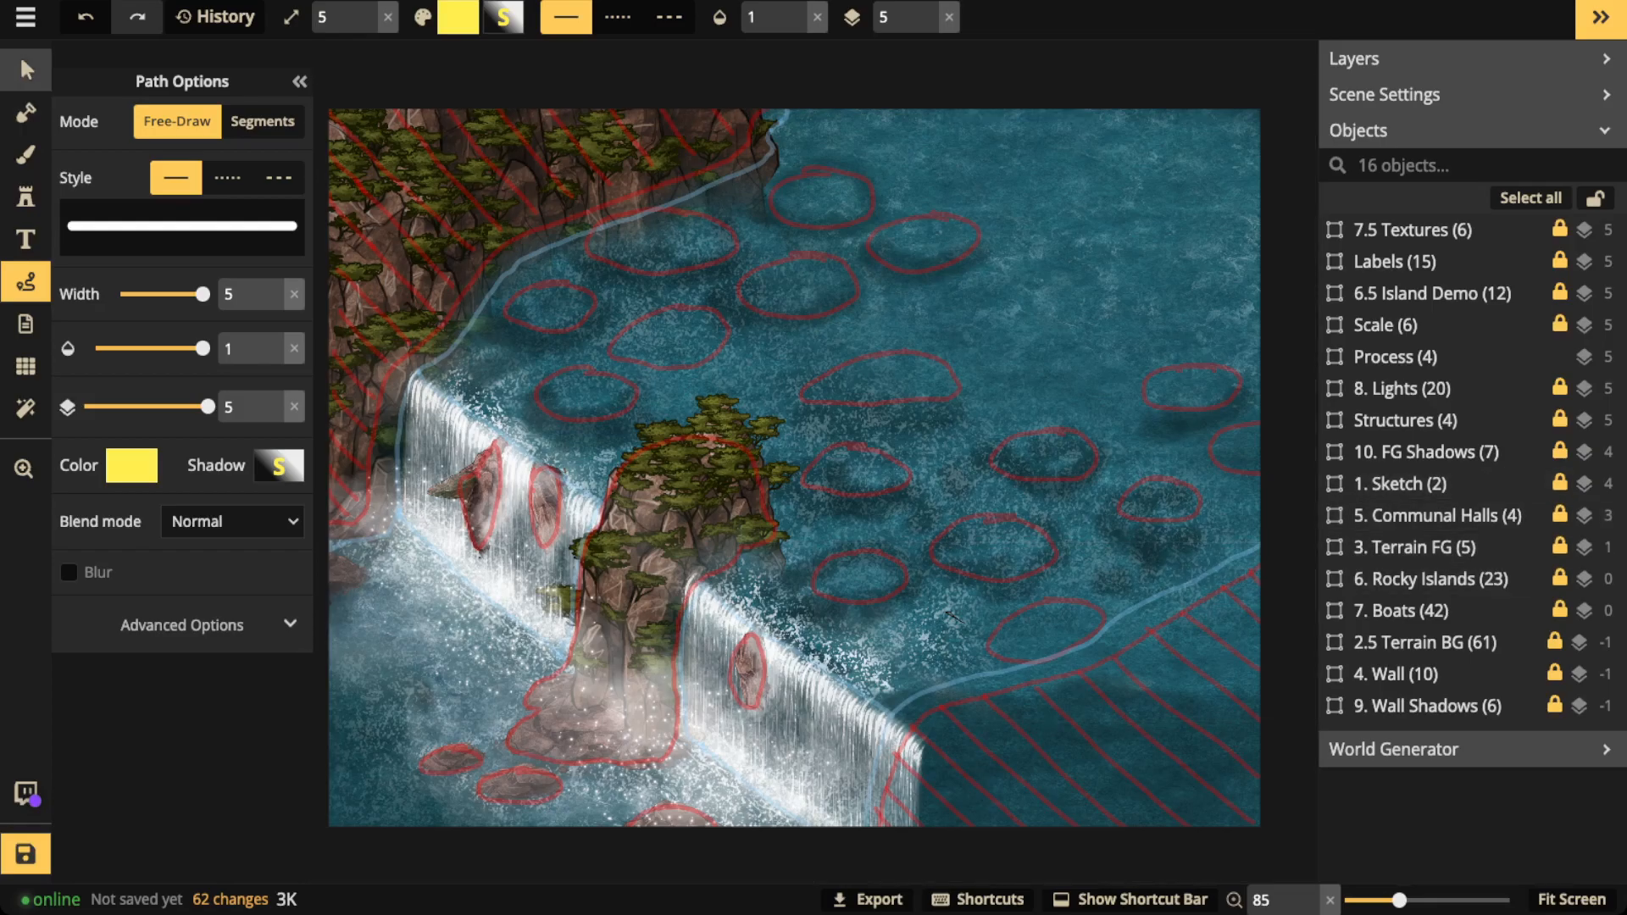
# Set the opacity of the 3. Terrain FG group to 1.
pyautogui.click(25, 70)
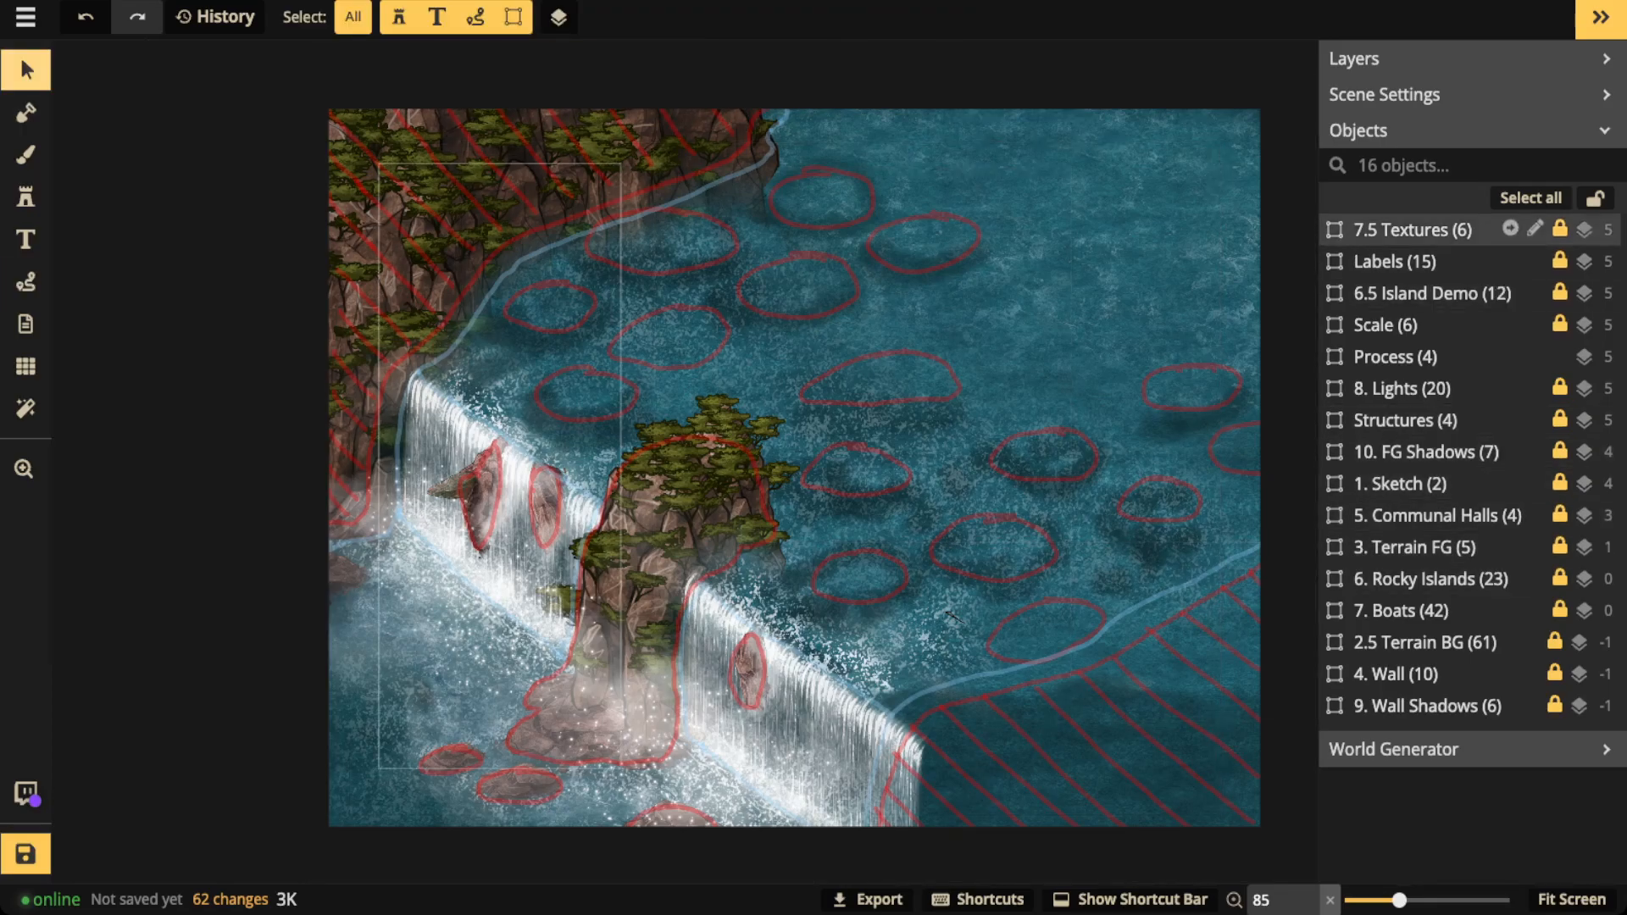
pyautogui.click(1424, 452)
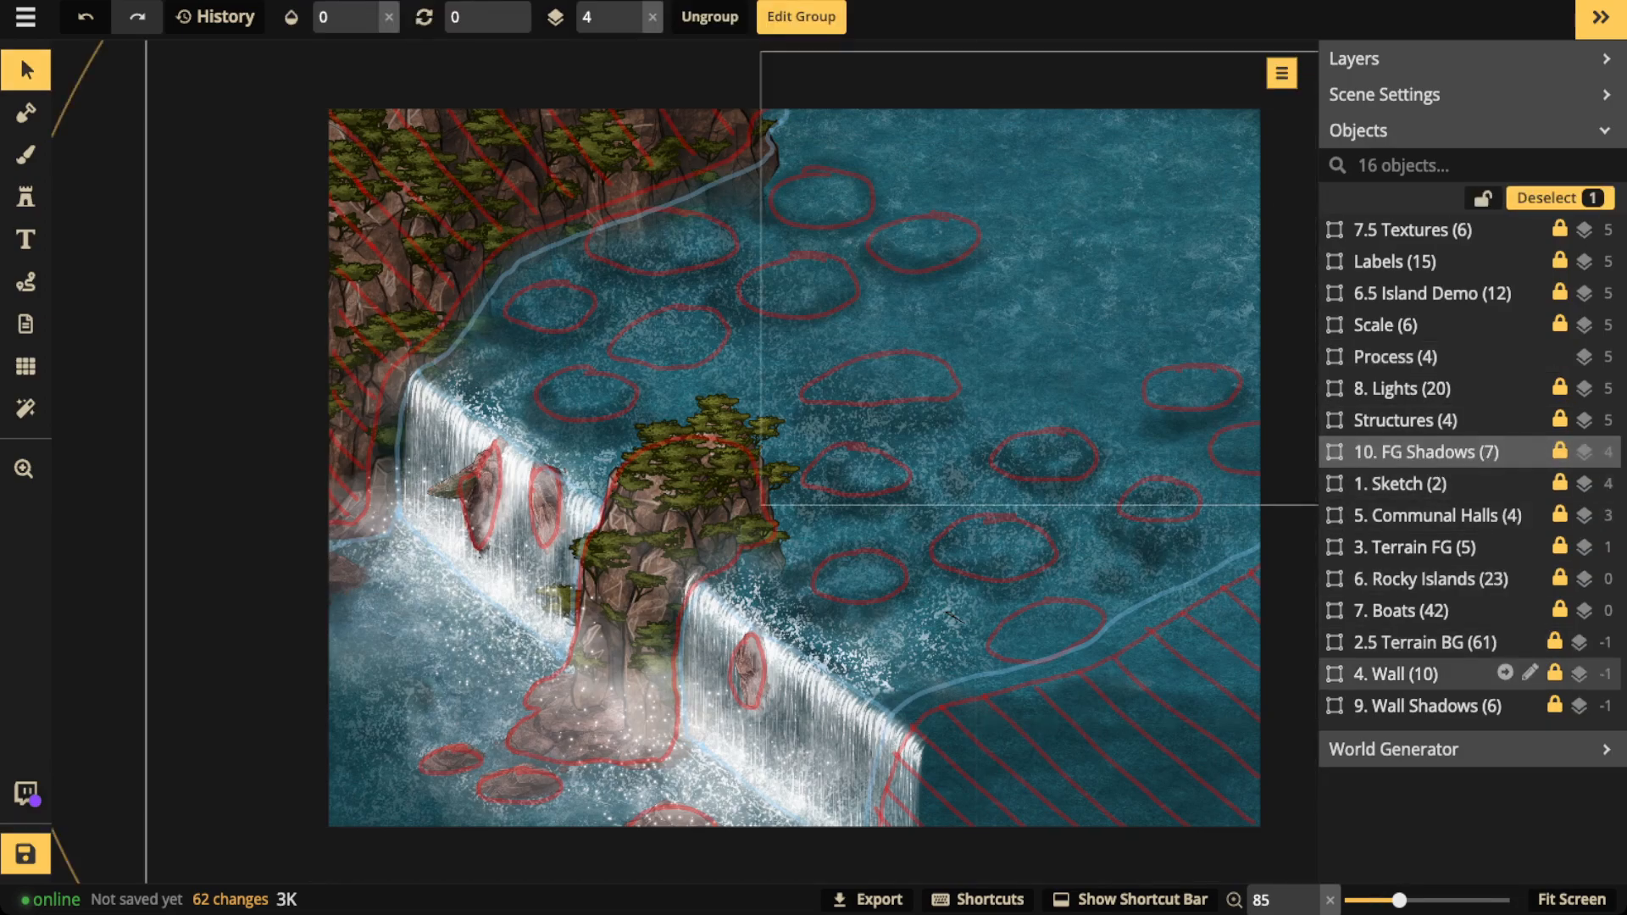
pyautogui.click(1424, 642)
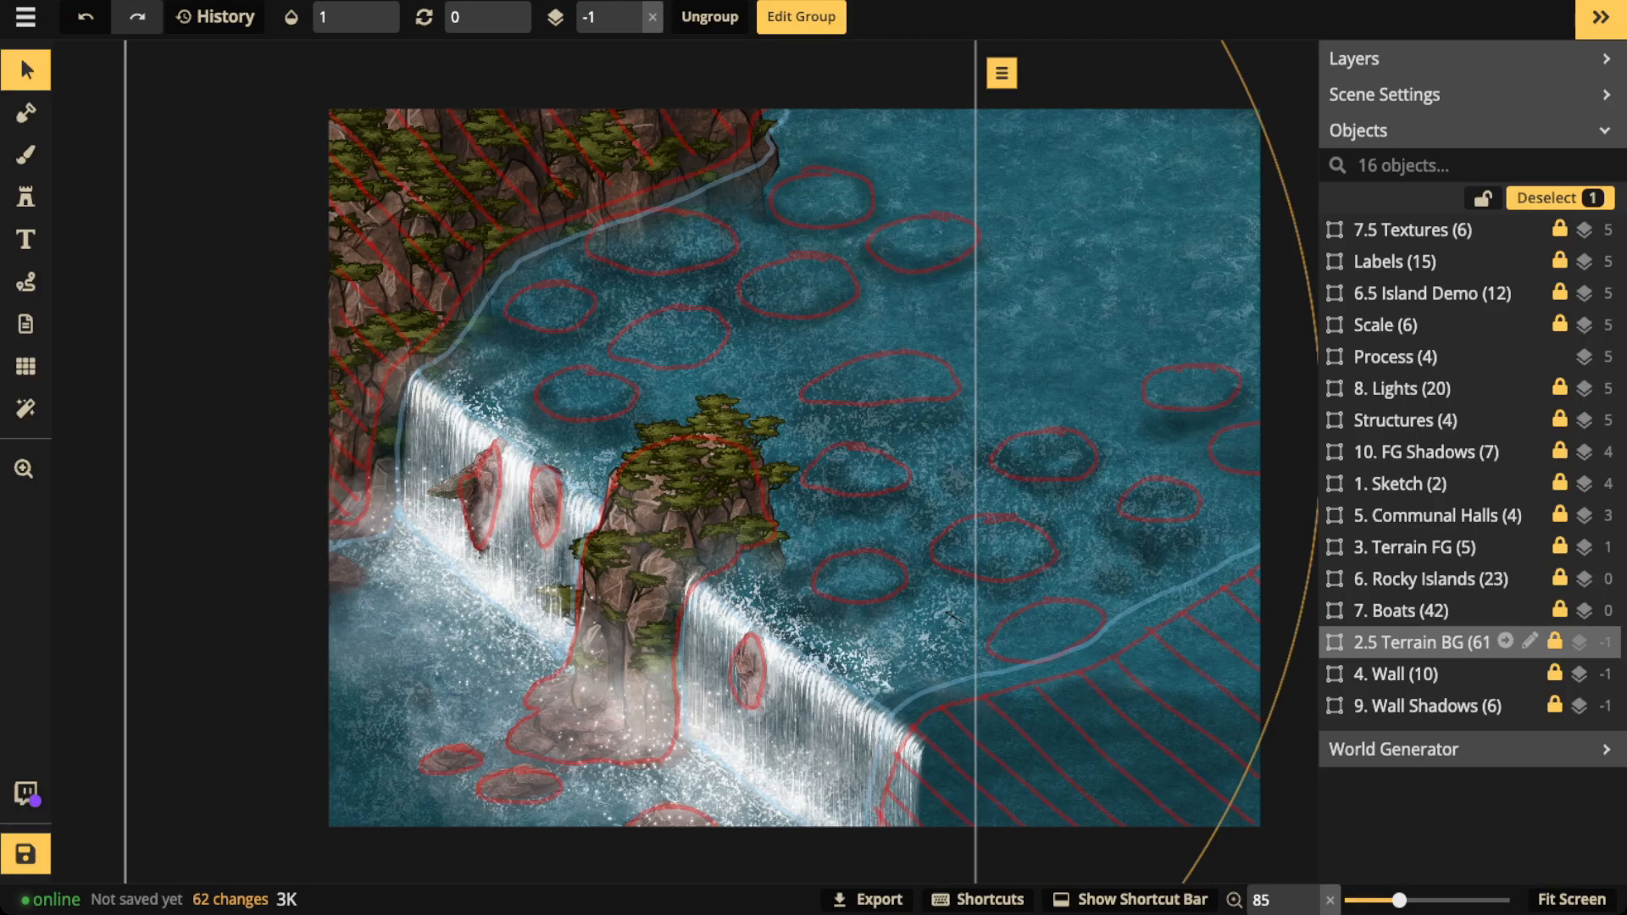
pyautogui.click(1424, 546)
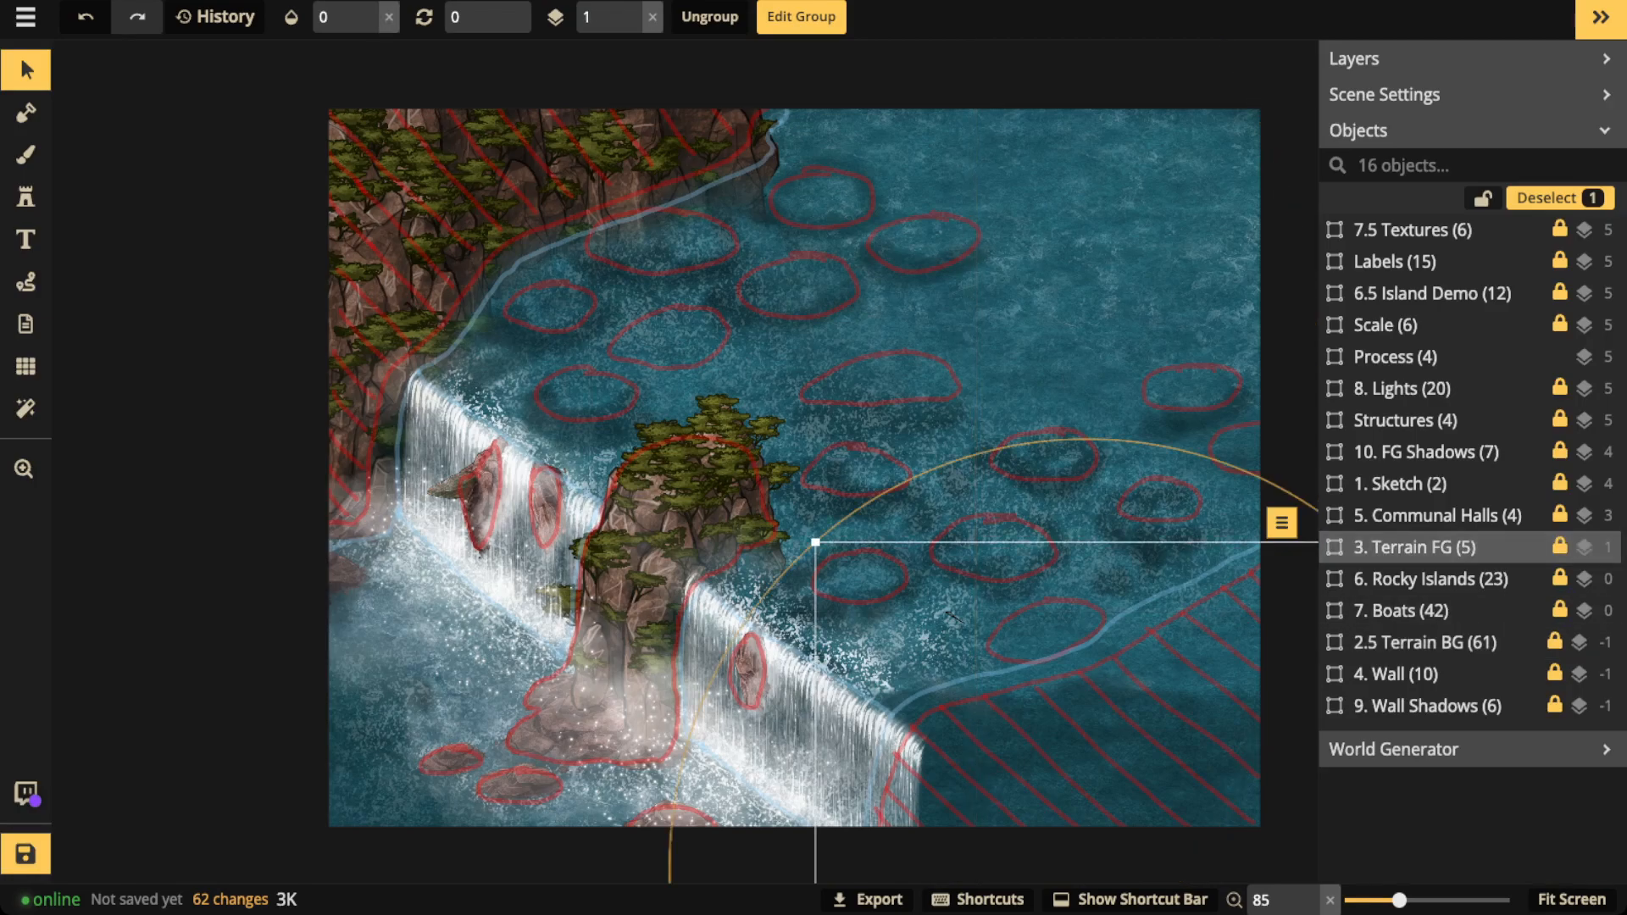
pyautogui.click(389, 17)
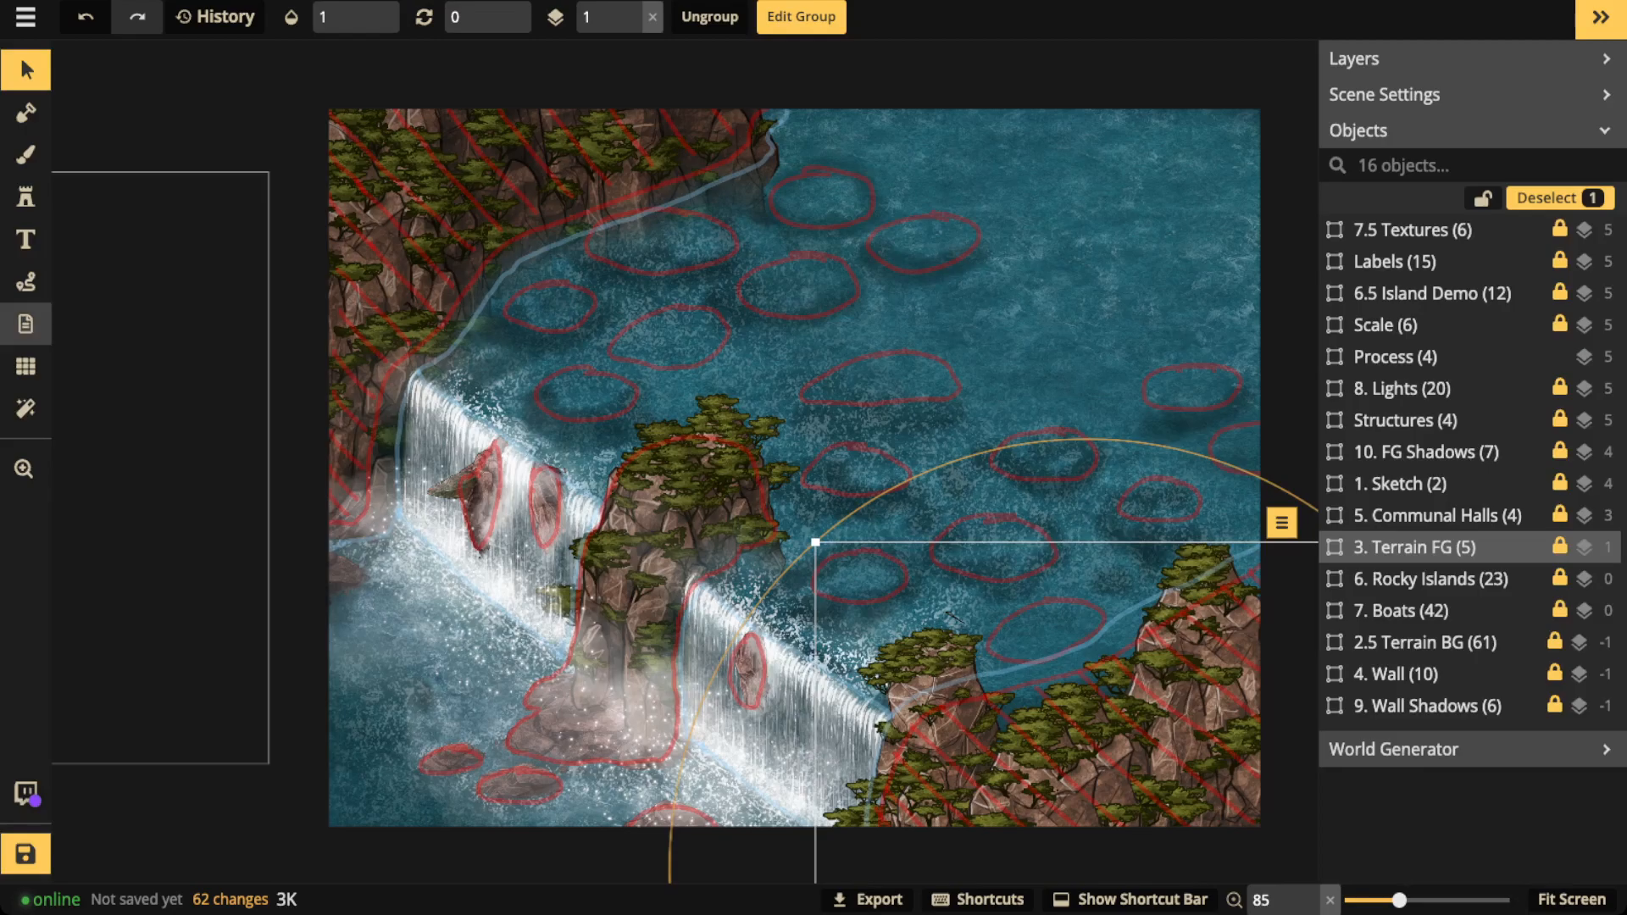
# Circle the shoreline of the lower-right foreground cliffs with a yellow free-draw path and remove the circle.
pyautogui.click(26, 281)
pyautogui.moveTo(1111, 606)
pyautogui.mouseDown()
pyautogui.moveTo(1047, 683)
pyautogui.moveTo(1172, 702)
pyautogui.moveTo(1159, 618)
pyautogui.moveTo(1119, 611)
pyautogui.mouseUp()
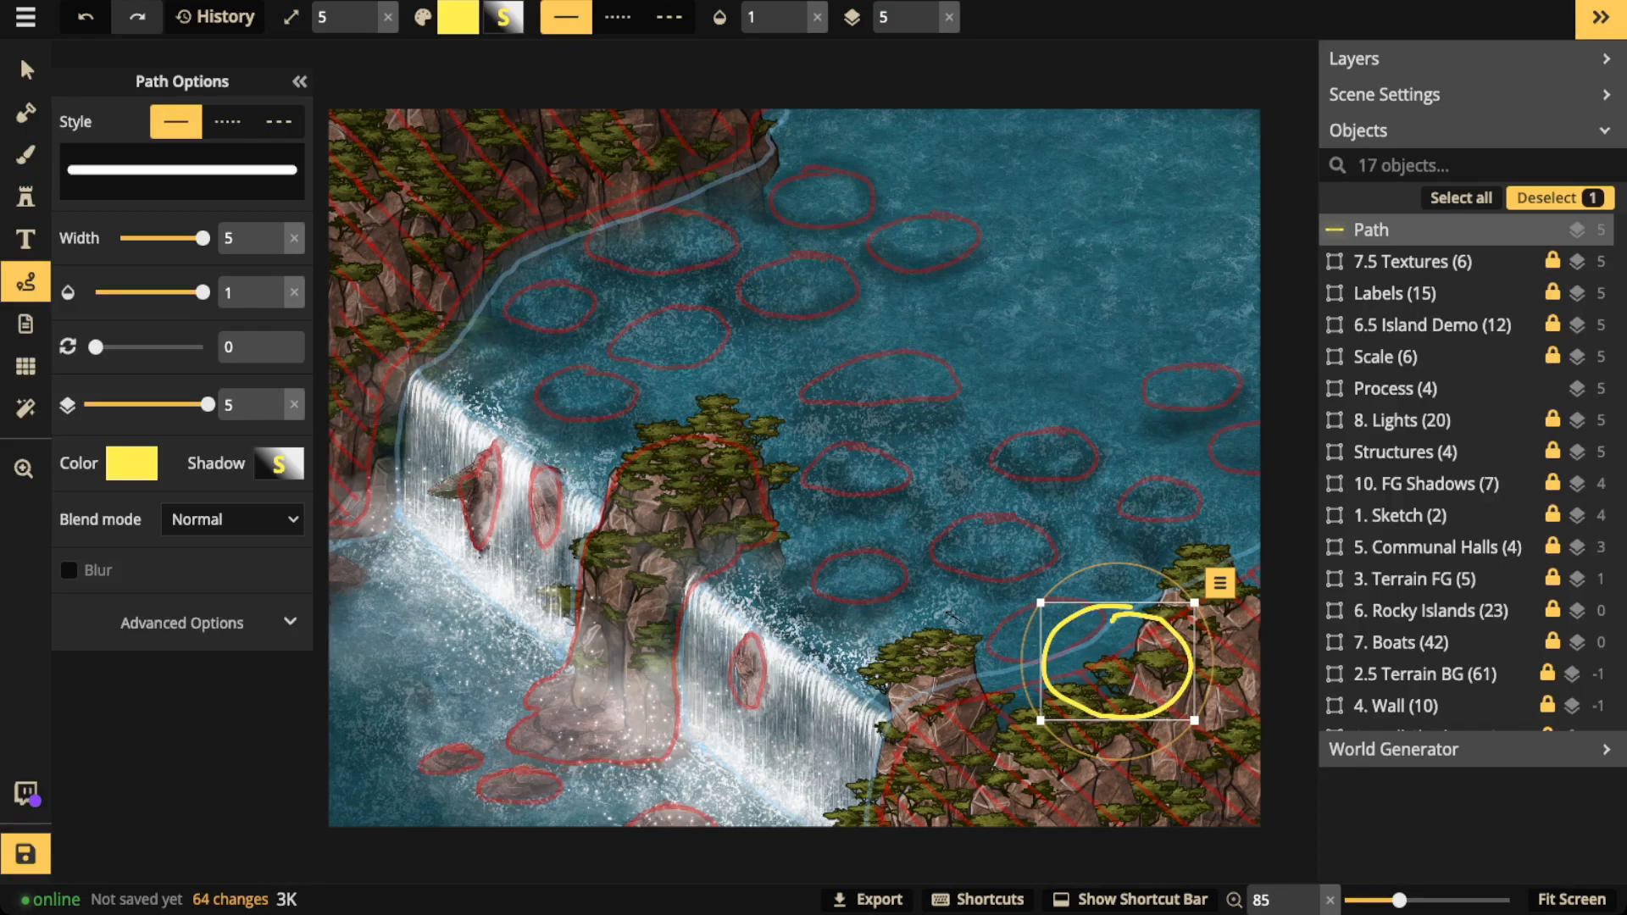
pyautogui.press('Delete')
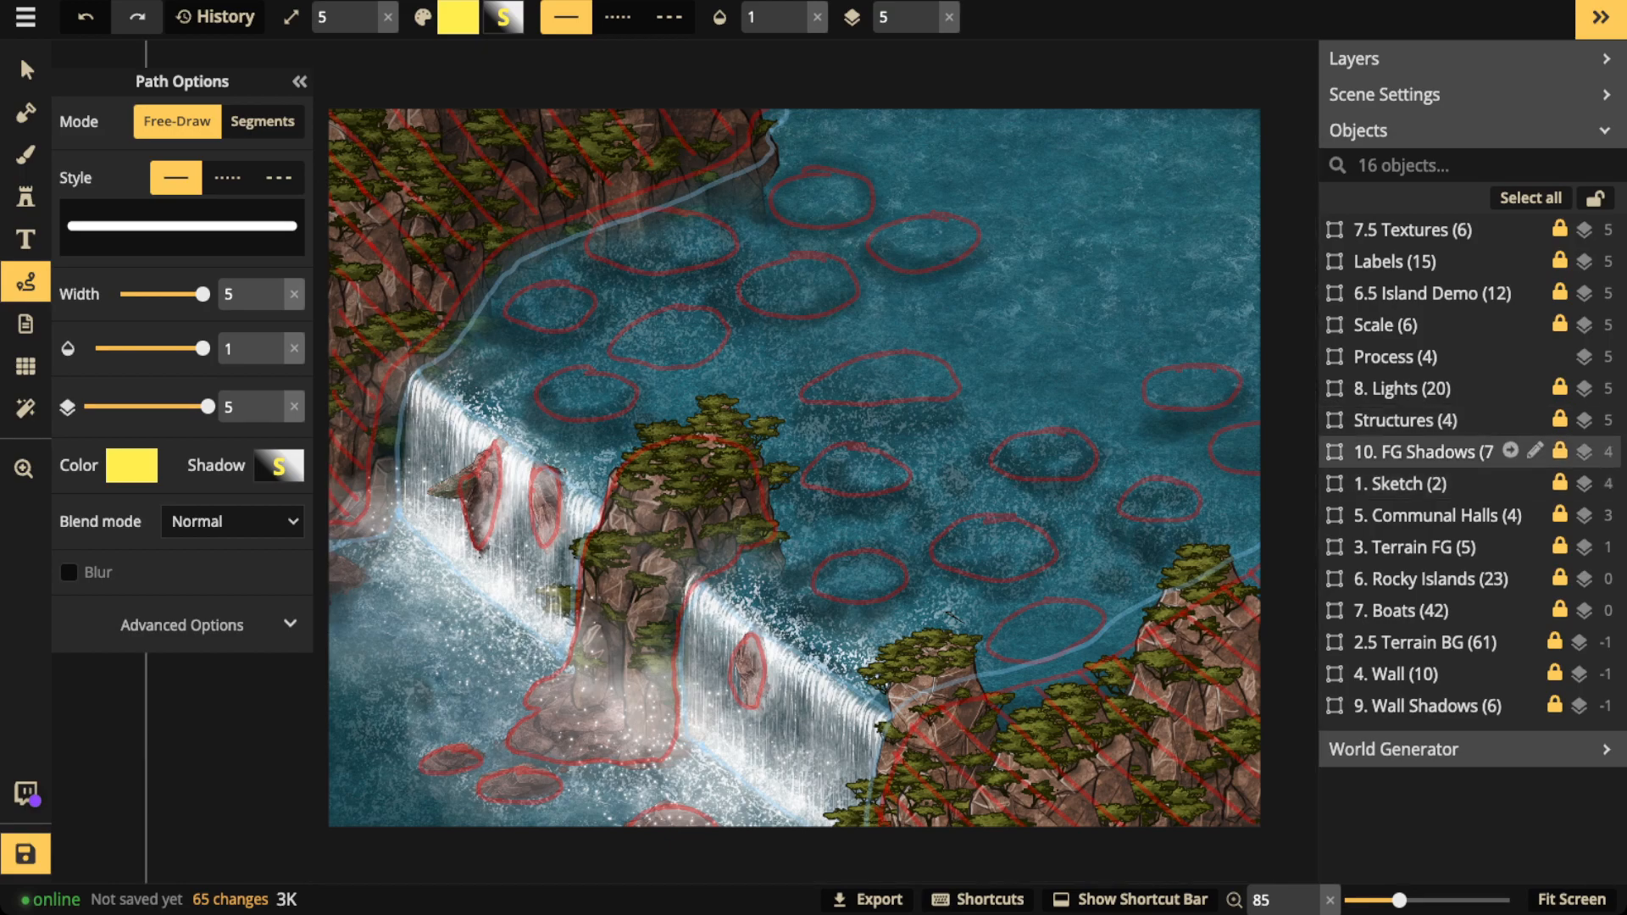
# Delete the 1. Sketch group from the map and return to object selection.
pyautogui.click(1400, 483)
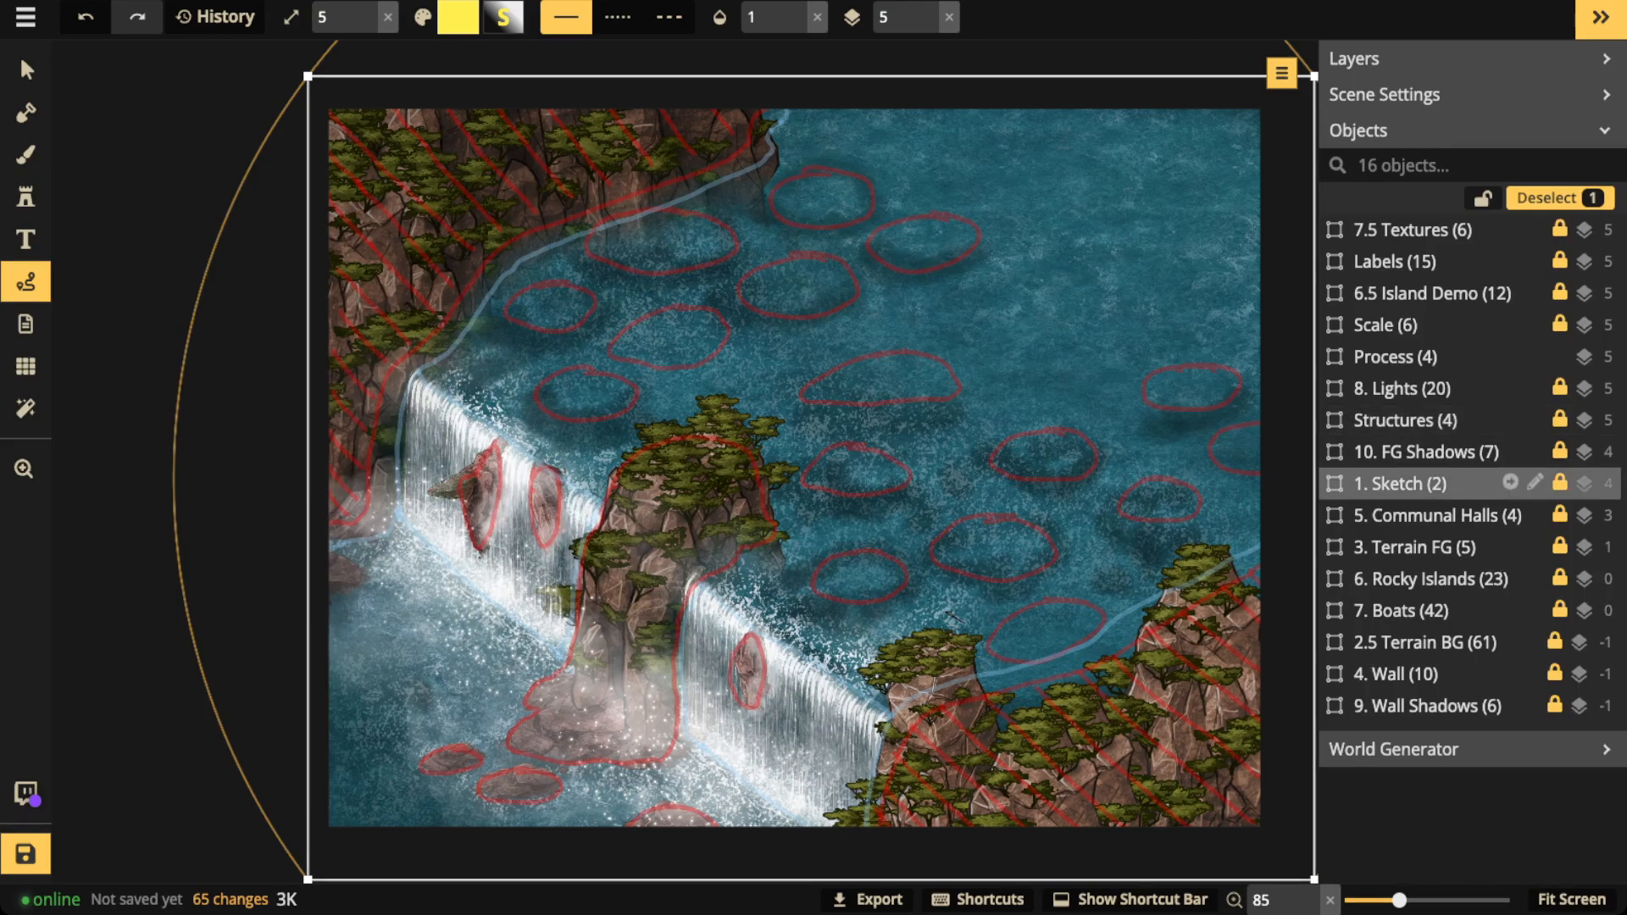
pyautogui.press('Delete')
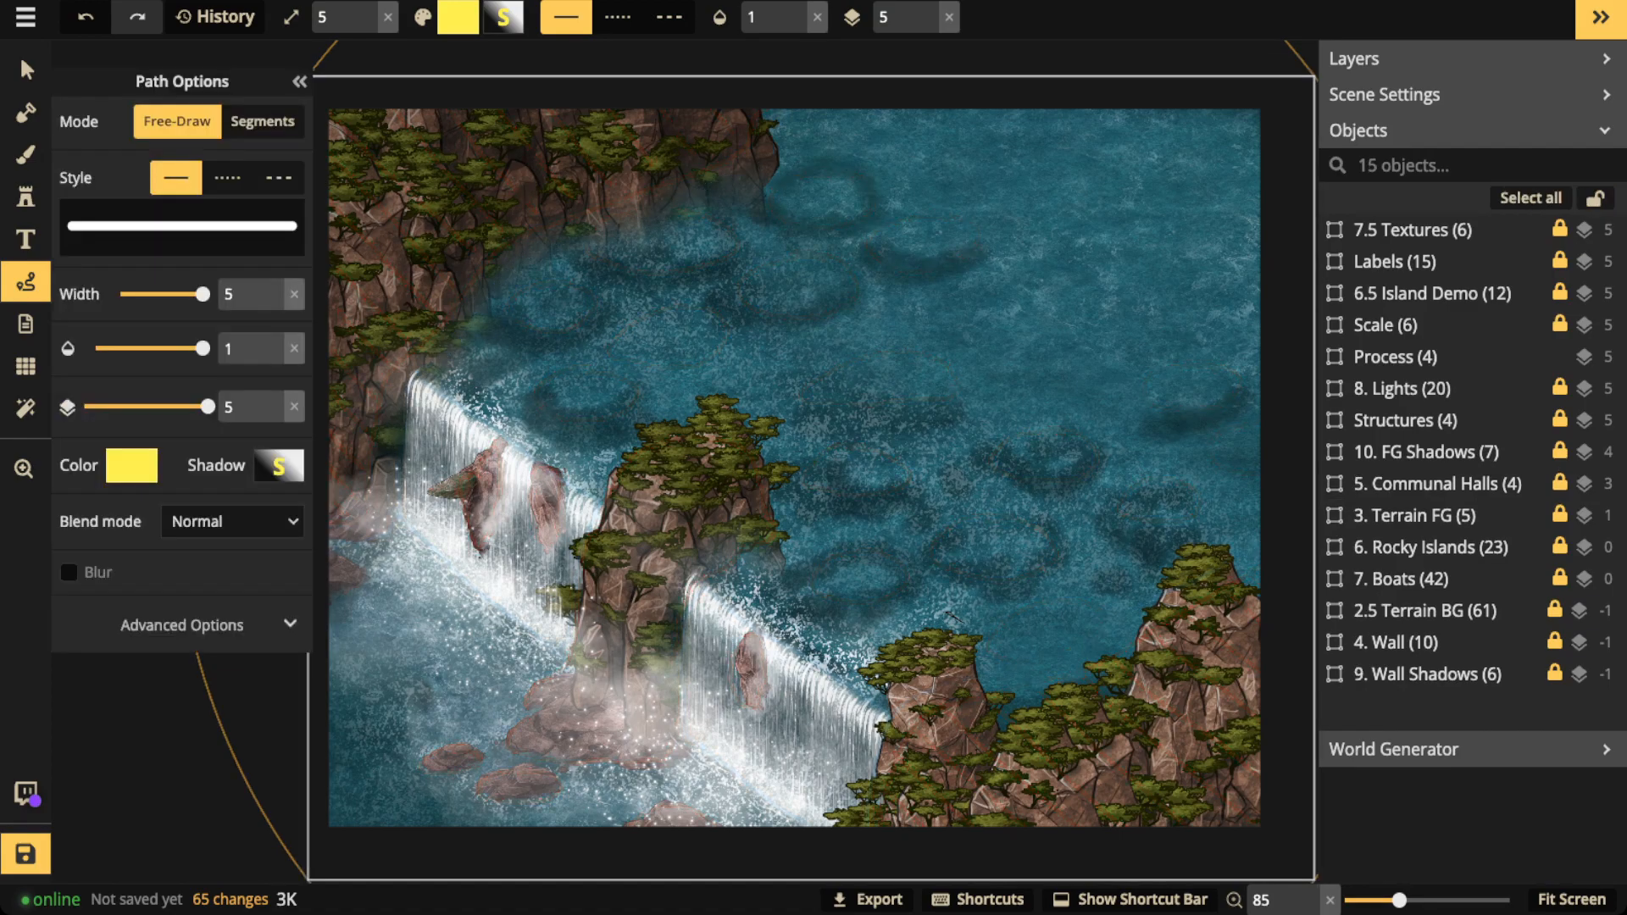
pyautogui.click(26, 69)
# Move the Process list from beside the canvas onto the map and undo the move.
pyautogui.scroll(-3, 743, 421)
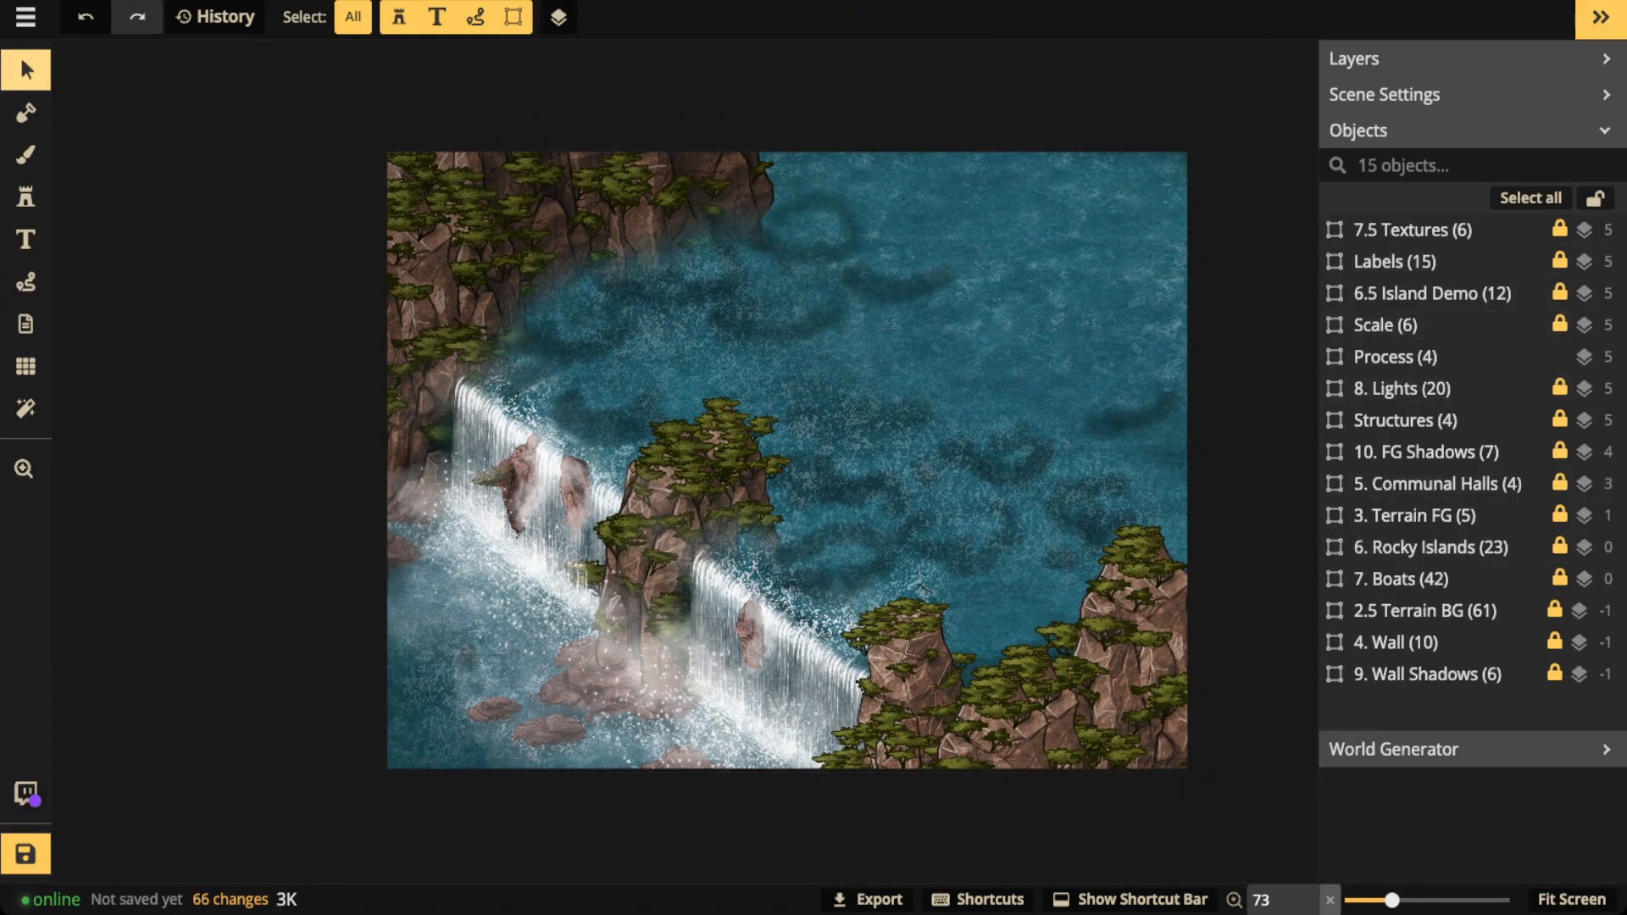
pyautogui.click(225, 424)
pyautogui.moveTo(225, 424); pyautogui.dragTo(638, 424)
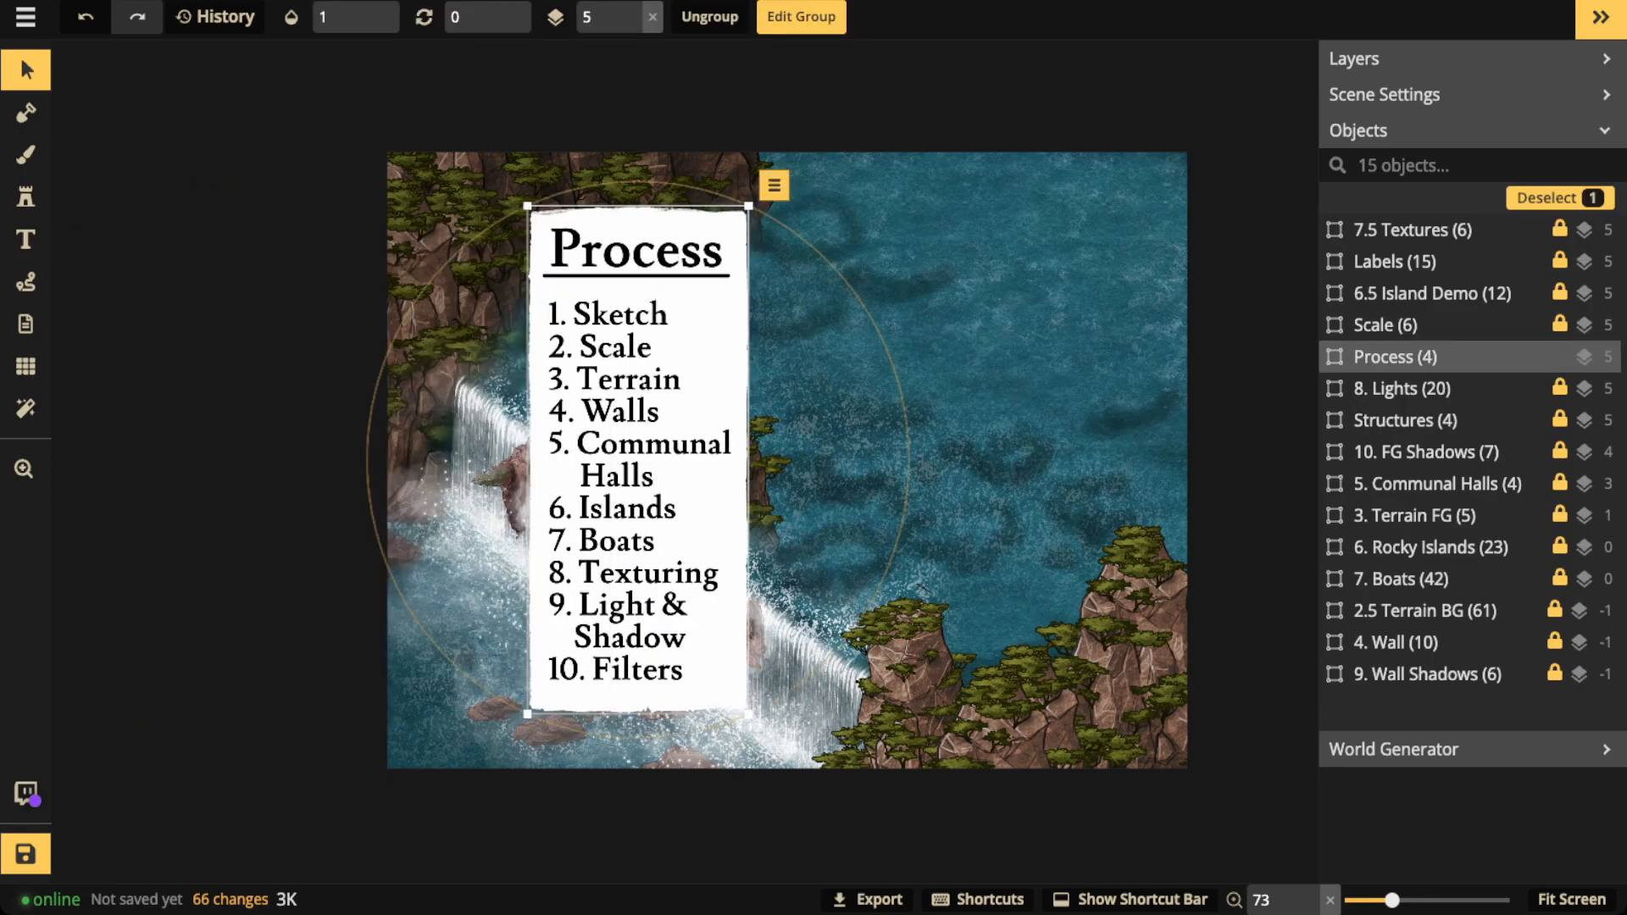
pyautogui.hotkey('ctrl', 'z')
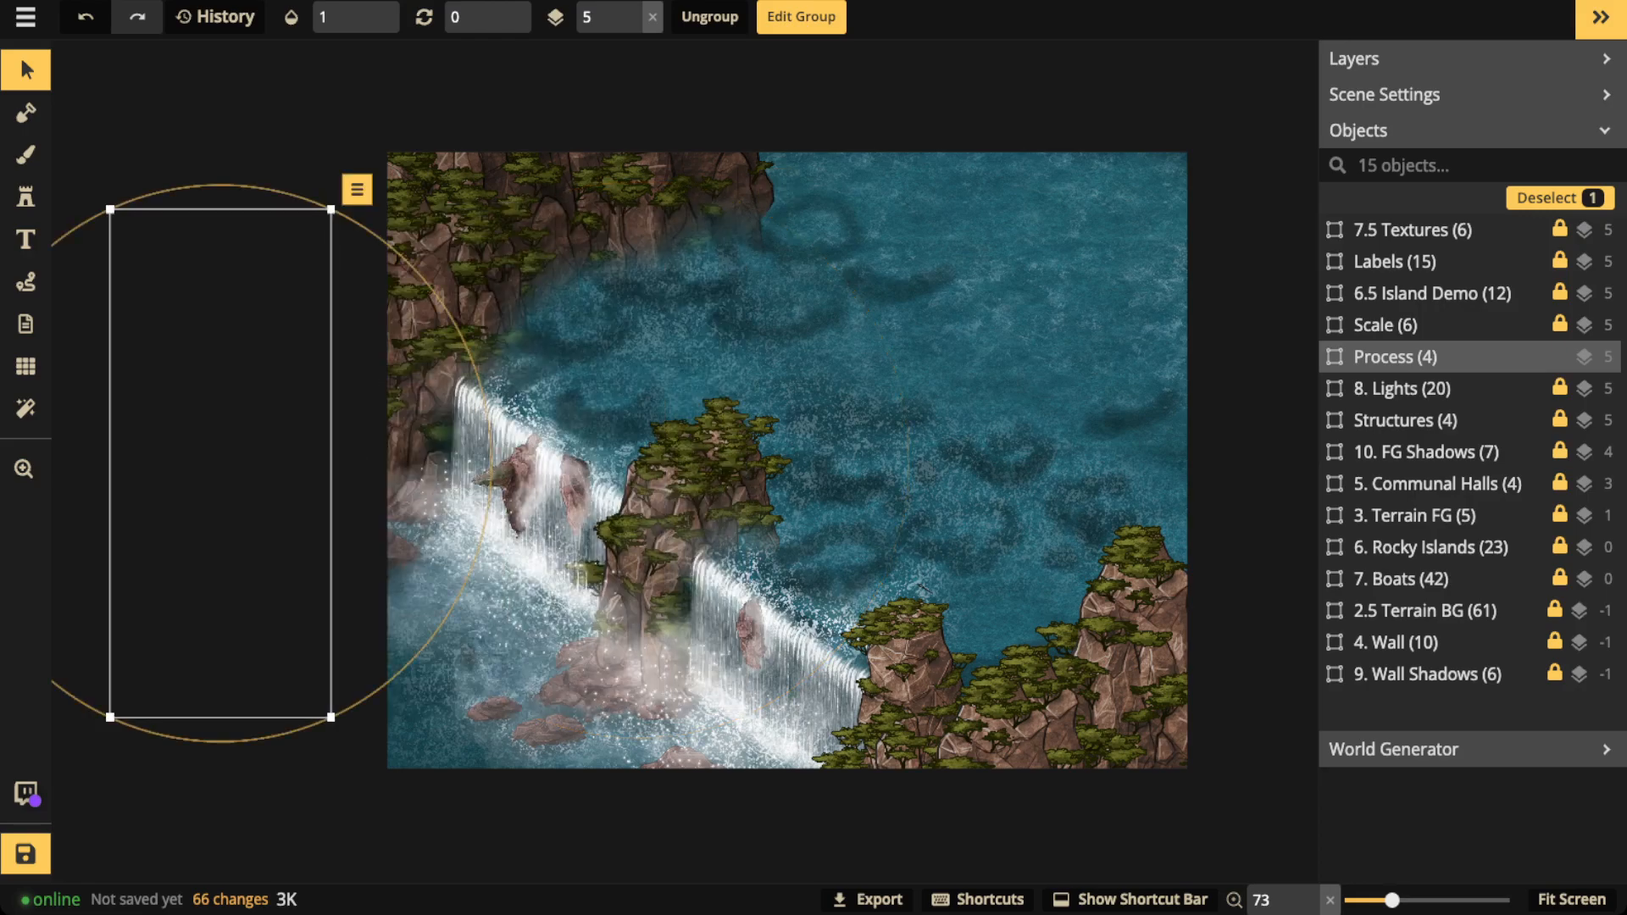
# Set the opacity of the Scale group to 1.
pyautogui.click(1407, 325)
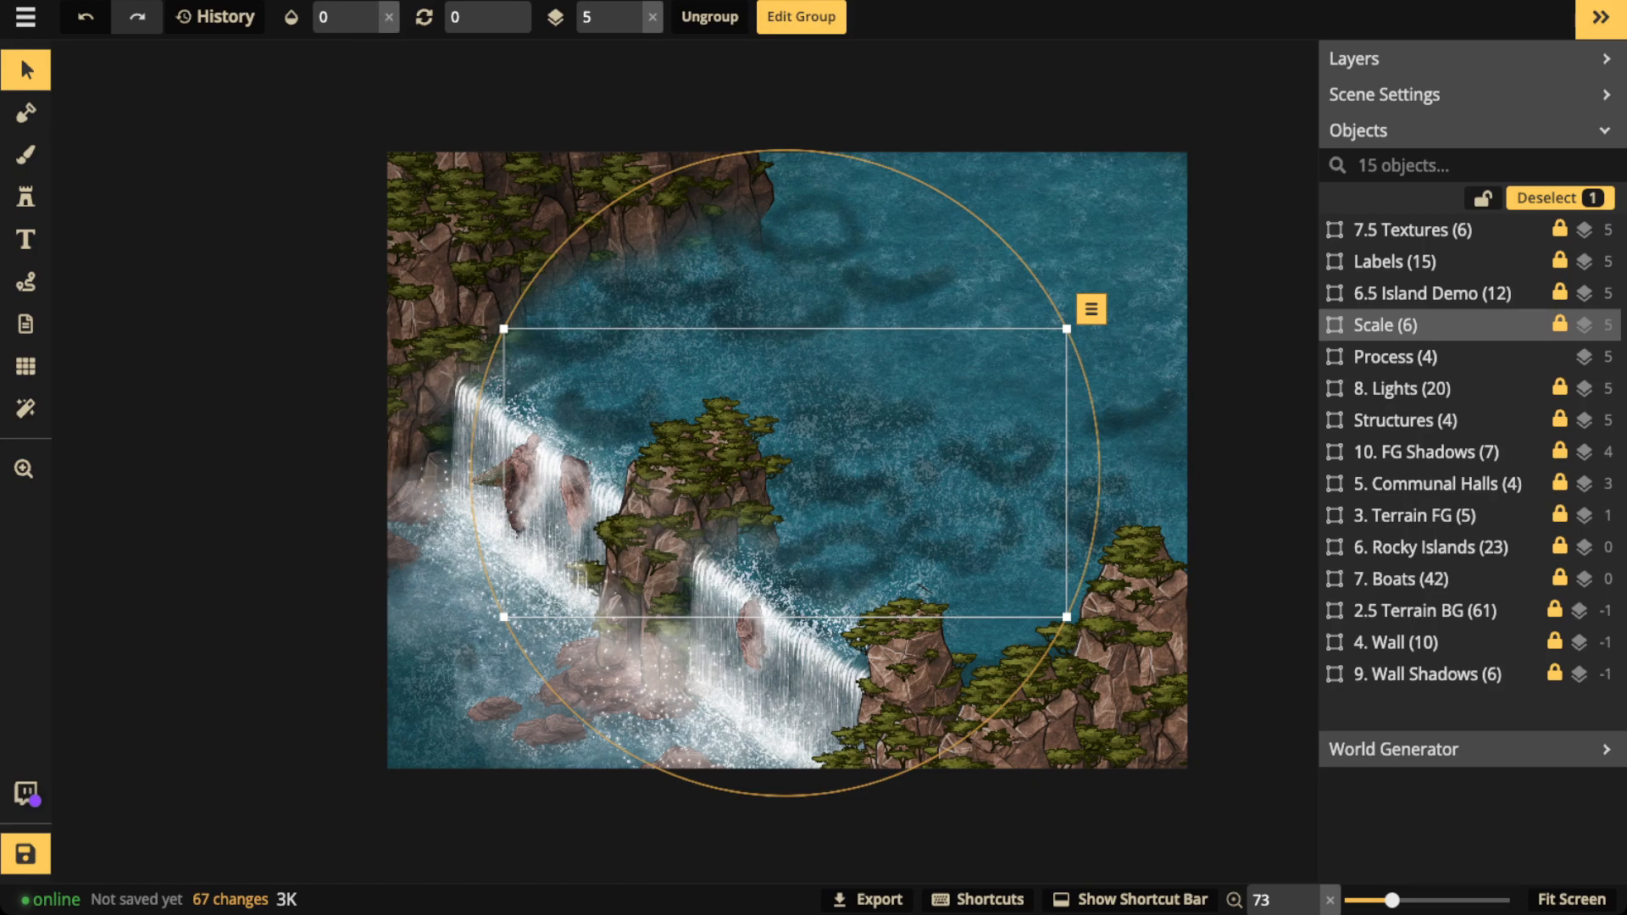
pyautogui.click(389, 17)
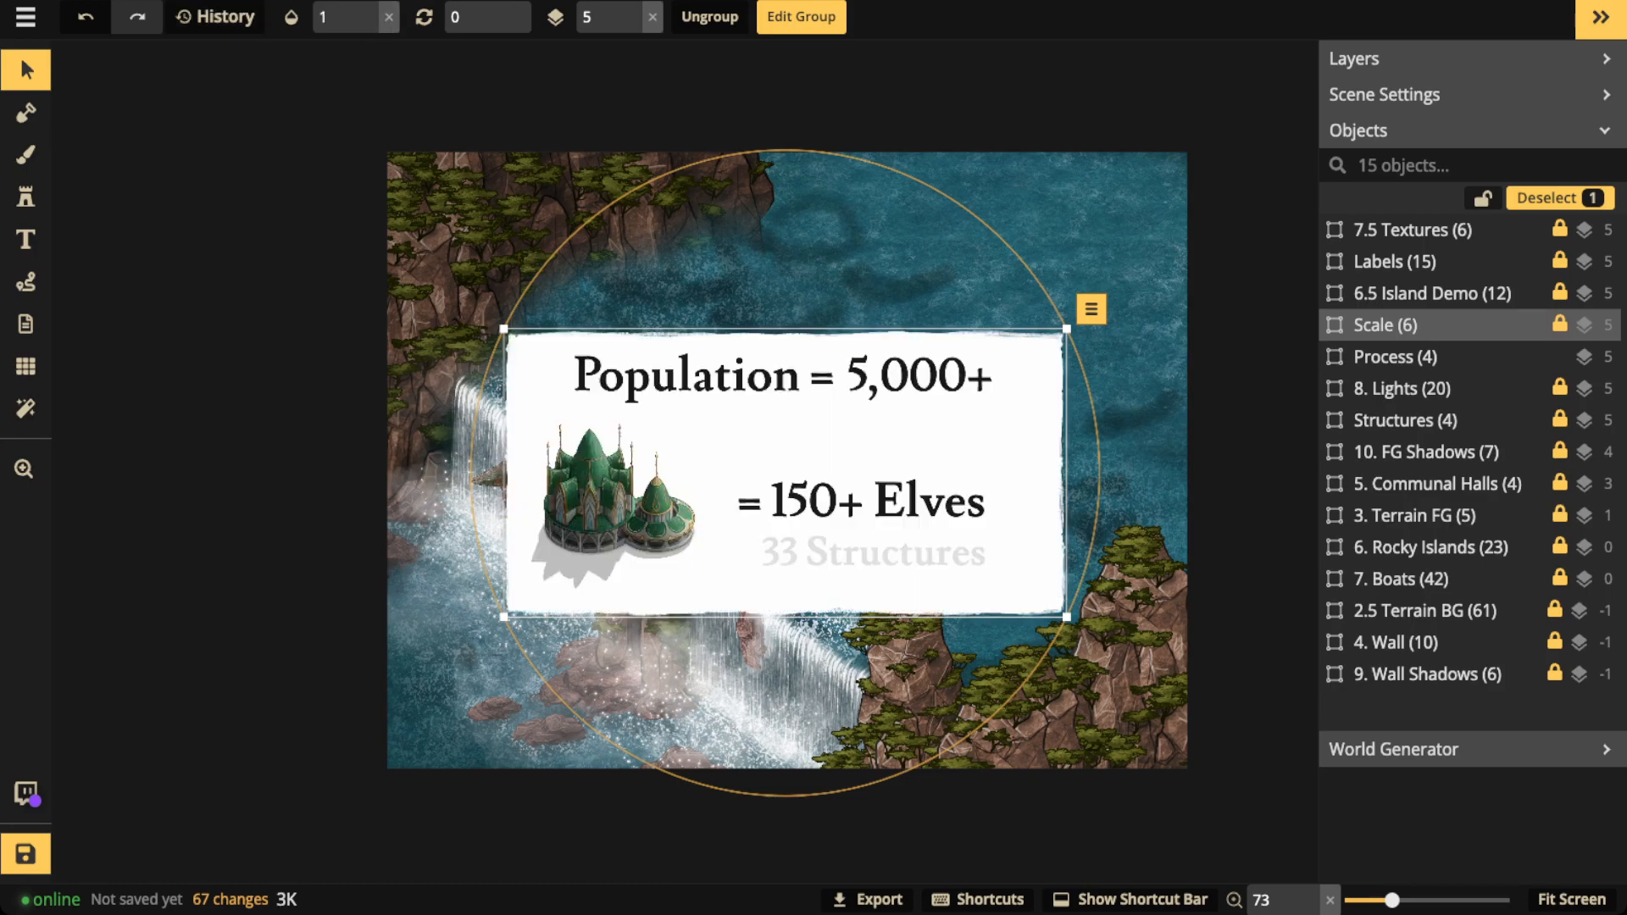
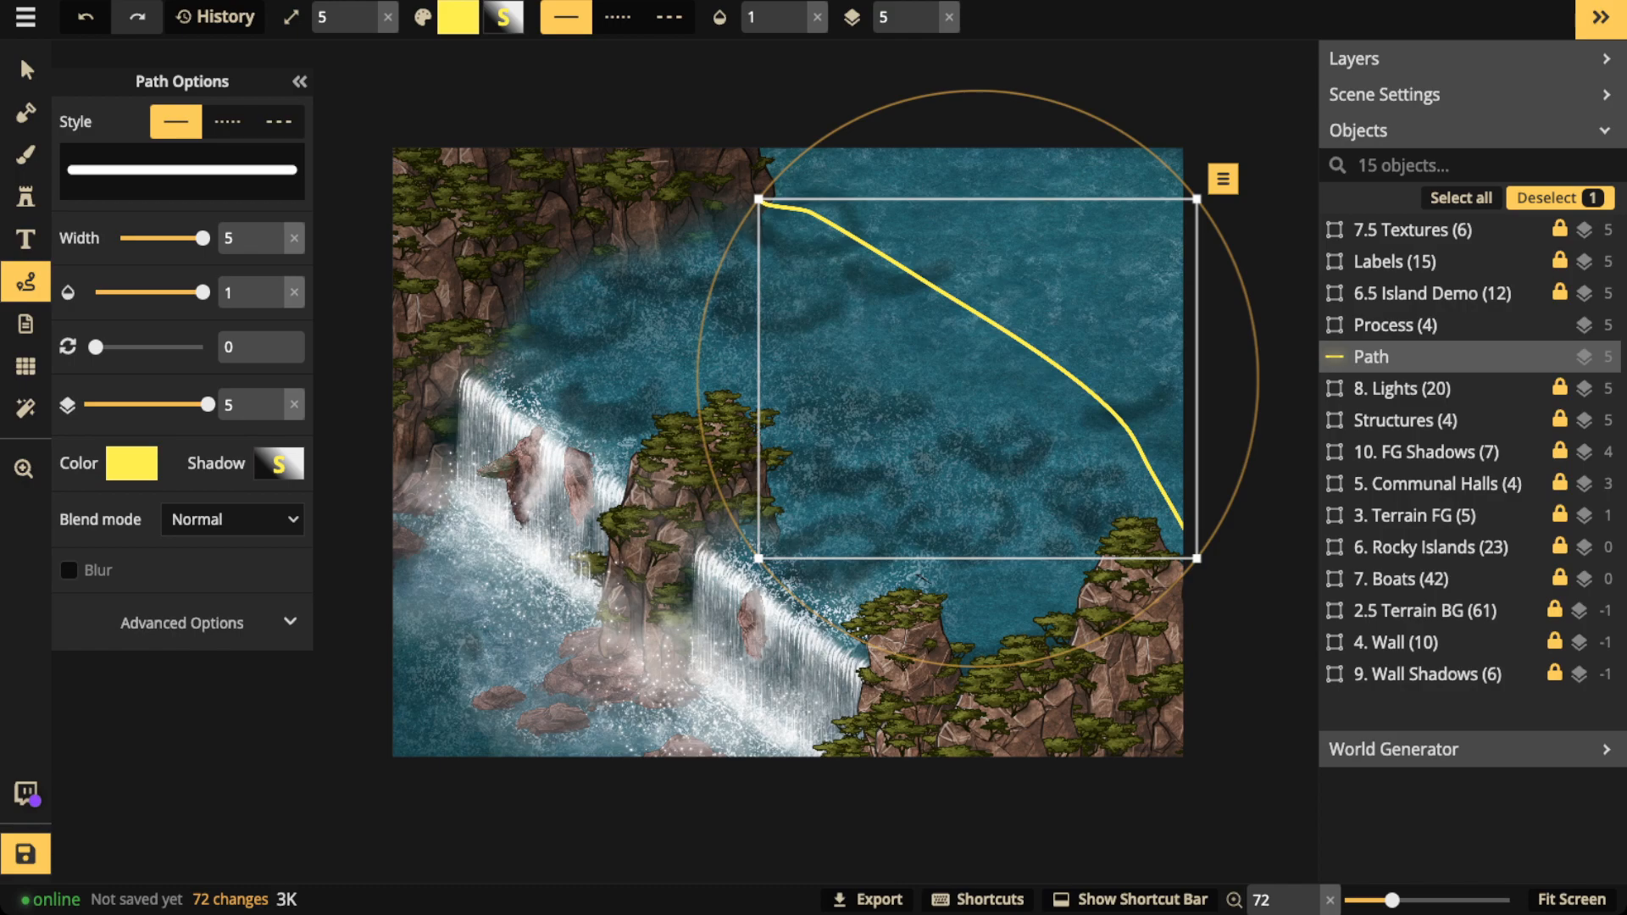
# Delete the yellow path across the water and set the opacity of the 4. Wall group to 1.
pyautogui.press('Delete')
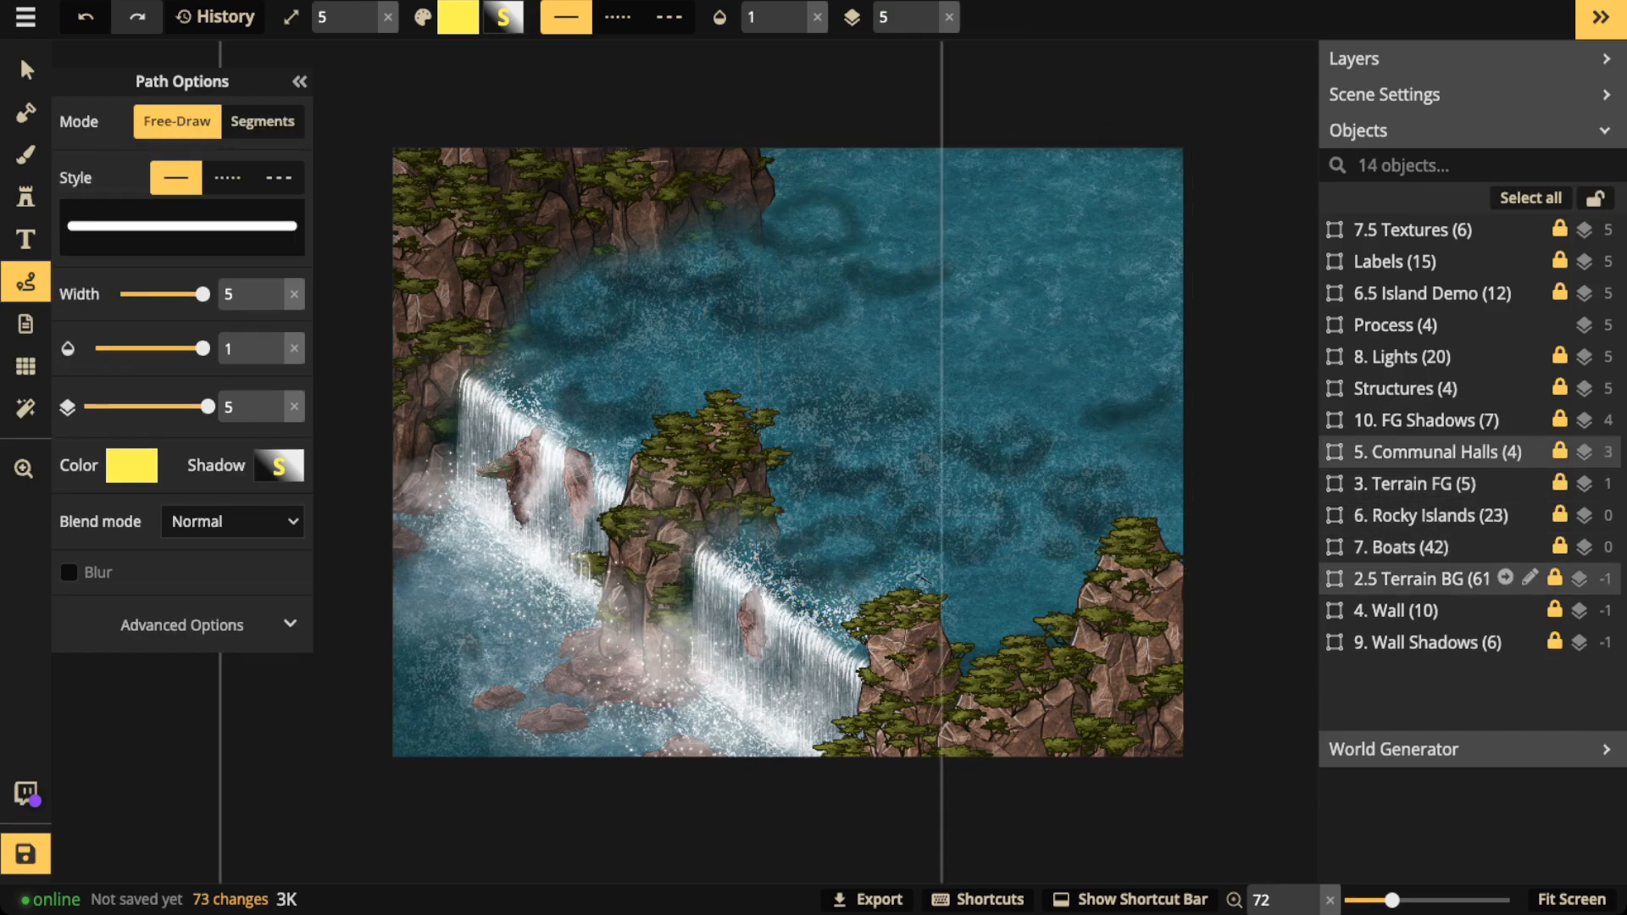
pyautogui.click(1407, 611)
pyautogui.click(387, 16)
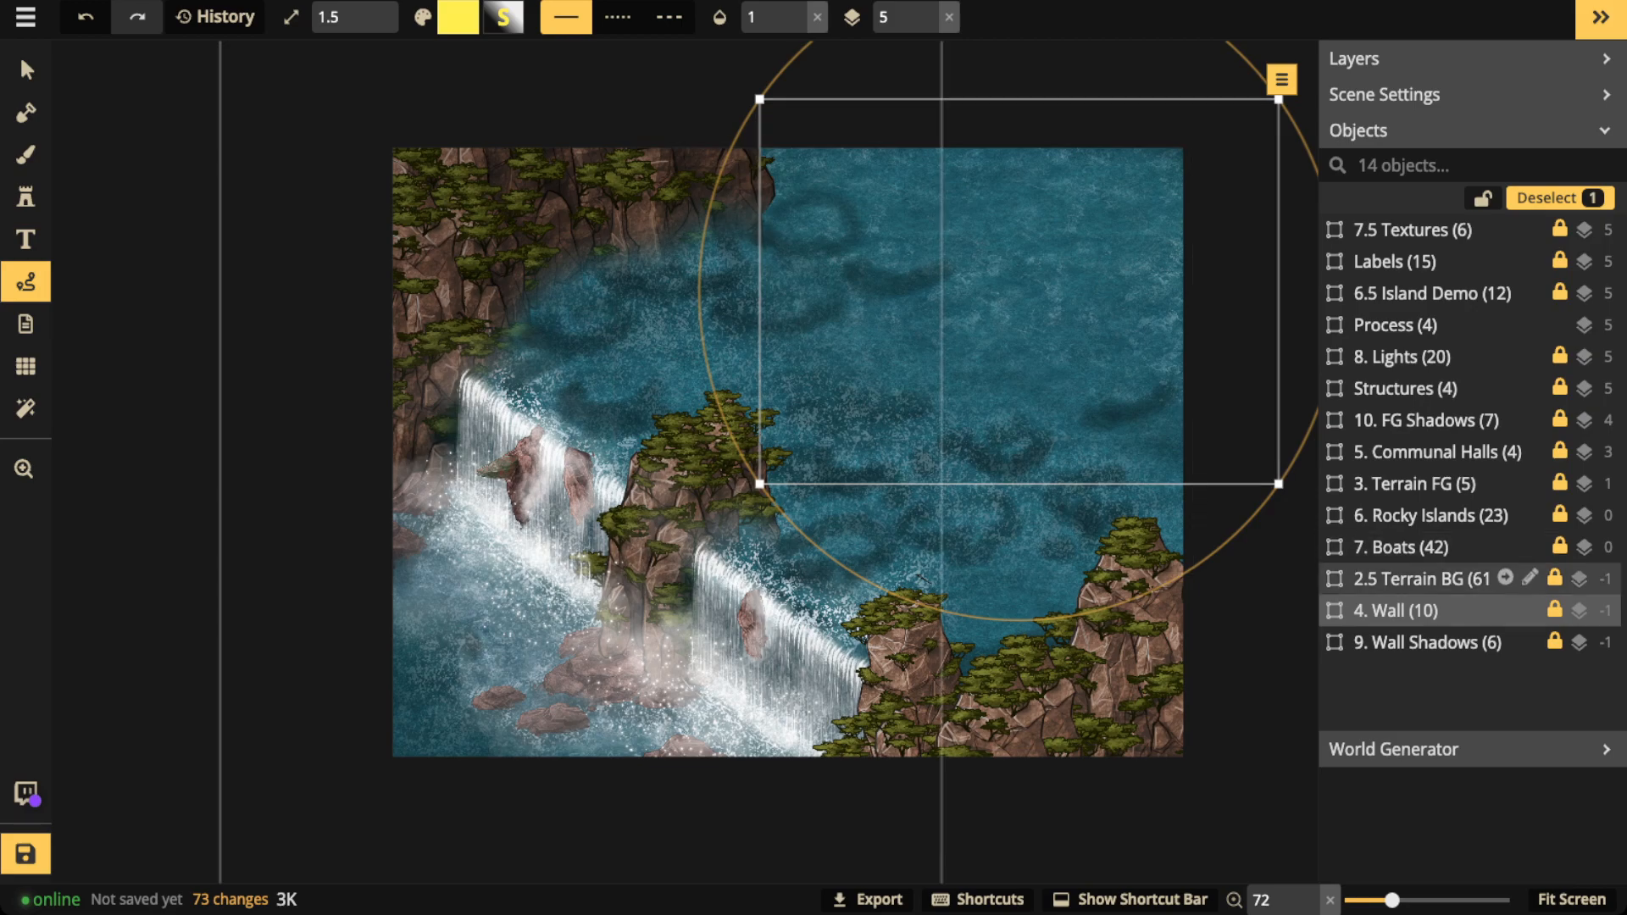
pyautogui.click(26, 70)
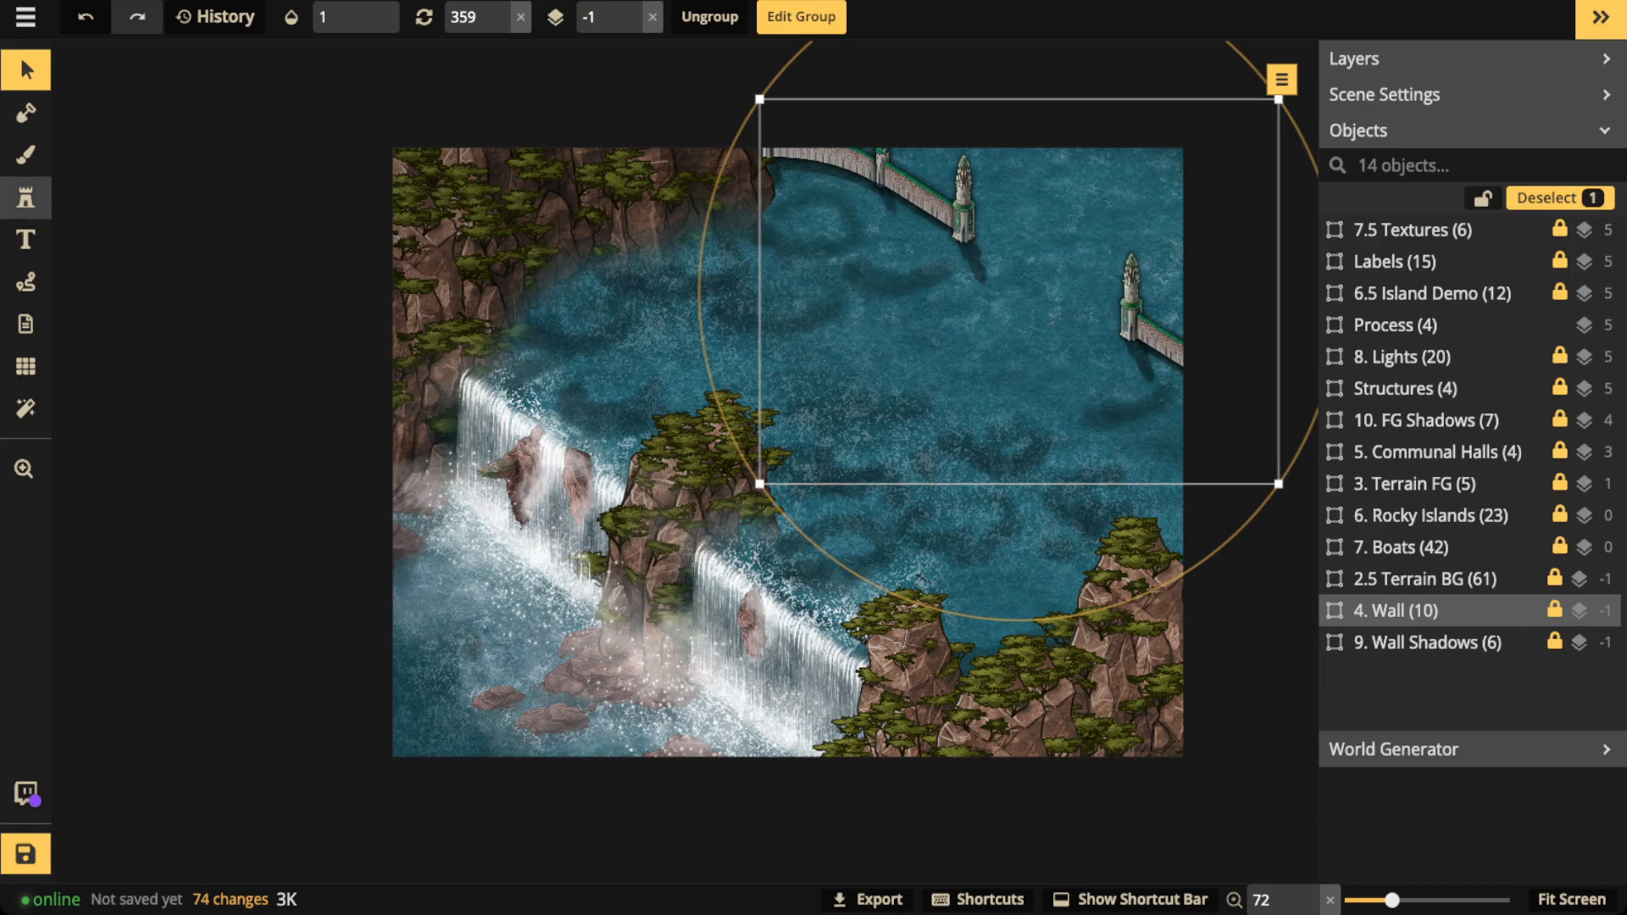
# Examine the Elves (HD) stamps in the Fantasy Regional HD catalog with all assets expanded, and return to object selection.
pyautogui.click(25, 198)
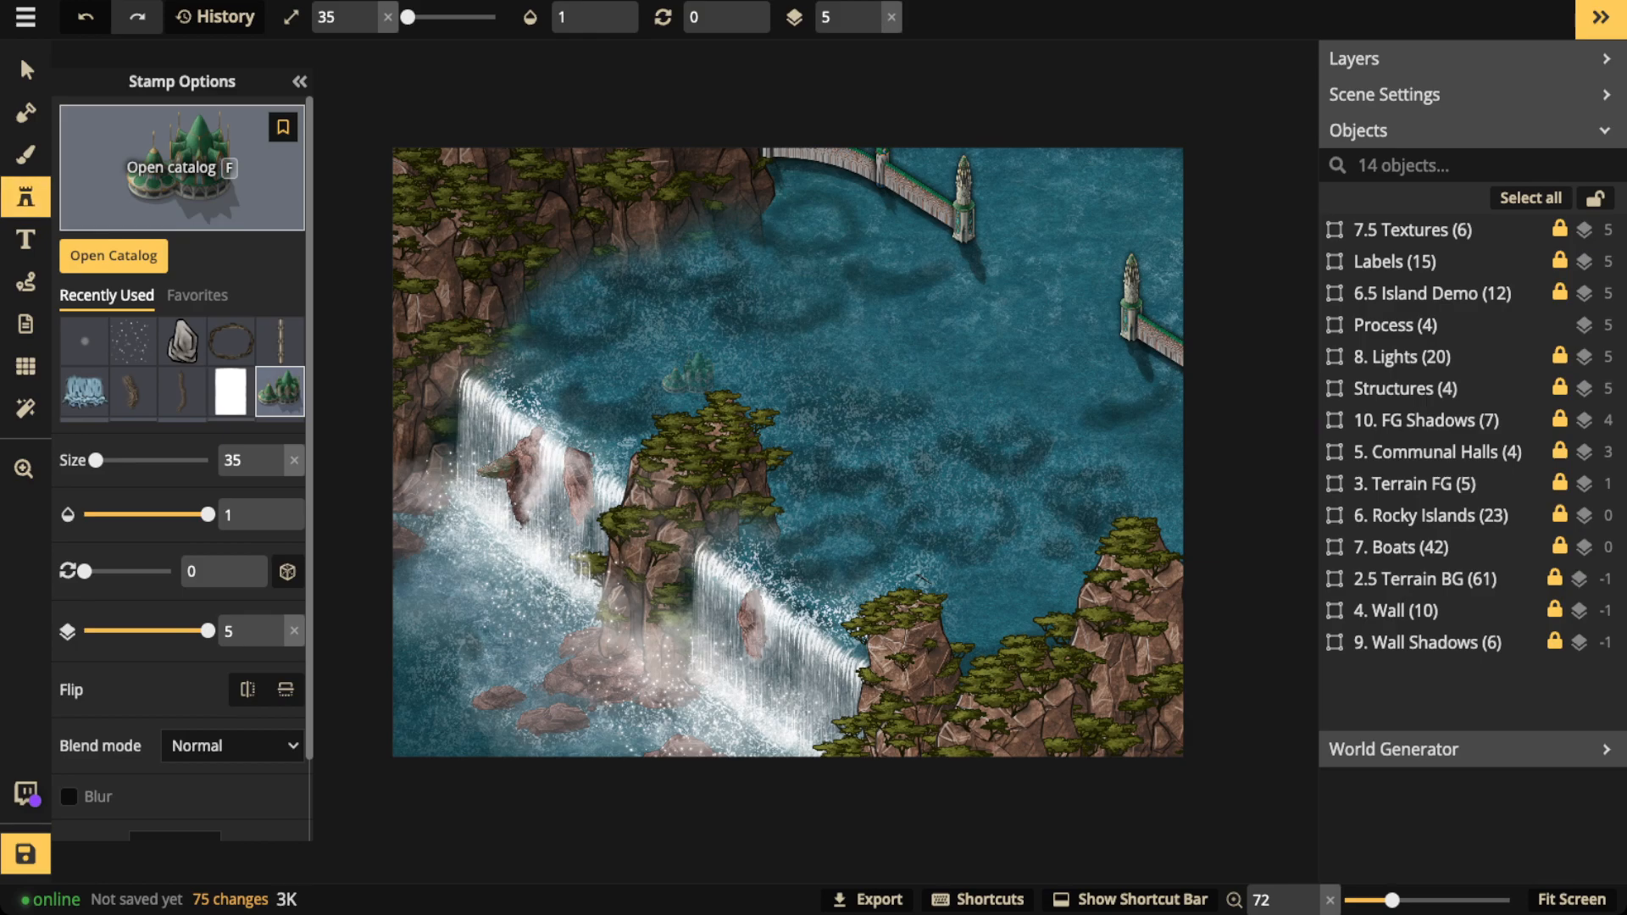
pyautogui.click(181, 170)
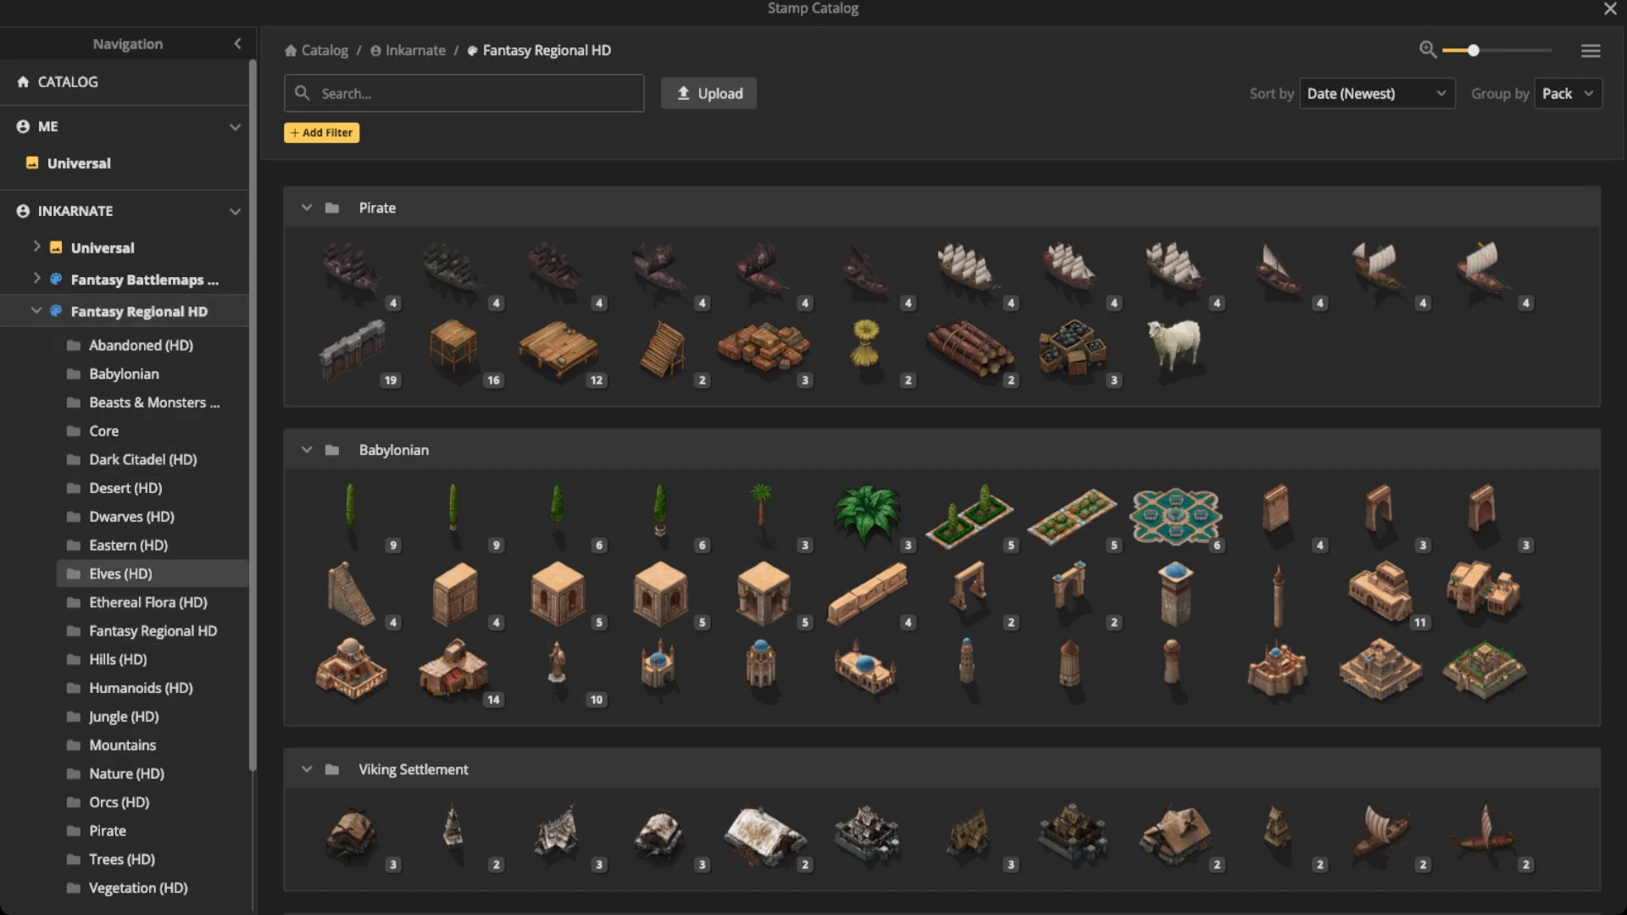
pyautogui.click(120, 574)
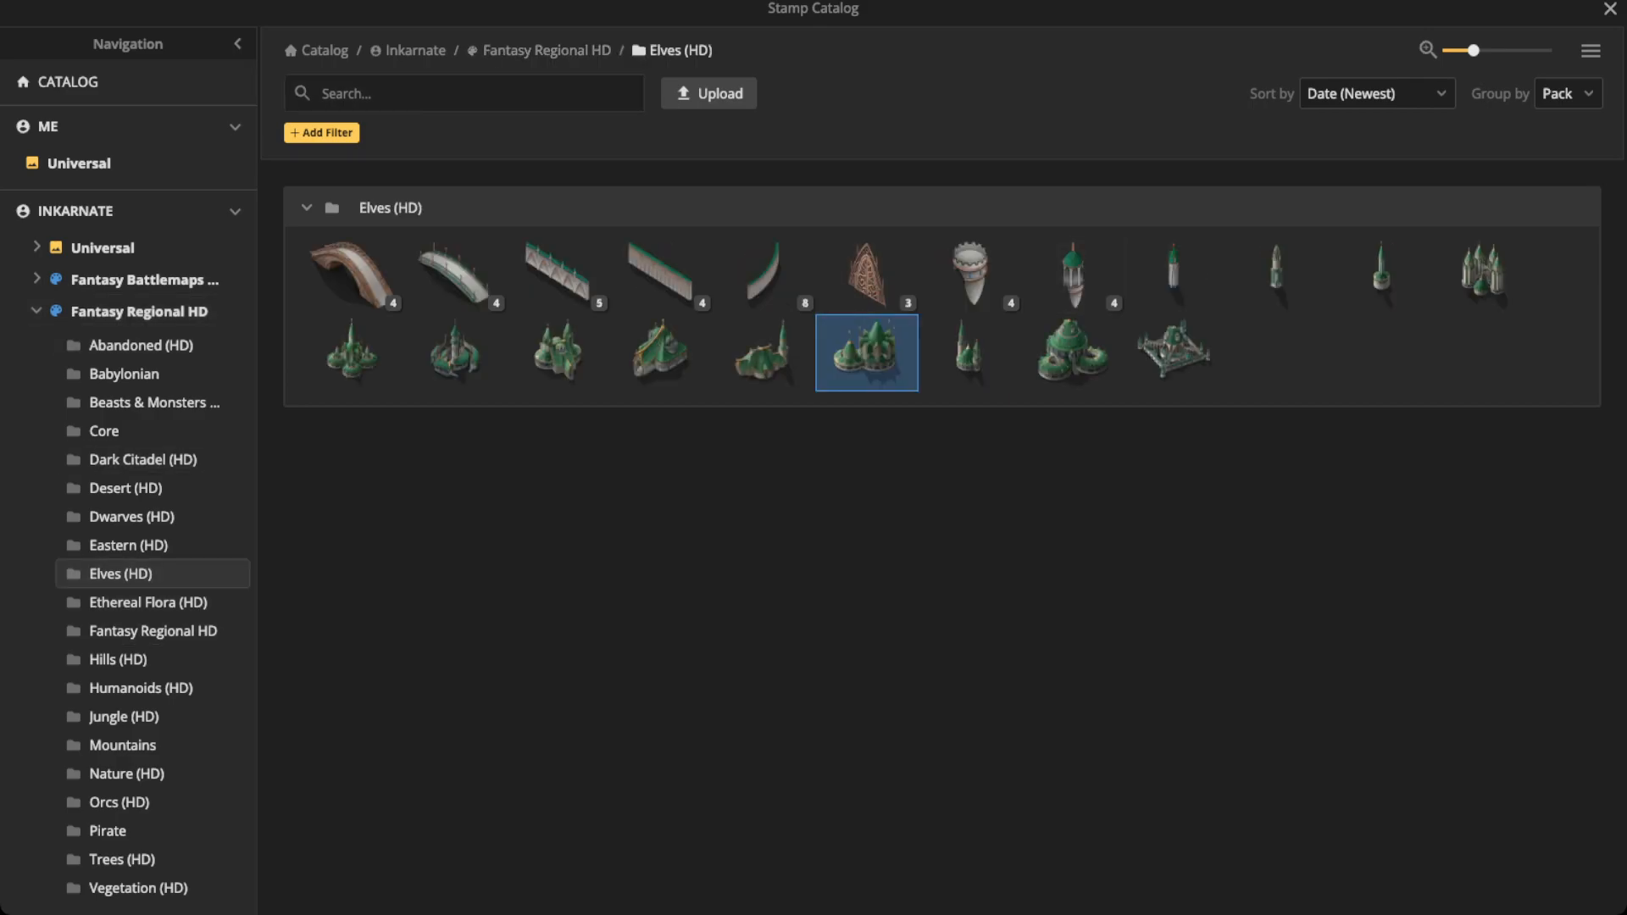
pyautogui.click(1591, 50)
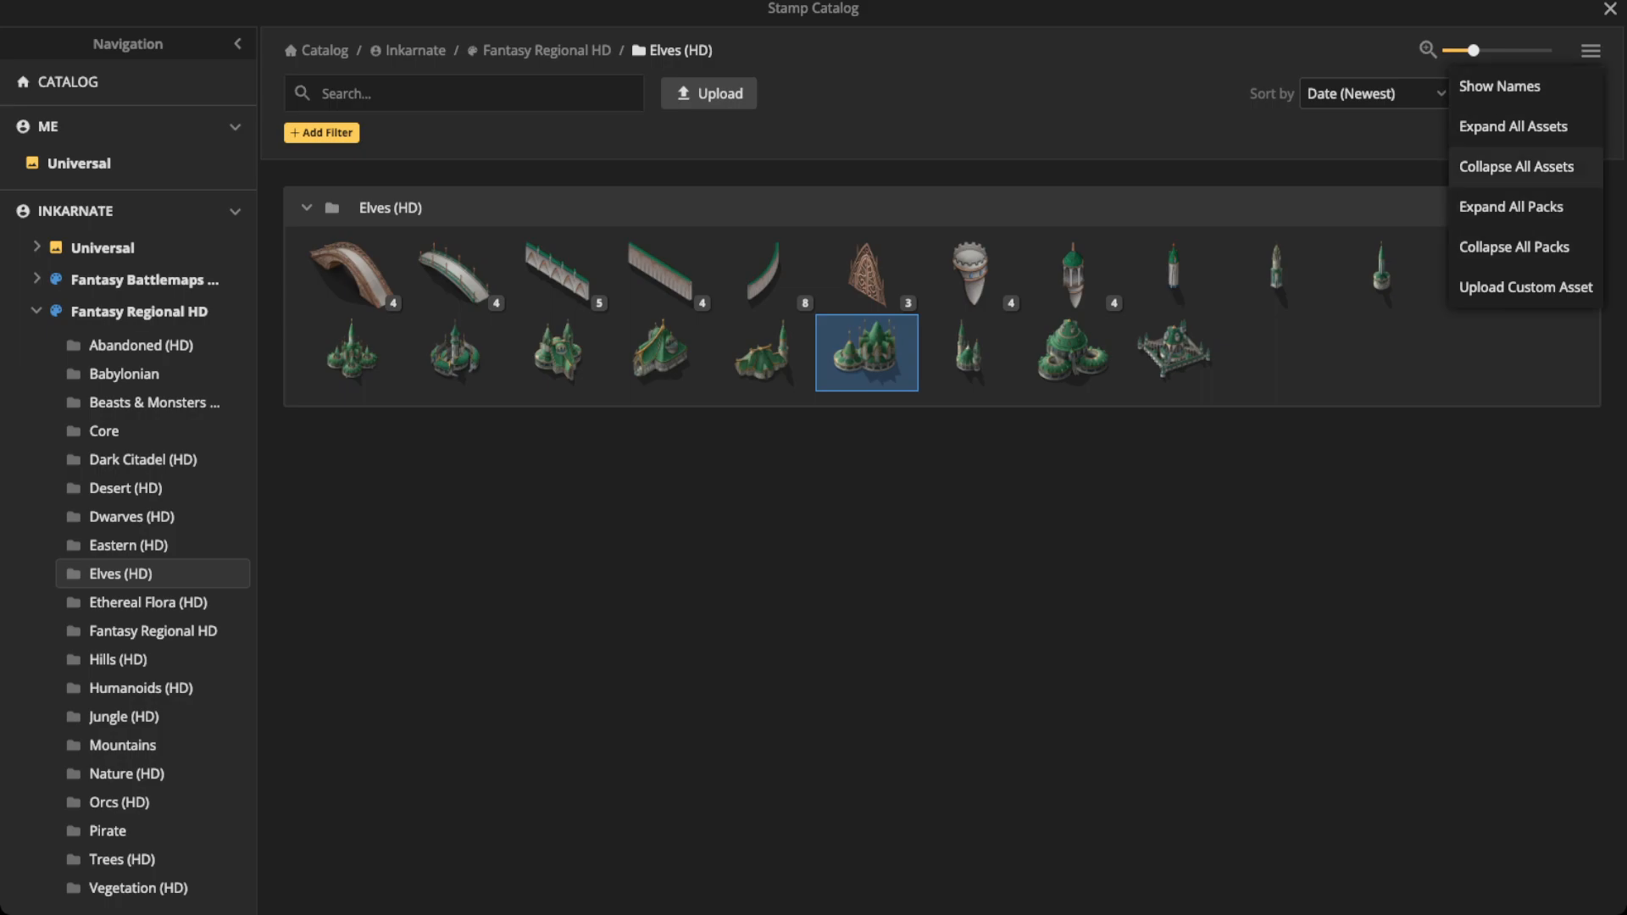
pyautogui.click(1513, 126)
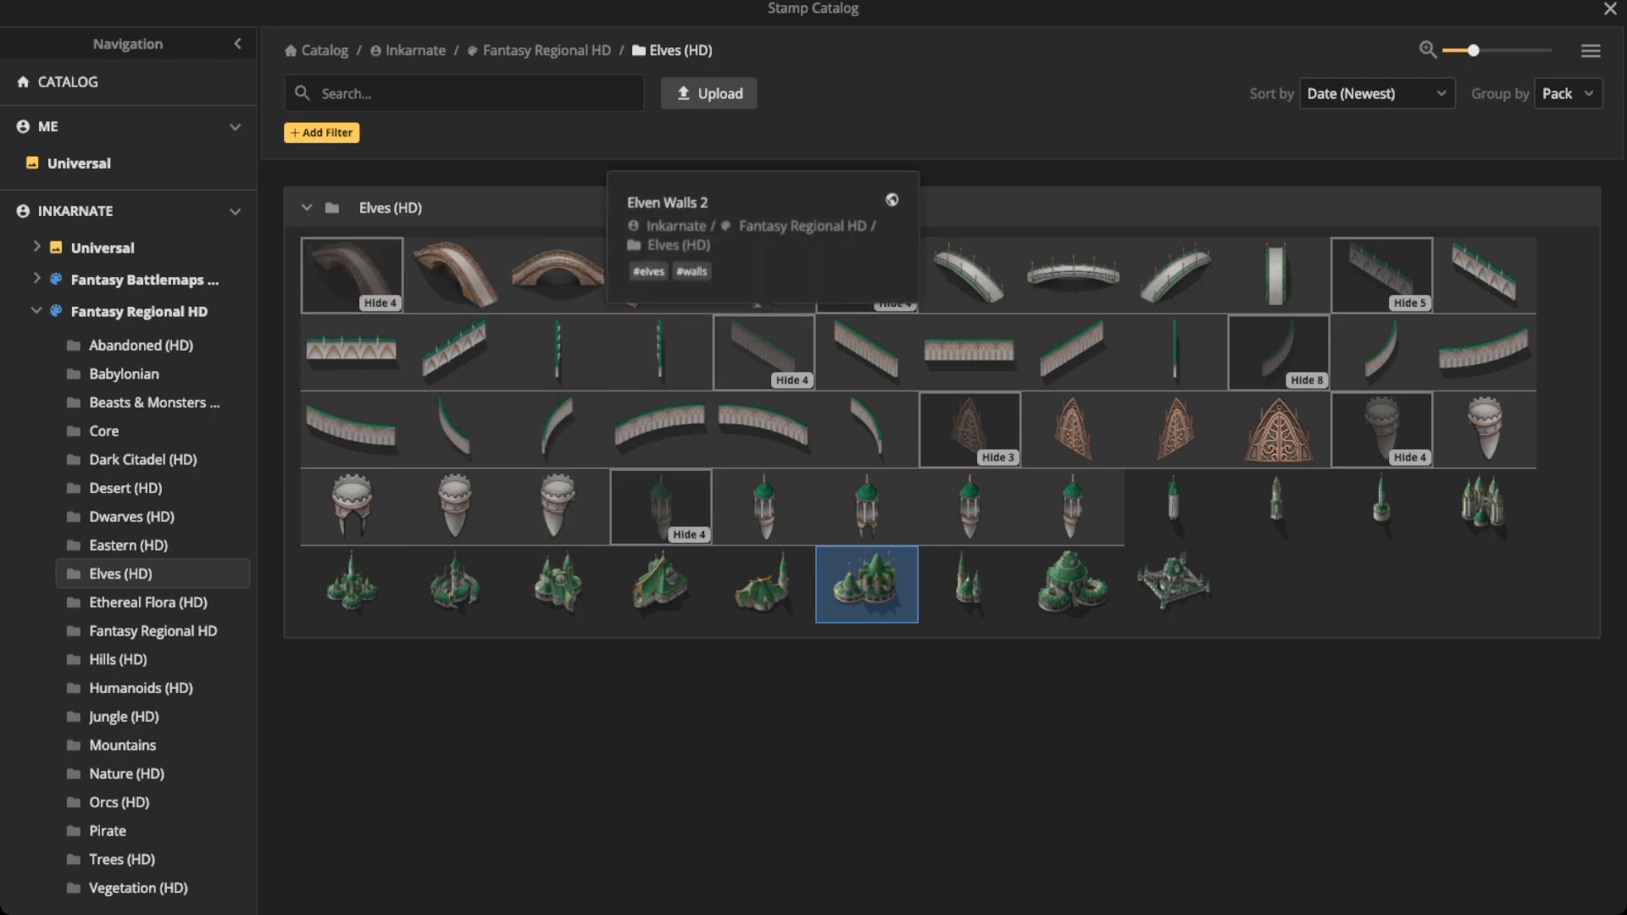
pyautogui.click(1610, 9)
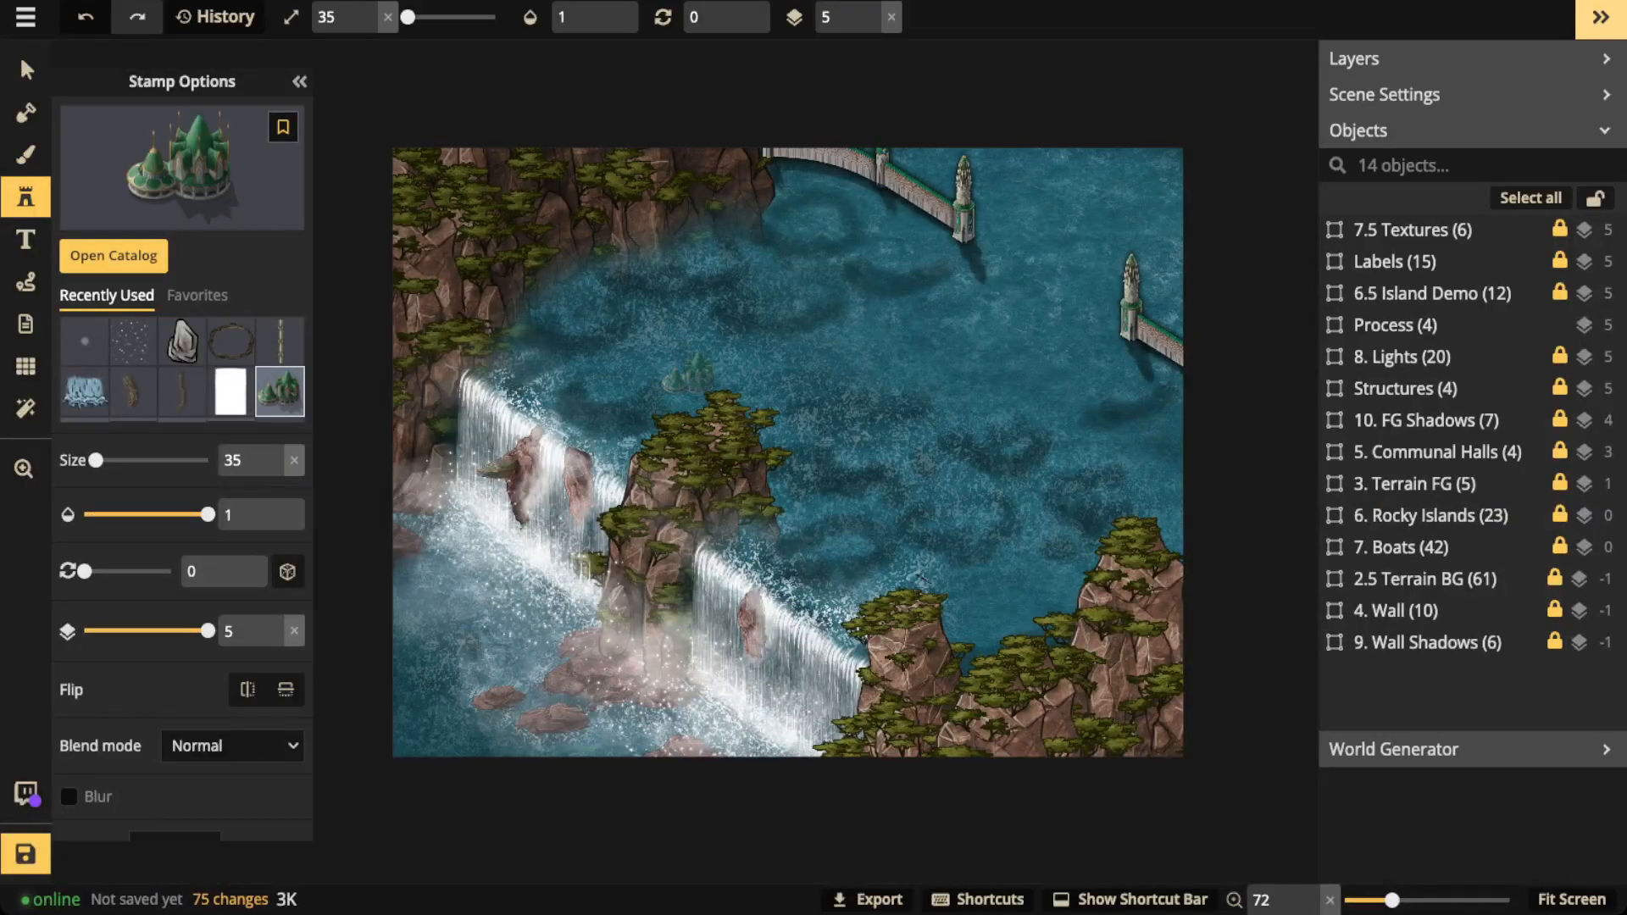
pyautogui.click(27, 69)
# Circle the gap between the two wall towers with a yellow free-draw path and remove the circle.
pyautogui.scroll(5, 978, 231)
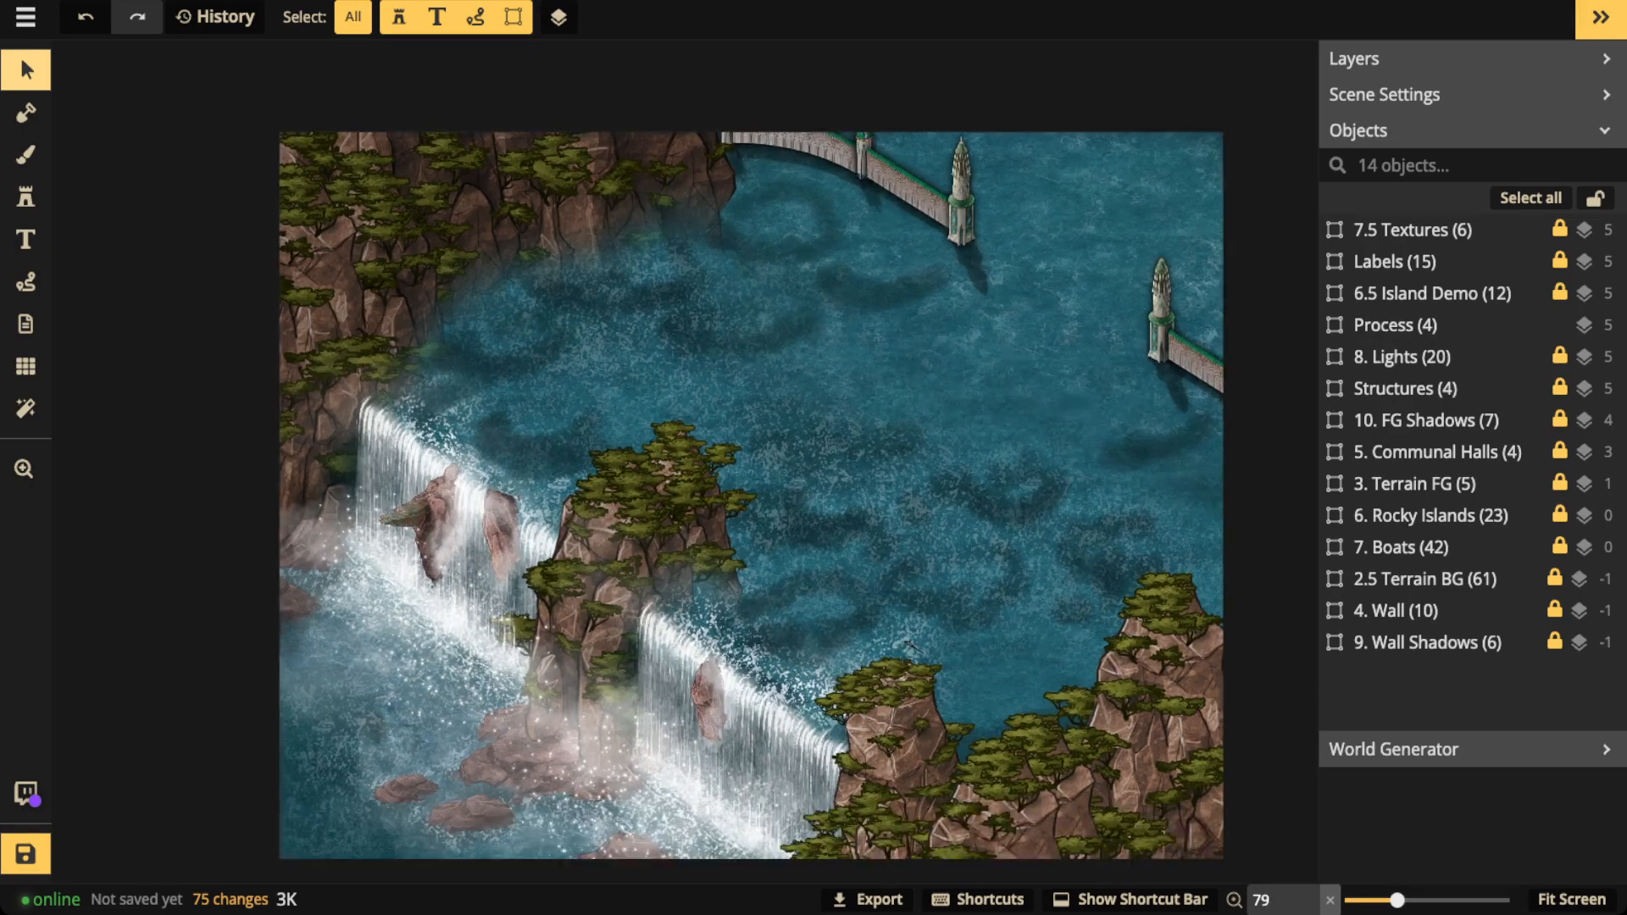
pyautogui.scroll(5, 978, 231)
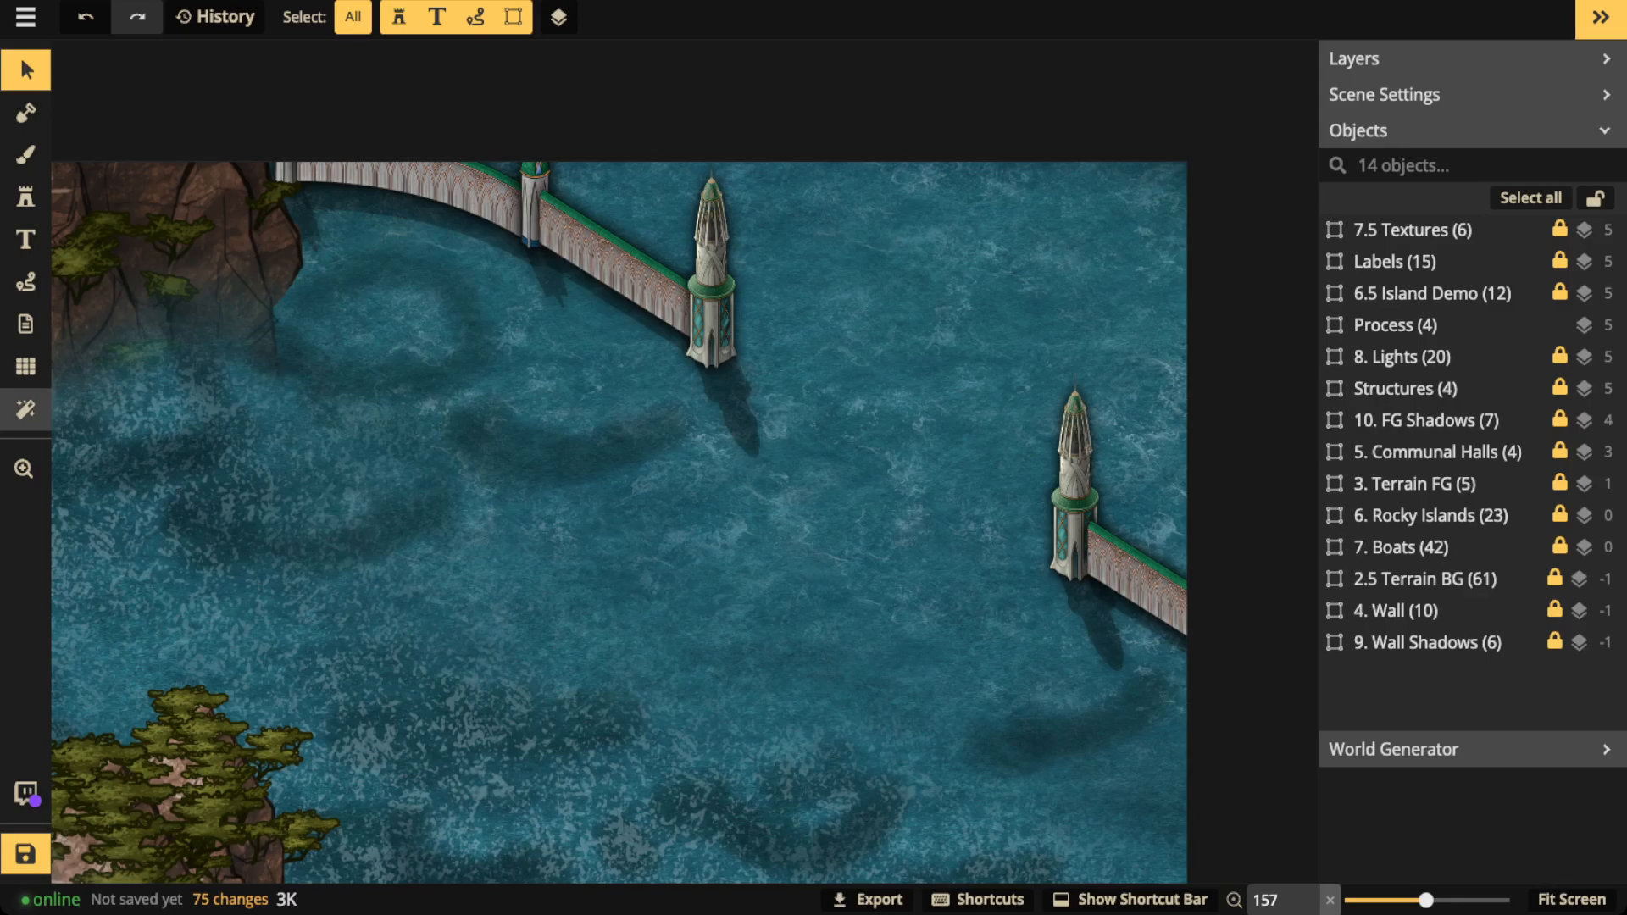
pyautogui.click(26, 409)
pyautogui.click(25, 282)
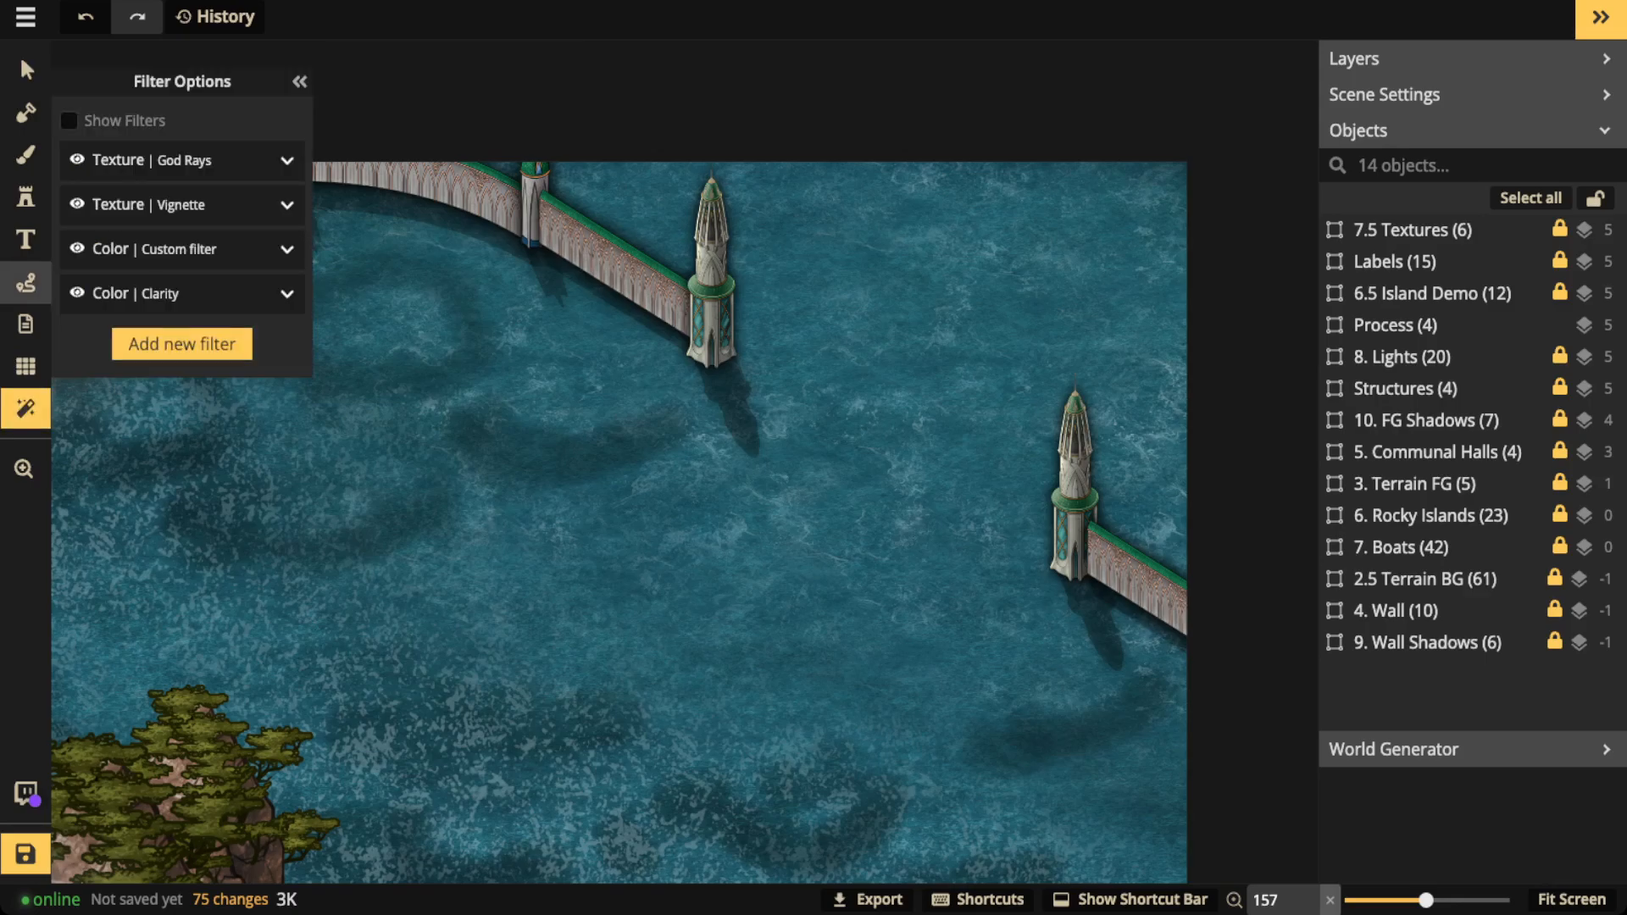
pyautogui.moveTo(847, 348)
pyautogui.mouseDown()
pyautogui.moveTo(759, 366)
pyautogui.moveTo(901, 591)
pyautogui.moveTo(837, 345)
pyautogui.mouseUp()
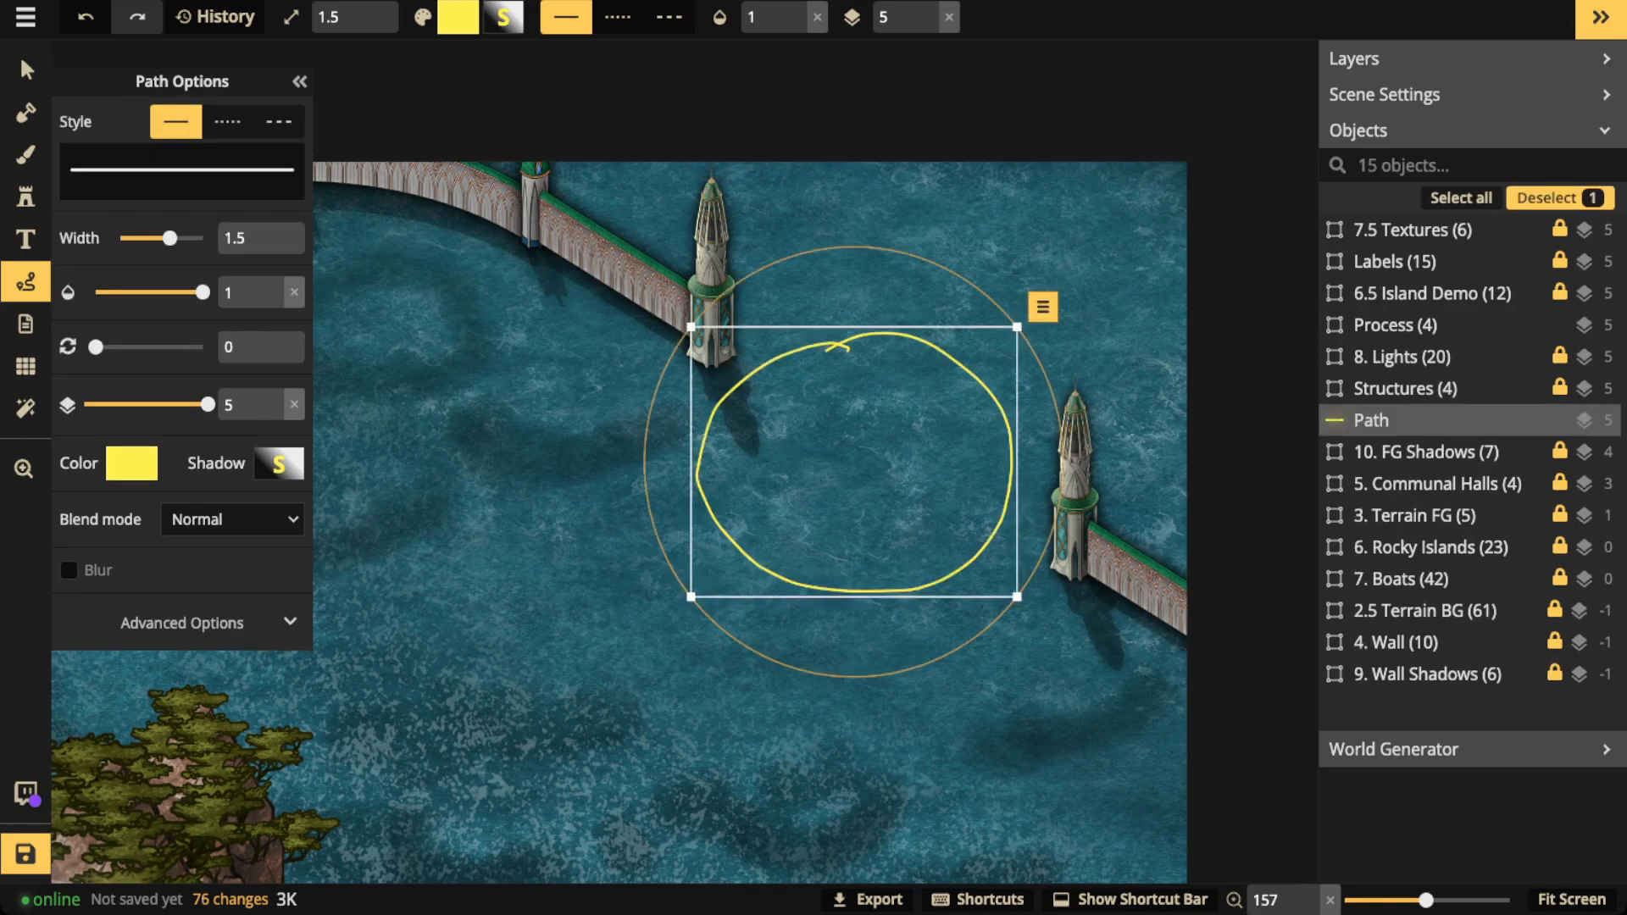
pyautogui.press('Delete')
# Draw a yellow free-draw arrow of width 5 through the wall opening towards the lake and delete it.
pyautogui.scroll(-6, 725, 381)
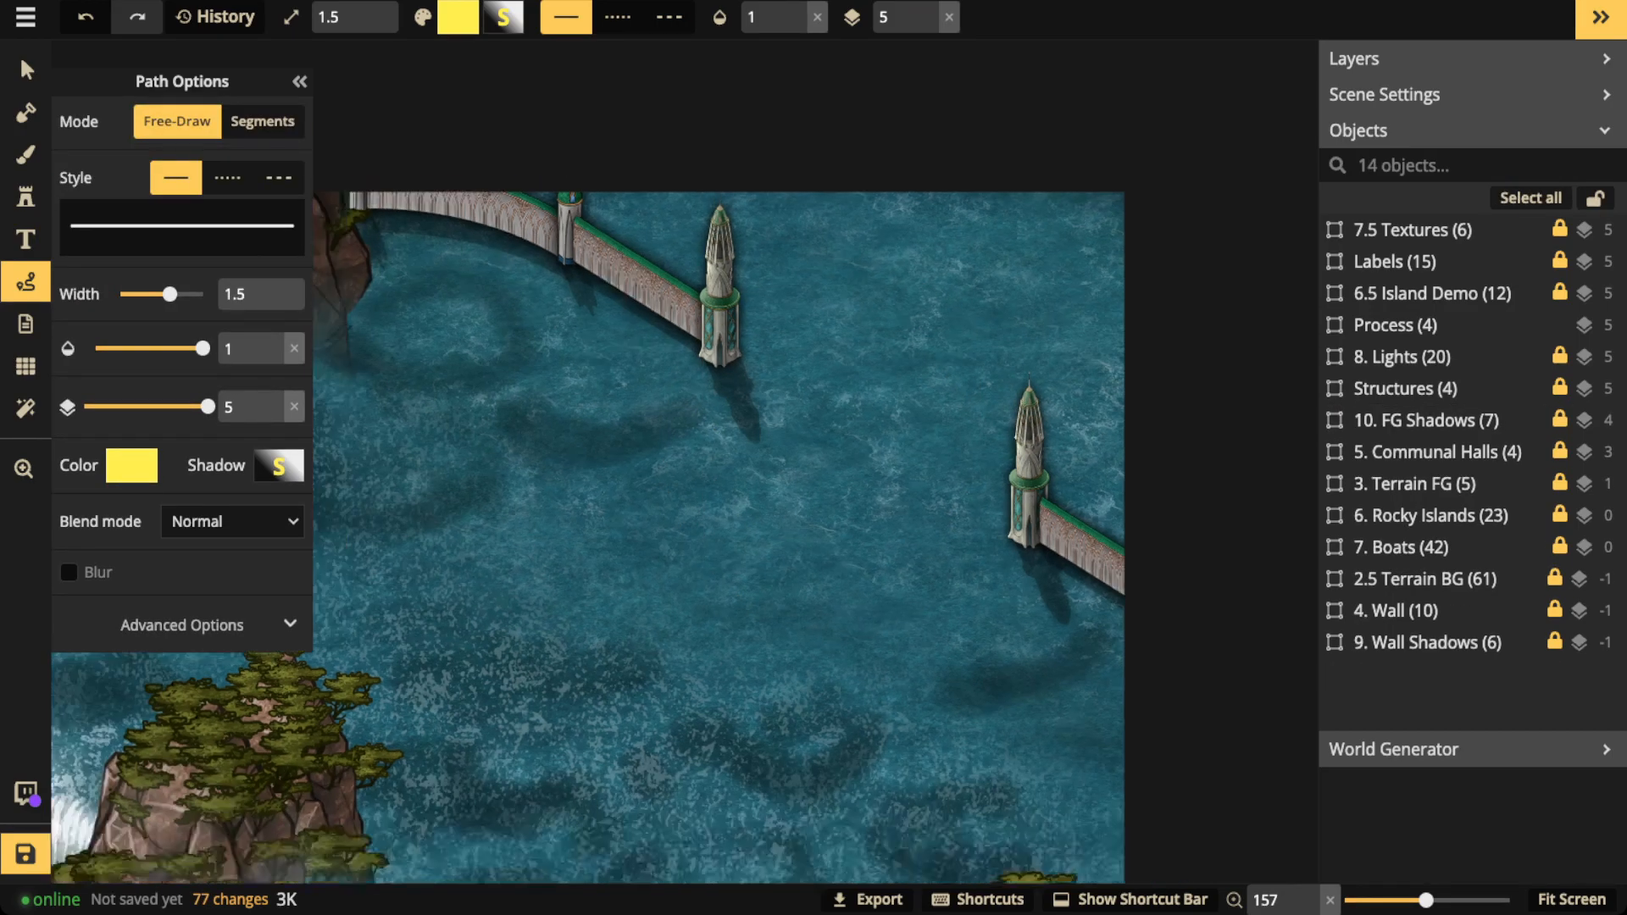
pyautogui.press('space')
pyautogui.moveTo(668, 441); pyautogui.dragTo(899, 349)
pyautogui.scroll(-1, 888, 327)
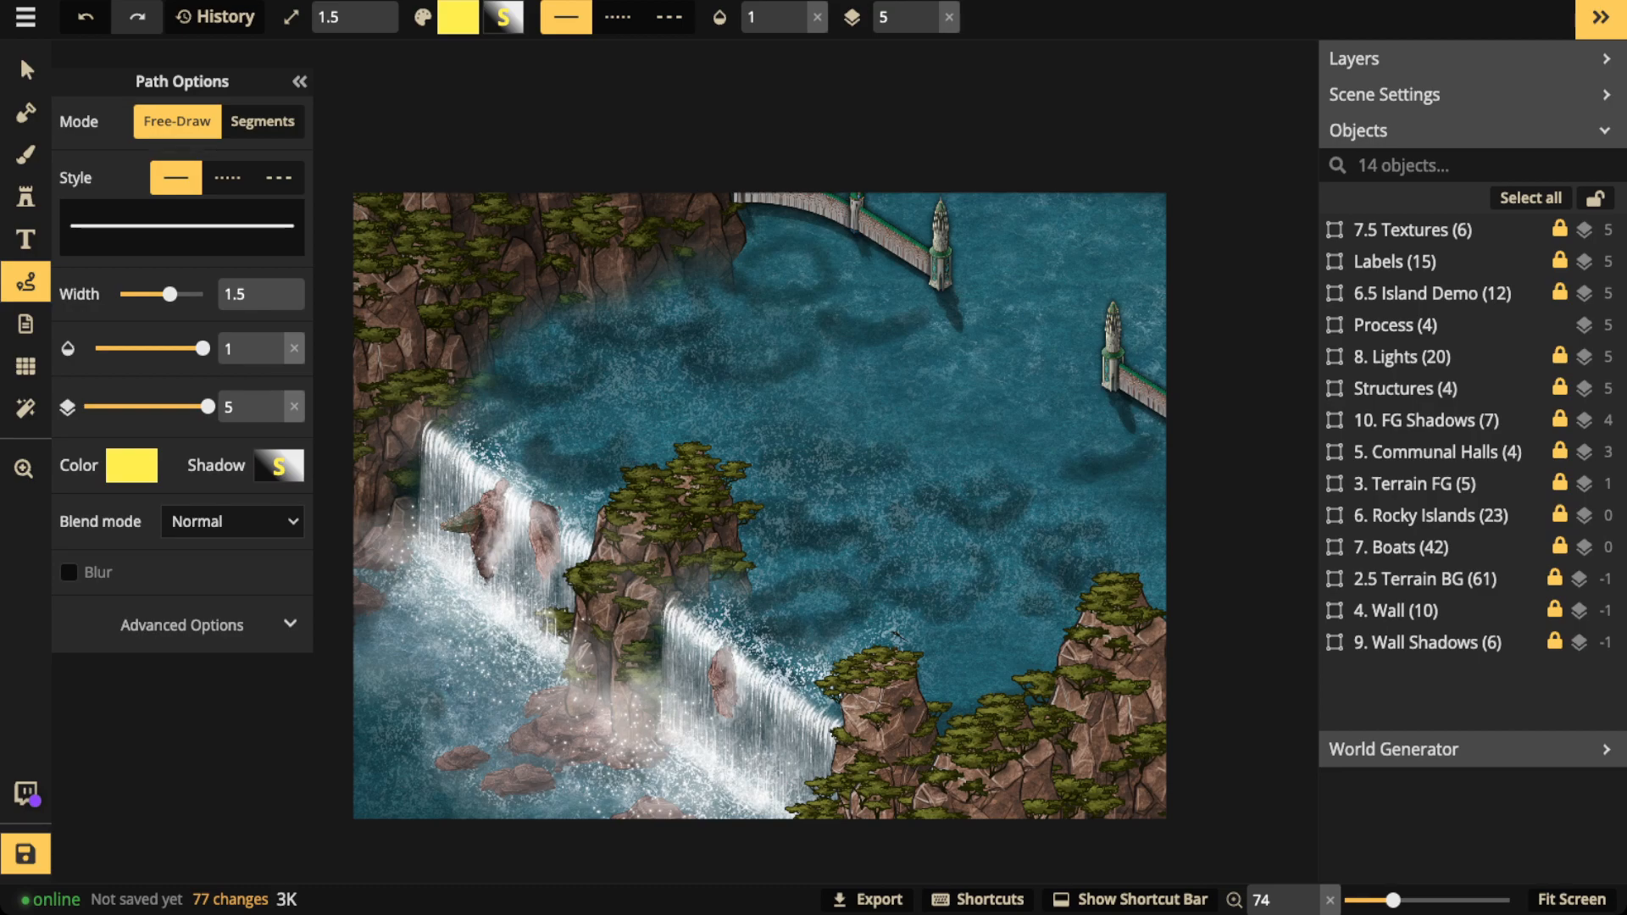
pyautogui.moveTo(1110, 233); pyautogui.dragTo(976, 363)
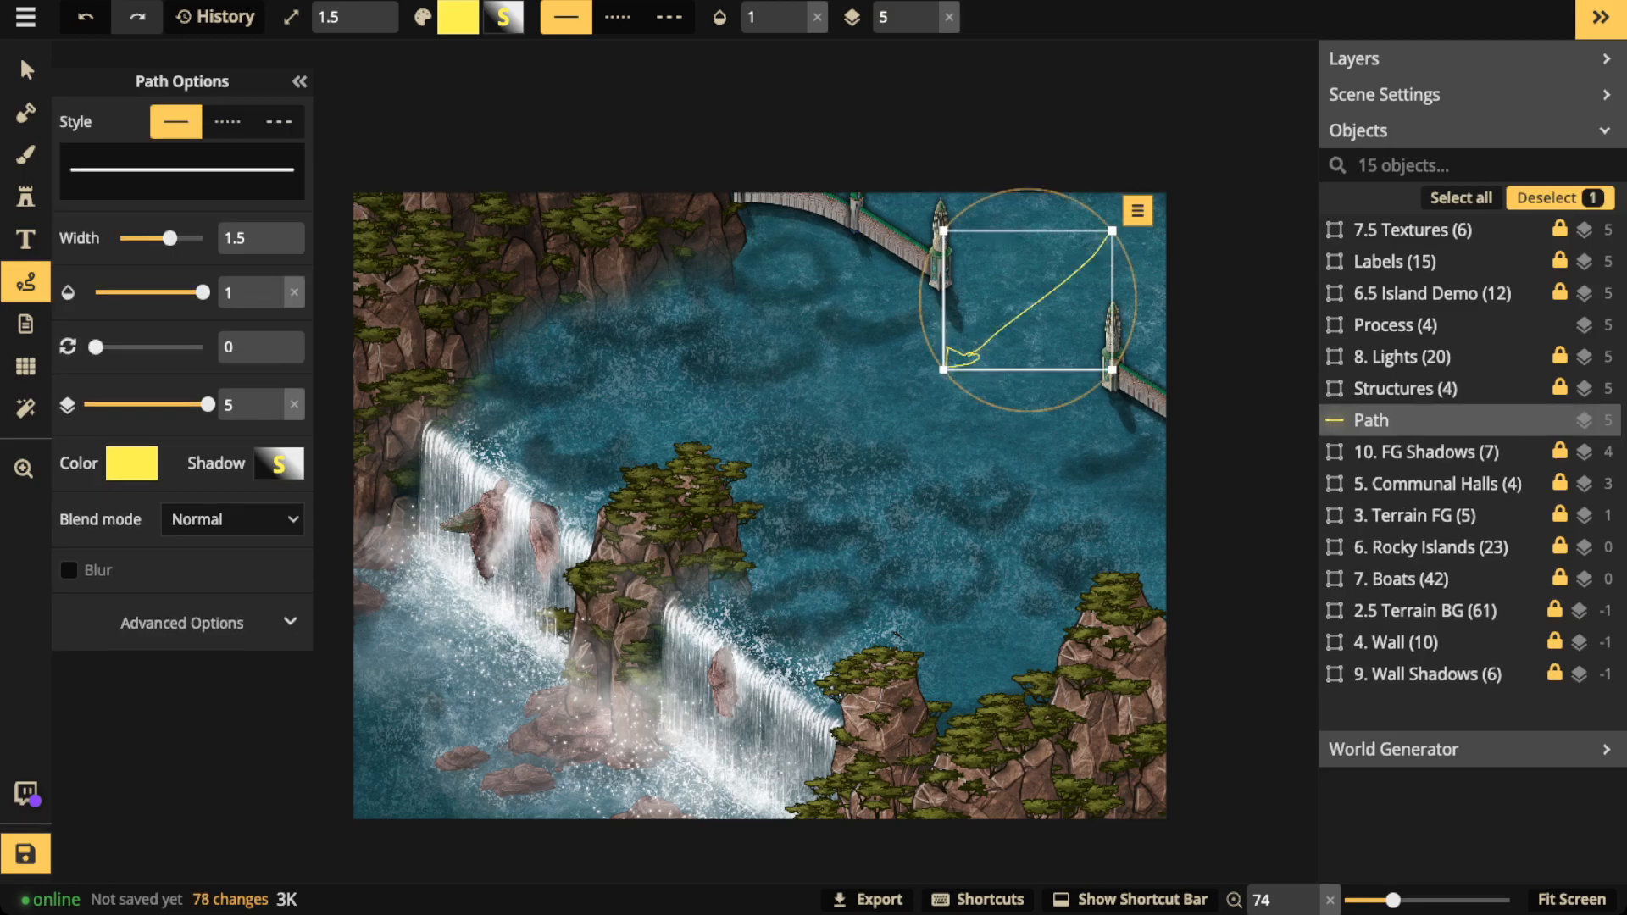
pyautogui.moveTo(170, 239); pyautogui.dragTo(203, 238)
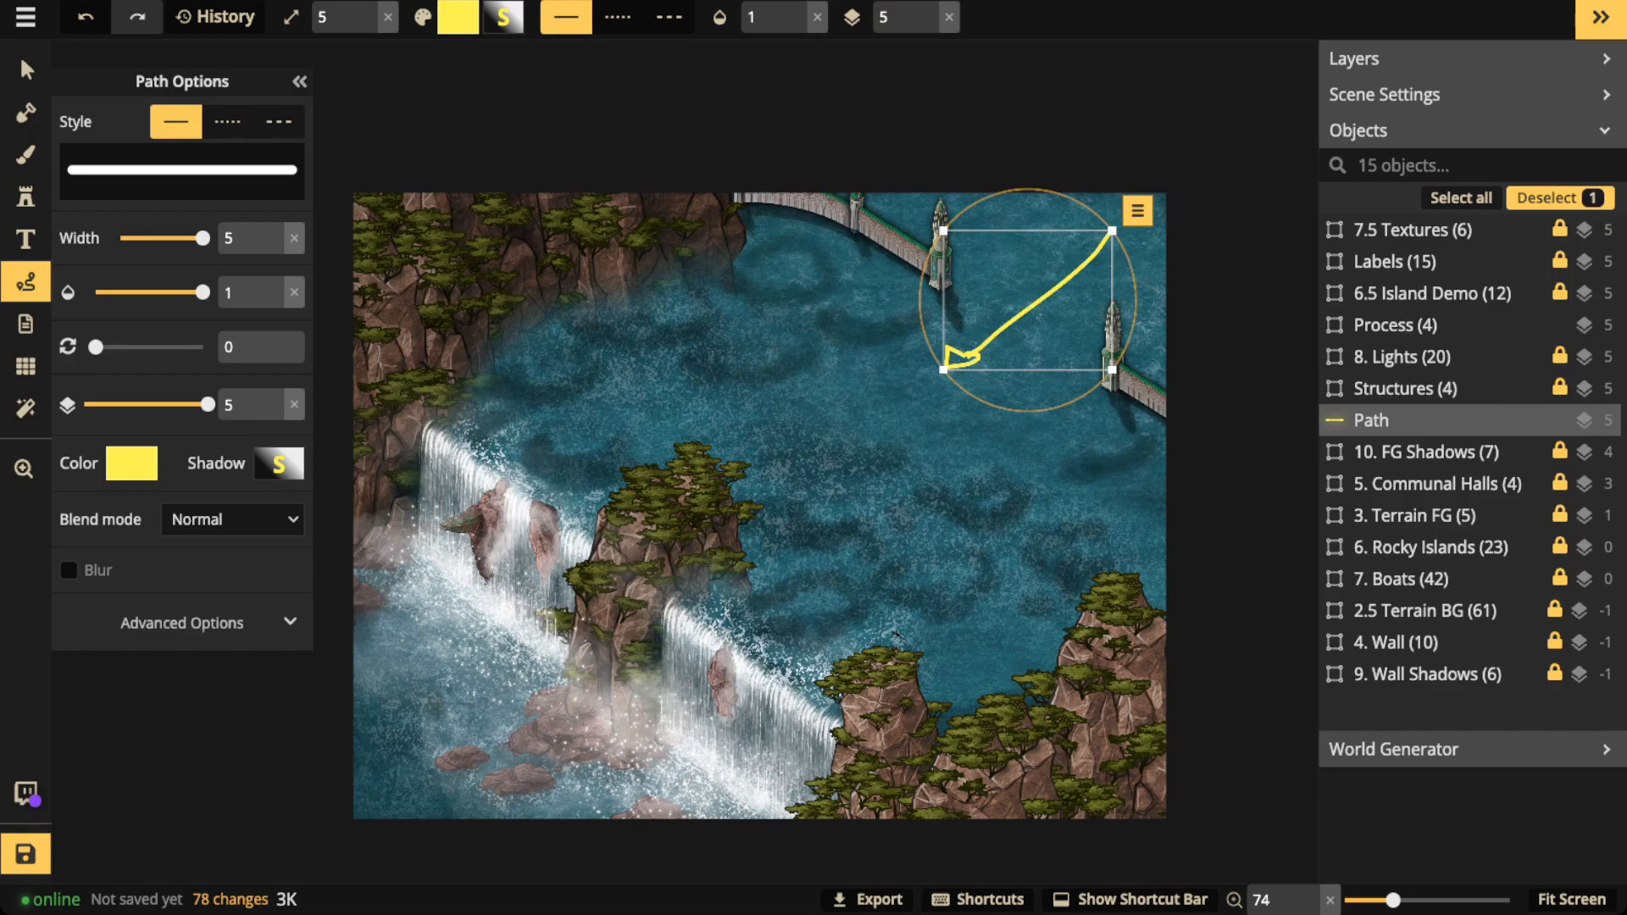
pyautogui.press('Delete')
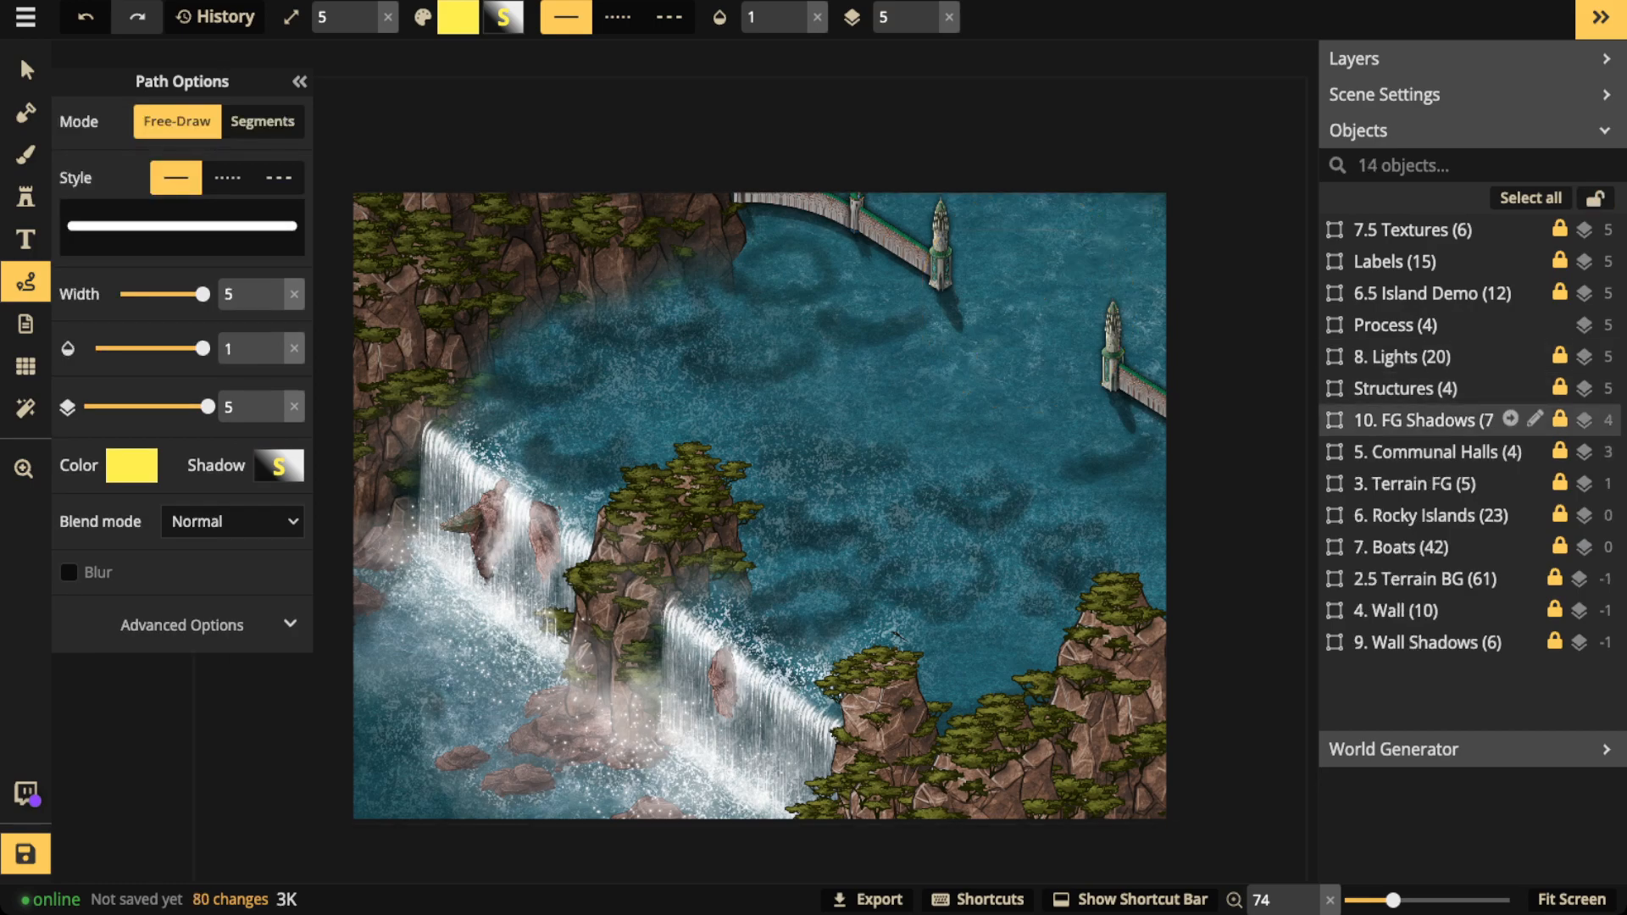
pyautogui.click(300, 82)
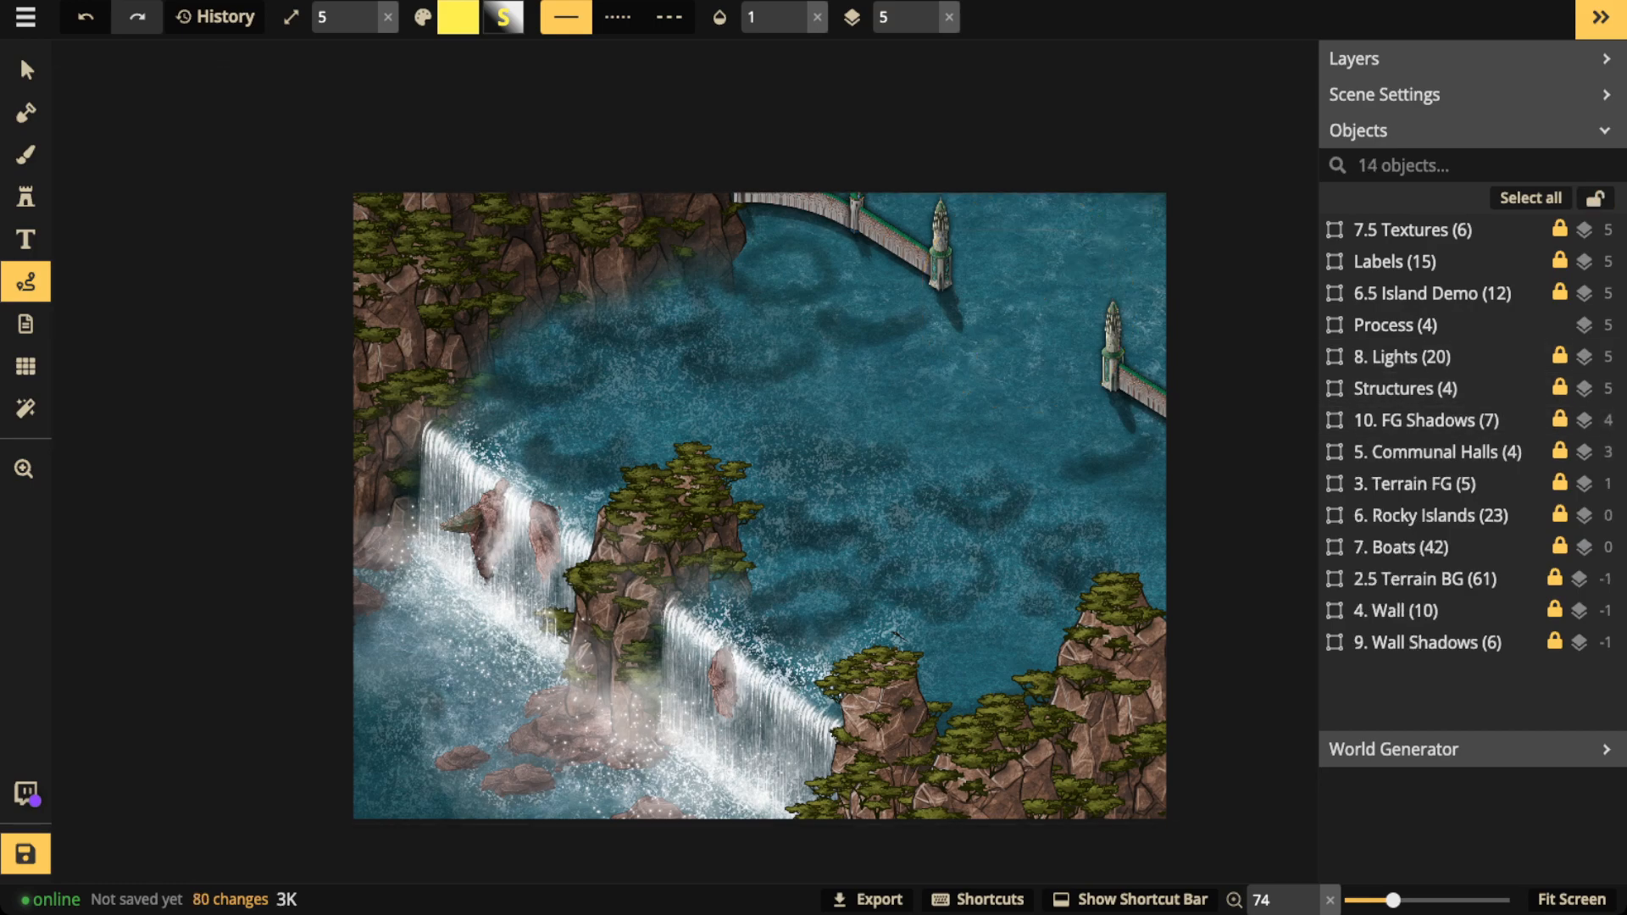
# Move the Process list onto the map and back beside the canvas.
pyautogui.click(25, 69)
pyautogui.click(197, 493)
pyautogui.moveTo(197, 494); pyautogui.dragTo(612, 492)
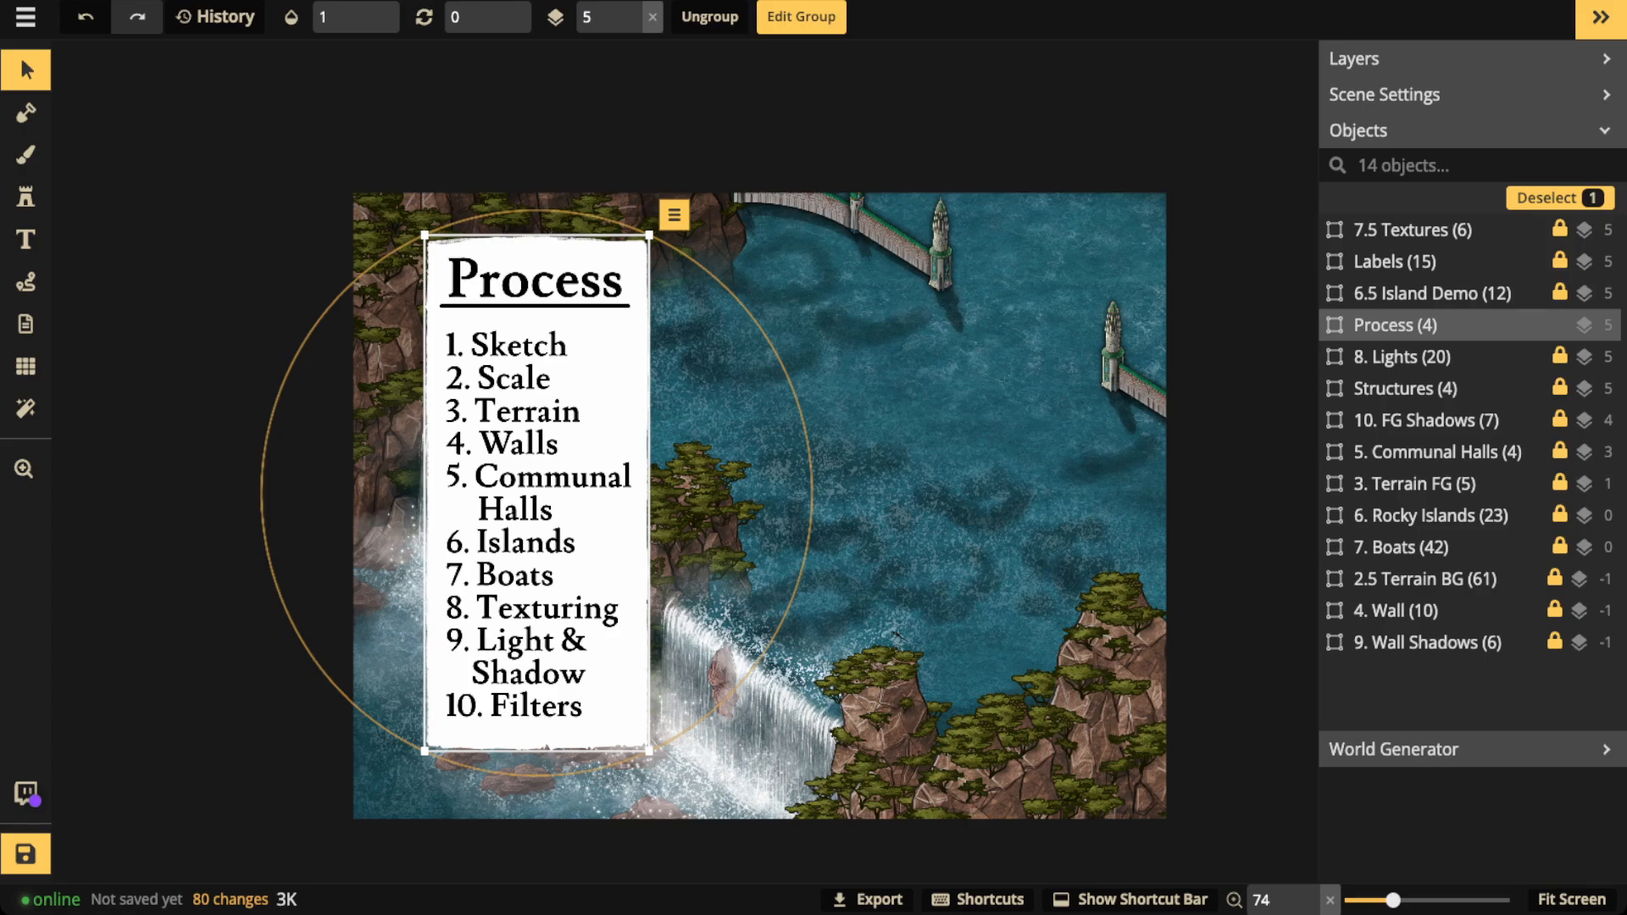
pyautogui.moveTo(537, 493); pyautogui.dragTo(208, 490)
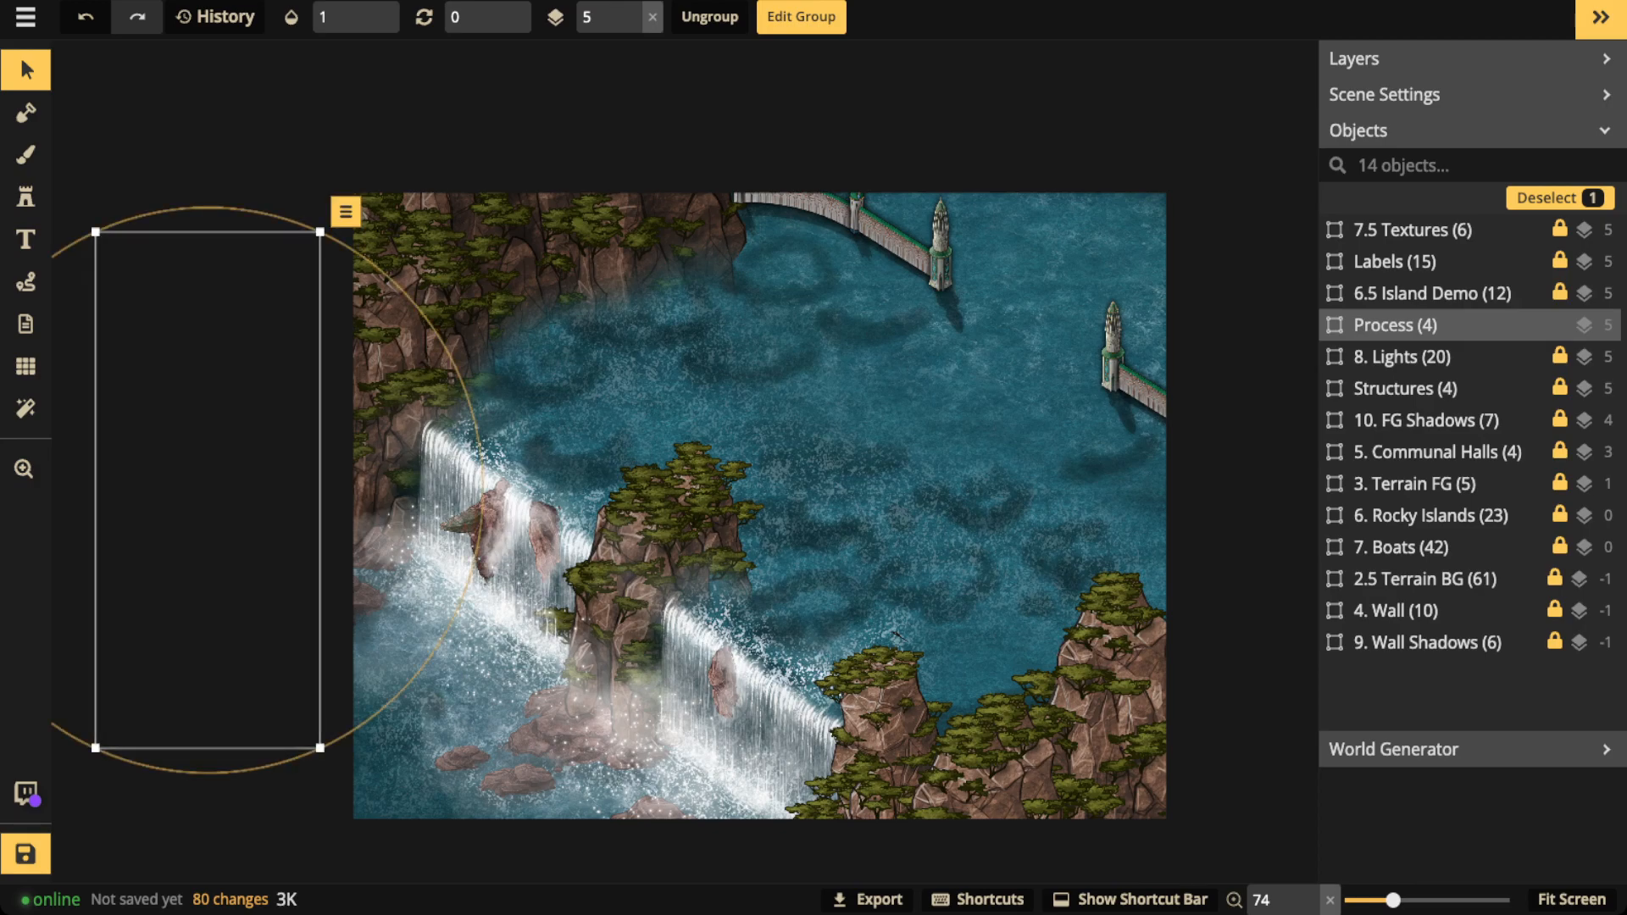
pyautogui.press('Escape')
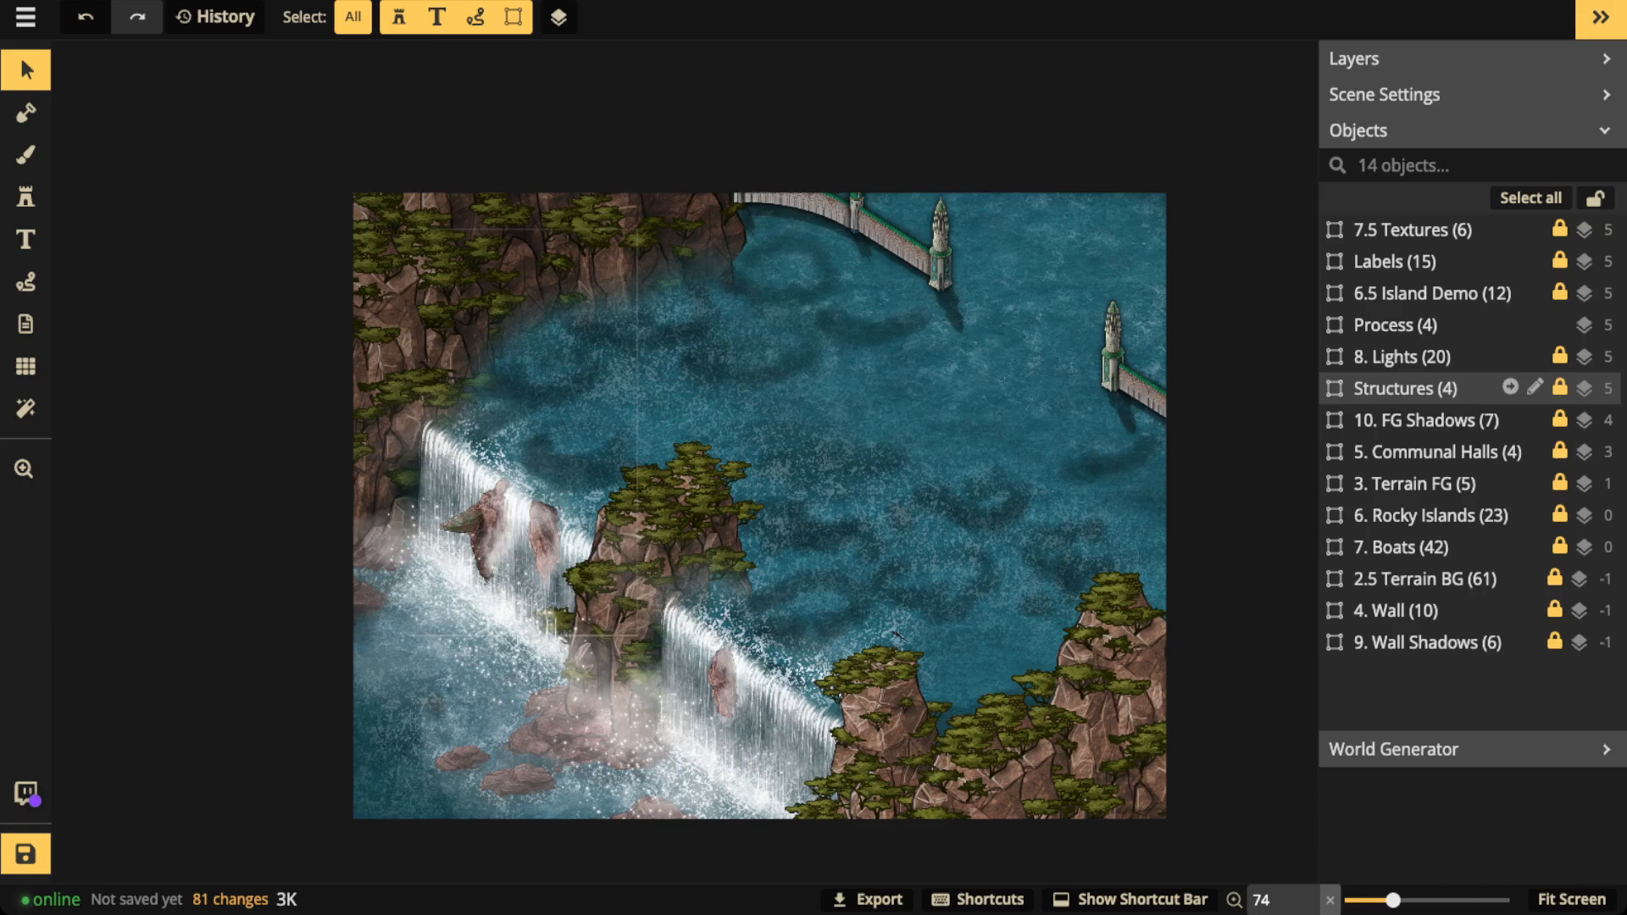
# Examine the map's cliffs, waterfalls, open water and wall from several views.
pyautogui.scroll(3, 827, 438)
pyautogui.press('space')
pyautogui.moveTo(827, 437); pyautogui.dragTo(725, 417)
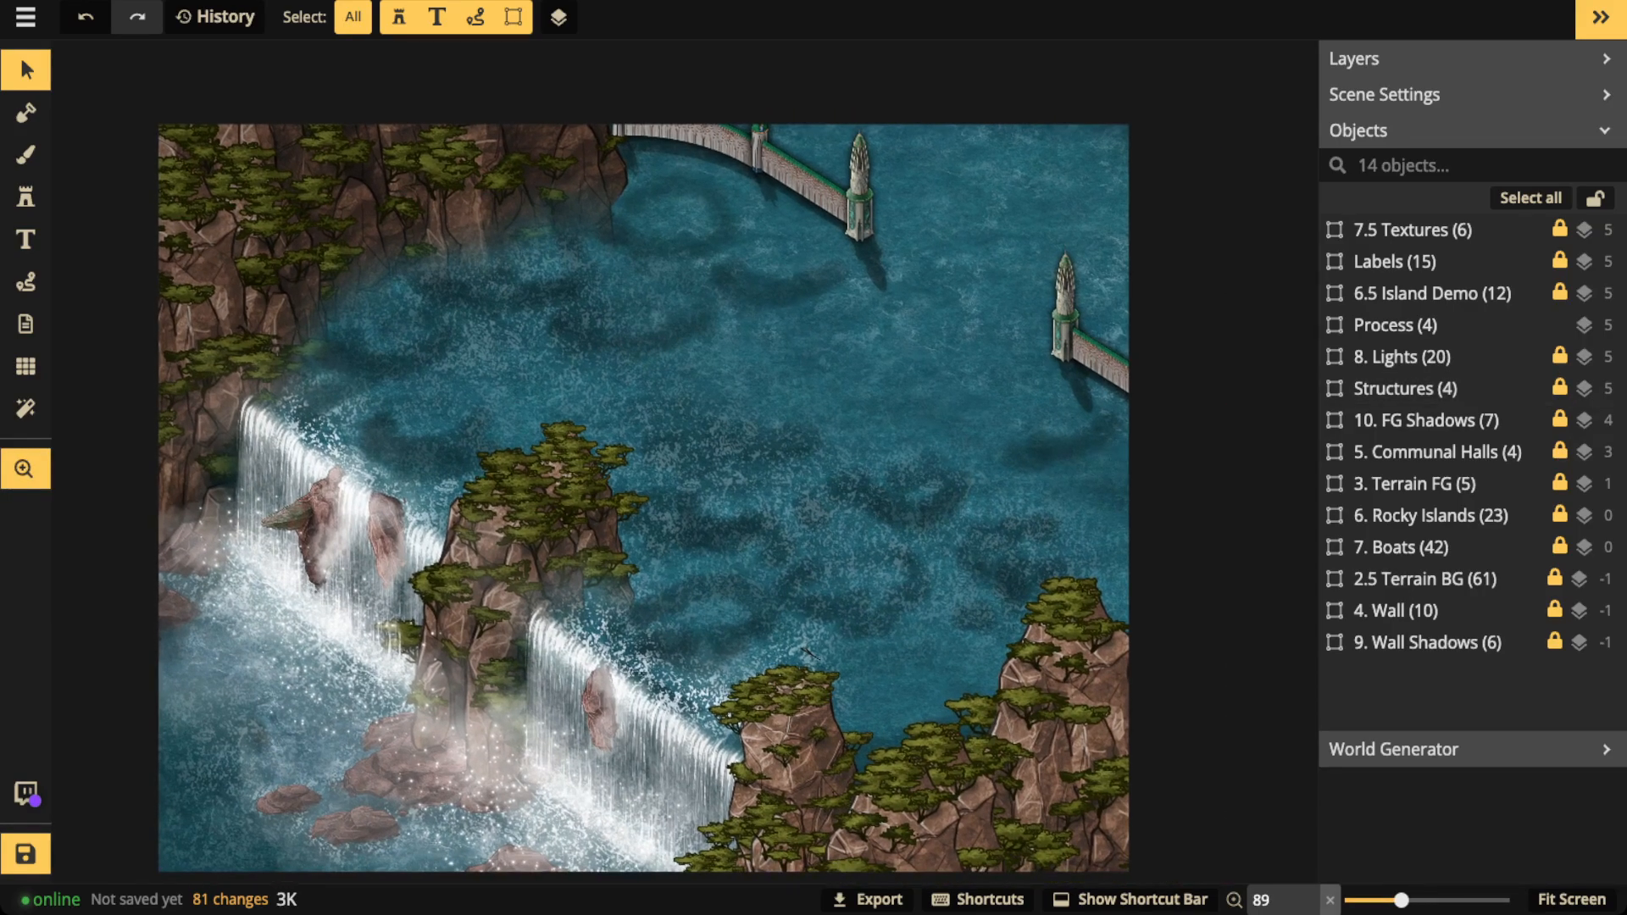
pyautogui.moveTo(808, 653); pyautogui.dragTo(838, 622)
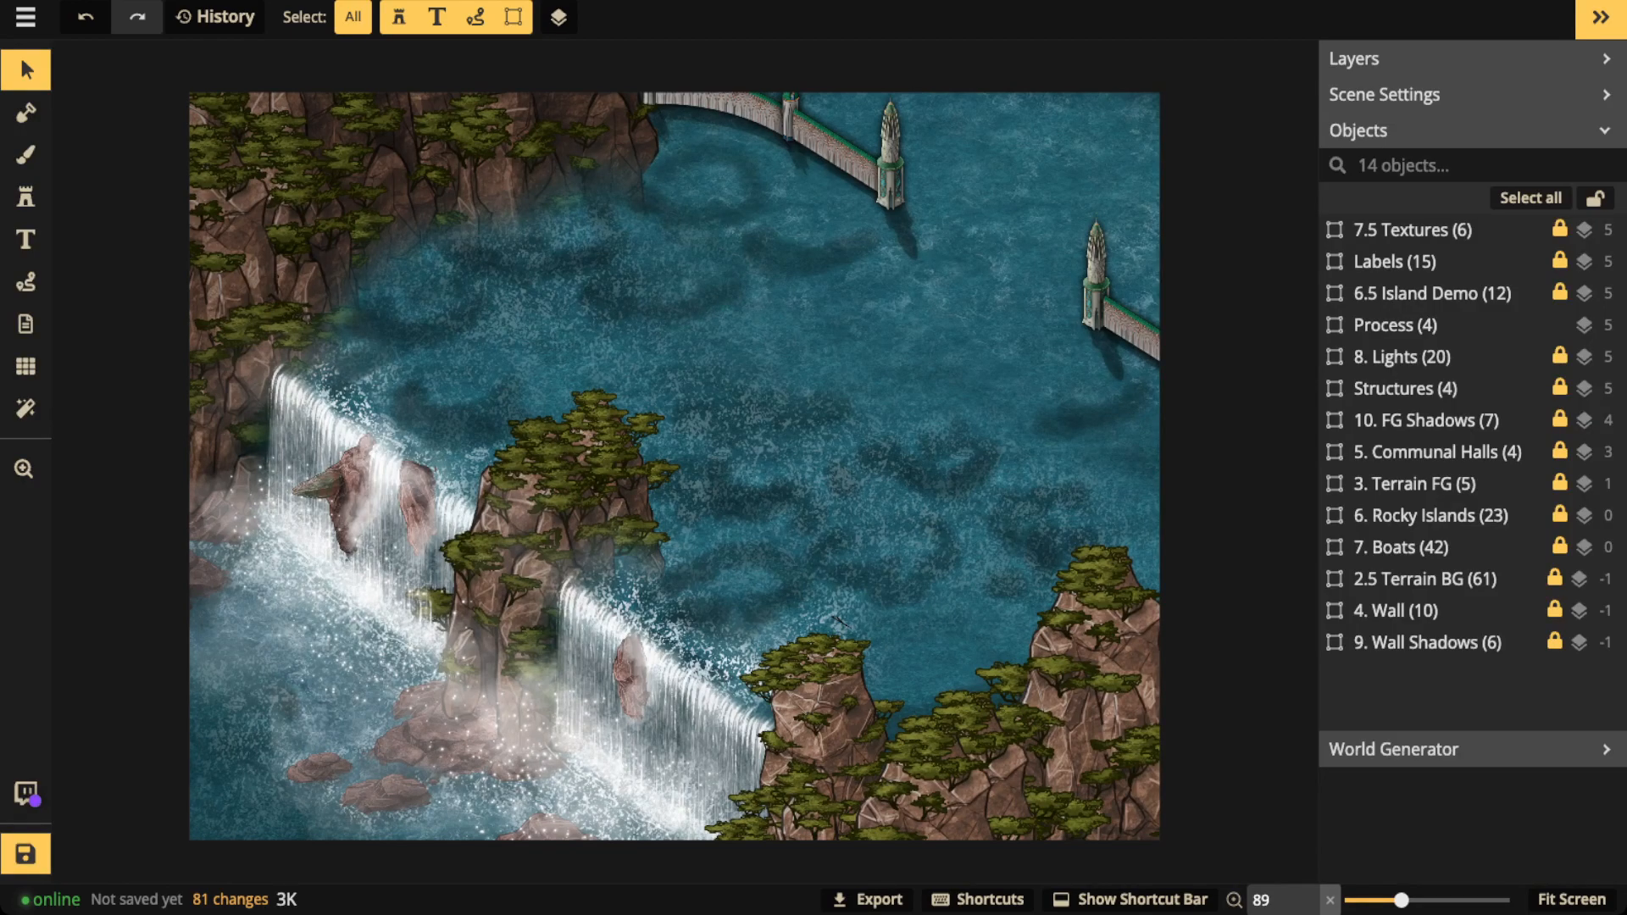
pyautogui.scroll(-1, 785, 356)
pyautogui.scroll(1, 784, 356)
pyautogui.scroll(-1, 785, 356)
pyautogui.press('space')
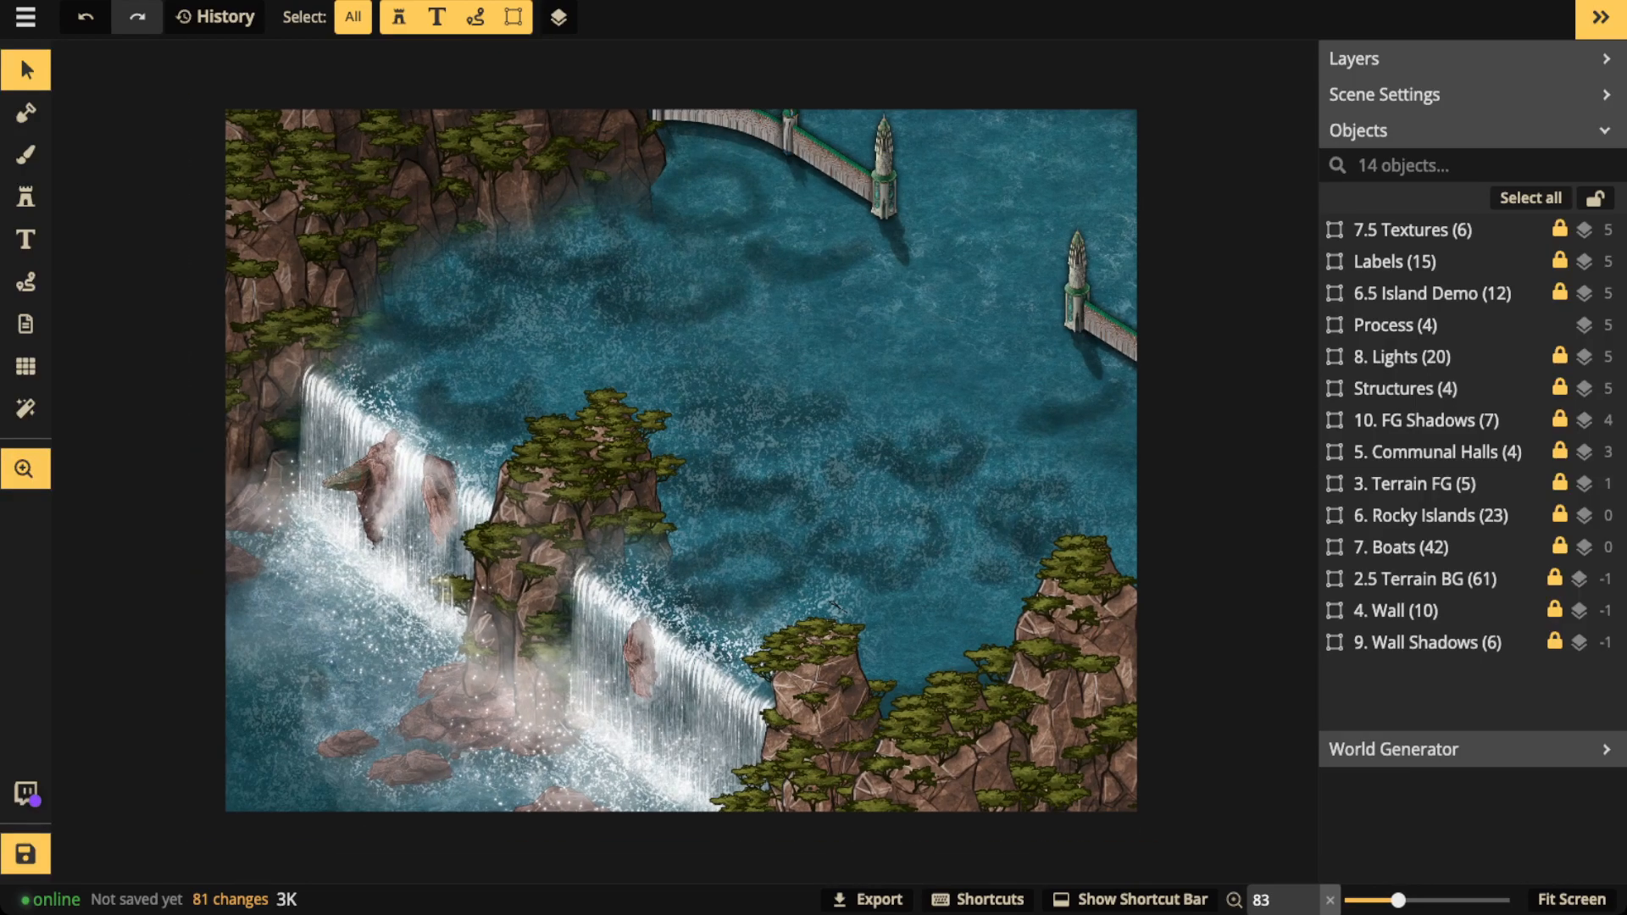
pyautogui.moveTo(785, 356); pyautogui.dragTo(810, 361)
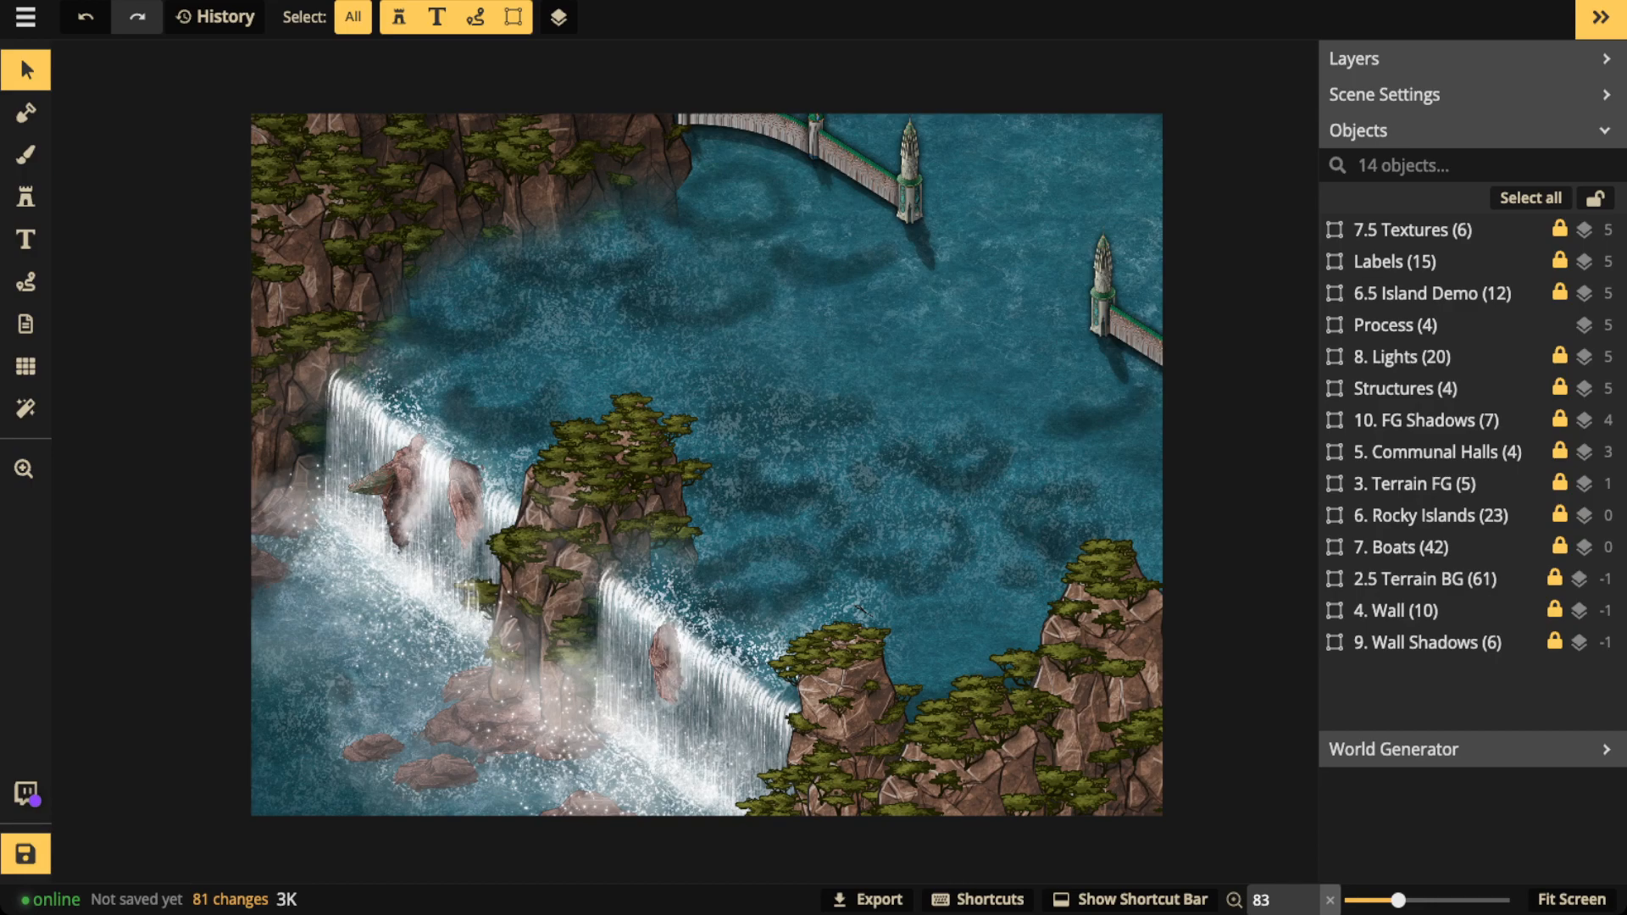
pyautogui.scroll(1, 596, 354)
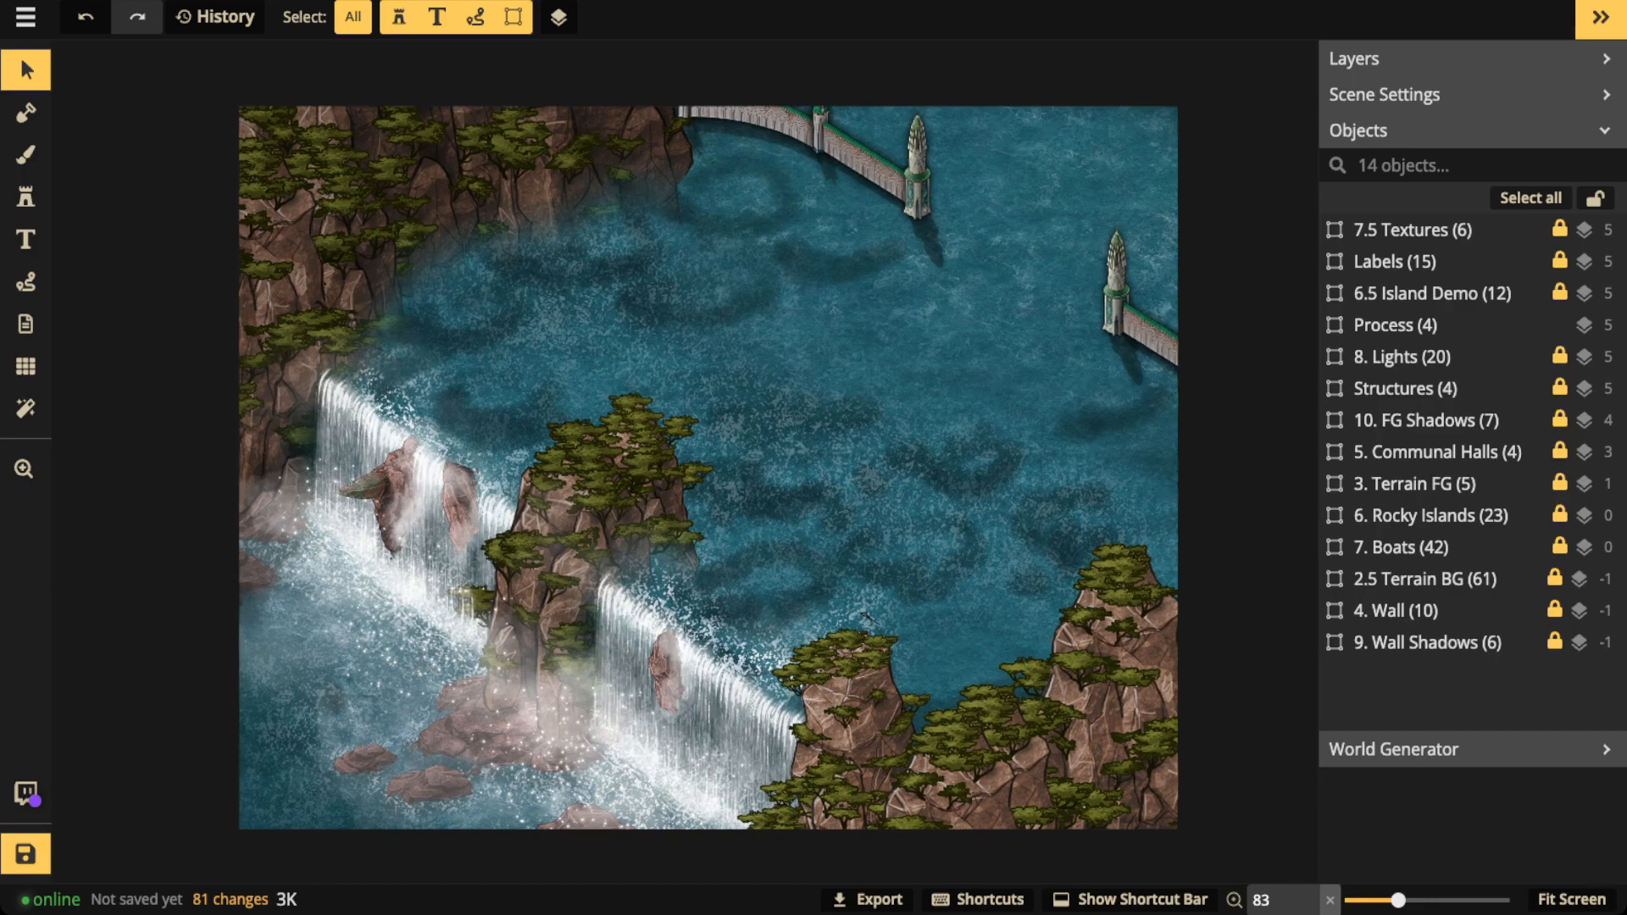
pyautogui.press('space')
pyautogui.moveTo(596, 355); pyautogui.dragTo(749, 499)
pyautogui.scroll(2, 492, 356)
pyautogui.scroll(-3, 441, 334)
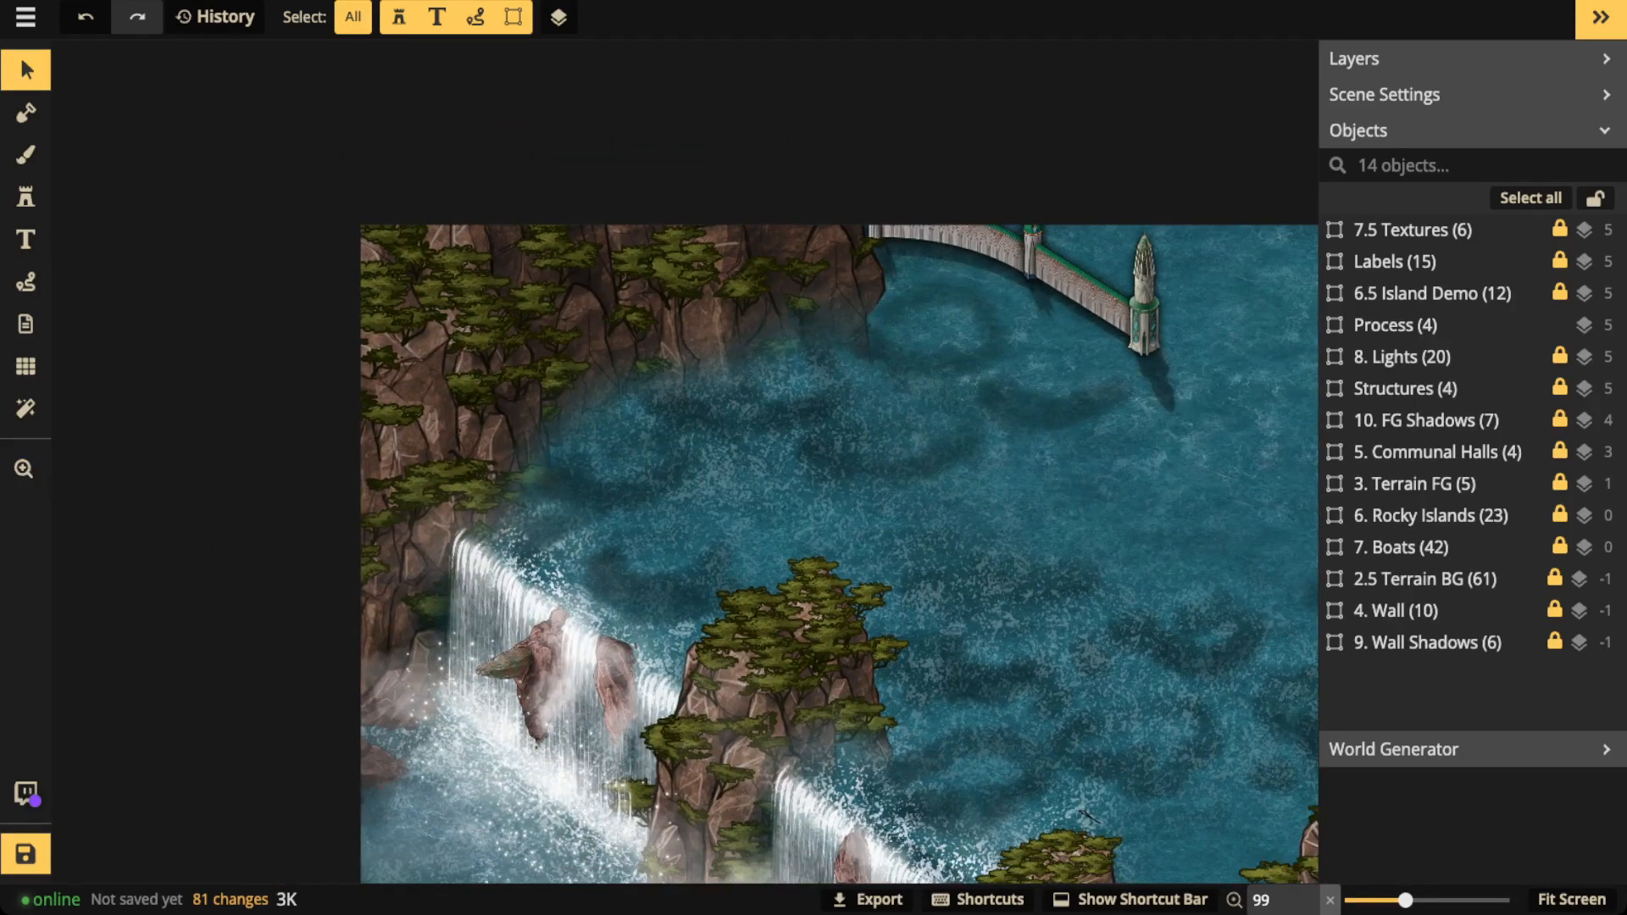
pyautogui.press('space')
pyautogui.moveTo(442, 335); pyautogui.dragTo(282, 168)
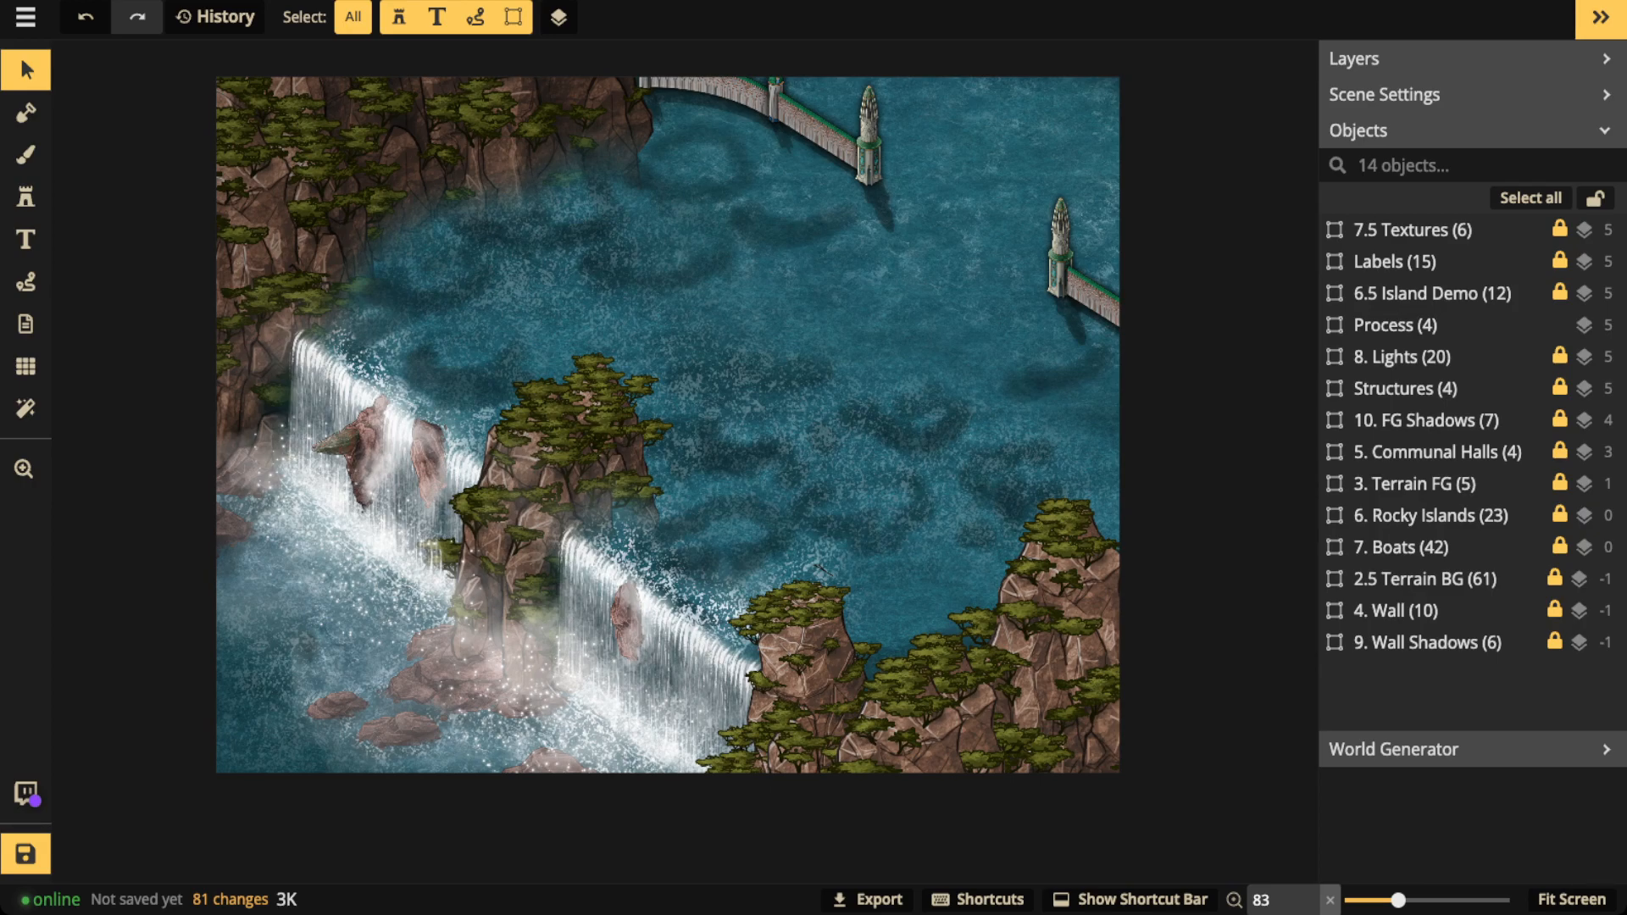
pyautogui.scroll(-1, 738, 428)
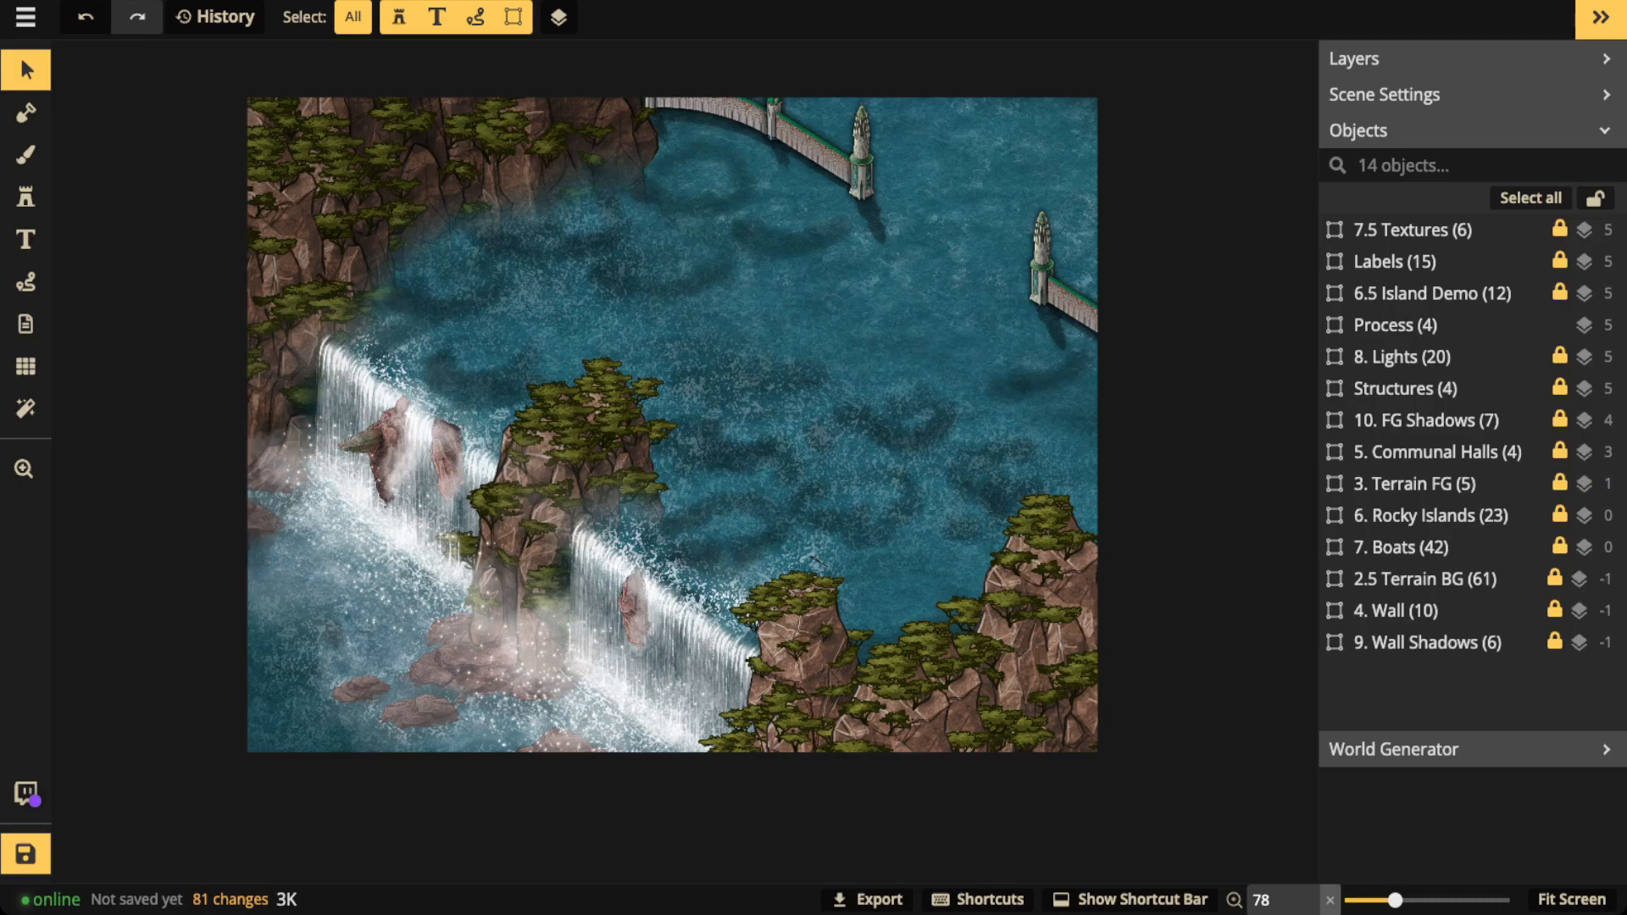
pyautogui.scroll(-2, 788, 353)
pyautogui.scroll(3, 763, 351)
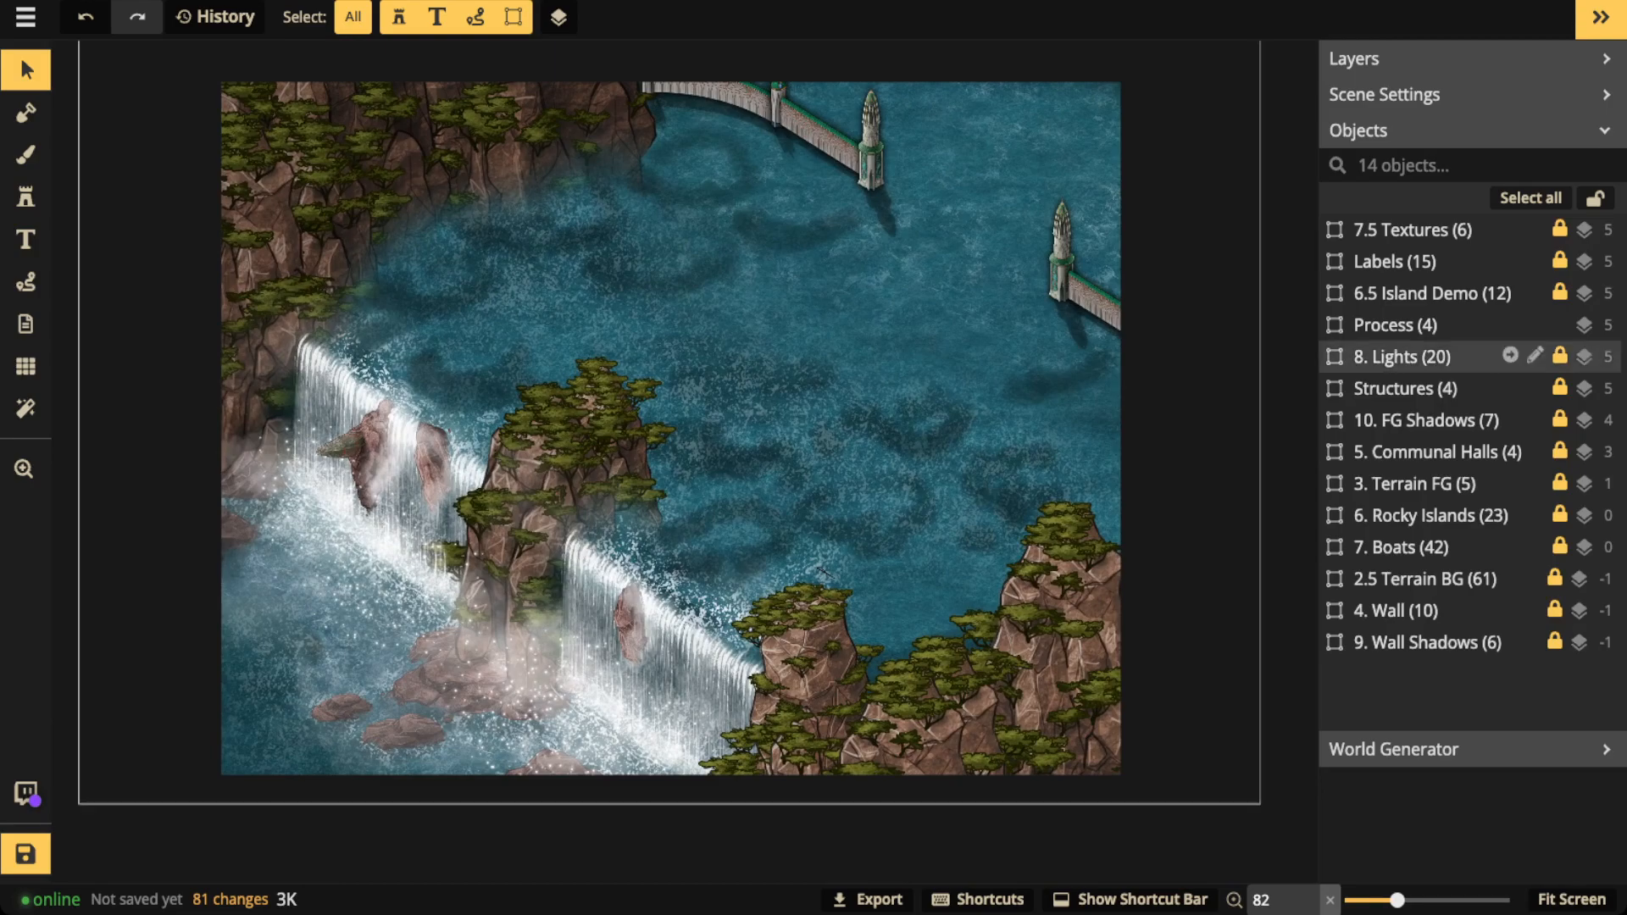
# Set the Structures group's opacity to 1 and move the list over the waterfalls and central cliff.
pyautogui.click(1406, 388)
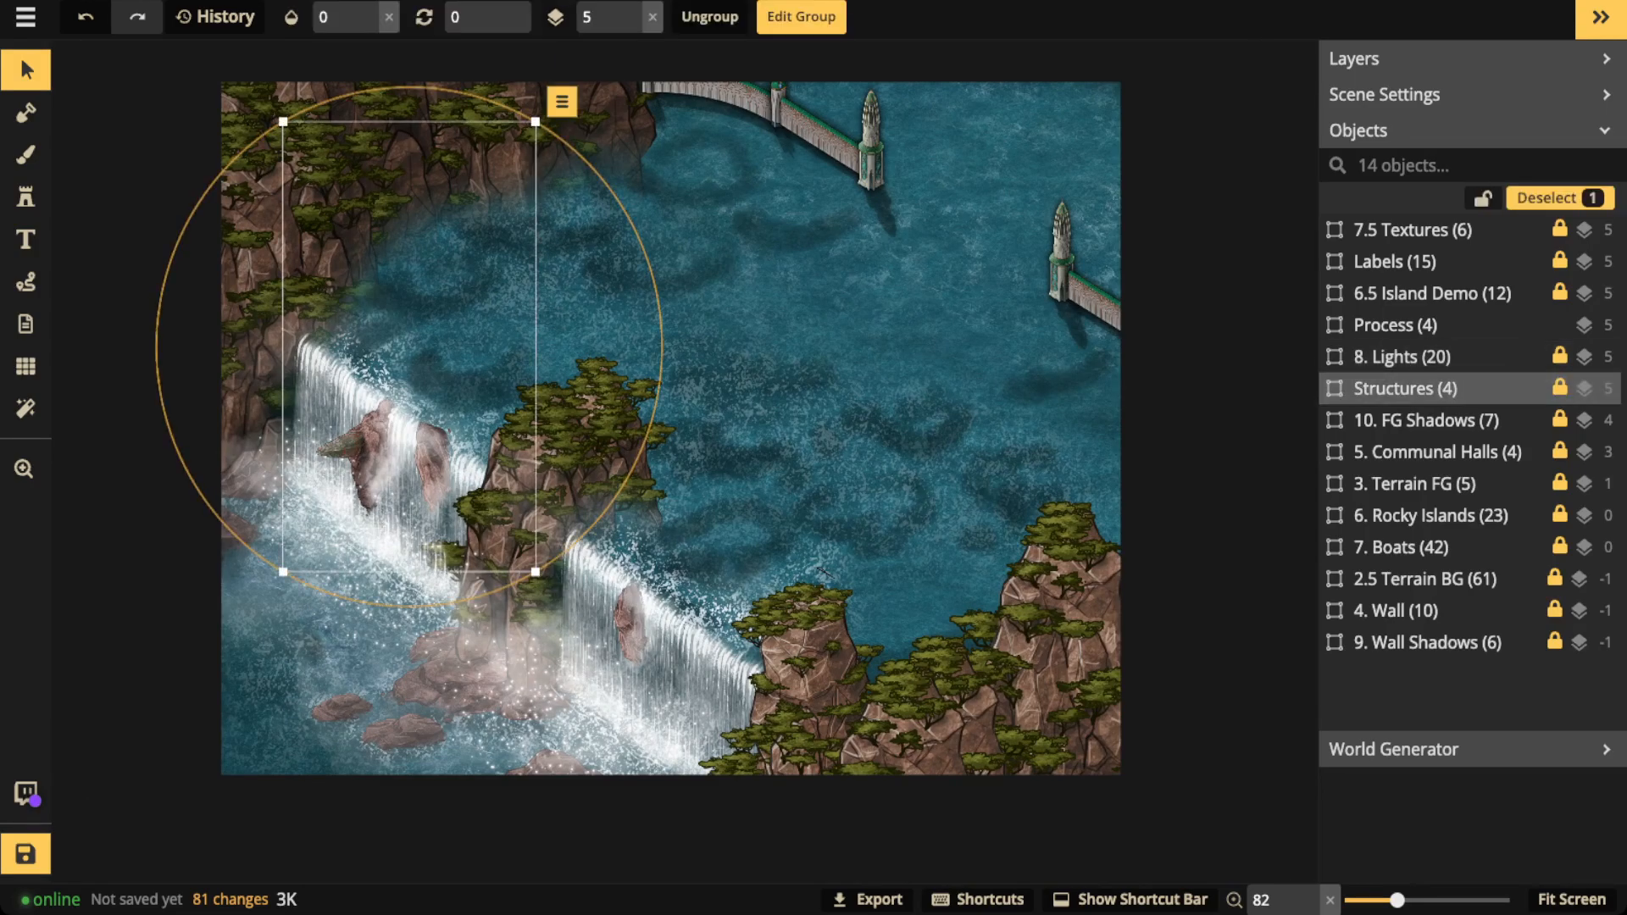
pyautogui.click(389, 17)
pyautogui.moveTo(409, 339); pyautogui.dragTo(419, 354)
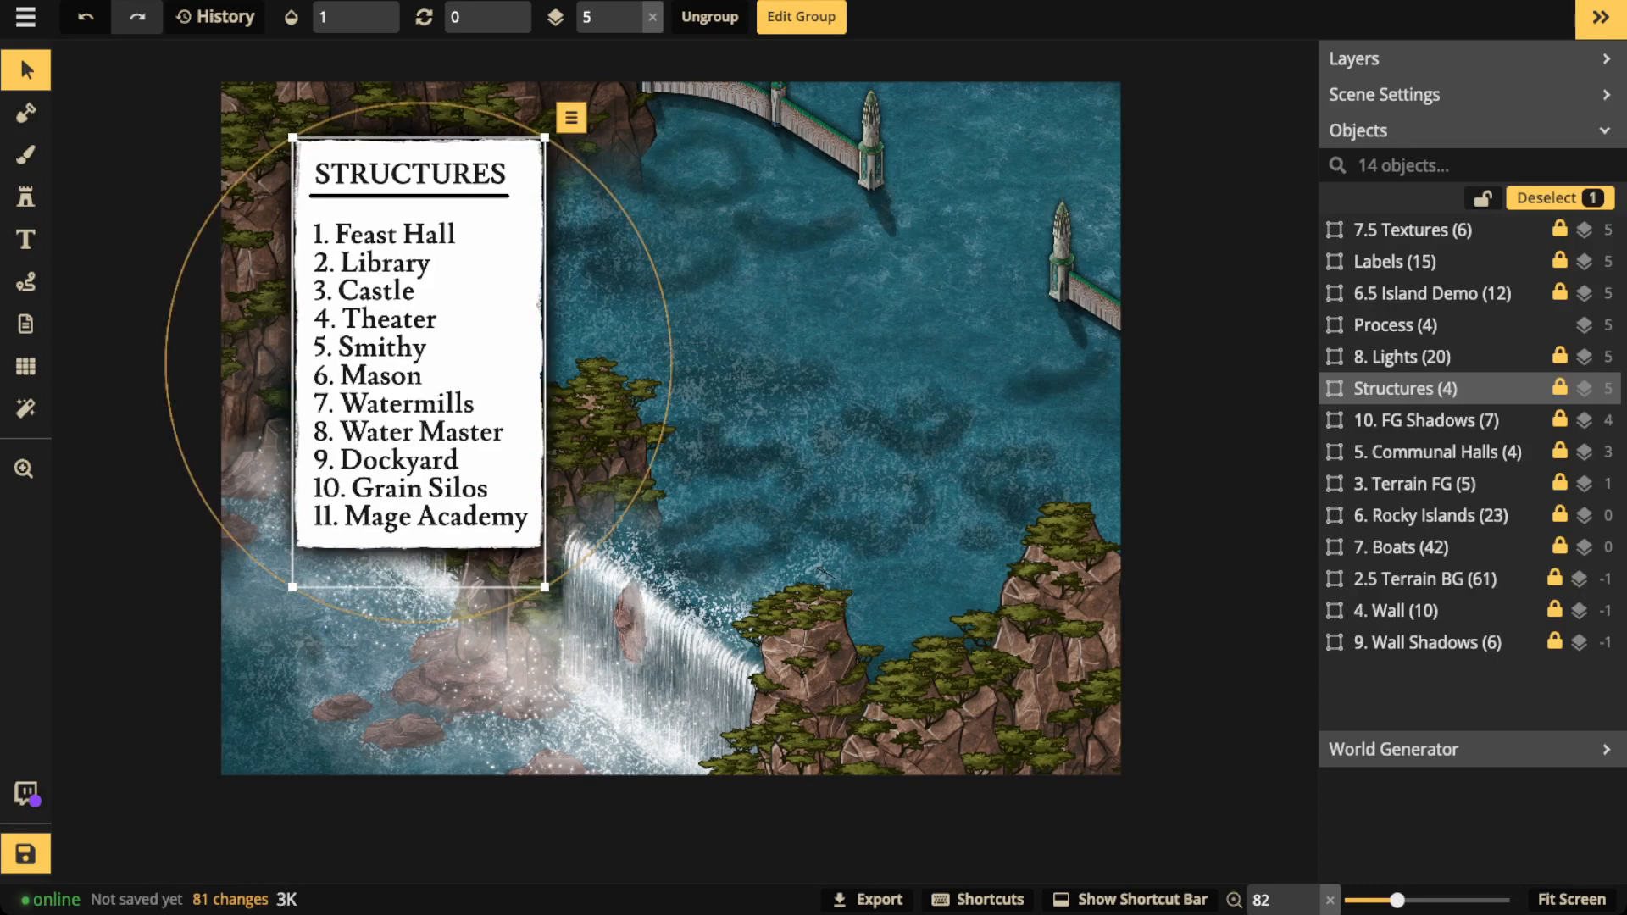
pyautogui.moveTo(419, 354); pyautogui.dragTo(548, 421)
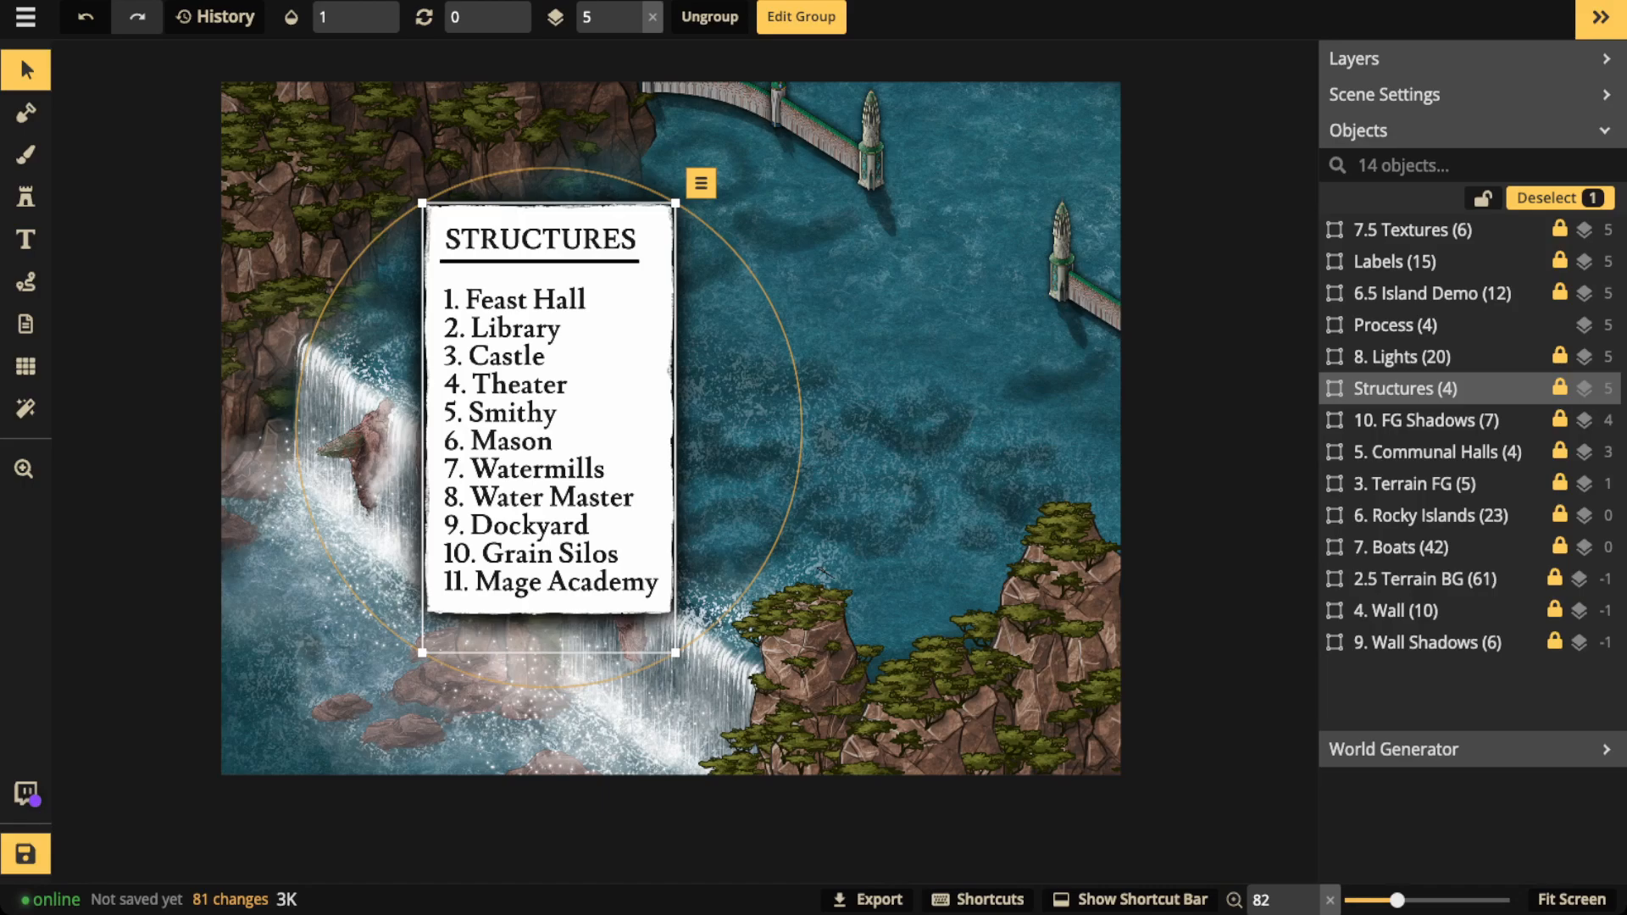
pyautogui.press('Escape')
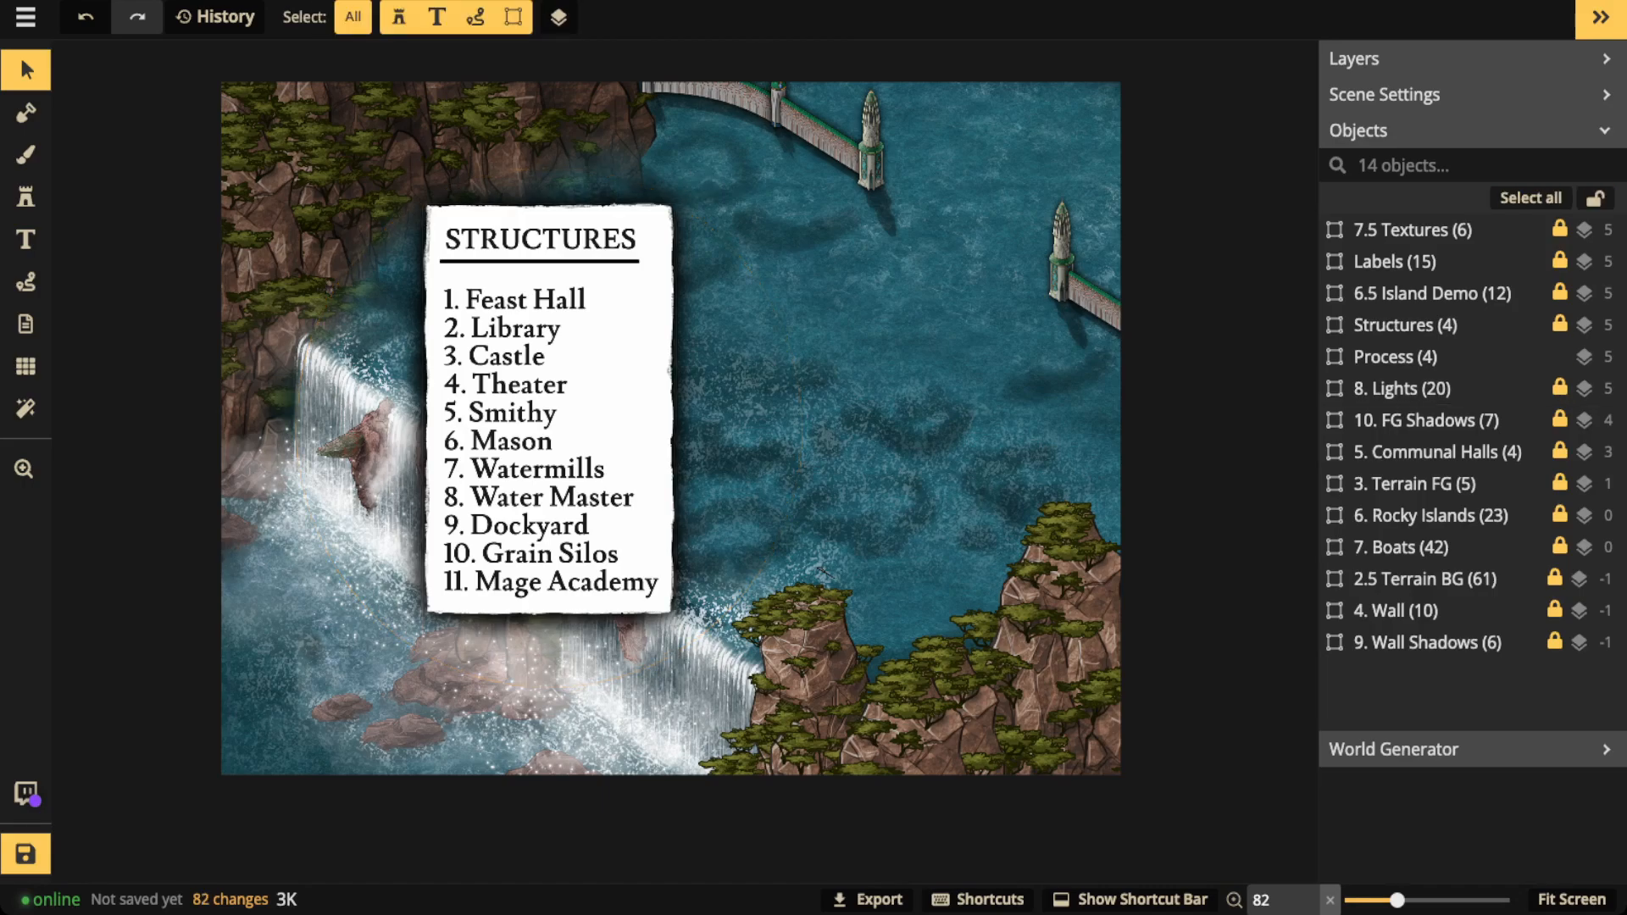
# Delete the Structures list group from the map.
pyautogui.click(1407, 325)
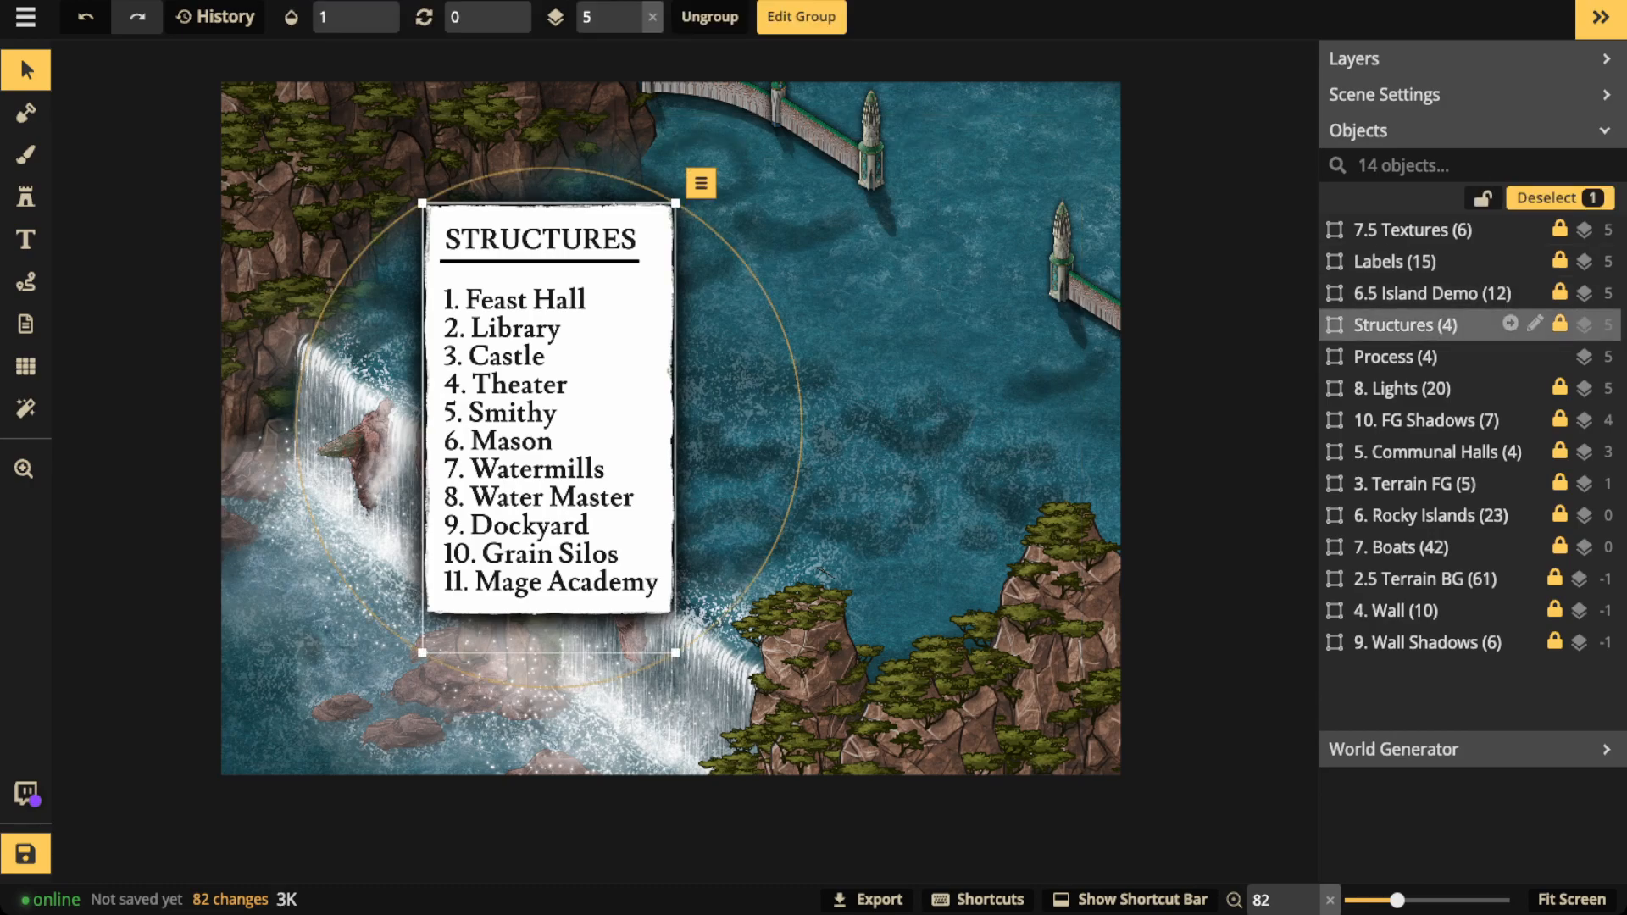
pyautogui.press('Delete')
pyautogui.click(1407, 324)
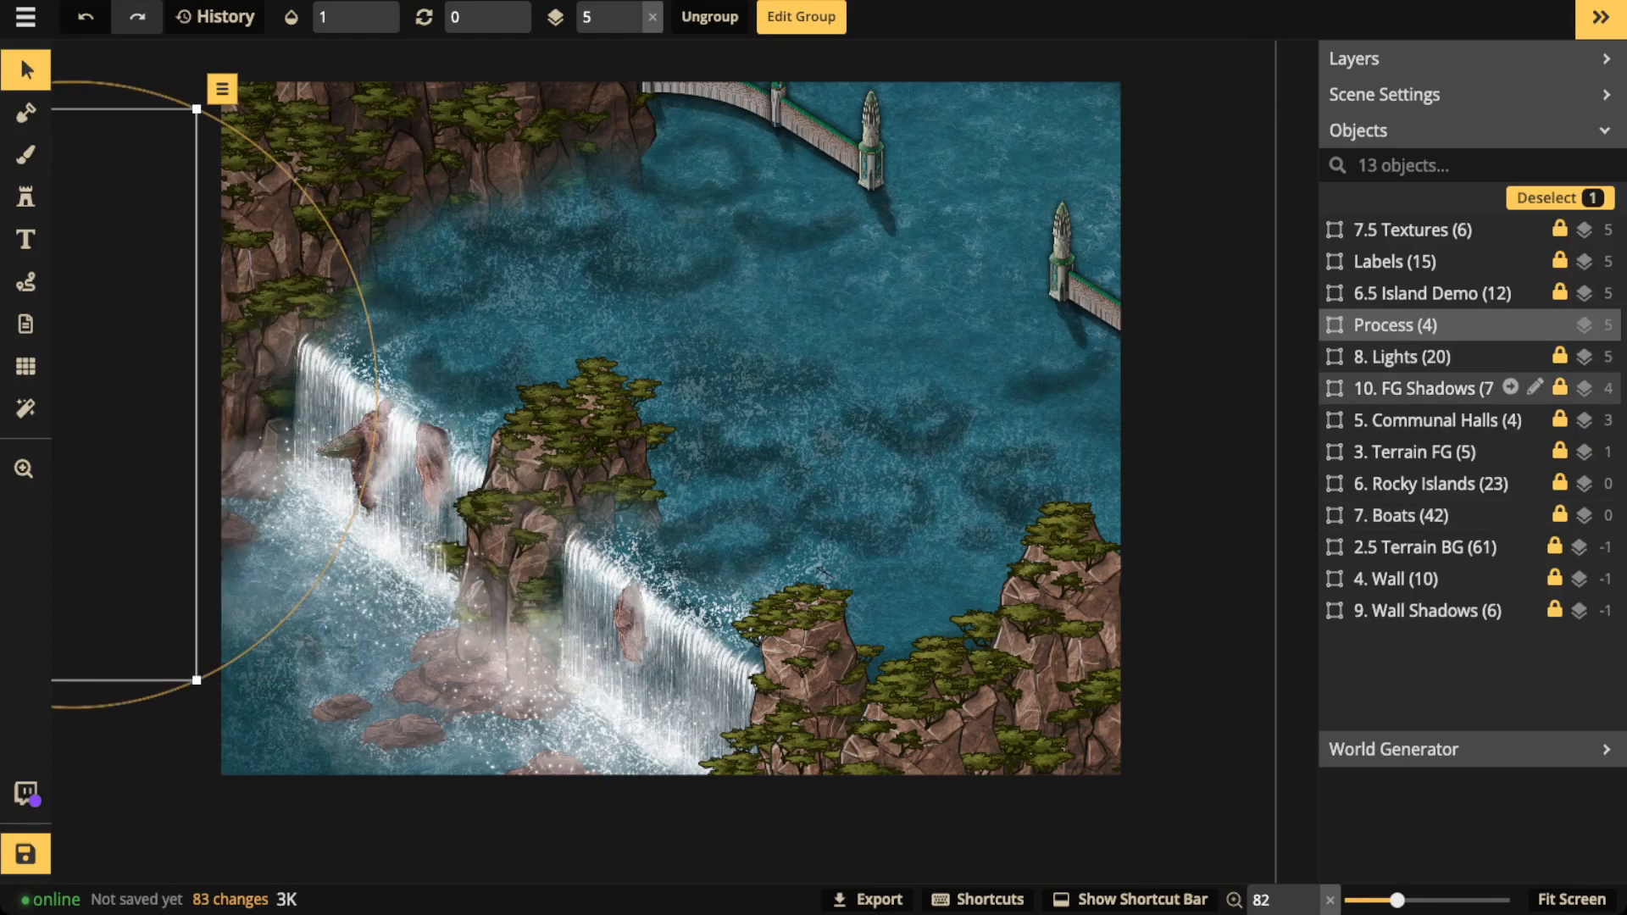
# Look inside the 5. Communal Halls group at its Castle subgroup and set the whole group's opacity to 1.
pyautogui.click(1438, 420)
pyautogui.click(1510, 419)
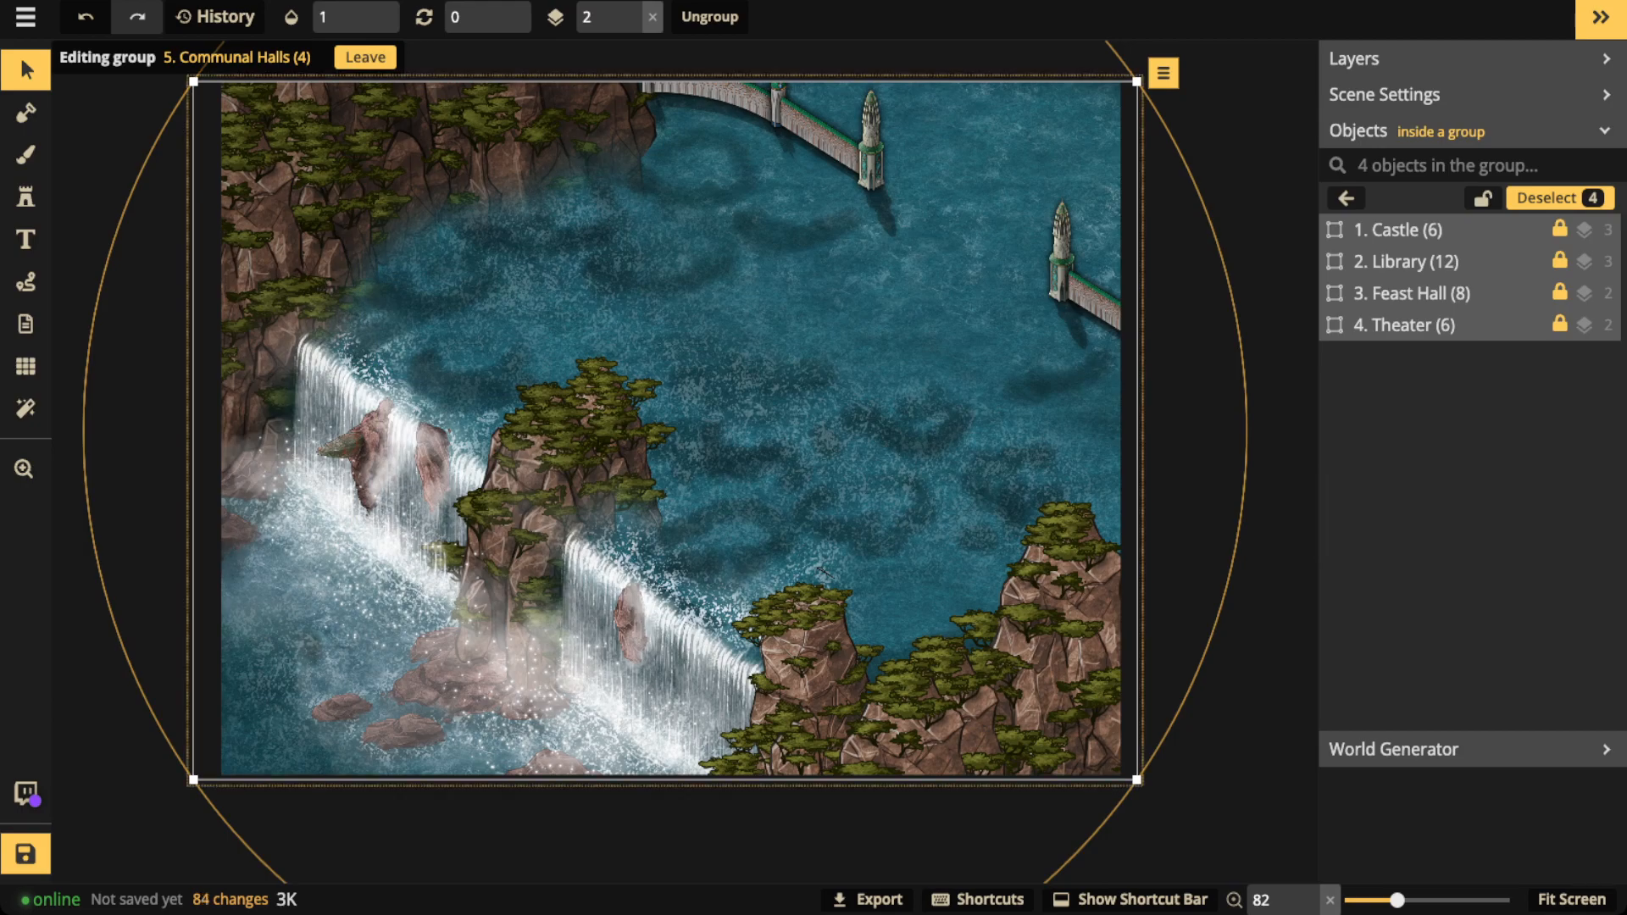
pyautogui.click(1424, 230)
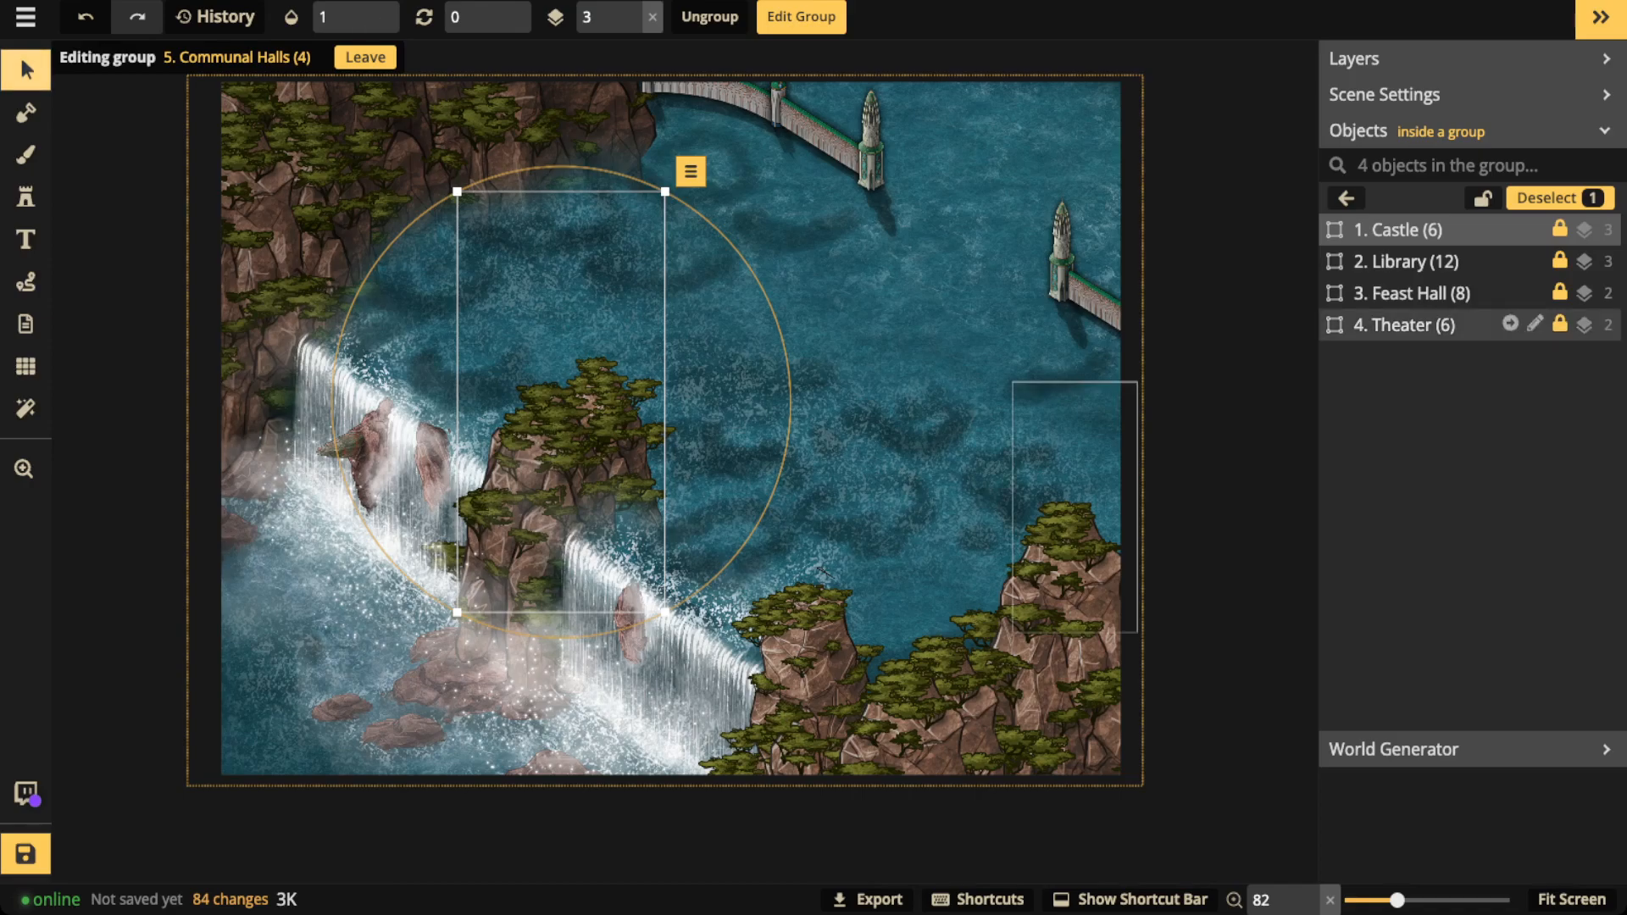
pyautogui.click(1346, 197)
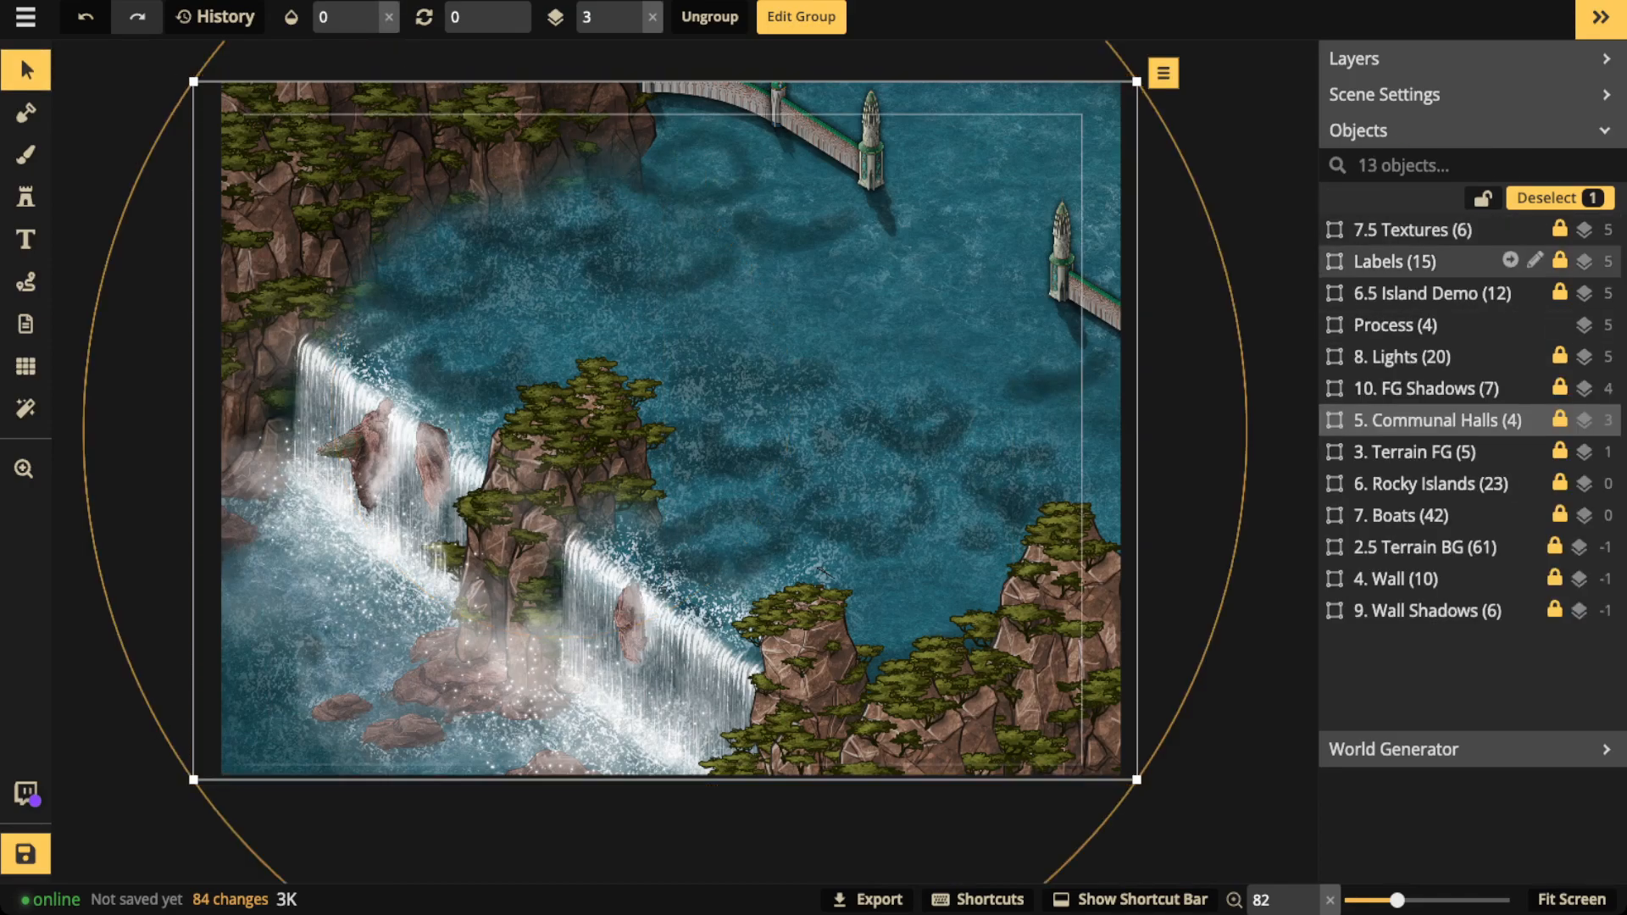
pyautogui.click(389, 17)
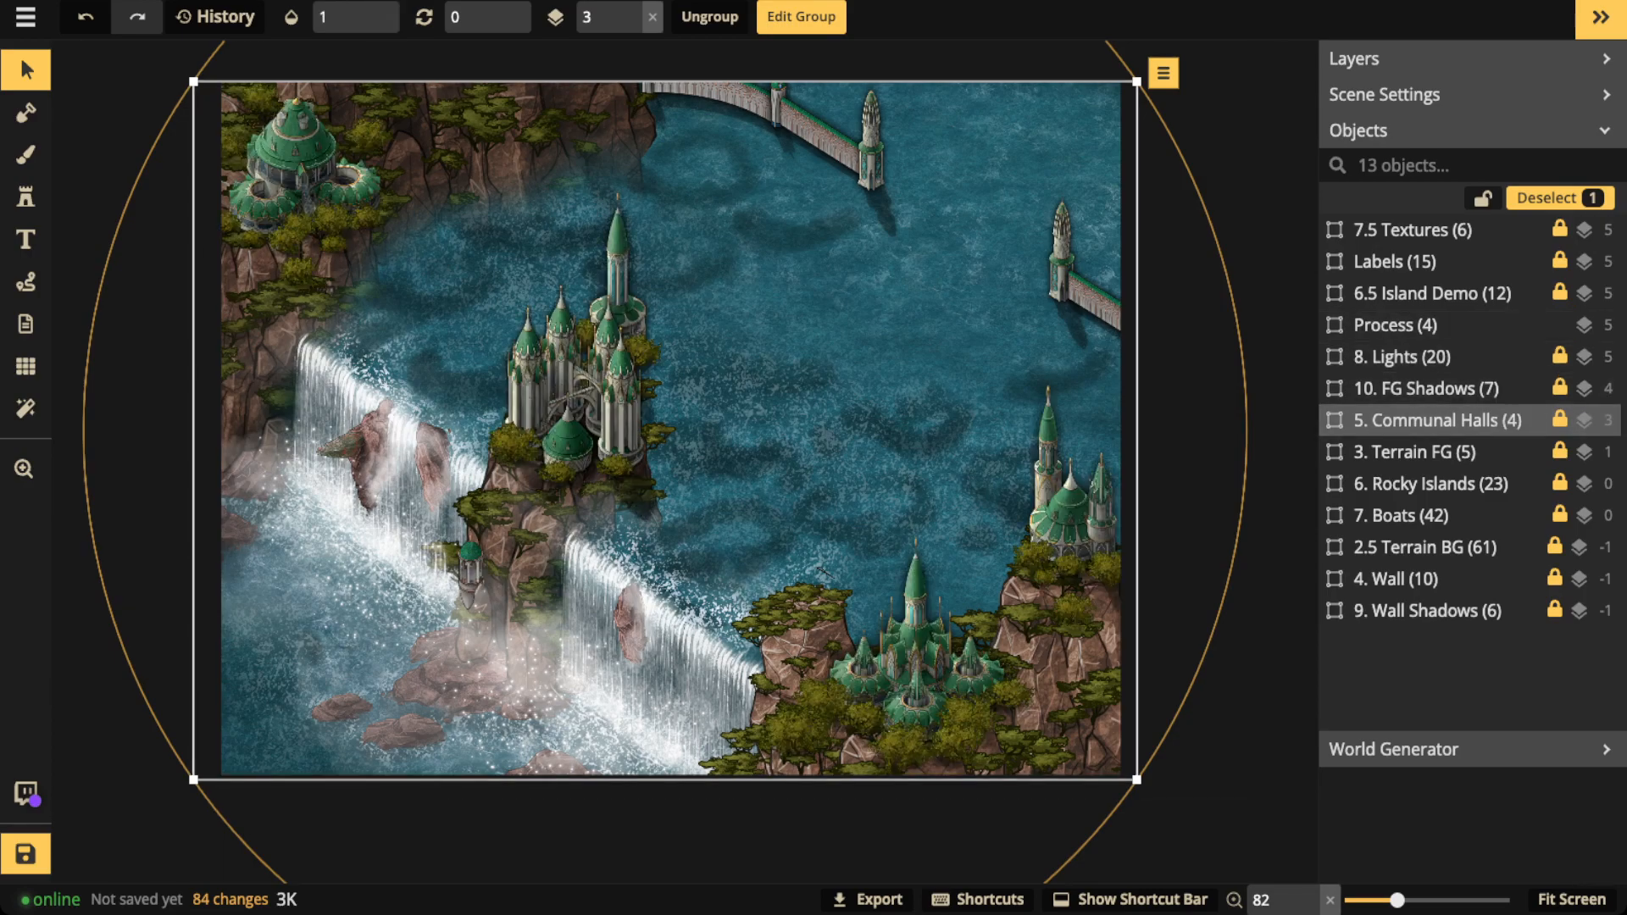
# Circle the central castle and the spired hall on the southern cliffs with yellow free-draw paths, deleting each circle.
pyautogui.click(26, 281)
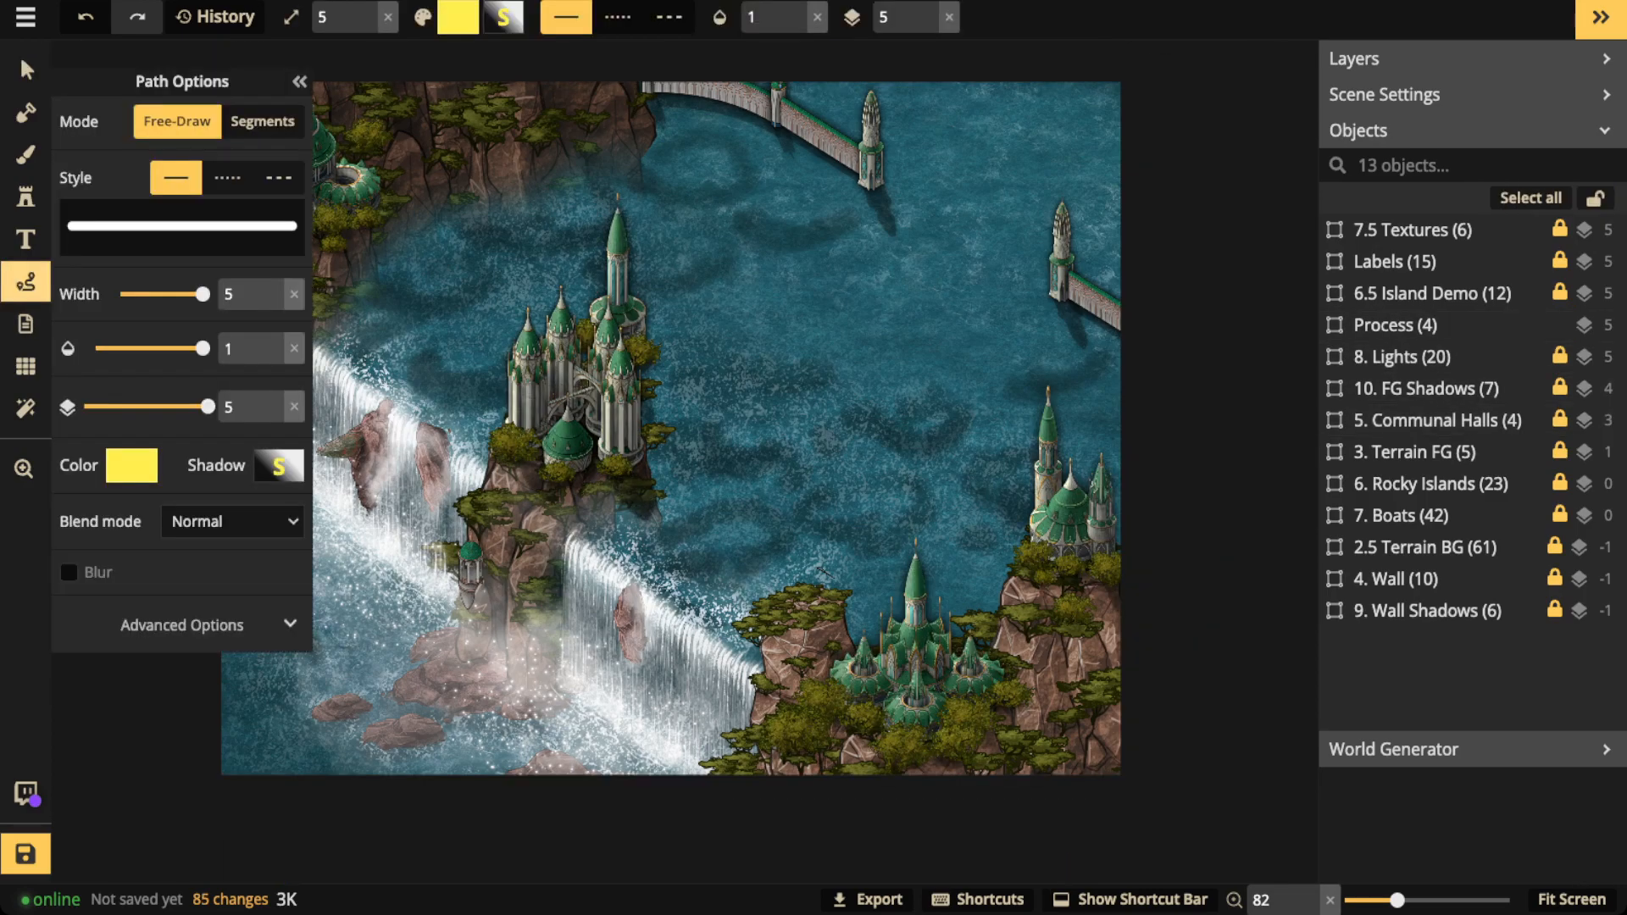
pyautogui.moveTo(588, 348)
pyautogui.mouseDown()
pyautogui.moveTo(484, 446)
pyautogui.moveTo(606, 490)
pyautogui.moveTo(634, 361)
pyautogui.moveTo(580, 349)
pyautogui.mouseUp()
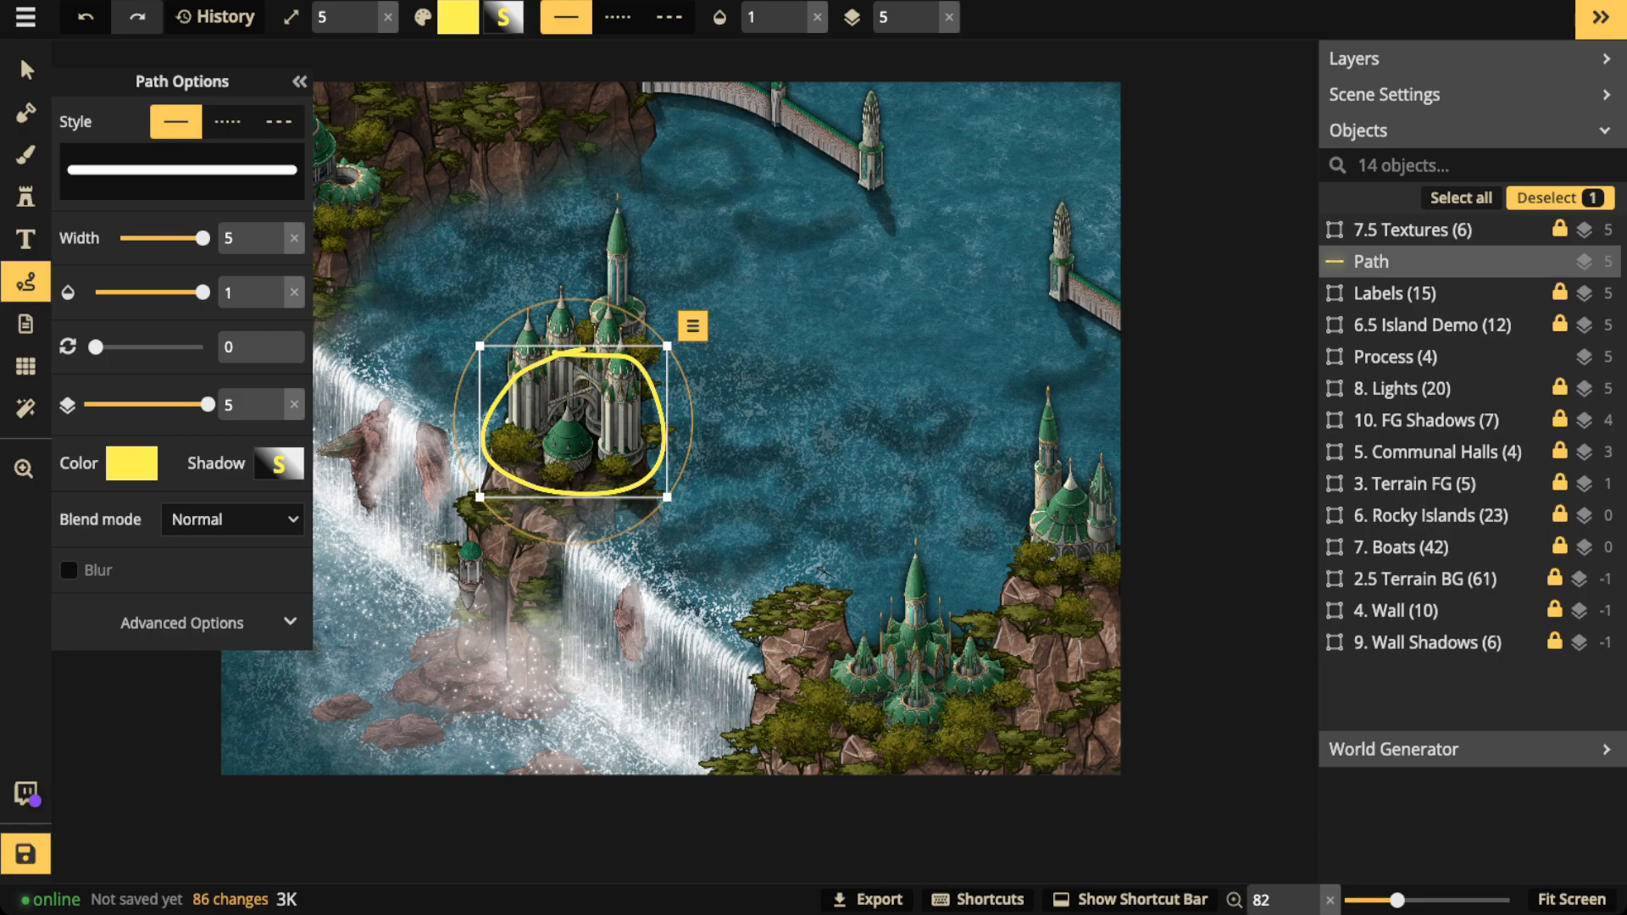
pyautogui.press('Delete')
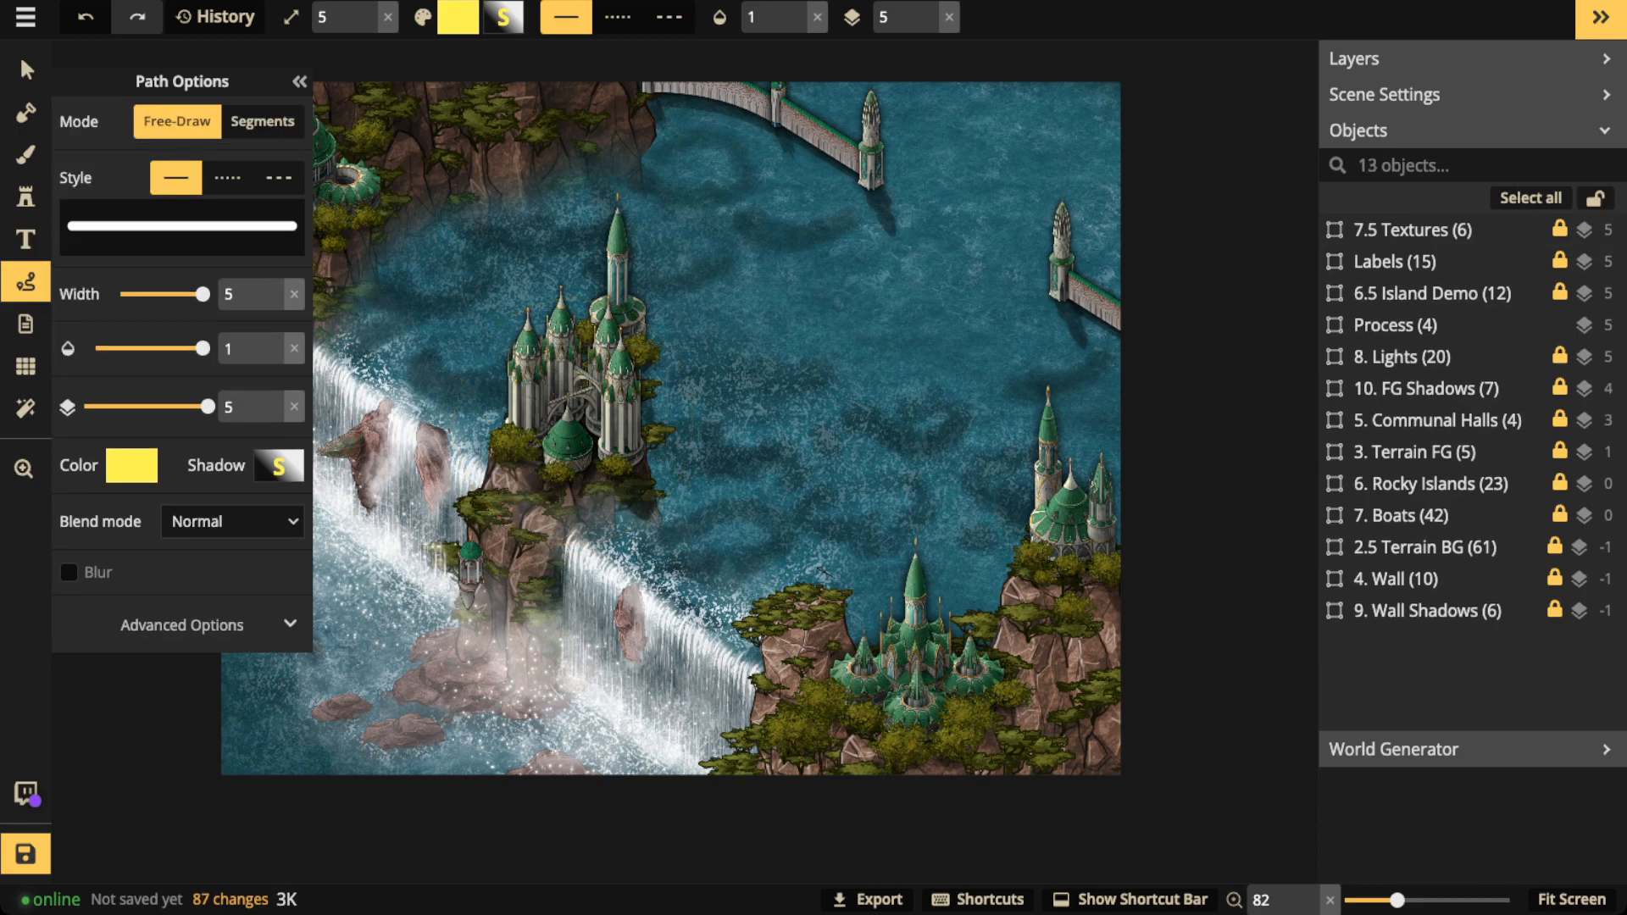
pyautogui.moveTo(962, 614)
pyautogui.mouseDown()
pyautogui.moveTo(843, 672)
pyautogui.moveTo(951, 718)
pyautogui.moveTo(953, 618)
pyautogui.mouseUp()
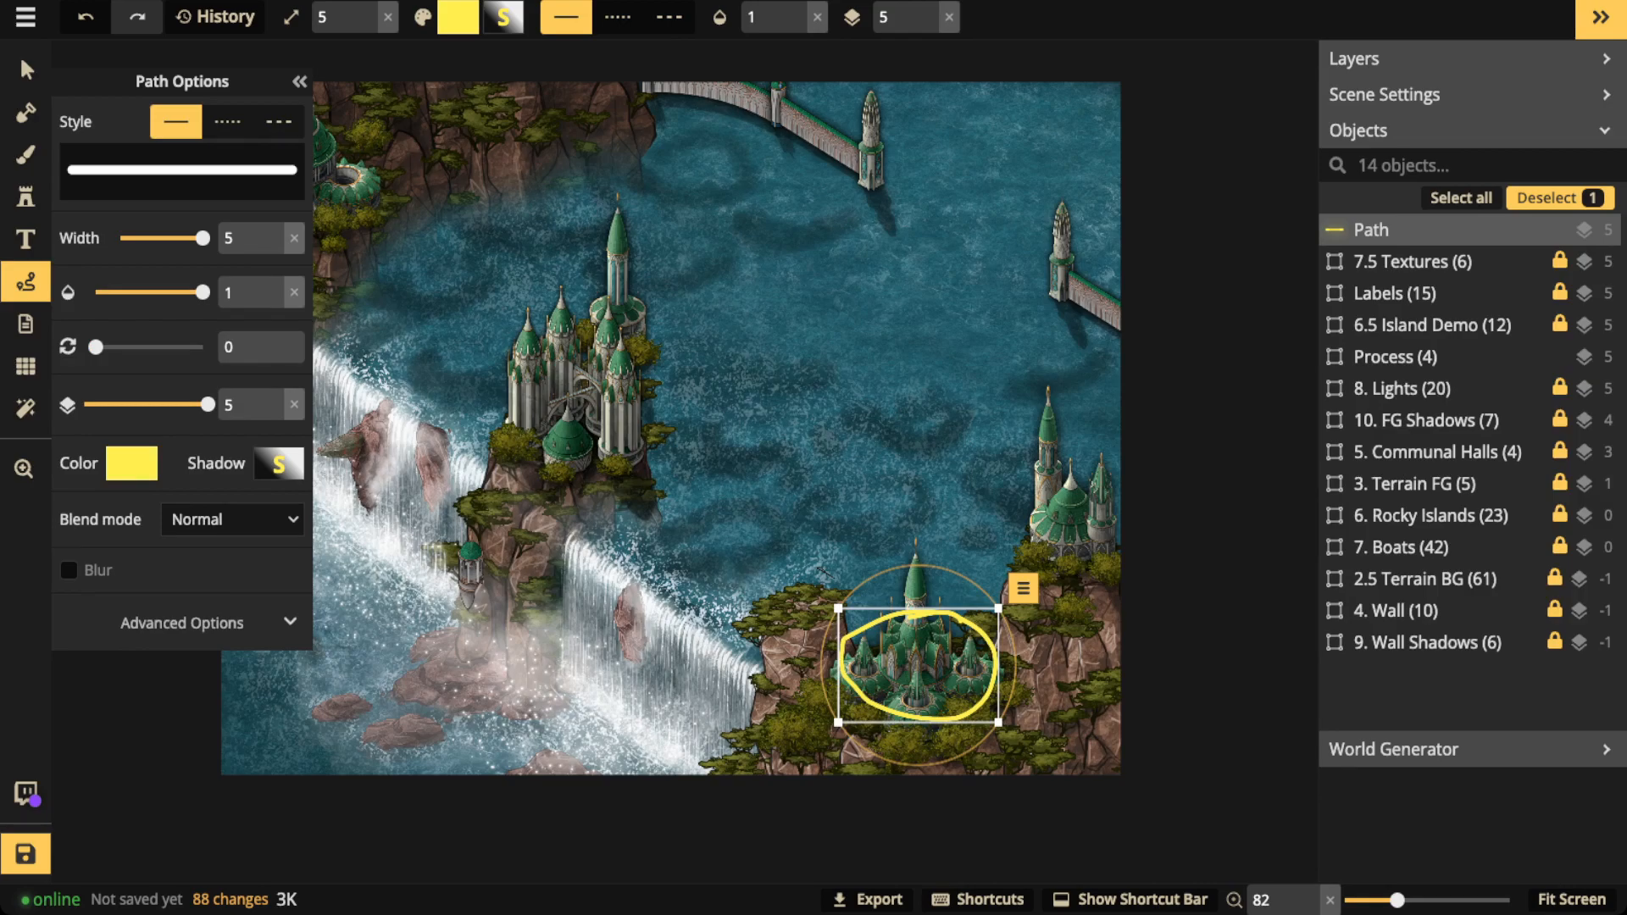
pyautogui.press('Delete')
# Circle the domed halls on the eastern cliff and in the map's northwest corner in yellow, deleting each circle.
pyautogui.moveTo(1048, 478)
pyautogui.mouseDown()
pyautogui.moveTo(1107, 557)
pyautogui.moveTo(1111, 487)
pyautogui.moveTo(1061, 476)
pyautogui.mouseUp()
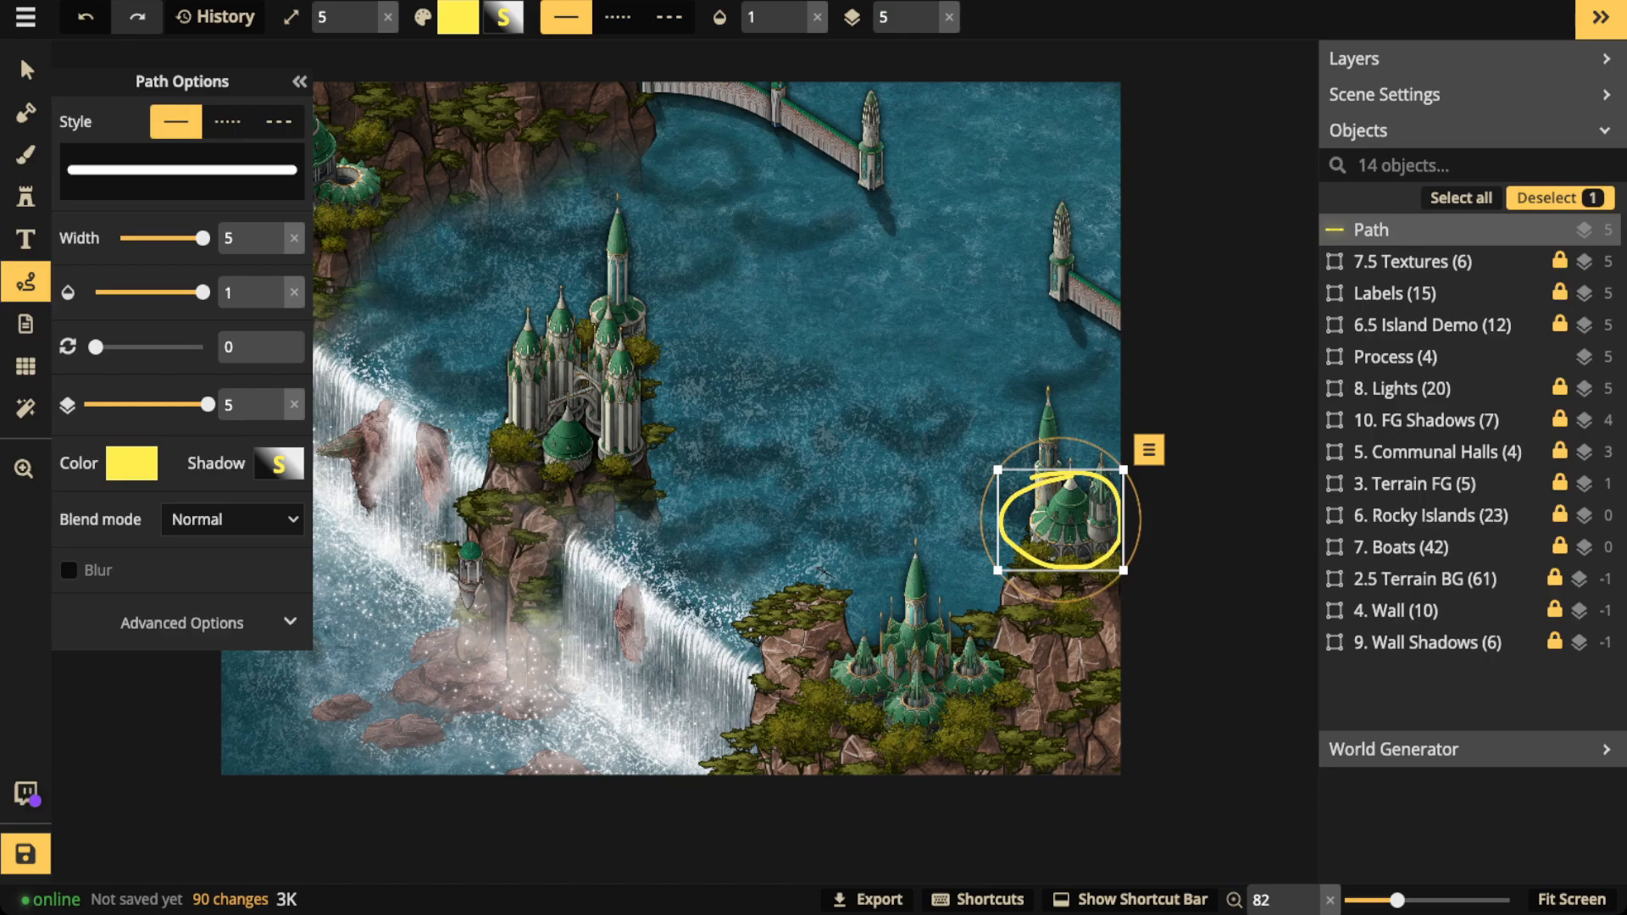
pyautogui.press('Delete')
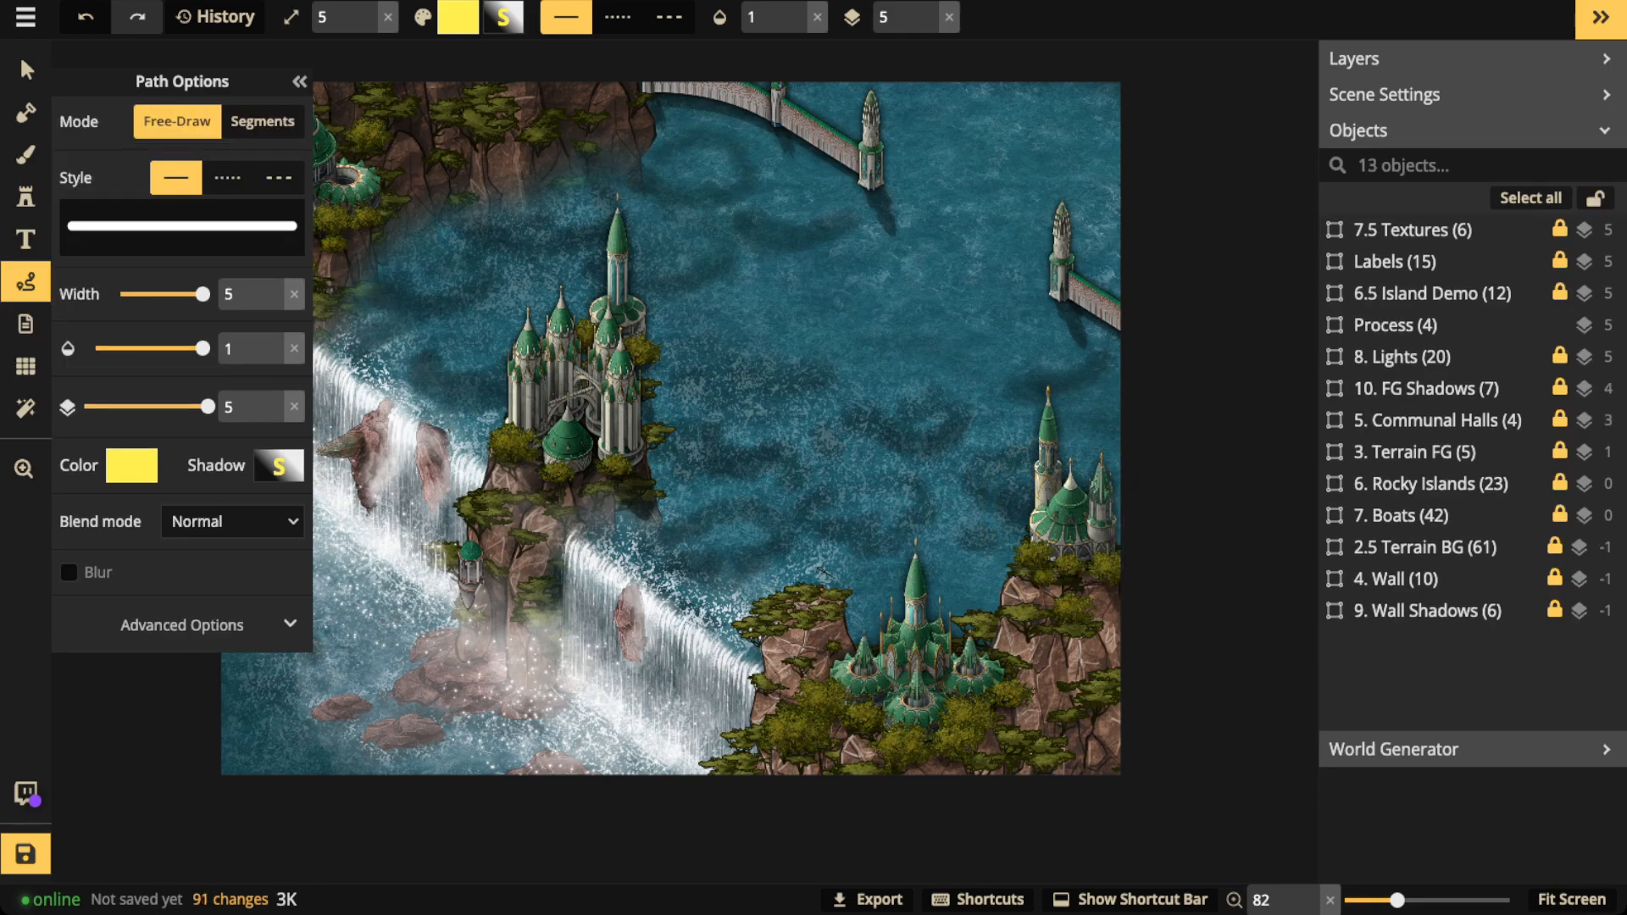
pyautogui.moveTo(534, 207)
pyautogui.mouseDown()
pyautogui.moveTo(617, 265)
pyautogui.moveTo(585, 214)
pyautogui.mouseUp()
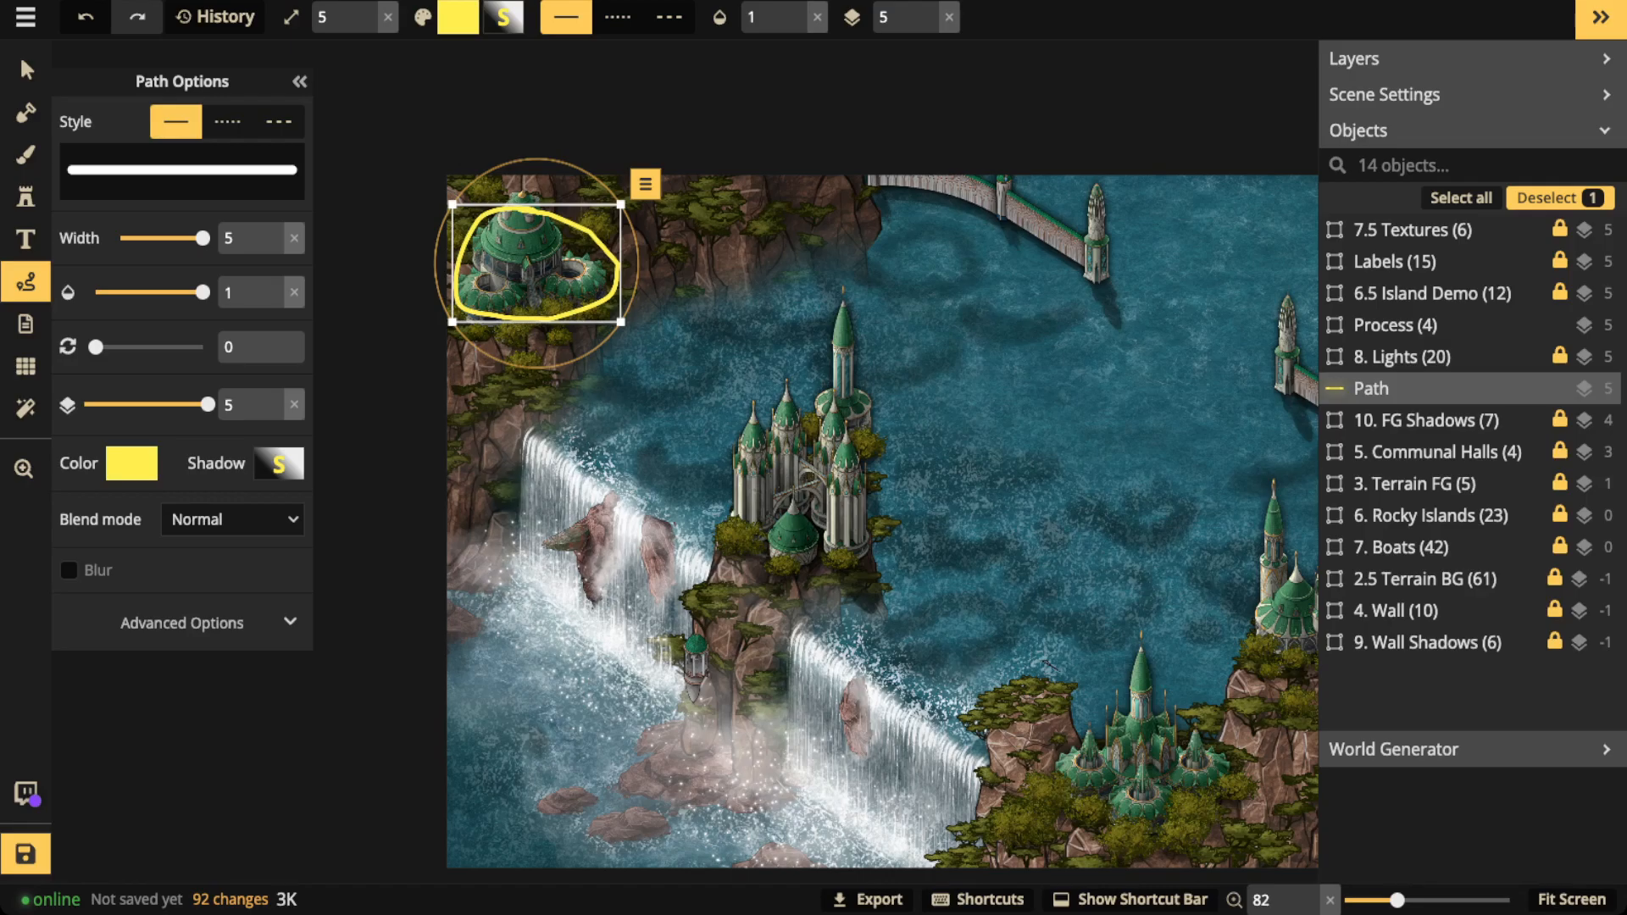
pyautogui.press('Delete')
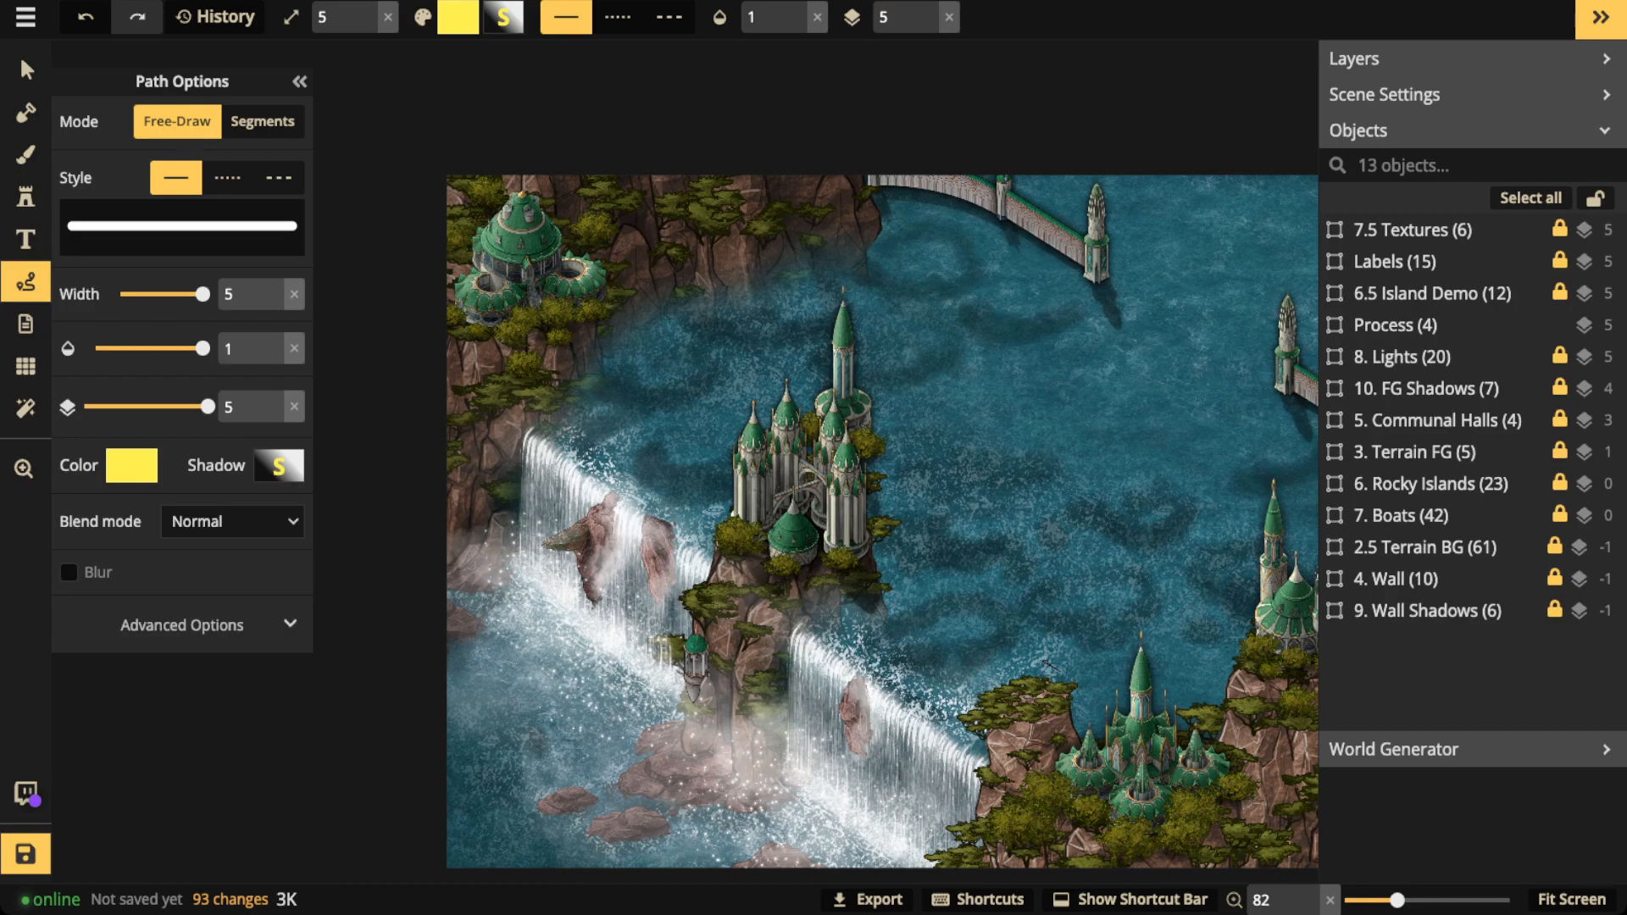
# Move the Process list slightly farther from the map's western edge, open its group for editing and leave it.
pyautogui.click(26, 71)
pyautogui.scroll(-1, 781, 289)
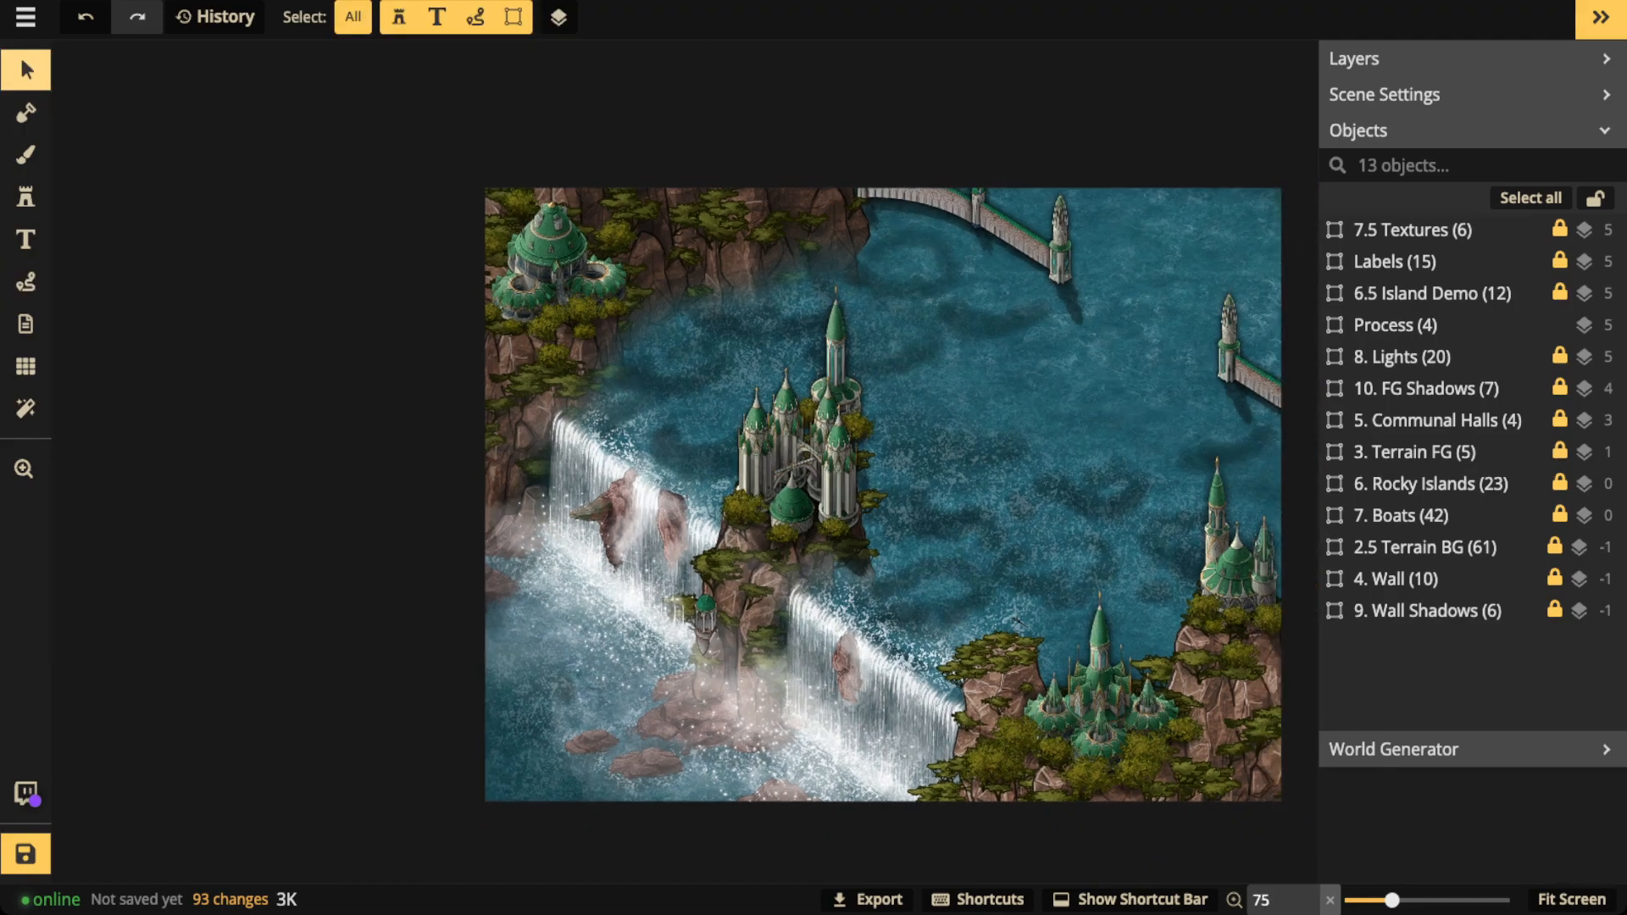
pyautogui.moveTo(881, 495); pyautogui.dragTo(779, 469)
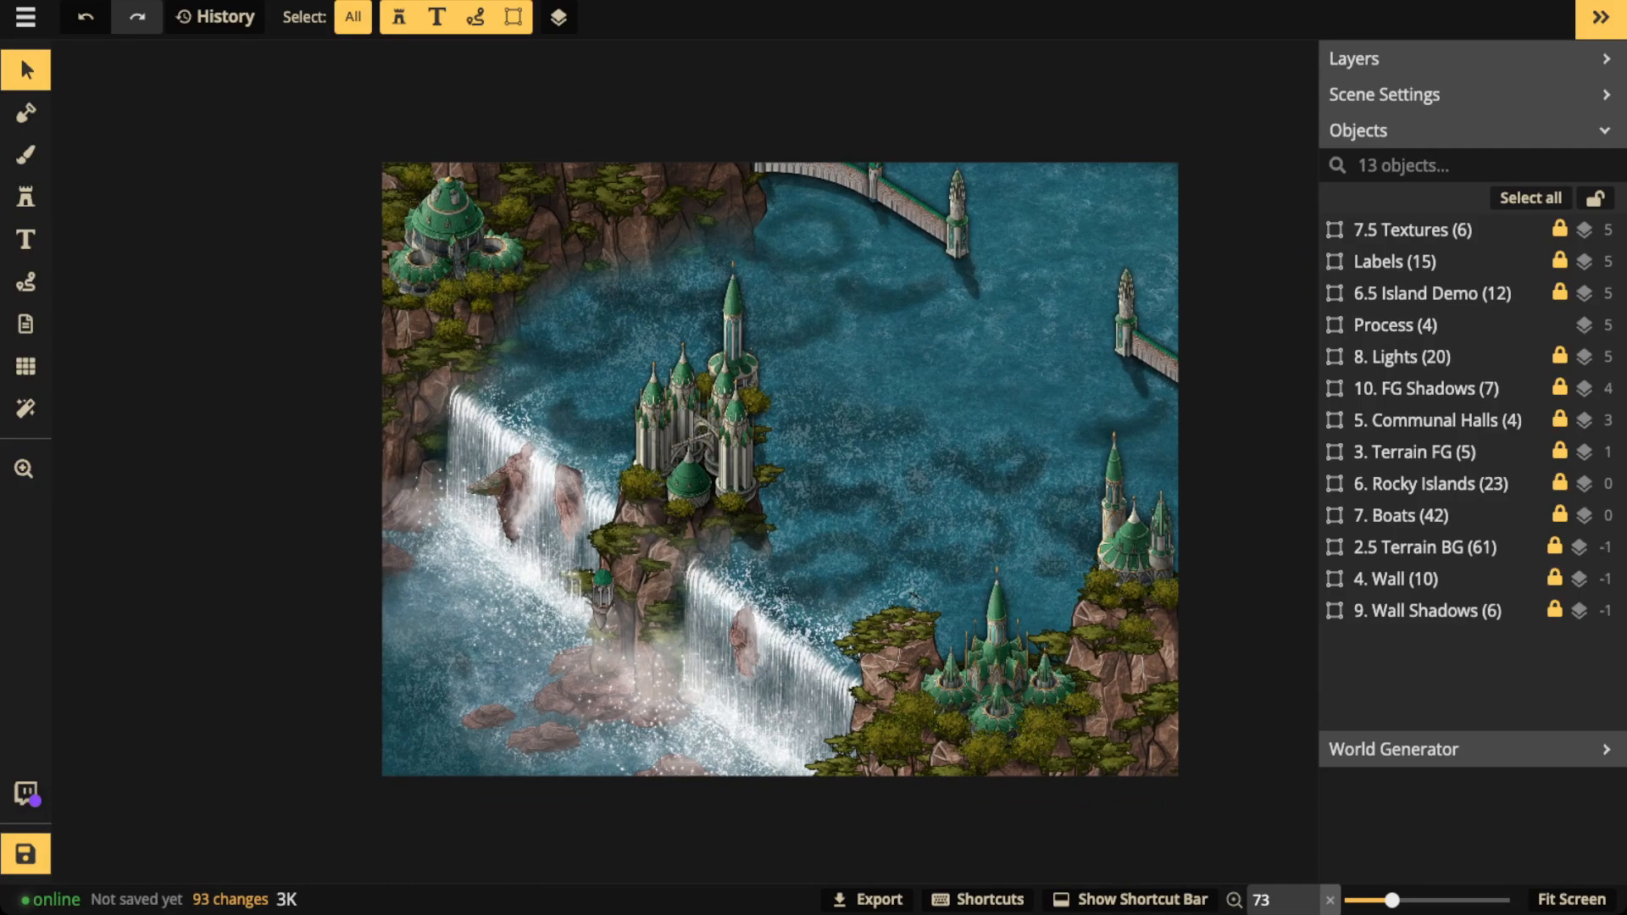
pyautogui.moveTo(1441, 324)
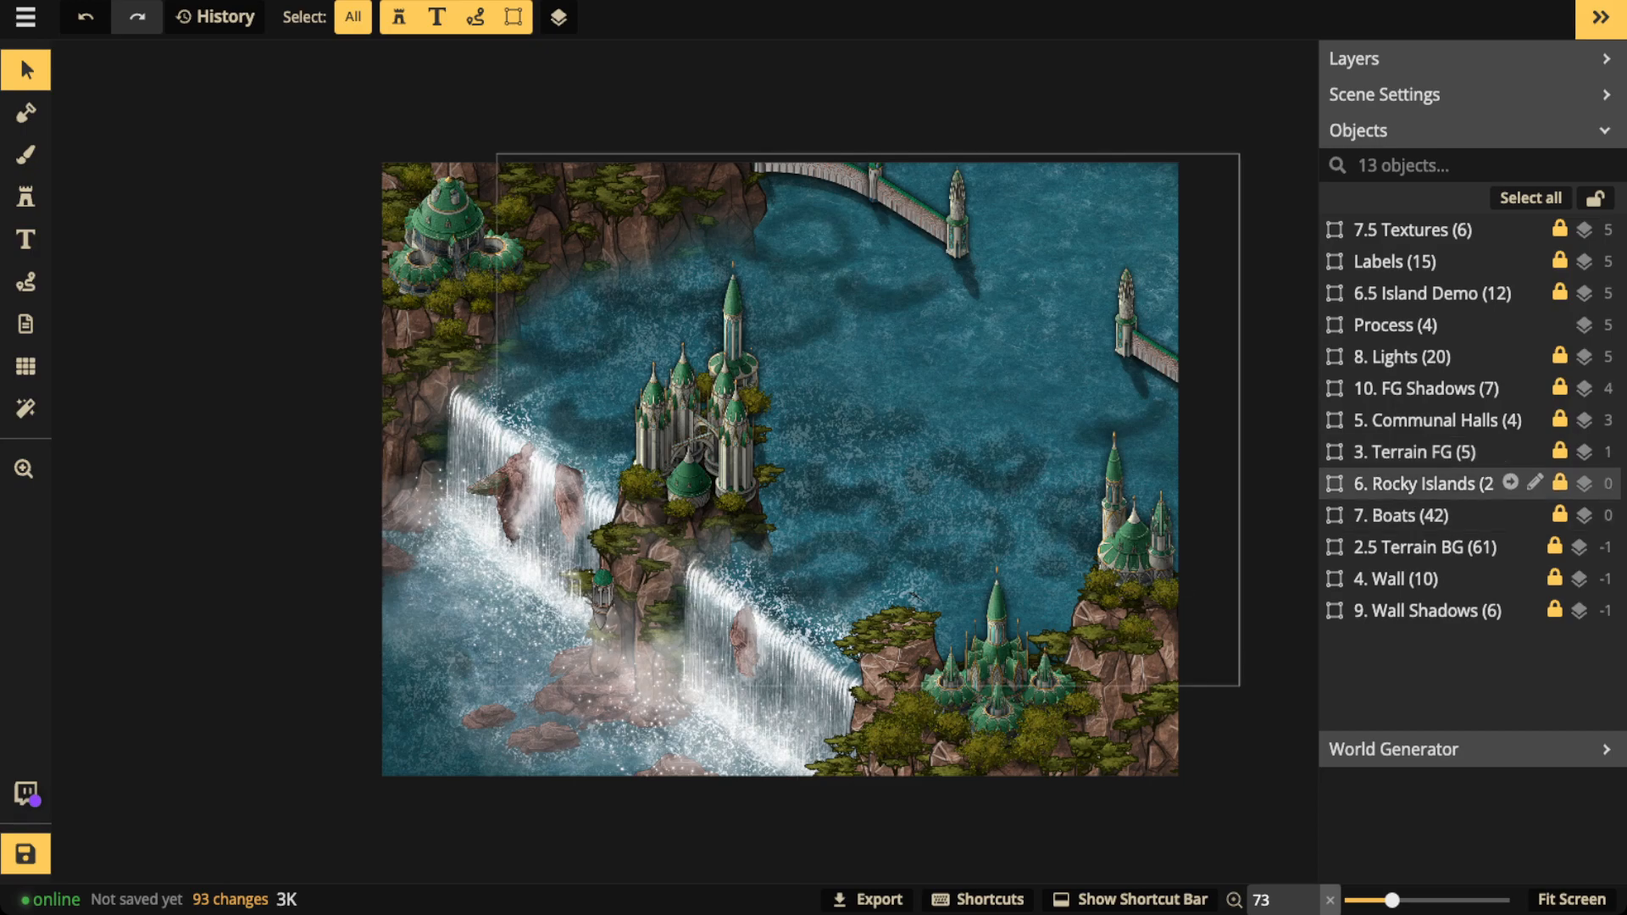
pyautogui.click(276, 424)
pyautogui.moveTo(275, 424); pyautogui.dragTo(242, 417)
pyautogui.click(801, 17)
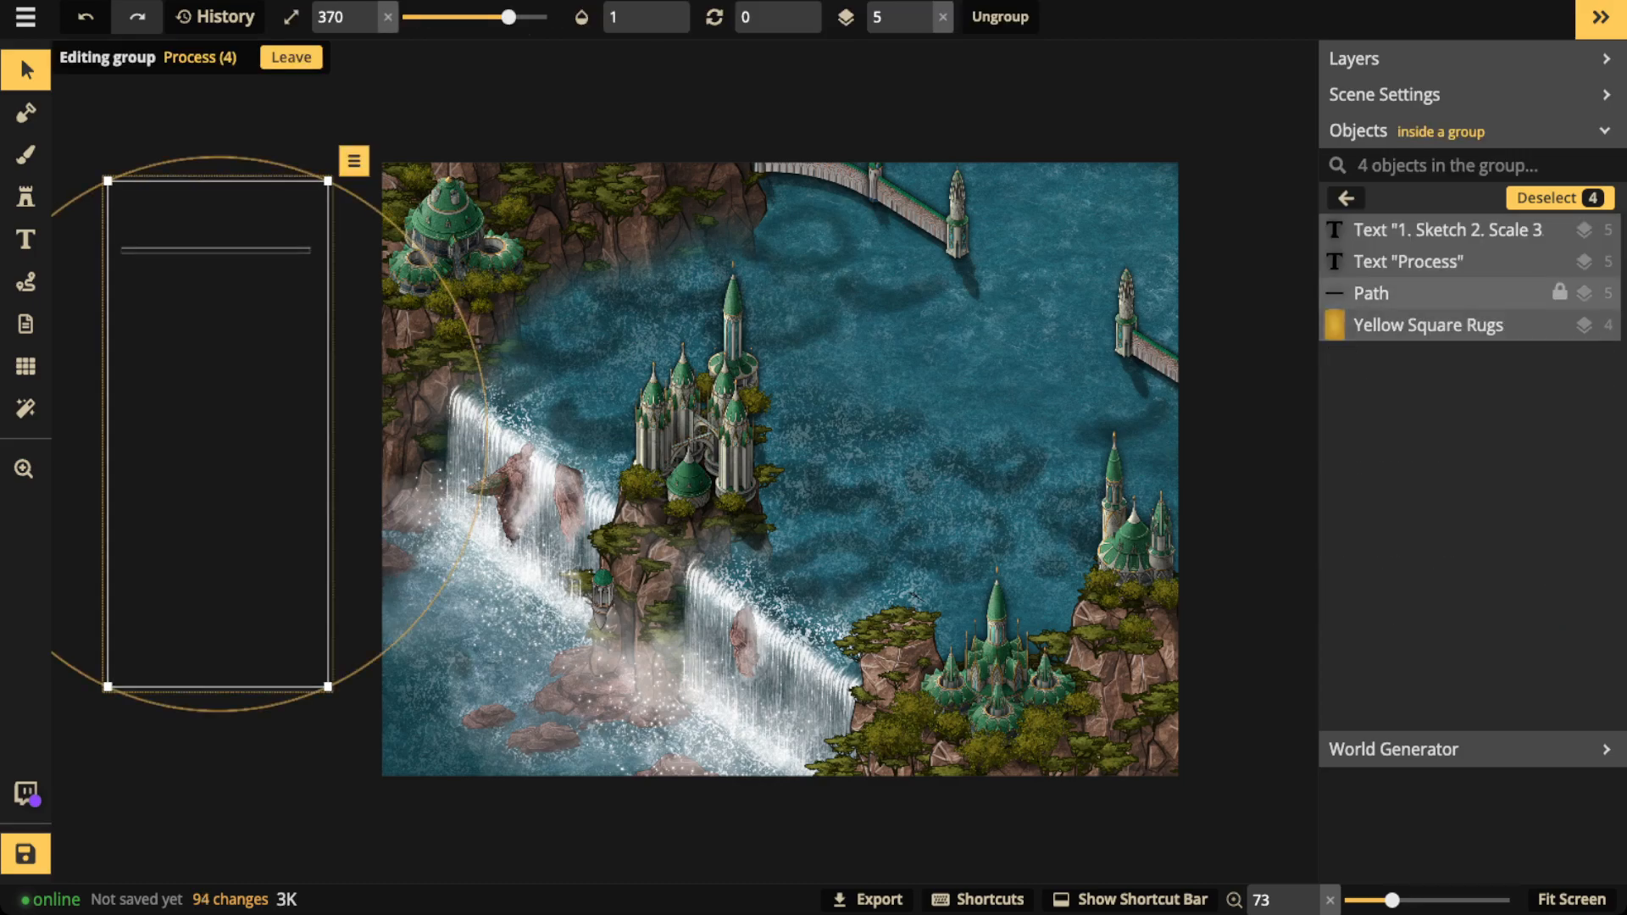
pyautogui.press('Escape')
pyautogui.press('Escape')
pyautogui.press('Escape')
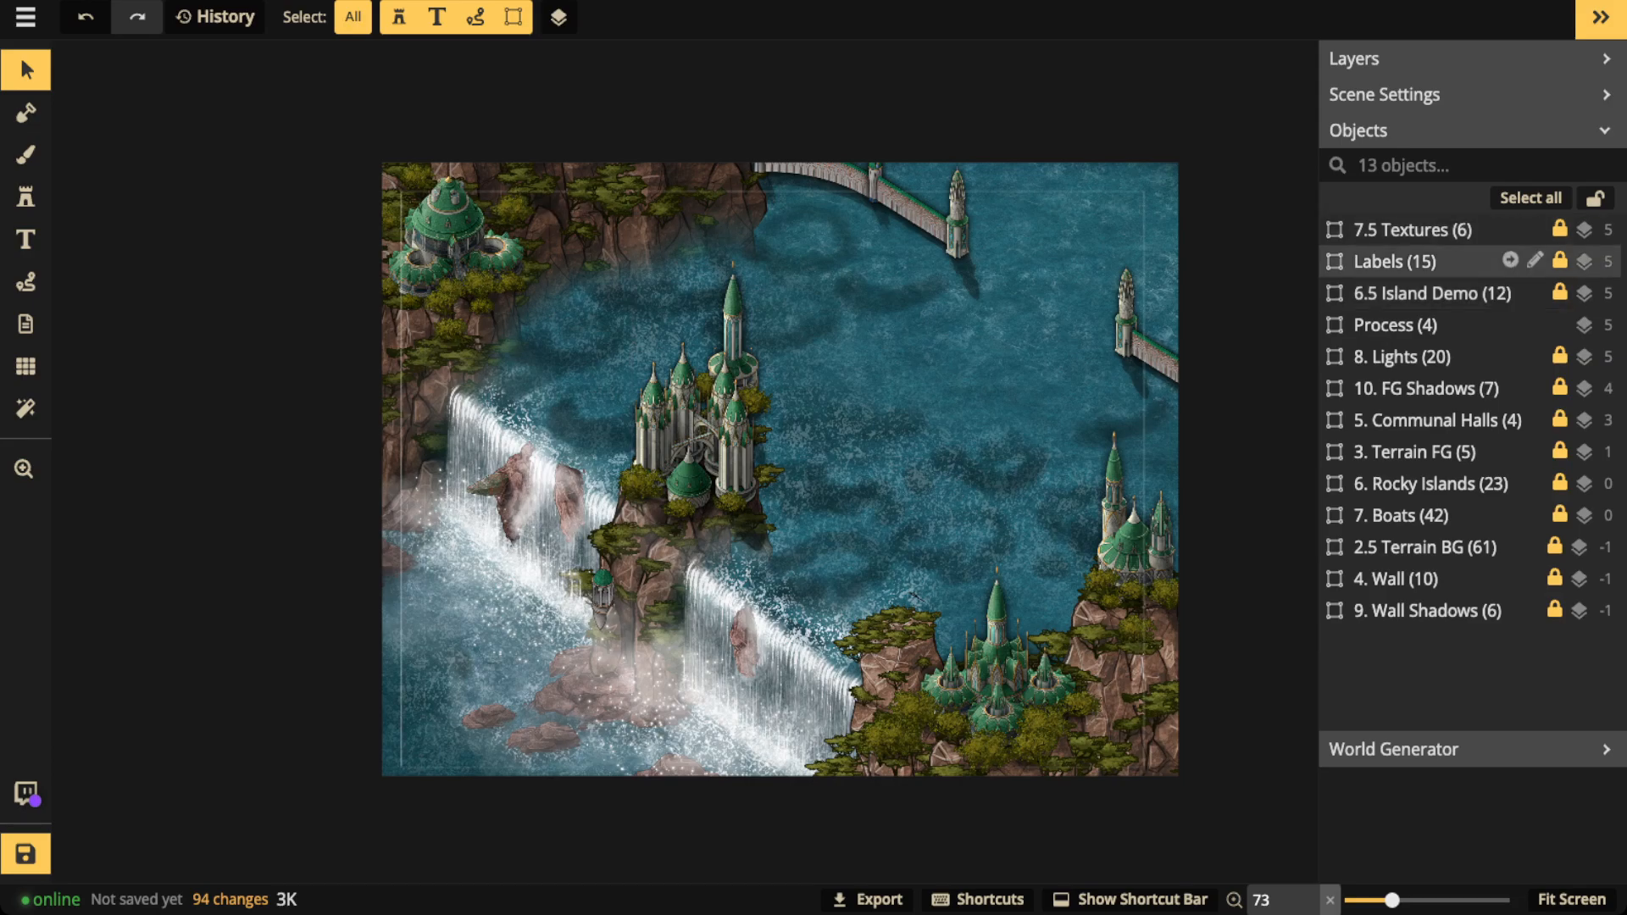
# Set the opacity of the 6.5 Island Demo group to 1 and bring its panel into close view.
pyautogui.click(1432, 293)
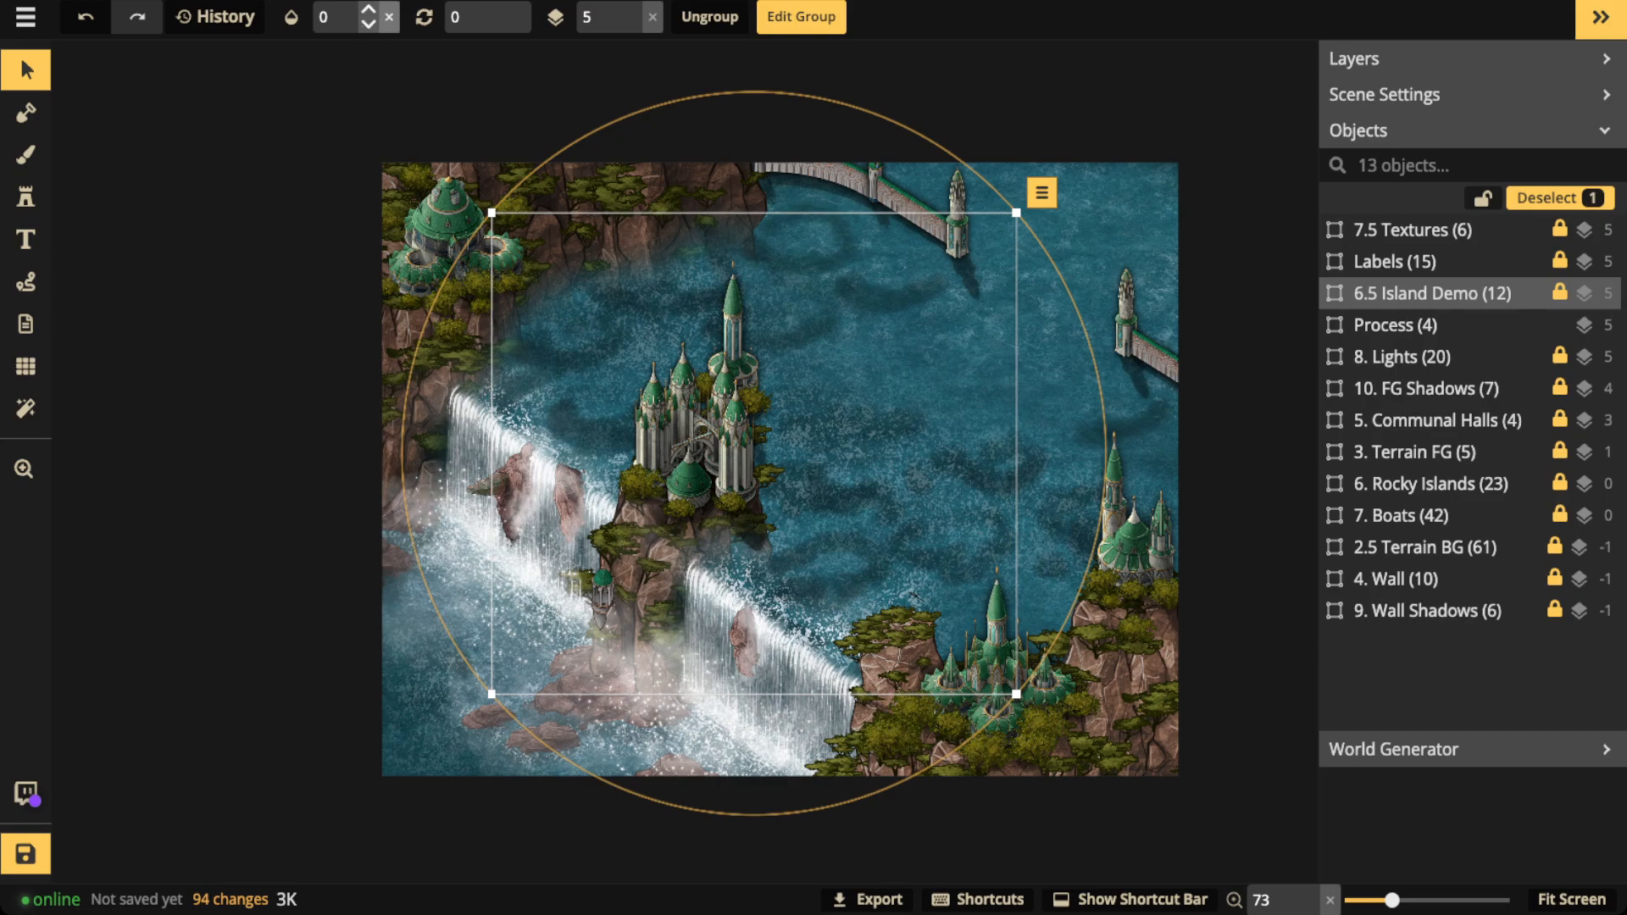
pyautogui.click(389, 17)
pyautogui.scroll(5, 775, 383)
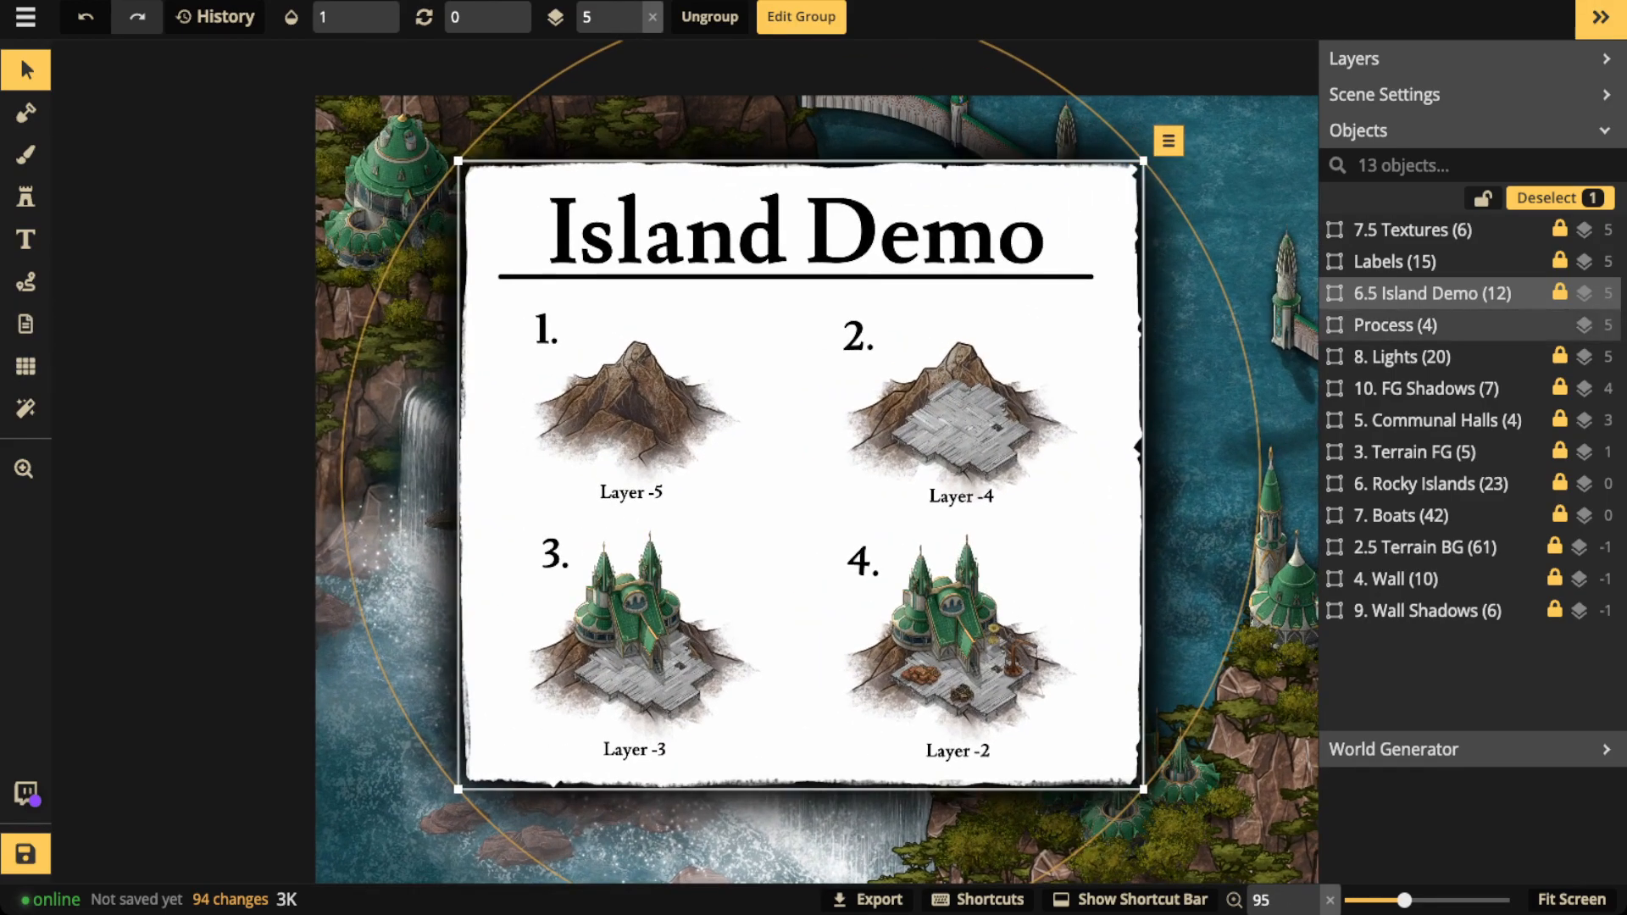
pyautogui.scroll(3, 753, 359)
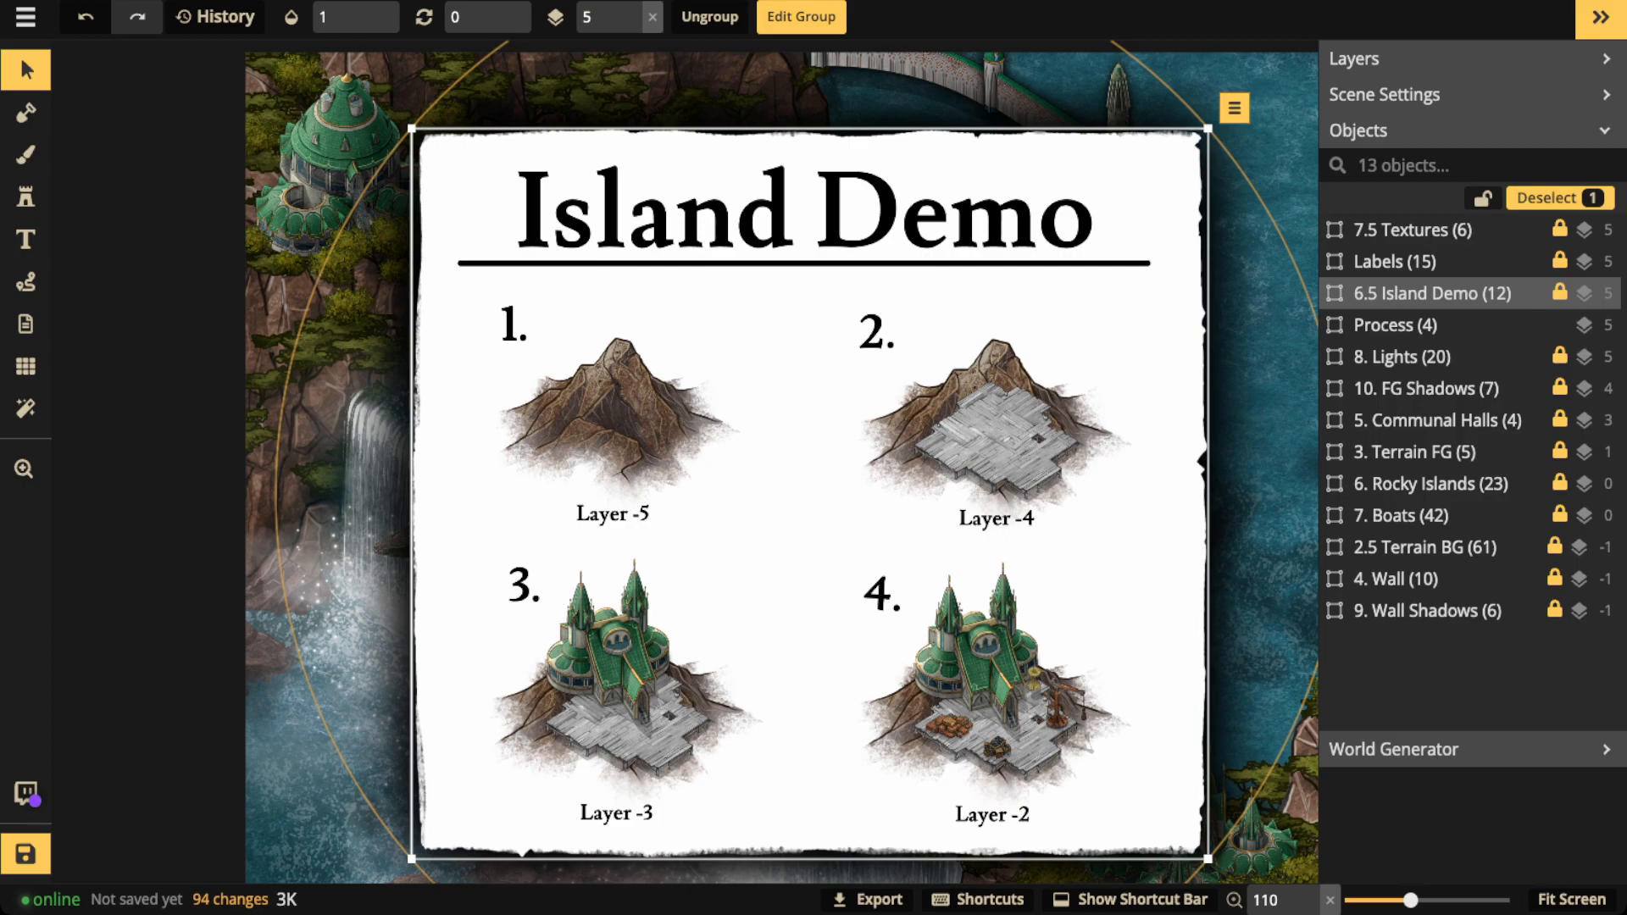
# Examine the four Island Demo stages closely, from the bare rock on Layer -5 to the details on Layer -2.
pyautogui.moveTo(805, 492); pyautogui.dragTo(694, 454)
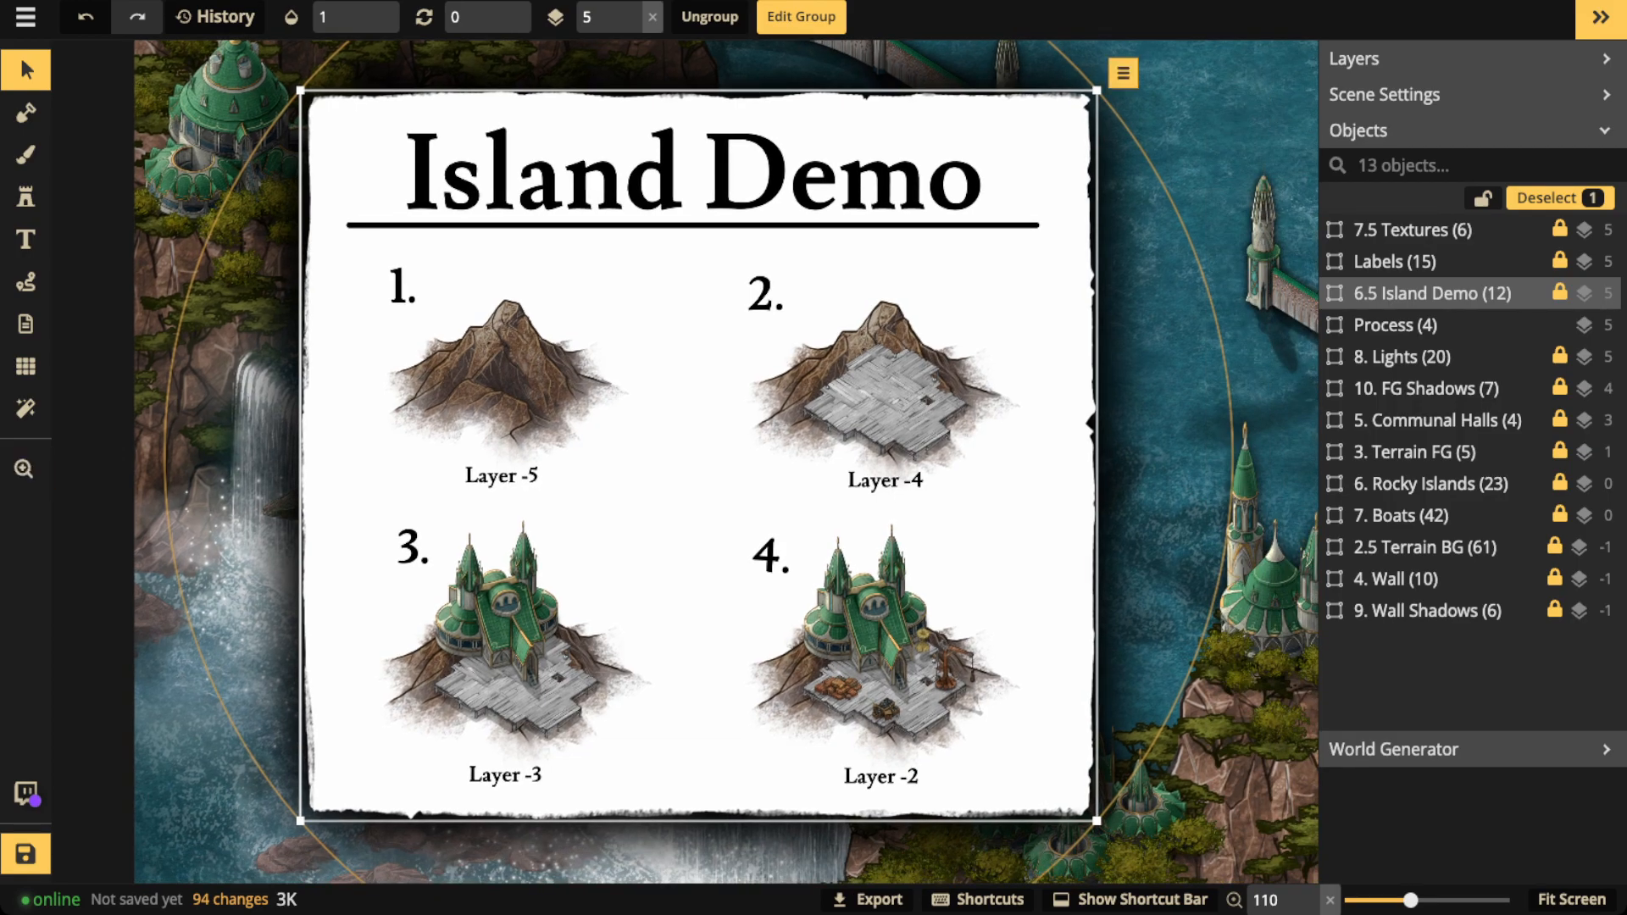
pyautogui.scroll(-2, 959, 503)
pyautogui.moveTo(959, 503); pyautogui.dragTo(747, 490)
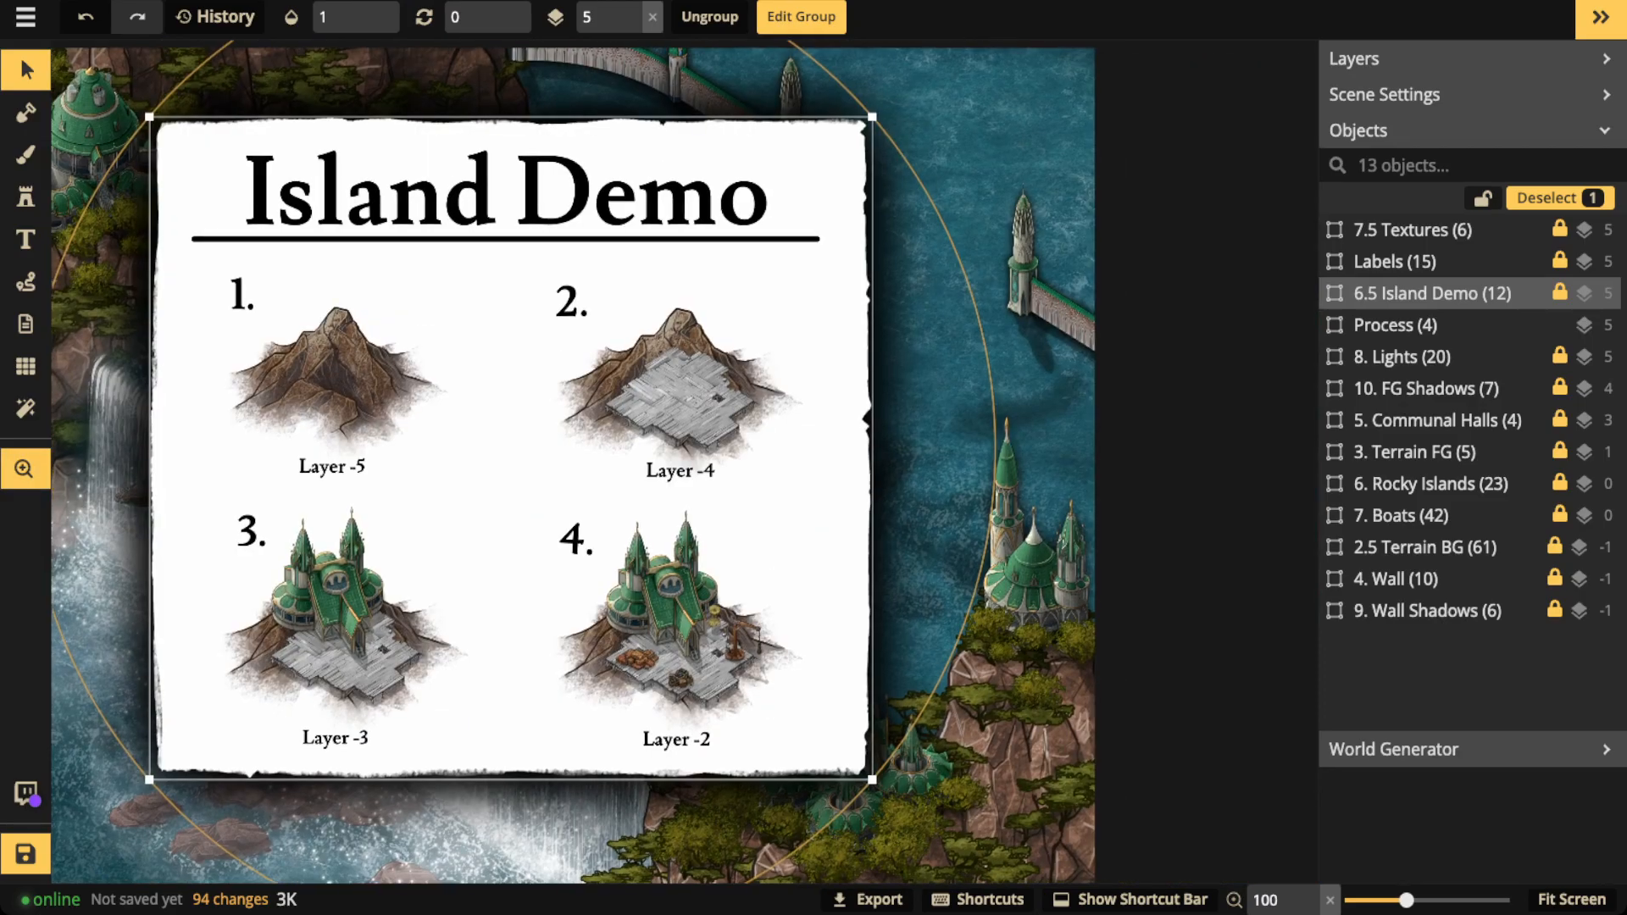
pyautogui.scroll(4, 1075, 577)
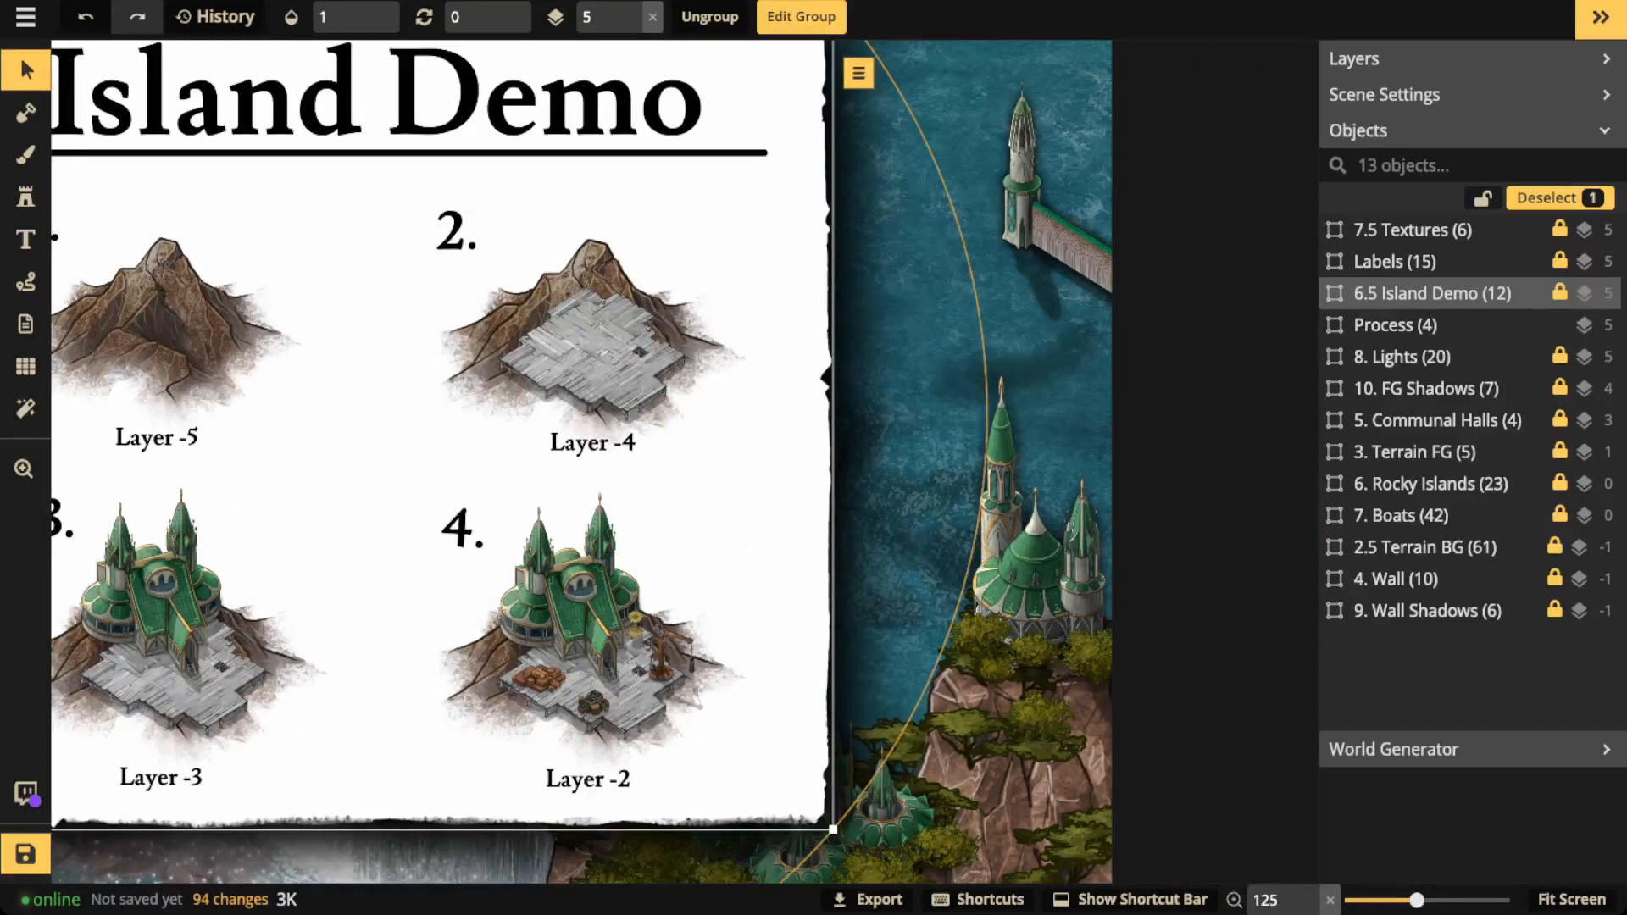
pyautogui.scroll(5, 996, 521)
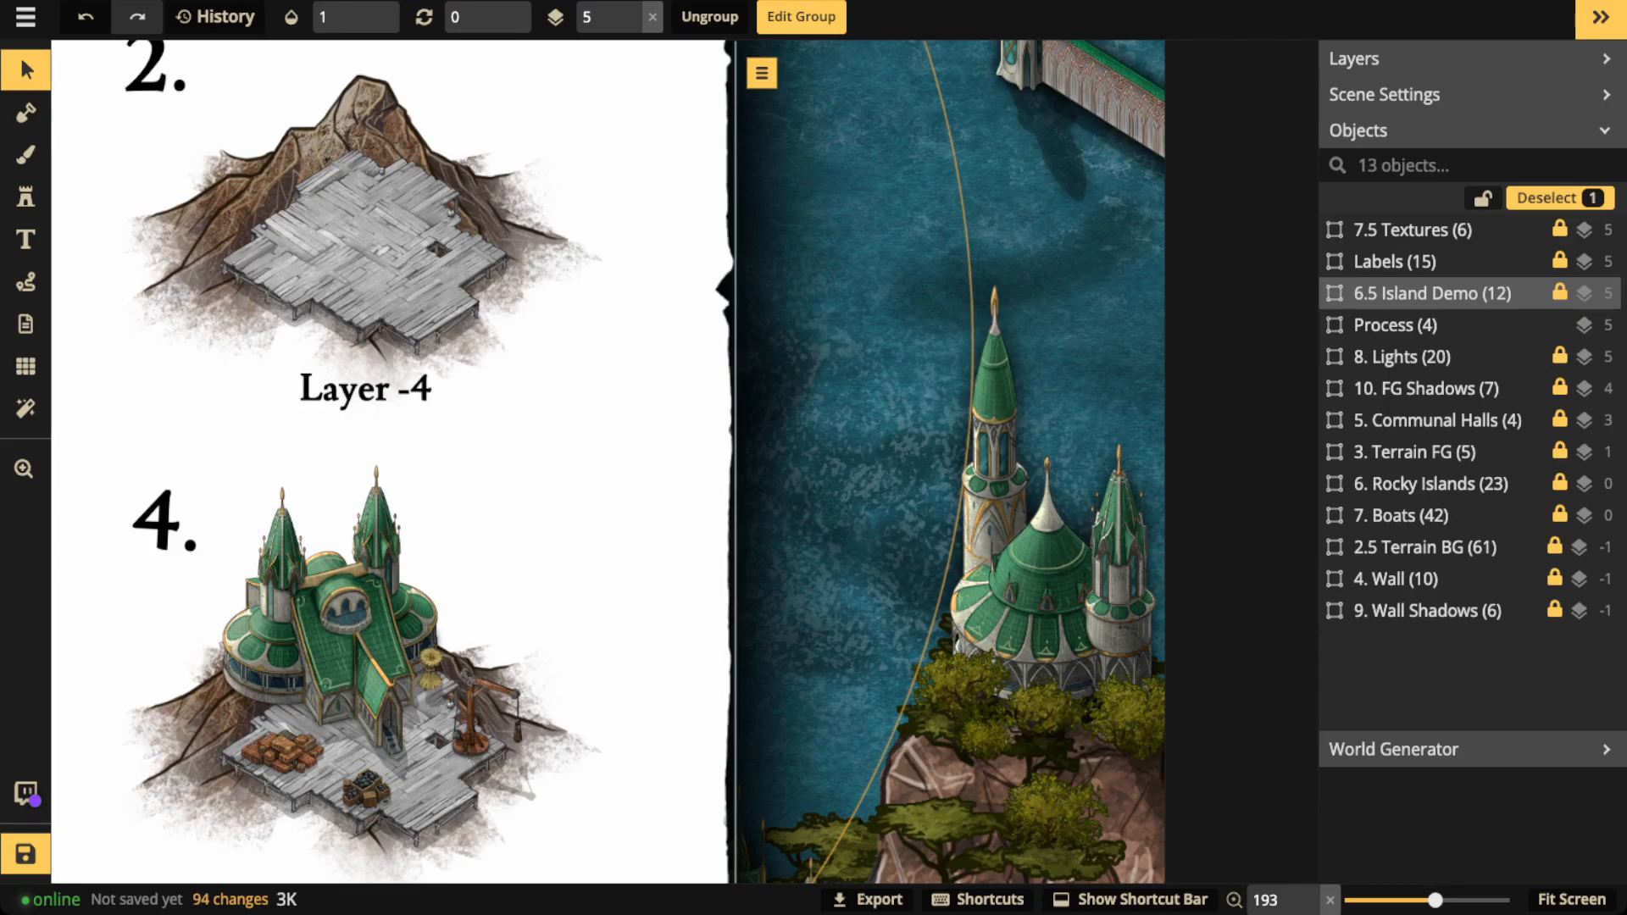
pyautogui.scroll(-5, 995, 510)
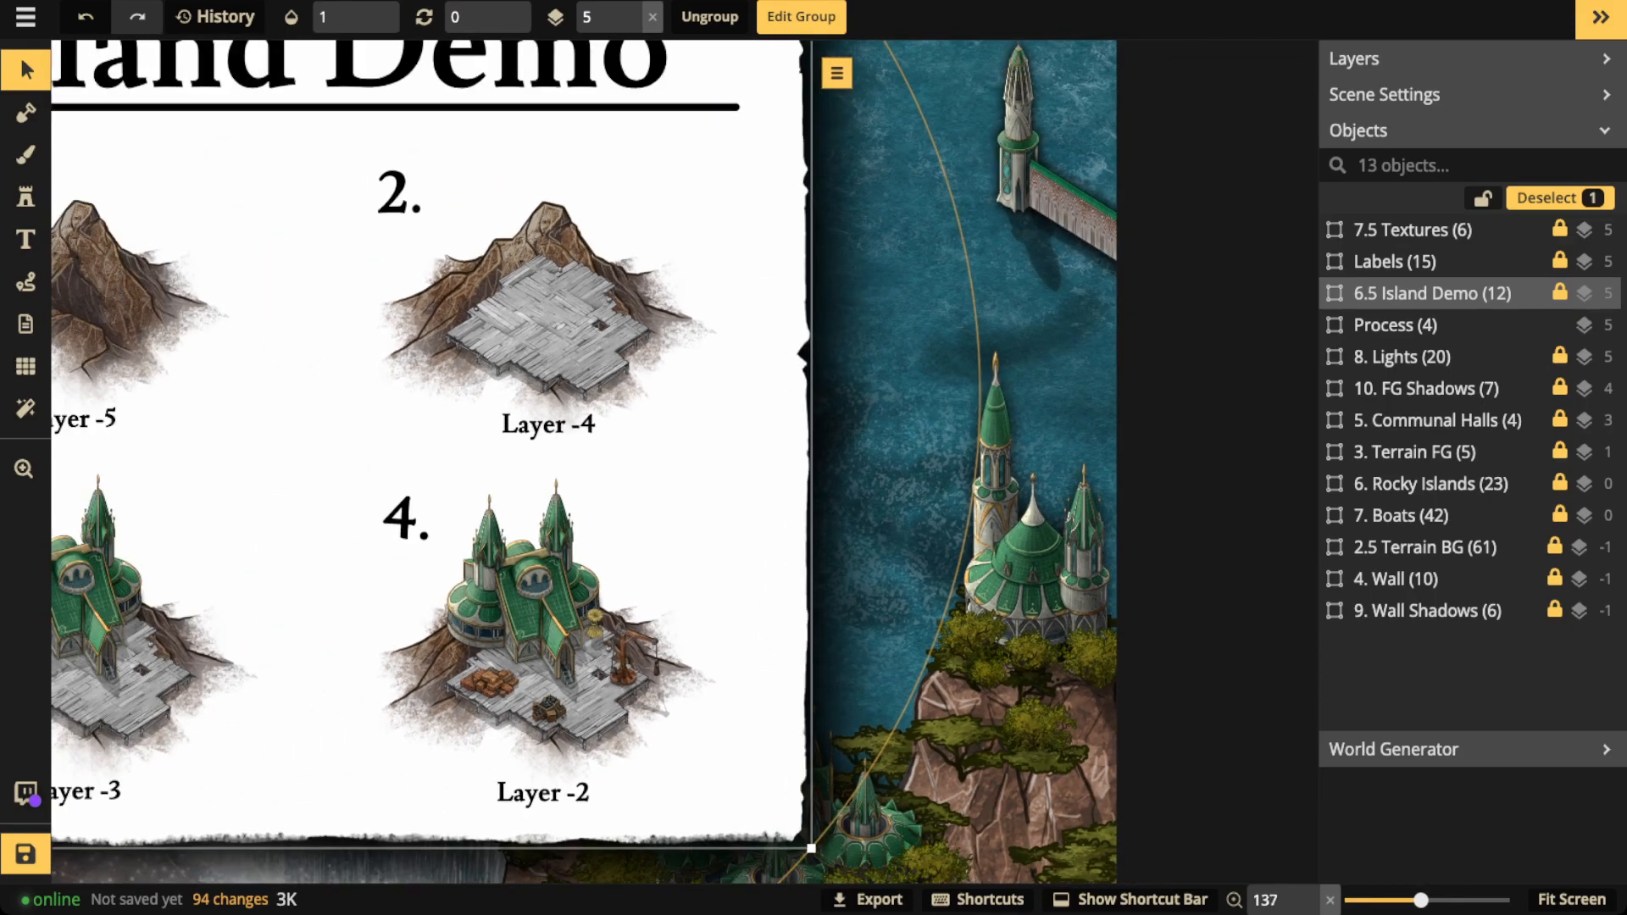
pyautogui.moveTo(721, 474); pyautogui.dragTo(996, 610)
pyautogui.scroll(2, 796, 431)
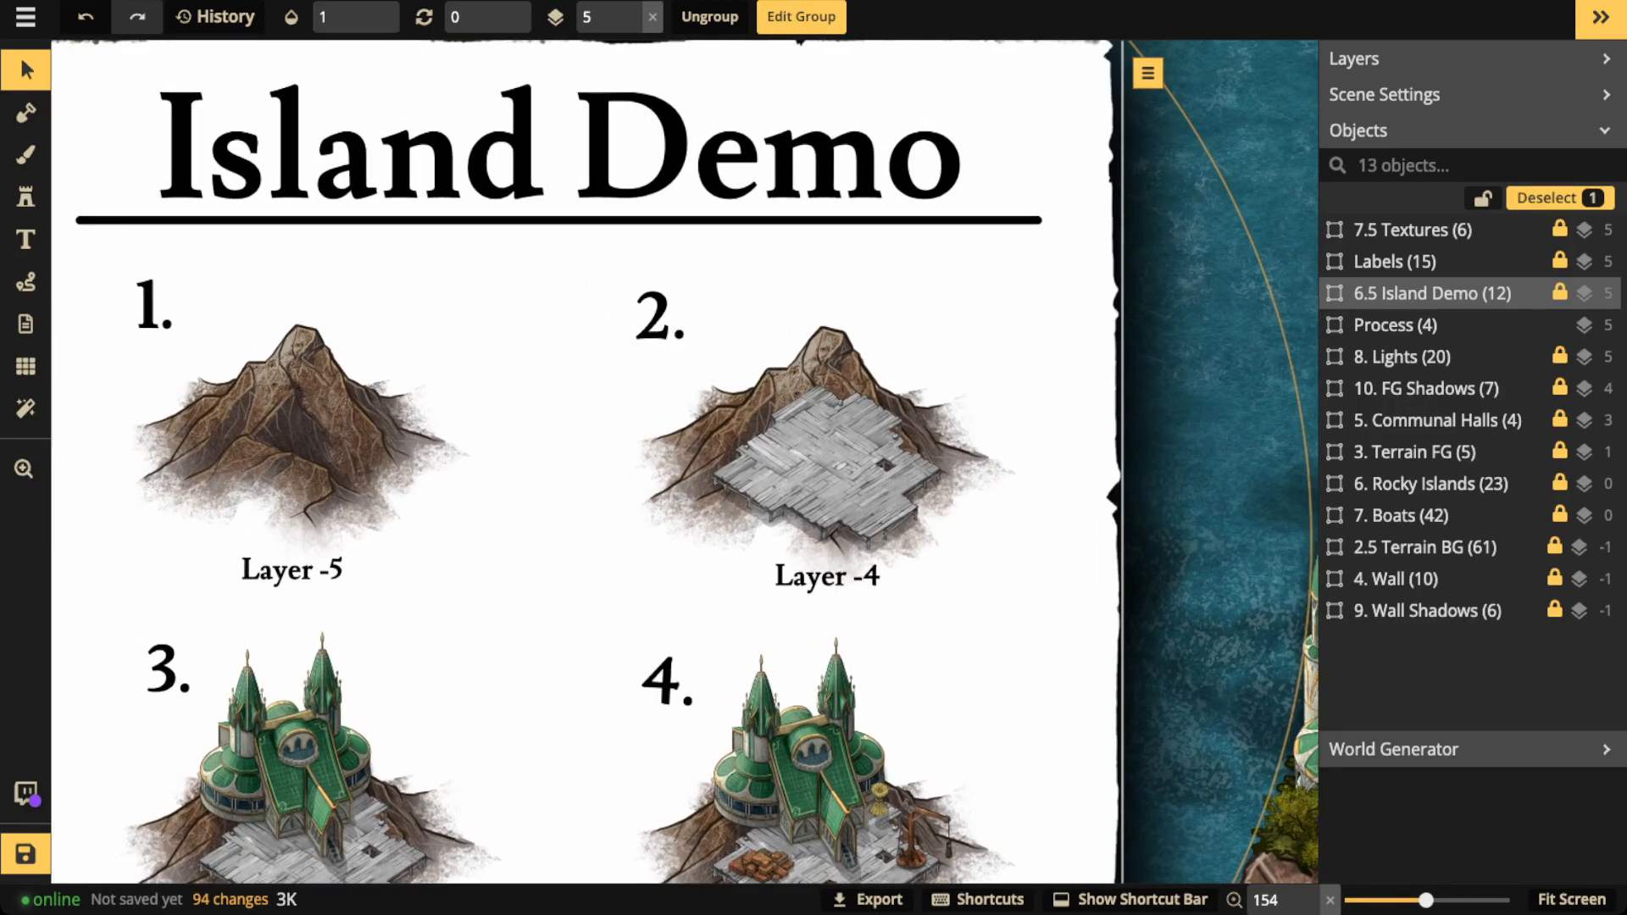
pyautogui.scroll(-2, 818, 443)
pyautogui.moveTo(818, 443); pyautogui.dragTo(996, 197)
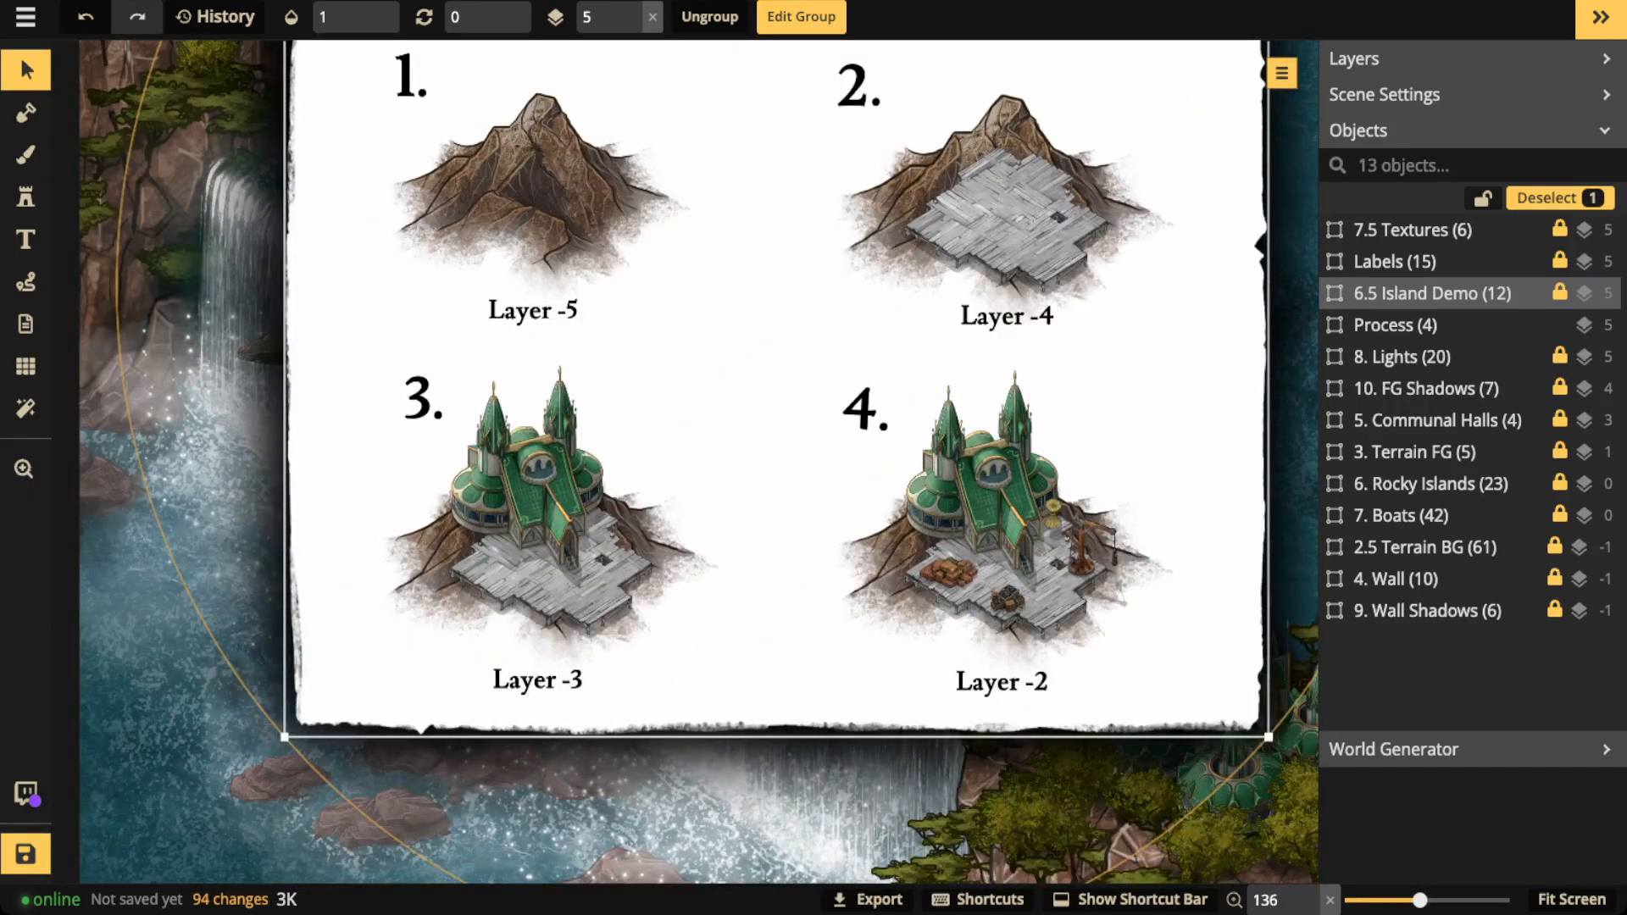
pyautogui.scroll(3, 528, 487)
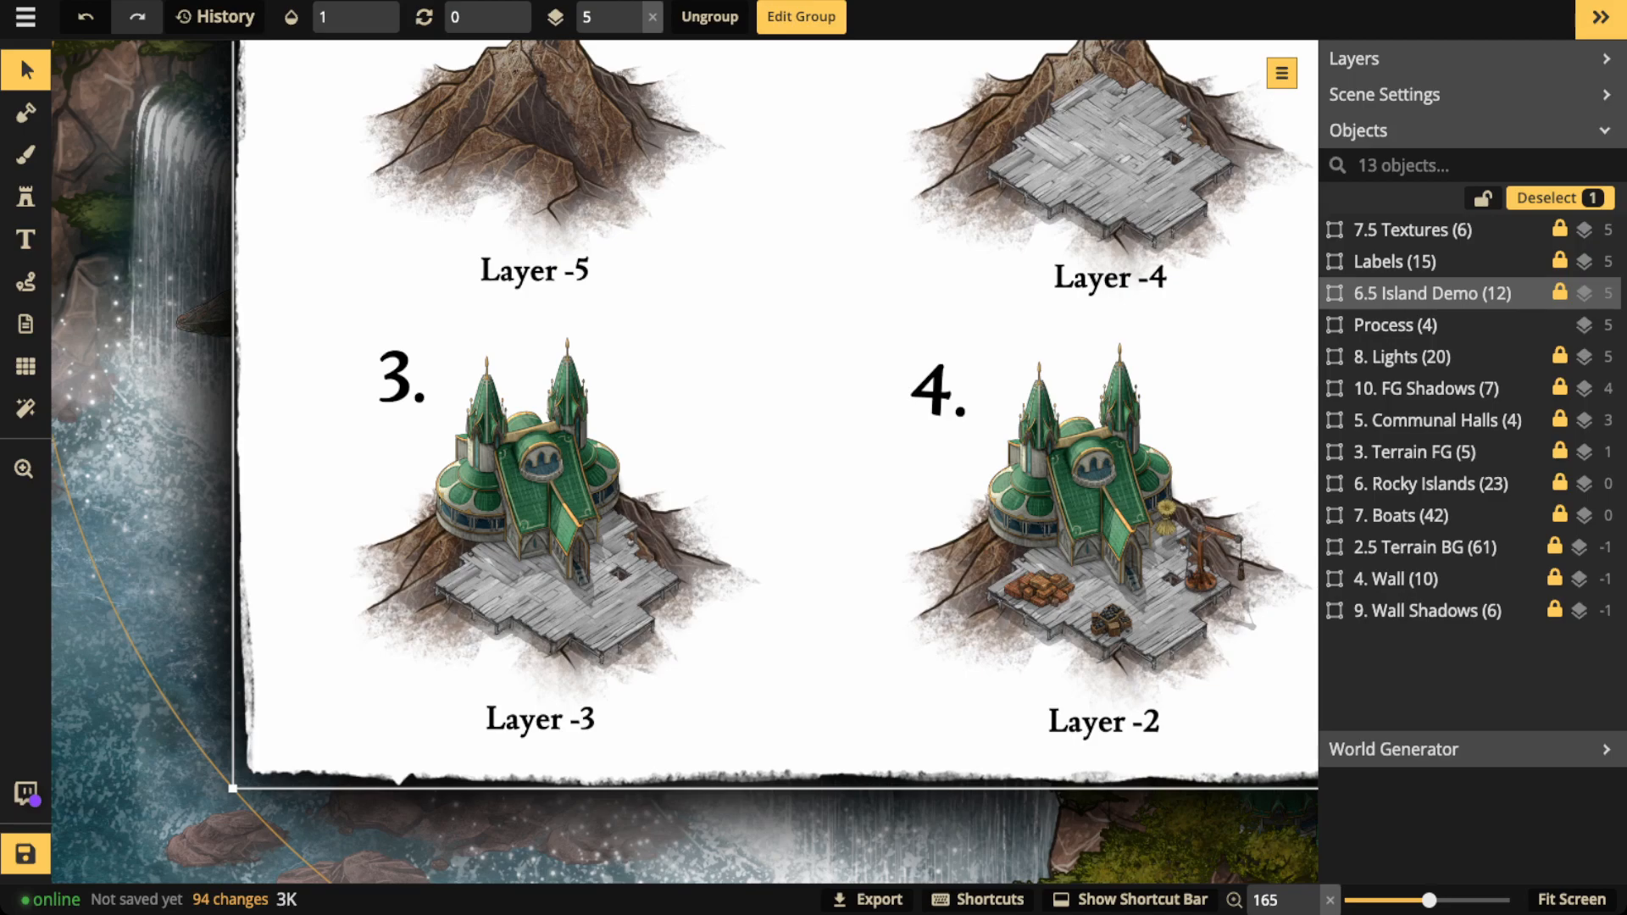
pyautogui.press('space')
pyautogui.moveTo(1120, 512); pyautogui.dragTo(732, 506)
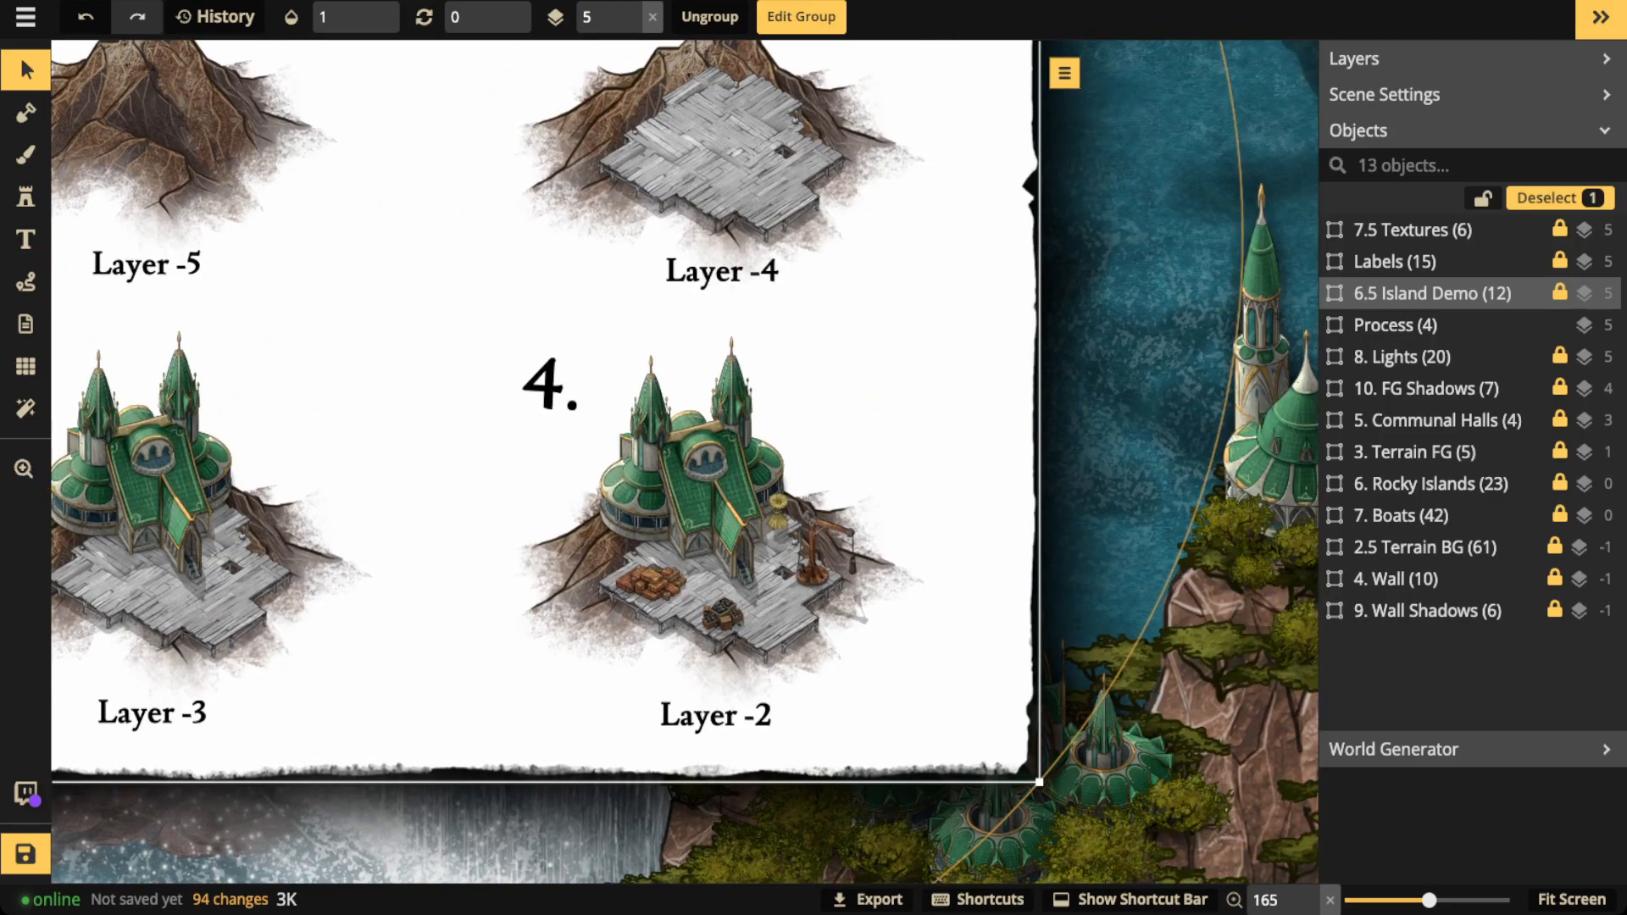
# Examine the finished fourth Island Demo stage on Layer -2 up close, ending with the whole panel in view.
pyautogui.scroll(2, 731, 506)
pyautogui.scroll(5, 759, 560)
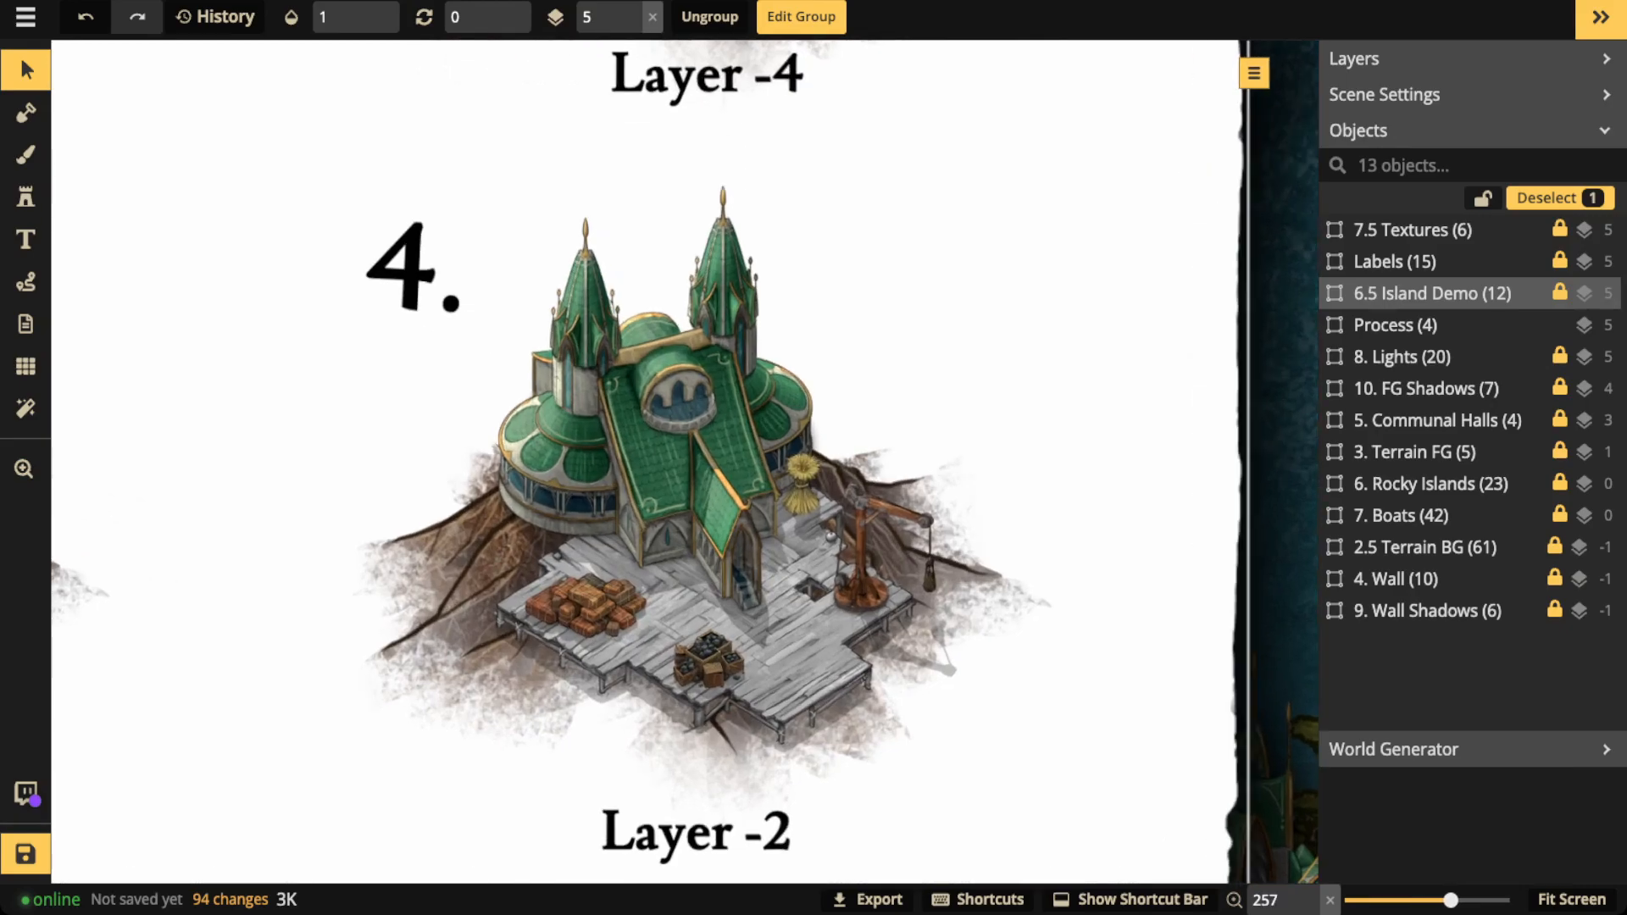
pyautogui.scroll(2, 746, 390)
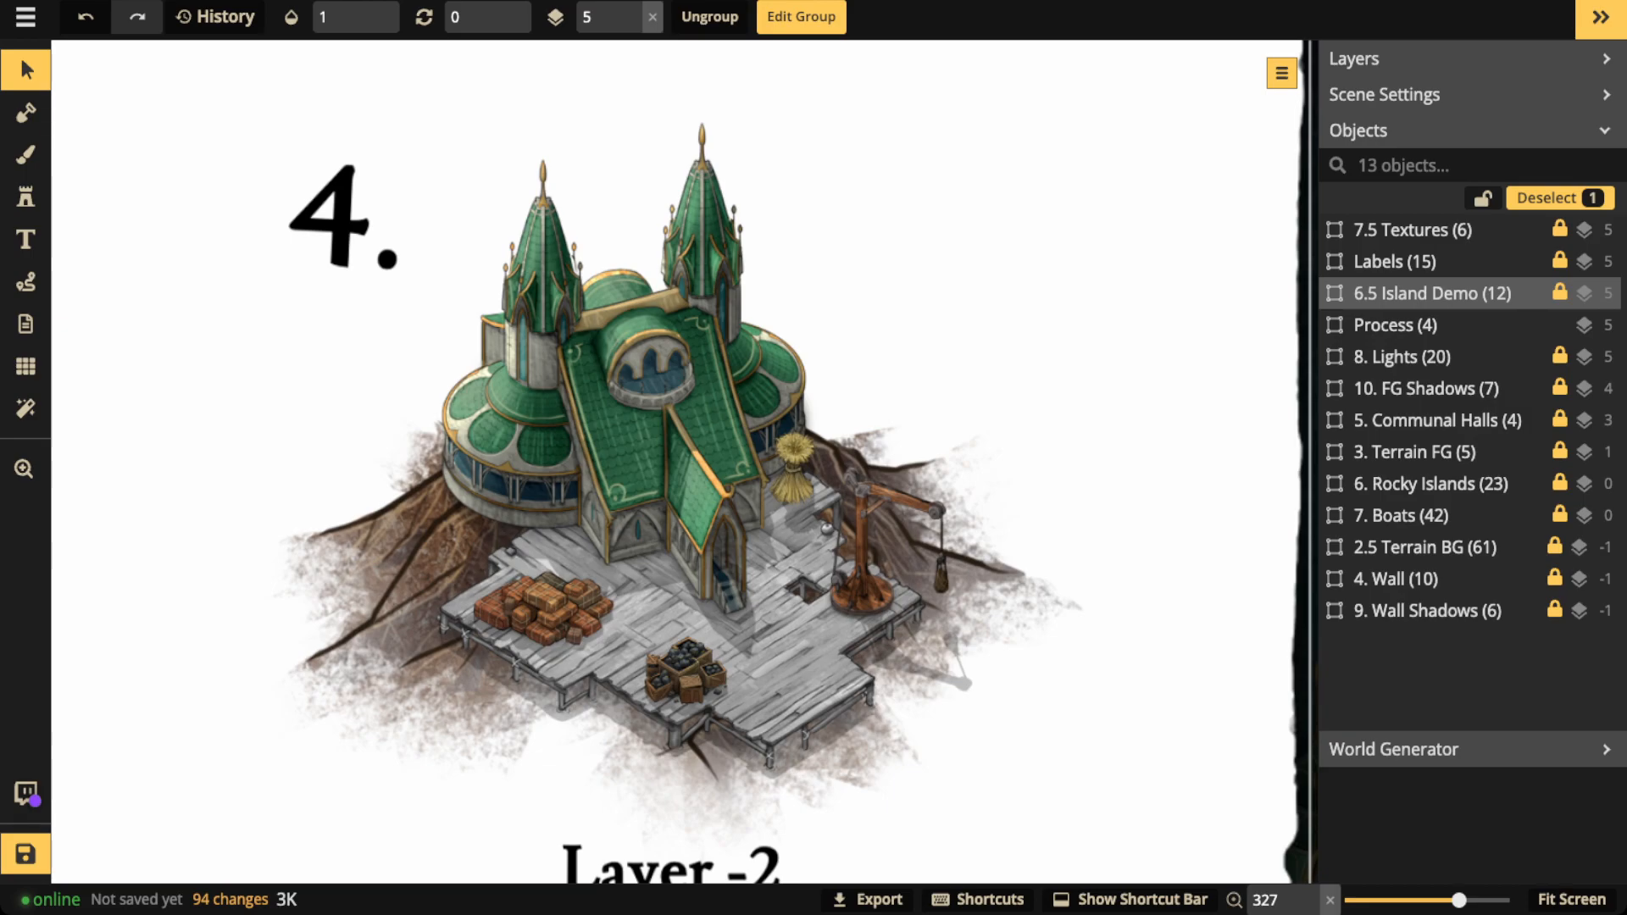
pyautogui.scroll(-3, 683, 397)
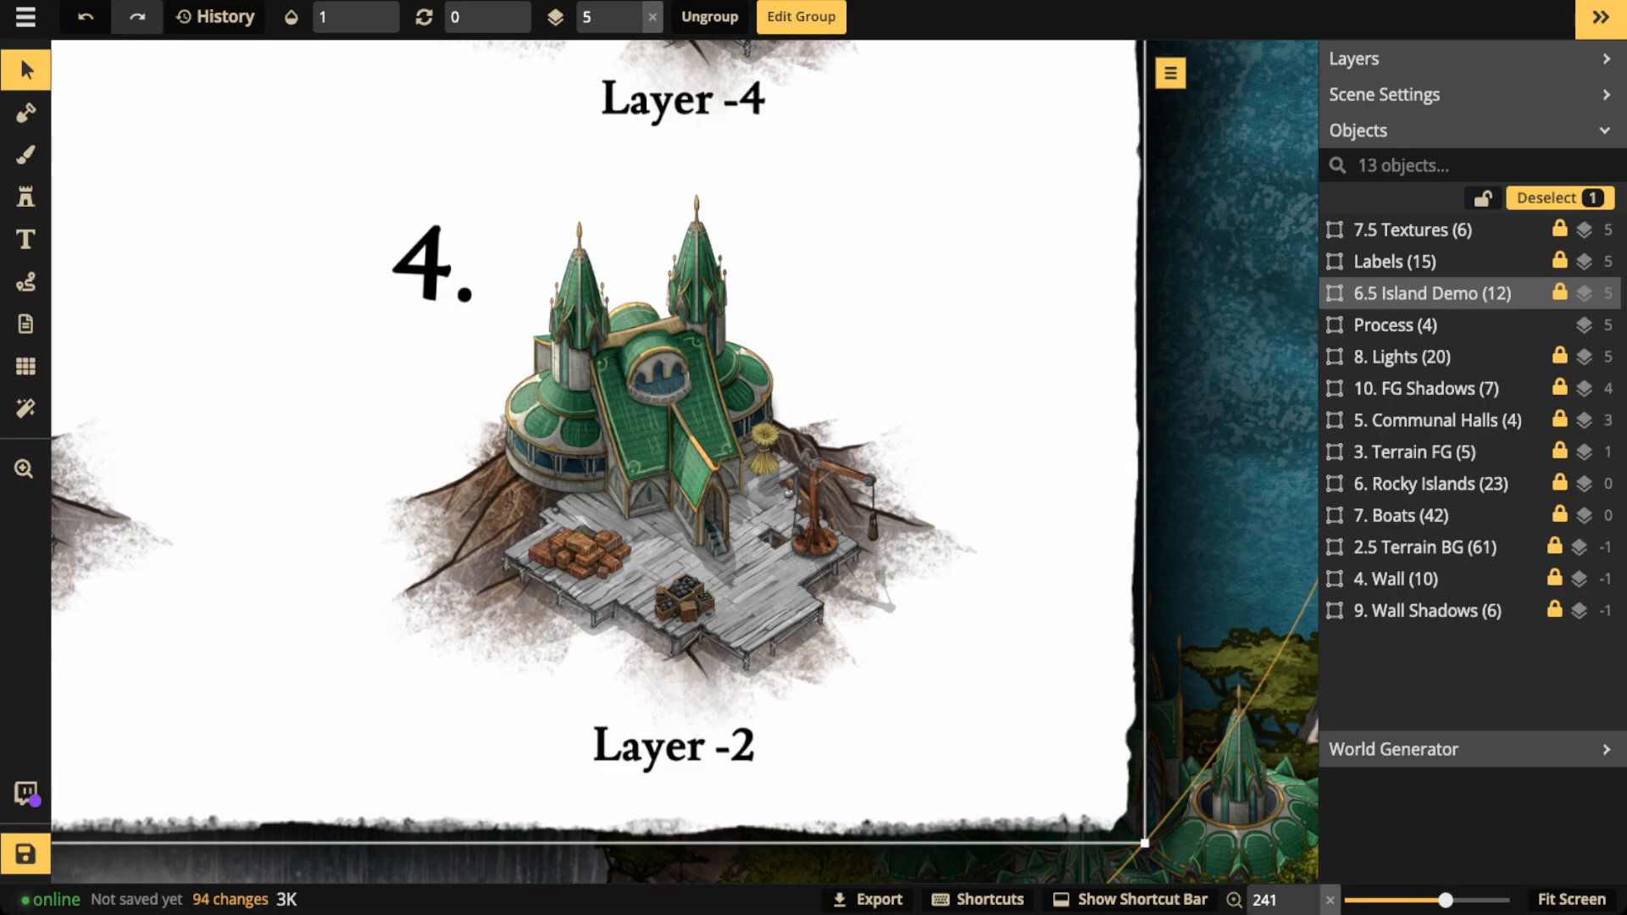
pyautogui.scroll(-4, 584, 436)
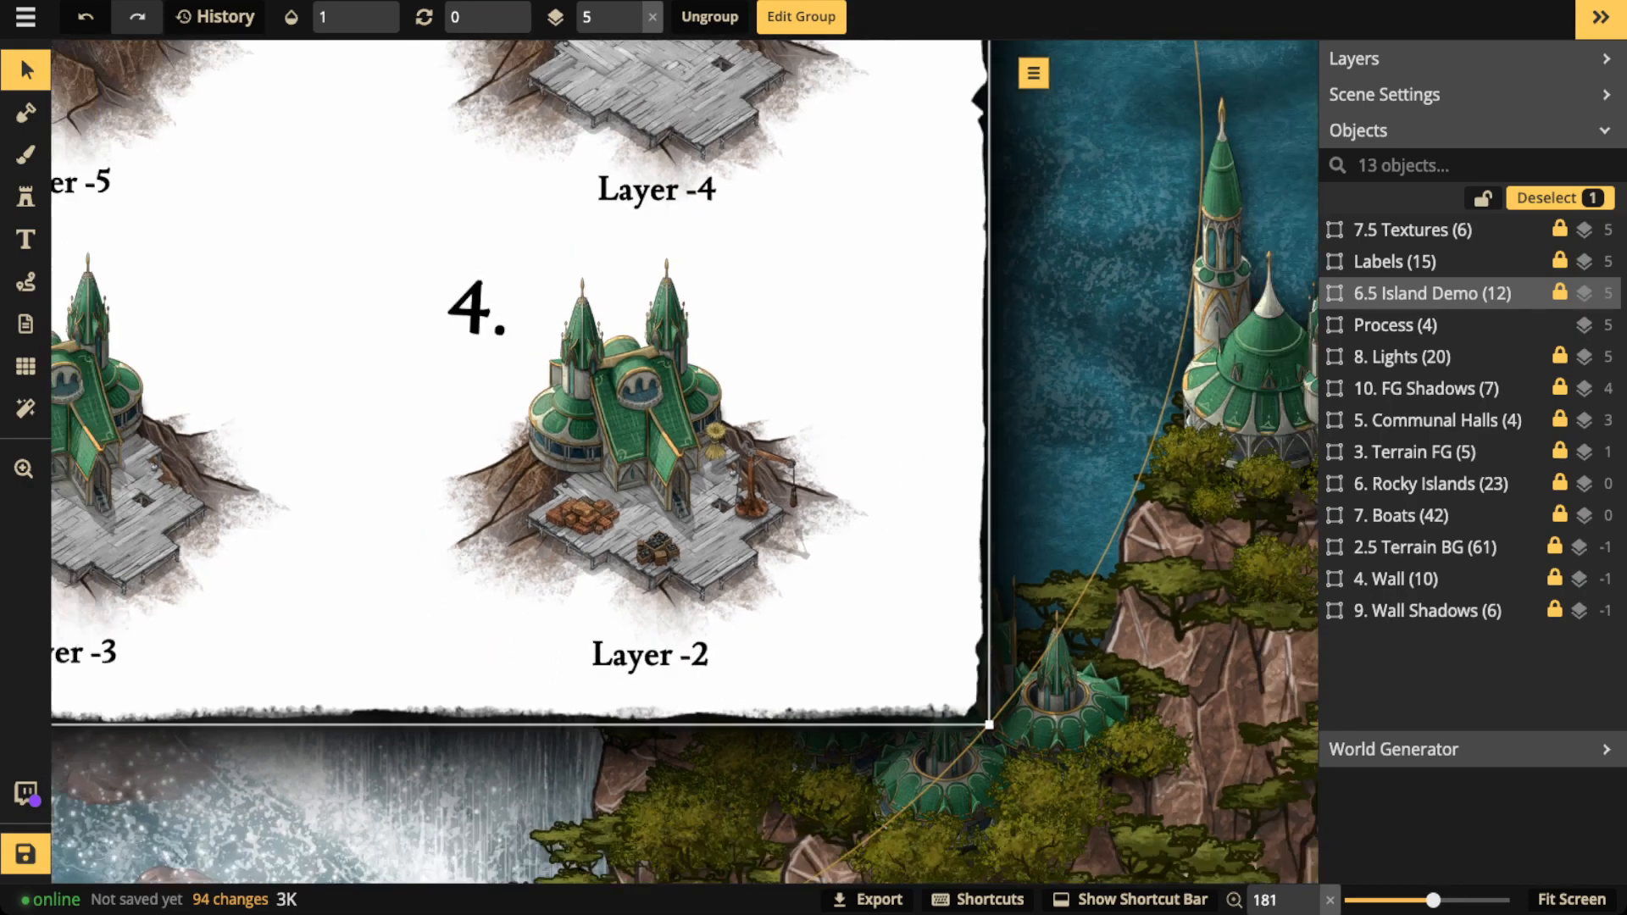
pyautogui.scroll(-4, 589, 426)
pyautogui.press('space')
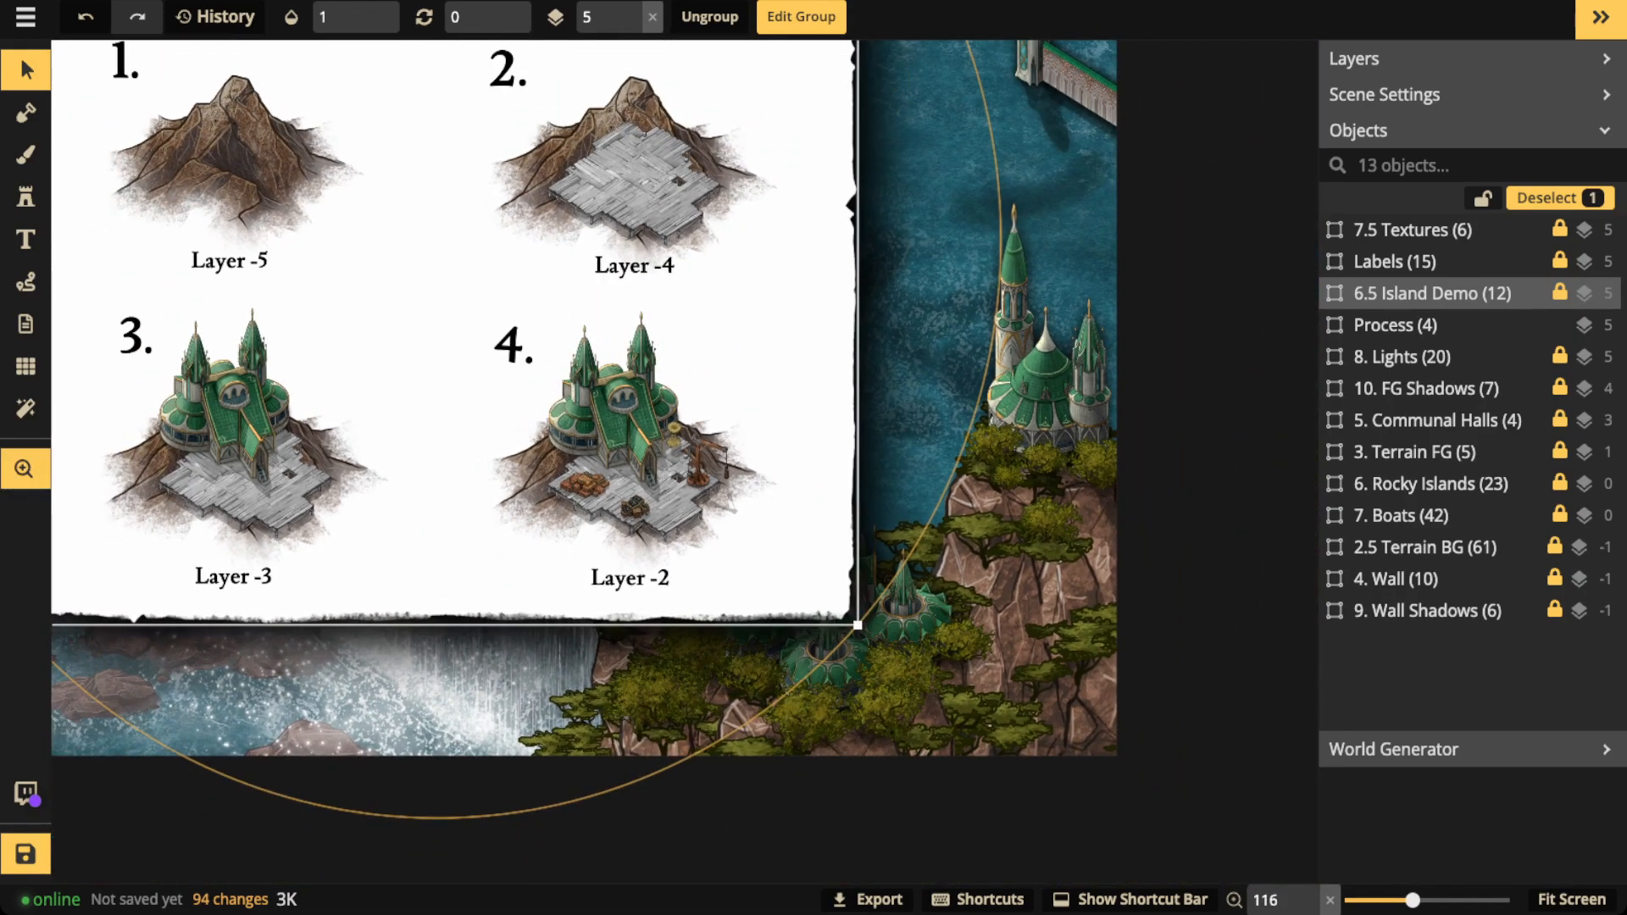
pyautogui.moveTo(588, 426); pyautogui.dragTo(787, 582)
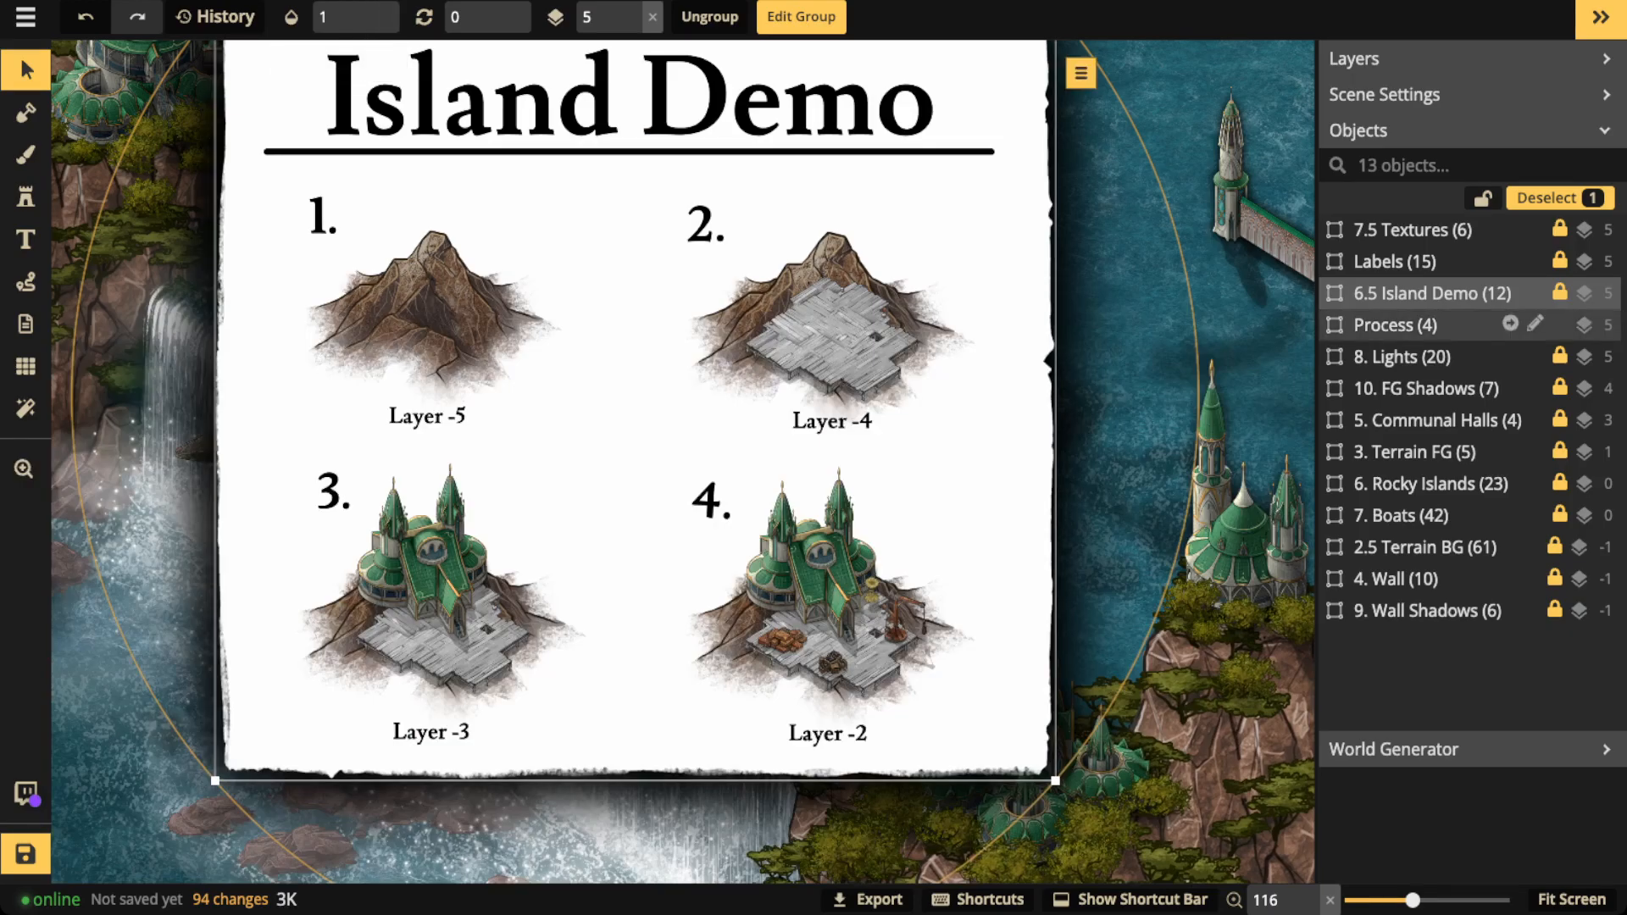
# Delete the Island Demo group and set the opacity of all objects inside the 6. Rocky Islands group to 1.
pyautogui.press('Delete')
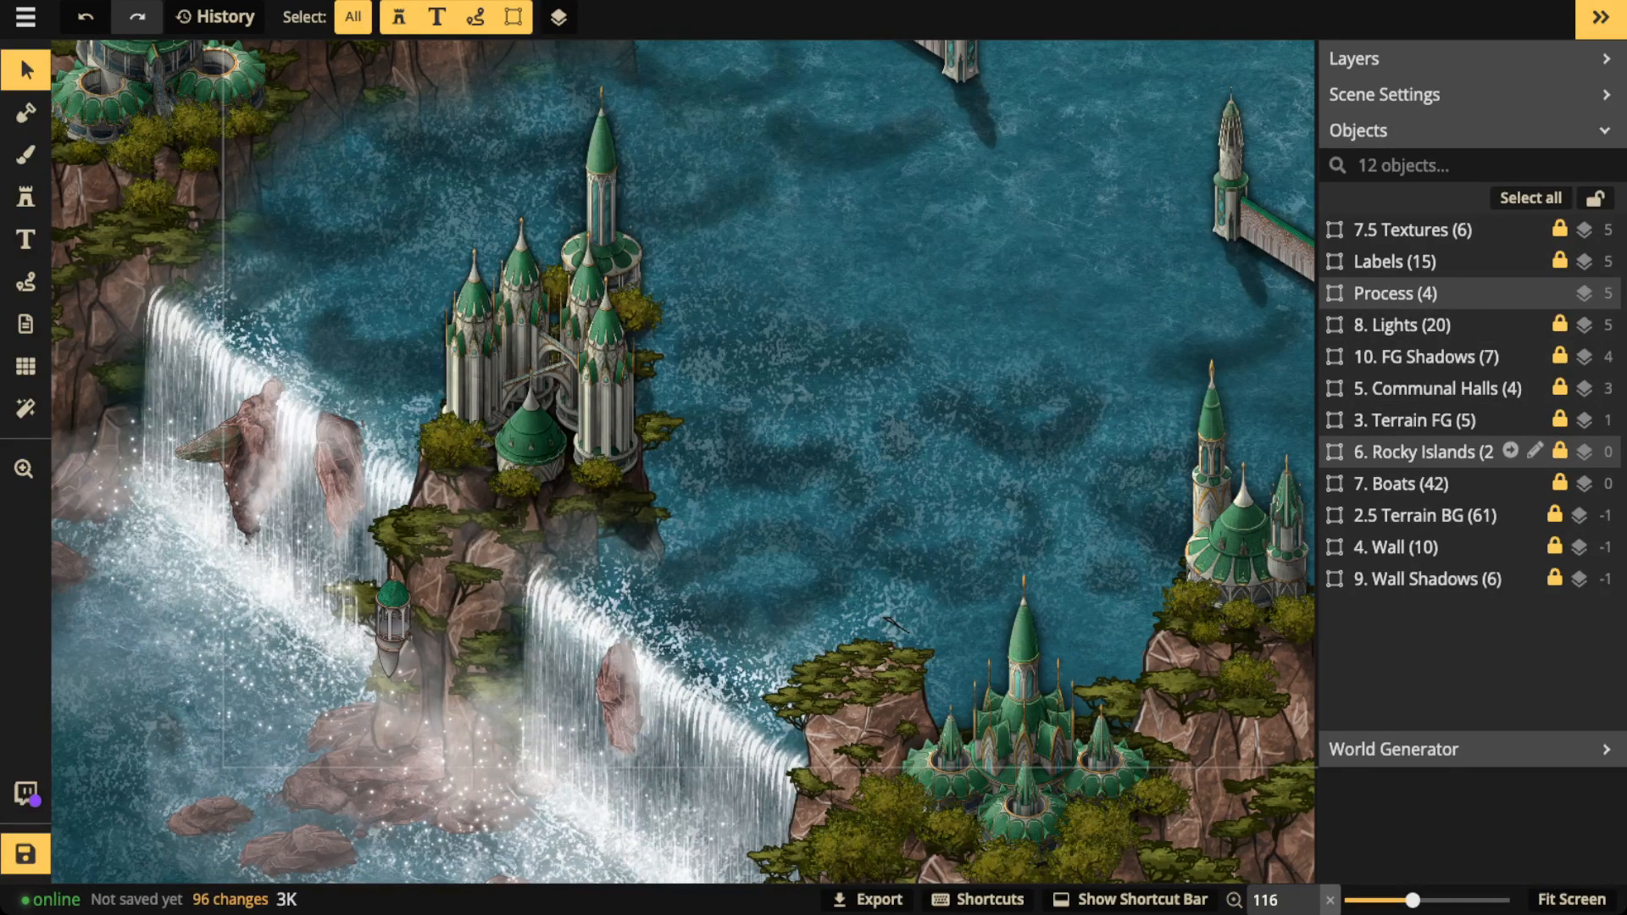
pyautogui.click(1511, 451)
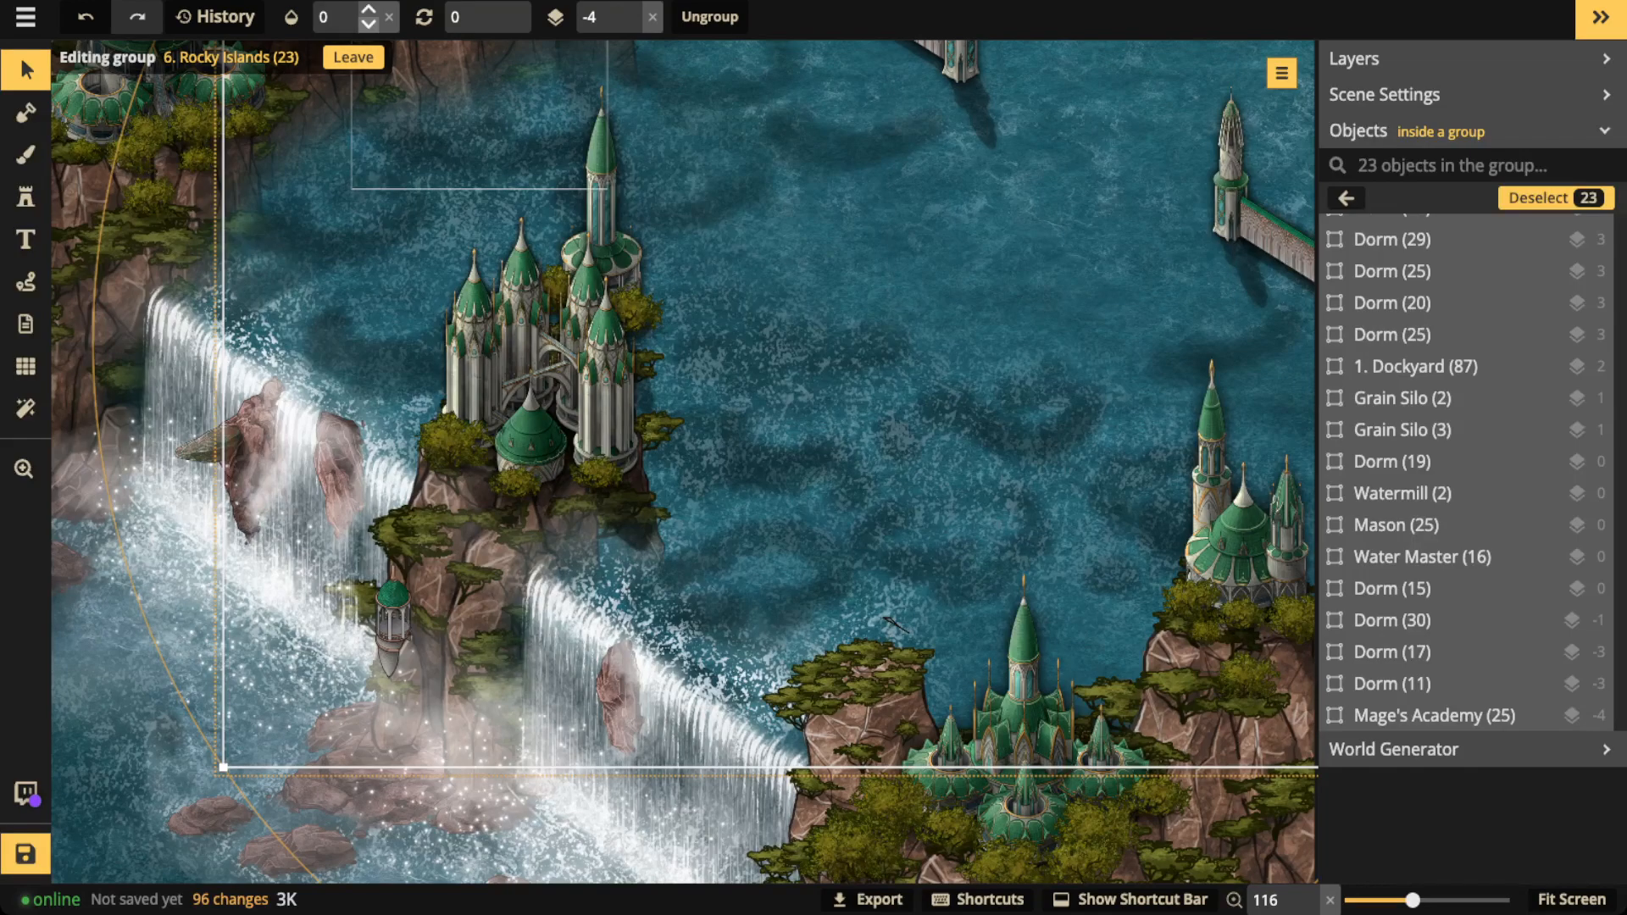
pyautogui.click(369, 9)
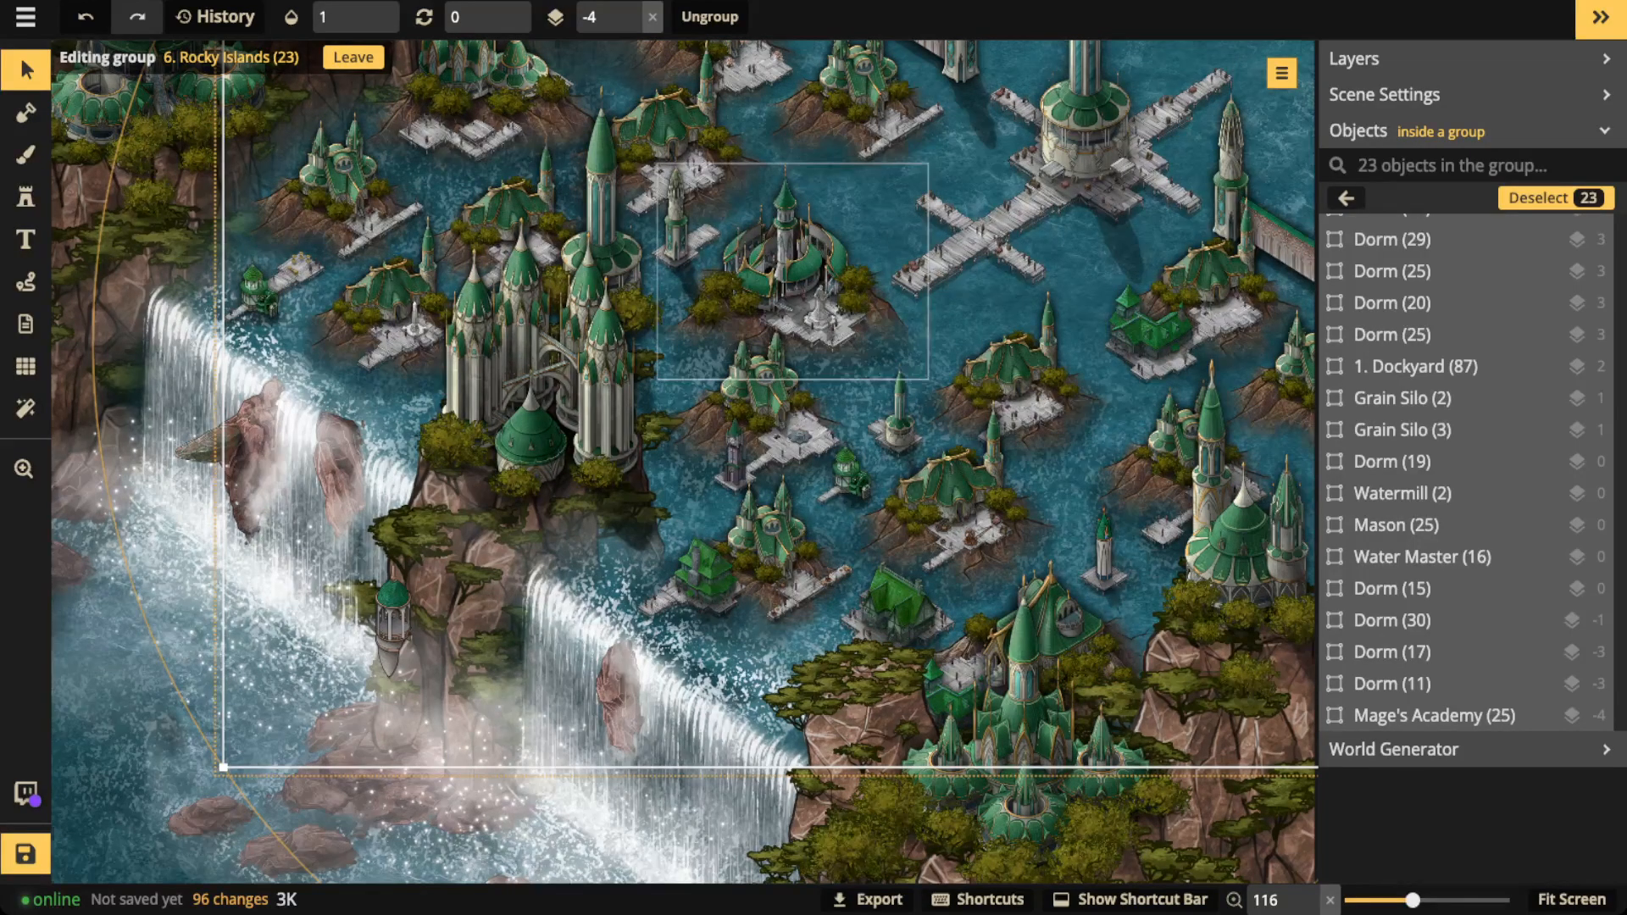
pyautogui.scroll(-5, 915, 280)
pyautogui.press('Escape')
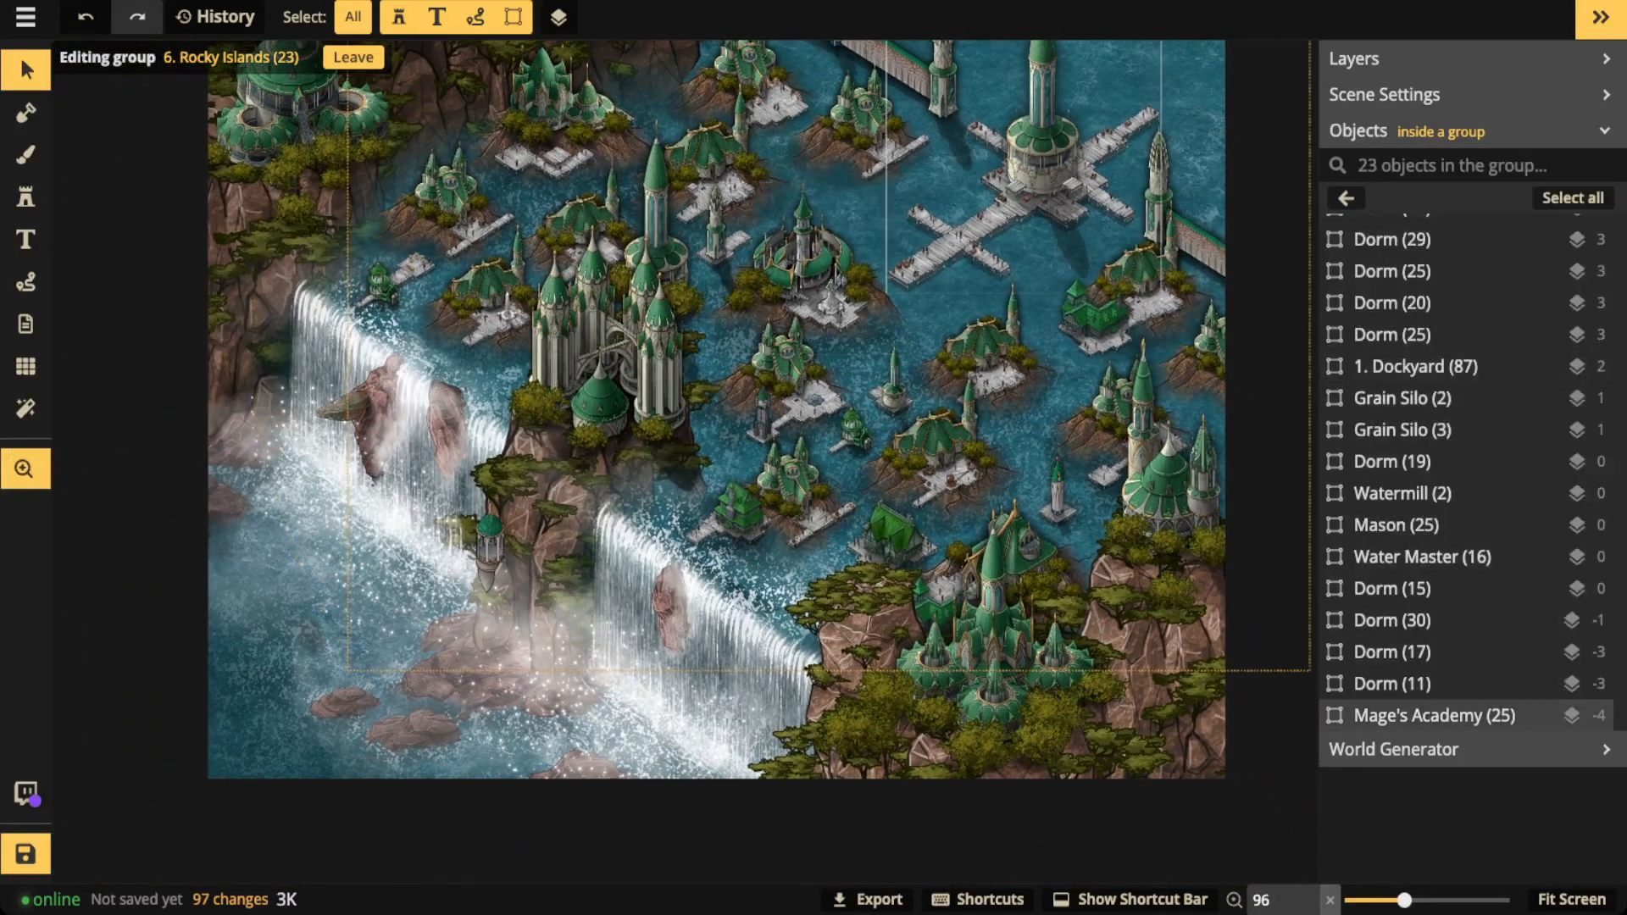
# Select the 1. Dockyard group among the rocky islands and examine its tower, piers, crates and people up close.
pyautogui.moveTo(915, 284); pyautogui.dragTo(708, 369)
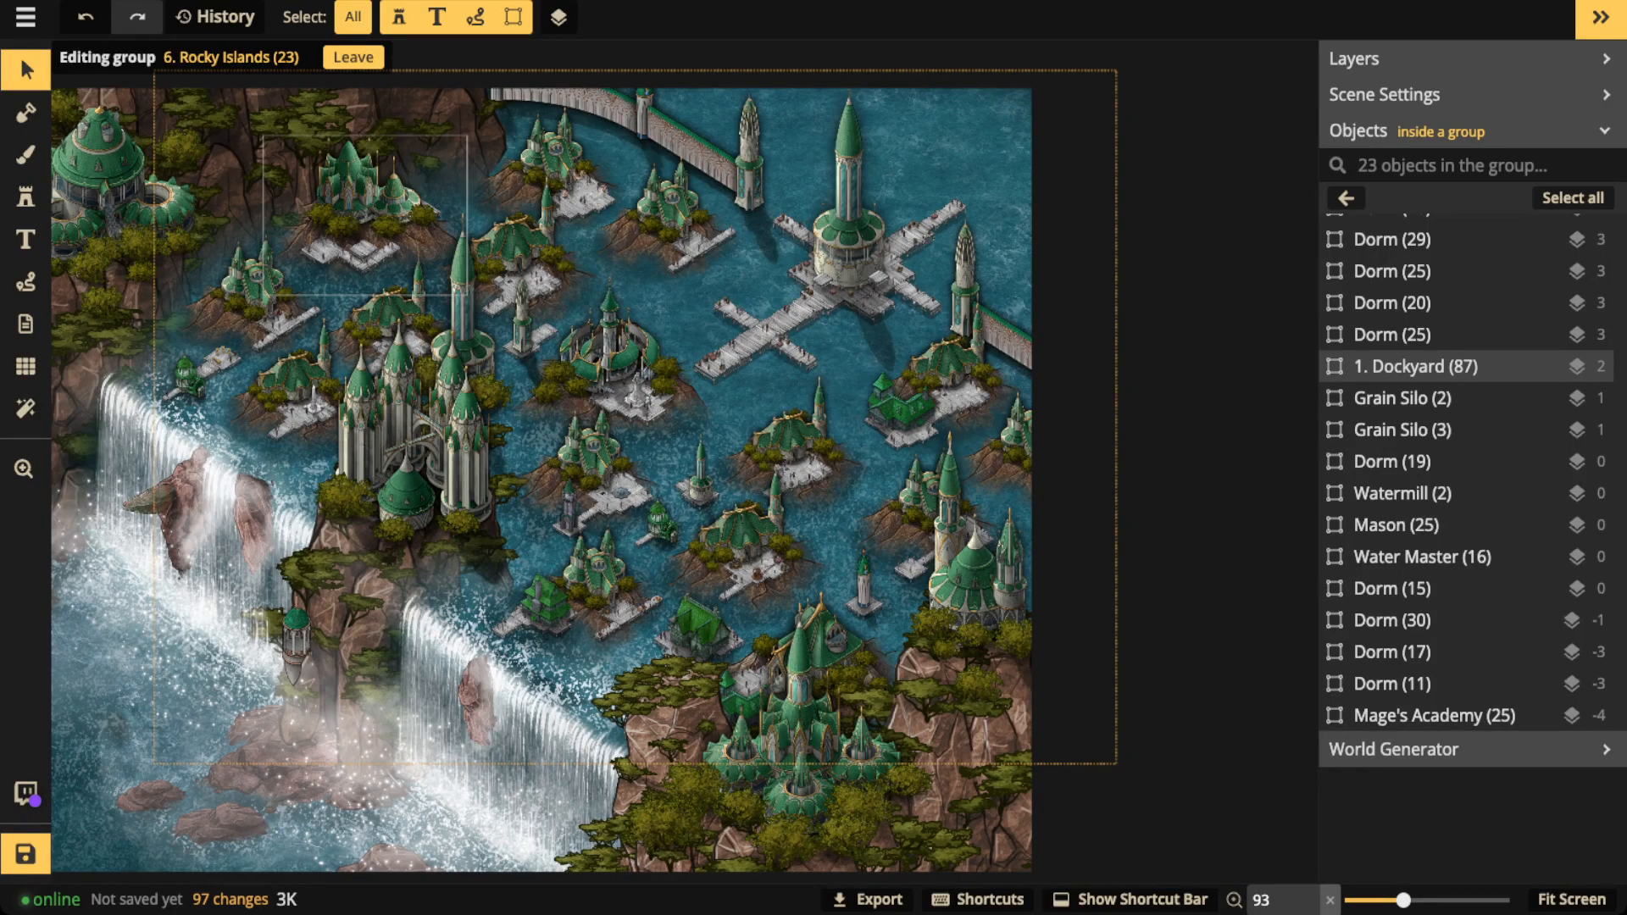
pyautogui.scroll(5, 373, 207)
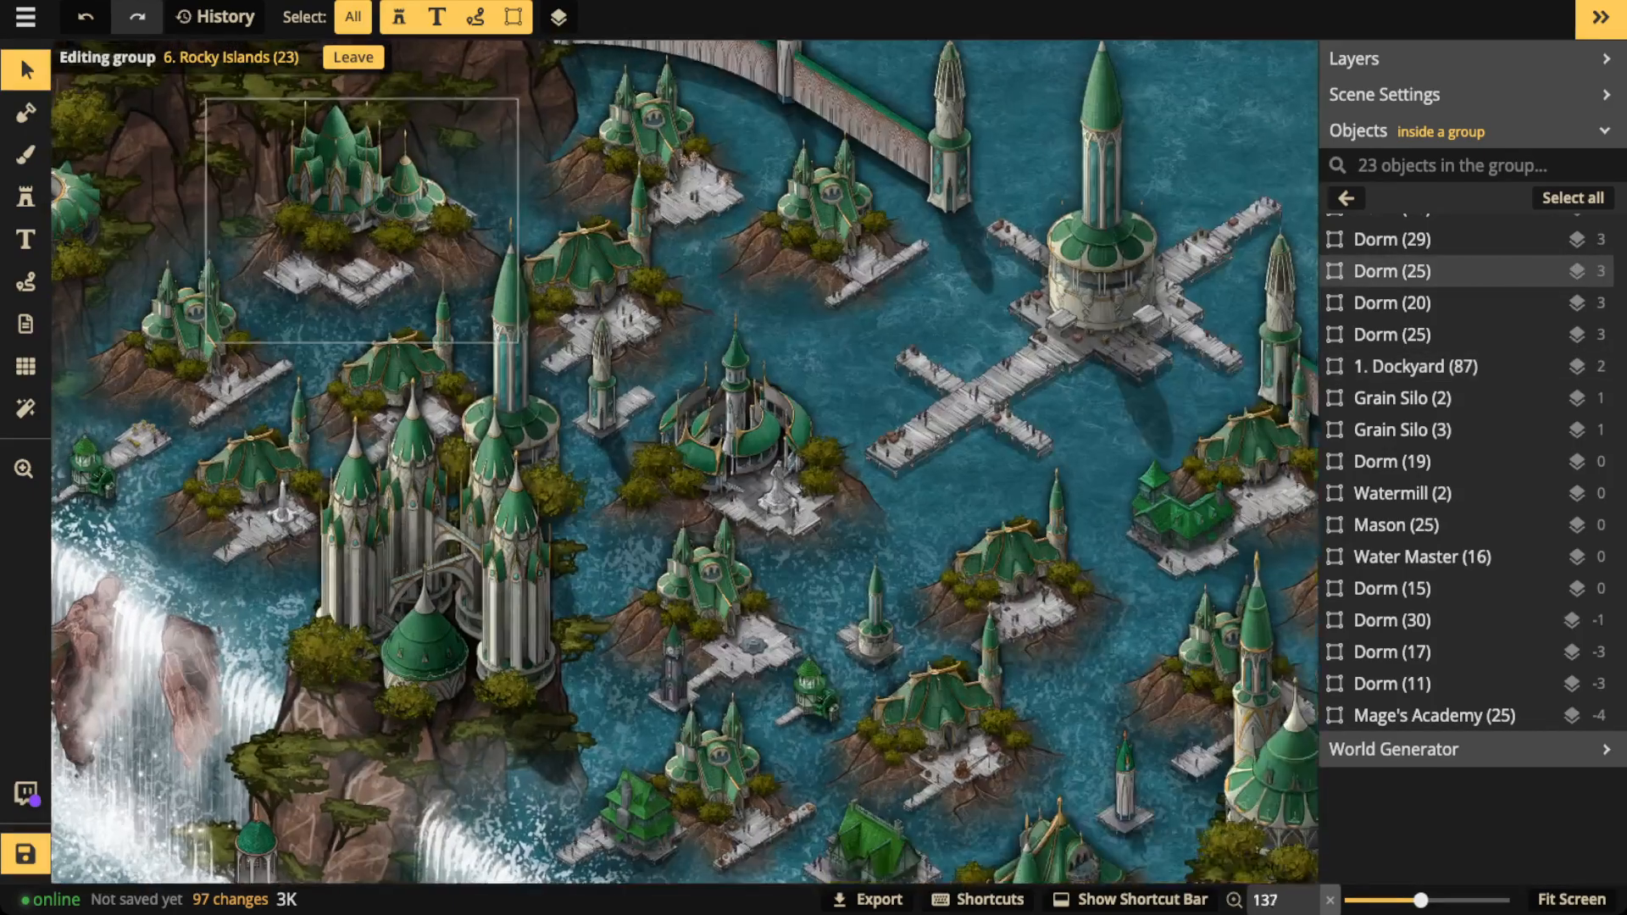
pyautogui.scroll(1, 377, 218)
pyautogui.click(1415, 367)
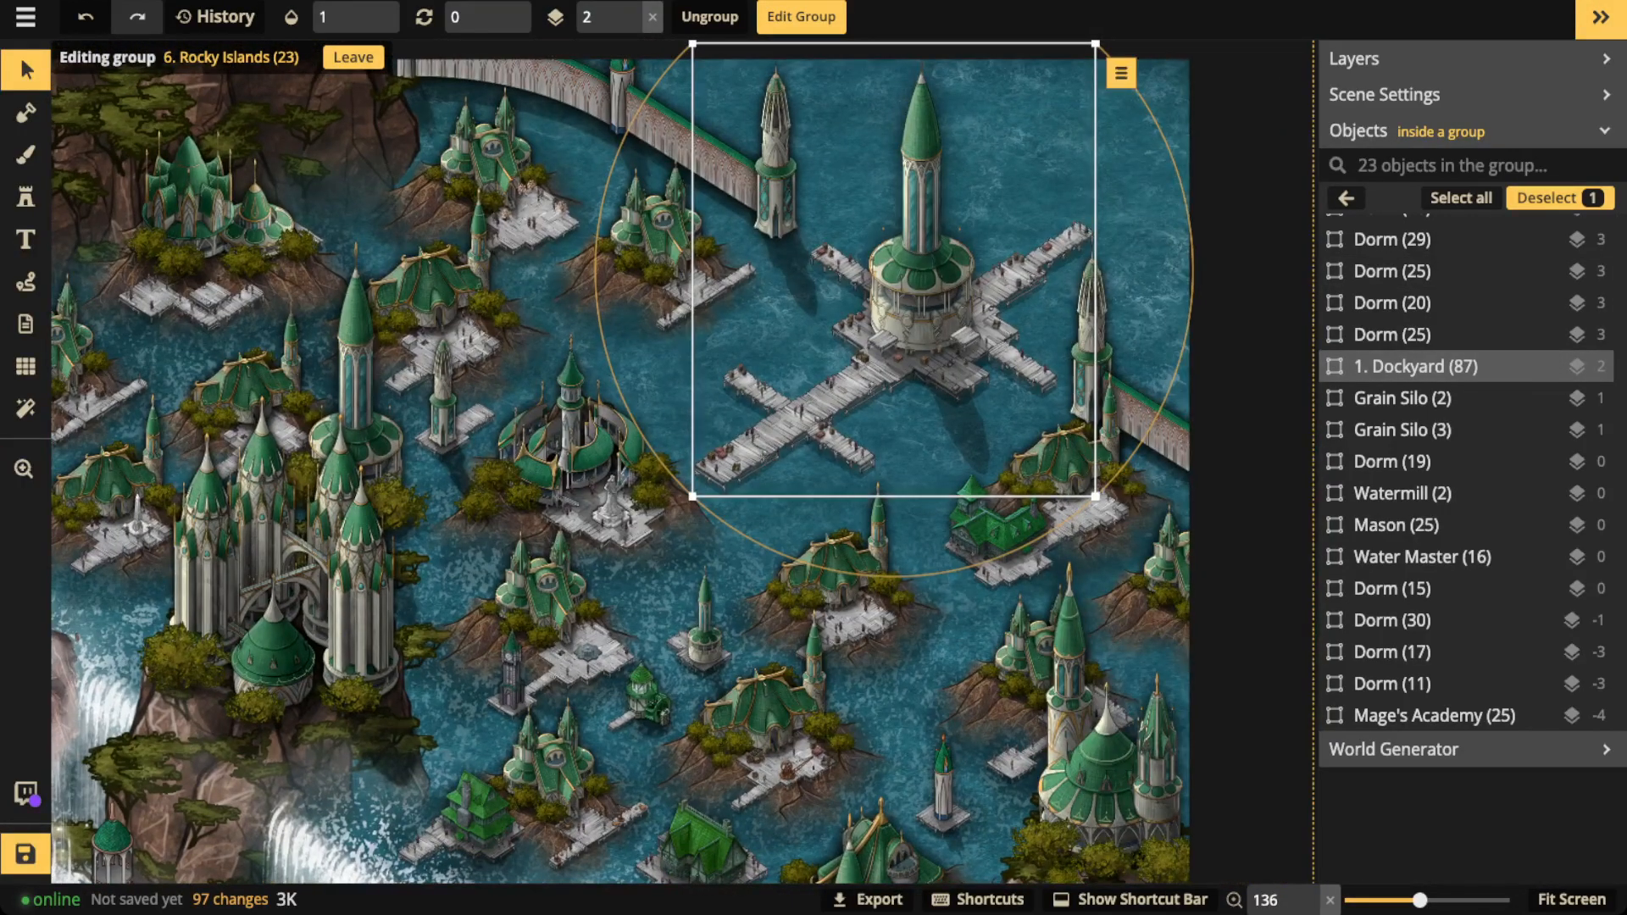
pyautogui.scroll(5, 913, 374)
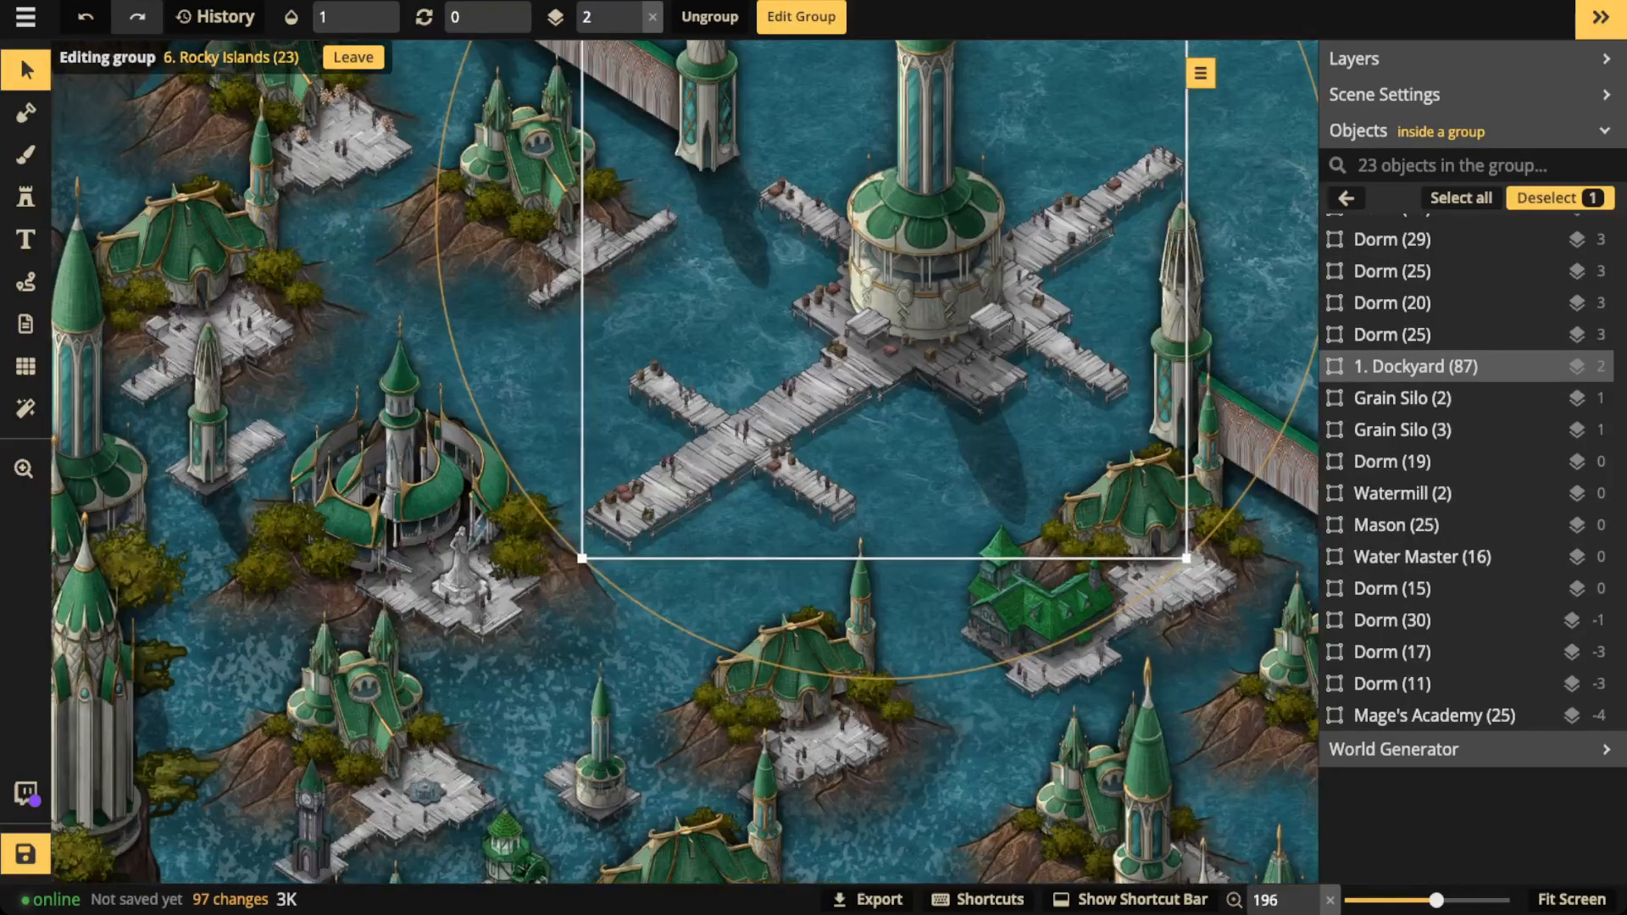
pyautogui.scroll(5, 872, 390)
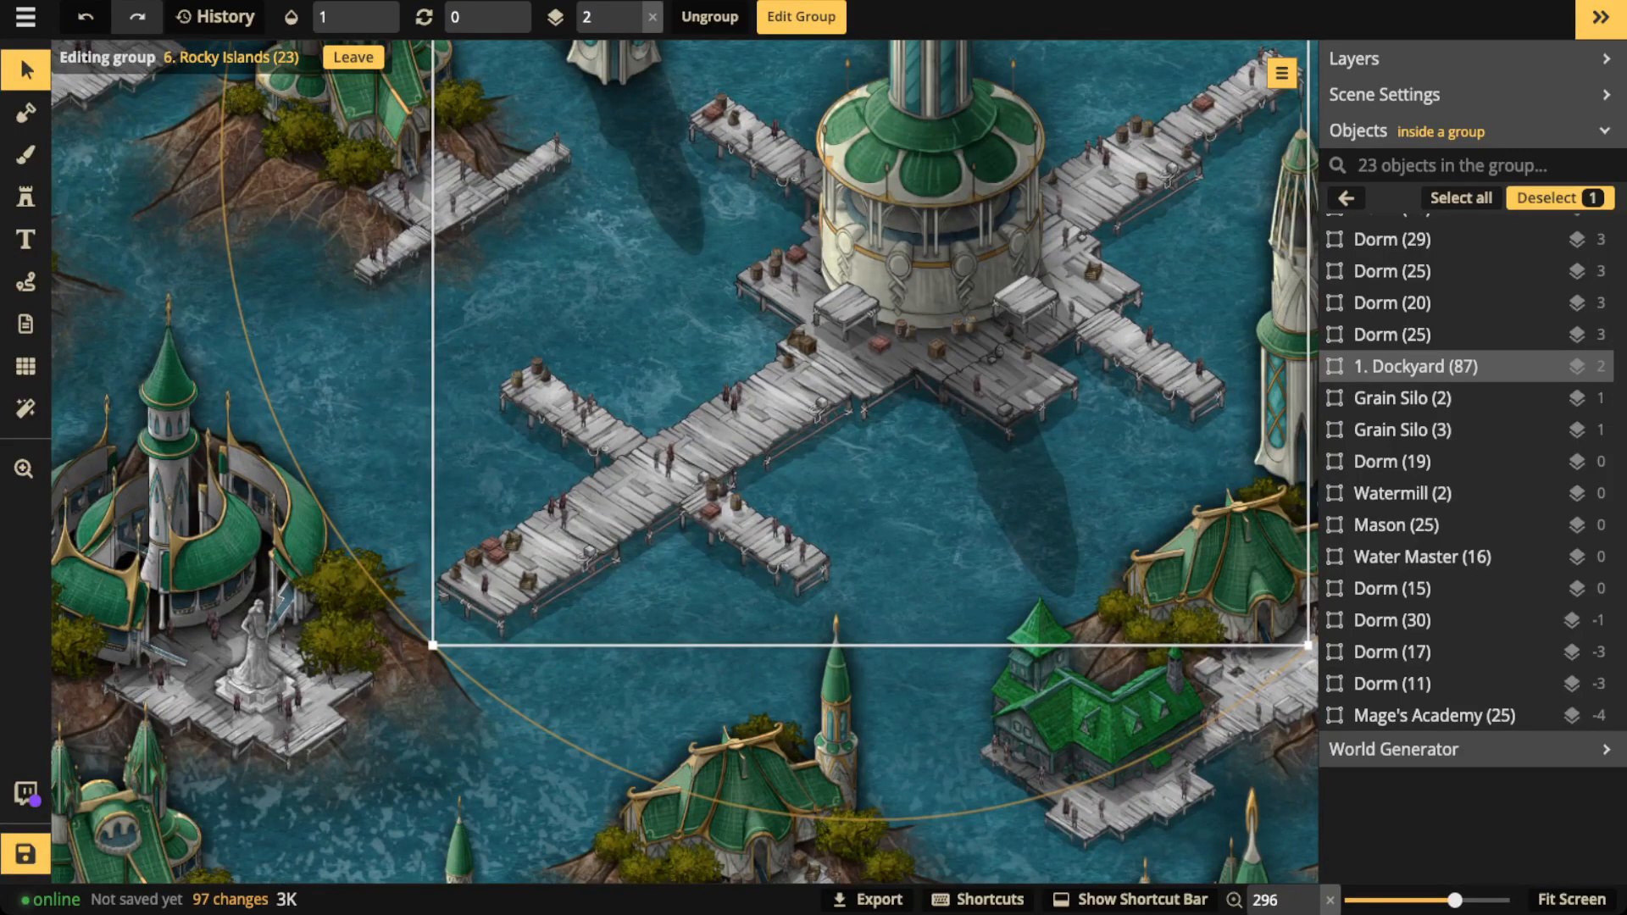
pyautogui.scroll(-2, 951, 354)
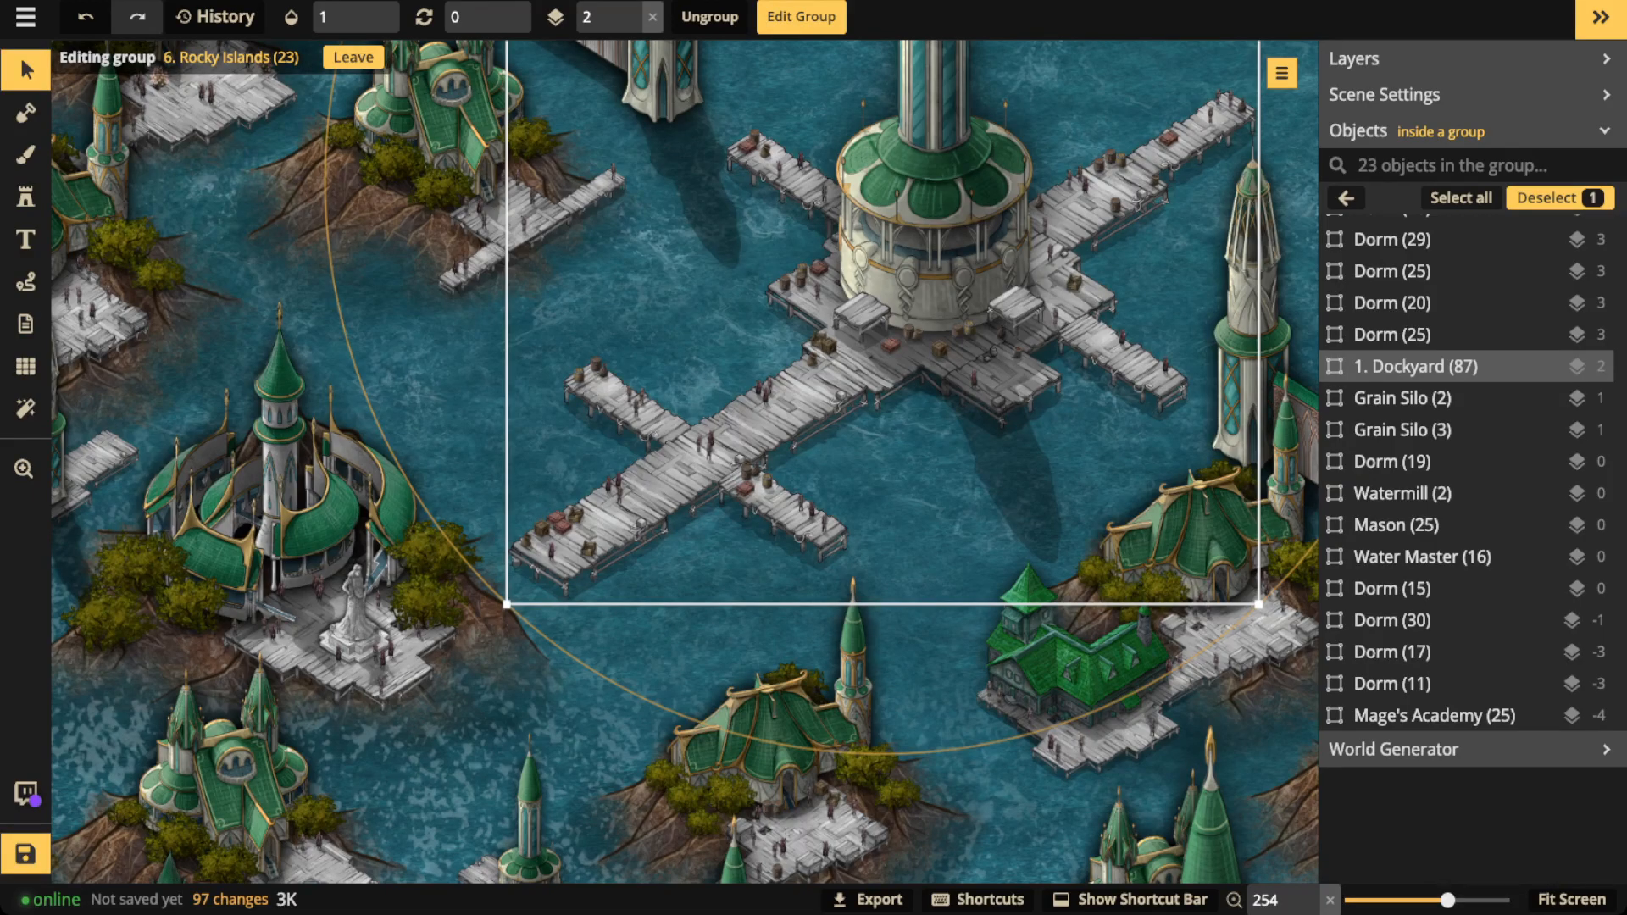
pyautogui.scroll(-2, 953, 246)
pyautogui.moveTo(954, 246); pyautogui.dragTo(869, 336)
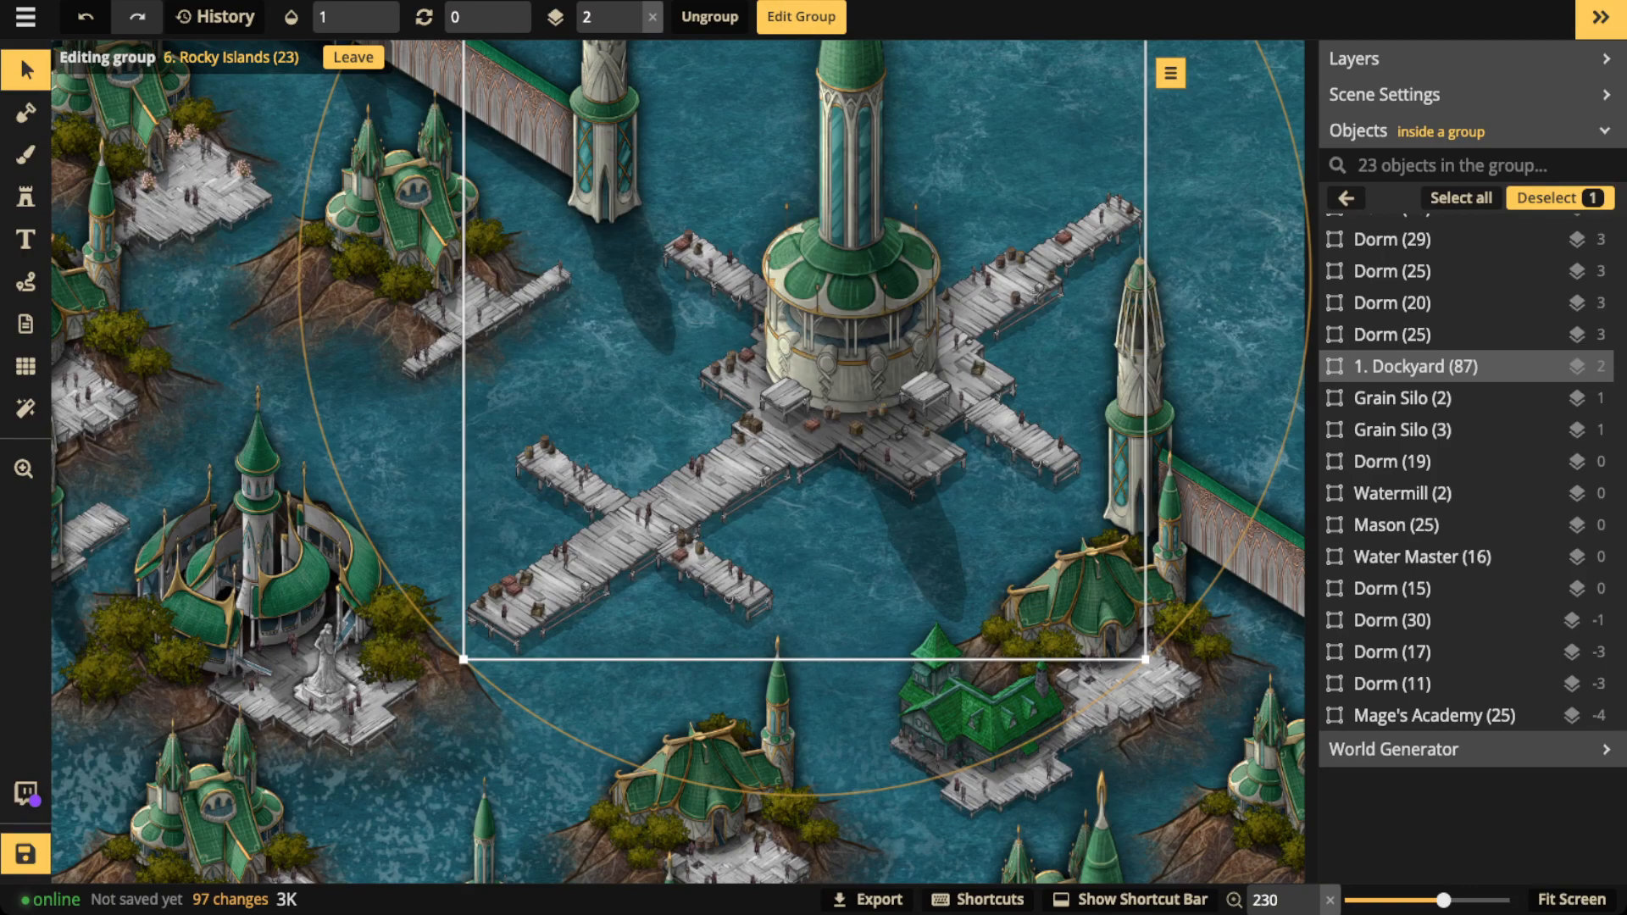
pyautogui.scroll(5, 627, 443)
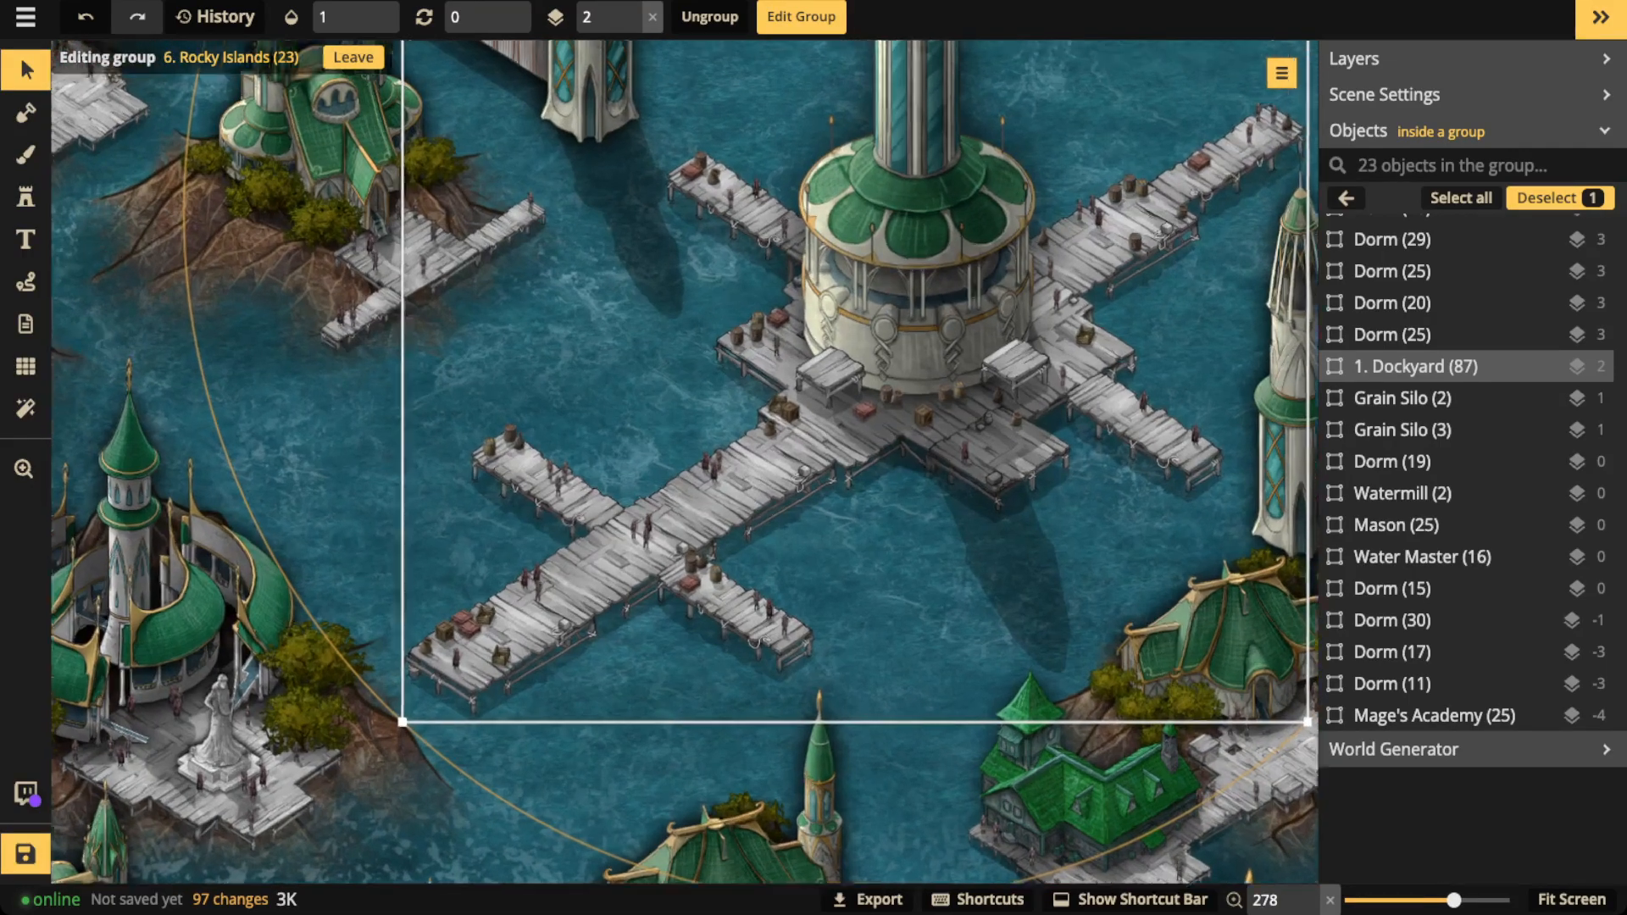
pyautogui.scroll(6, 678, 470)
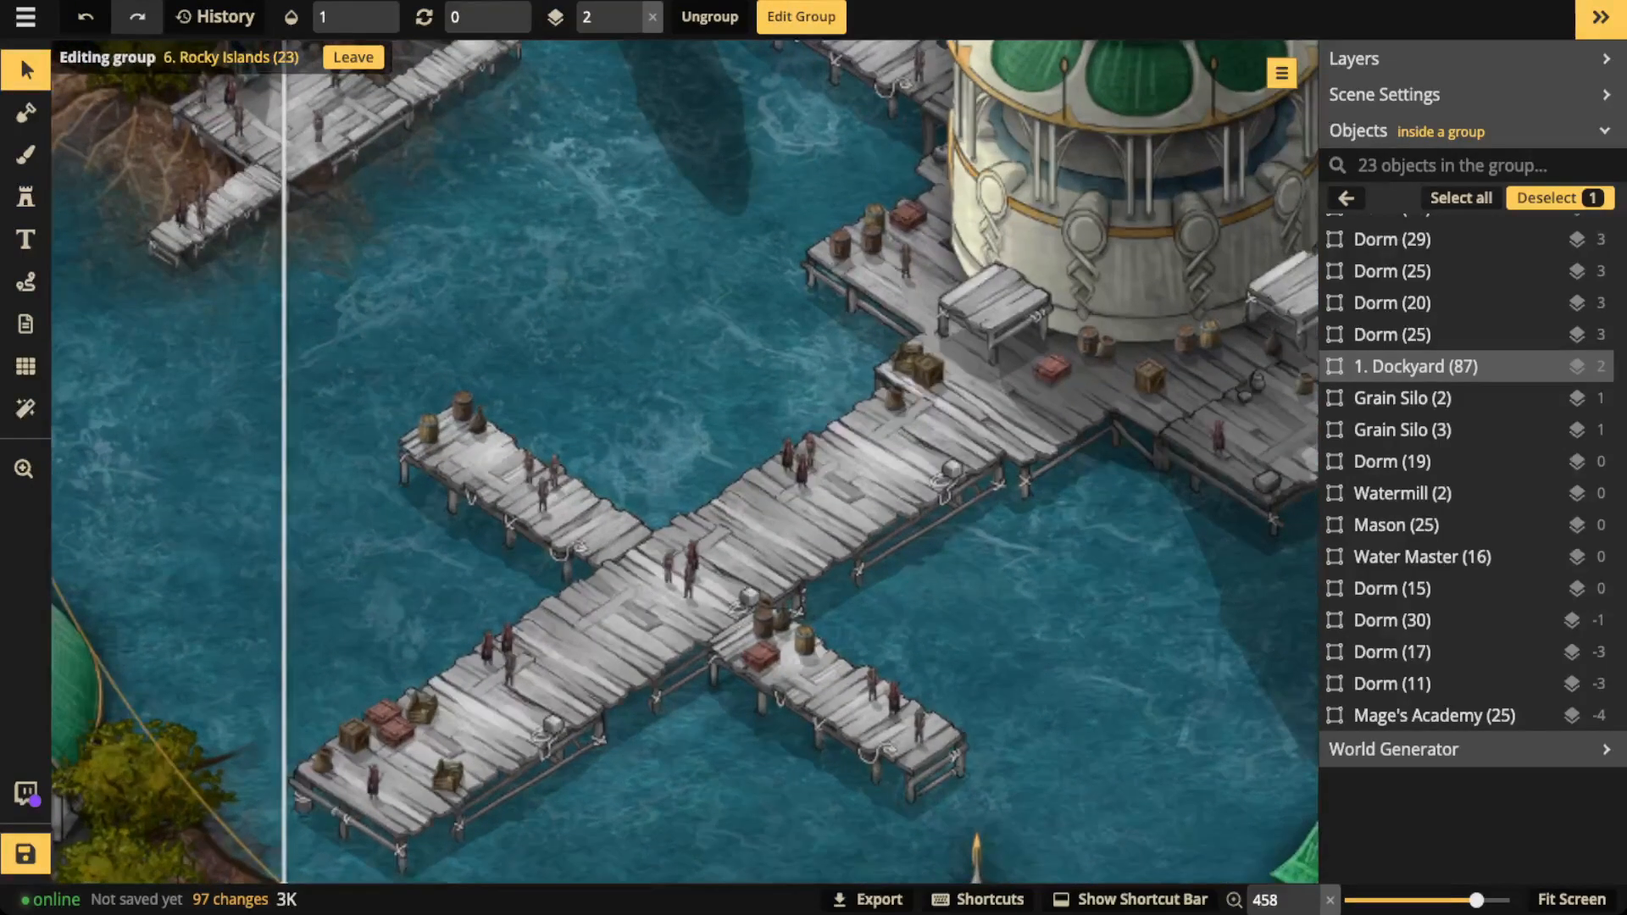
pyautogui.scroll(-5, 594, 597)
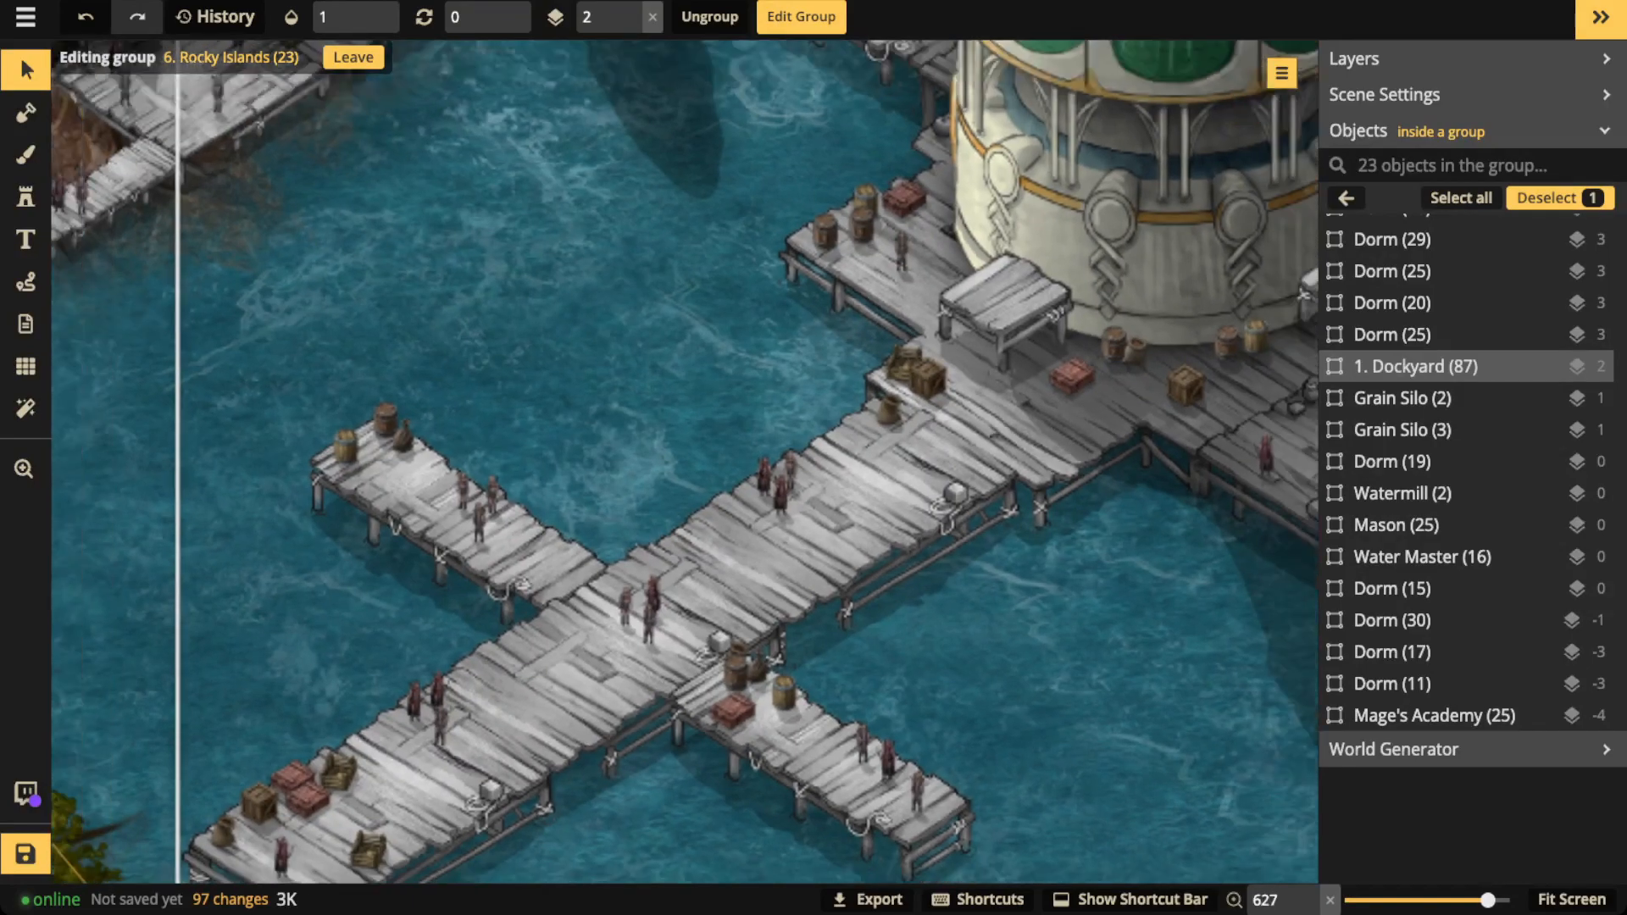
pyautogui.scroll(-2, 559, 576)
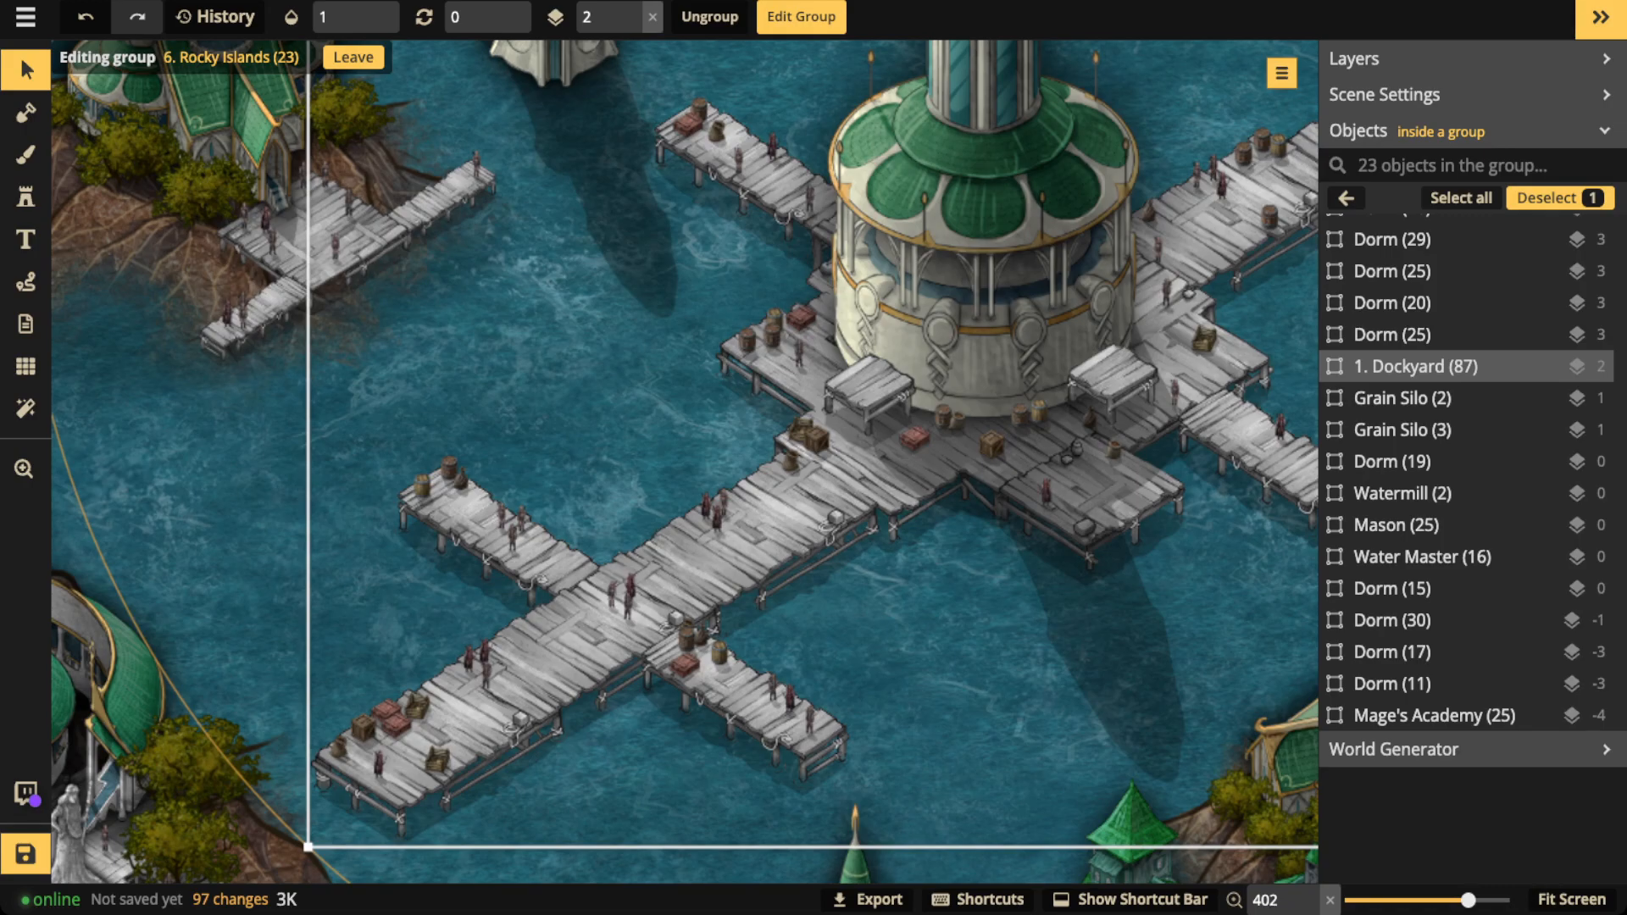
pyautogui.scroll(-2, 847, 467)
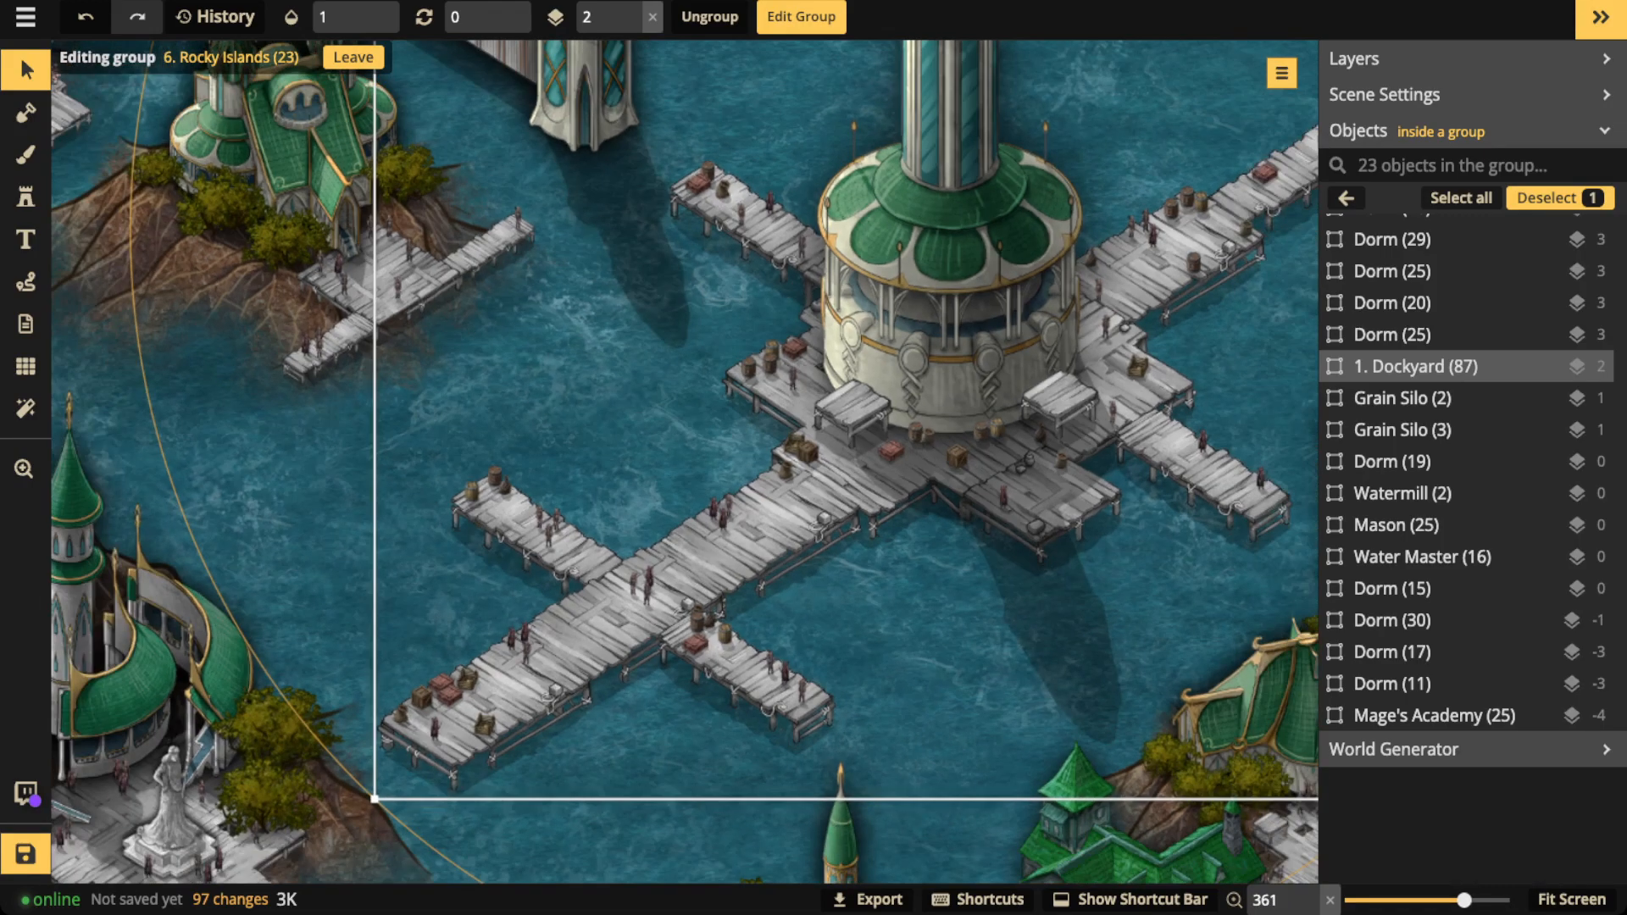
pyautogui.scroll(-2, 847, 466)
pyautogui.scroll(-3, 763, 500)
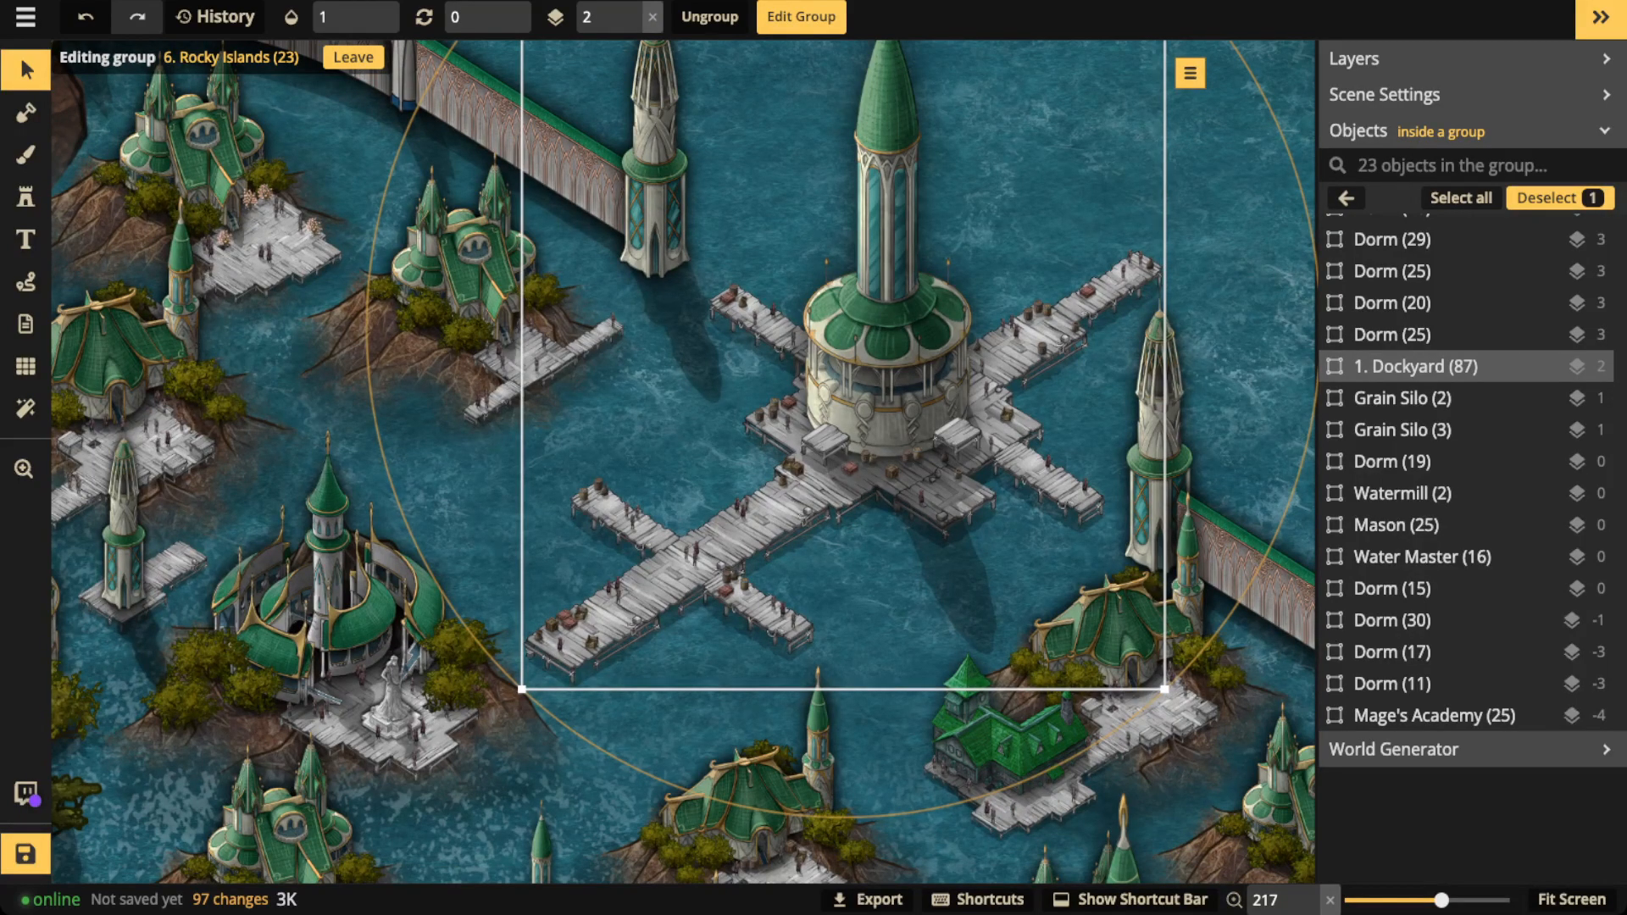
pyautogui.scroll(-1, 875, 293)
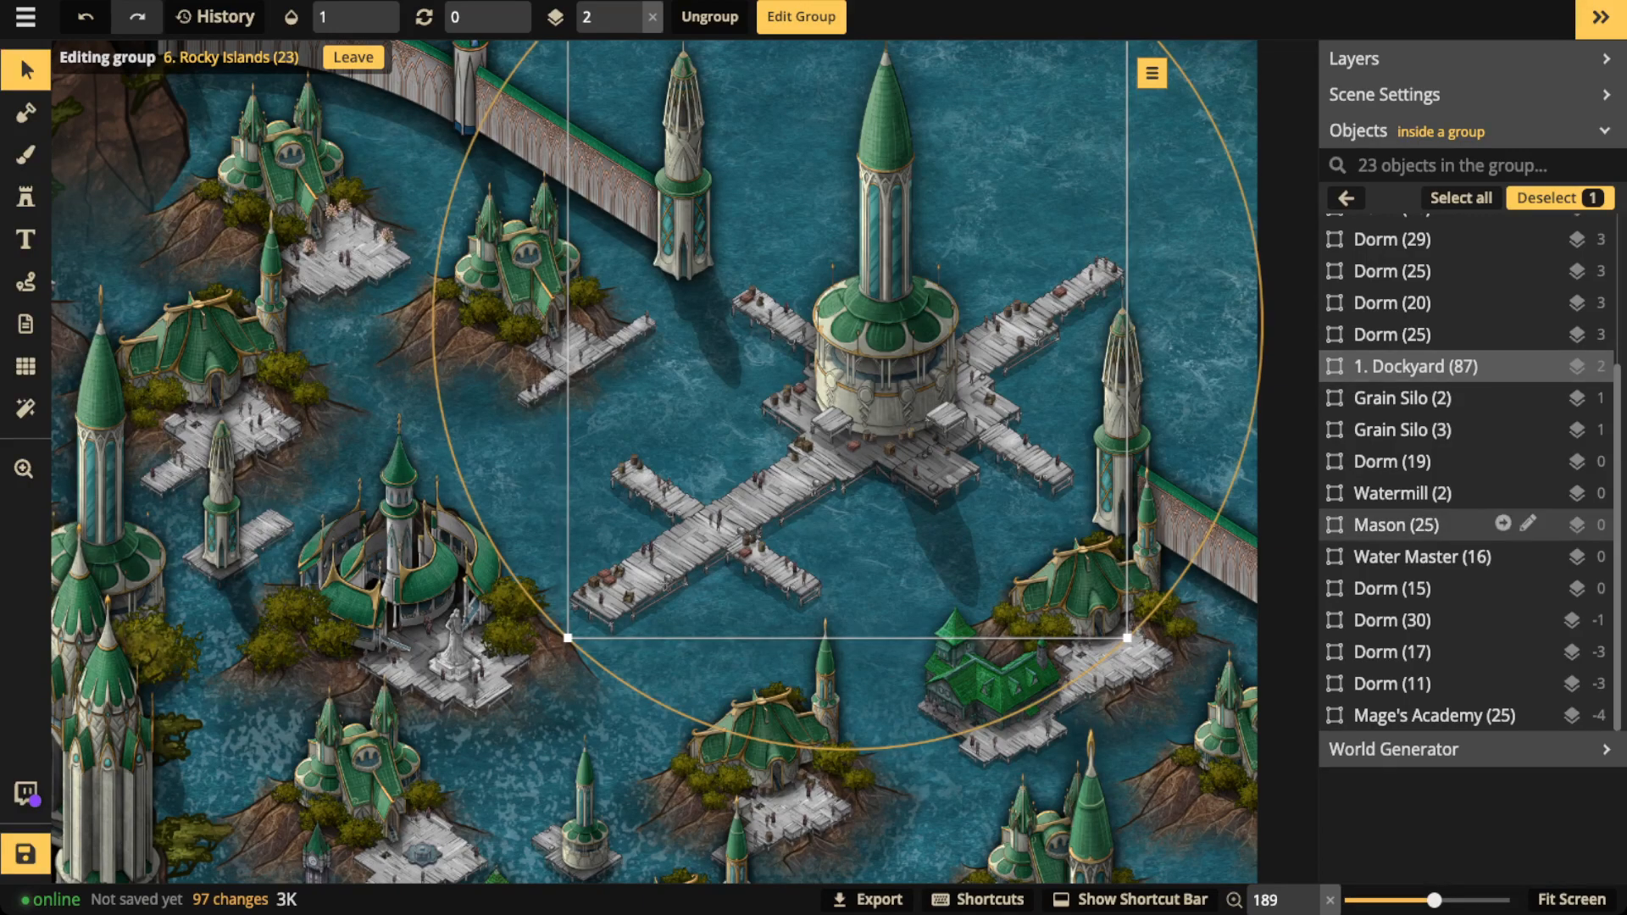
# Select the Water Master group and bring its island with the fountain and clock tower into close view.
pyautogui.click(1407, 557)
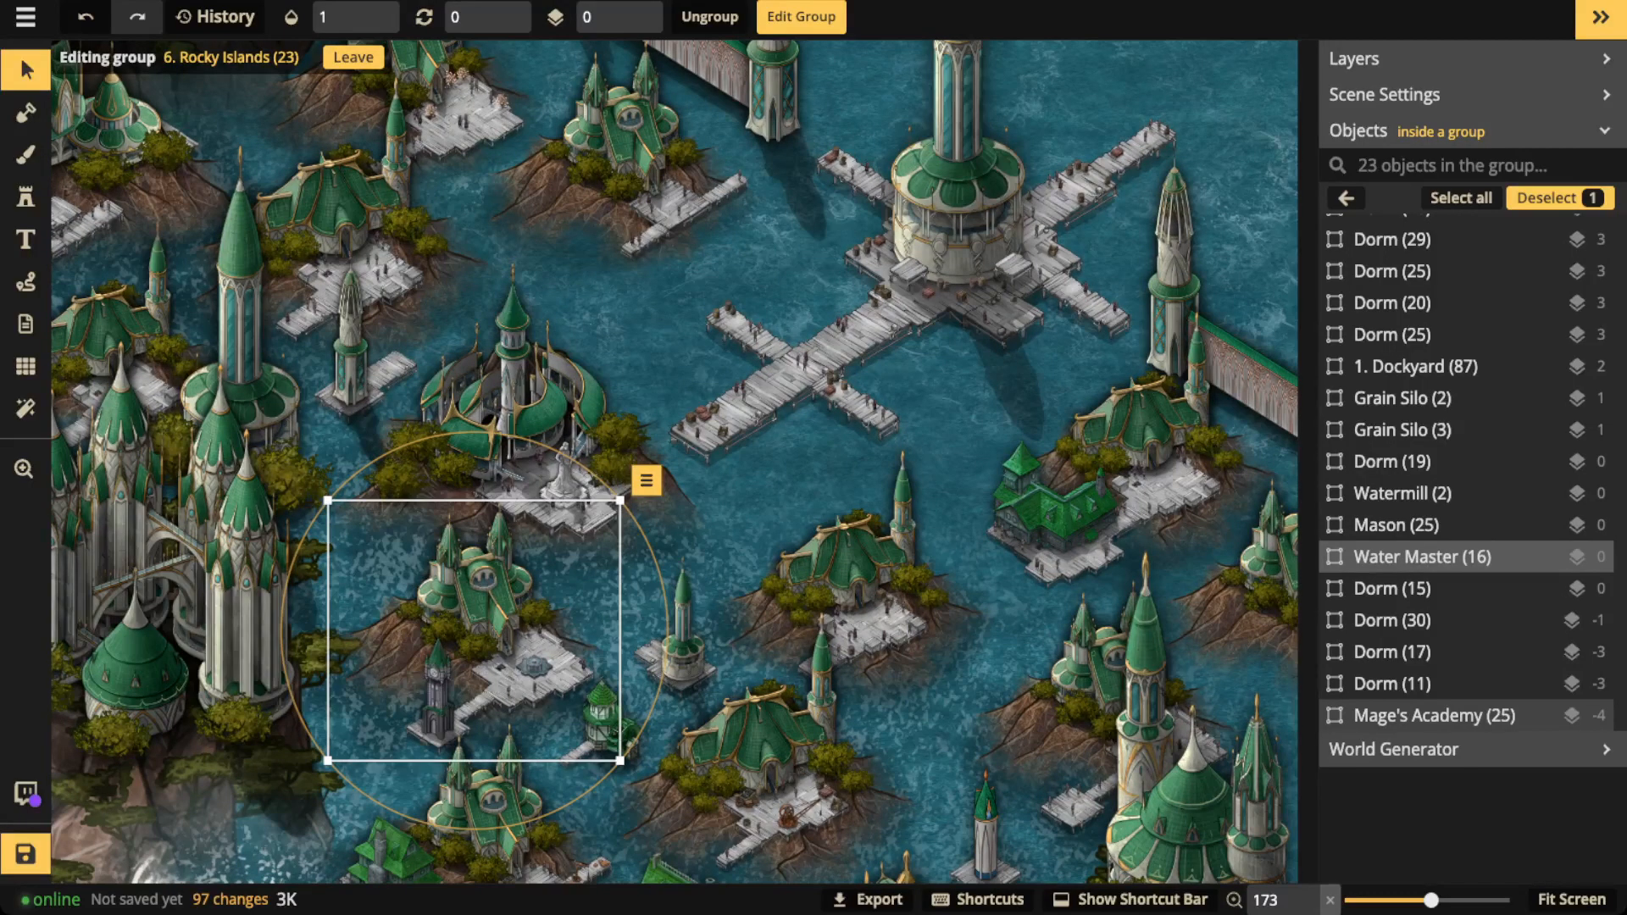
pyautogui.scroll(5, 483, 666)
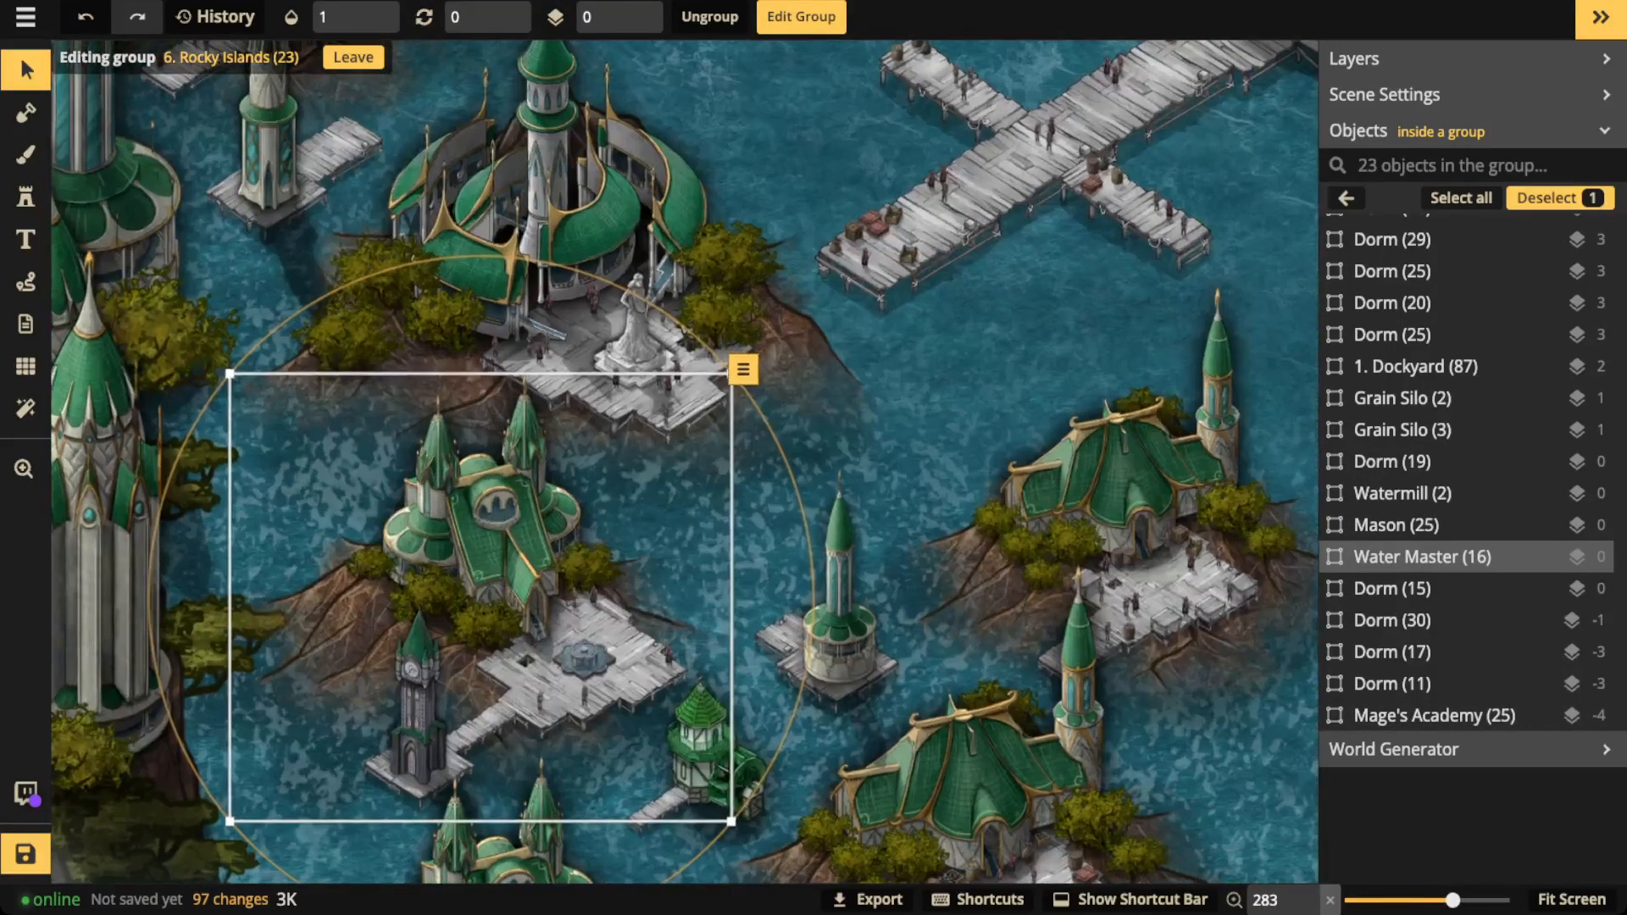
pyautogui.scroll(2, 418, 707)
pyautogui.press('space')
pyautogui.moveTo(418, 708); pyautogui.dragTo(435, 582)
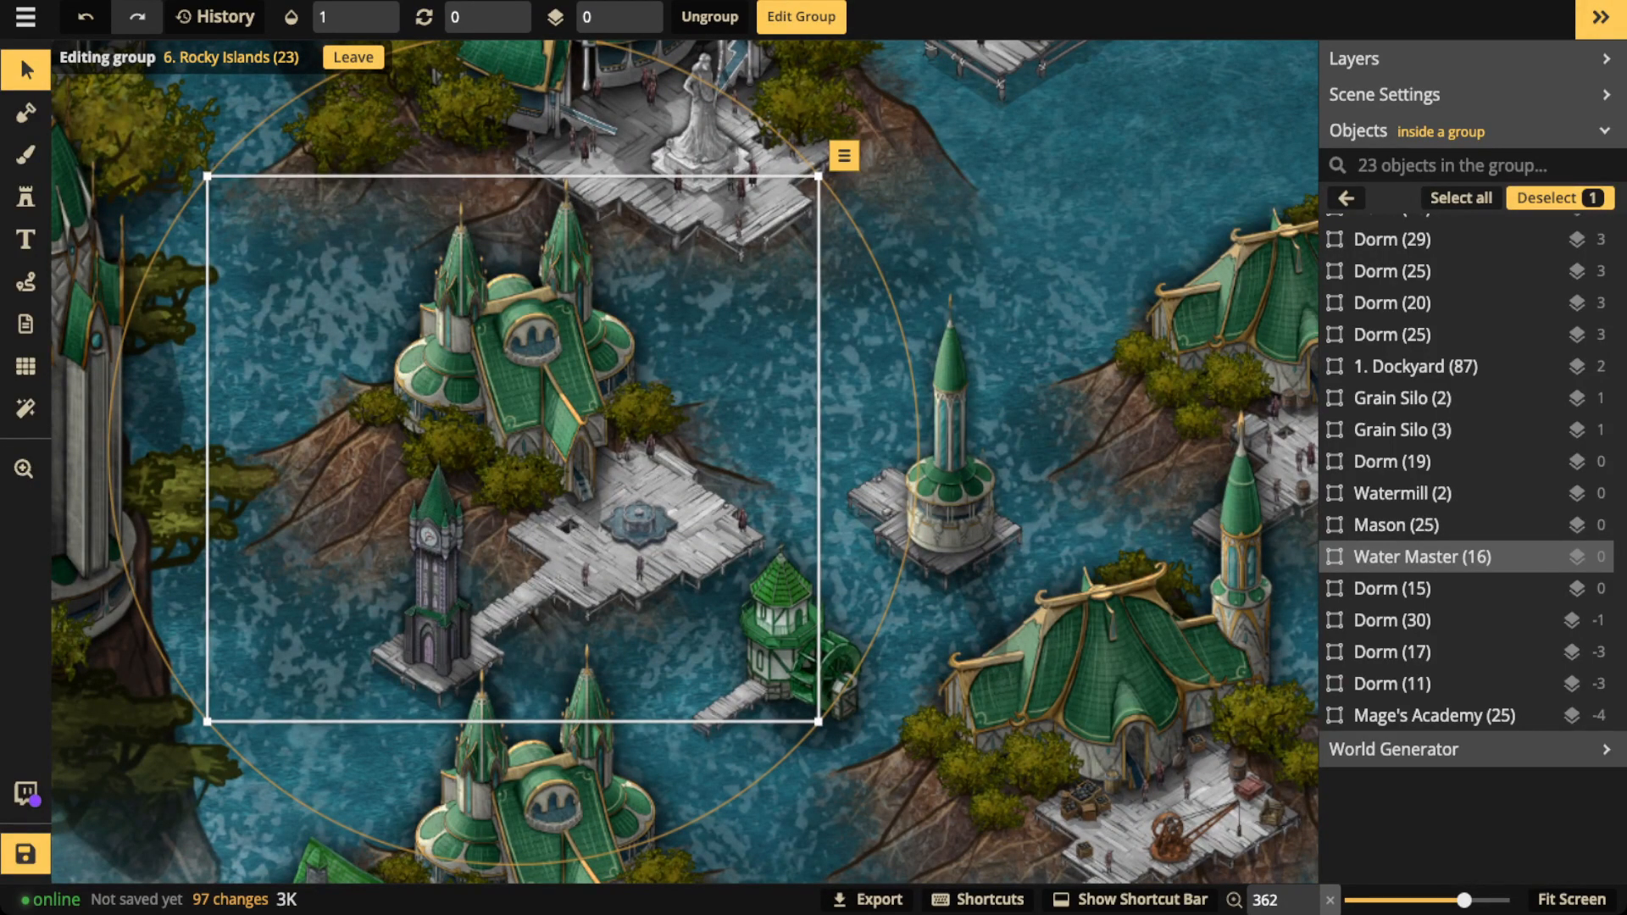
# Circle the clock tower beside the Water Master's island with a yellow free-drawn path of width 5, and delete the circle.
pyautogui.click(25, 282)
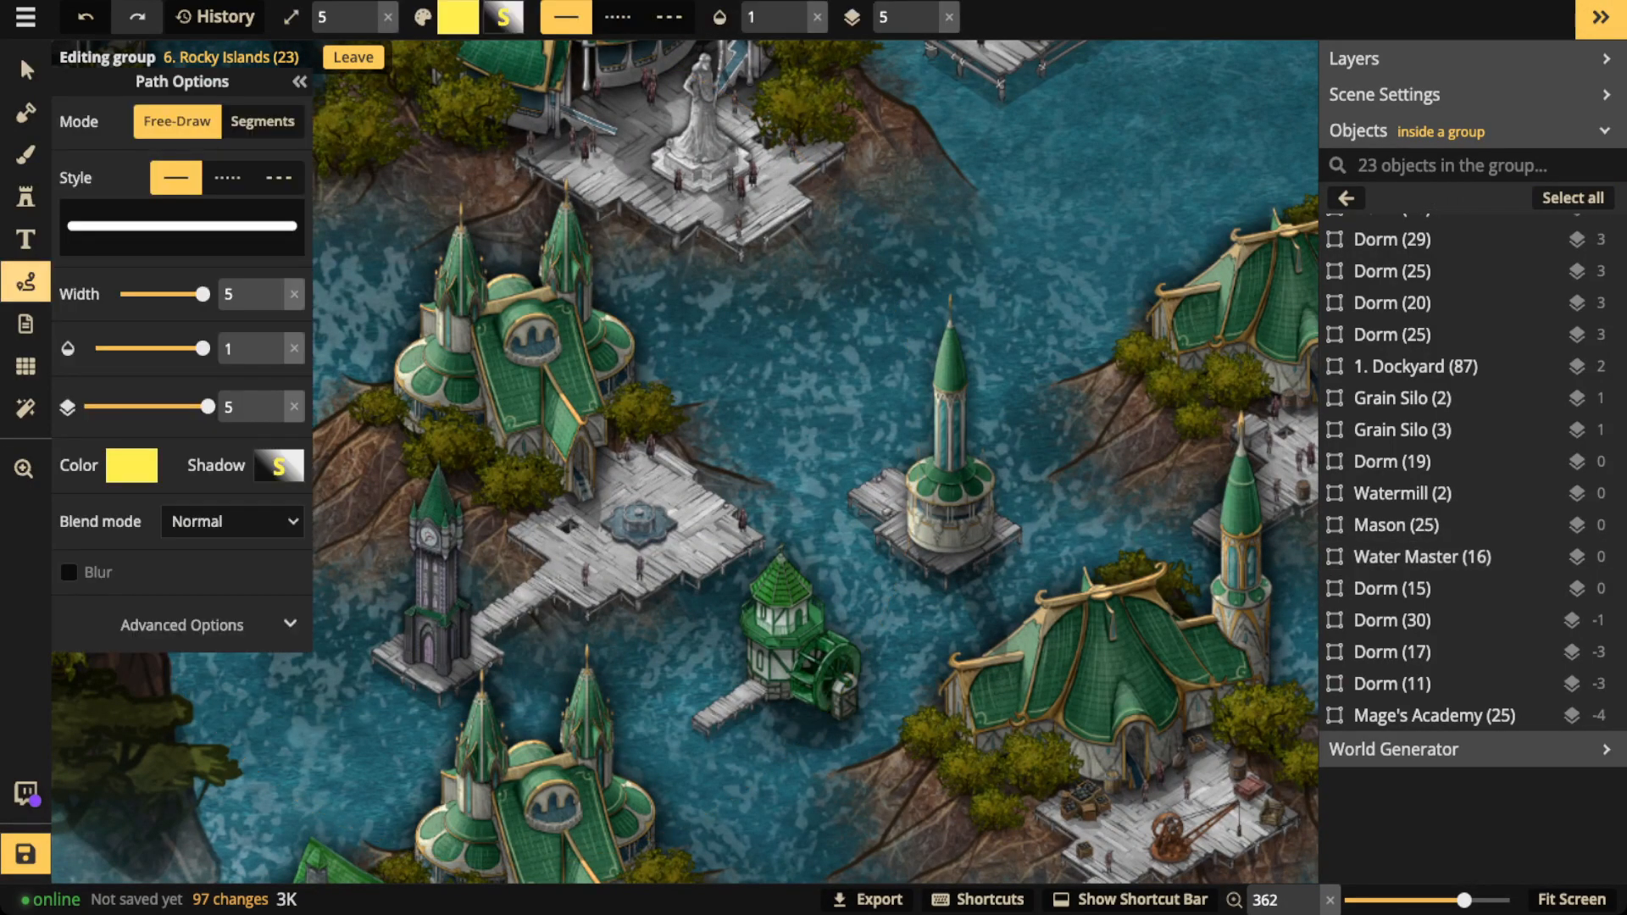
pyautogui.moveTo(421, 469)
pyautogui.mouseDown()
pyautogui.moveTo(395, 657)
pyautogui.moveTo(445, 691)
pyautogui.moveTo(441, 454)
pyautogui.mouseUp()
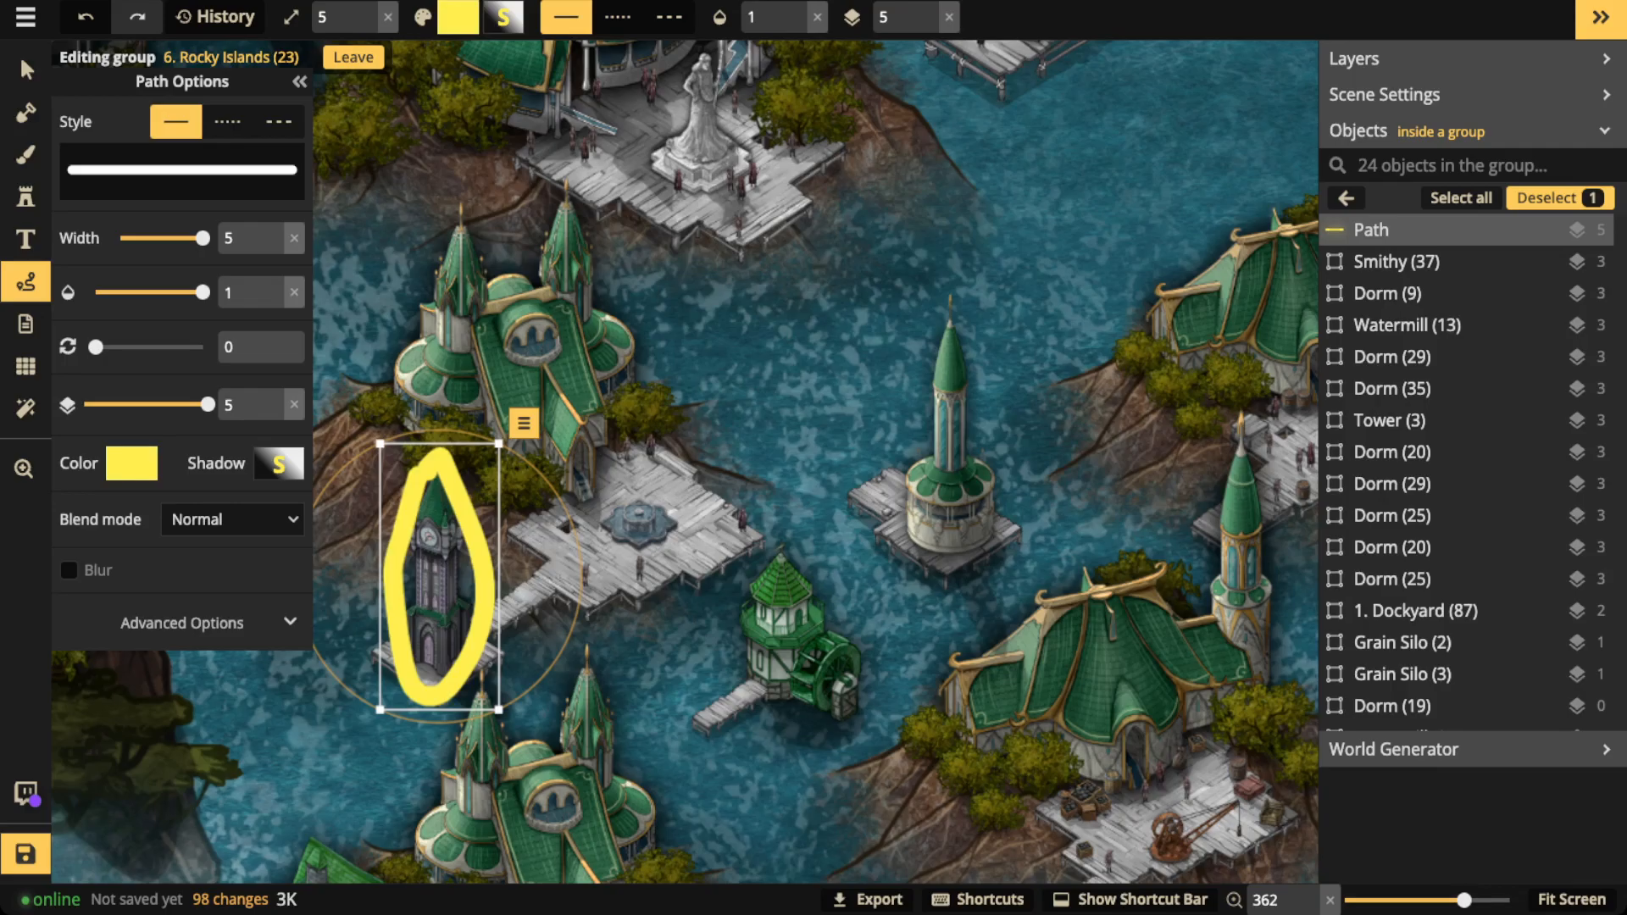
pyautogui.press('Delete')
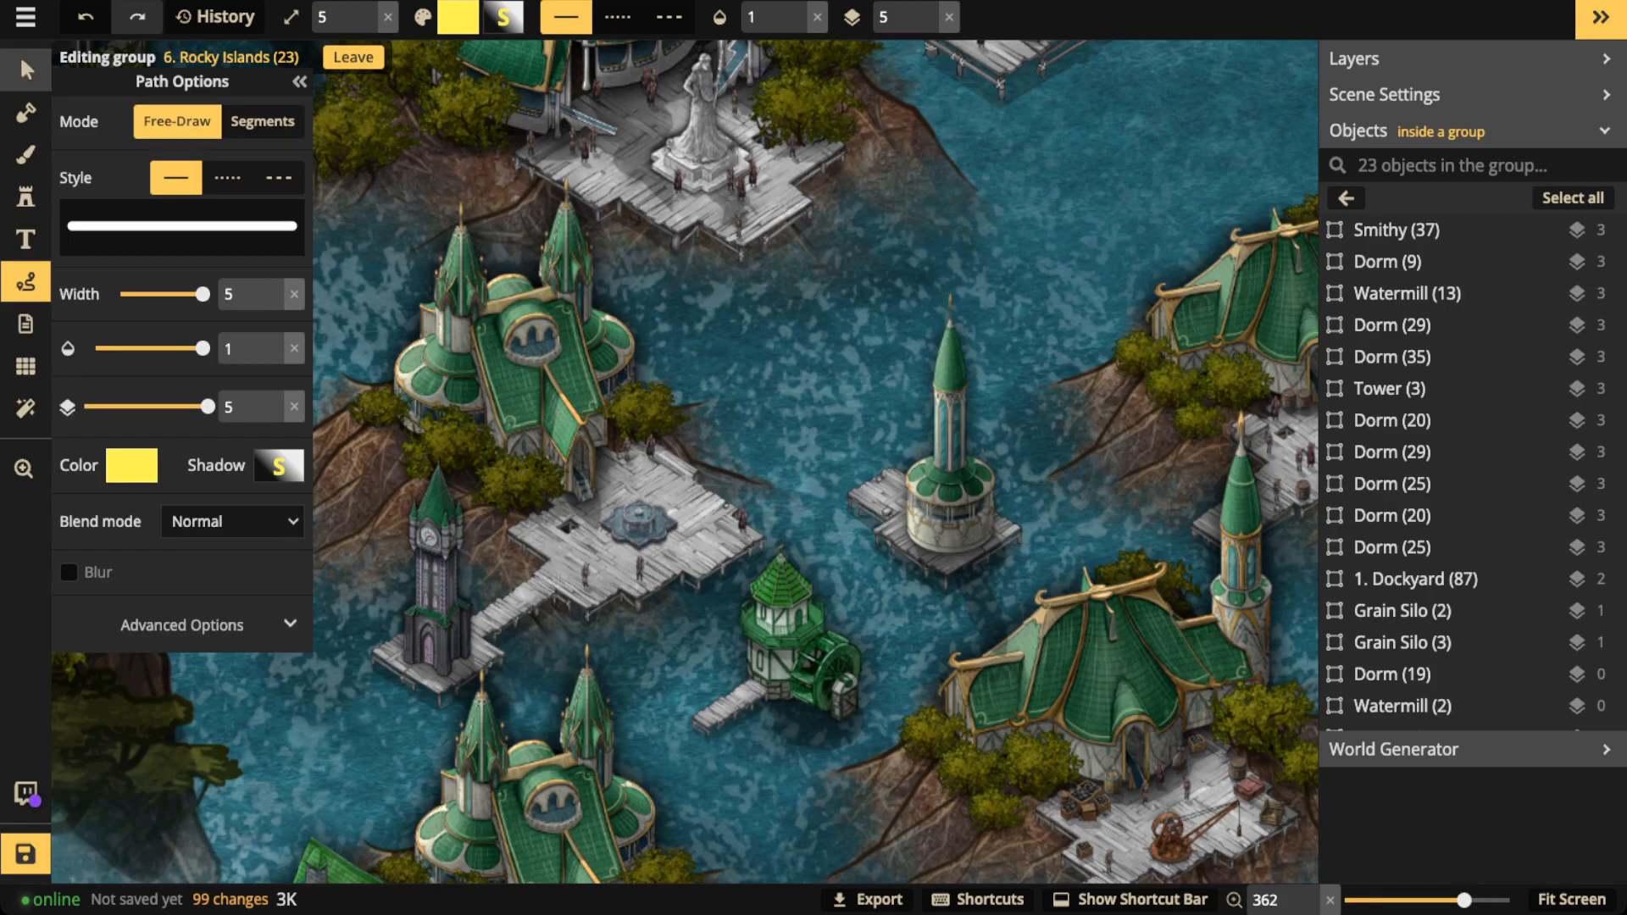
pyautogui.click(26, 70)
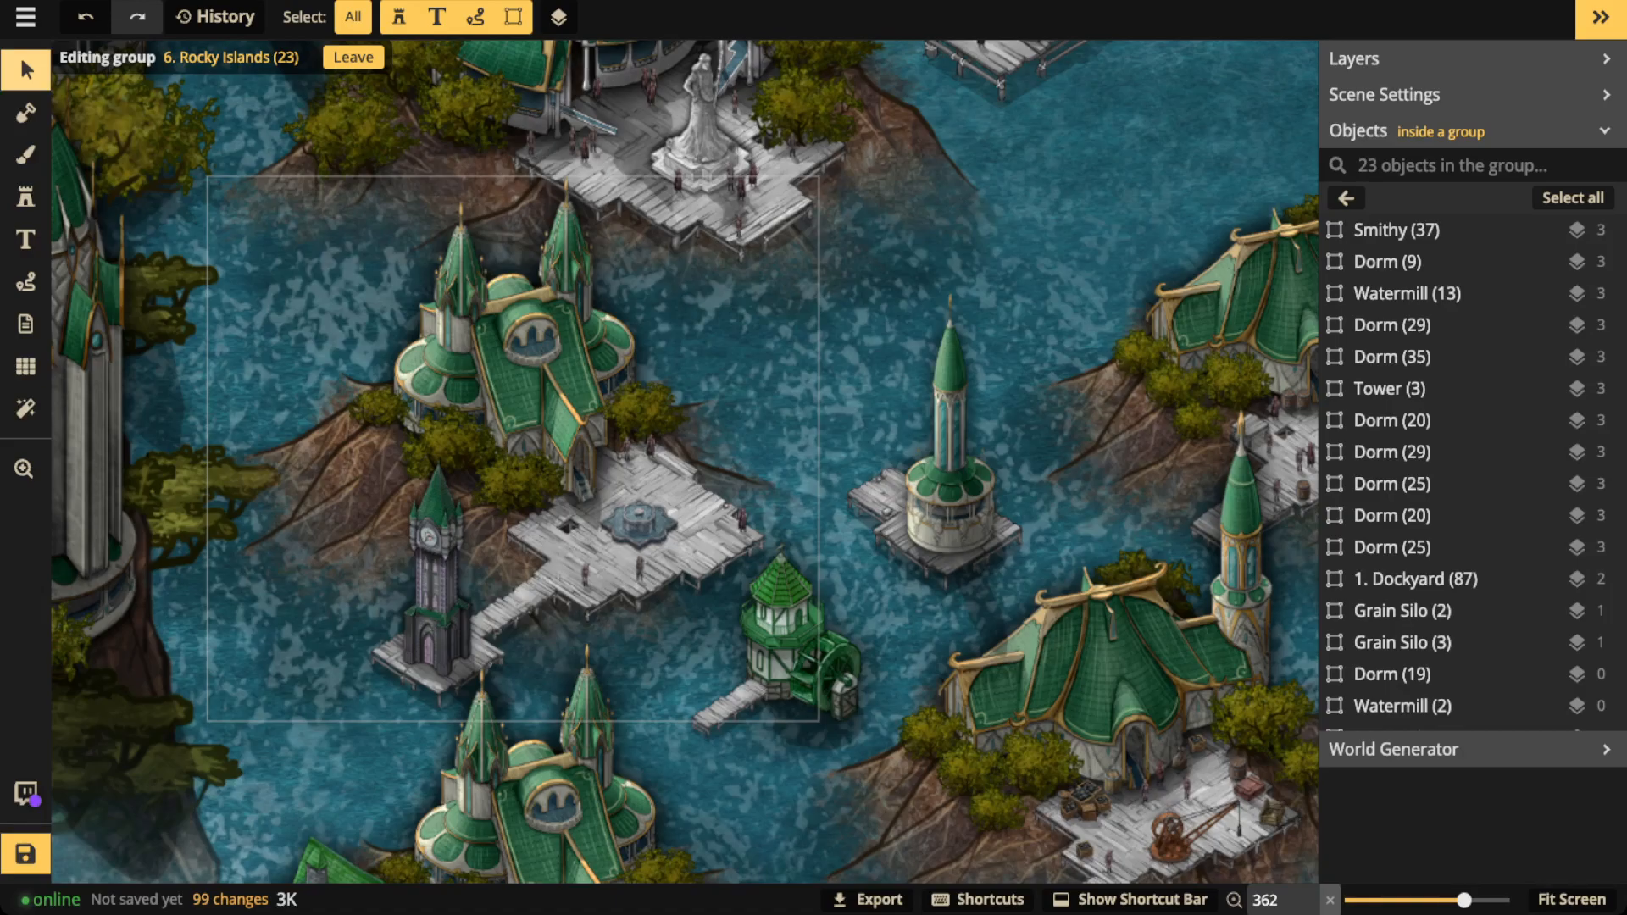
# Select the small Watermill (2) group southeast of the fountain platform and bring it into close view.
pyautogui.scroll(4, 433, 526)
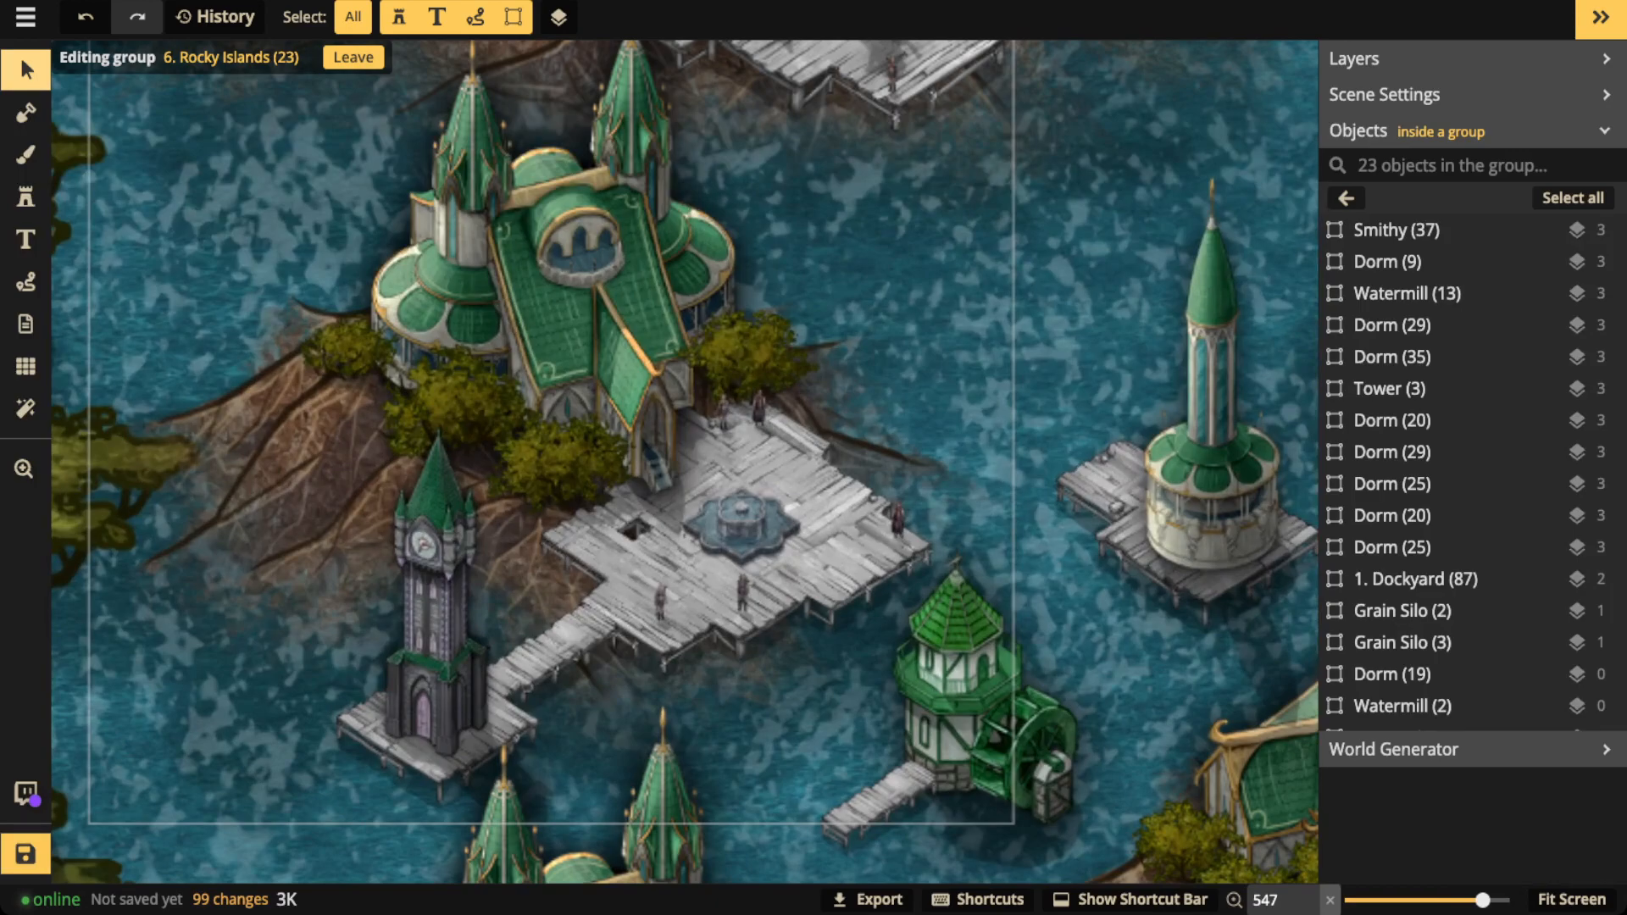
pyautogui.moveTo(898, 475); pyautogui.dragTo(570, 452)
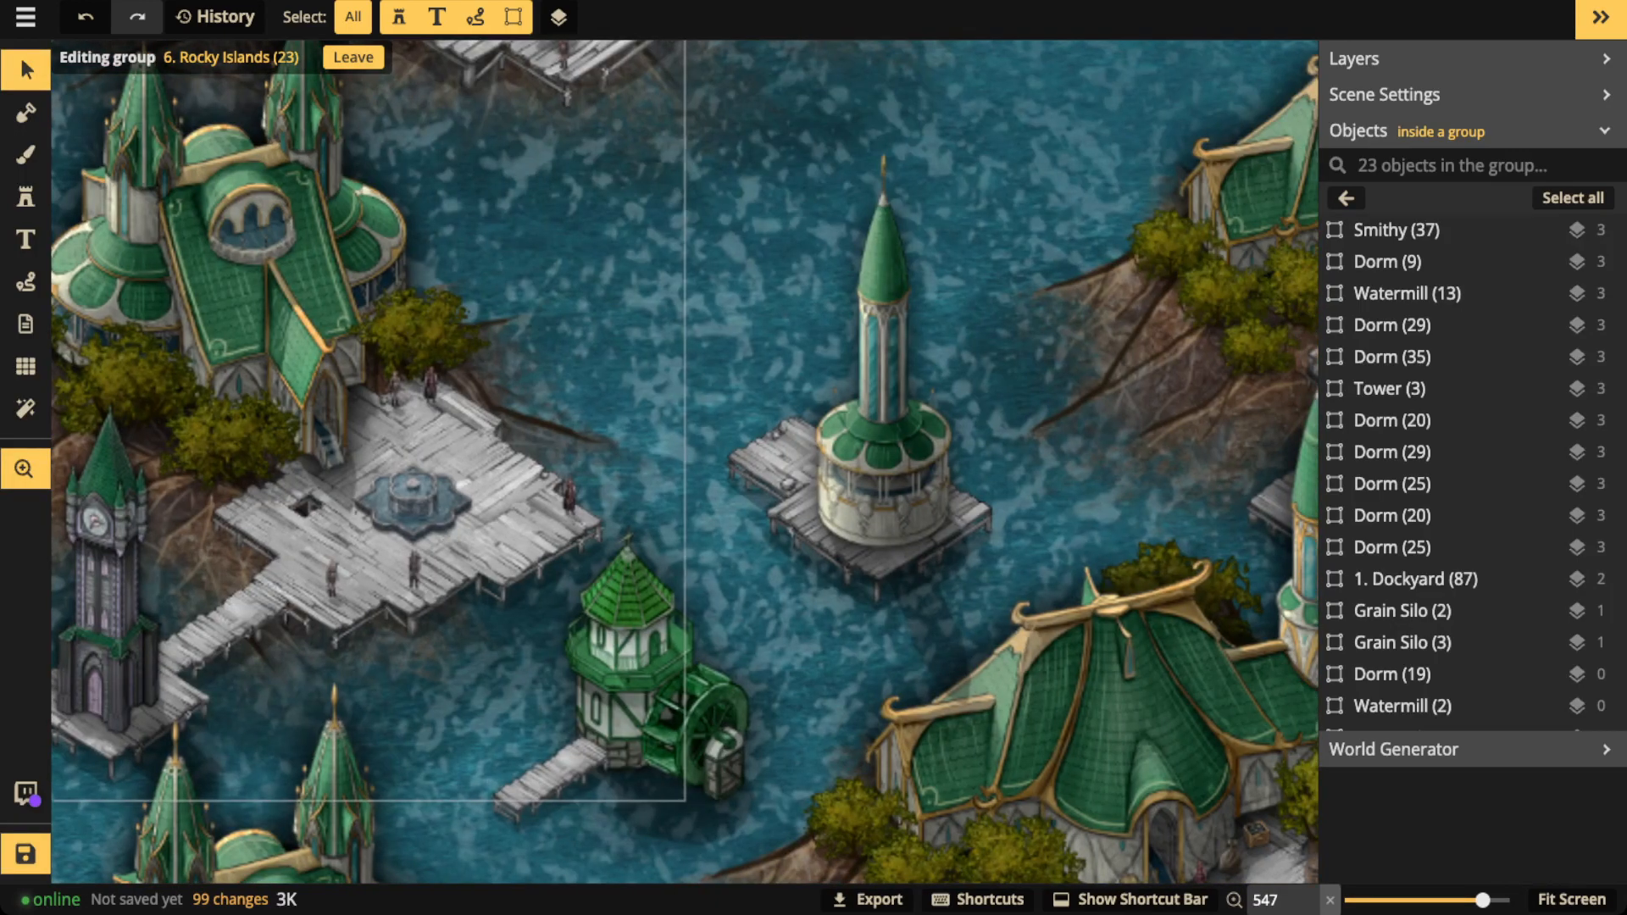
pyautogui.click(629, 669)
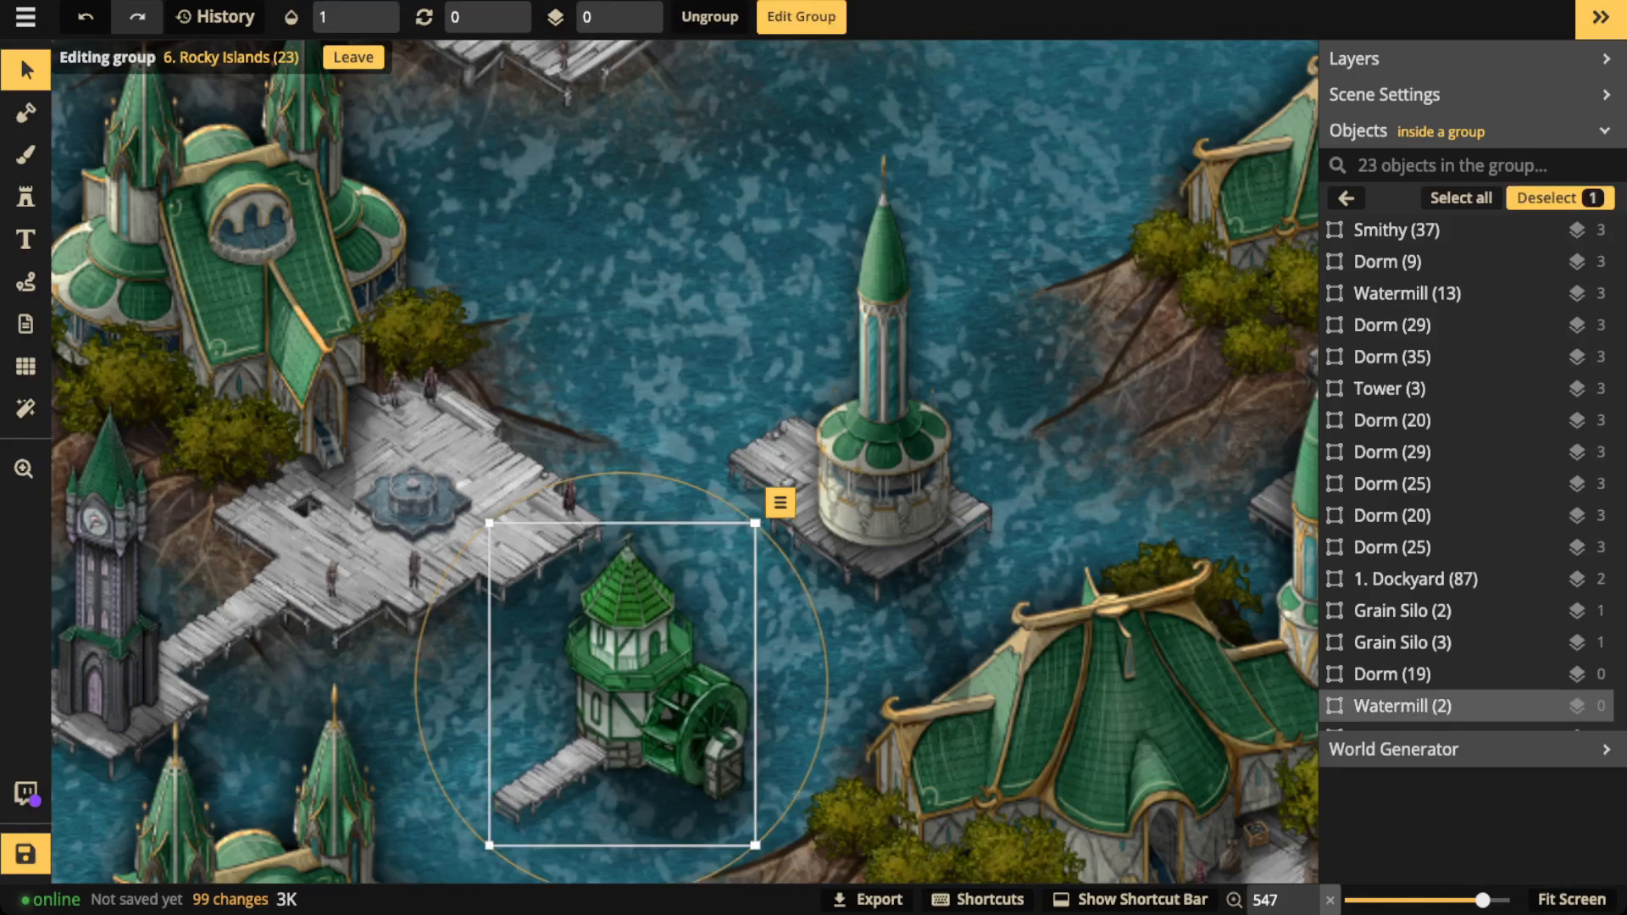
pyautogui.scroll(5, 845, 873)
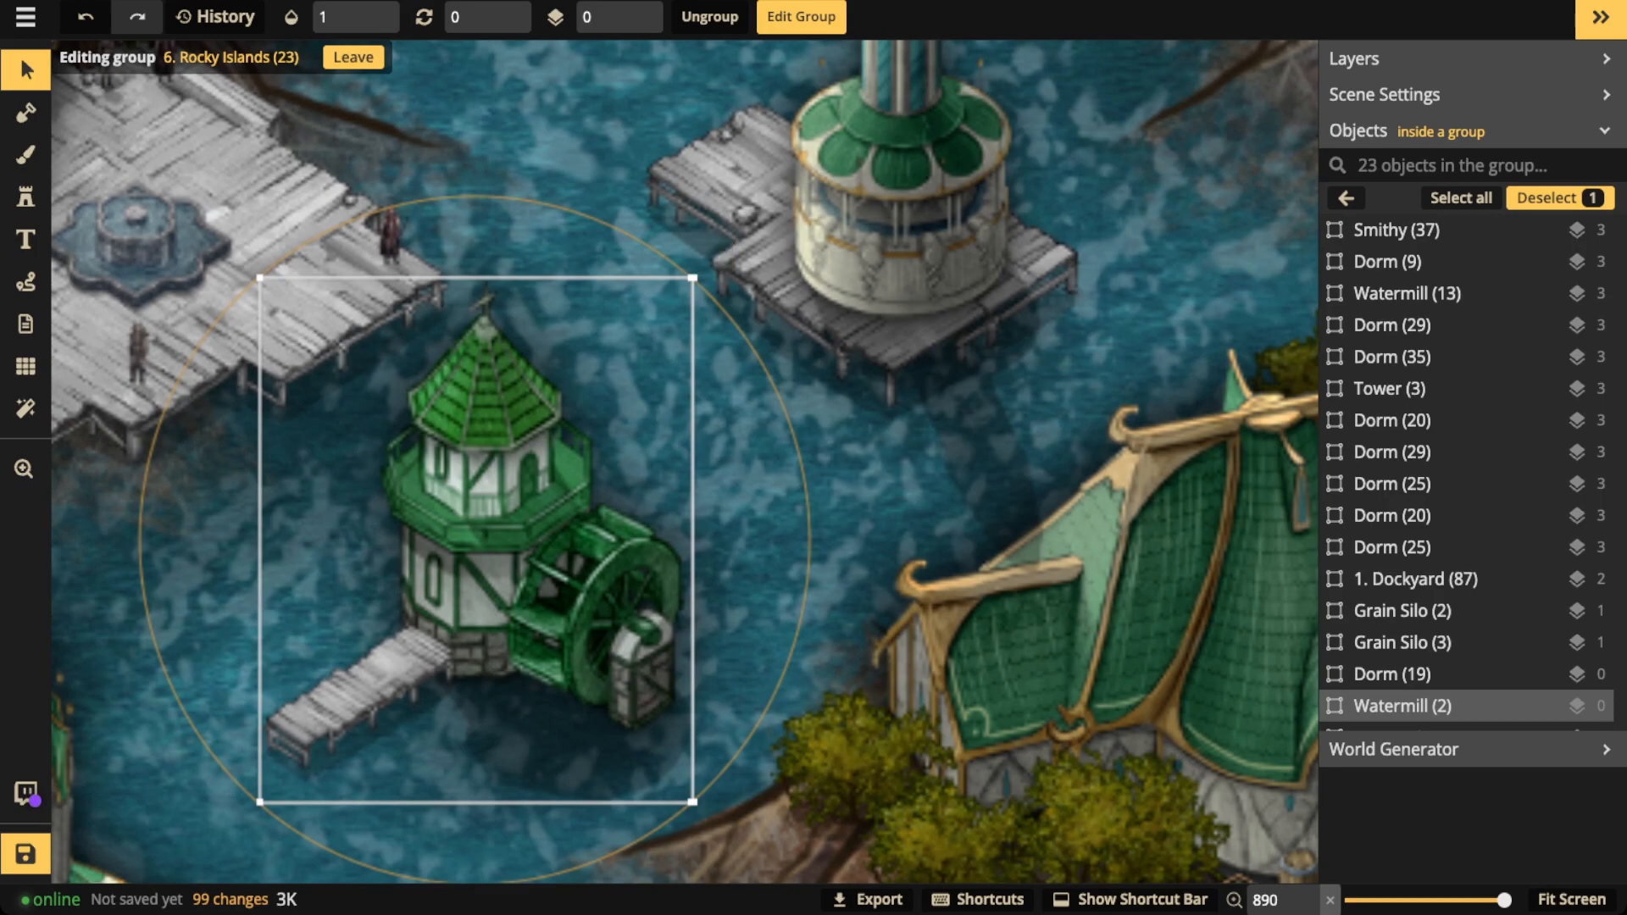
# Reset the Watermill 3 stamp's hue to 0, set it back to 100, and leave the nested groups.
pyautogui.doubleClick(492, 543)
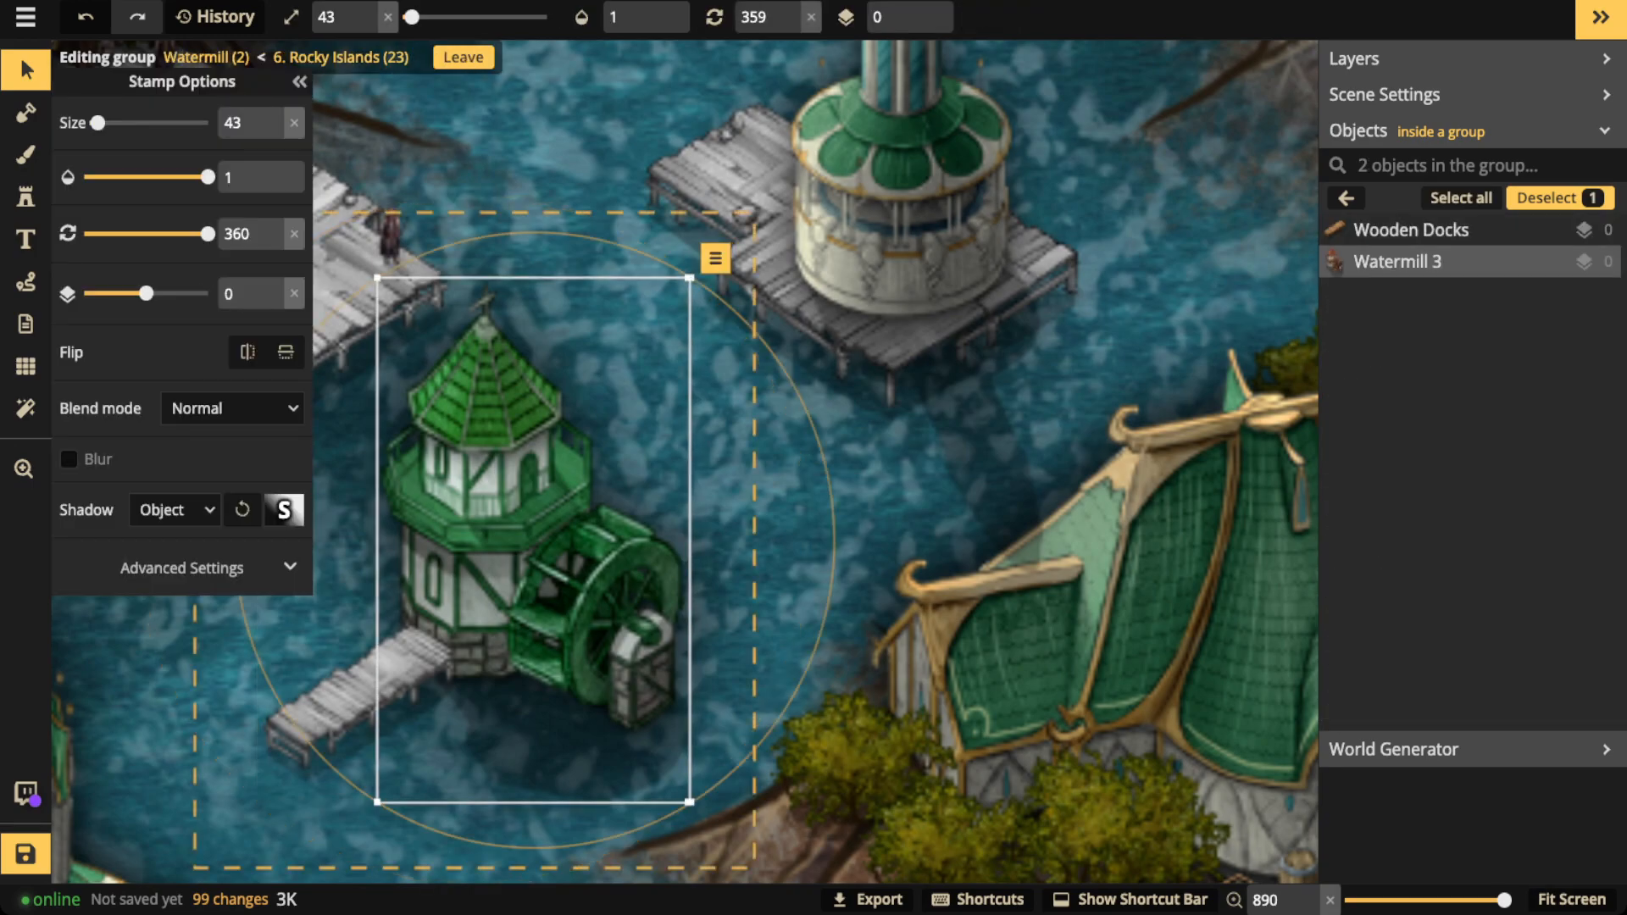
pyautogui.click(182, 568)
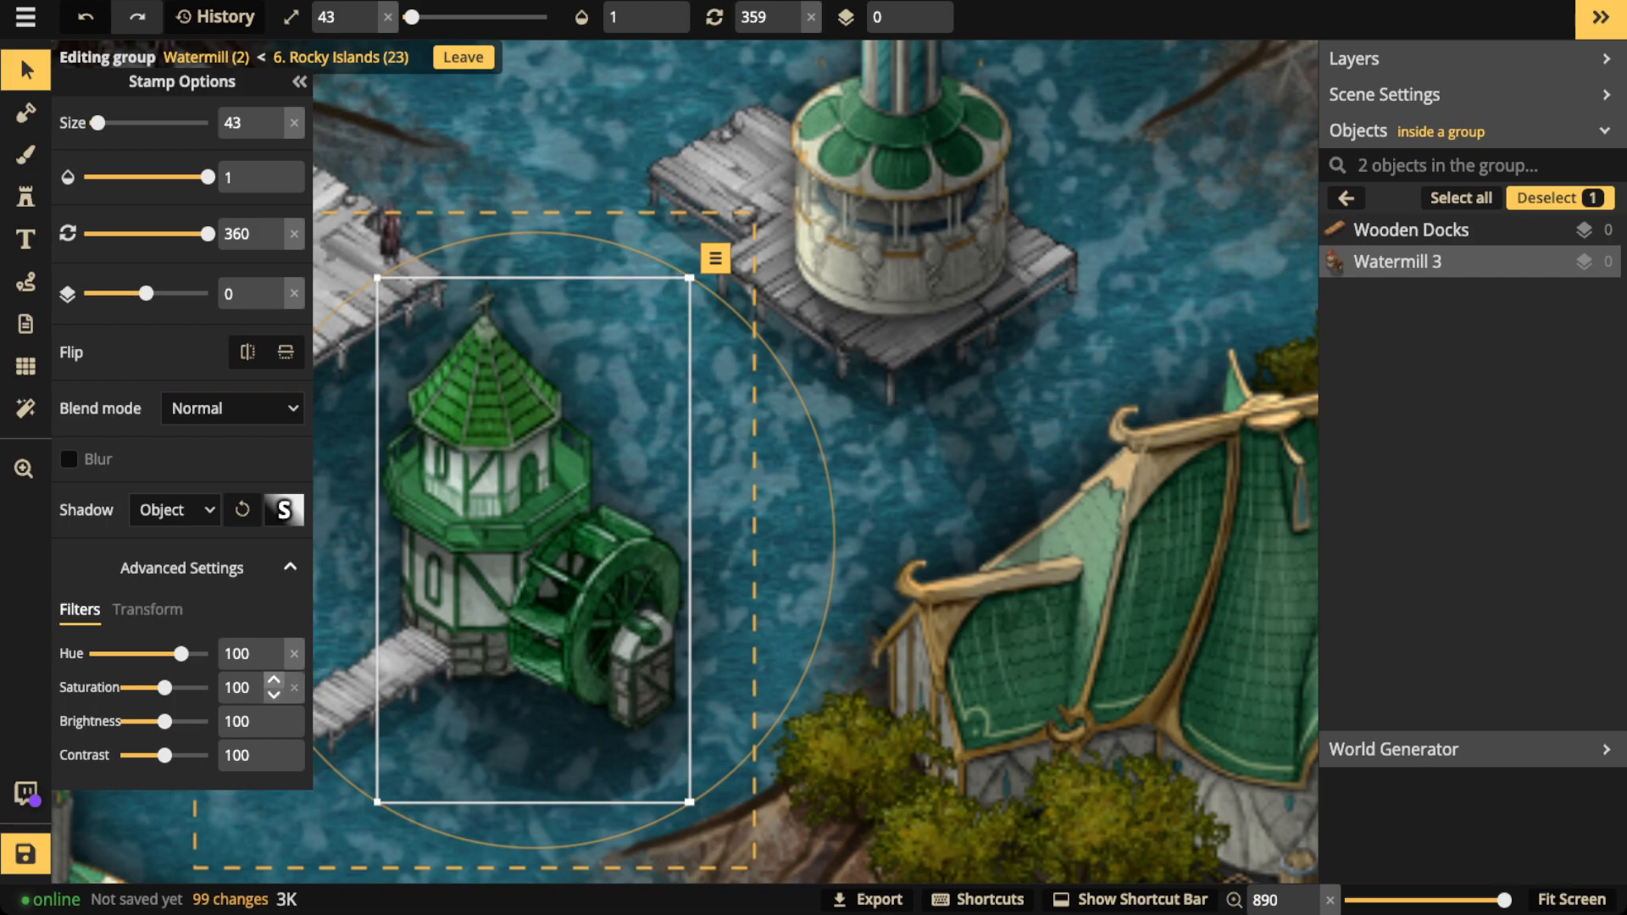
pyautogui.click(294, 655)
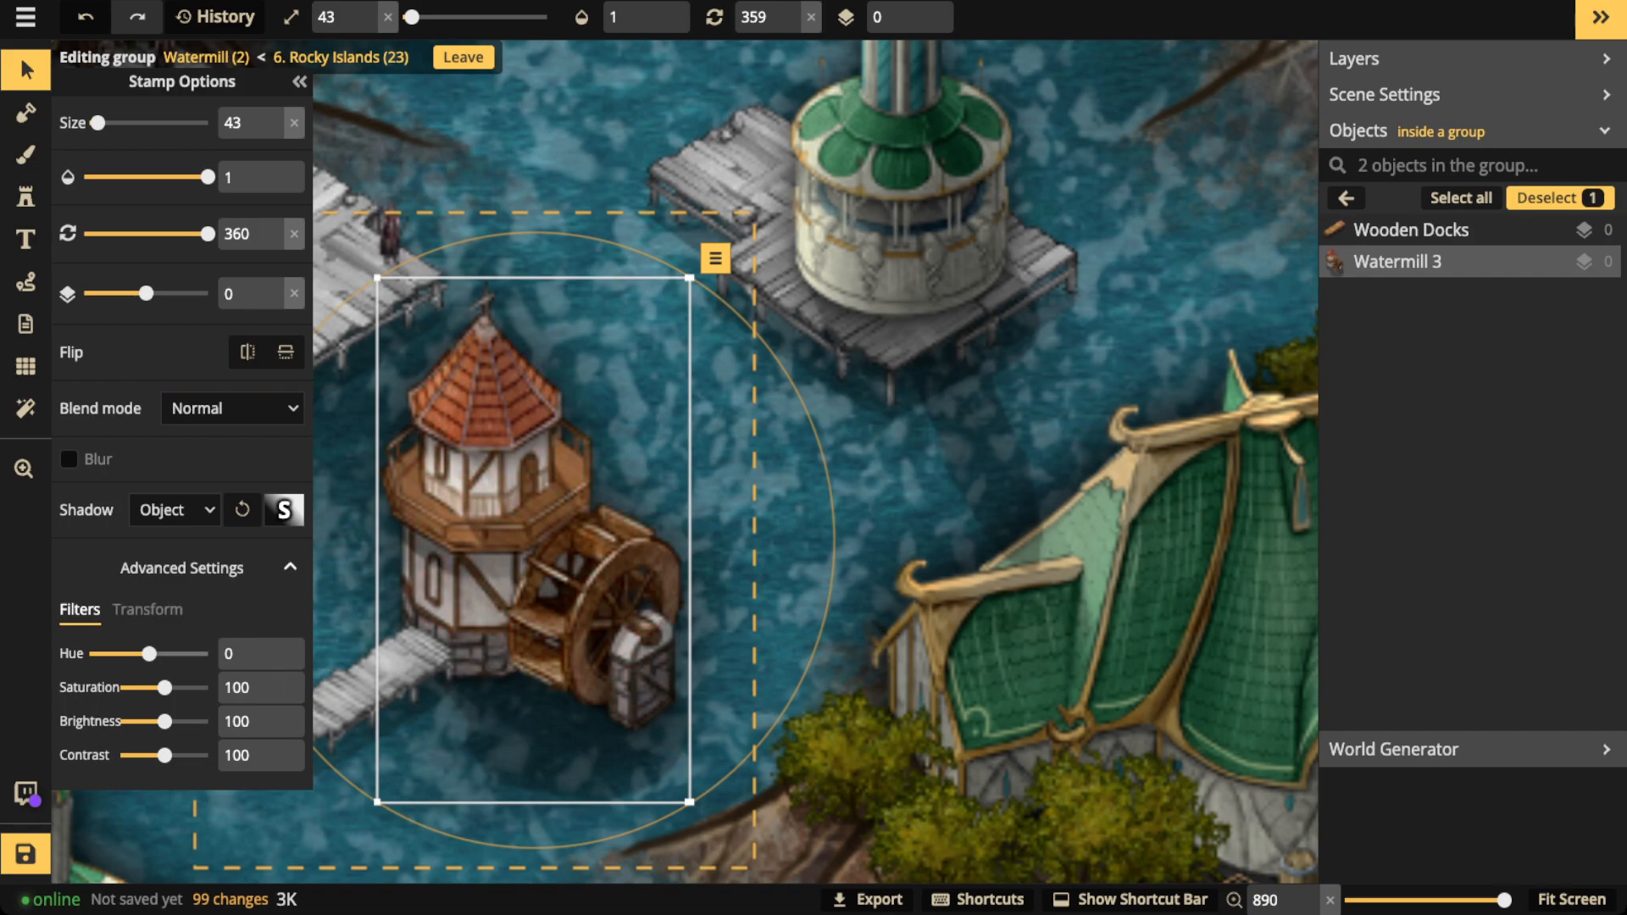
pyautogui.doubleClick(231, 655)
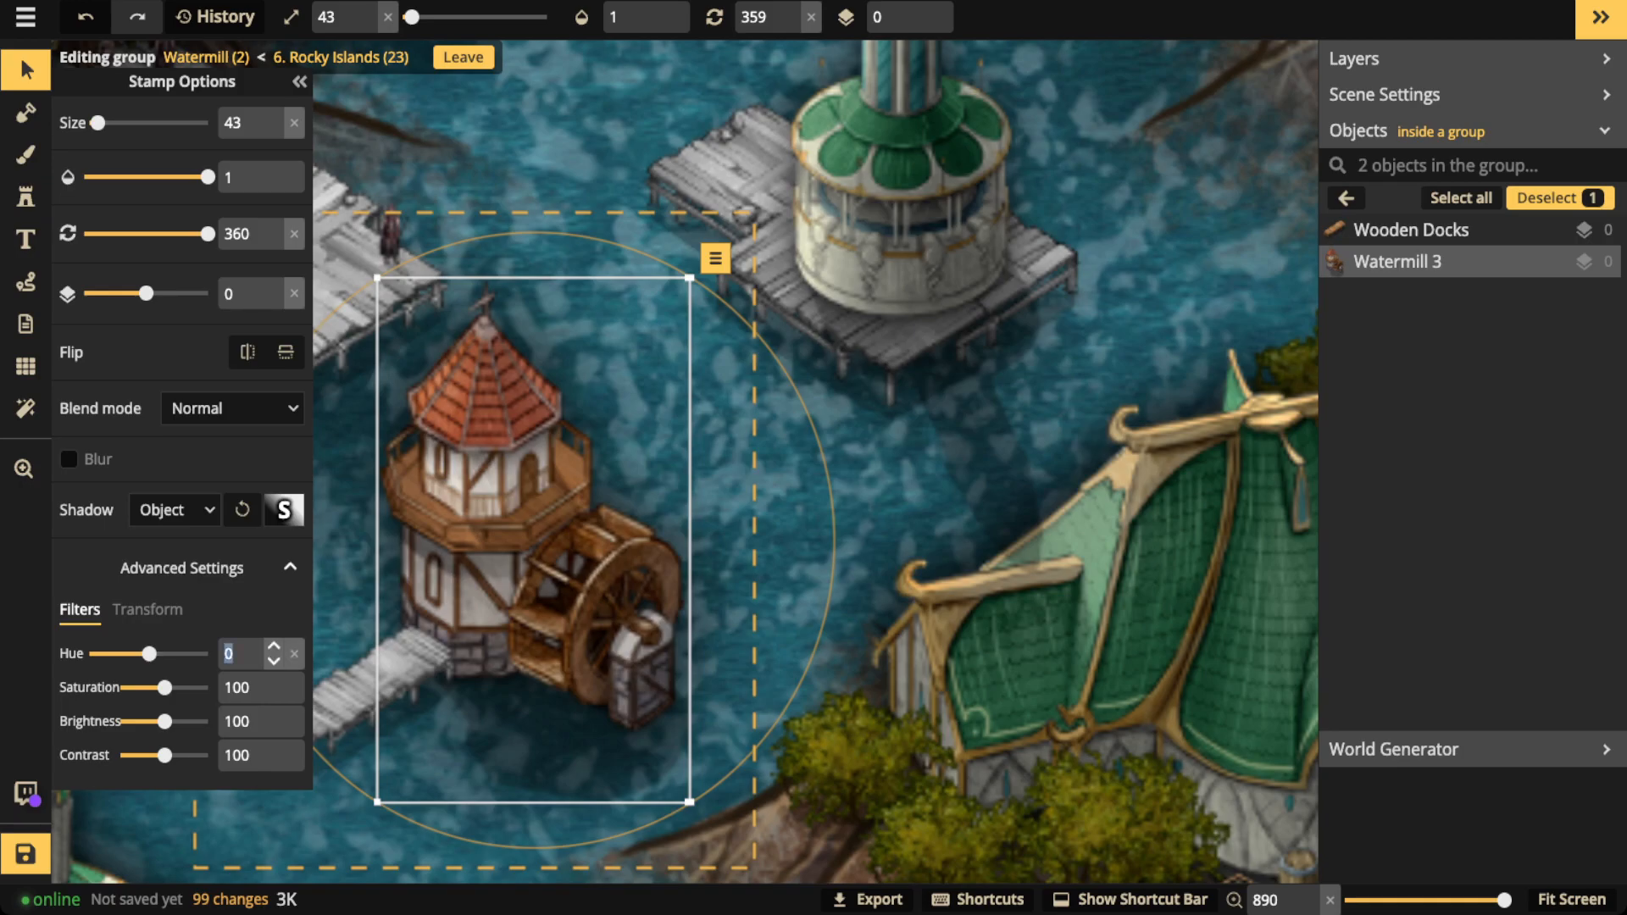
pyautogui.write('100')
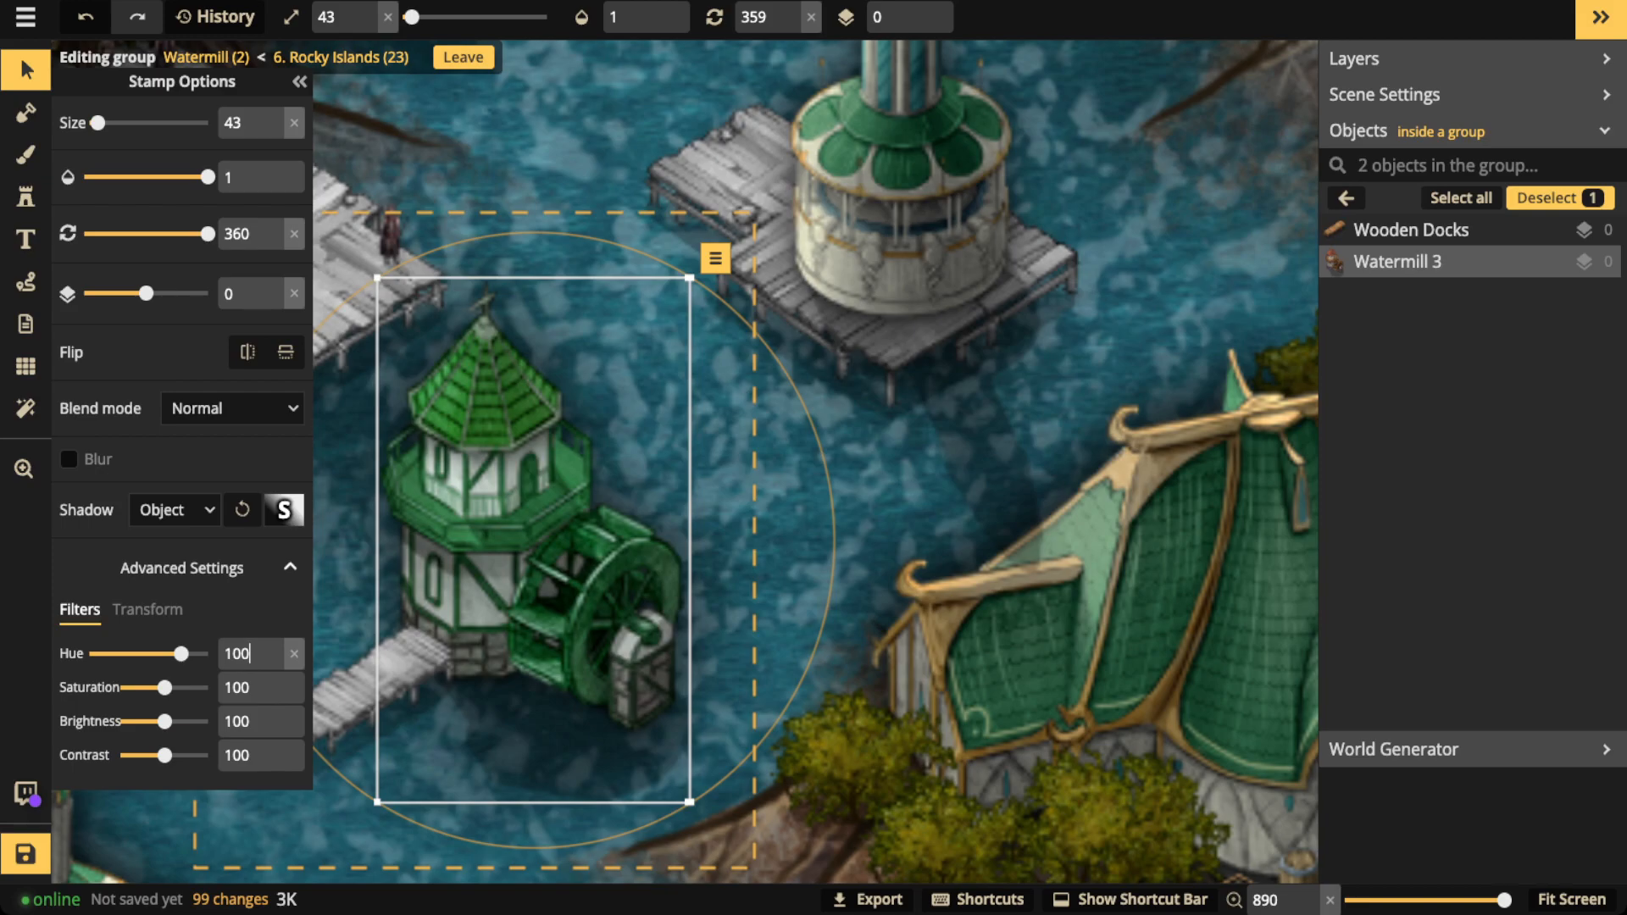
pyautogui.scroll(-4, 460, 396)
pyautogui.press('Escape')
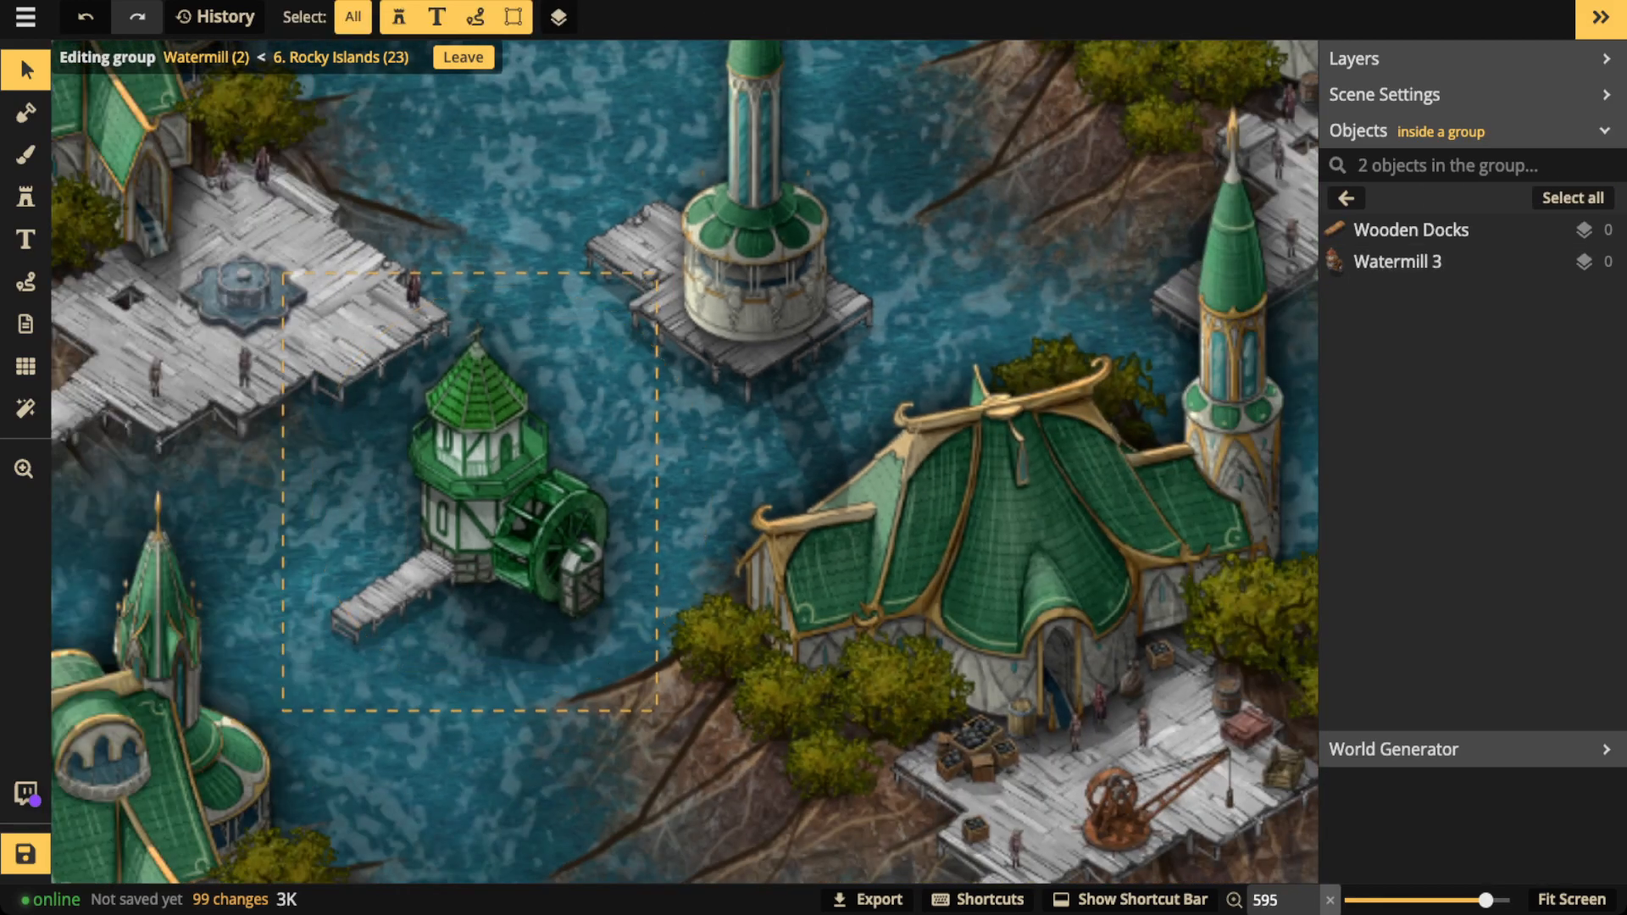
pyautogui.press('Escape')
pyautogui.scroll(-1, 475, 423)
pyautogui.press('Escape')
pyautogui.scroll(-2, 399, 420)
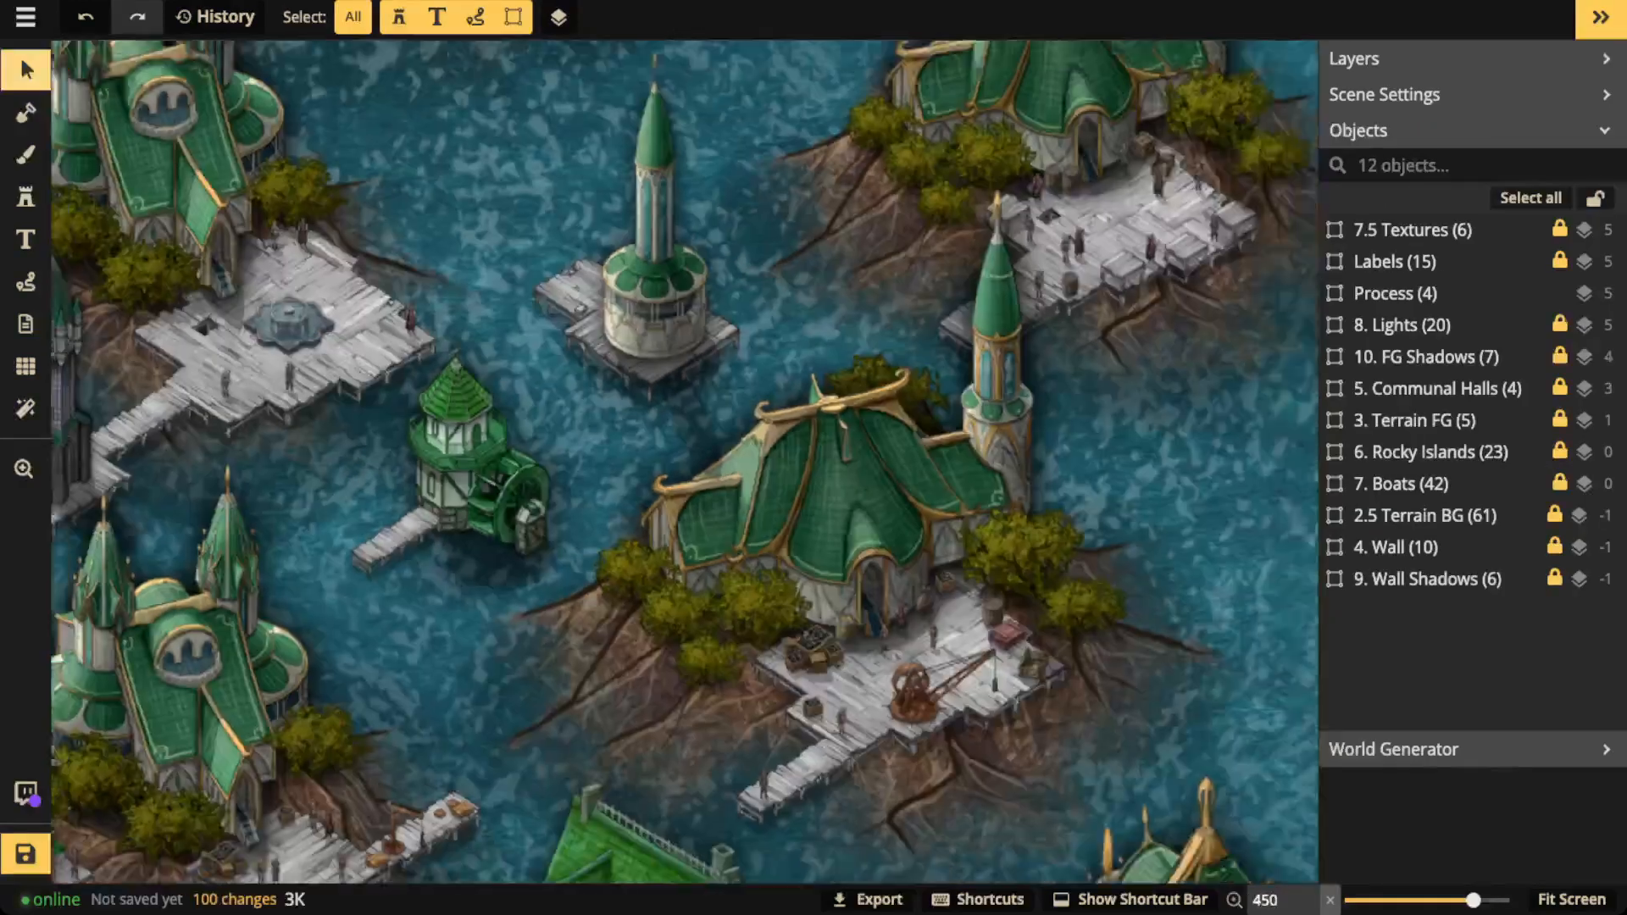
# Examine the islands from the watermill past the central palace and waterfall up to the northern wall.
pyautogui.press('space')
pyautogui.moveTo(555, 318); pyautogui.dragTo(1019, 485)
pyautogui.scroll(-1, 619, 492)
pyautogui.press('space')
pyautogui.moveTo(356, 492); pyautogui.dragTo(810, 513)
pyautogui.scroll(-3, 530, 518)
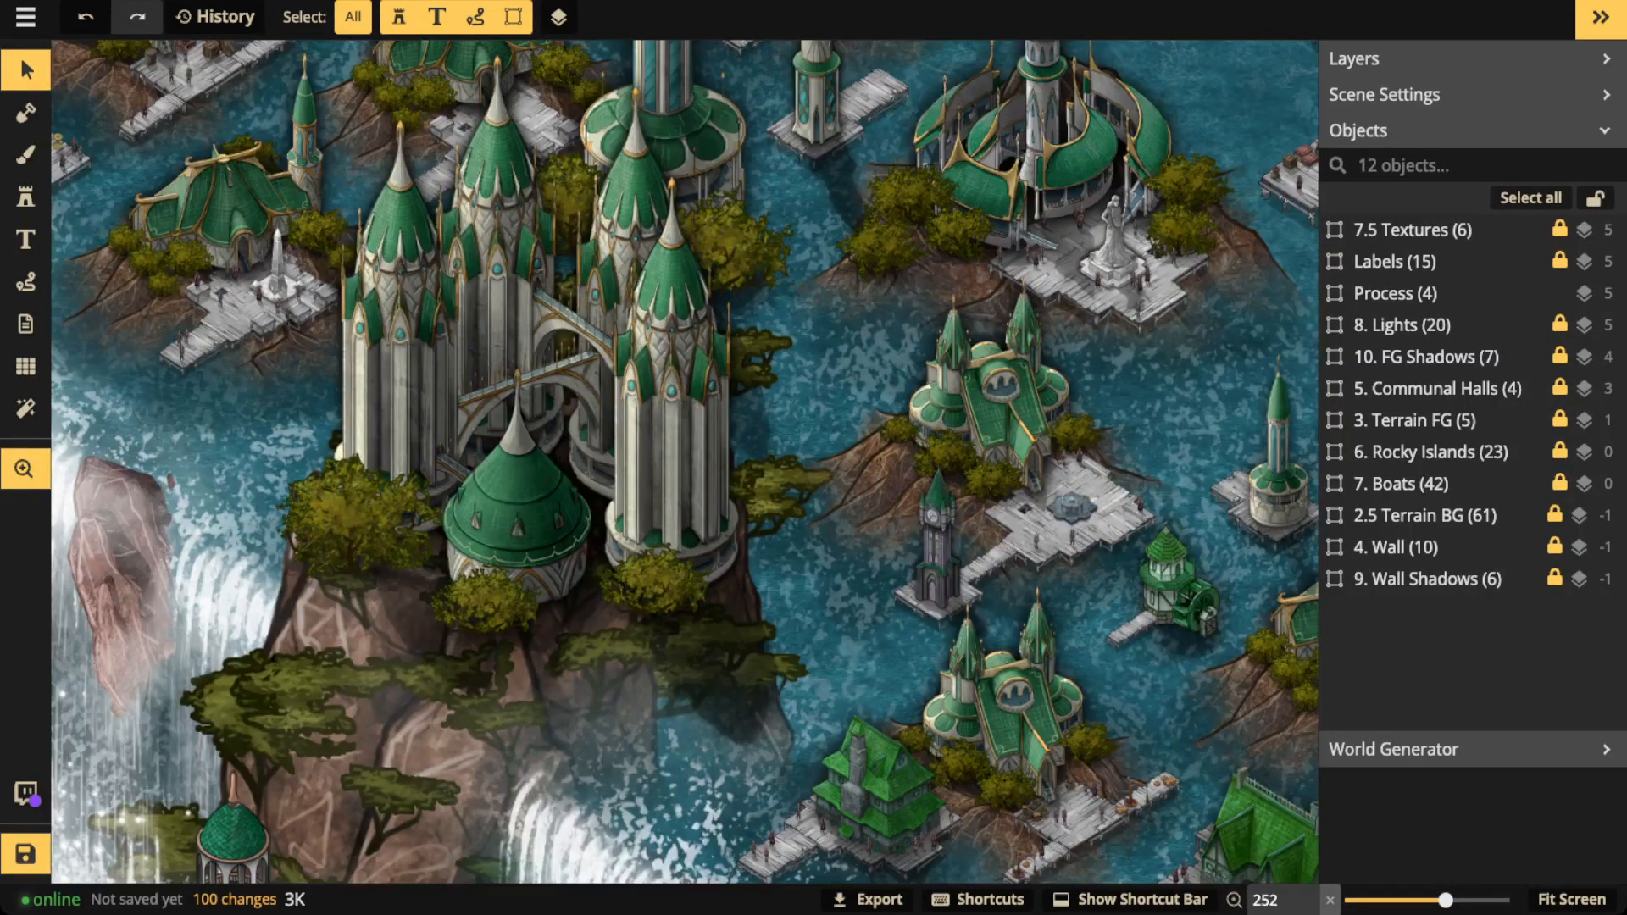
pyautogui.moveTo(530, 519); pyautogui.dragTo(910, 855)
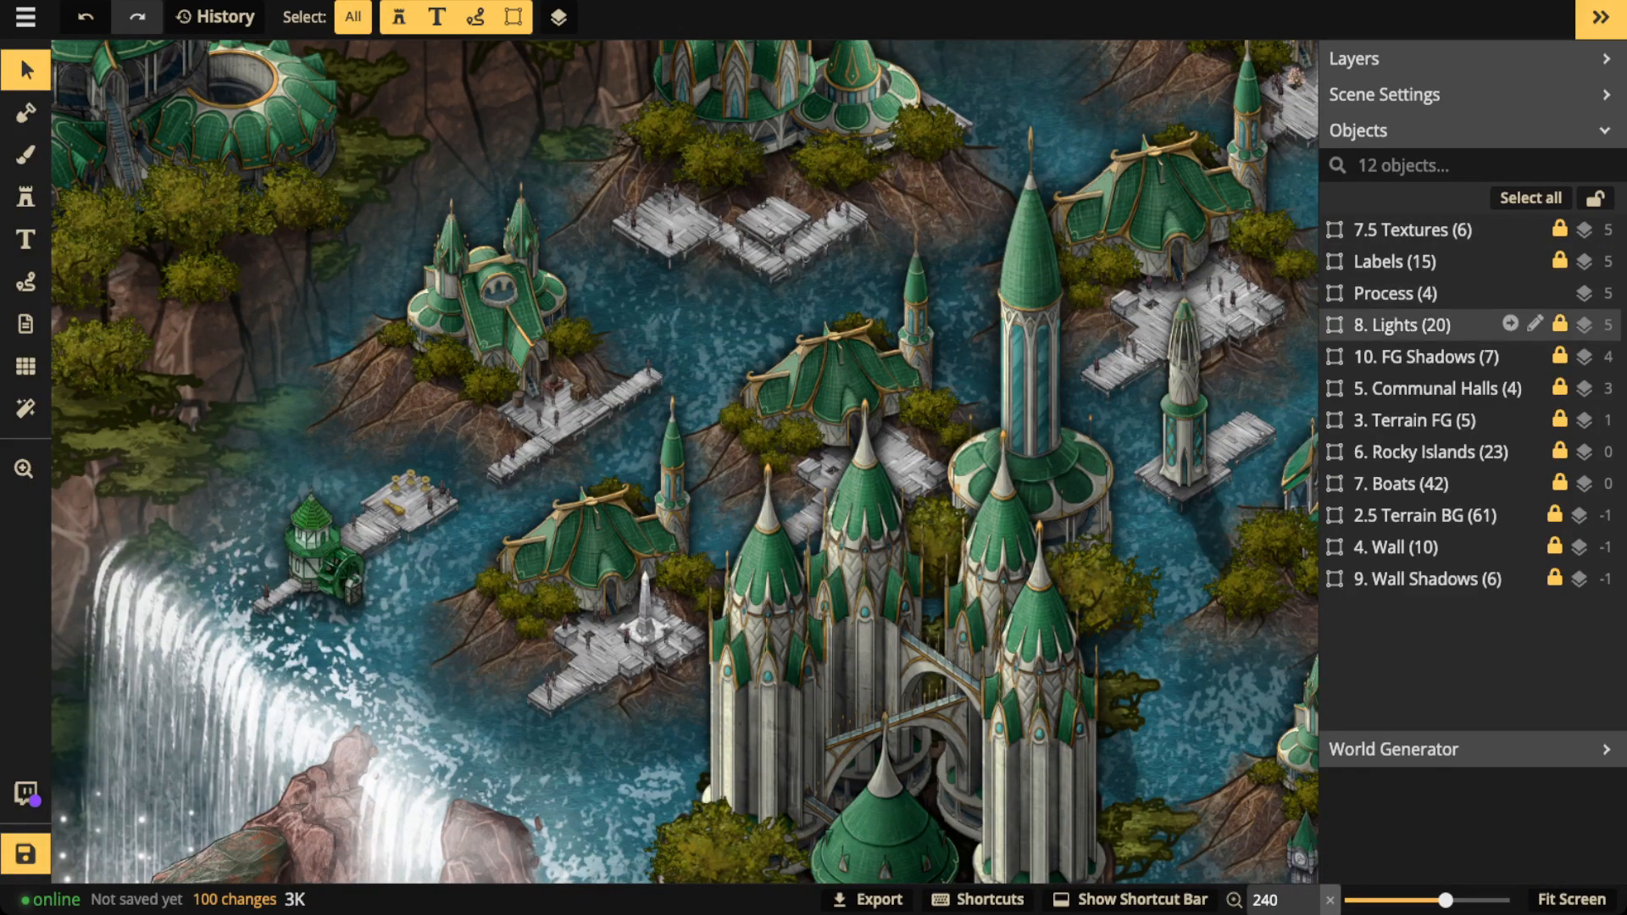
pyautogui.scroll(-3, 956, 647)
pyautogui.moveTo(956, 646); pyautogui.dragTo(402, 823)
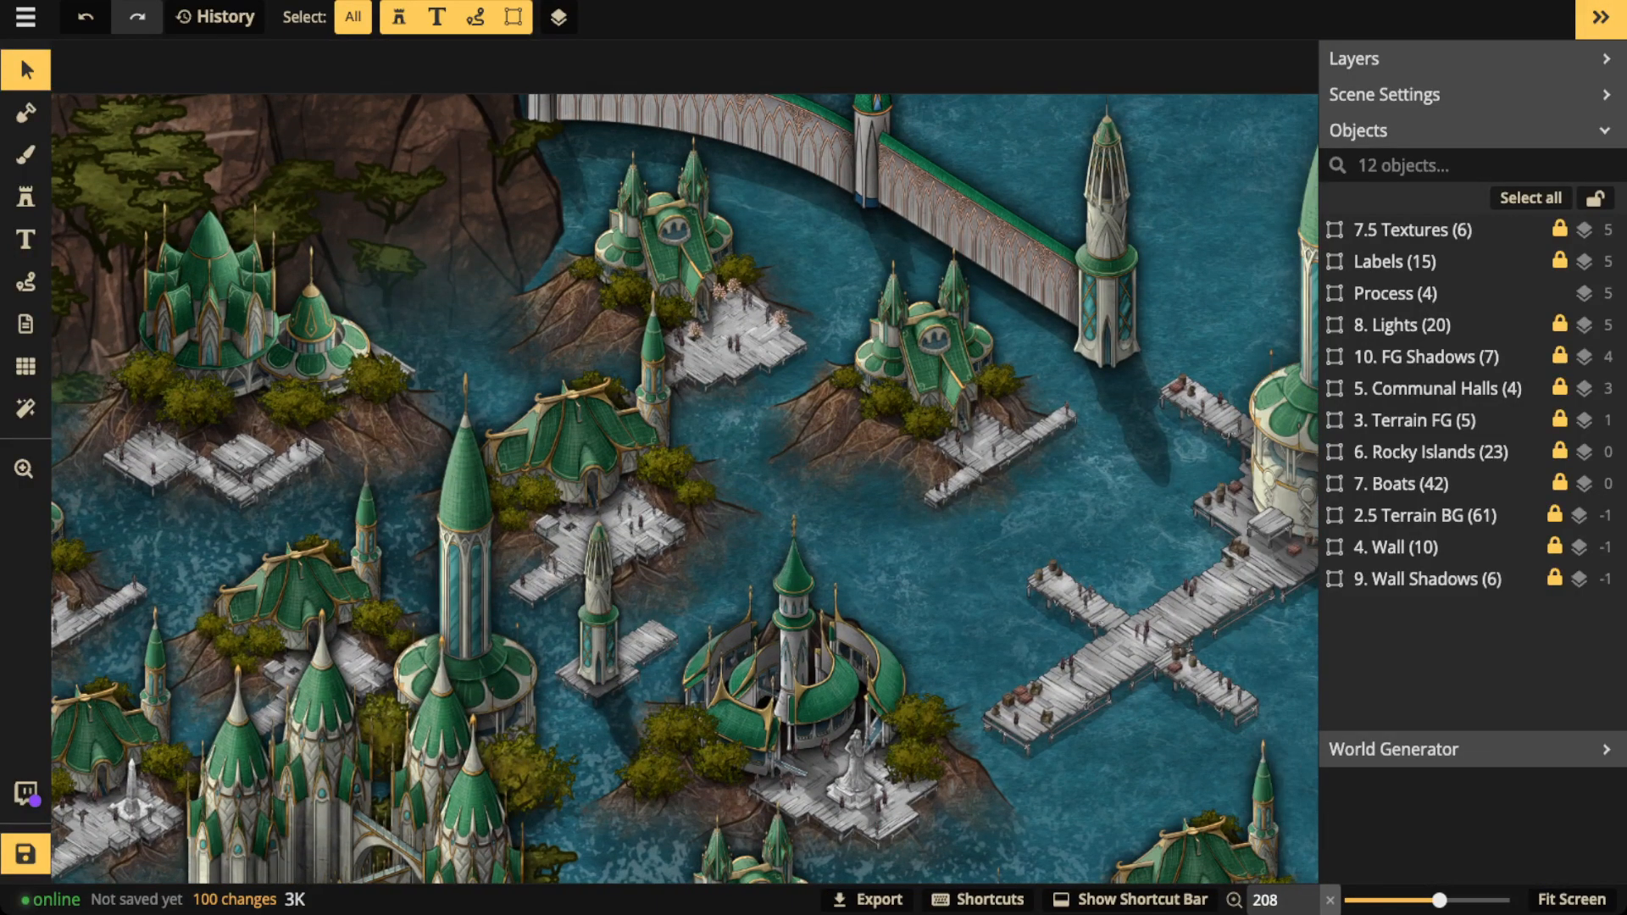
# Enter the Dorm (20) group beside the wall within 6. Rocky Islands and set the shadow of Elven Building 3 to None.
pyautogui.scroll(5, 954, 349)
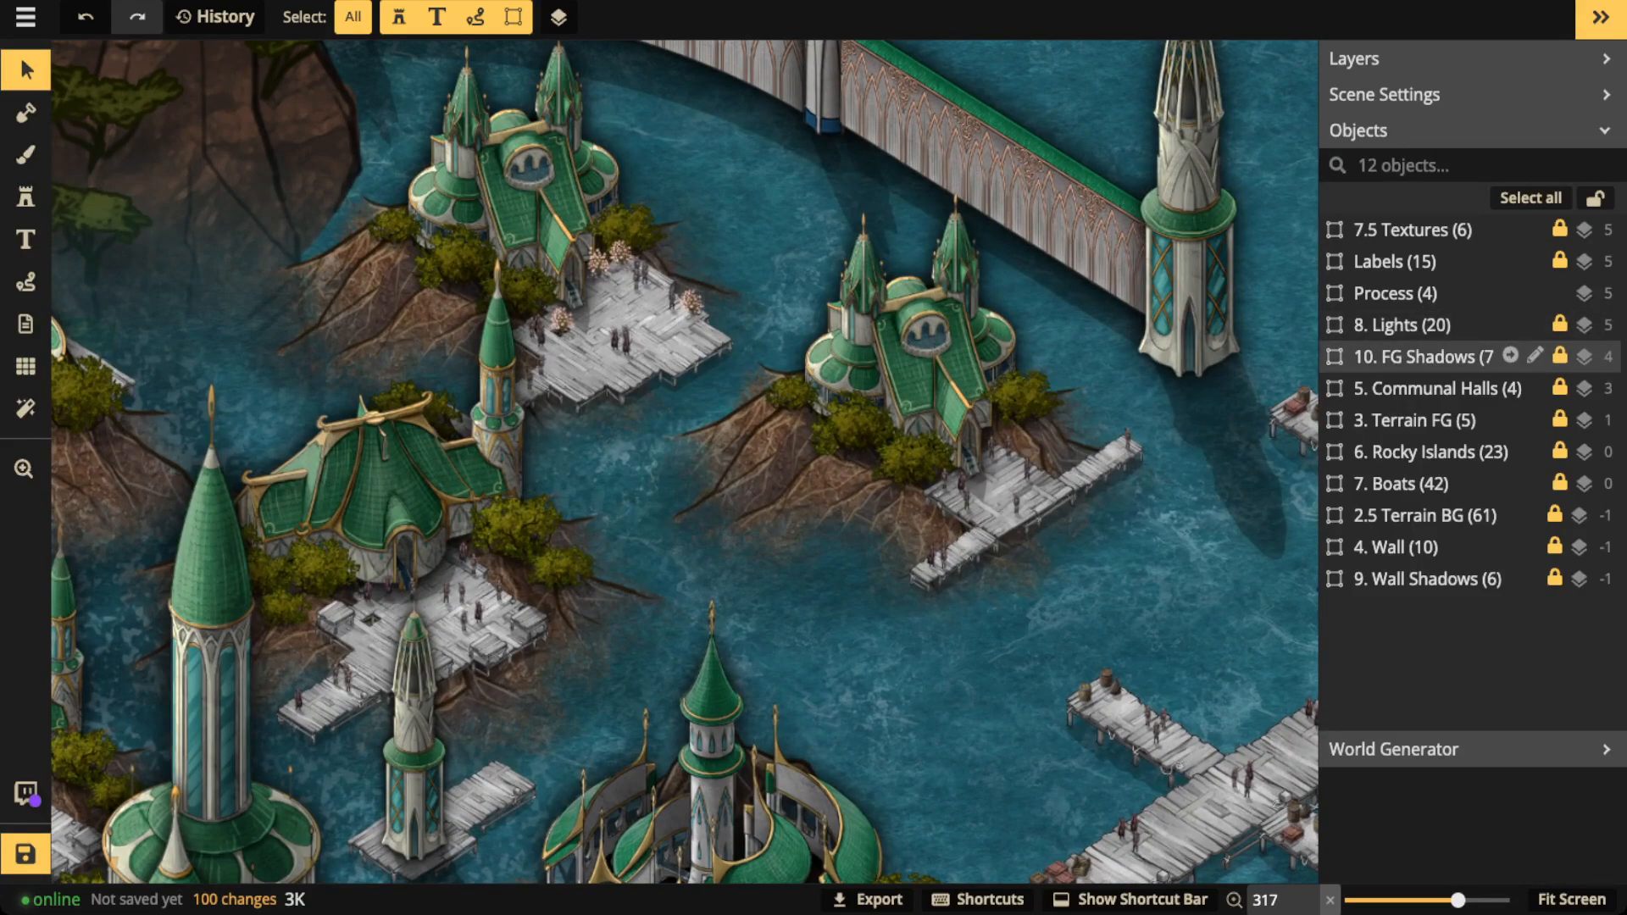
pyautogui.click(1424, 451)
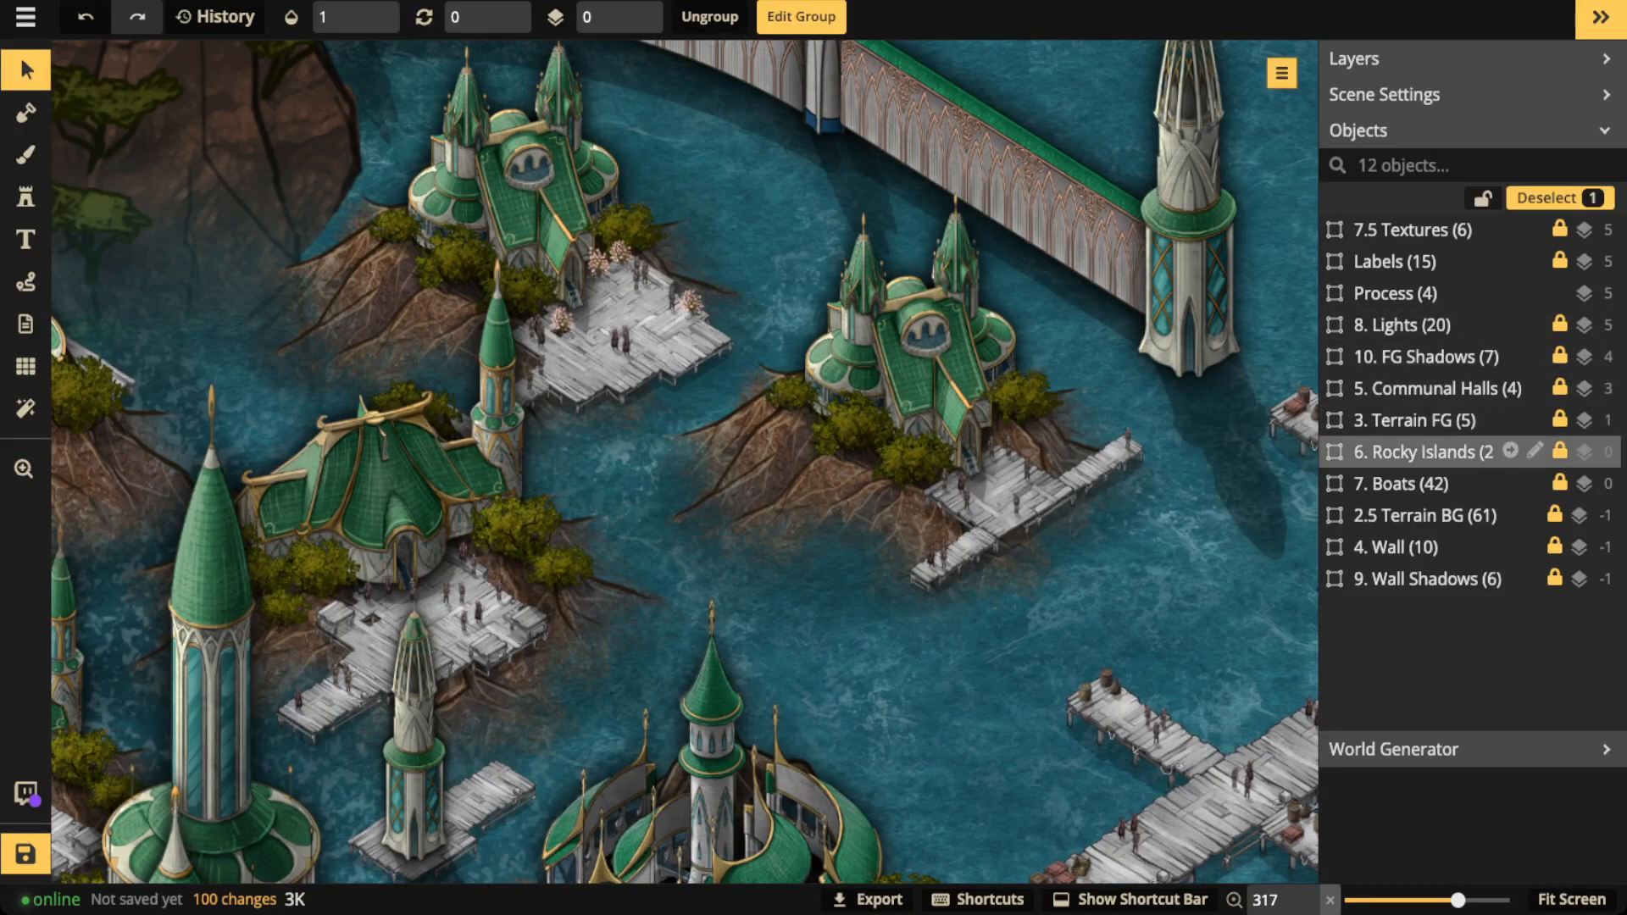
pyautogui.doubleClick(924, 360)
pyautogui.doubleClick(923, 360)
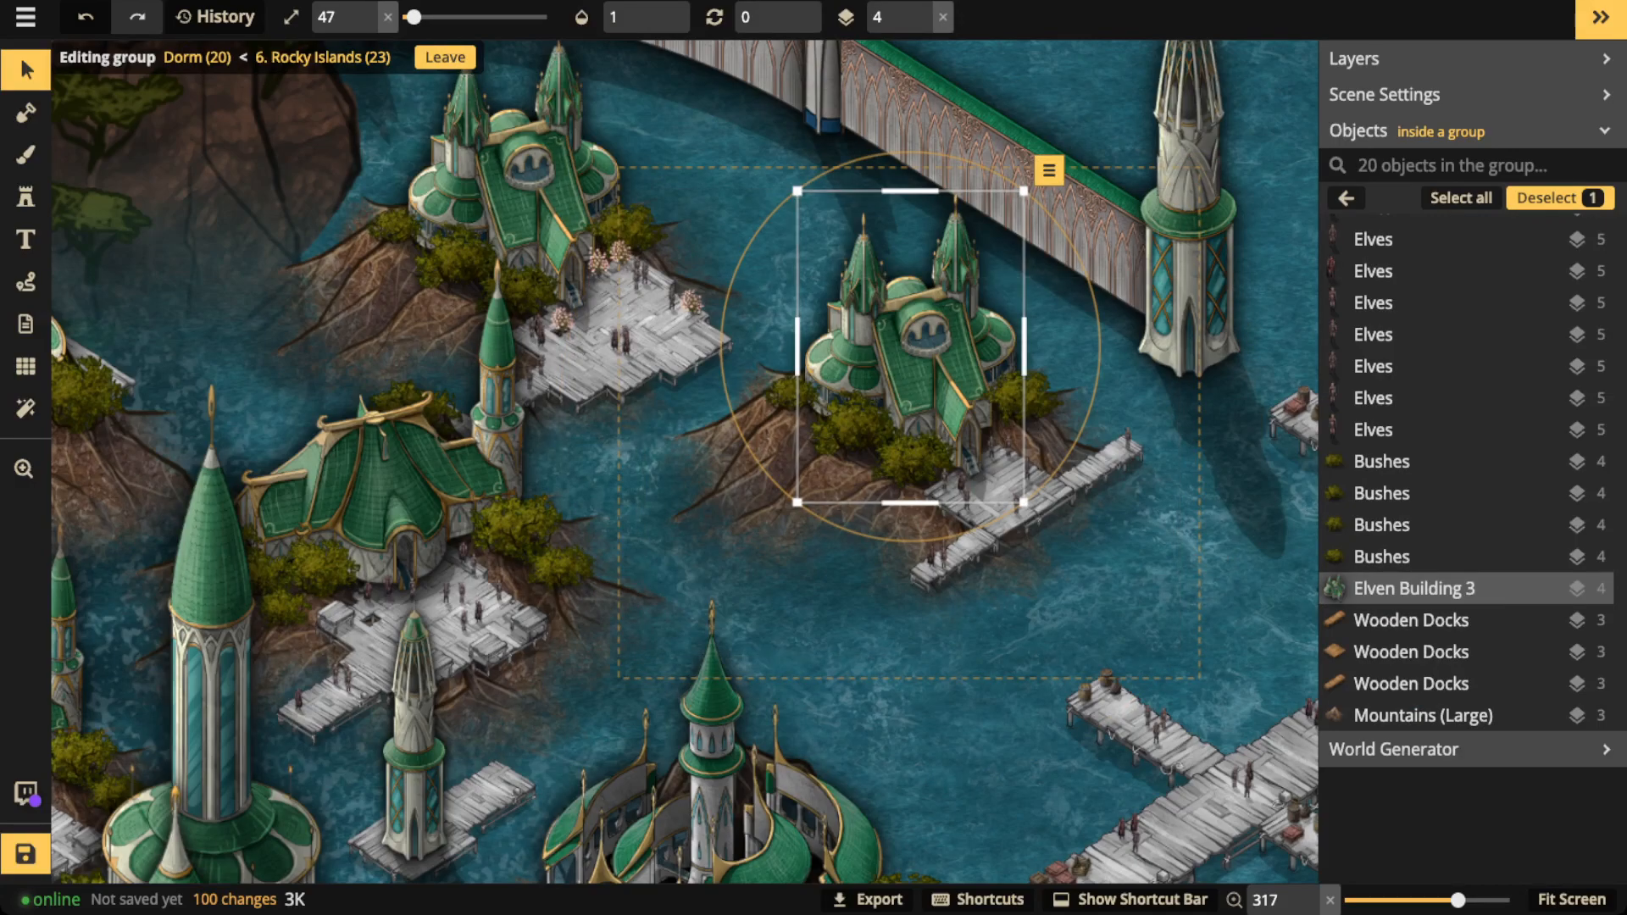
pyautogui.click(25, 70)
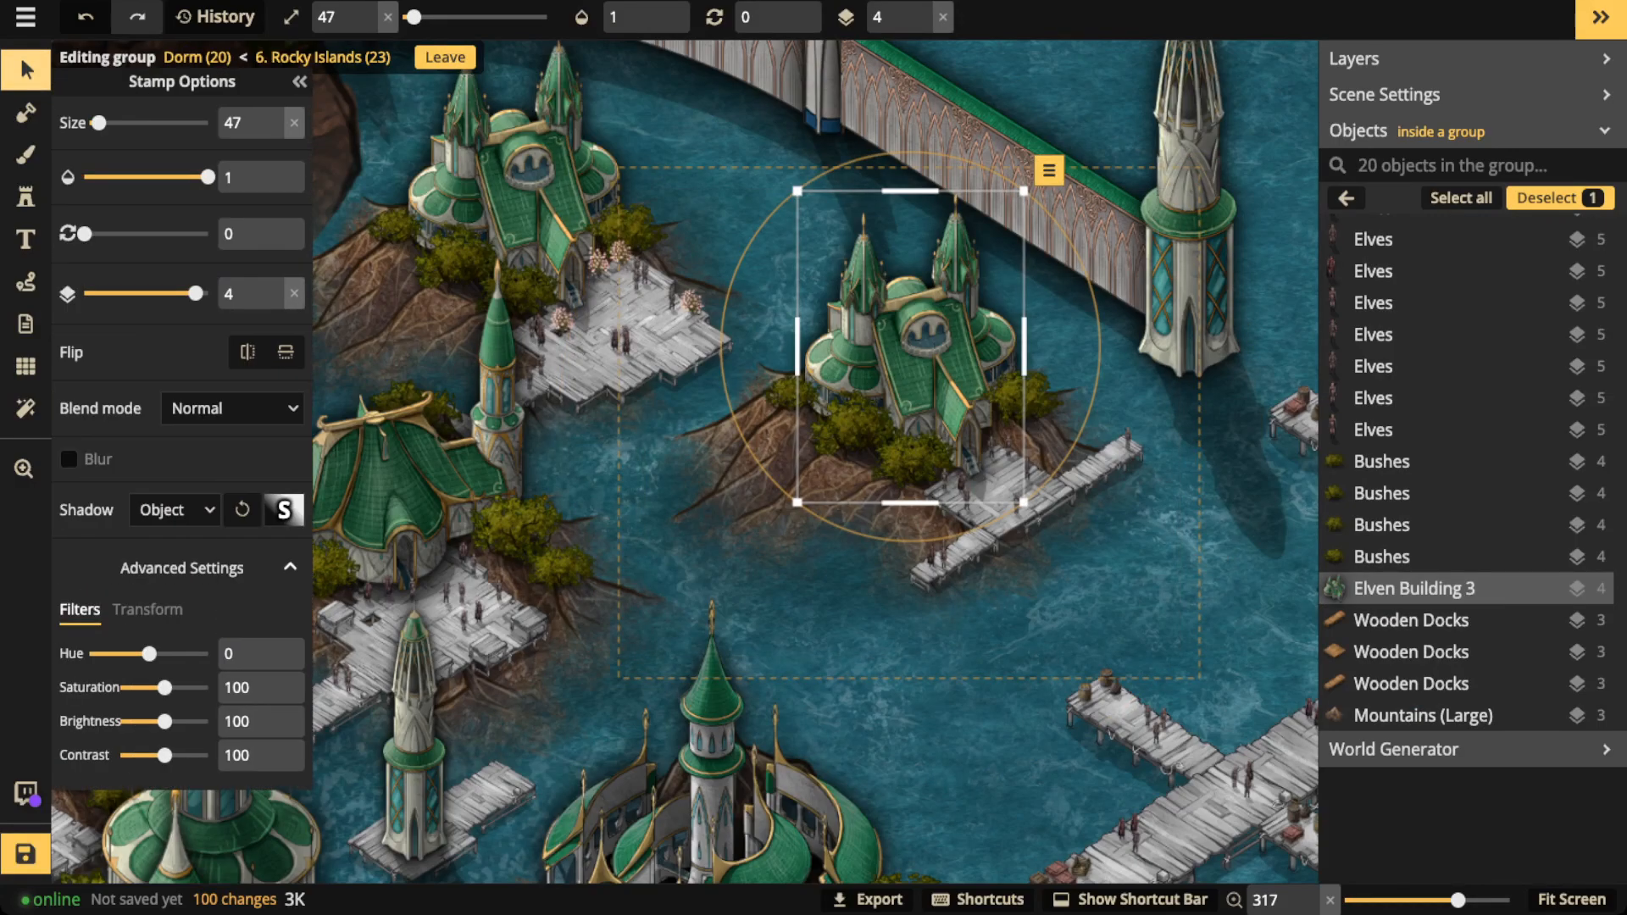
pyautogui.click(175, 511)
pyautogui.click(195, 558)
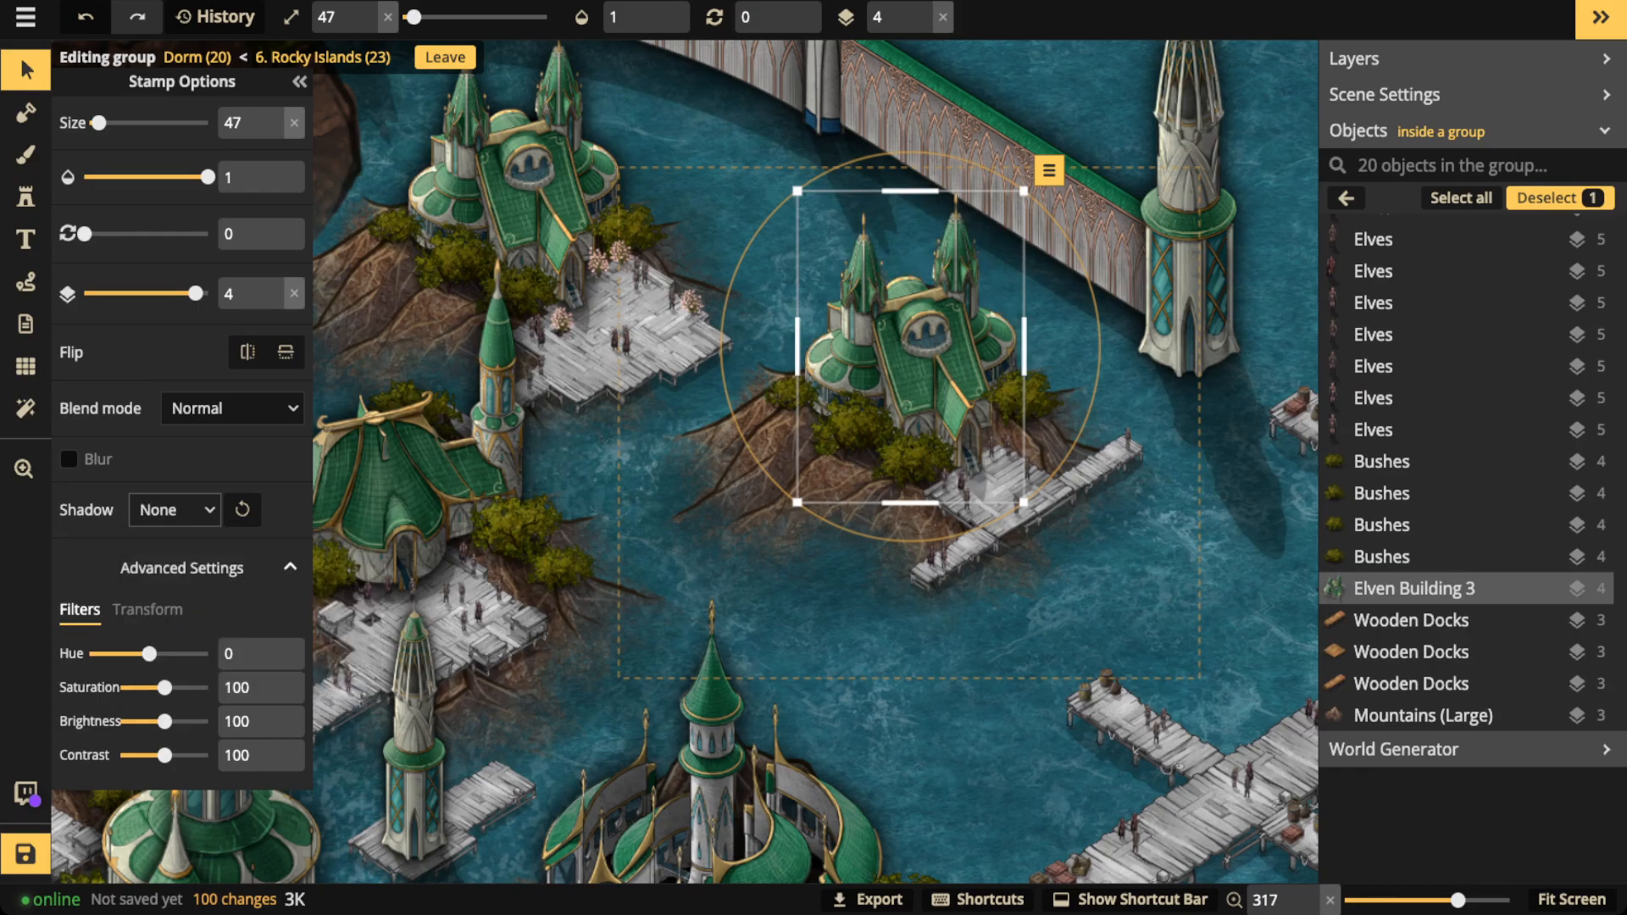
# Compare the building from farther and nearer views, set its shadow back to Object, and leave the Dorm (20) group.
pyautogui.scroll(-5, 928, 357)
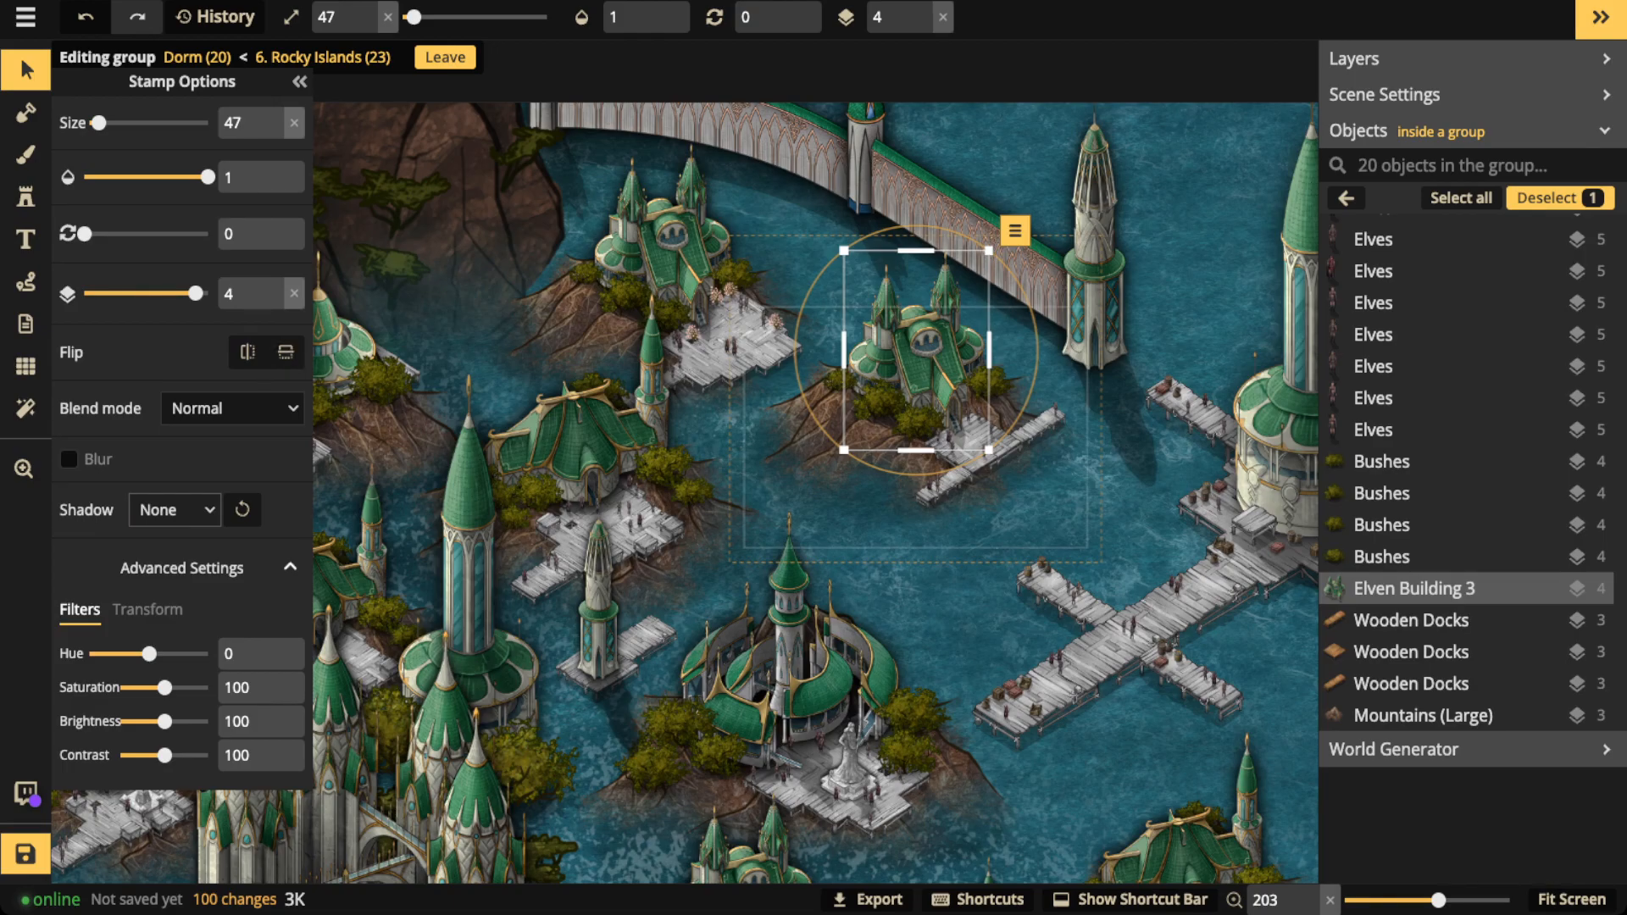
pyautogui.scroll(5, 902, 326)
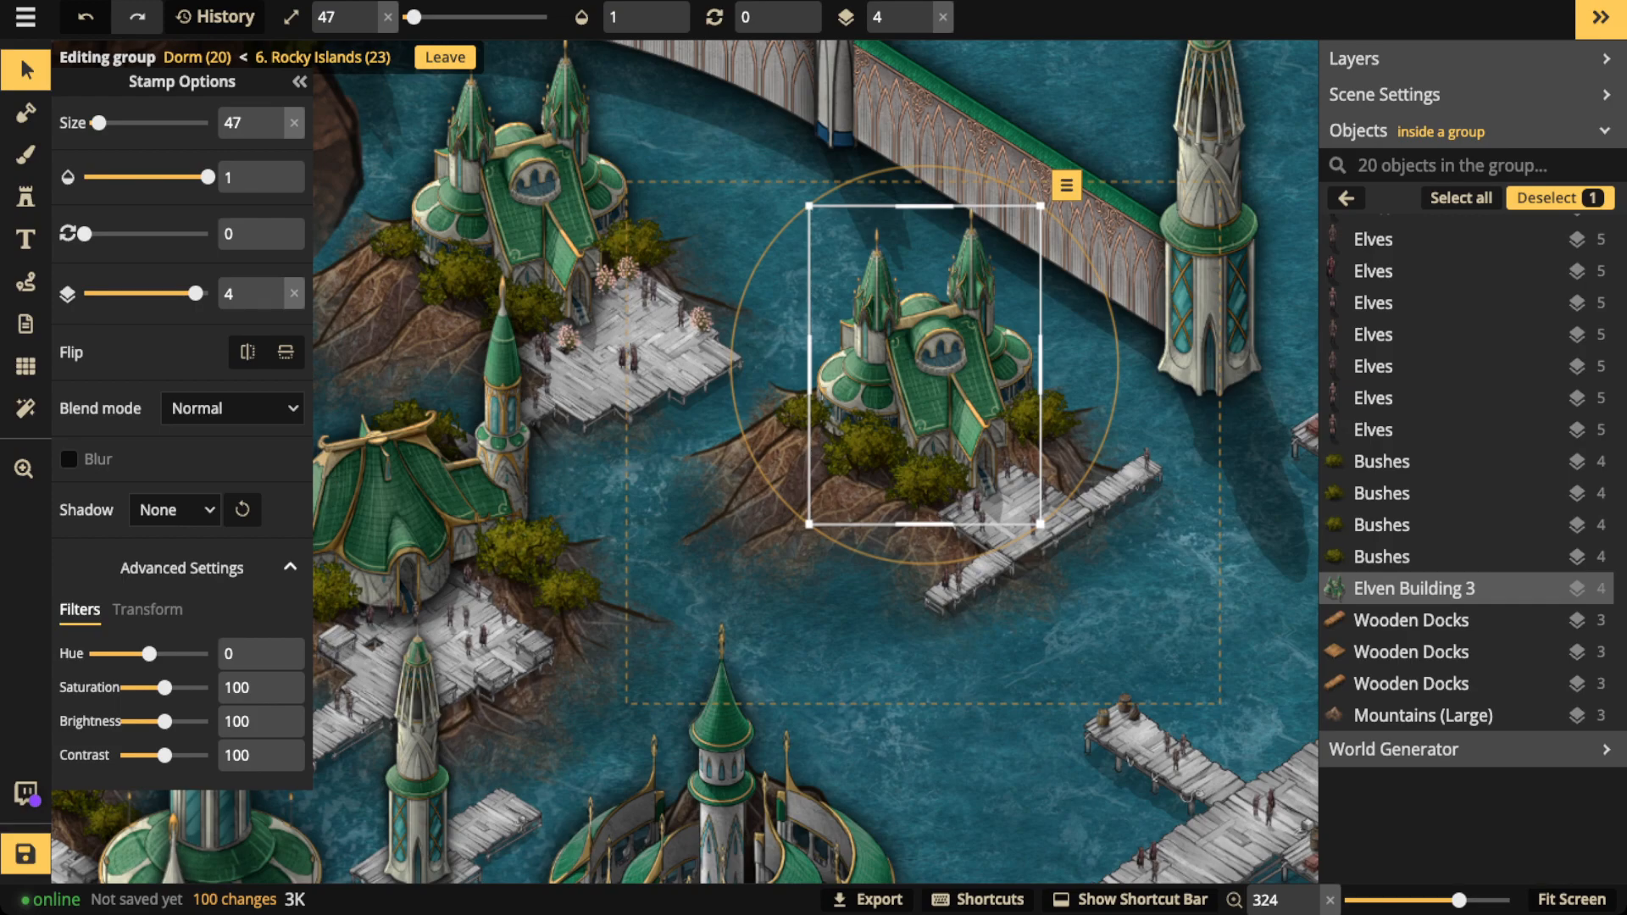
pyautogui.click(175, 510)
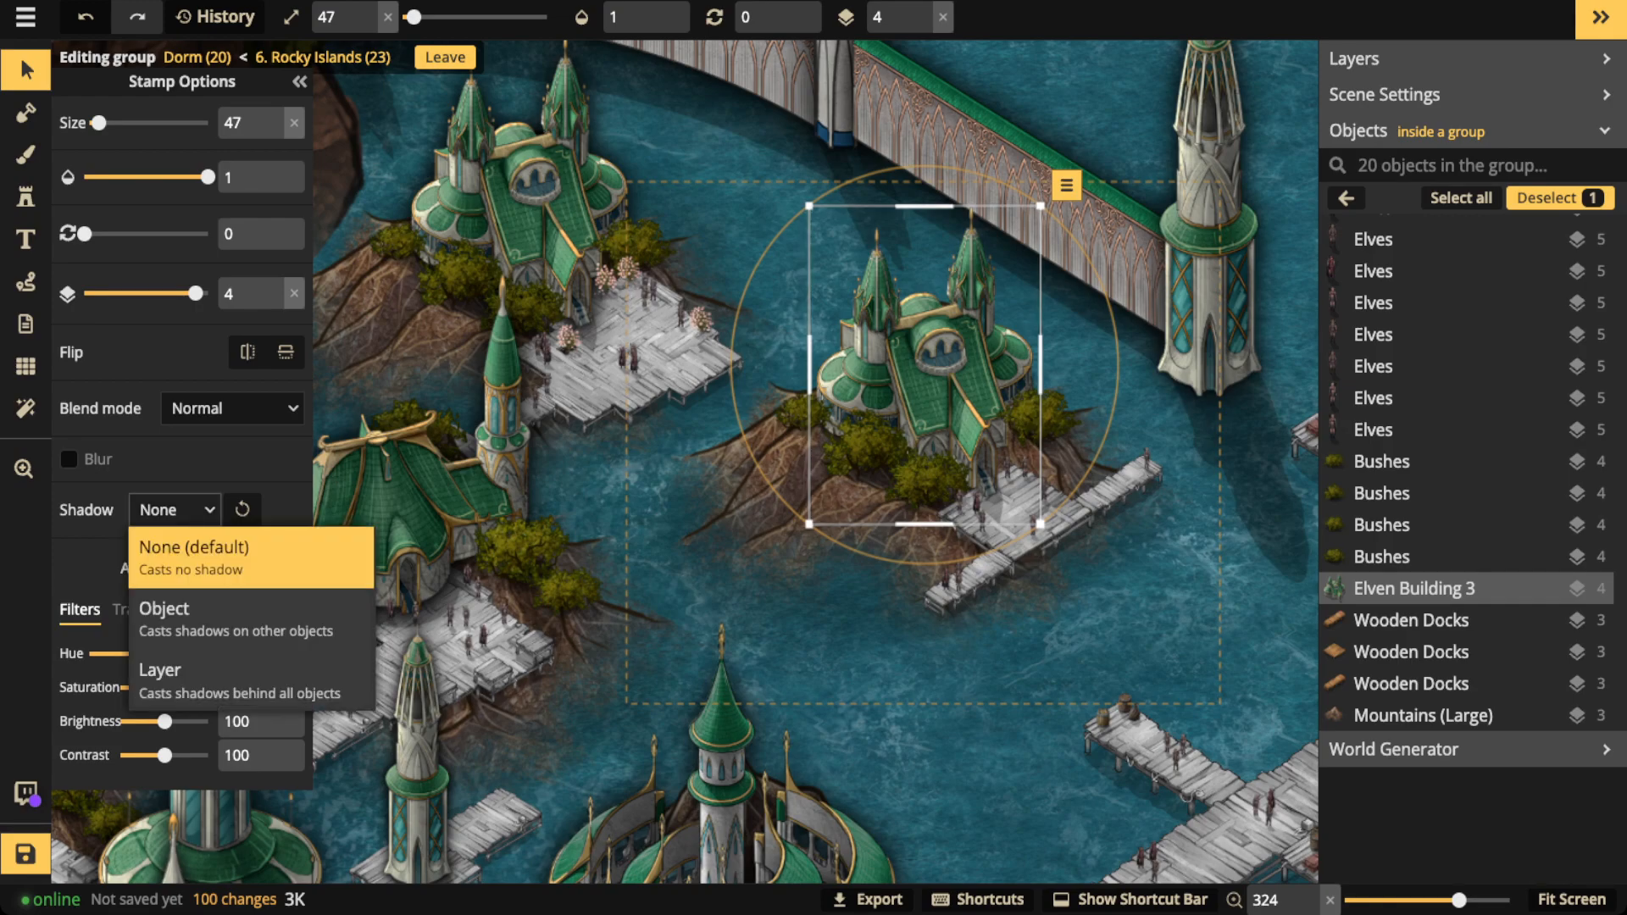
pyautogui.click(235, 620)
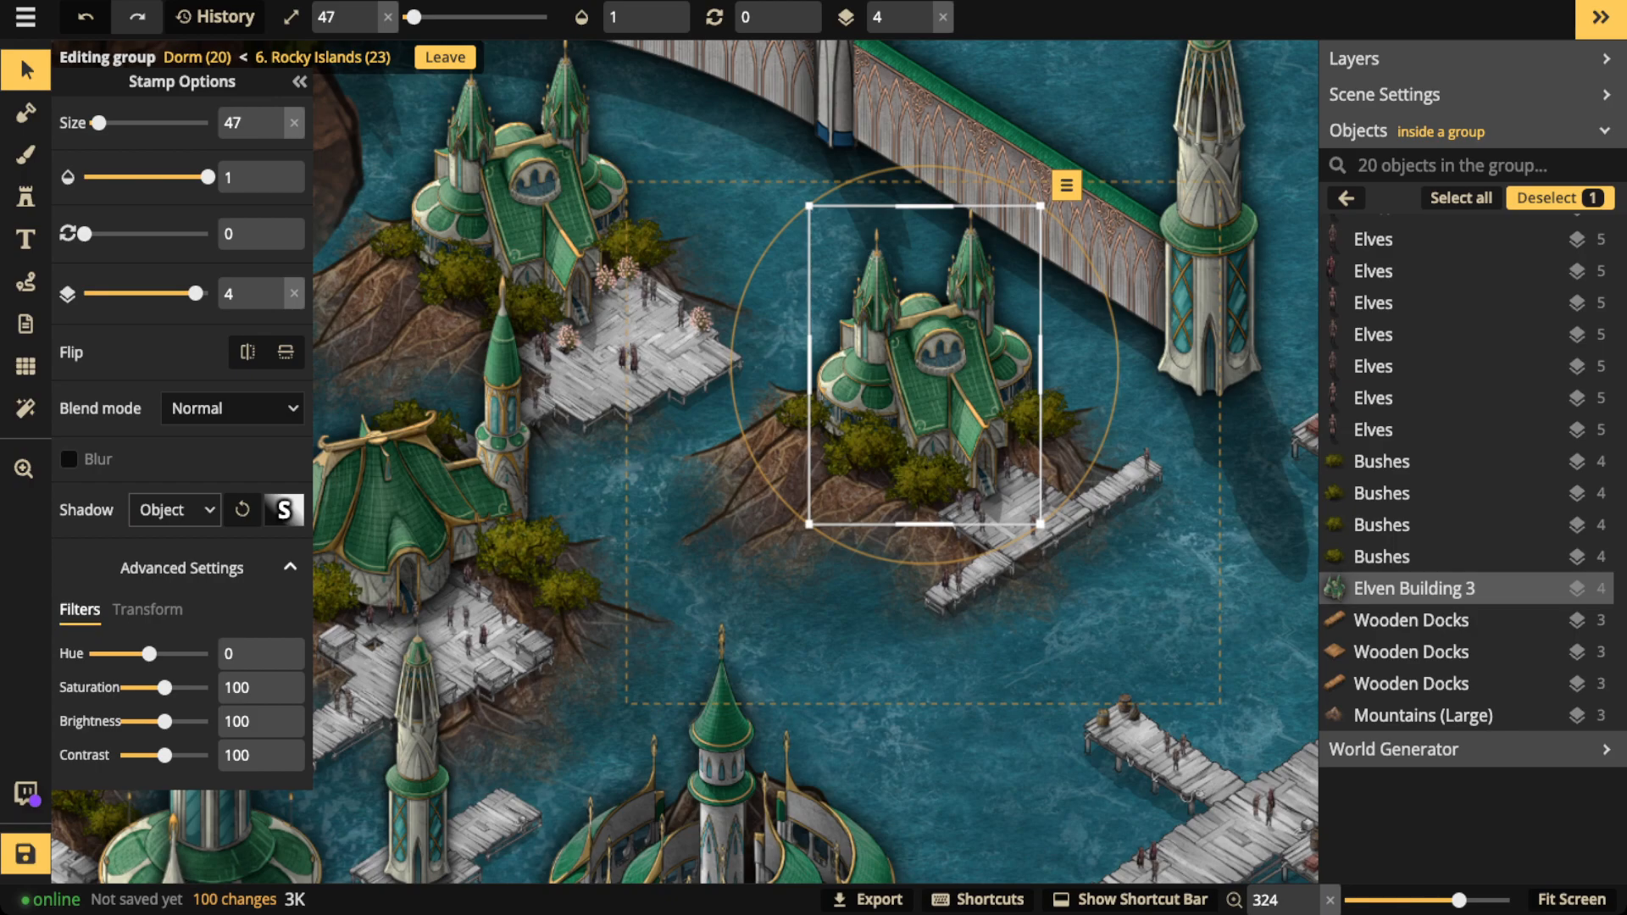
pyautogui.press('Escape')
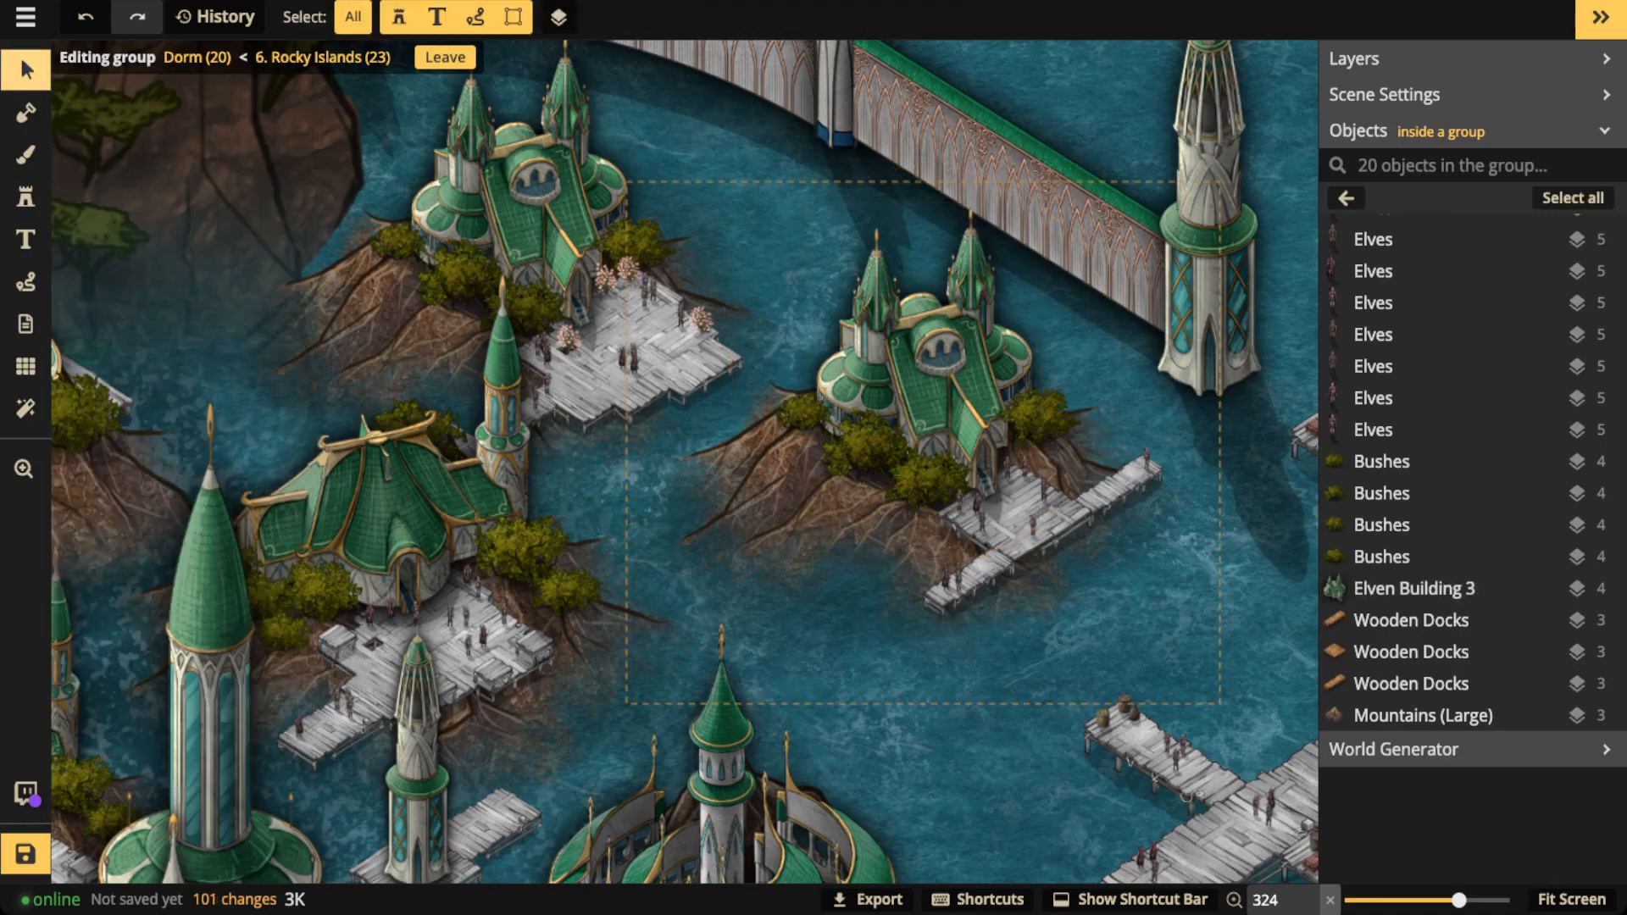
pyautogui.scroll(-3, 563, 445)
pyautogui.press('Escape')
# Deselect the dorm group and survey the rocky islands across the whole map.
pyautogui.scroll(-3, 570, 444)
pyautogui.press('space')
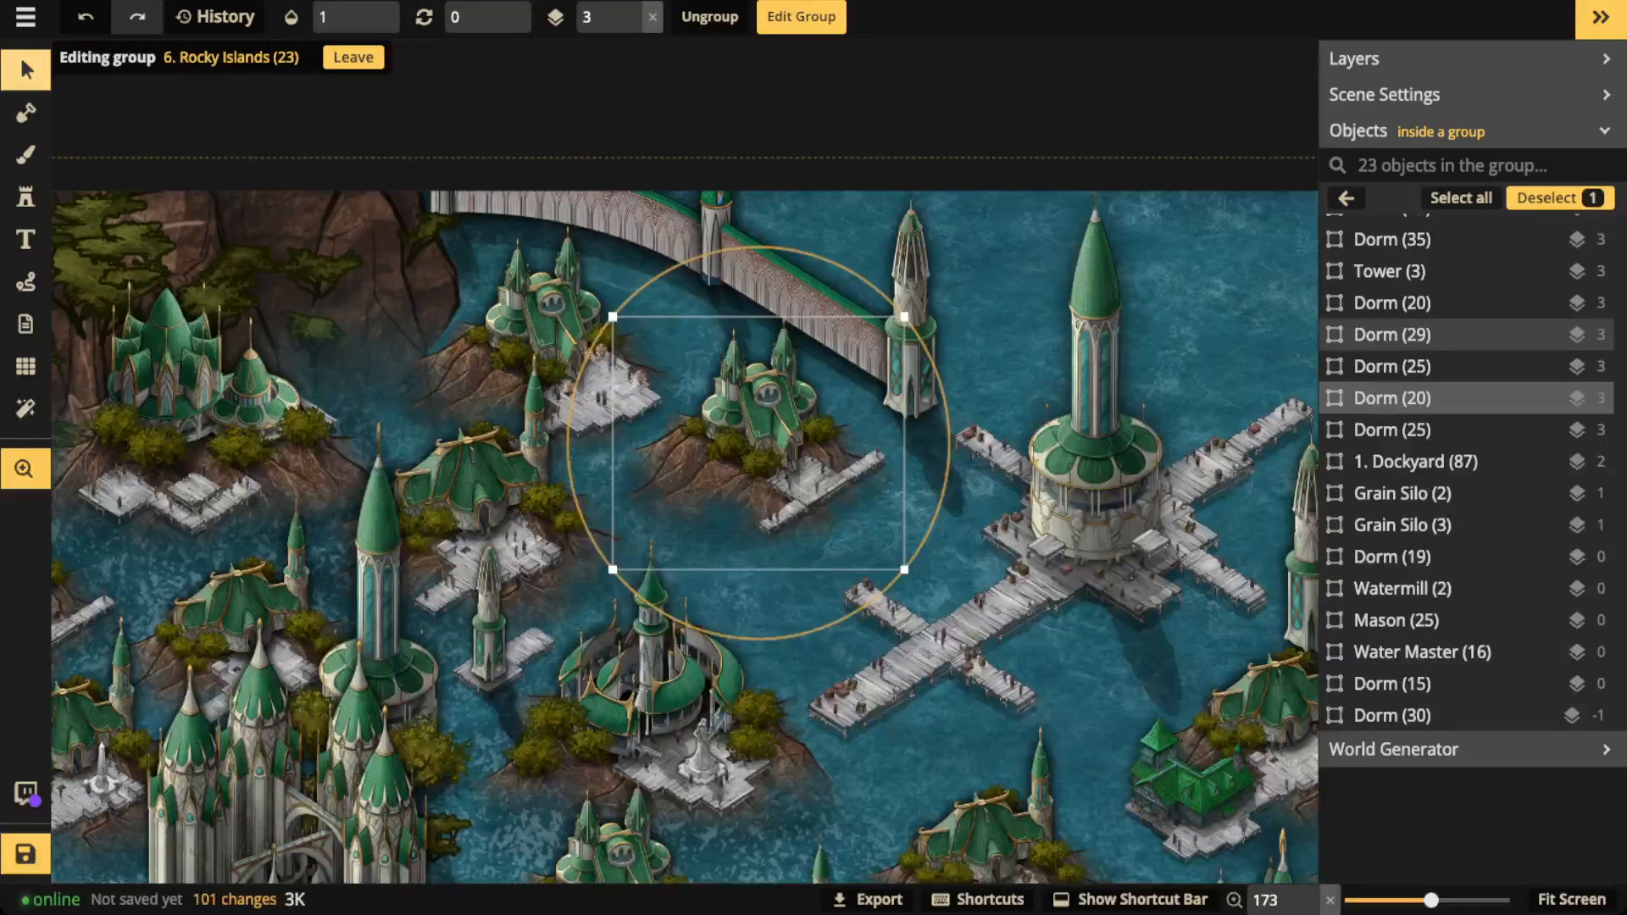
pyautogui.moveTo(570, 444); pyautogui.dragTo(640, 308)
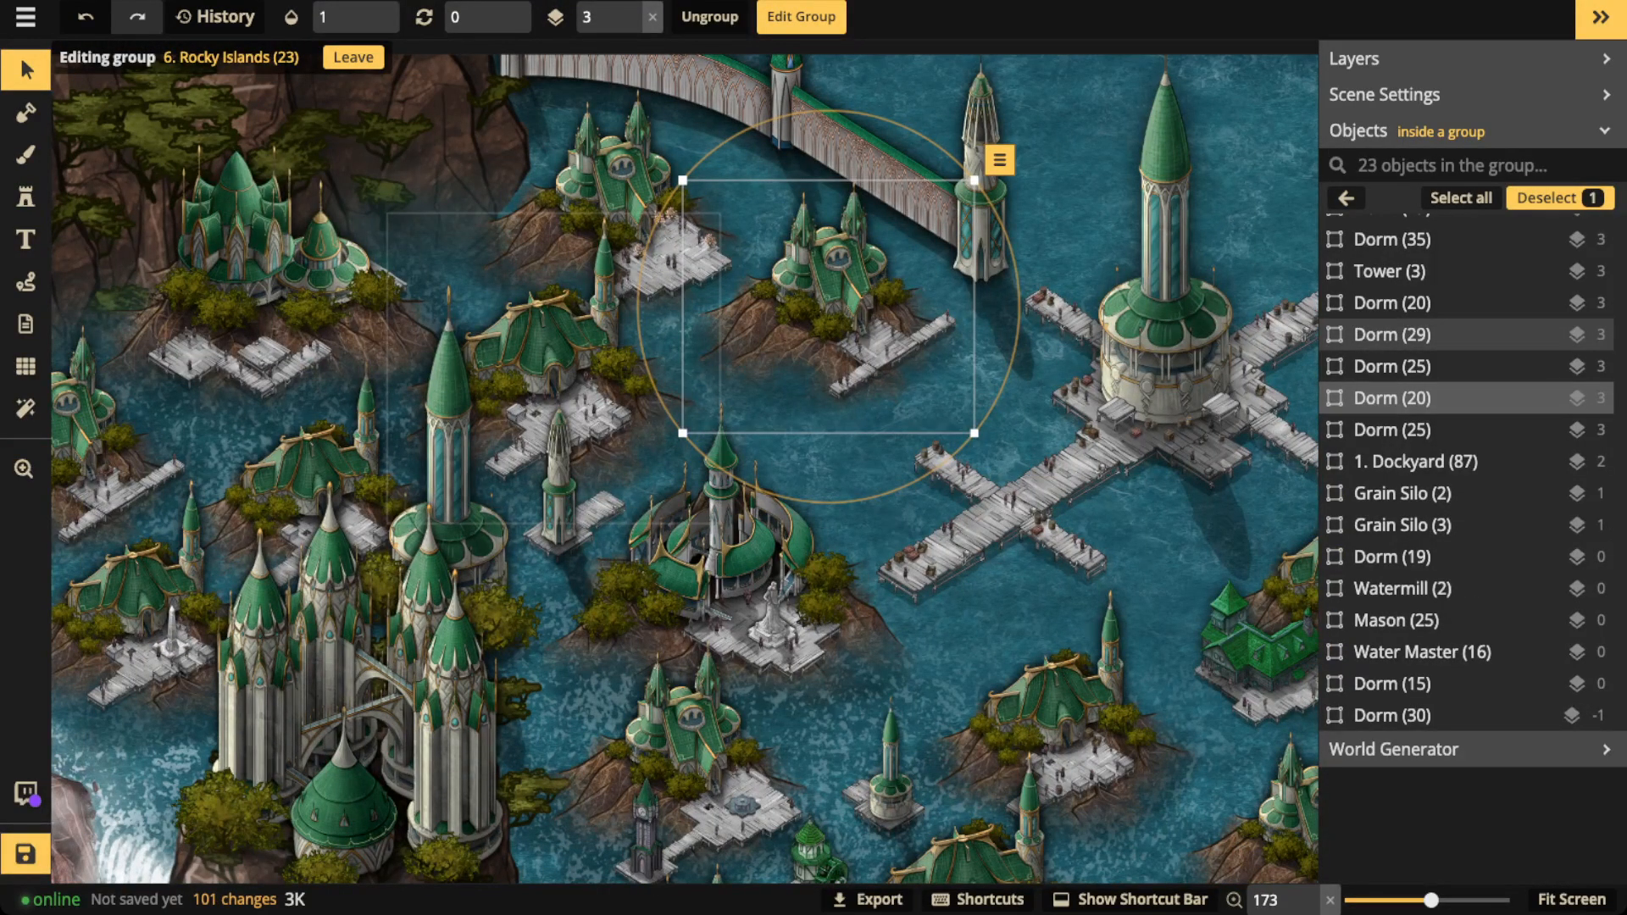
pyautogui.scroll(-3, 568, 375)
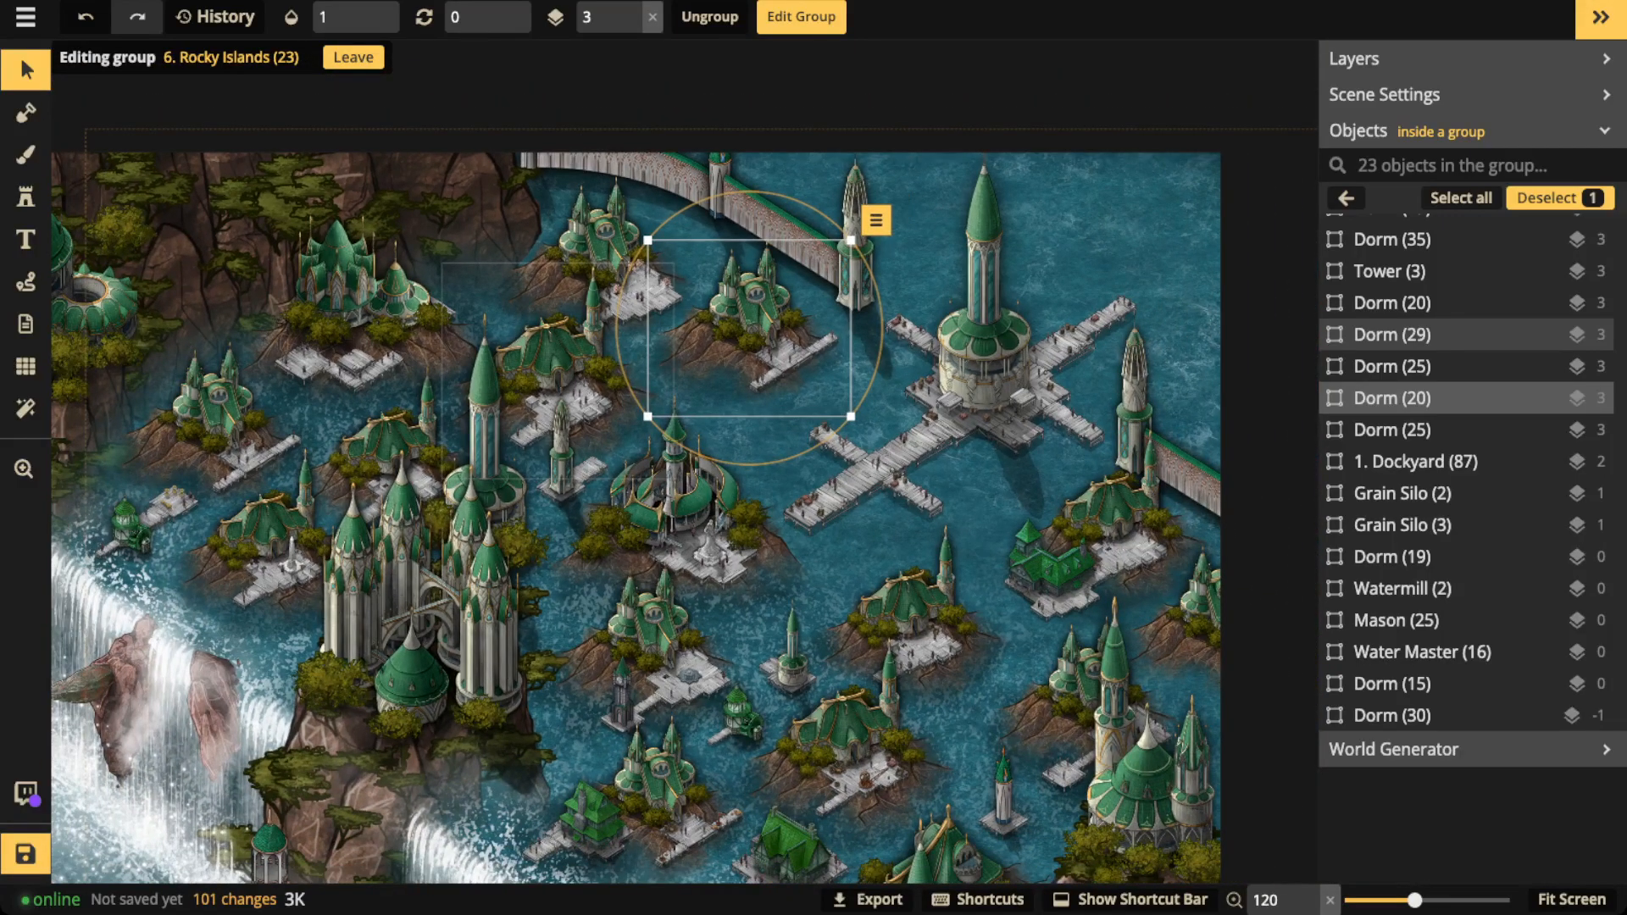
pyautogui.press('Escape')
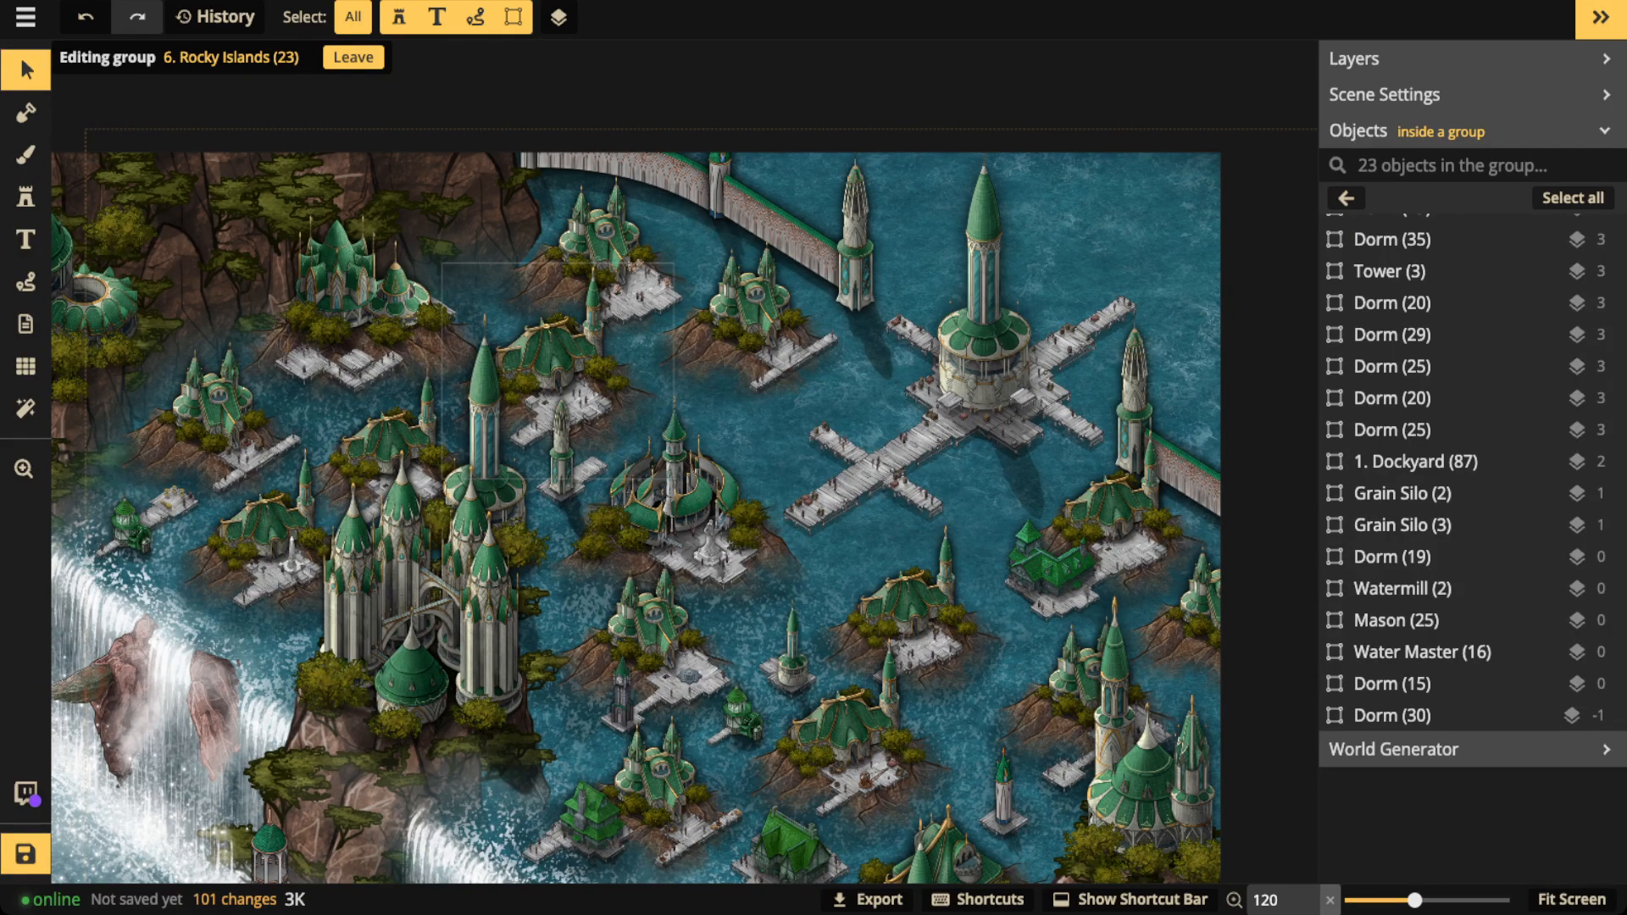
pyautogui.scroll(-3, 593, 362)
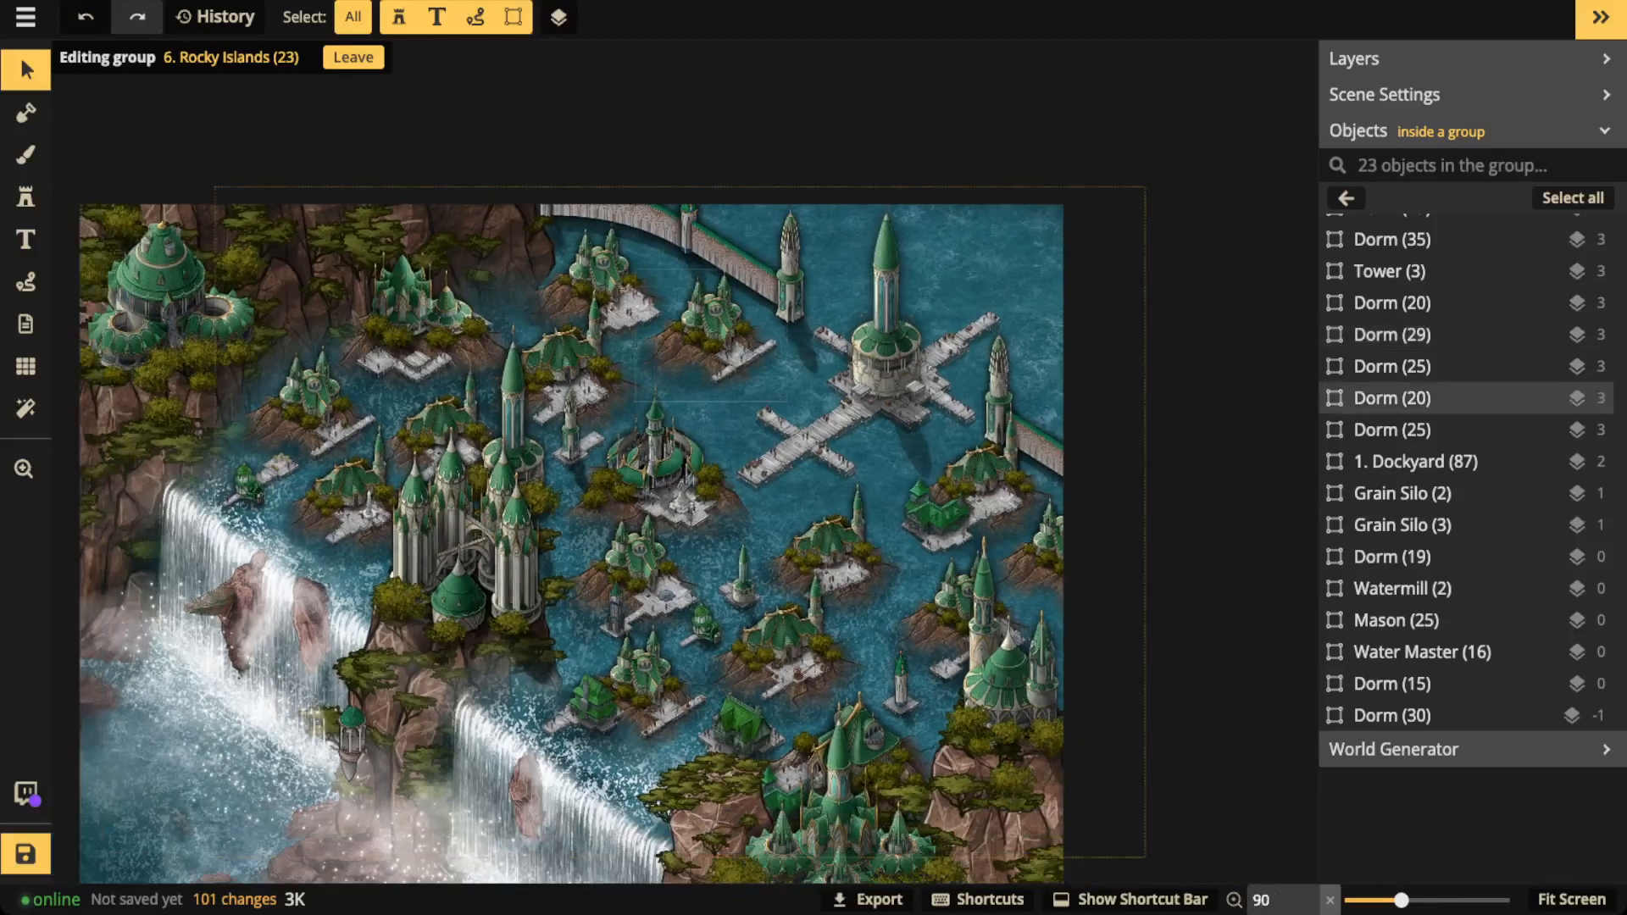
pyautogui.moveTo(720, 347); pyautogui.dragTo(767, 276)
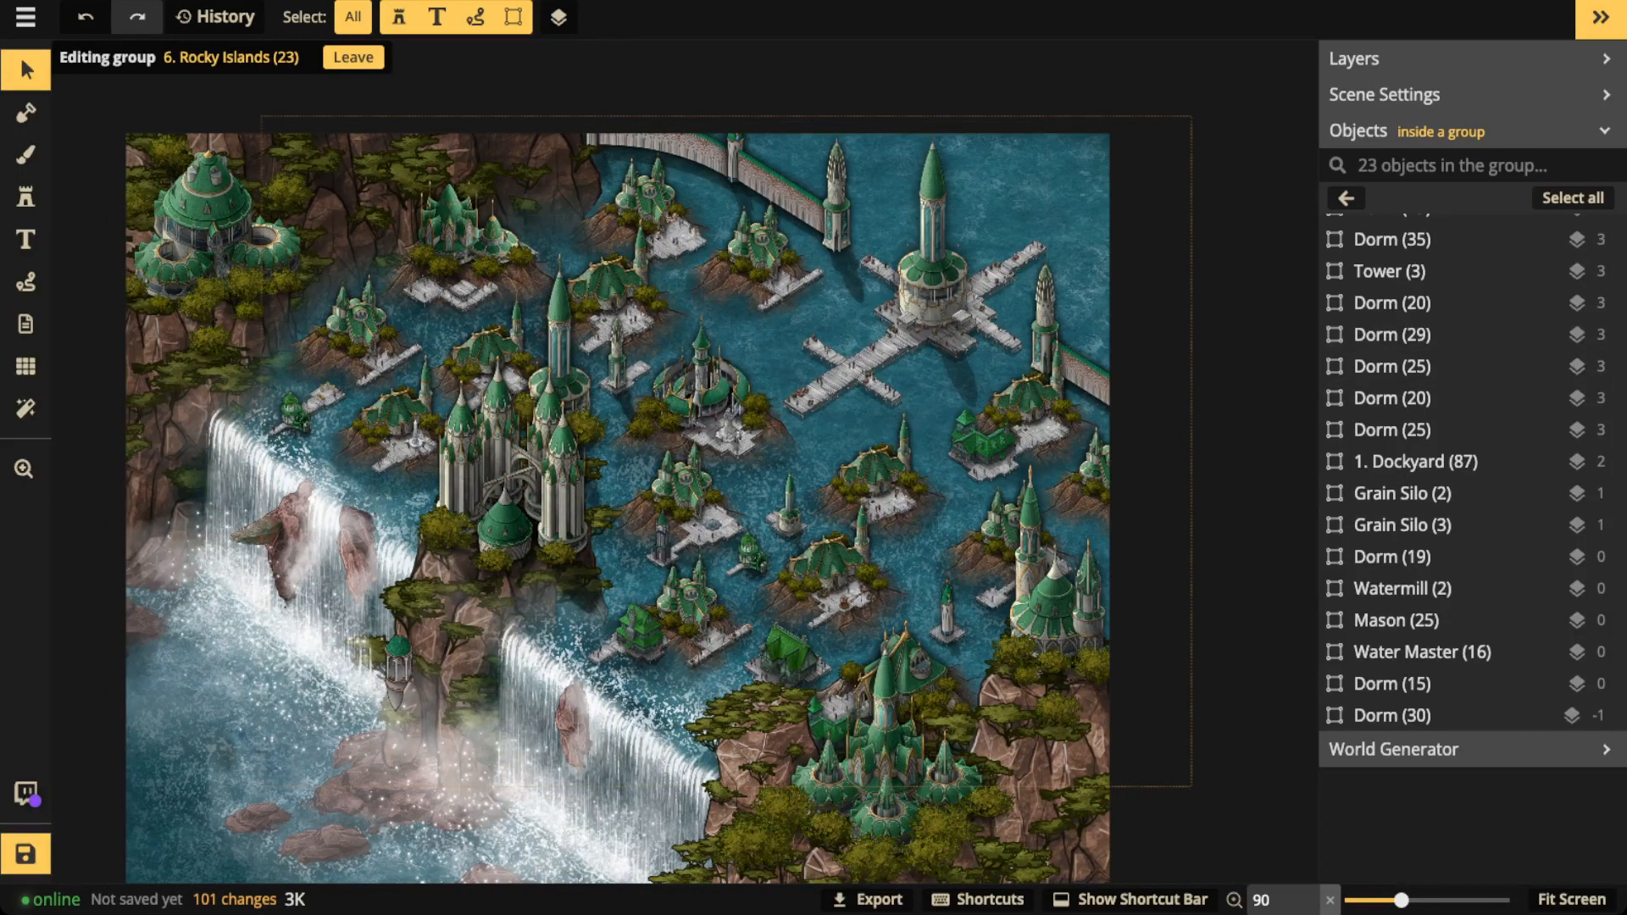
# Locate the Mage's Academy, Water Master, Mason, 1. Dockyard and Smithy groups by selecting each in turn, and leave the 6. Rocky Islands group.
pyautogui.scroll(-1, 1441, 508)
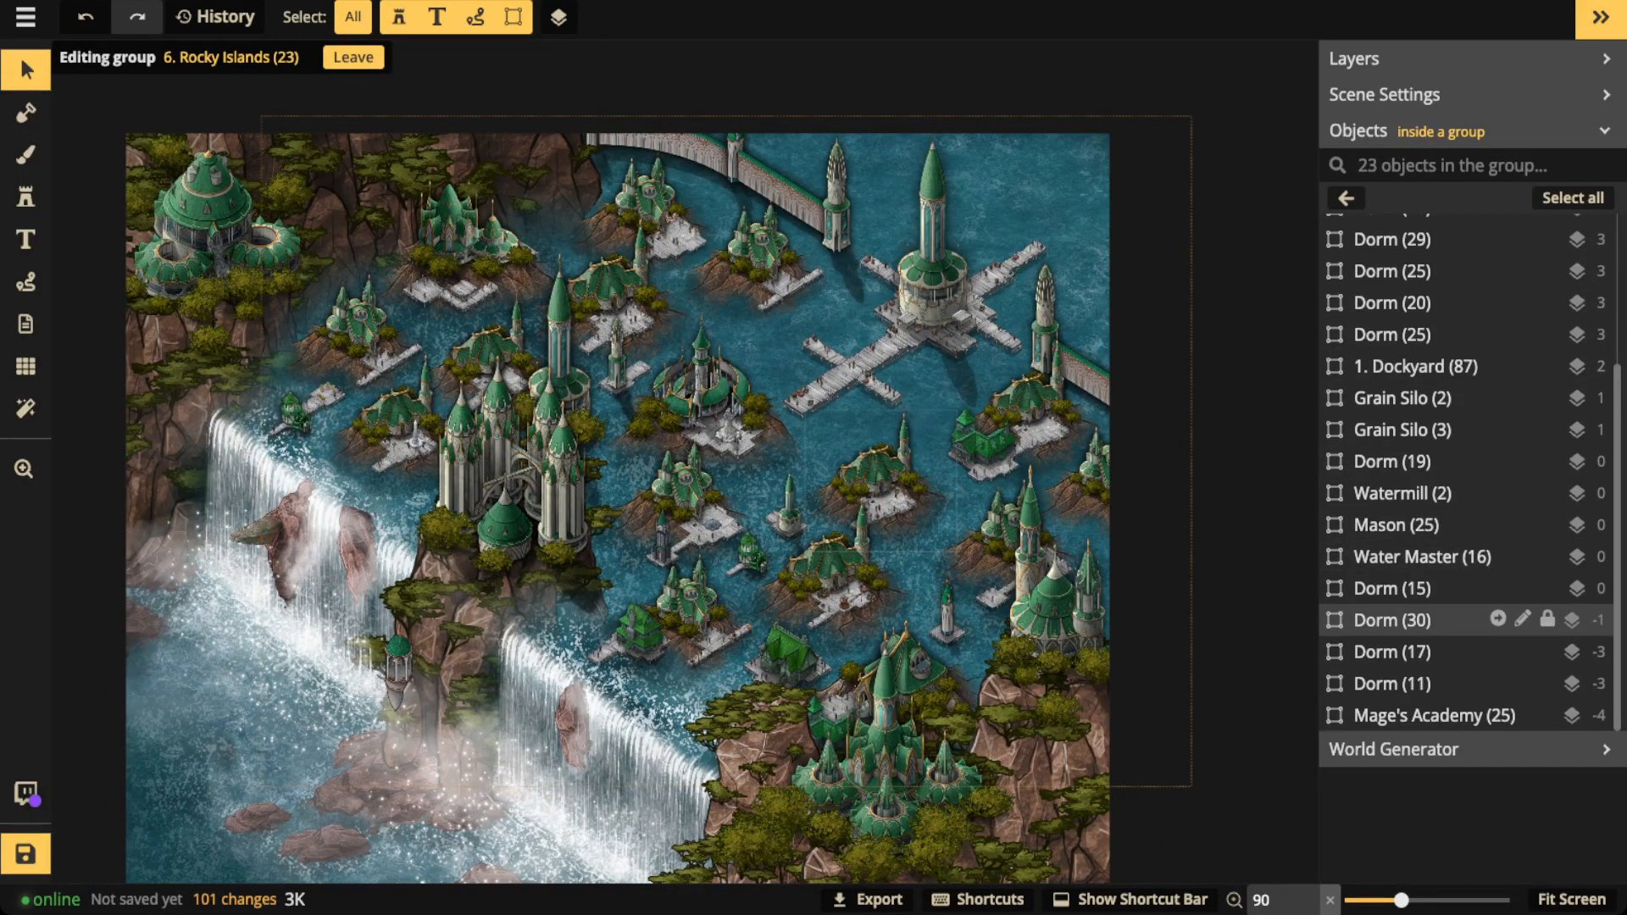
pyautogui.click(1417, 716)
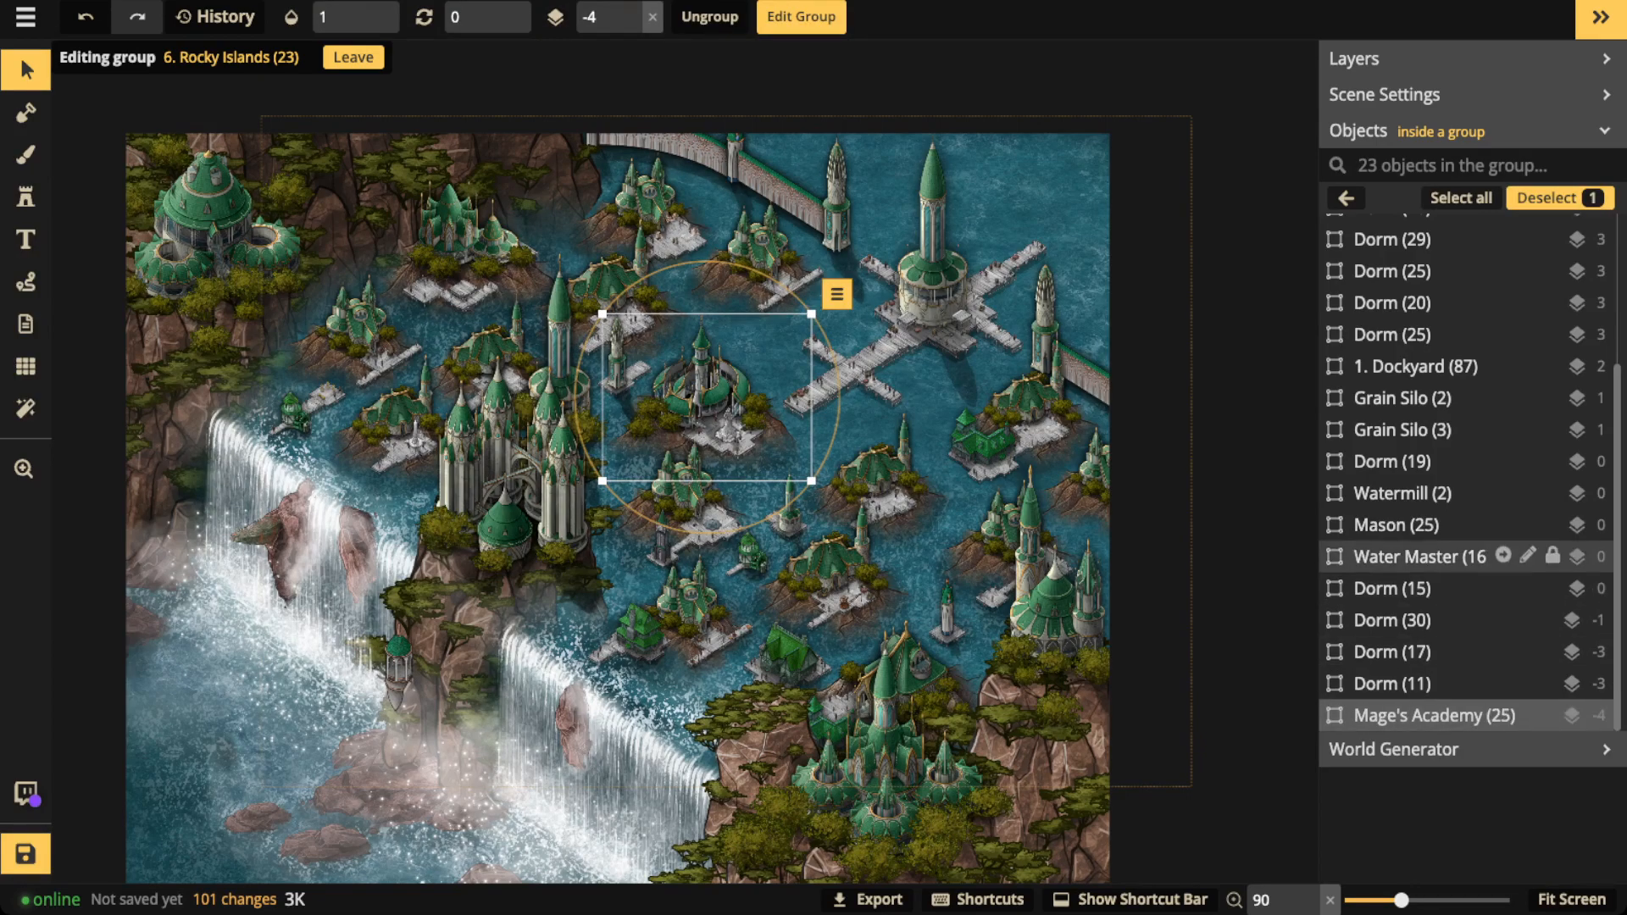
pyautogui.click(1422, 557)
pyautogui.click(1396, 525)
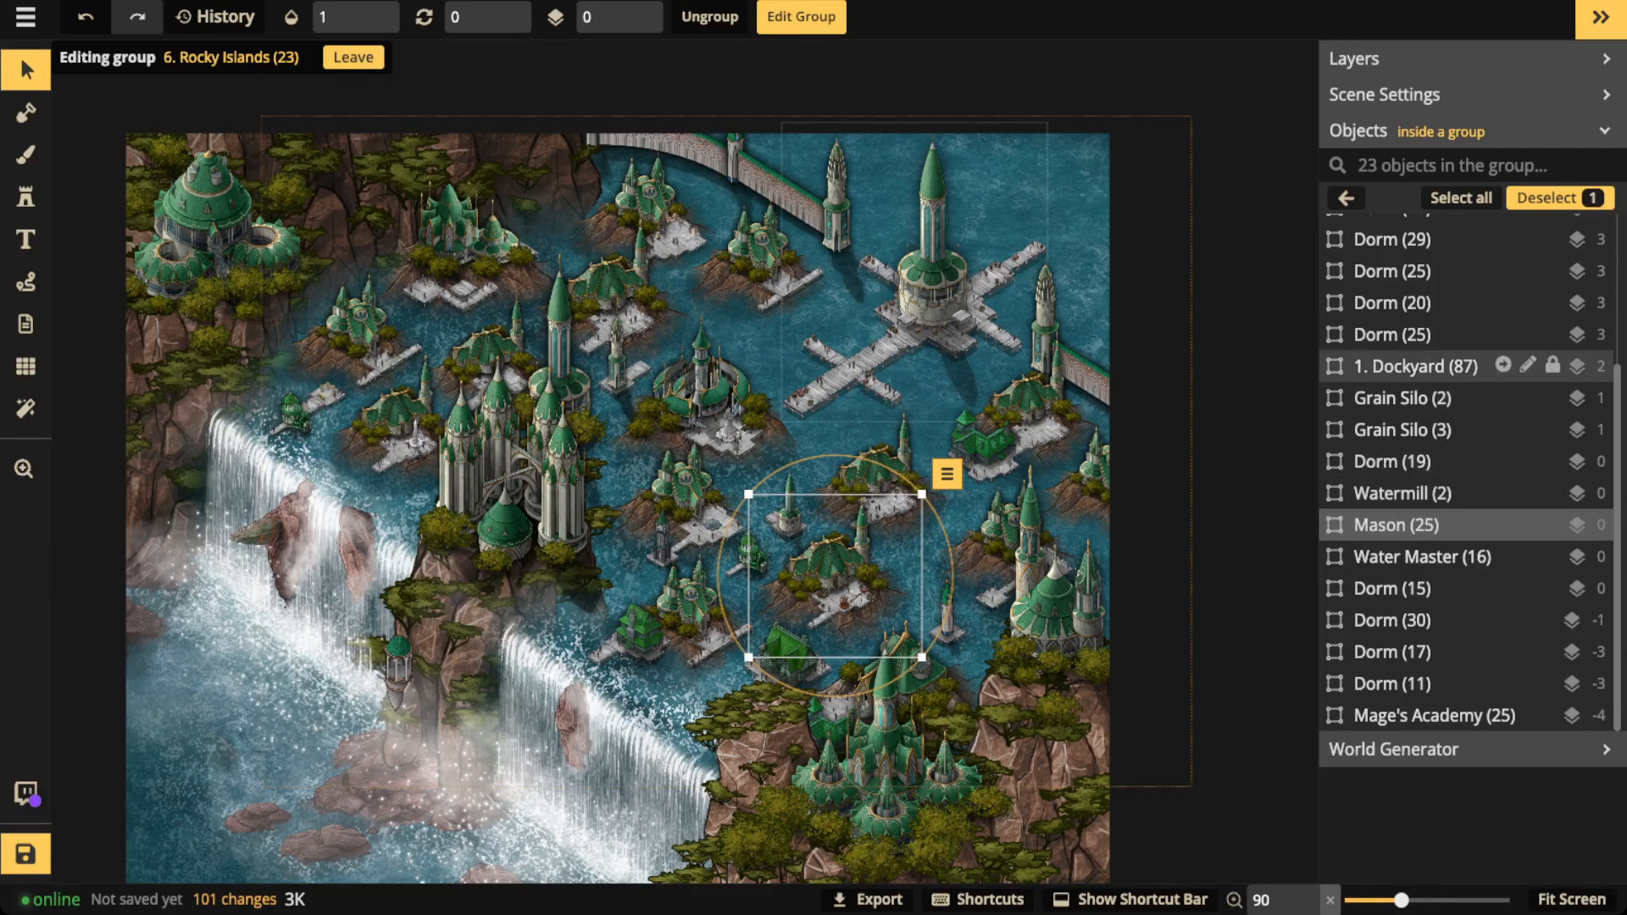
pyautogui.click(1415, 366)
pyautogui.scroll(3, 1441, 534)
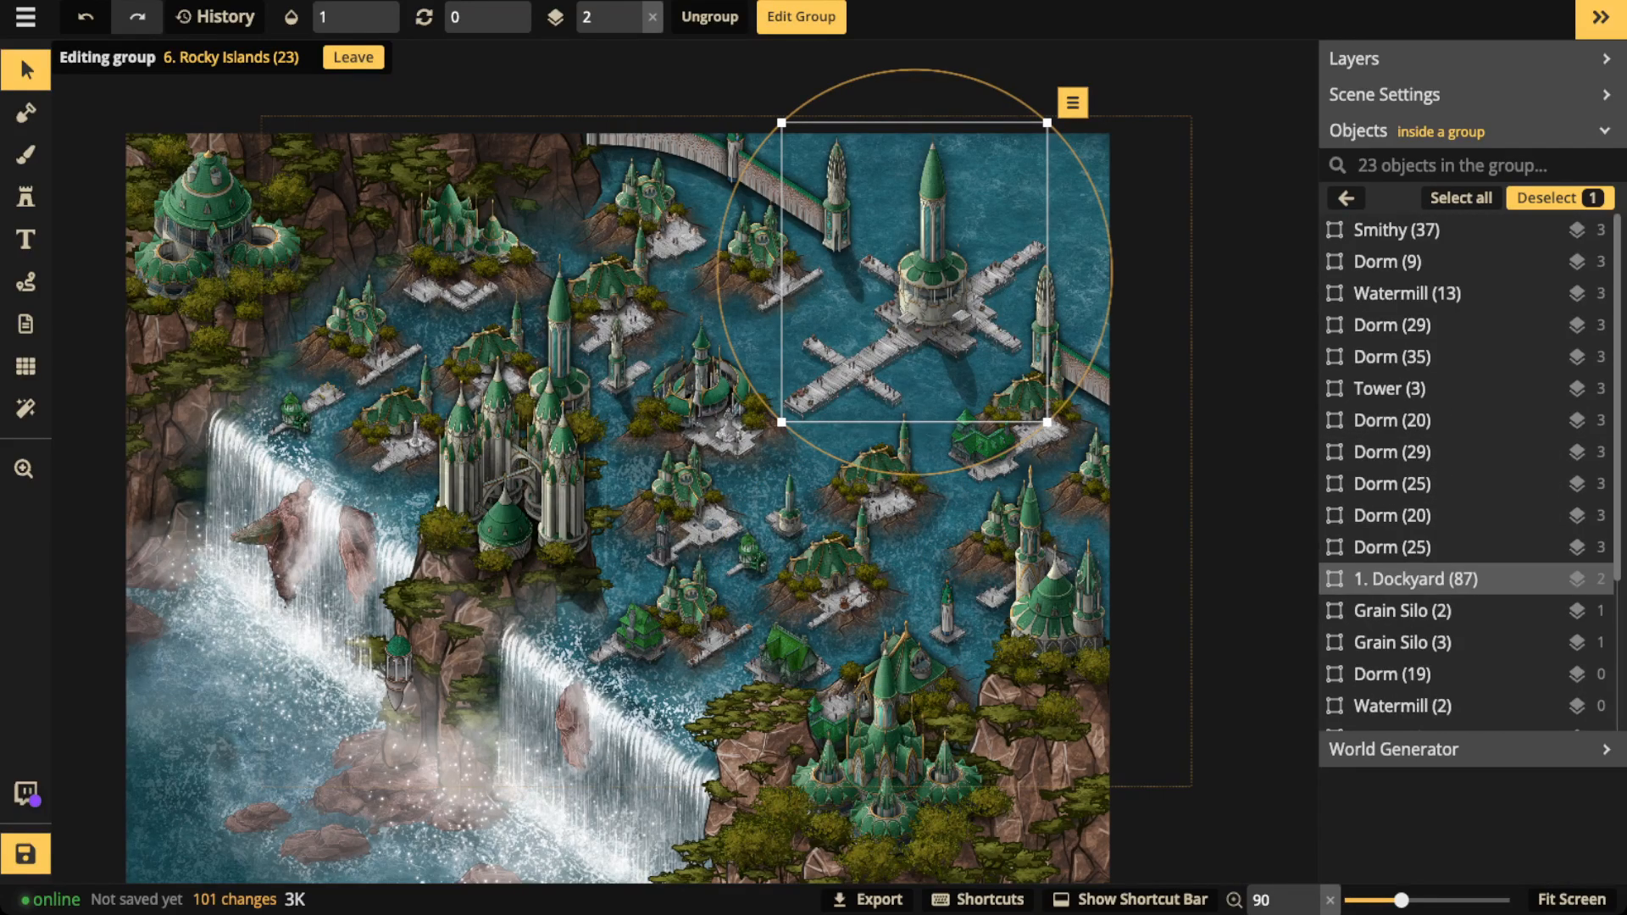
pyautogui.click(1407, 229)
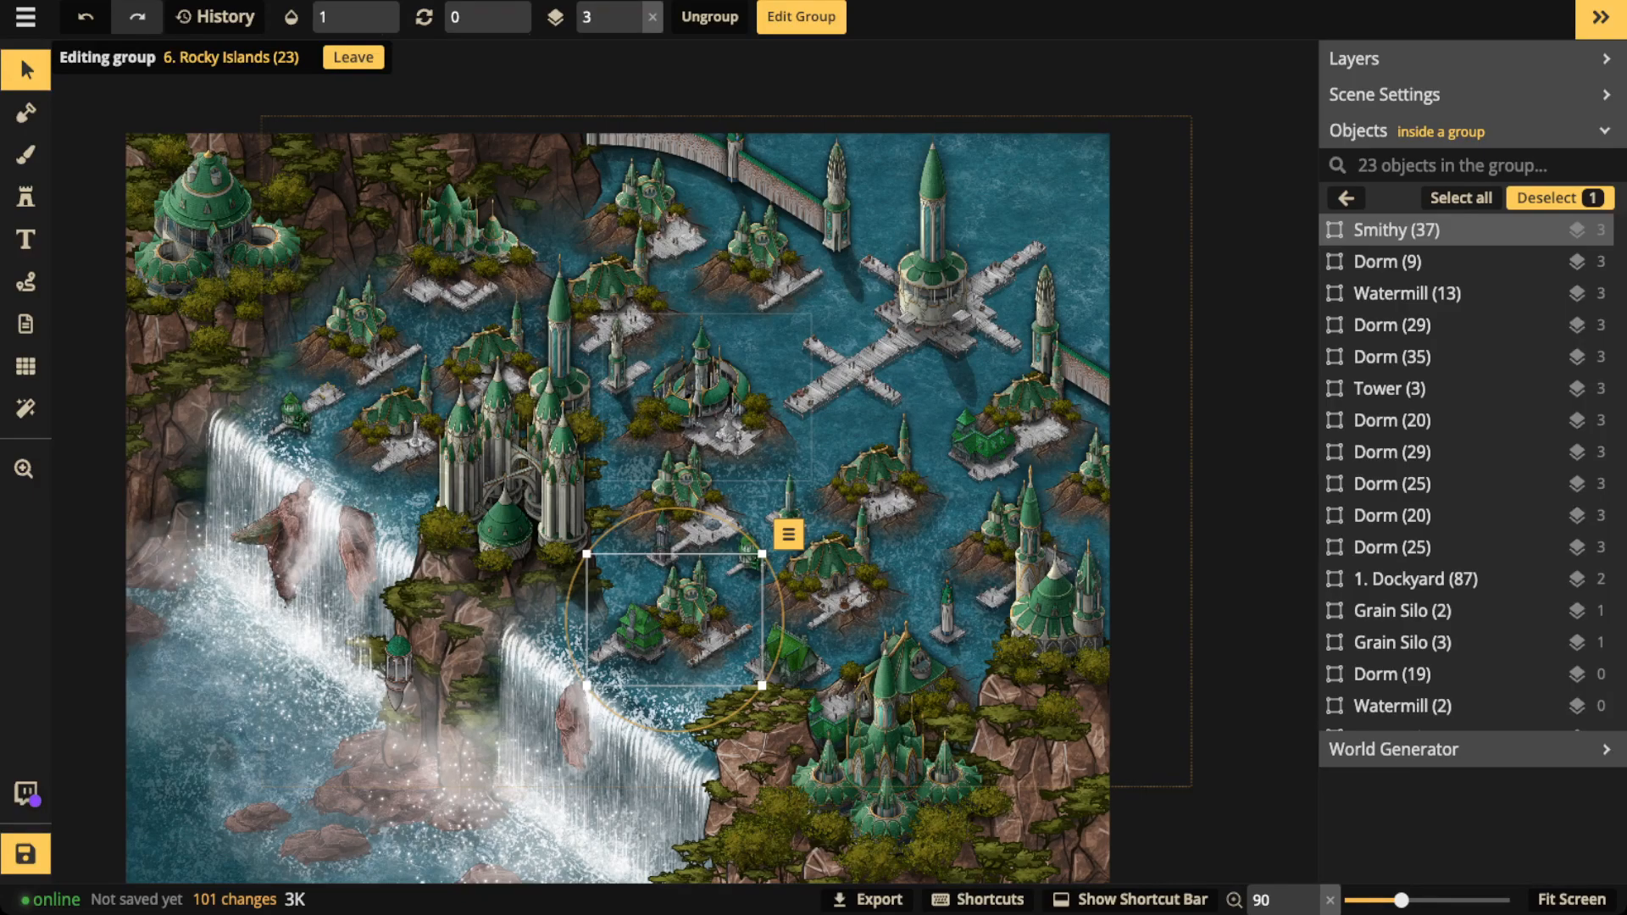
pyautogui.press('Escape')
pyautogui.press('Escape')
pyautogui.press('Escape')
pyautogui.scroll(-2, 422, 622)
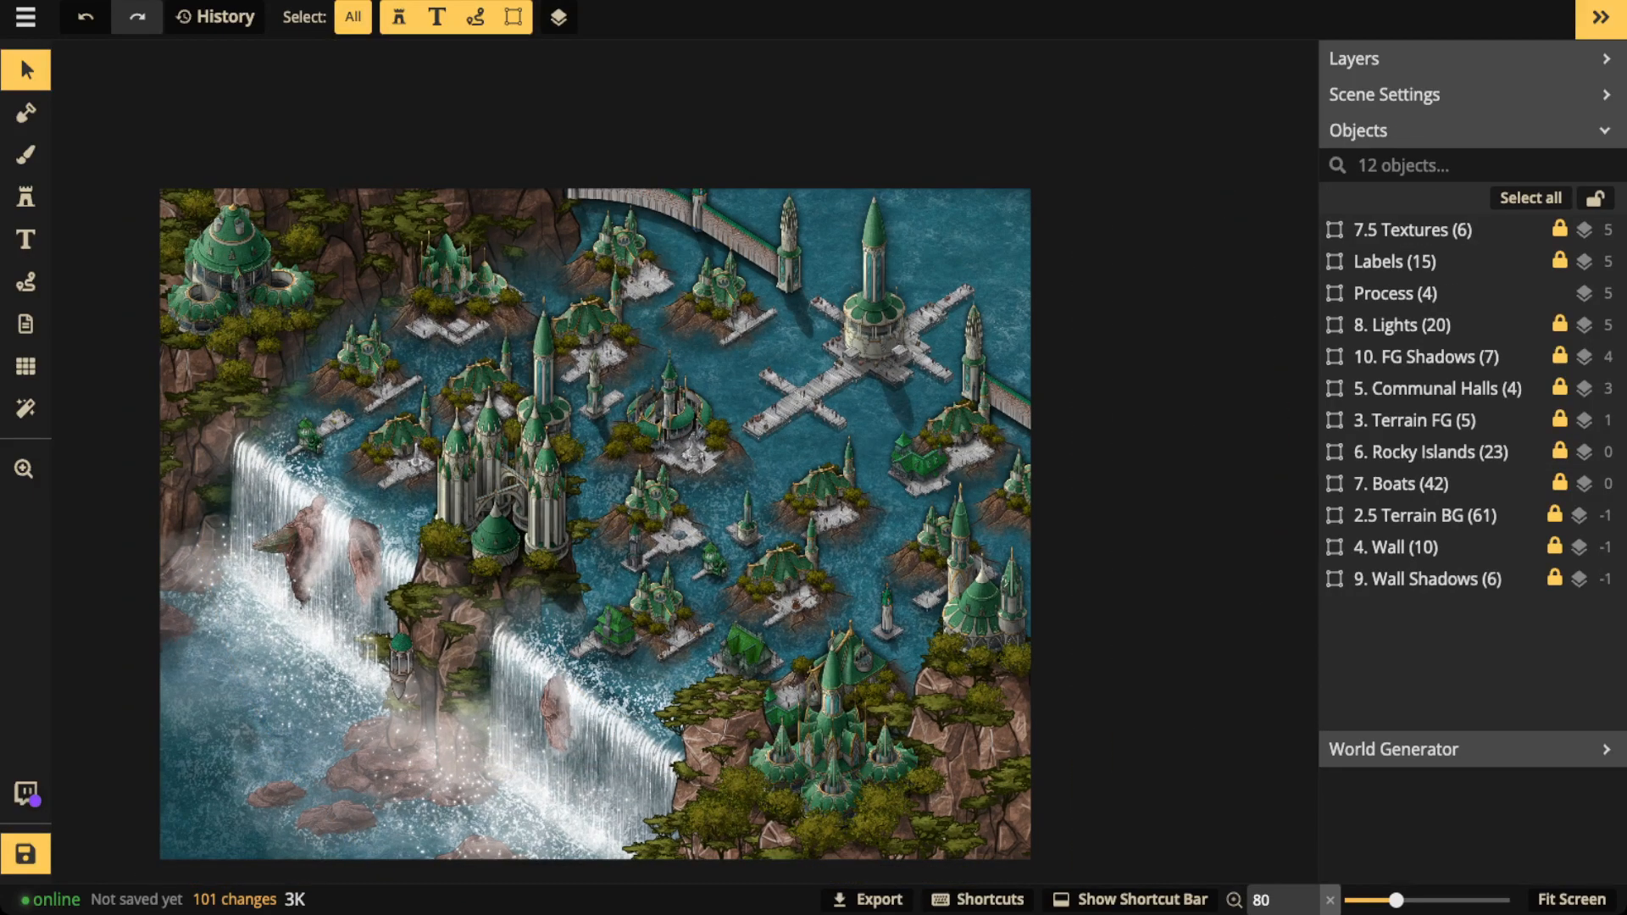
# Select the Process (4) group beside the map, and reveal the 7. Boats group by setting its opacity to 1.
pyautogui.press('space')
pyautogui.moveTo(356, 492); pyautogui.dragTo(575, 493)
pyautogui.click(199, 487)
pyautogui.moveTo(199, 487)
pyautogui.mouseDown()
pyautogui.moveTo(521, 502)
pyautogui.moveTo(190, 505)
pyautogui.mouseUp()
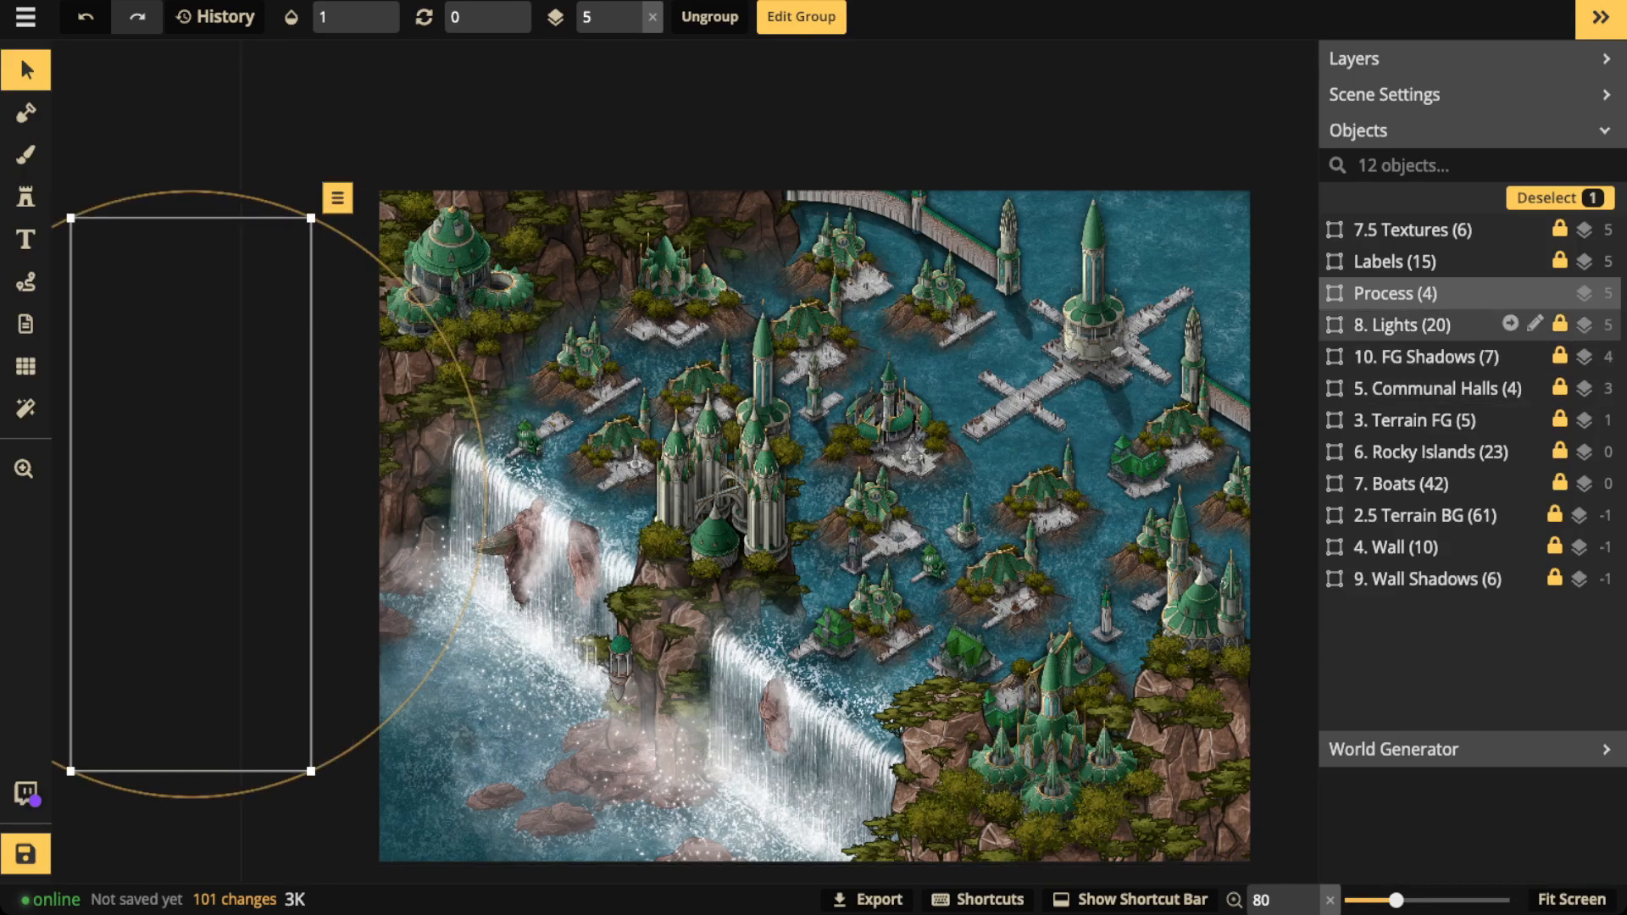
pyautogui.click(1407, 483)
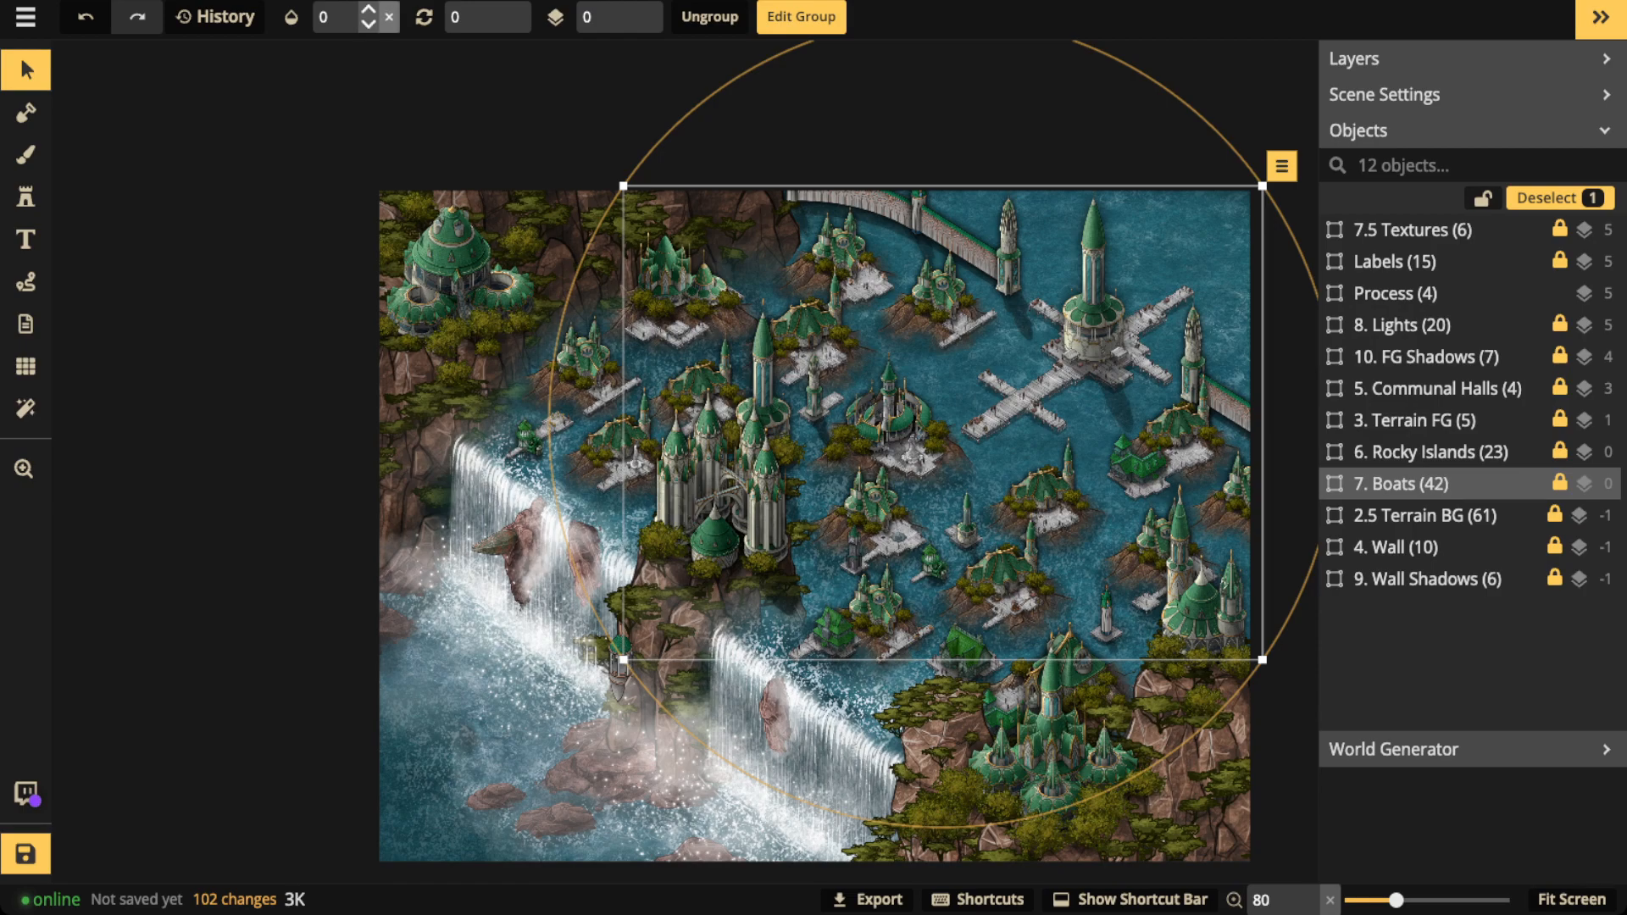
pyautogui.click(390, 17)
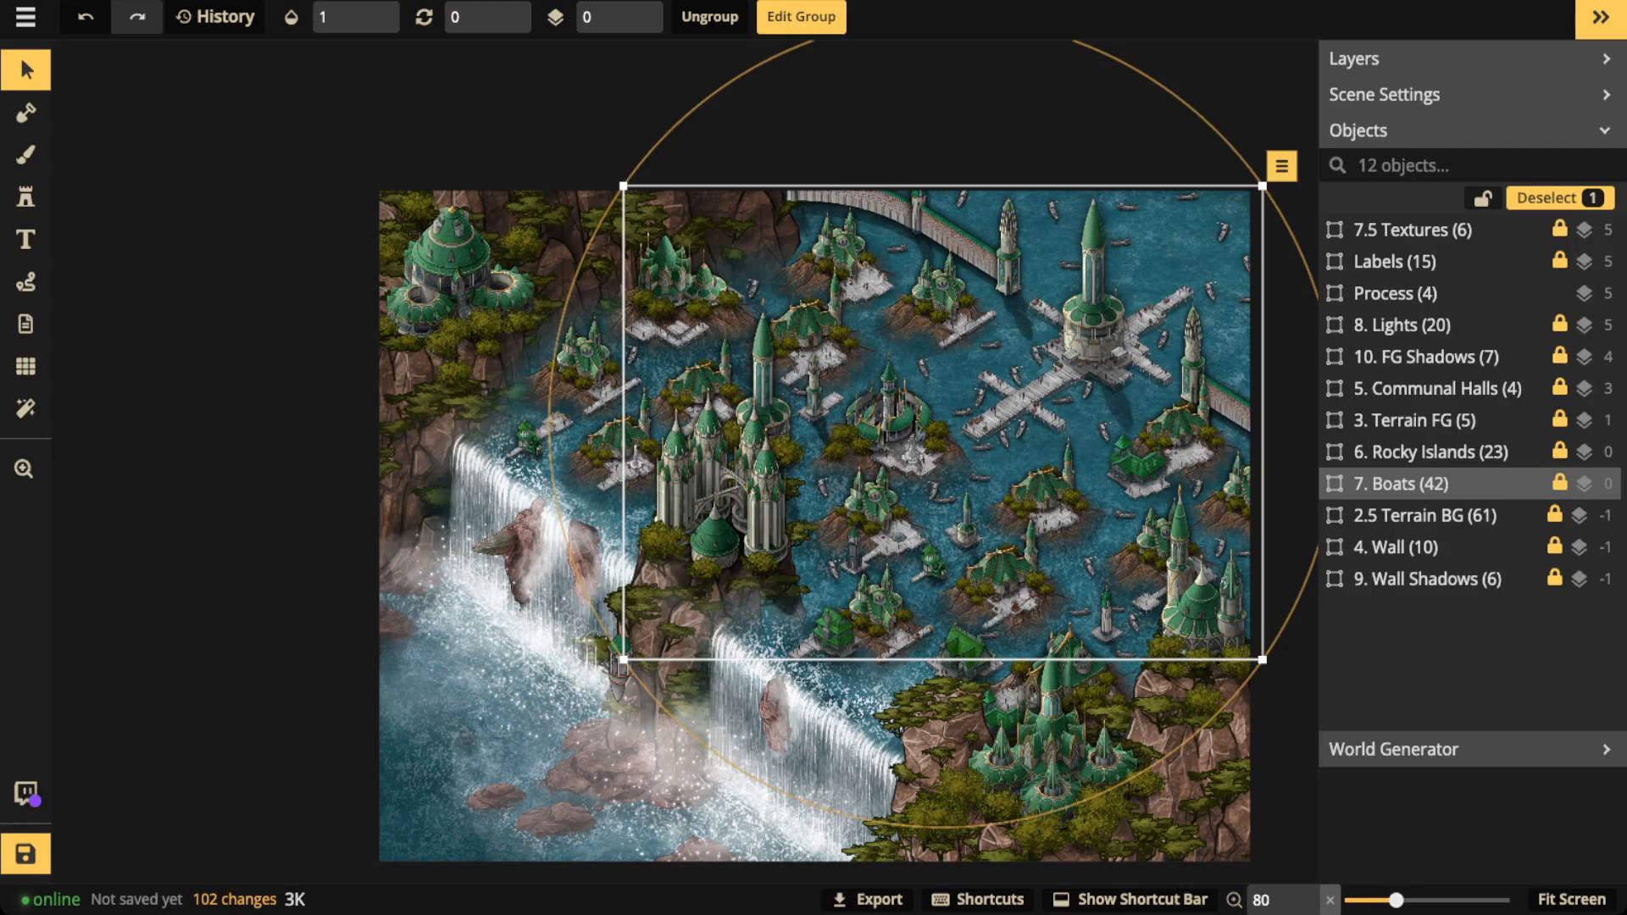
# Deselect the 7. Boats group and examine the boats around the docks and islands up close and across the whole map.
pyautogui.click(1015, 346)
pyautogui.scroll(5, 1015, 347)
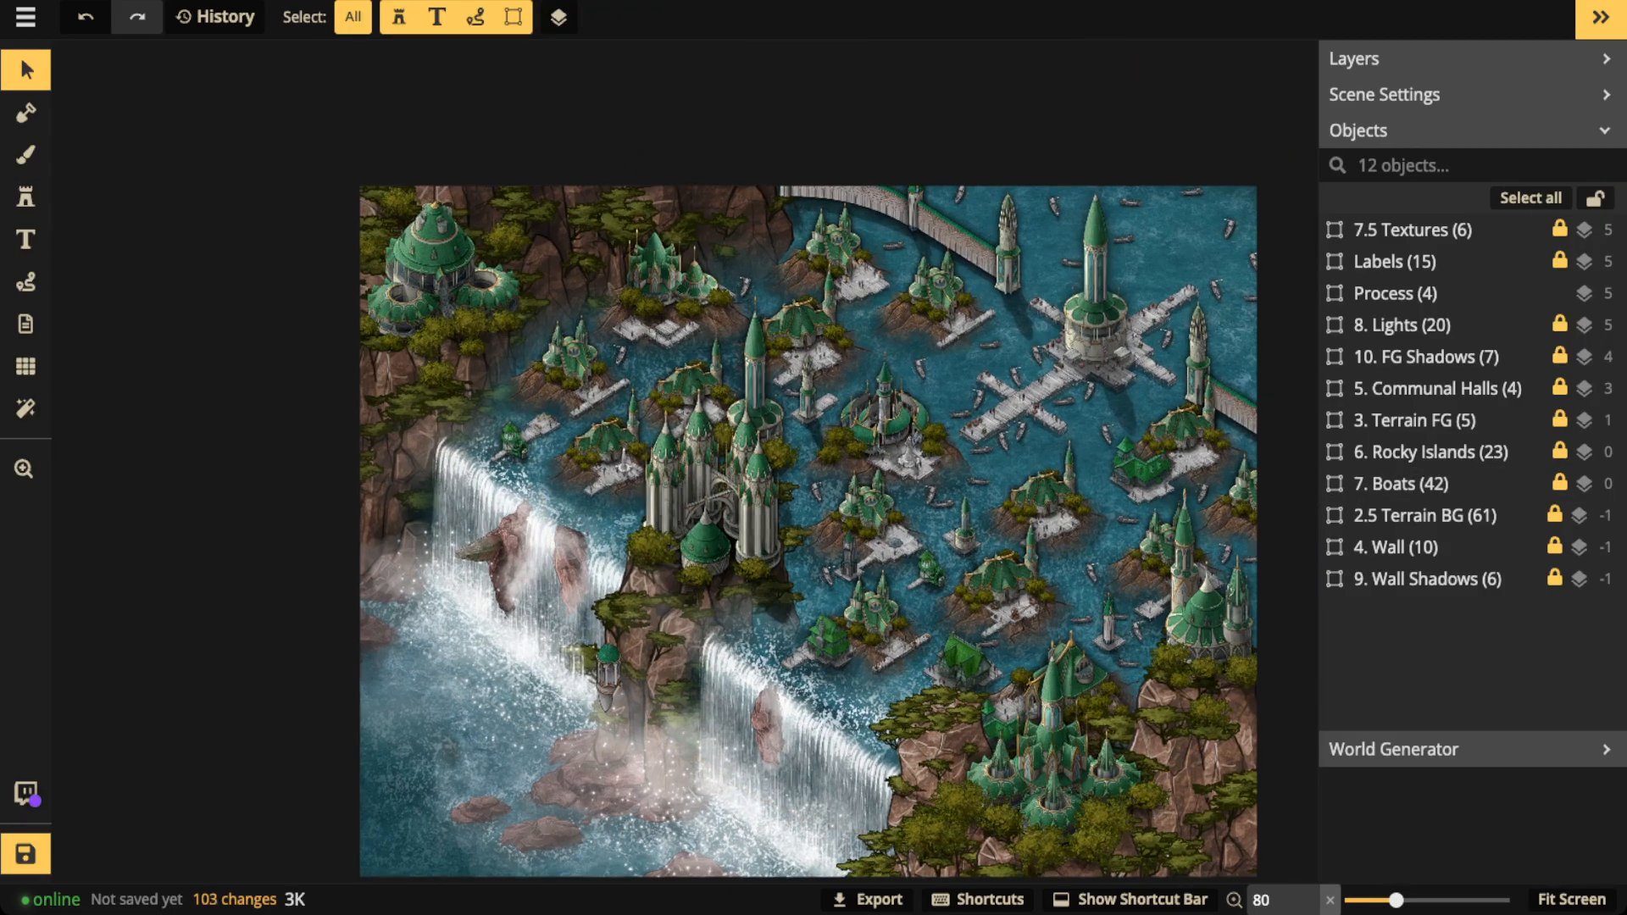
pyautogui.scroll(12, 975, 352)
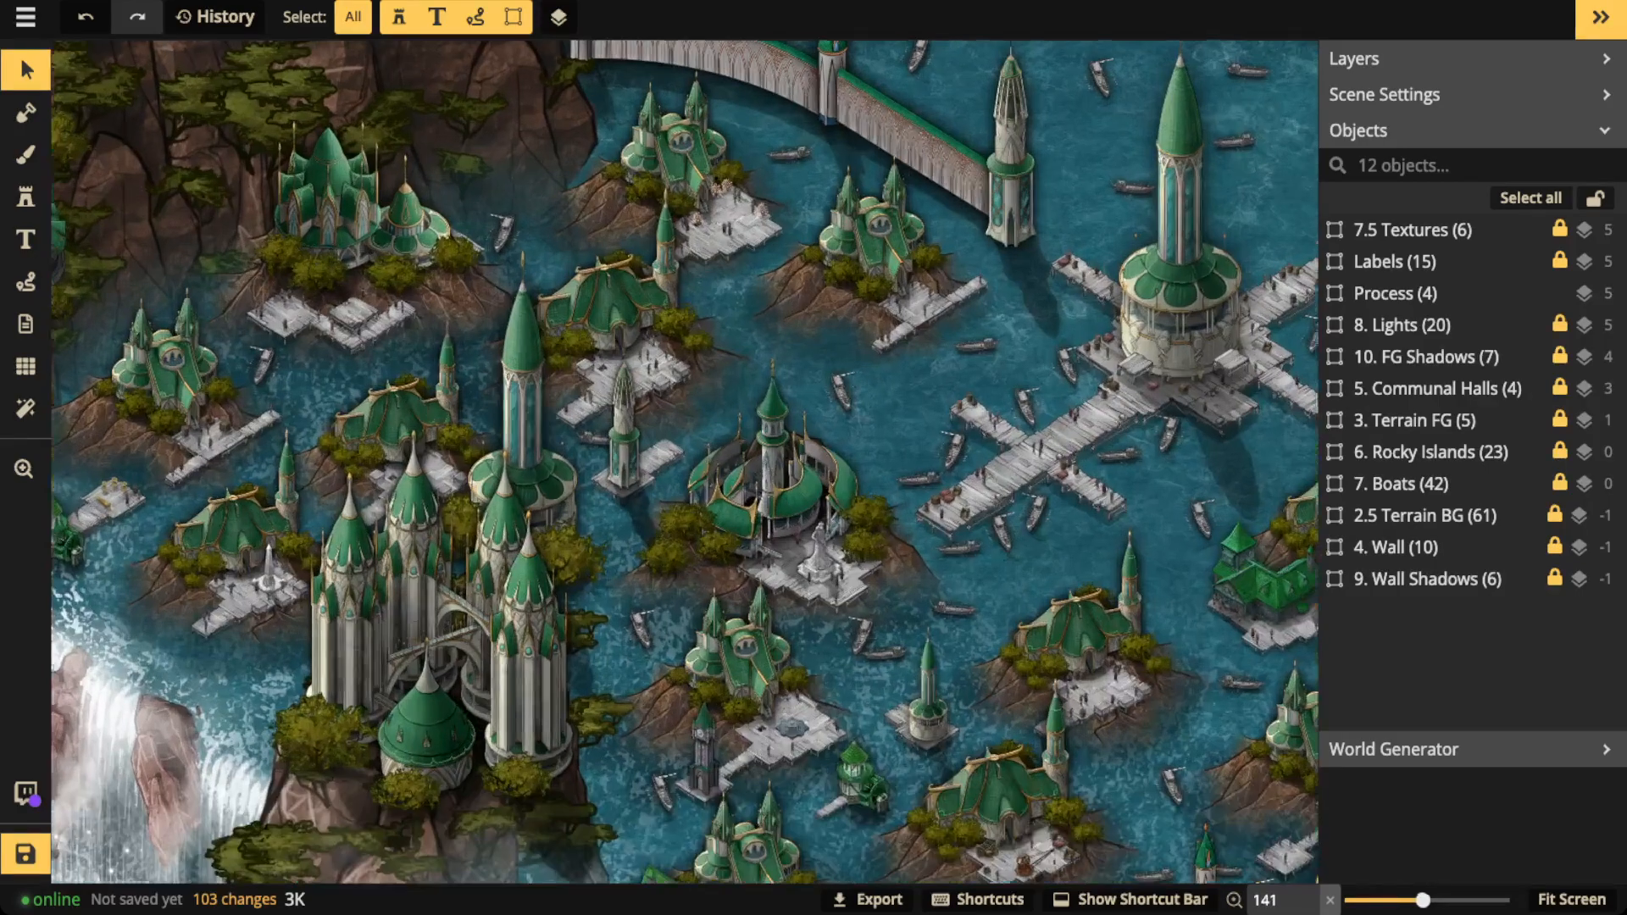
pyautogui.scroll(9, 1076, 327)
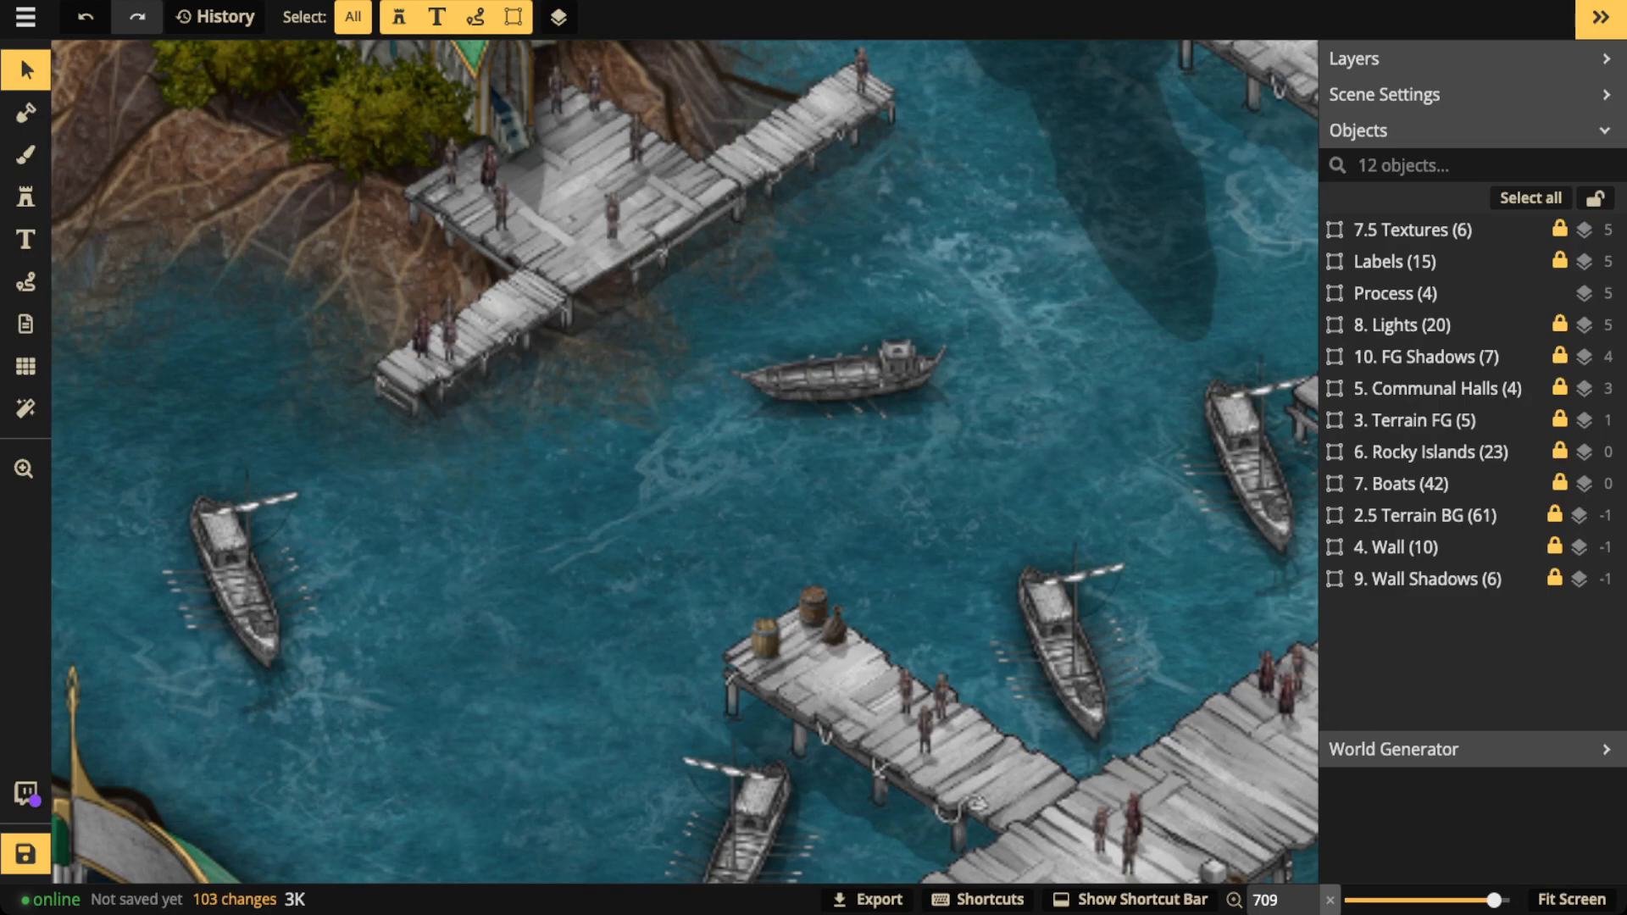
pyautogui.scroll(-9, 848, 373)
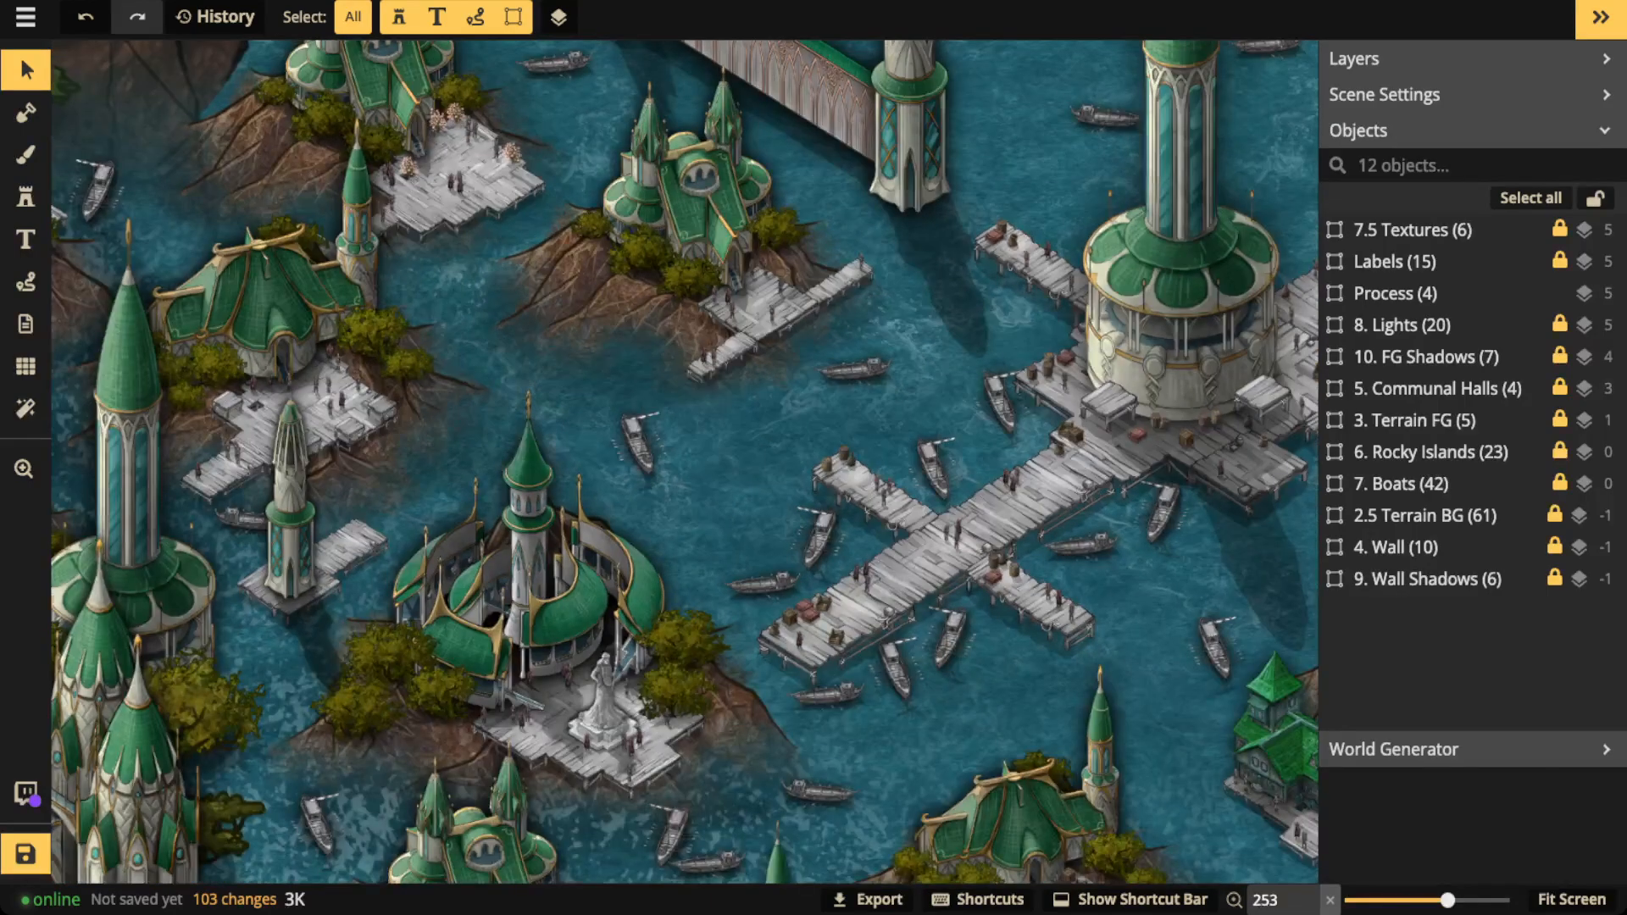
pyautogui.scroll(-5, 509, 373)
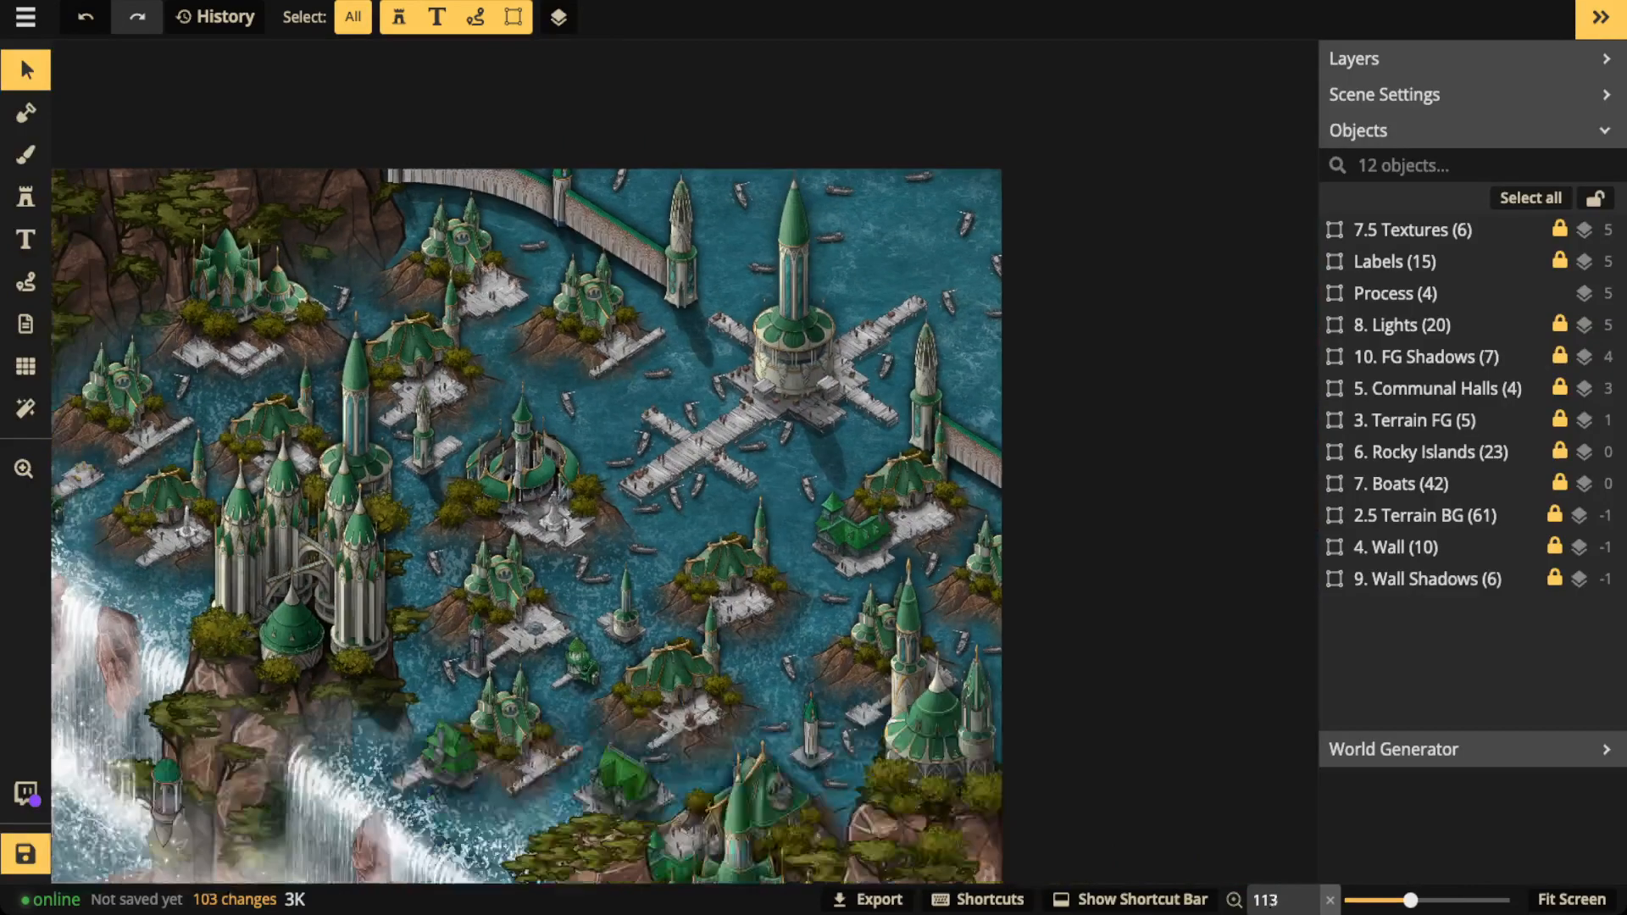
pyautogui.scroll(-3, 594, 509)
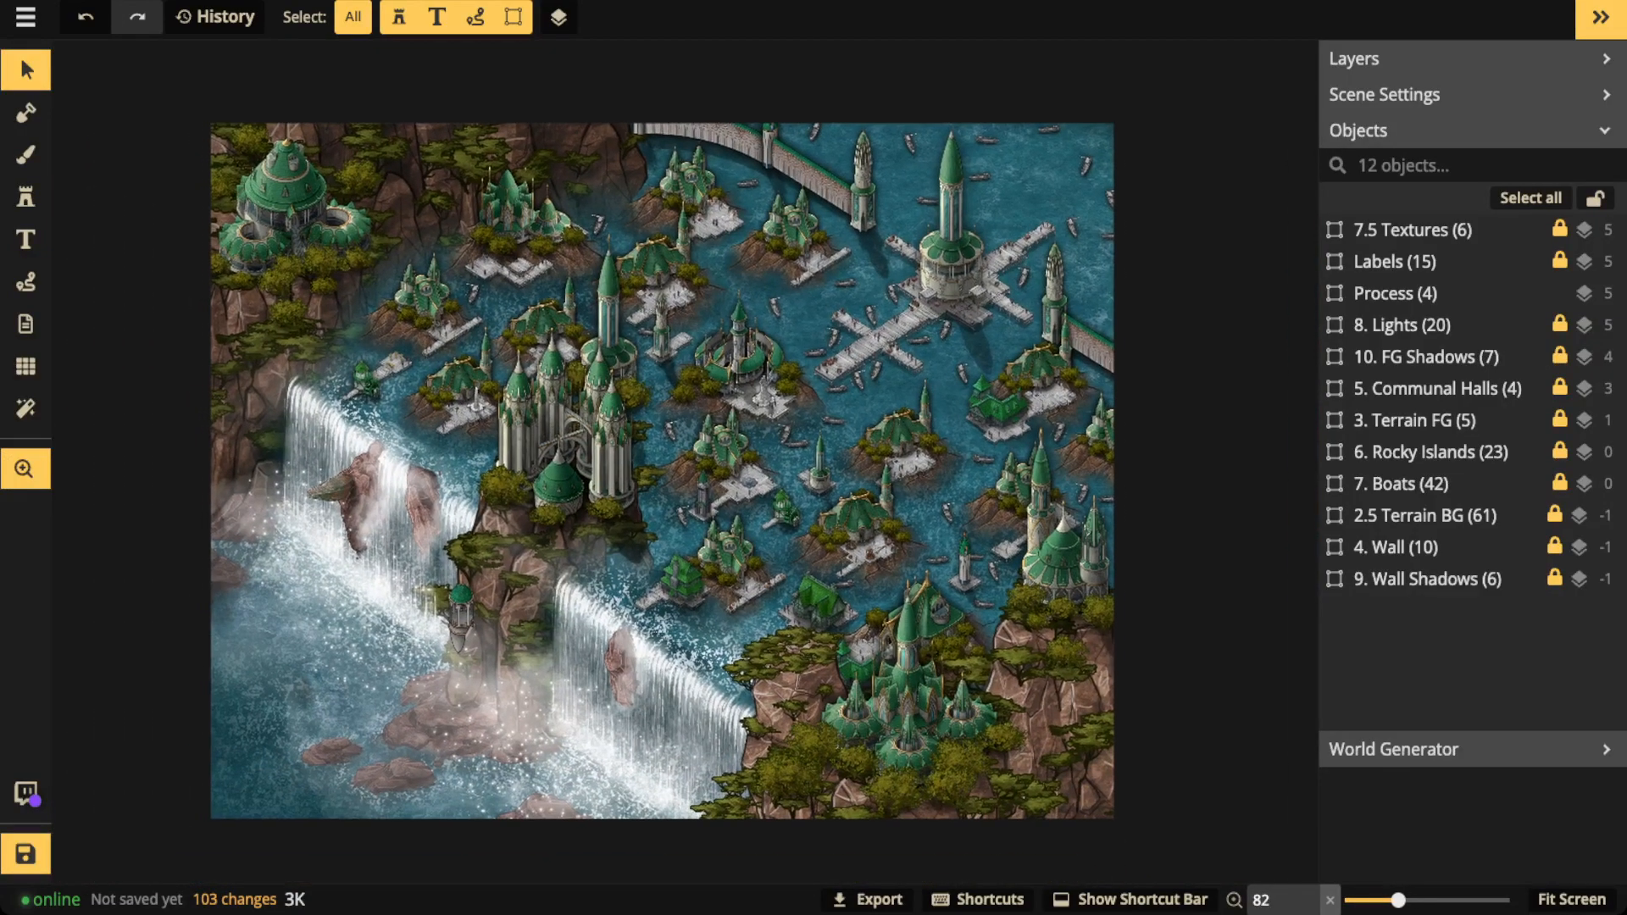
# Move the Process (4) list onto the map to show the stages, return it beside the map, and leave the group.
pyautogui.scroll(-1, 395, 365)
pyautogui.moveTo(394, 365); pyautogui.dragTo(497, 365)
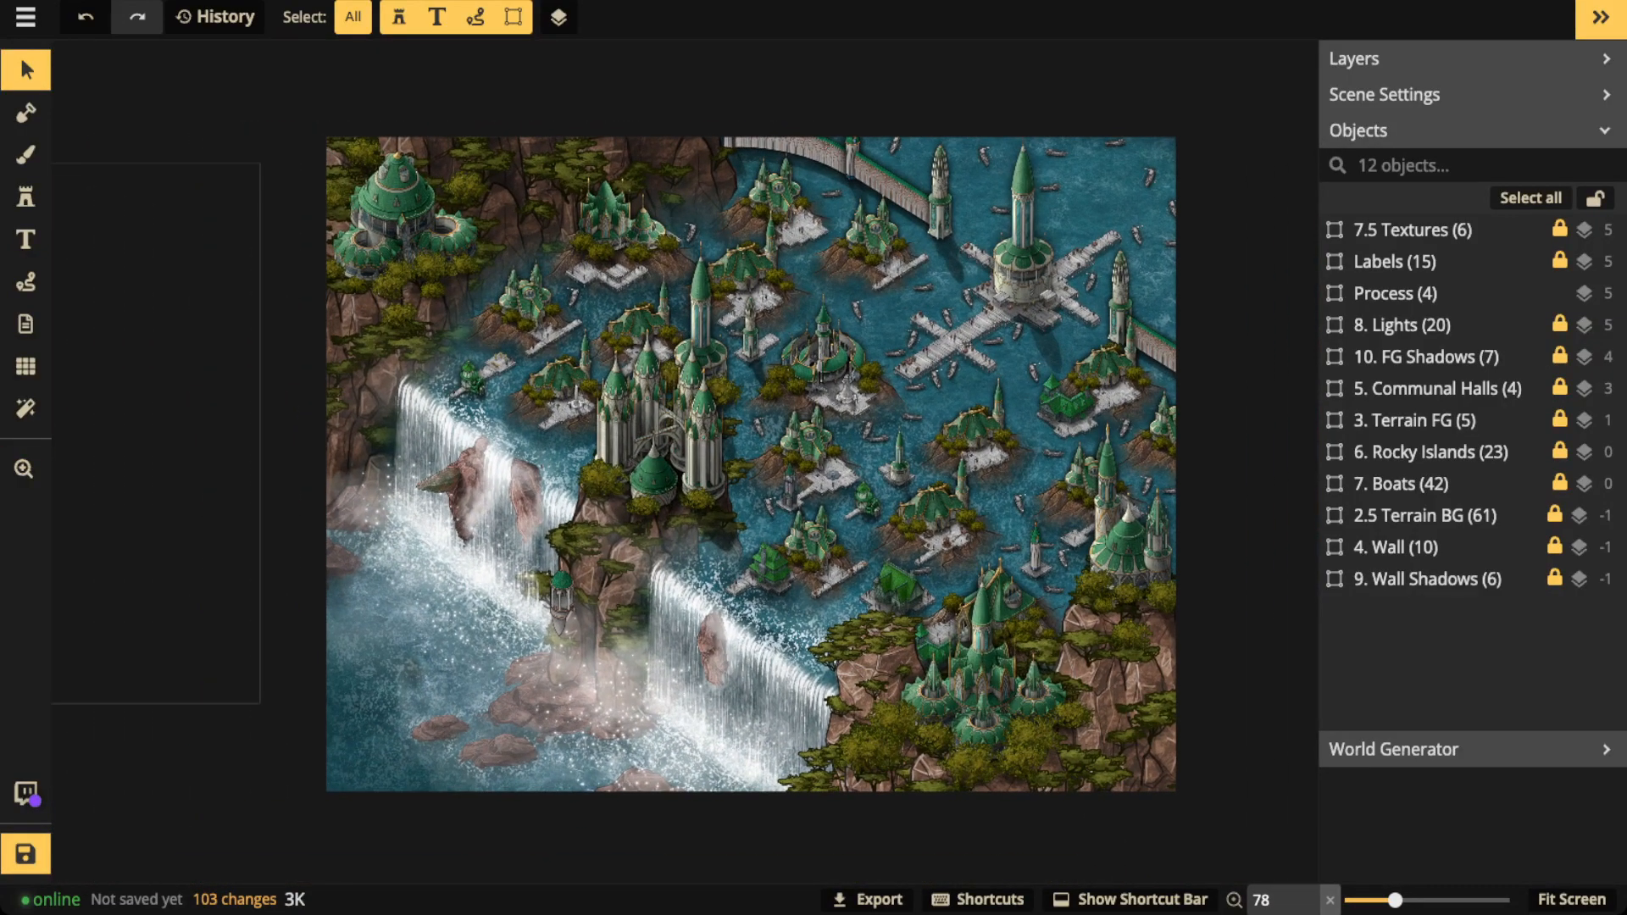
pyautogui.click(183, 407)
pyautogui.doubleClick(497, 416)
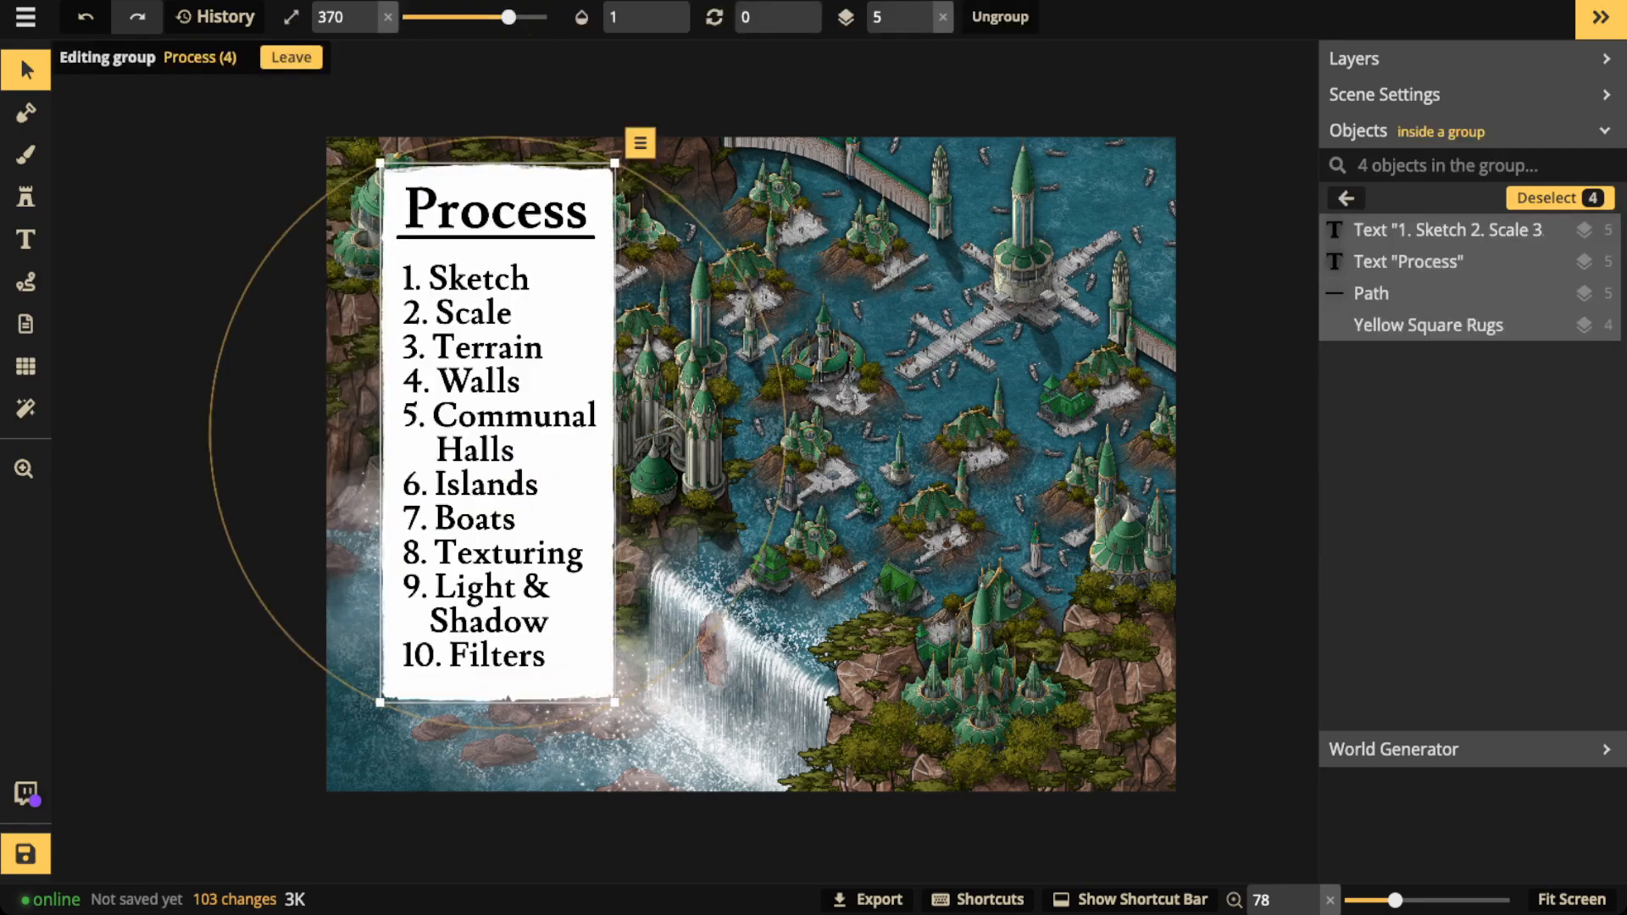
pyautogui.moveTo(498, 416); pyautogui.dragTo(134, 415)
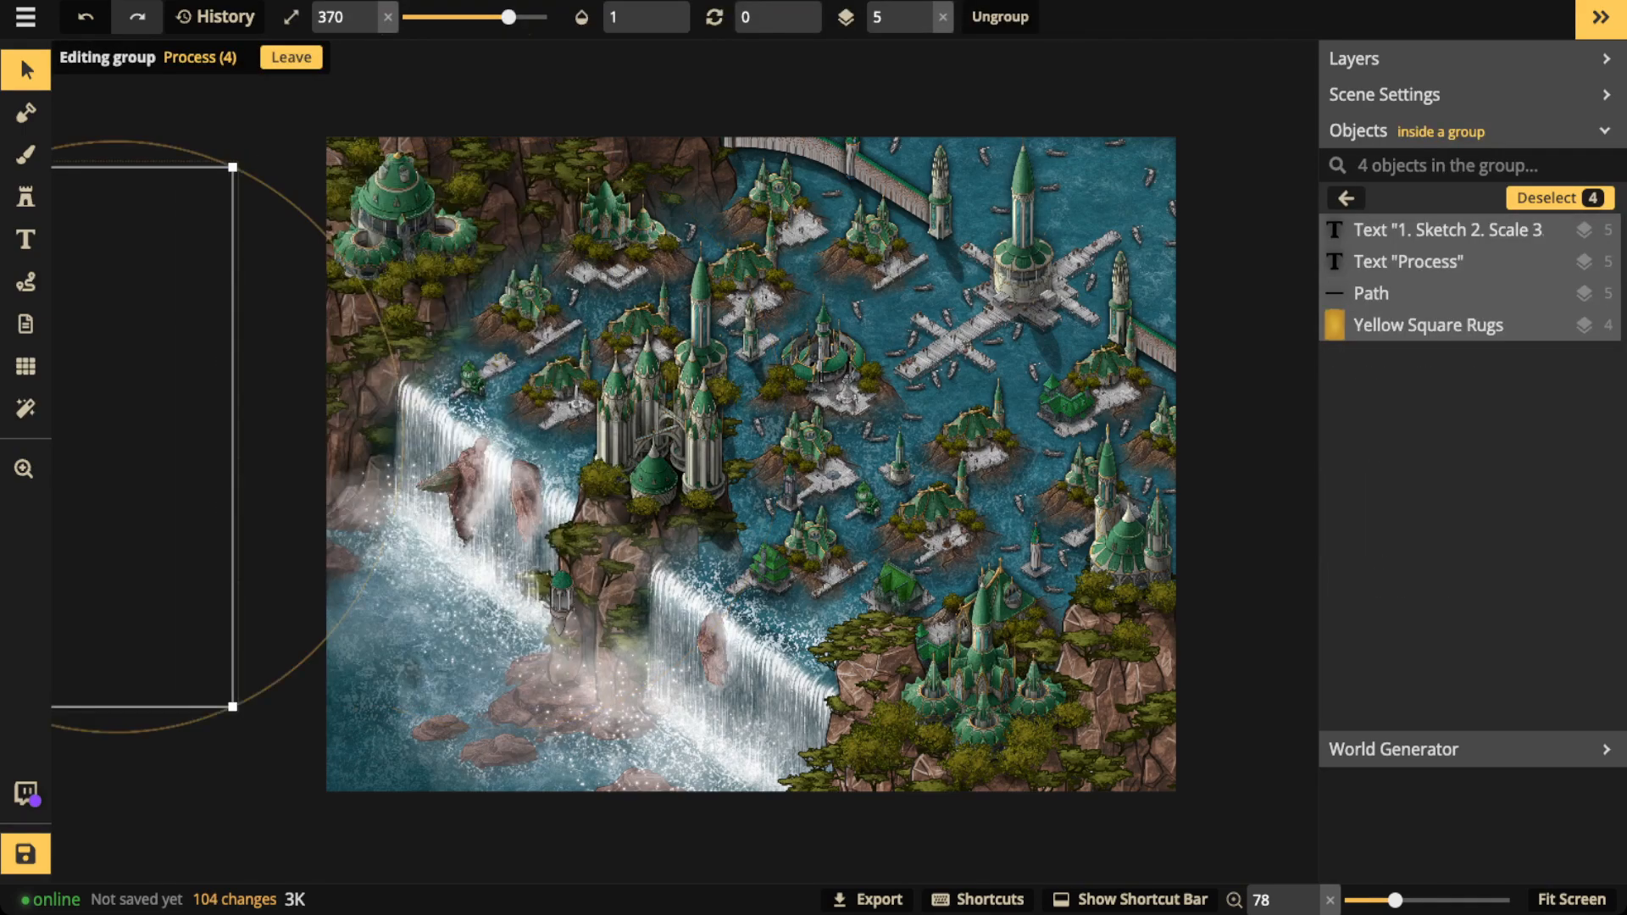
pyautogui.click(1346, 199)
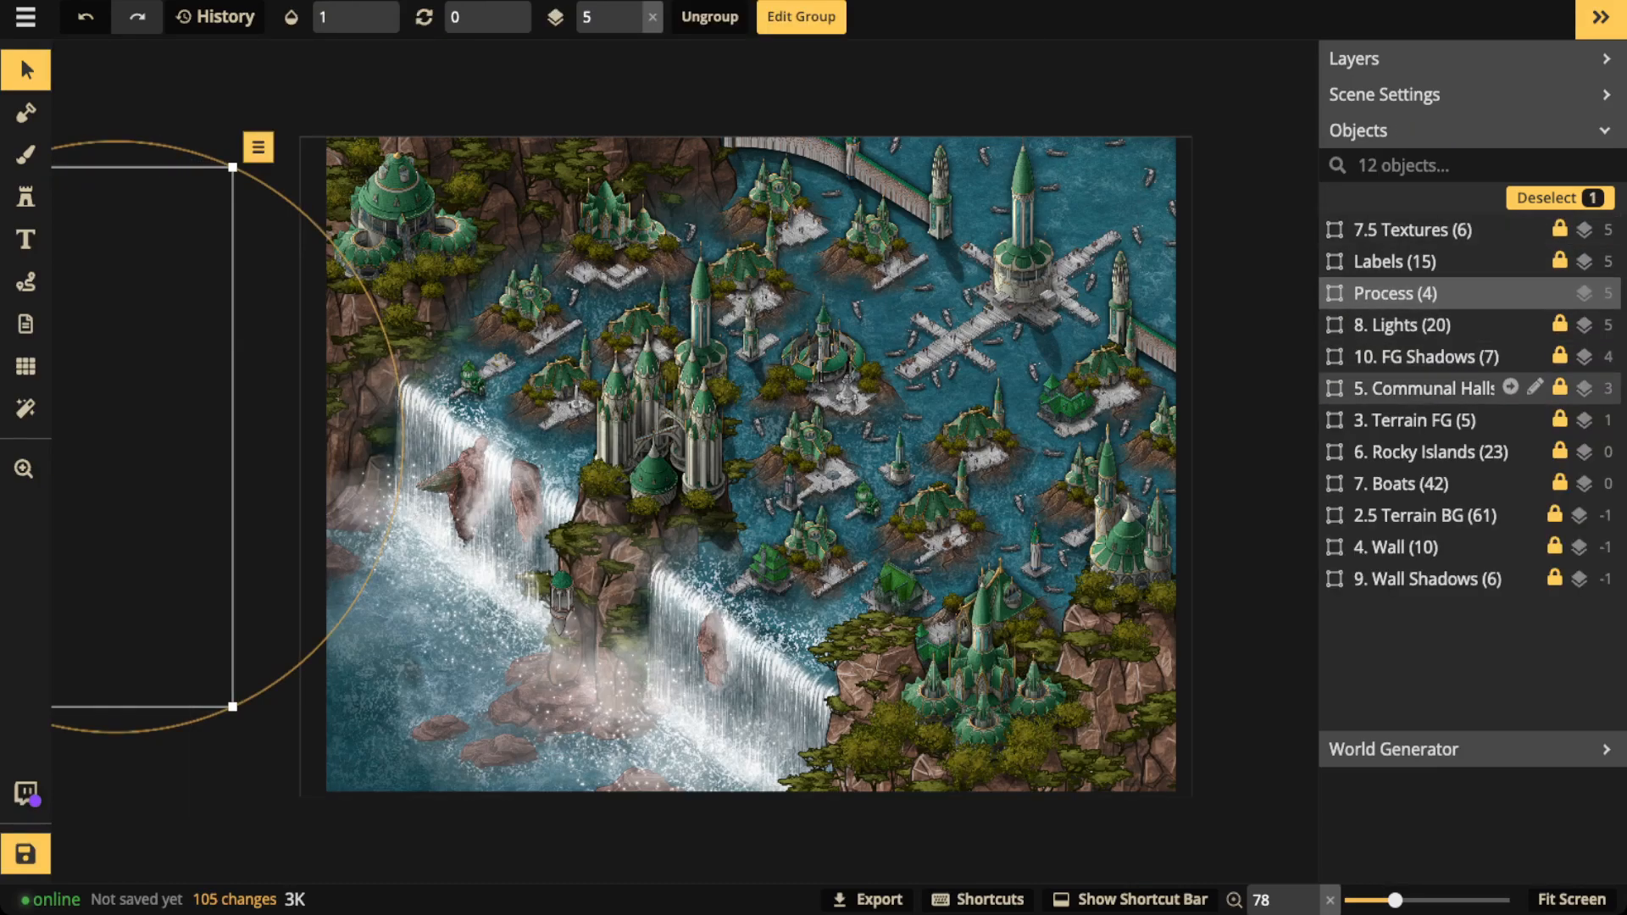
# Reveal the 7.5 Textures group by setting its opacity to 1, and deselect it.
pyautogui.click(1413, 230)
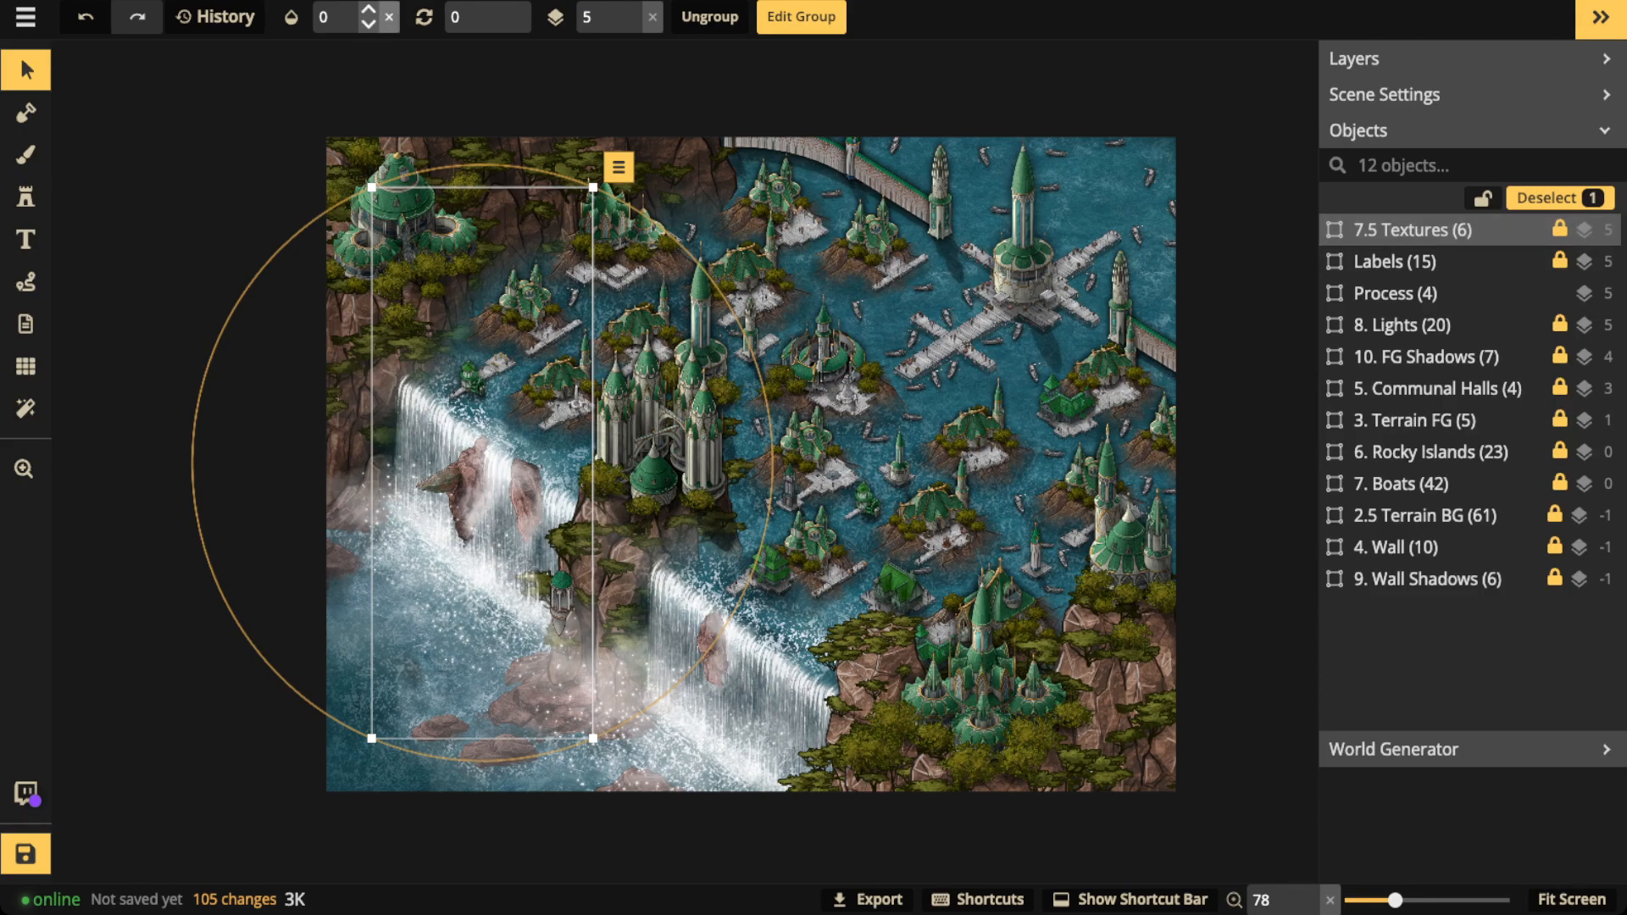
pyautogui.click(368, 11)
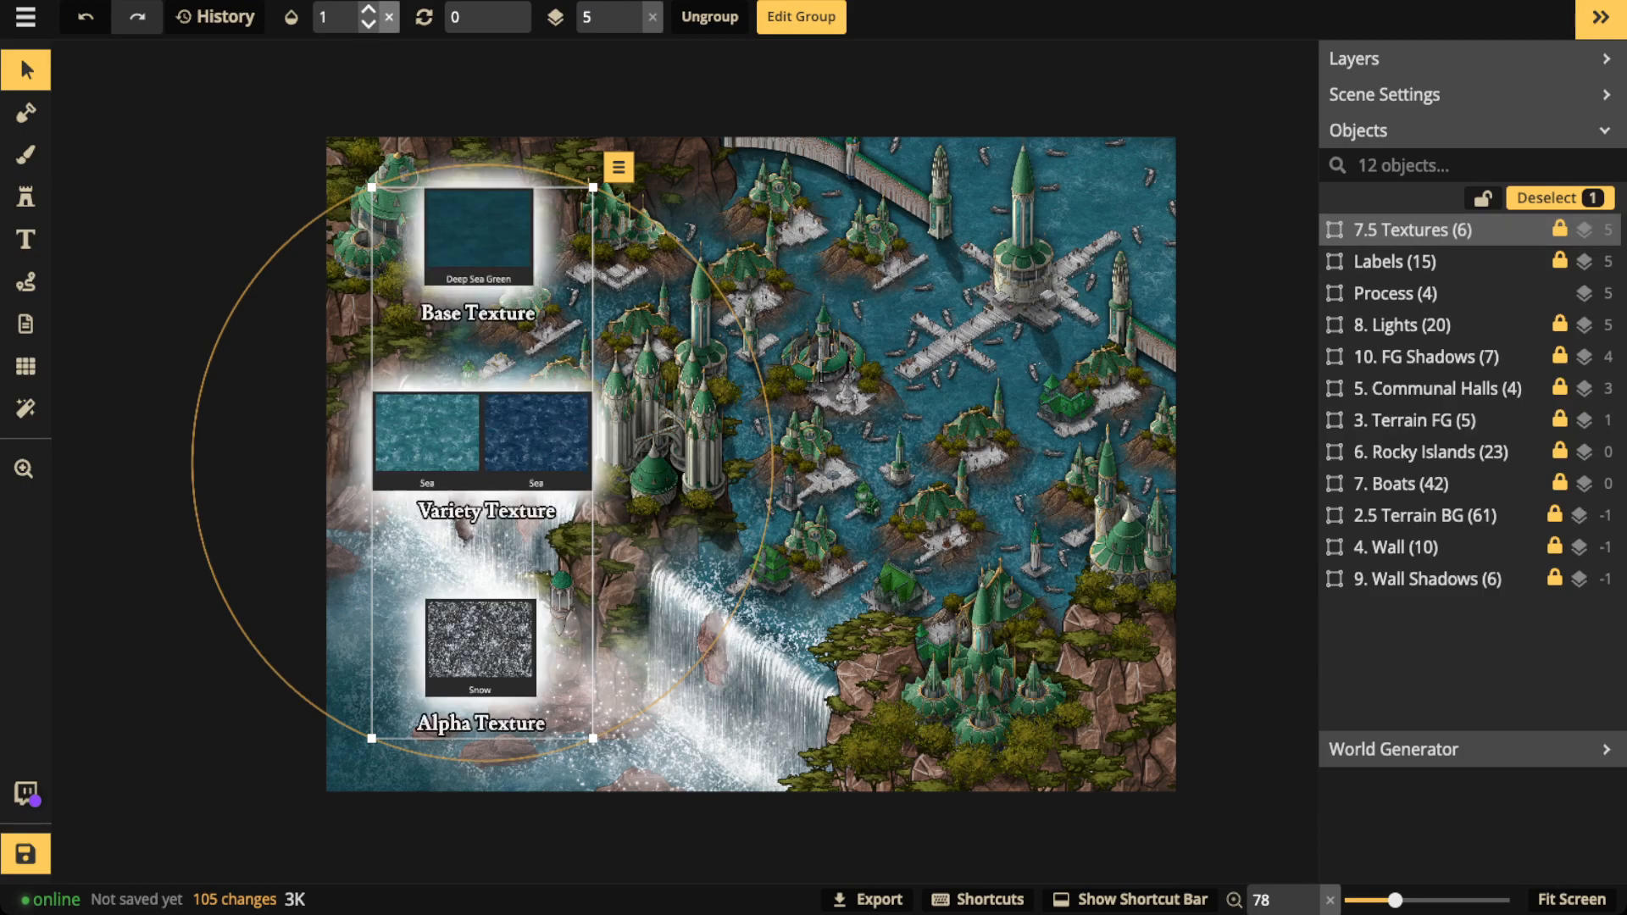
pyautogui.press('Escape')
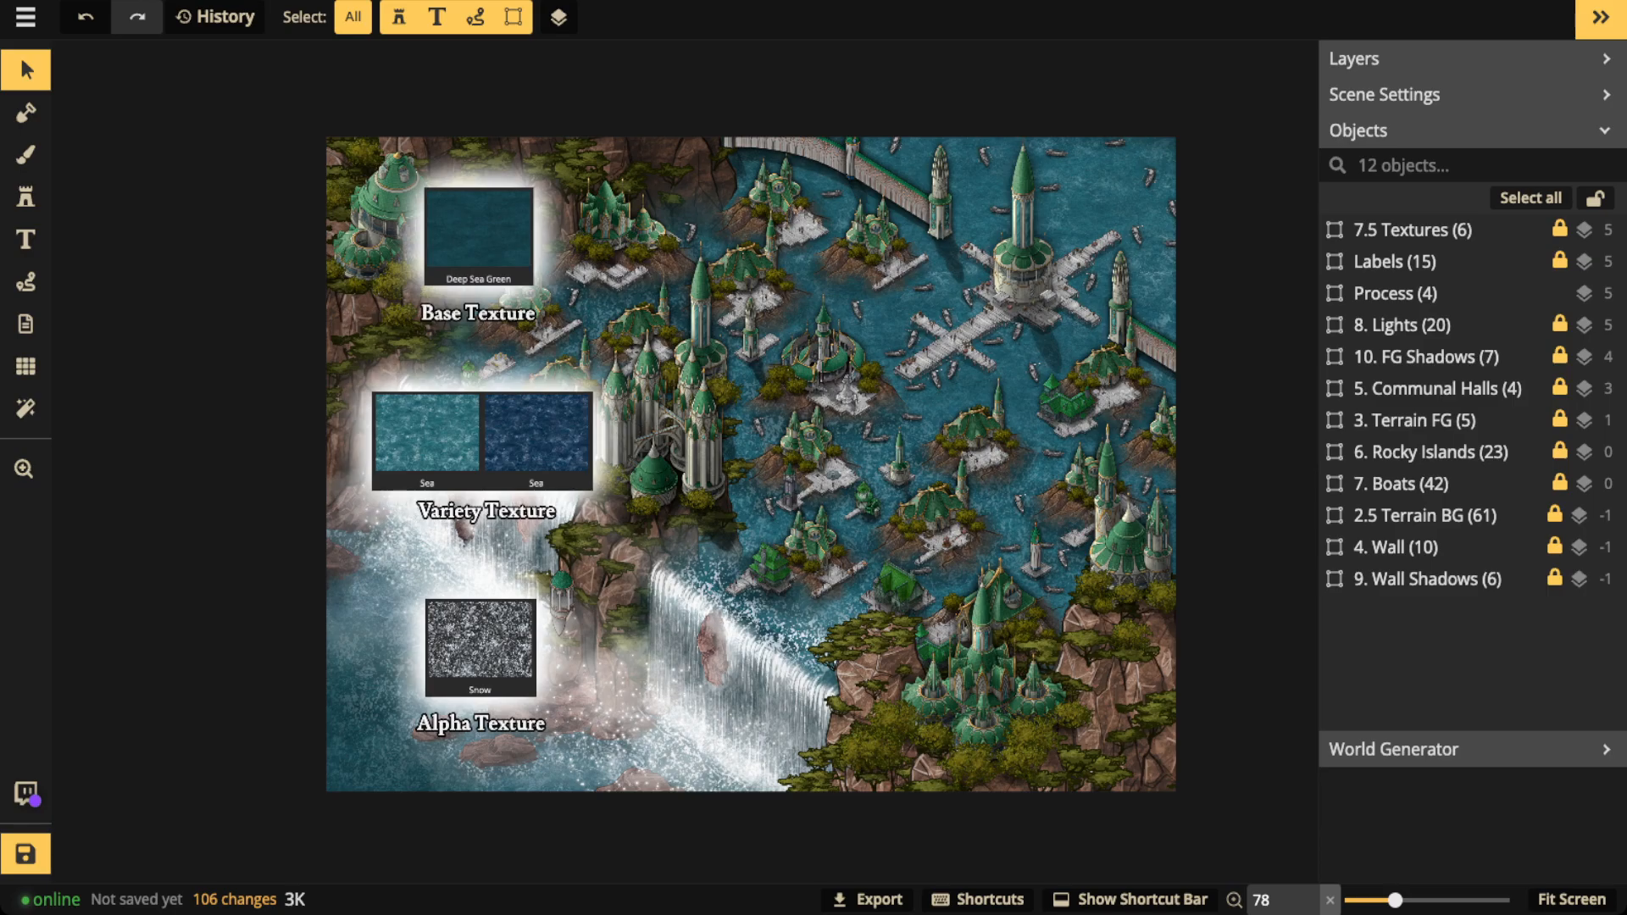
# Examine the Base, Variety and Alpha Texture samples against the map's water, from Deep Sea Green through both Sea textures to Snow.
pyautogui.scroll(5, 474, 231)
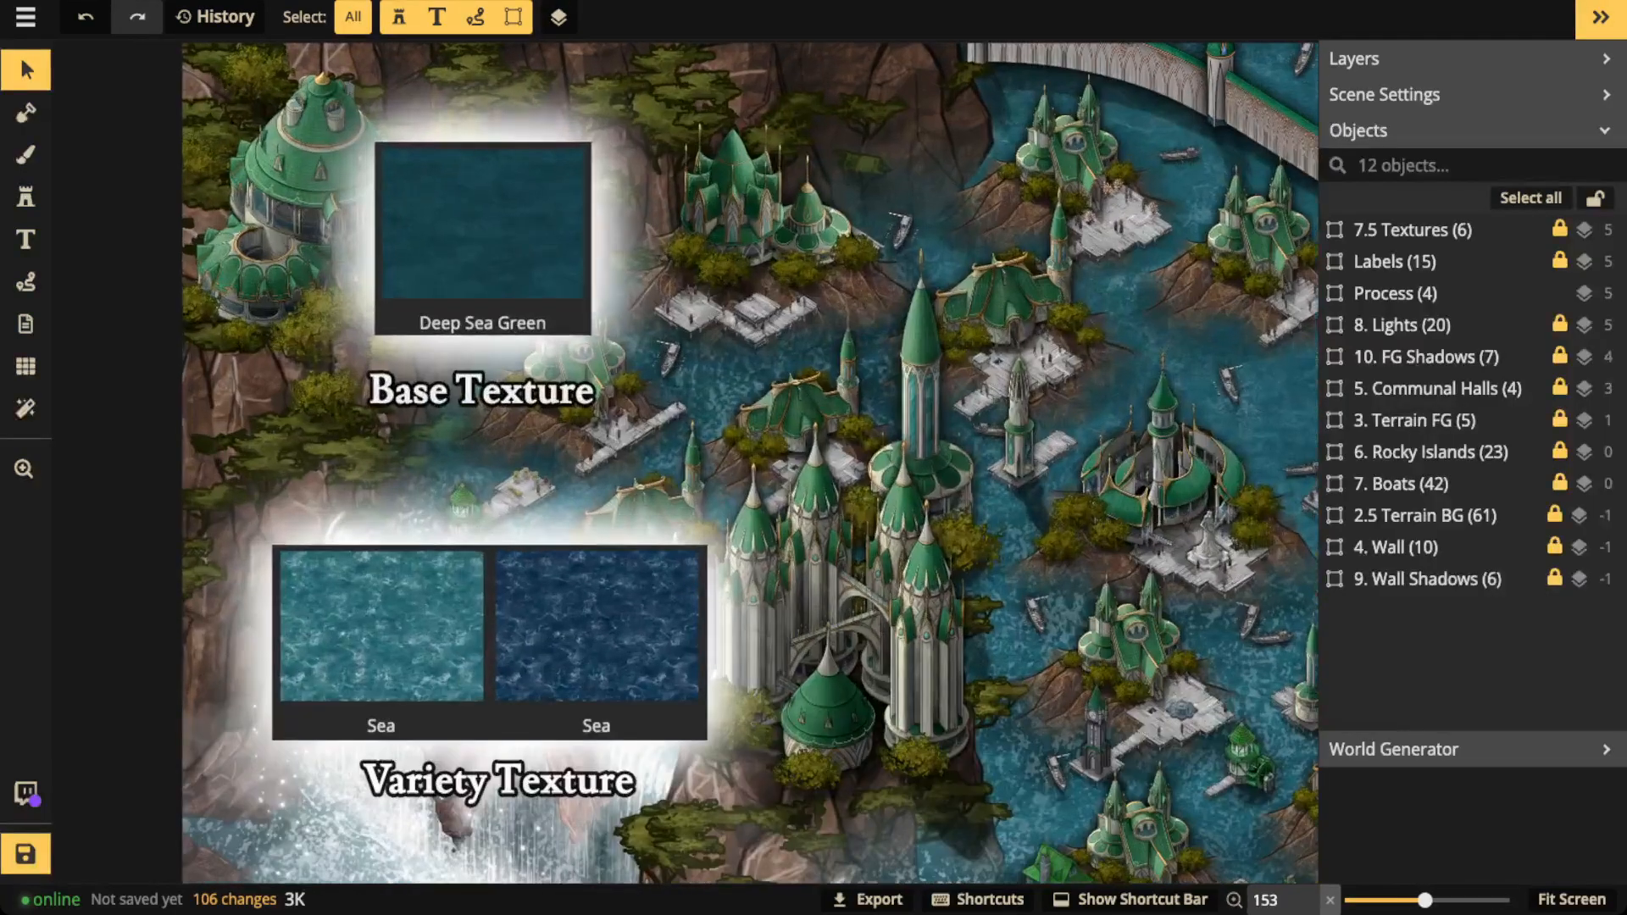
pyautogui.press('space')
pyautogui.moveTo(474, 231); pyautogui.dragTo(477, 393)
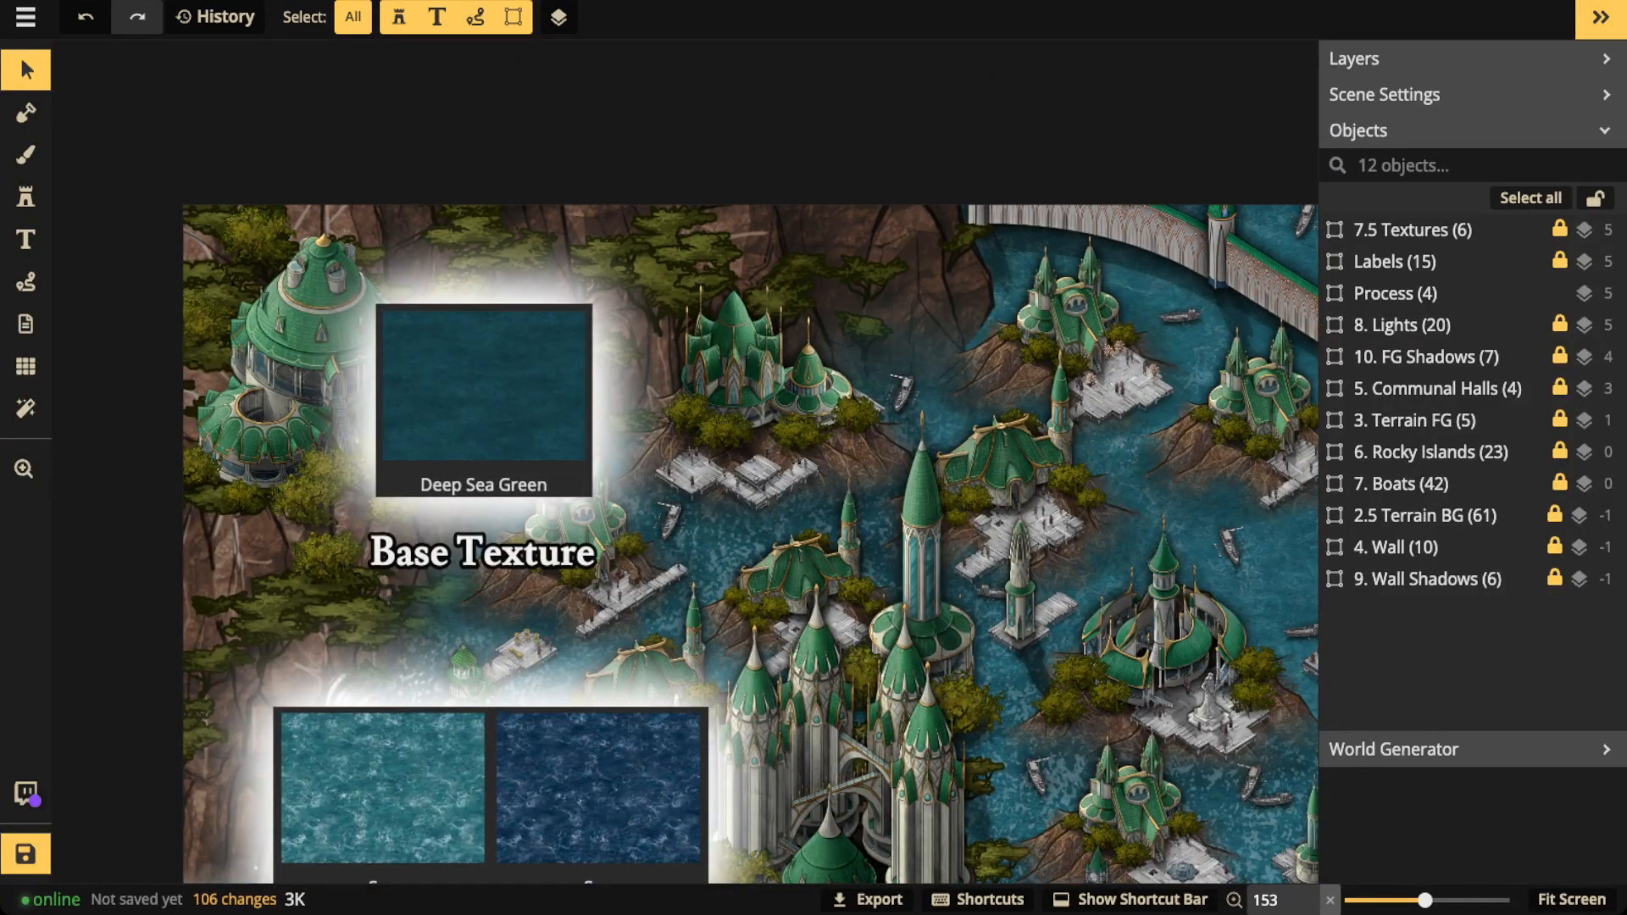
pyautogui.scroll(-1, 531, 421)
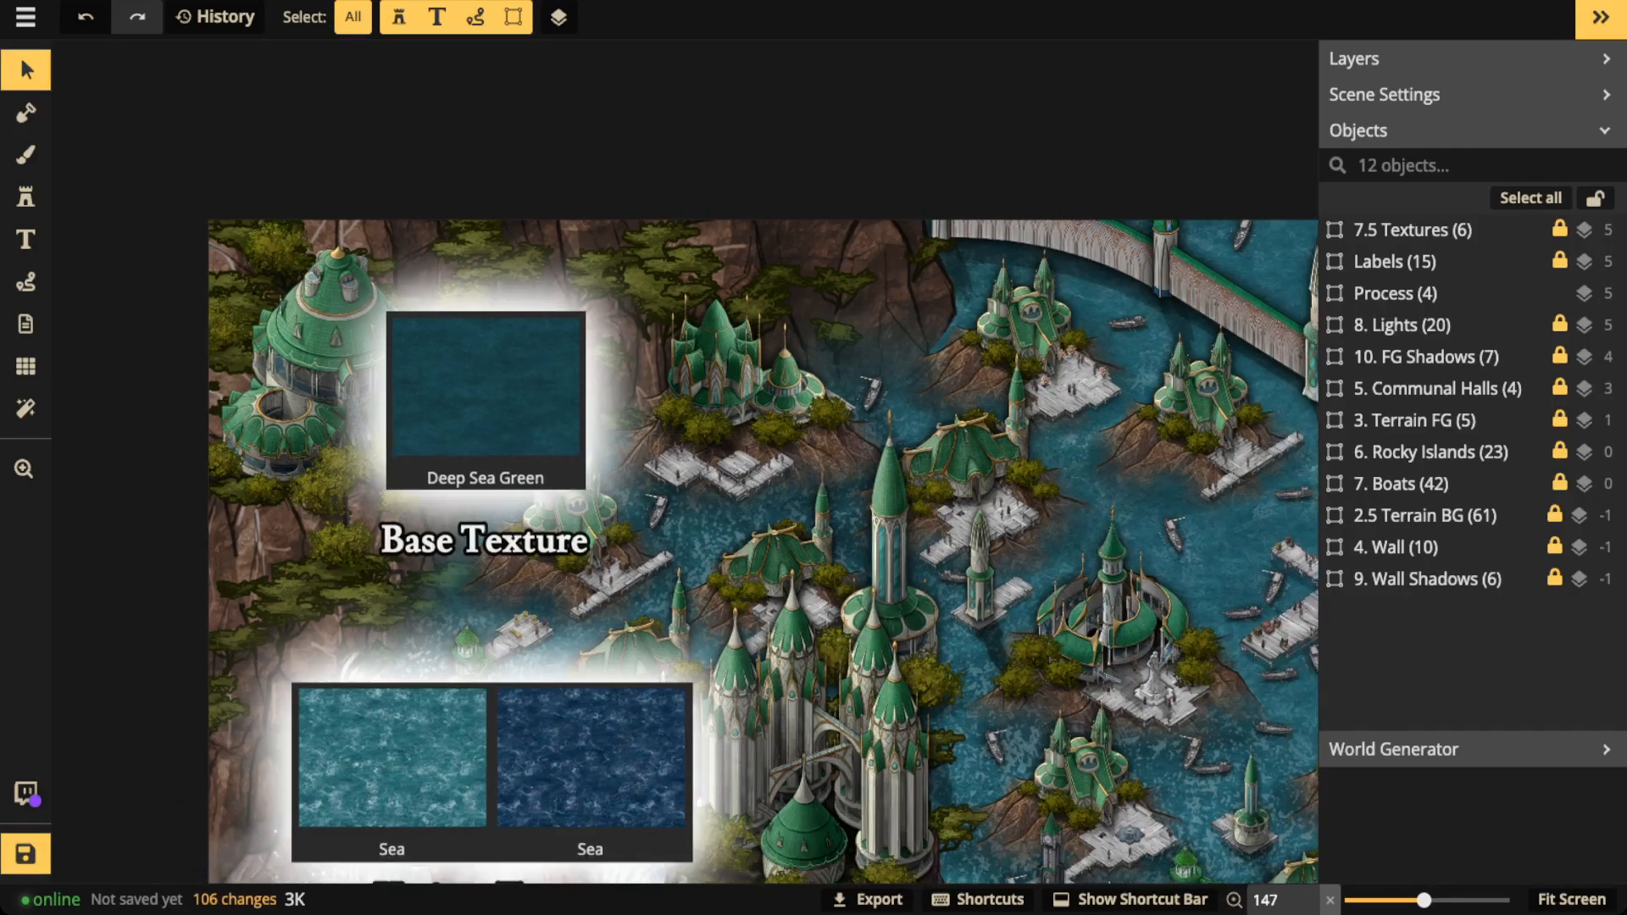
pyautogui.scroll(-3, 509, 398)
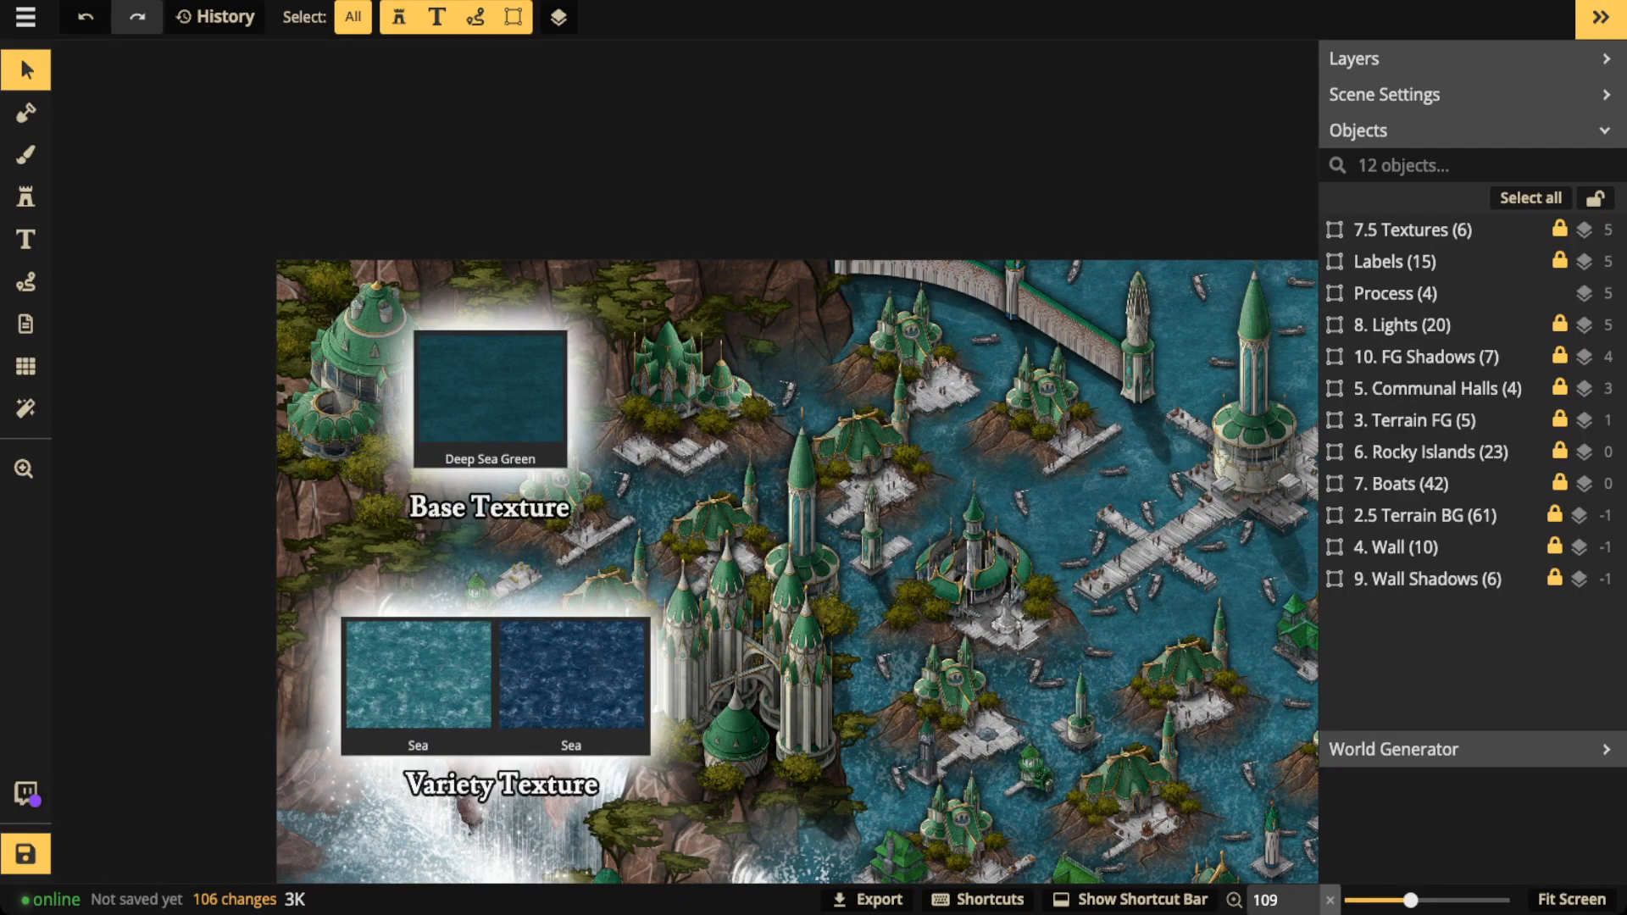
pyautogui.scroll(-1, 529, 397)
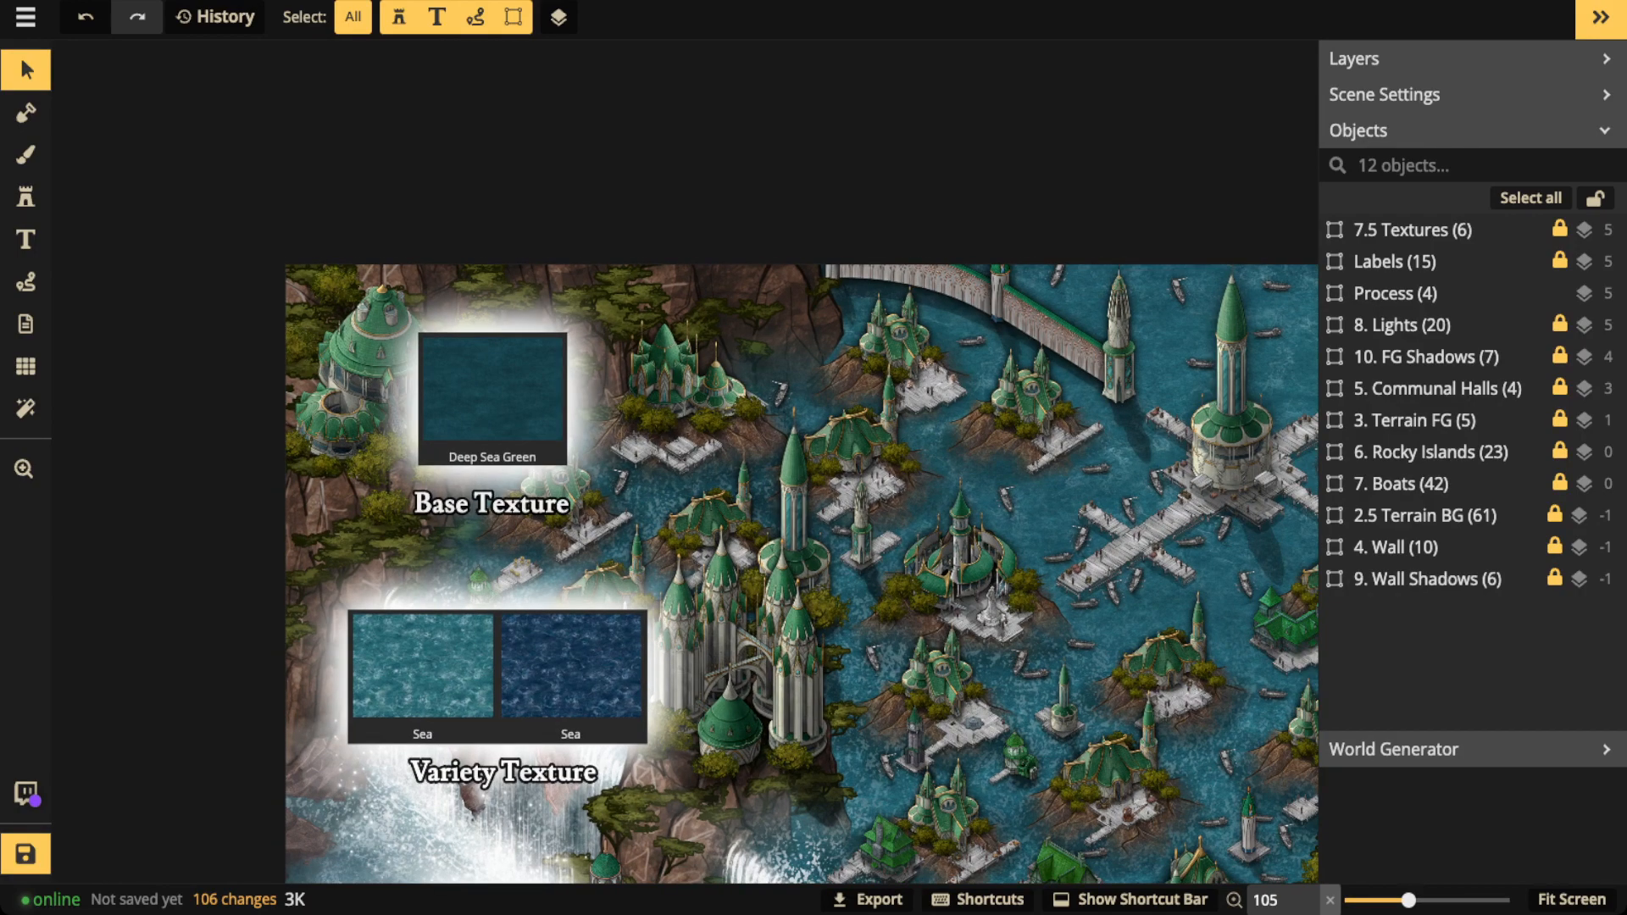
pyautogui.moveTo(529, 396); pyautogui.dragTo(496, 245)
pyautogui.scroll(2, 542, 519)
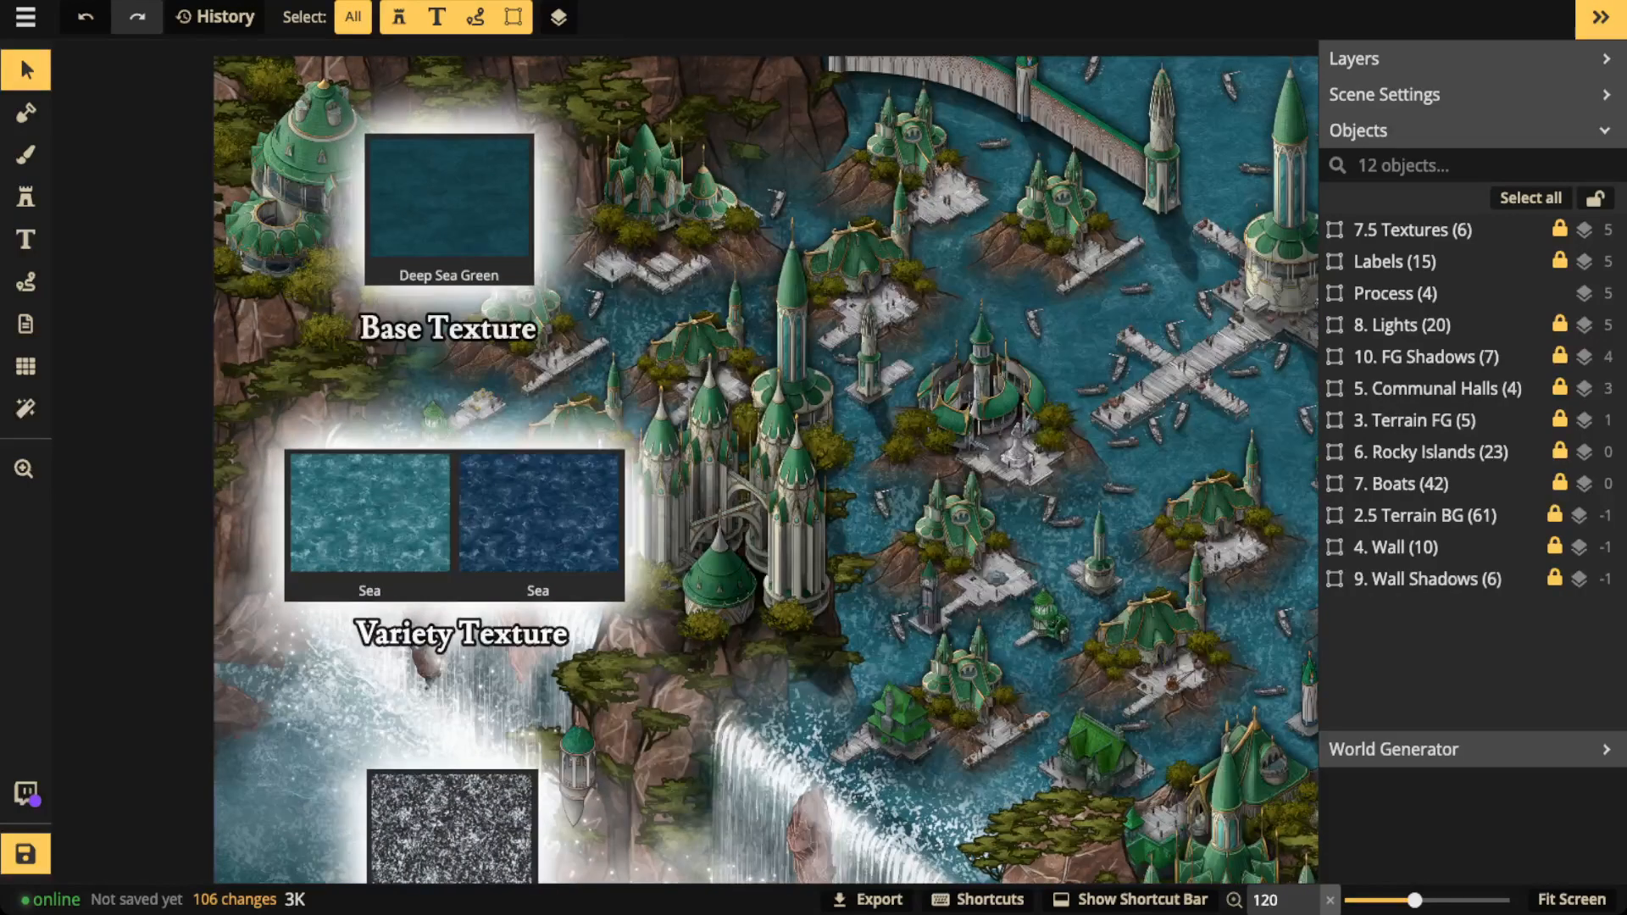
pyautogui.scroll(-3, 543, 519)
pyautogui.moveTo(543, 519); pyautogui.dragTo(468, 414)
pyautogui.scroll(2, 440, 428)
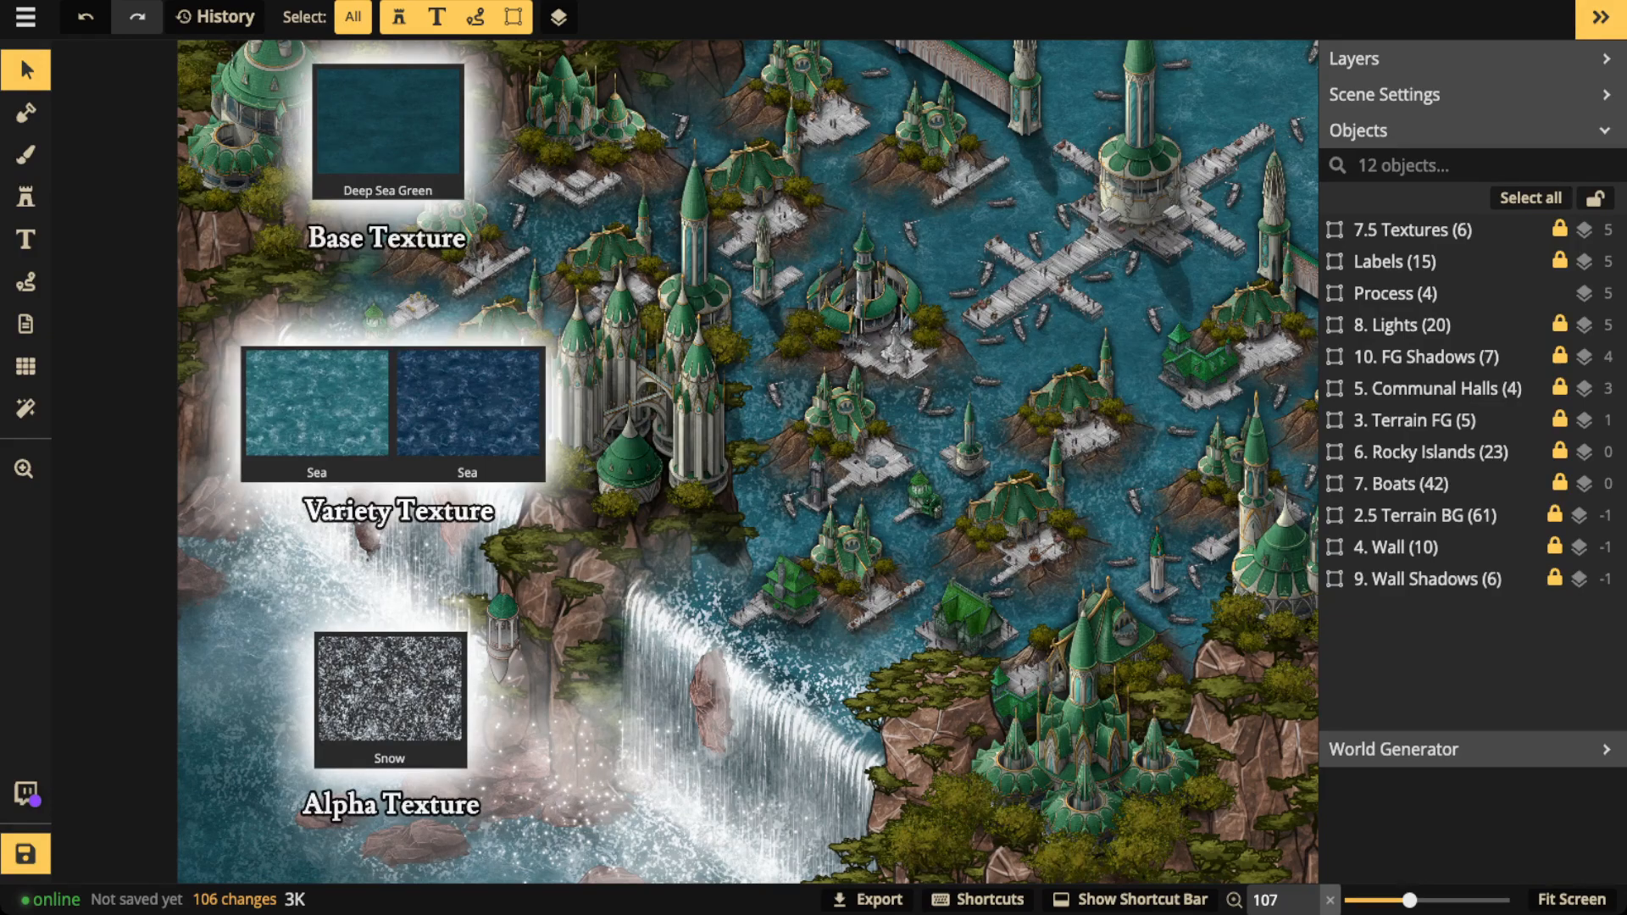
pyautogui.scroll(2, 766, 379)
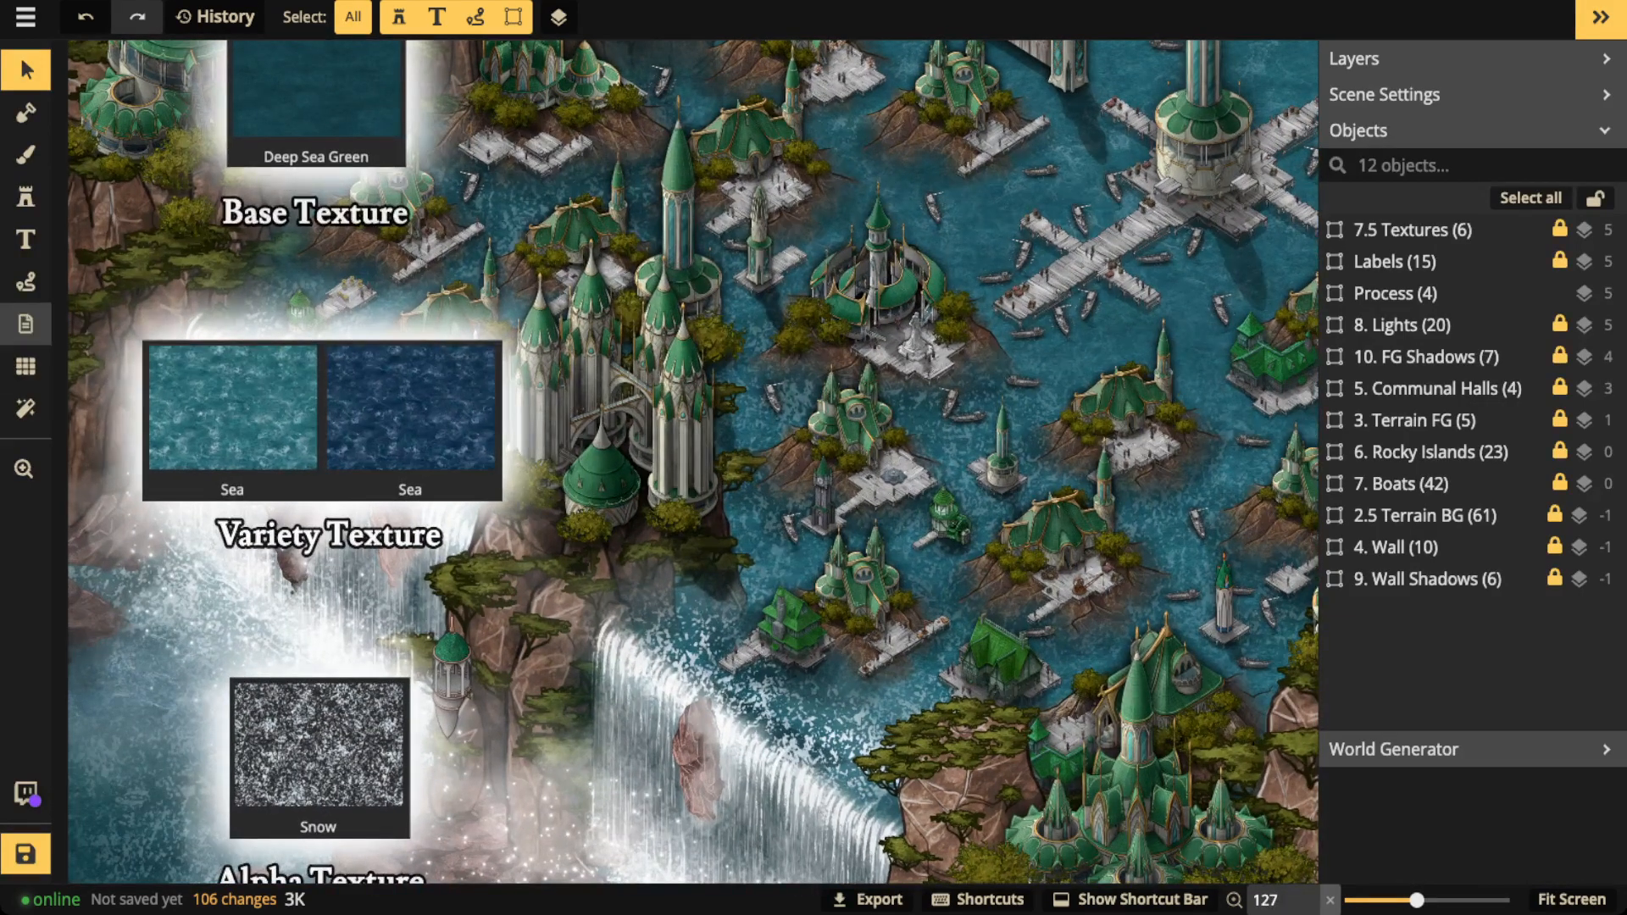
# Draw a yellow free-draw path arrow from the dark blue Sea sample to the water among the rocky islands, and delete it.
pyautogui.click(25, 282)
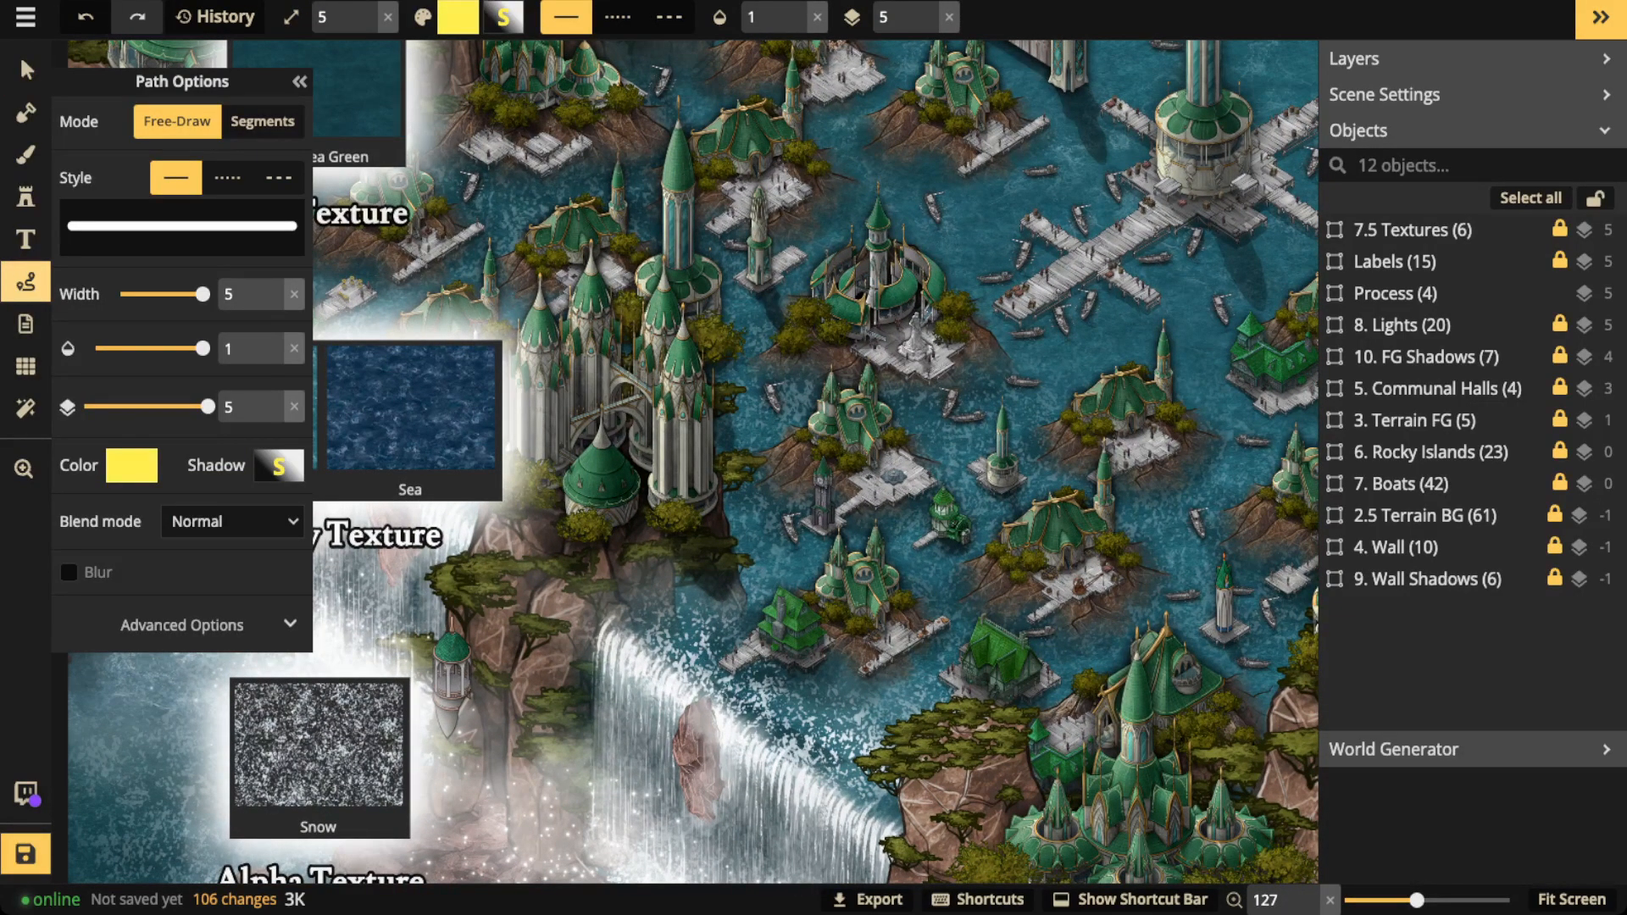
pyautogui.moveTo(407, 413)
pyautogui.mouseDown()
pyautogui.moveTo(689, 469)
pyautogui.moveTo(756, 442)
pyautogui.moveTo(807, 383)
pyautogui.mouseUp()
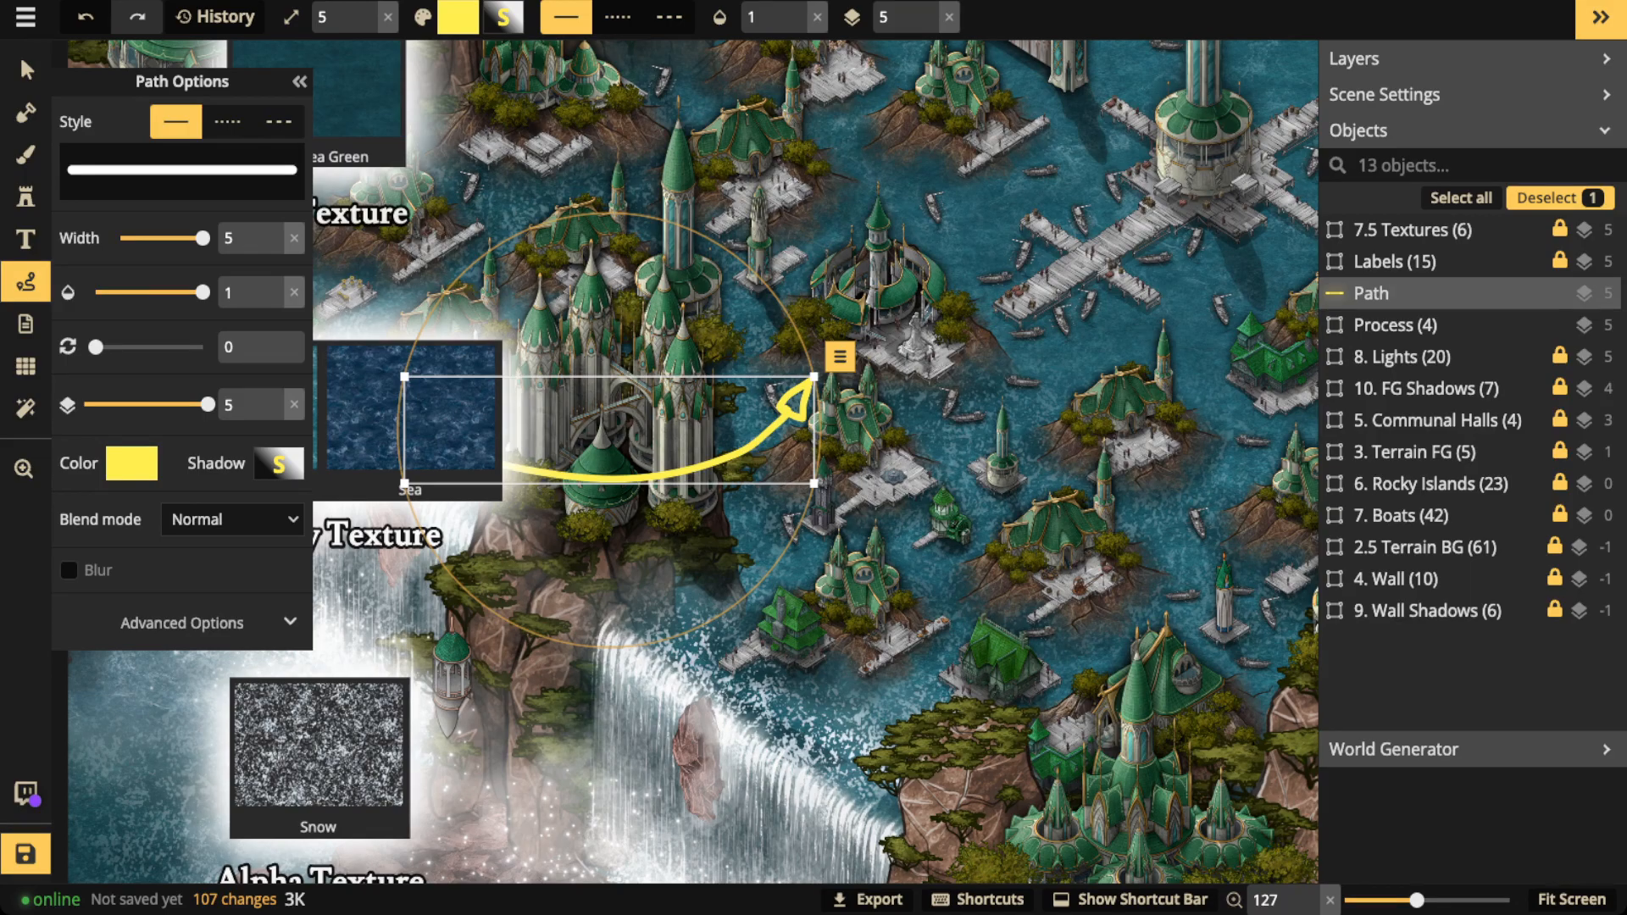
pyautogui.press('Delete')
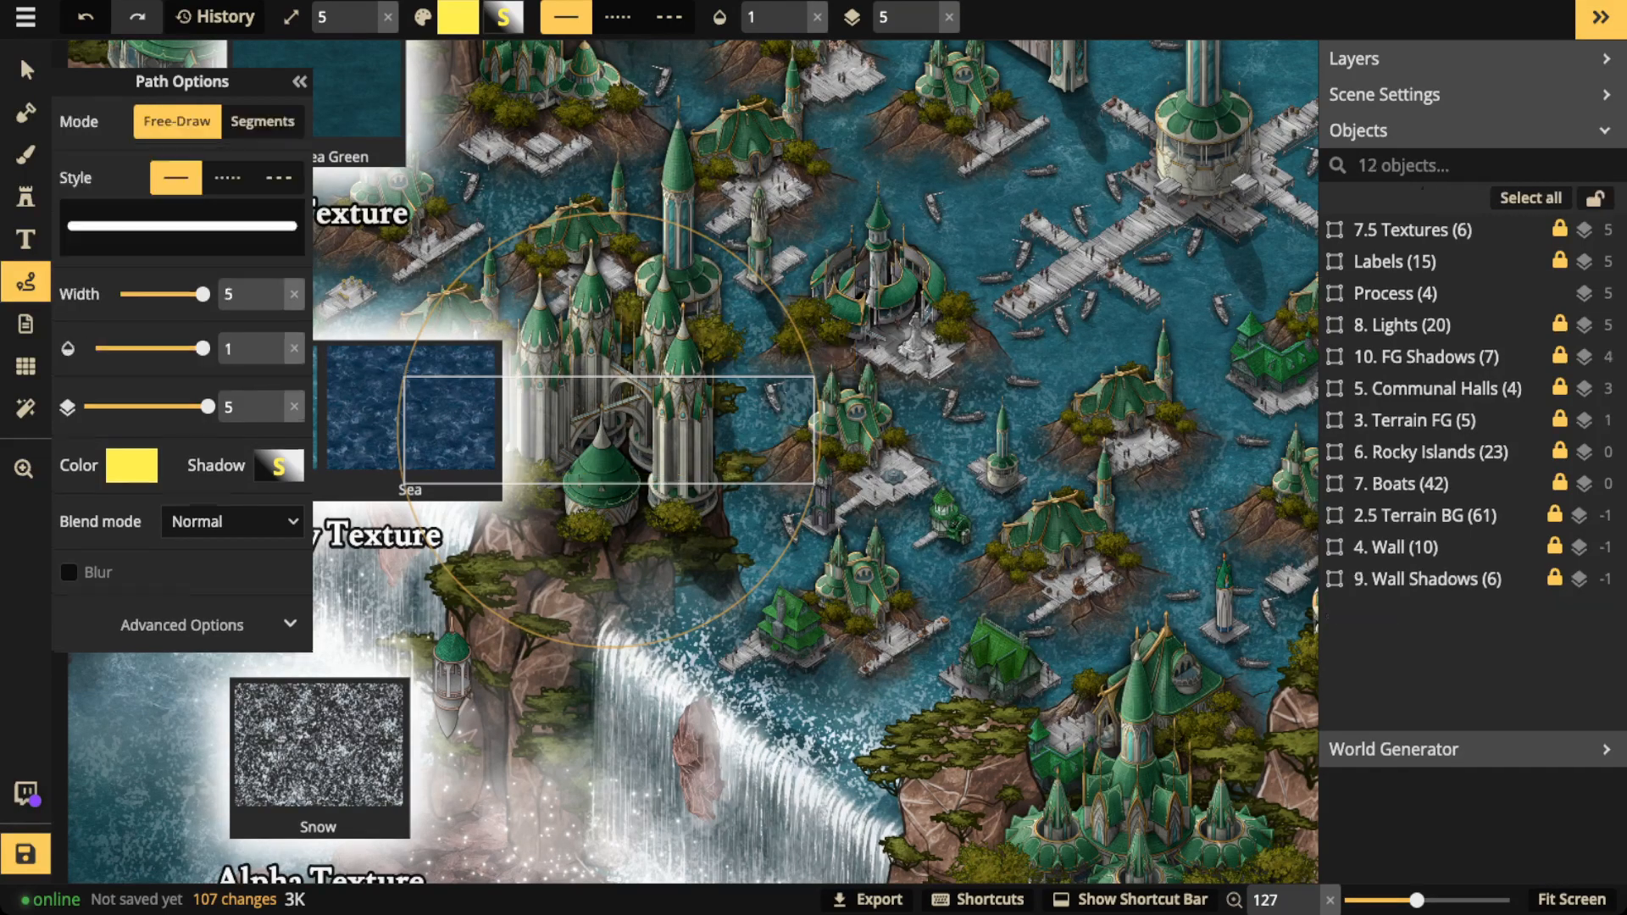
# Draw a yellow arrow from the dark blue Sea sample down to the water below the waterfalls, and delete it.
pyautogui.scroll(-3, 685, 462)
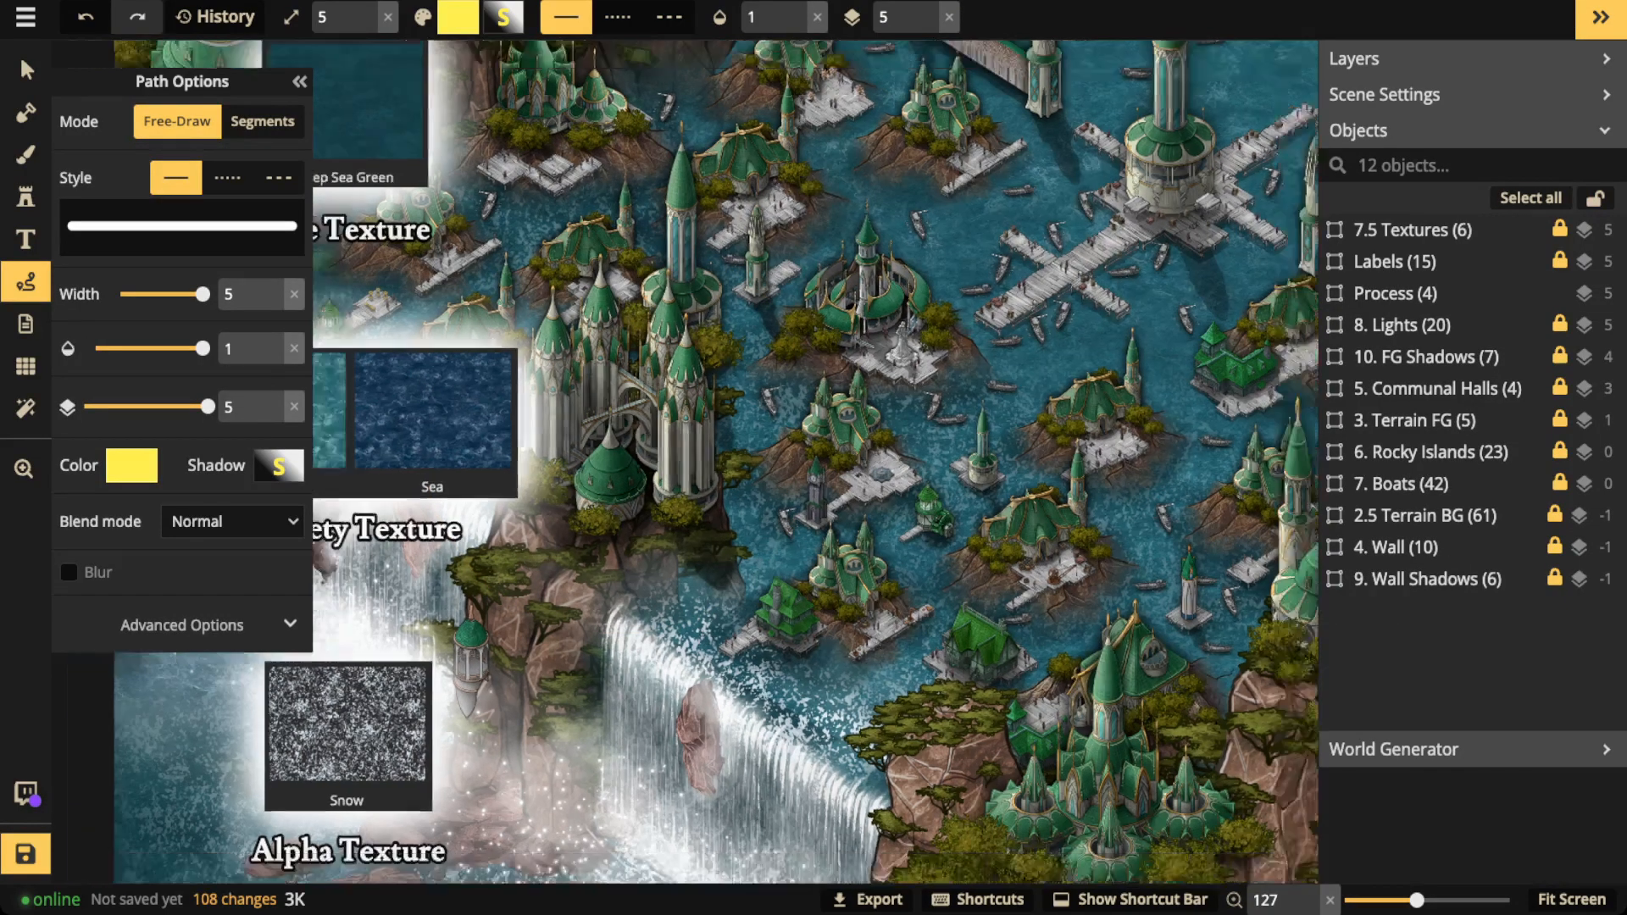
pyautogui.moveTo(684, 462); pyautogui.dragTo(948, 340)
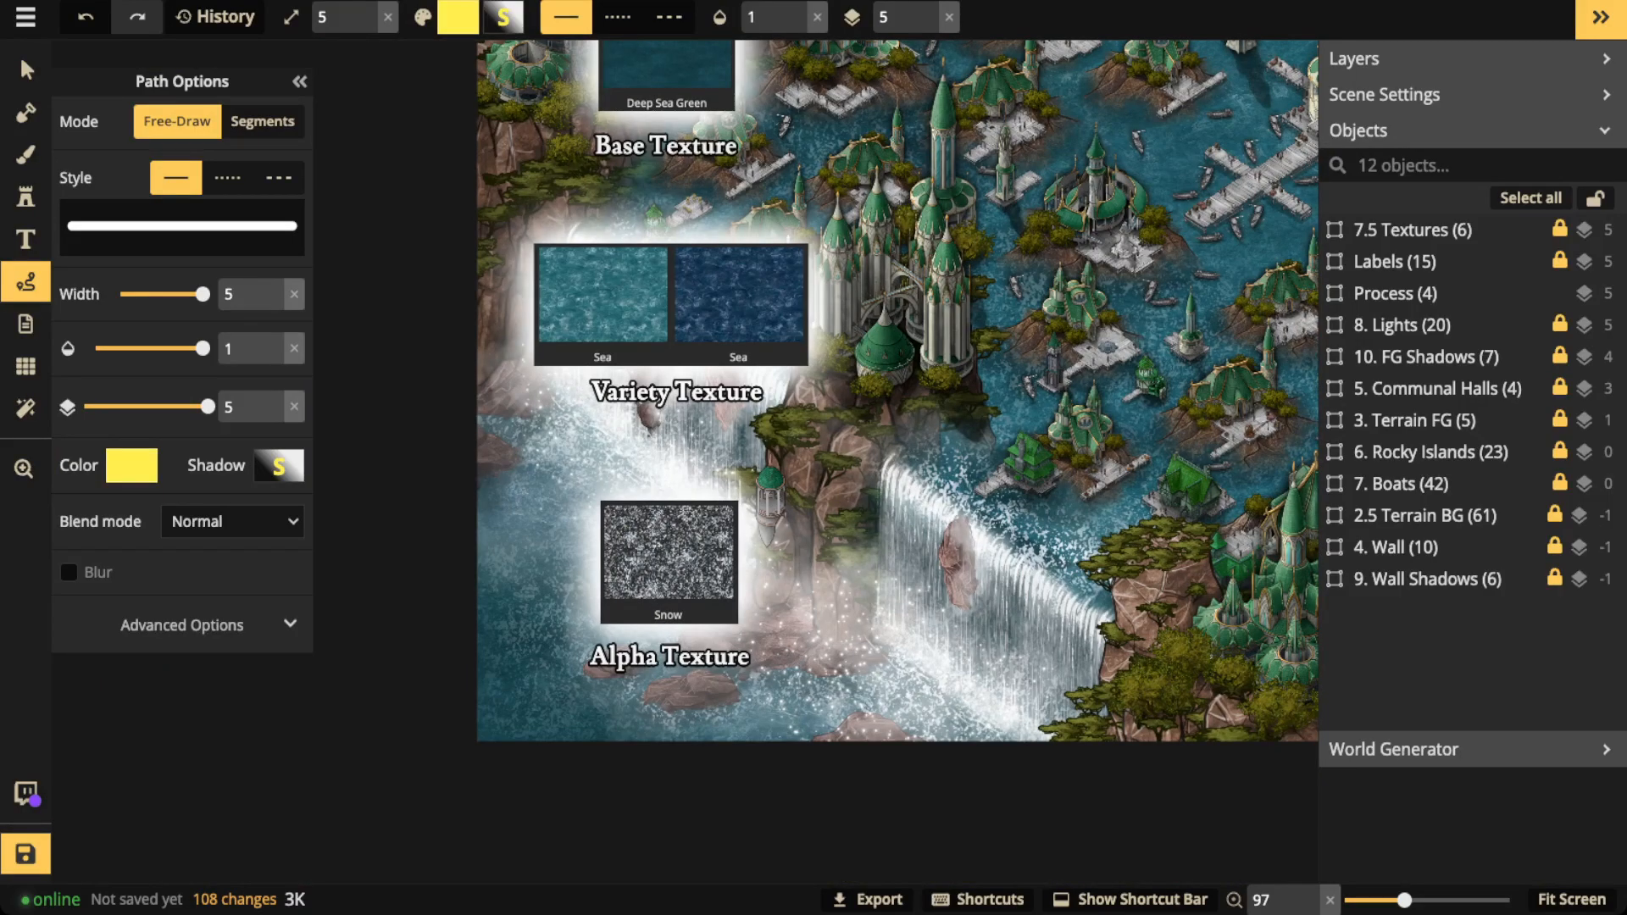
pyautogui.moveTo(761, 318)
pyautogui.mouseDown()
pyautogui.moveTo(682, 519)
pyautogui.moveTo(527, 659)
pyautogui.mouseUp()
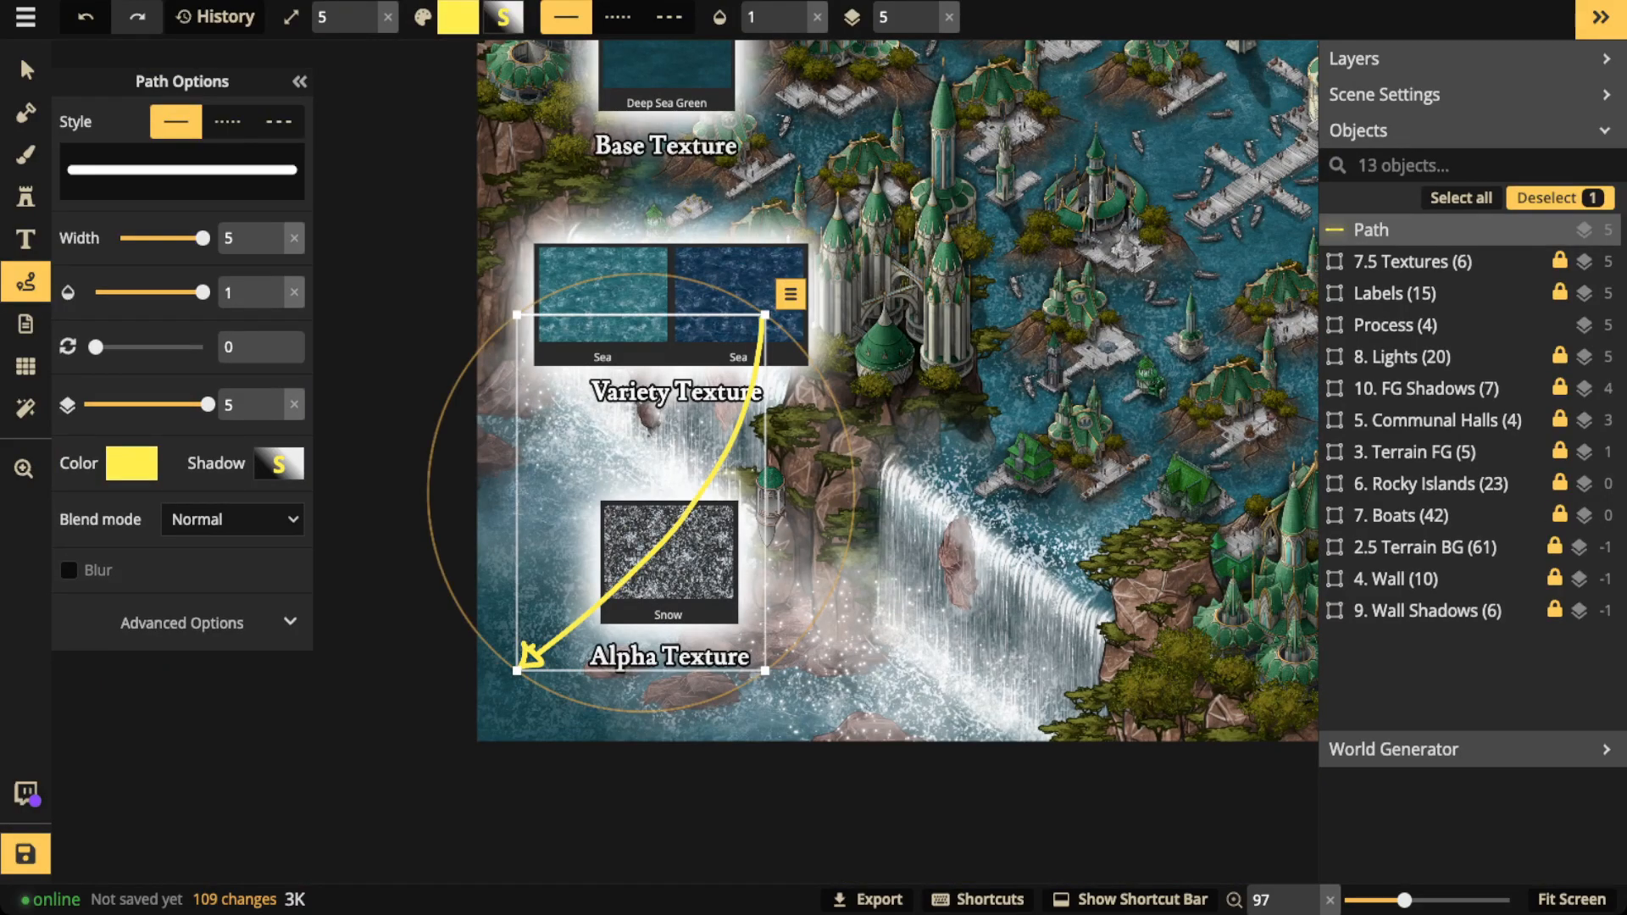
pyautogui.press('Delete')
# Outline the lower water twice and the island harbour once with yellow free-draw paths, deleting each outline after showing it.
pyautogui.moveTo(603, 418)
pyautogui.mouseDown()
pyautogui.moveTo(737, 532)
pyautogui.moveTo(1047, 720)
pyautogui.moveTo(678, 739)
pyautogui.moveTo(507, 637)
pyautogui.moveTo(593, 421)
pyautogui.mouseUp()
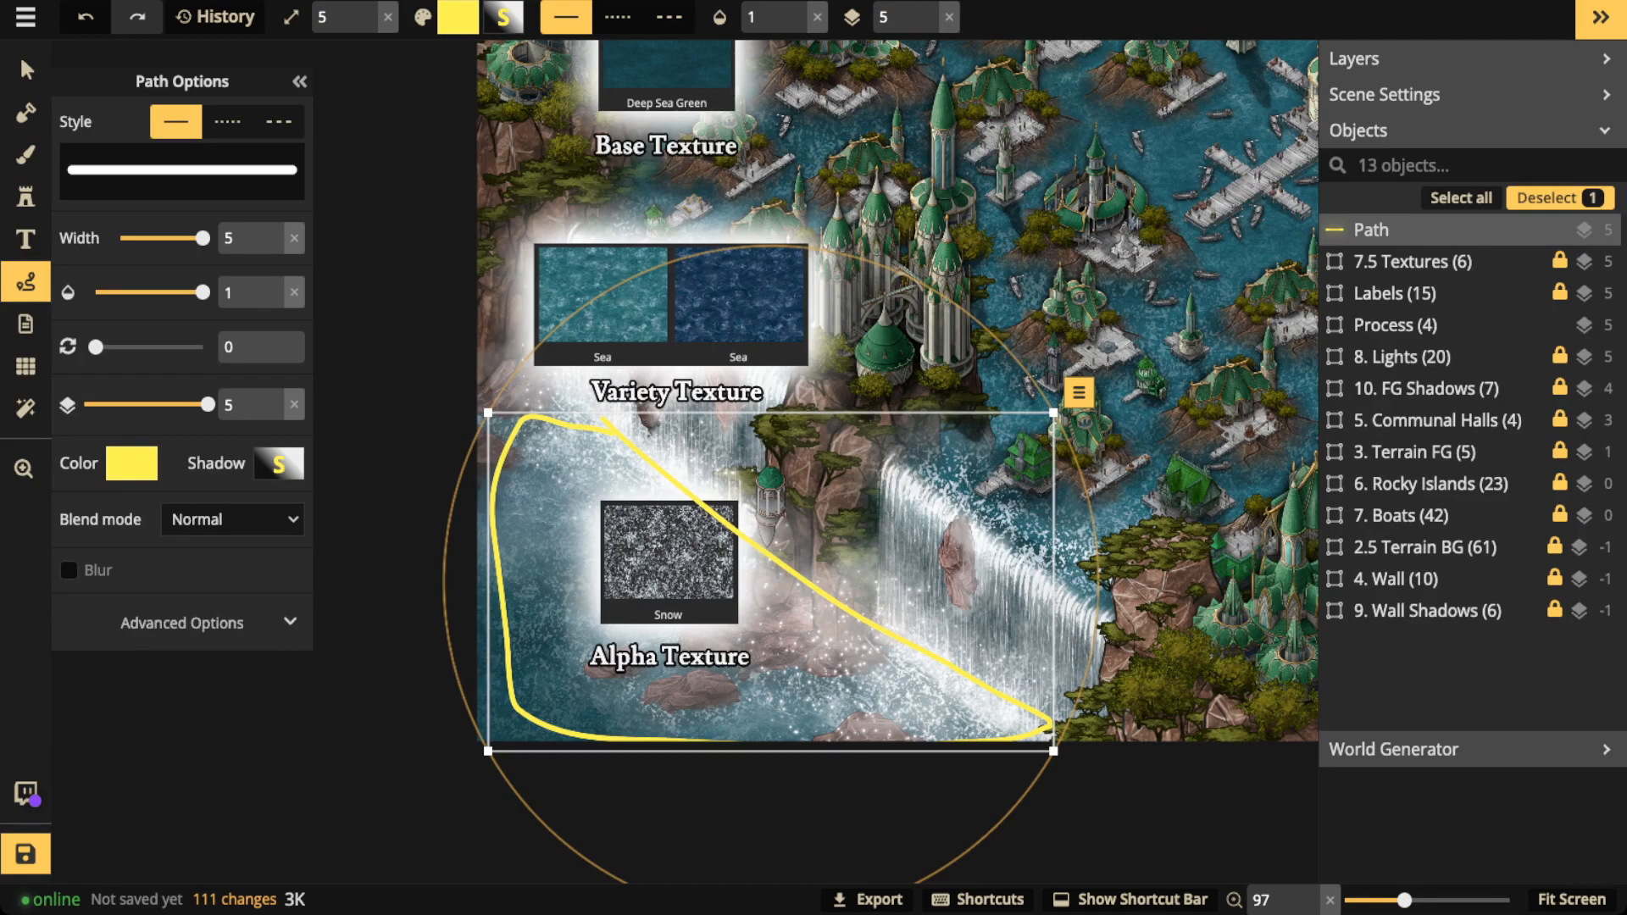
pyautogui.press('Delete')
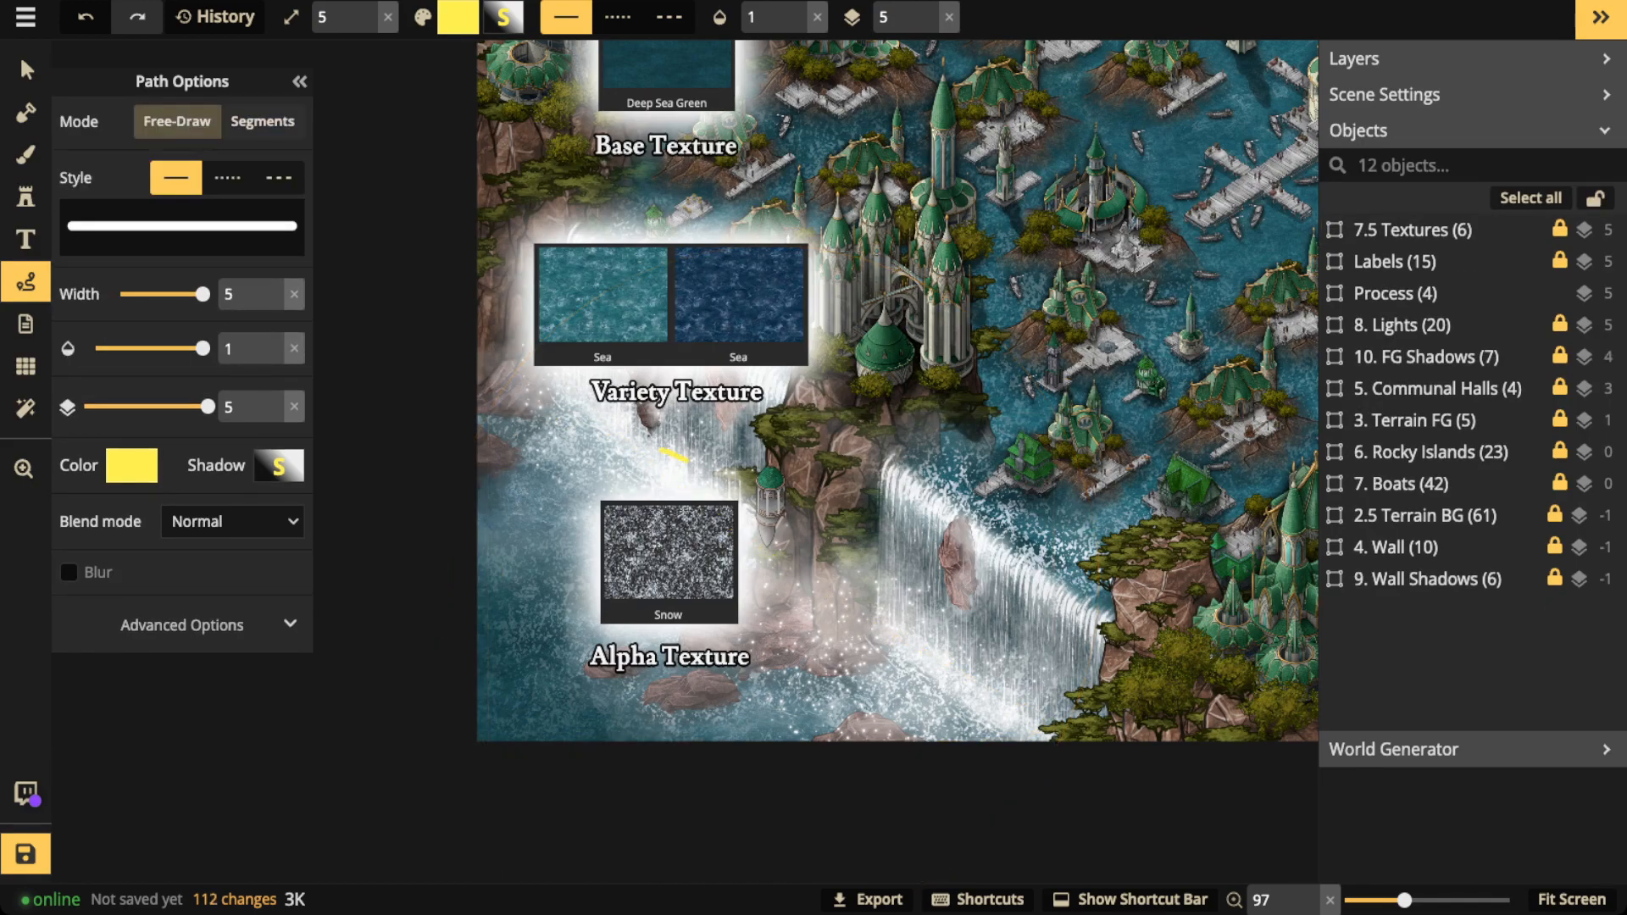
pyautogui.moveTo(660, 450)
pyautogui.mouseDown()
pyautogui.moveTo(593, 716)
pyautogui.moveTo(781, 509)
pyautogui.moveTo(687, 464)
pyautogui.mouseUp()
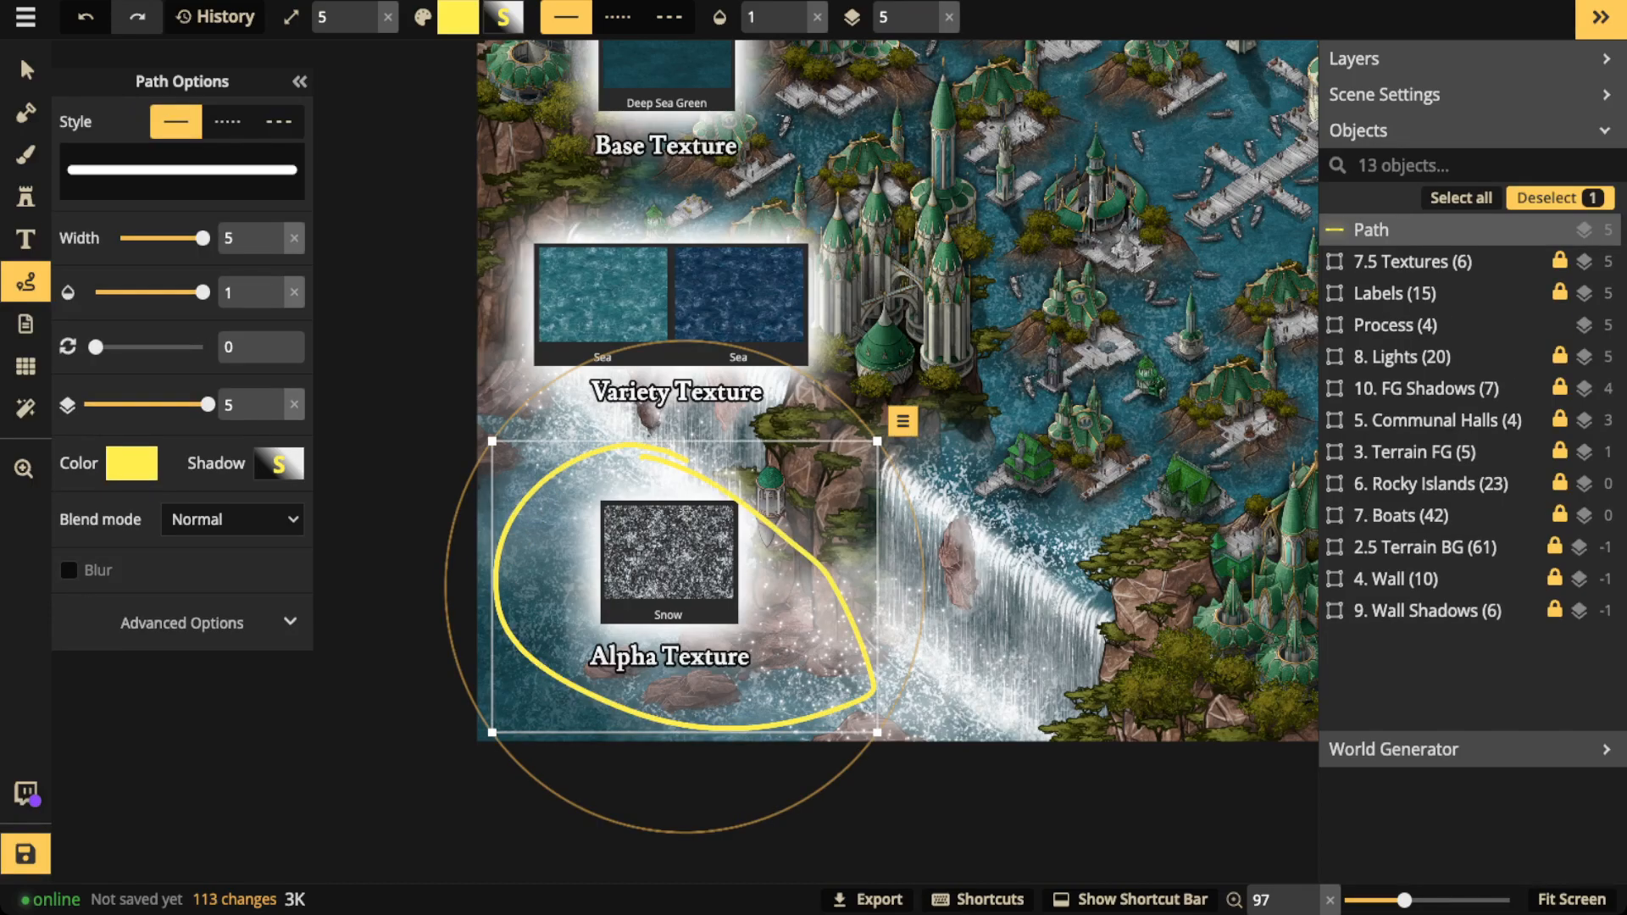
pyautogui.press('Delete')
pyautogui.moveTo(958, 360)
pyautogui.mouseDown()
pyautogui.moveTo(1271, 339)
pyautogui.moveTo(1094, 93)
pyautogui.moveTo(950, 352)
pyautogui.mouseUp()
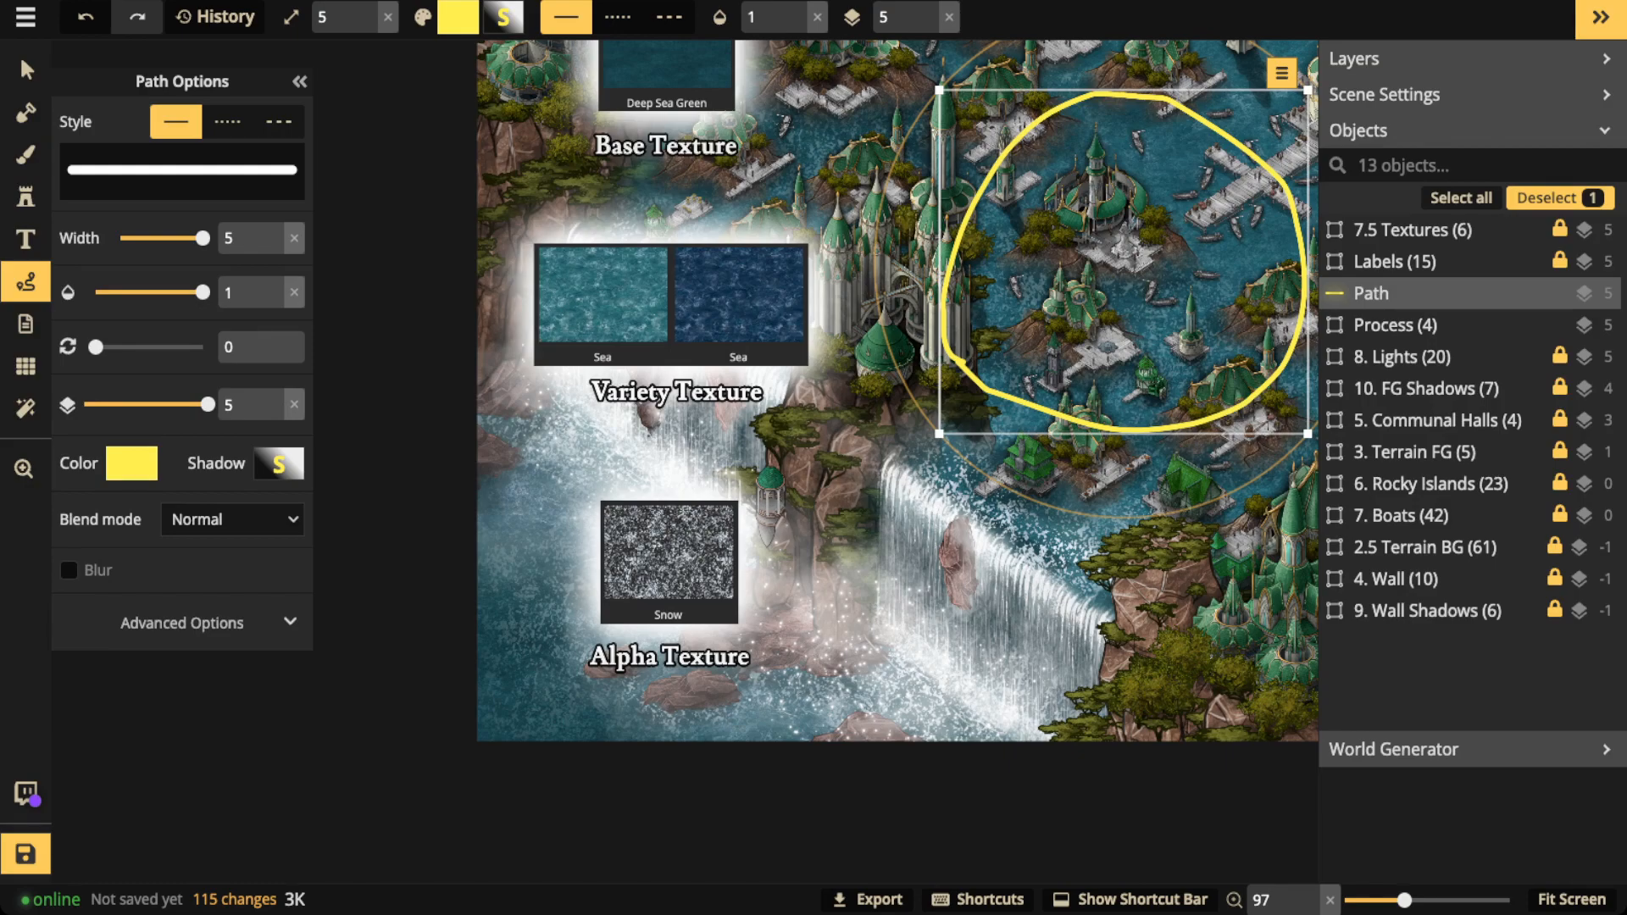
pyautogui.press('Delete')
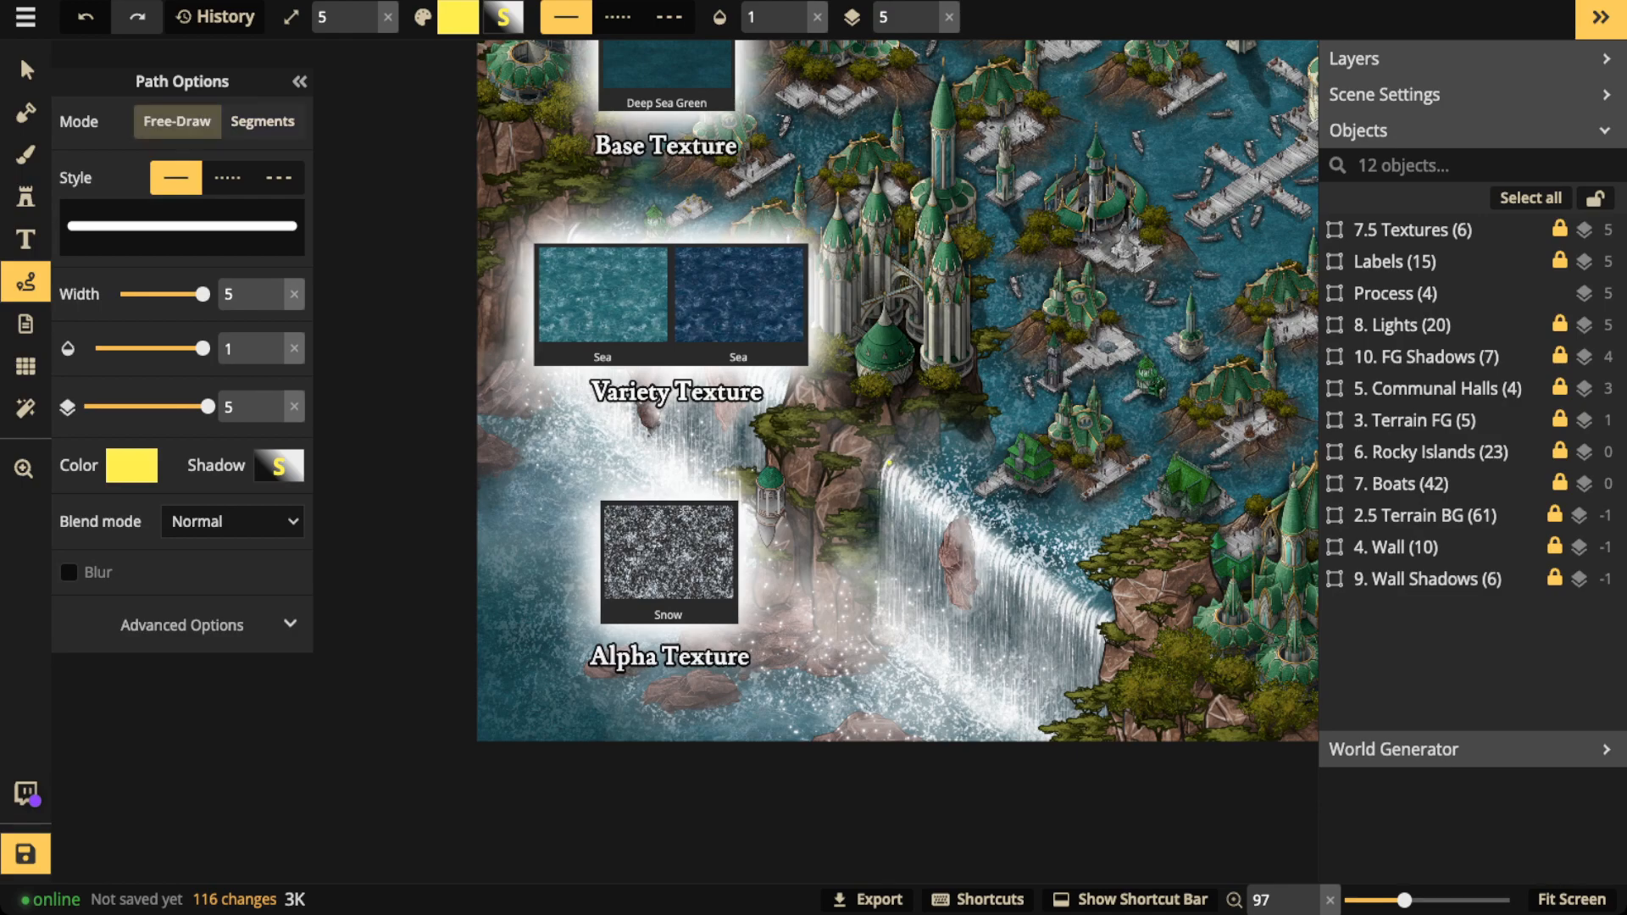
# Outline the waterfall nearest the forested cliffs with a yellow path, delete it, and draw a loop around the foam at its base.
pyautogui.moveTo(887, 463)
pyautogui.mouseDown()
pyautogui.moveTo(877, 600)
pyautogui.moveTo(928, 659)
pyautogui.moveTo(1030, 727)
pyautogui.moveTo(1087, 697)
pyautogui.moveTo(1103, 604)
pyautogui.moveTo(890, 458)
pyautogui.mouseUp()
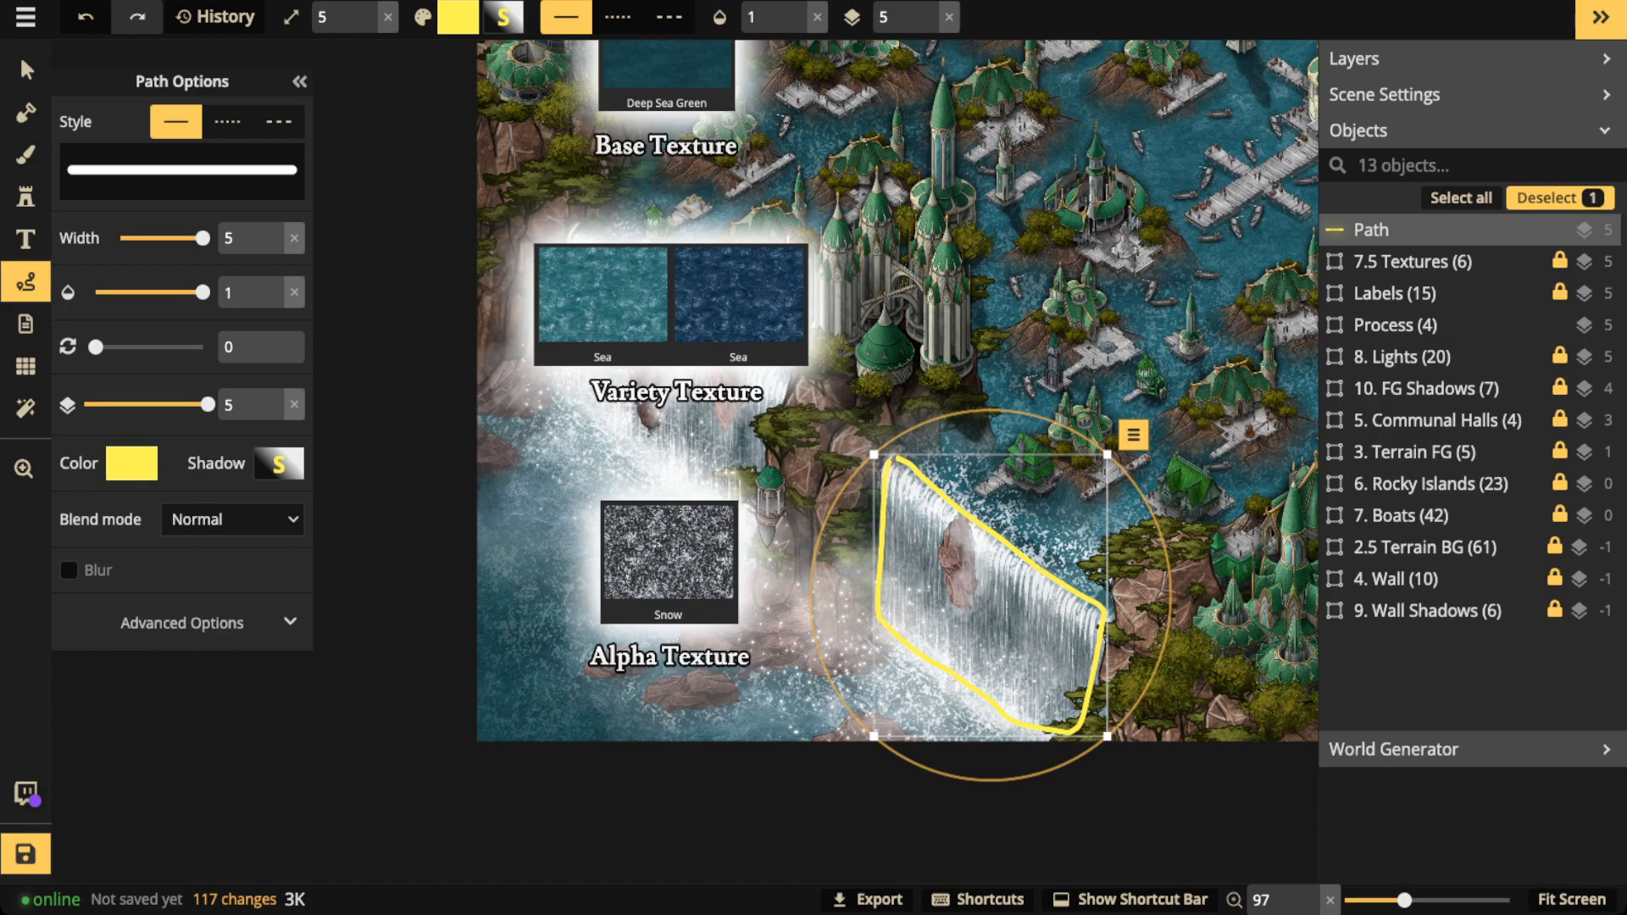
pyautogui.press('Delete')
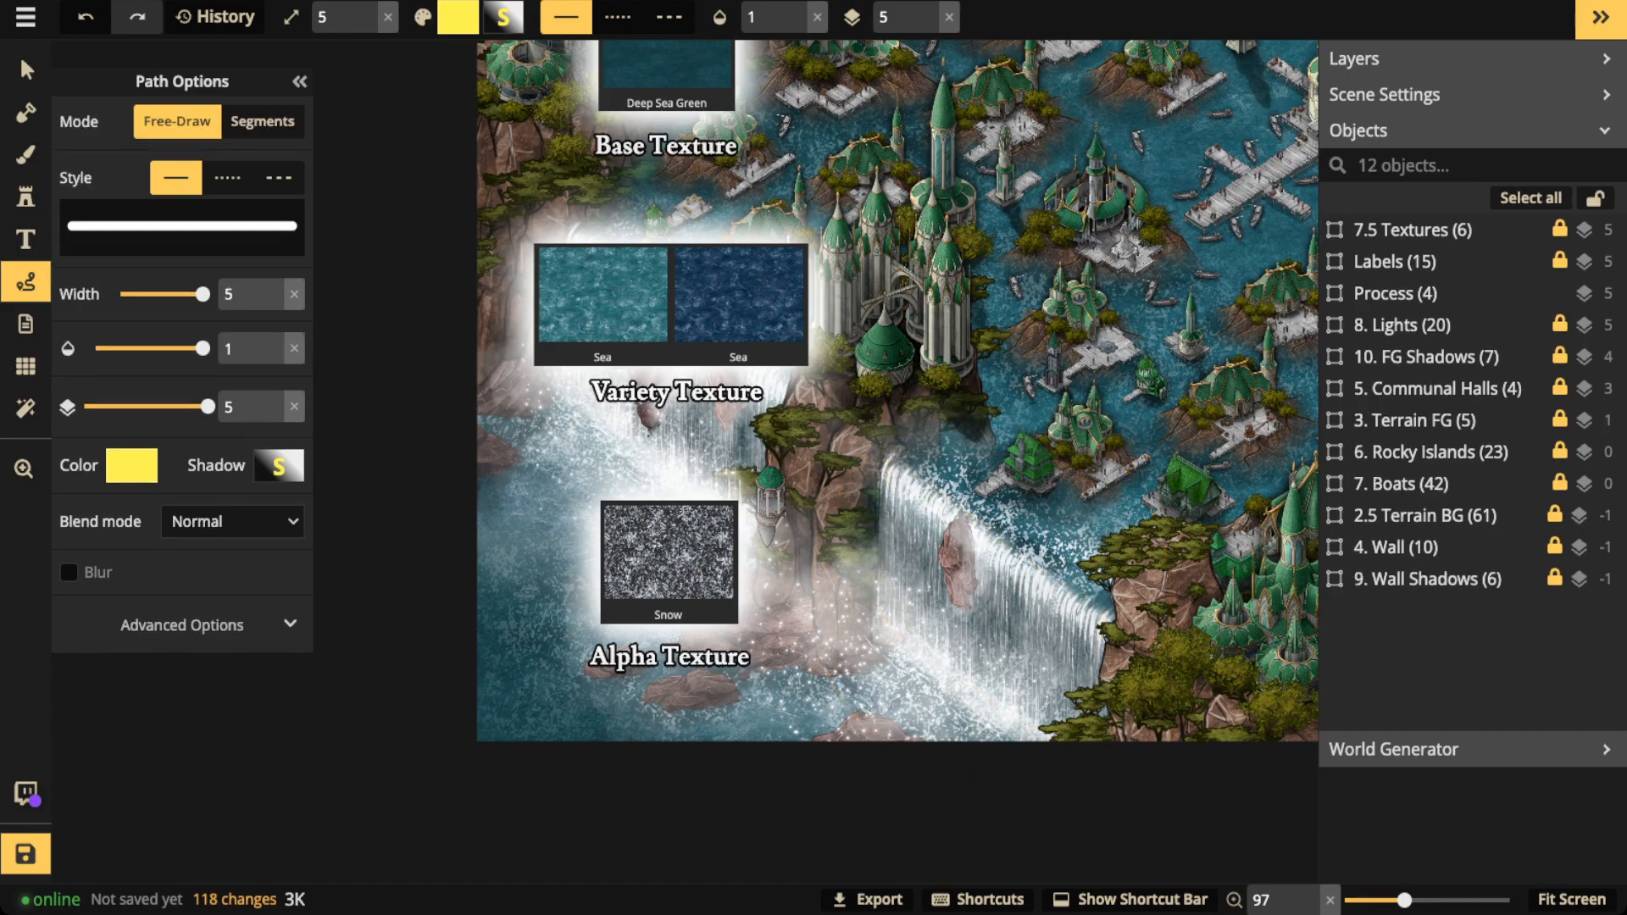
pyautogui.moveTo(878, 650)
pyautogui.mouseDown()
pyautogui.moveTo(889, 750)
pyautogui.moveTo(936, 633)
pyautogui.moveTo(879, 650)
pyautogui.mouseUp()
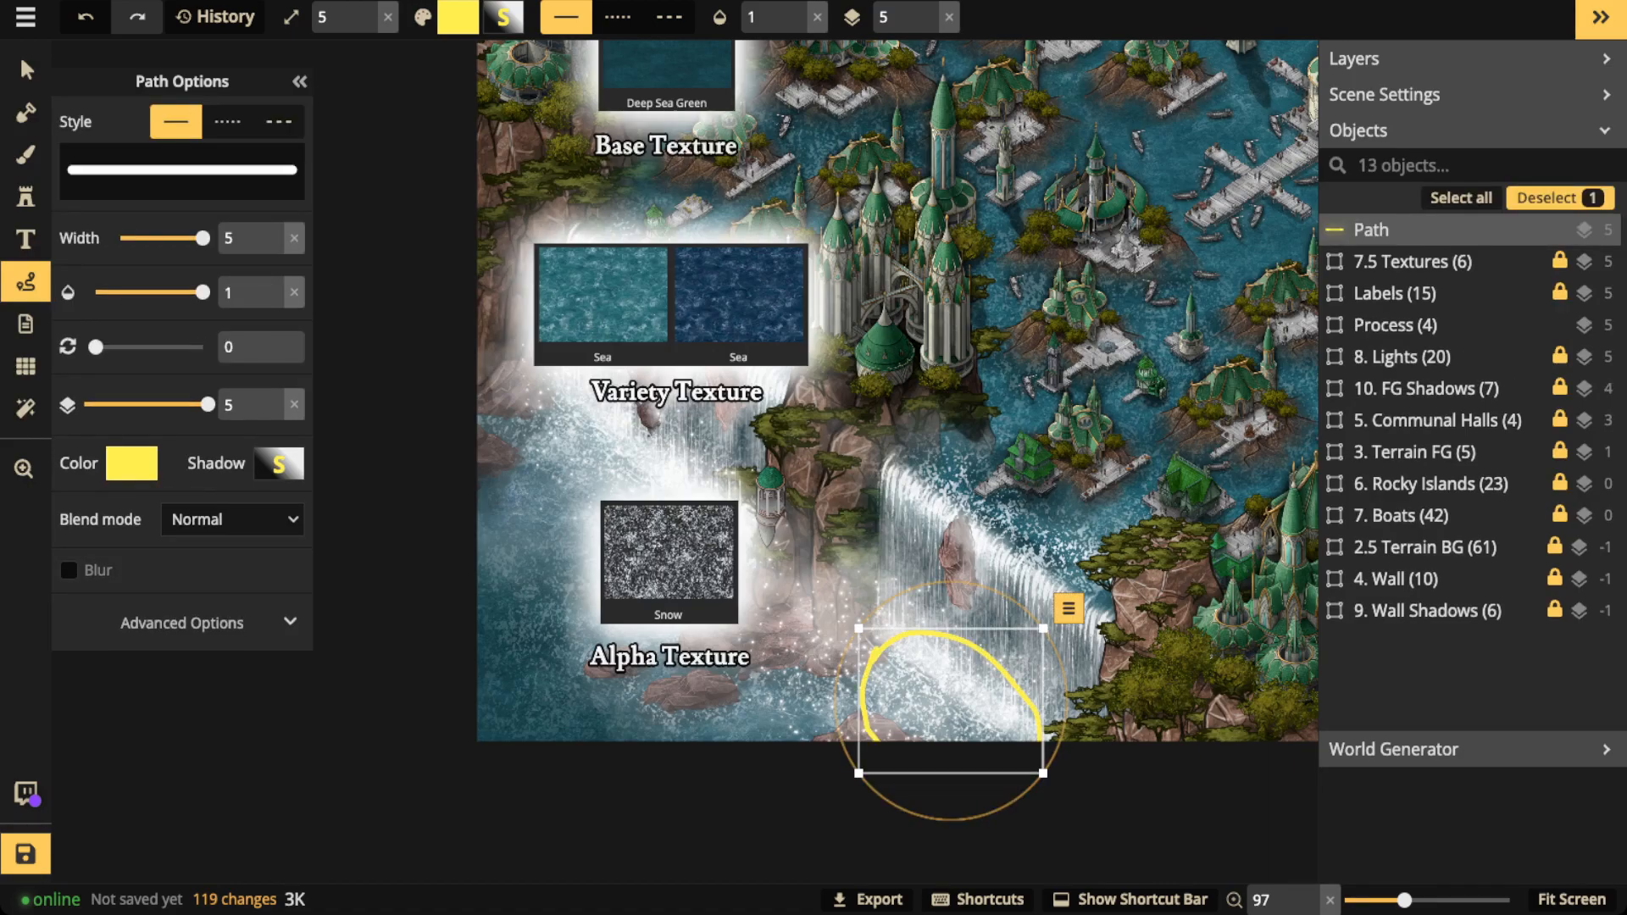
# Delete the foam outline, draw a yellow loop around the water along the same waterfall's upper edge, and delete that loop.
pyautogui.press('Delete')
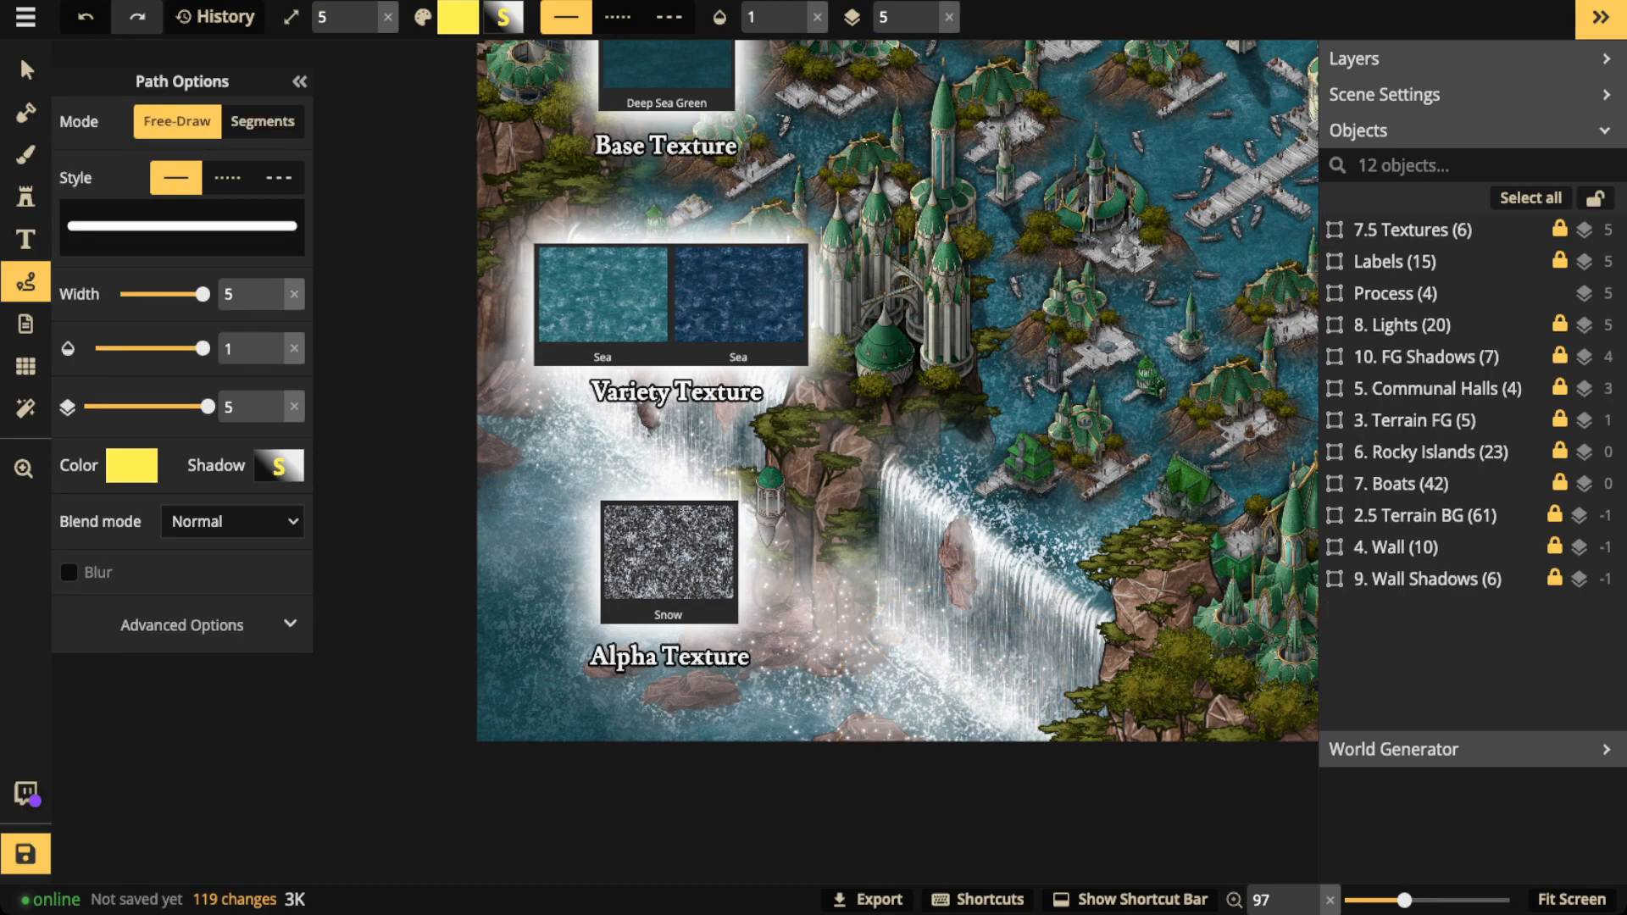
pyautogui.moveTo(978, 444)
pyautogui.mouseDown()
pyautogui.moveTo(911, 479)
pyautogui.moveTo(1098, 612)
pyautogui.moveTo(1088, 496)
pyautogui.moveTo(928, 434)
pyautogui.mouseUp()
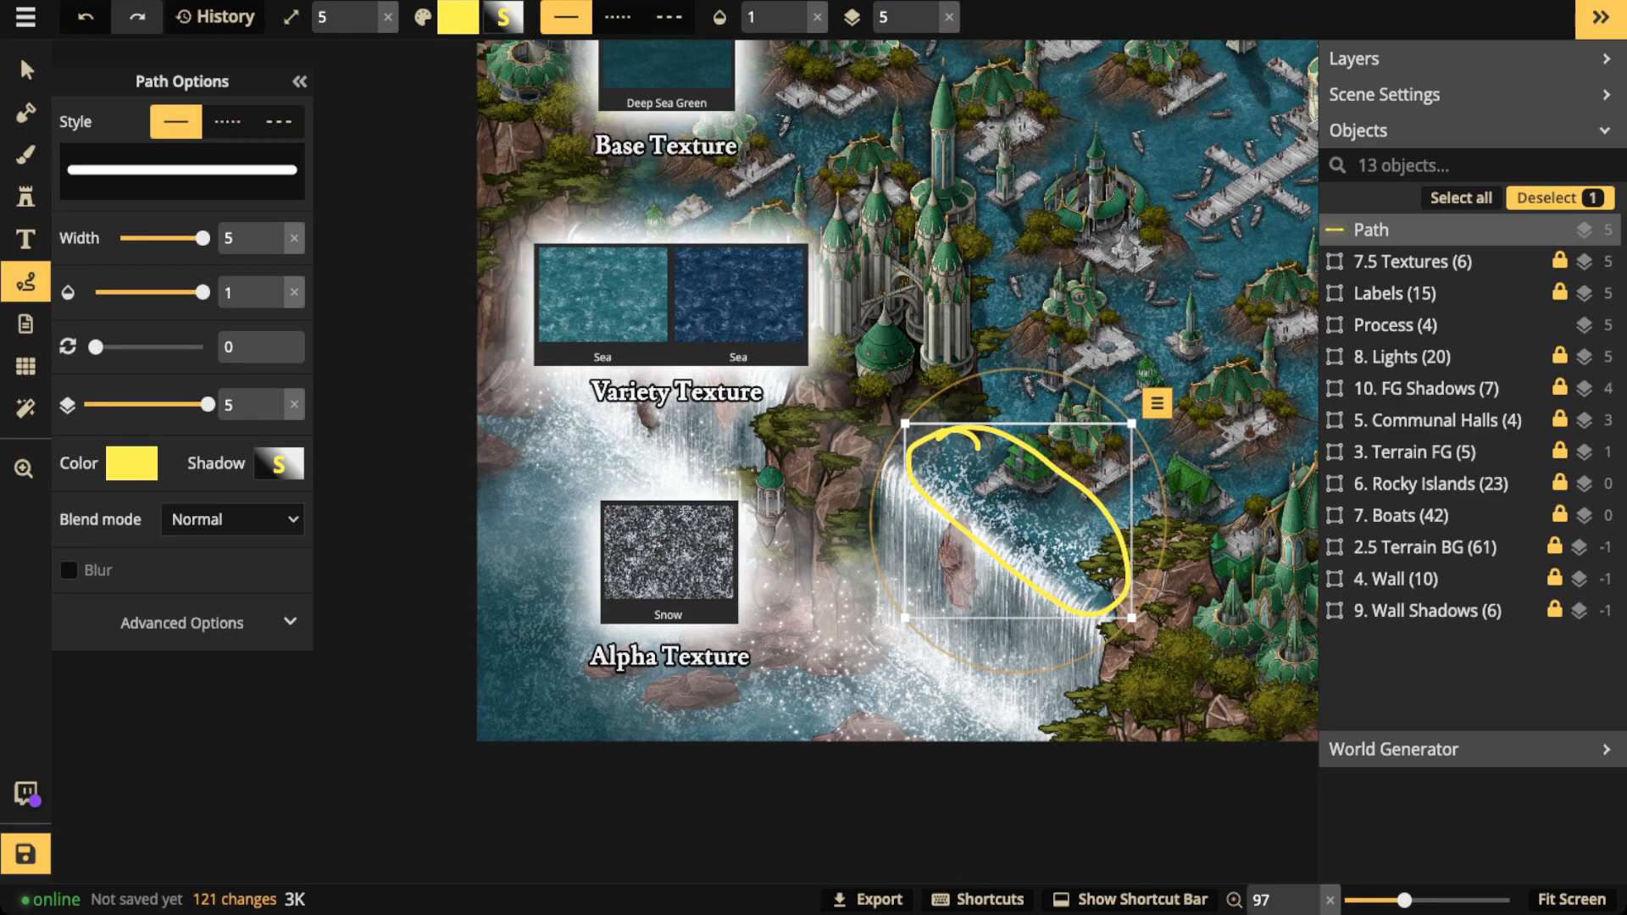
pyautogui.press('Delete')
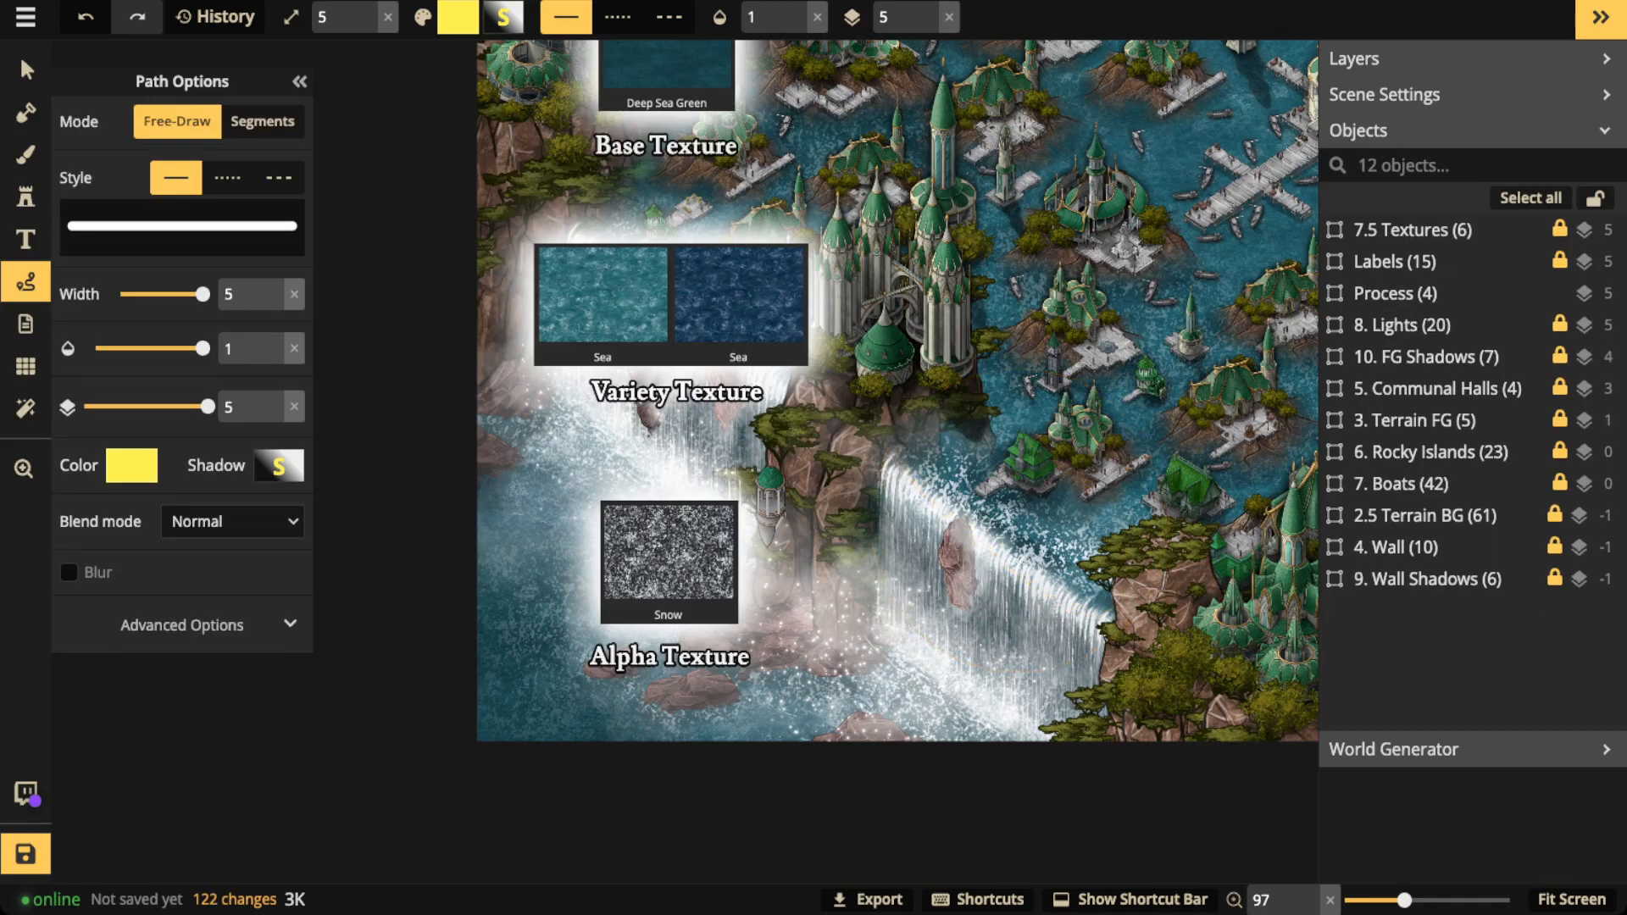
# Draw yellow free-draw arrows from the Deep Sea Green, dark Sea, light Sea and Snow samples to the castle, lighthouse, lower islands and waterfall beside the forested cliffs.
pyautogui.scroll(-1, 973, 475)
pyautogui.press('space')
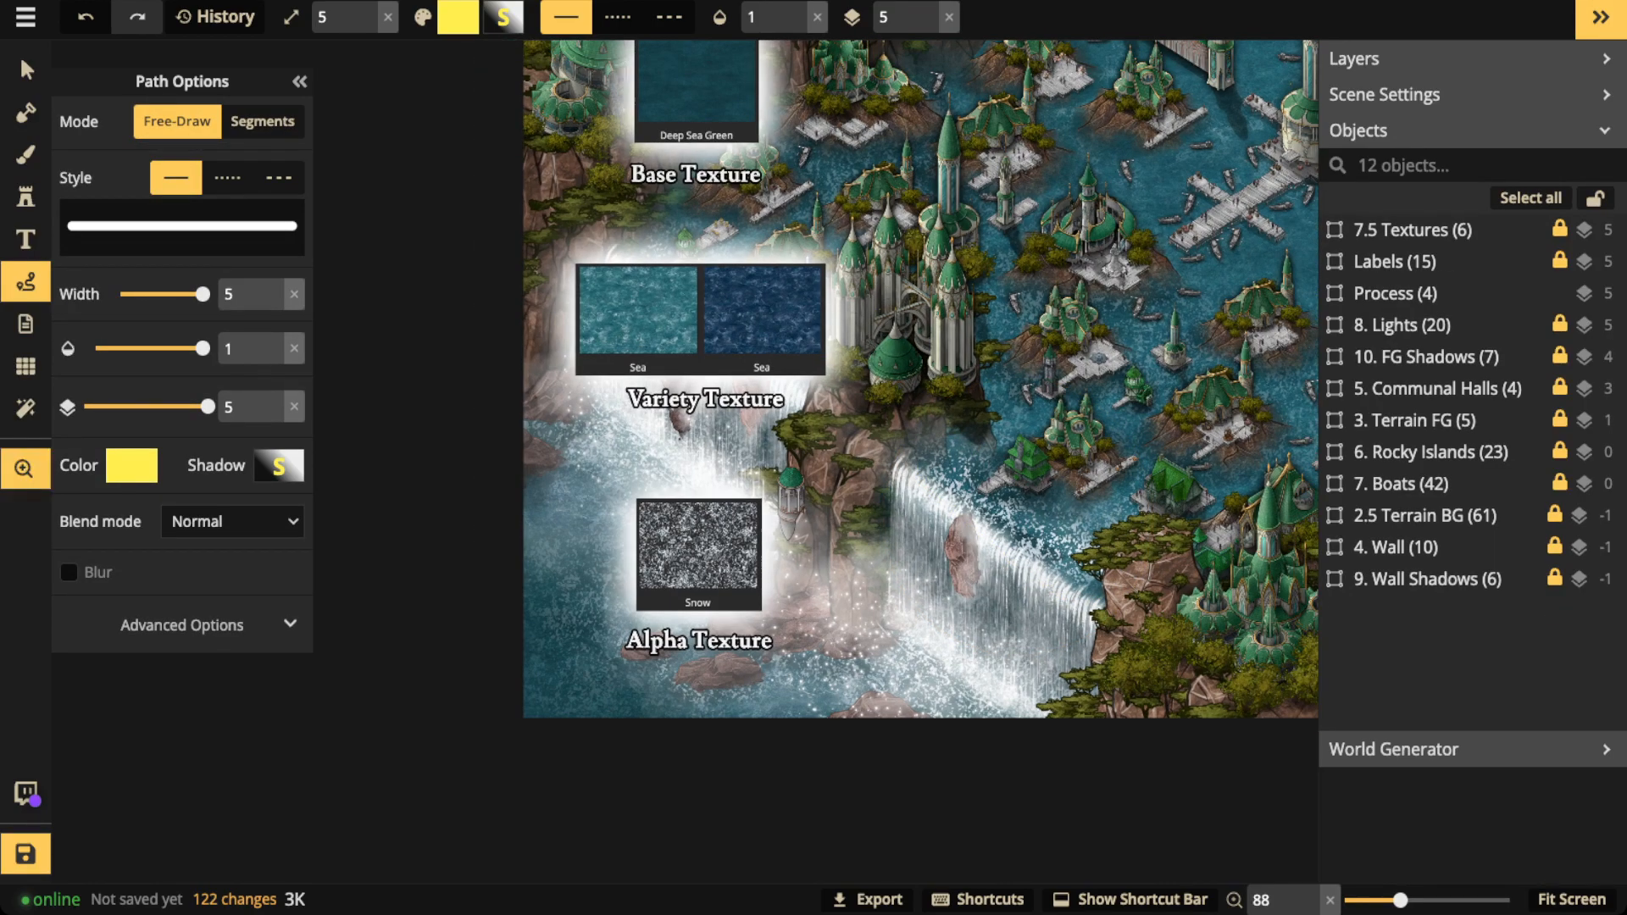
pyautogui.moveTo(973, 475); pyautogui.dragTo(825, 579)
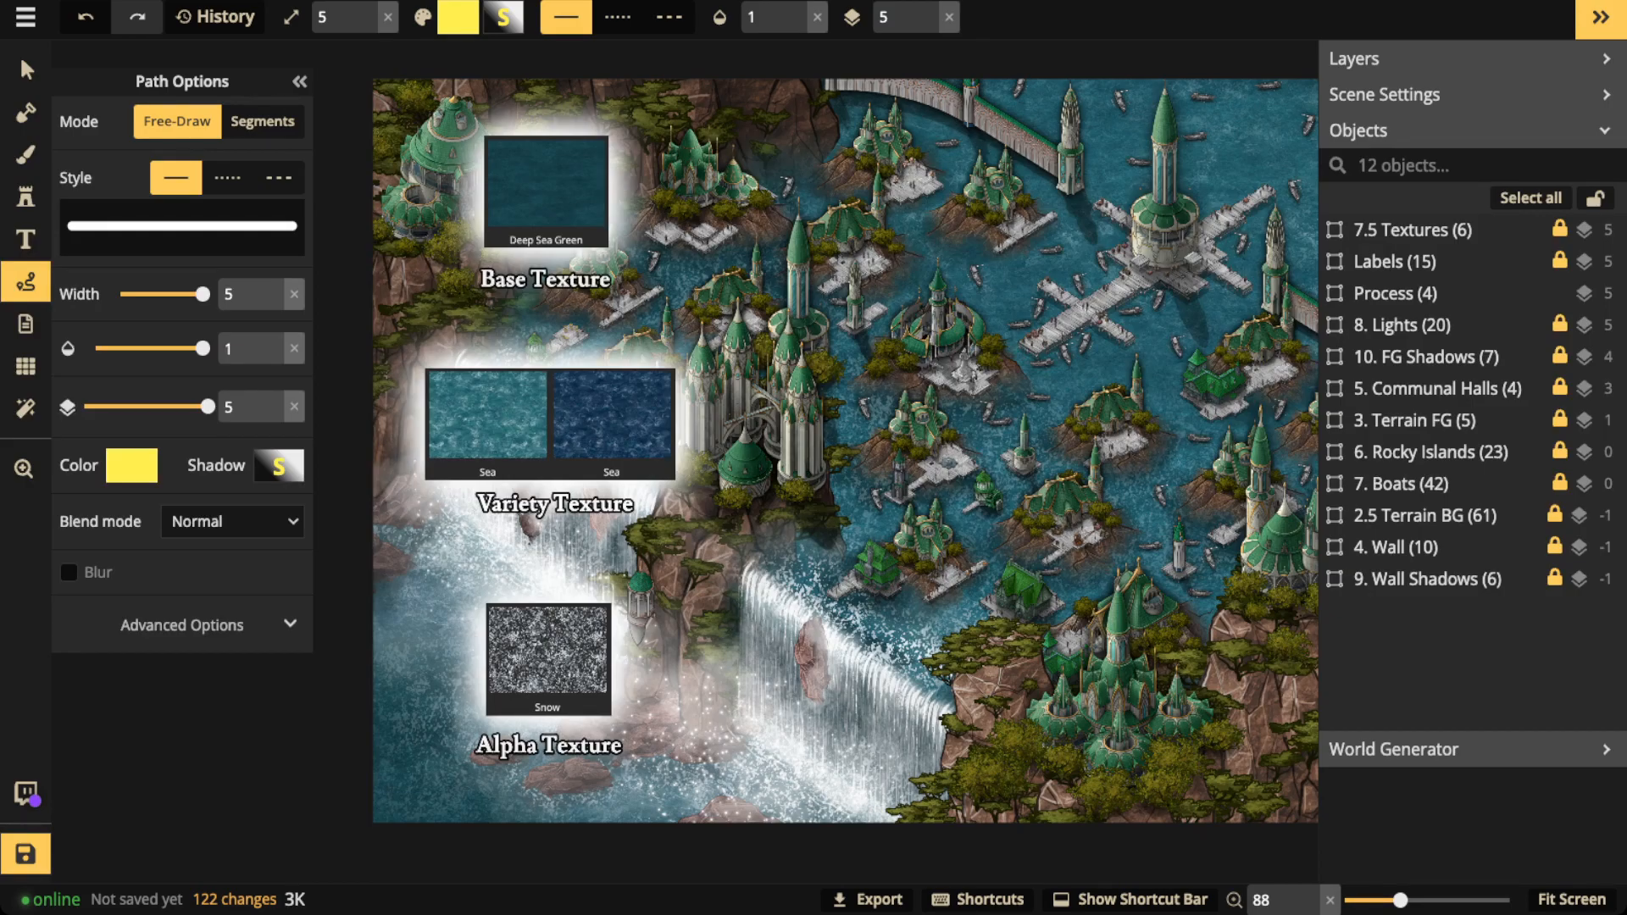
pyautogui.moveTo(576, 174)
pyautogui.mouseDown()
pyautogui.moveTo(665, 185)
pyautogui.moveTo(815, 352)
pyautogui.mouseUp()
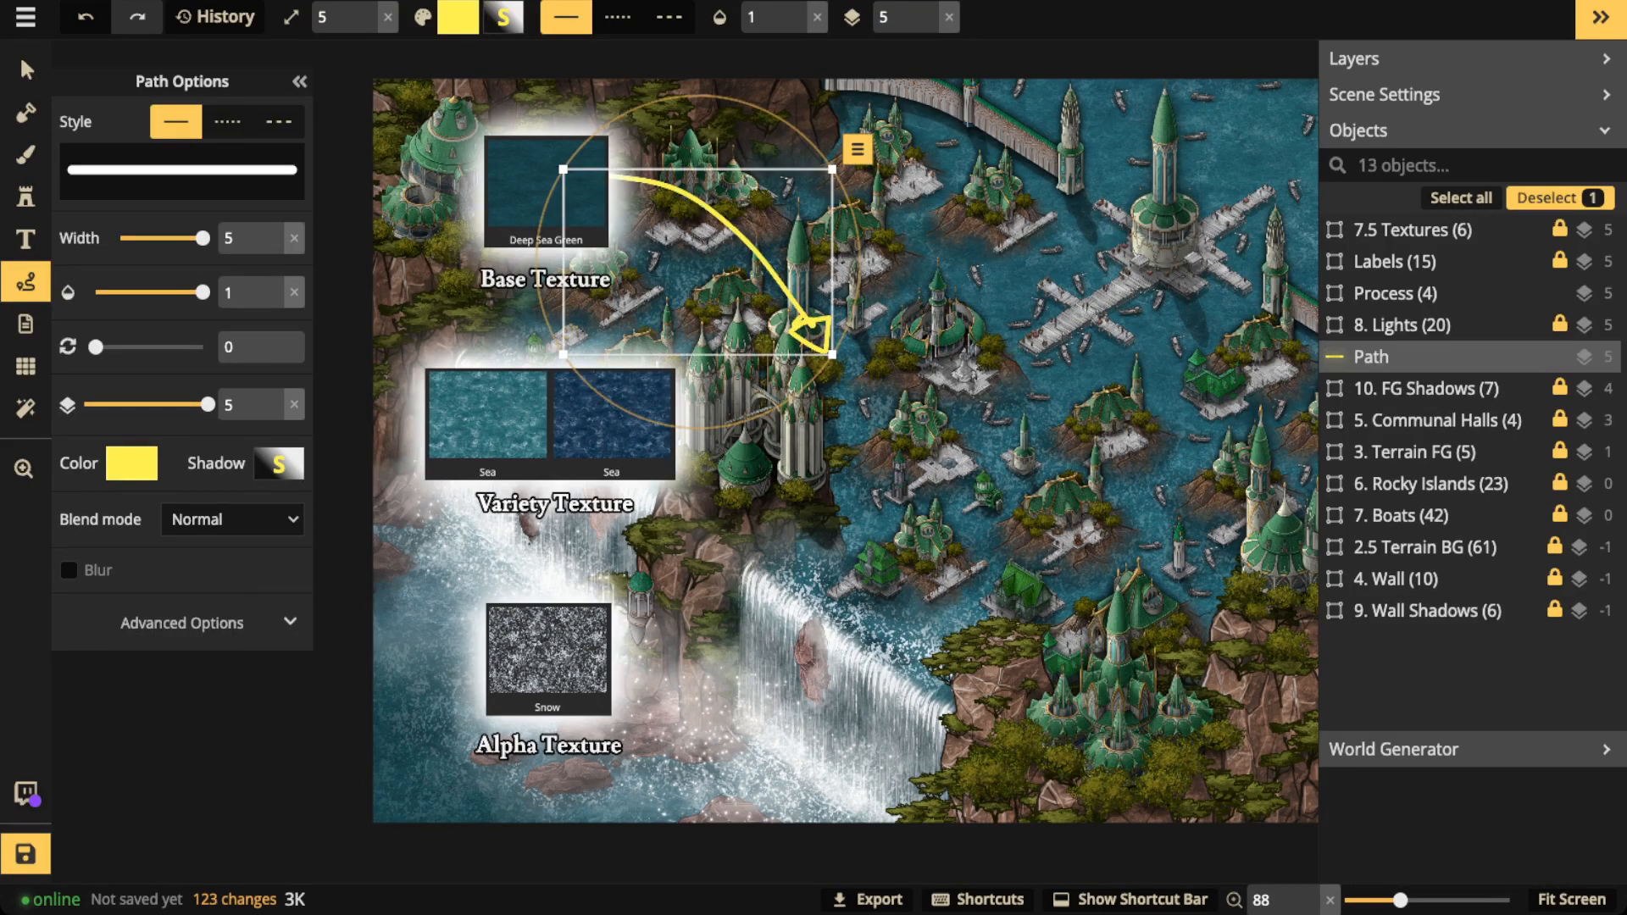
pyautogui.moveTo(600, 415)
pyautogui.mouseDown()
pyautogui.moveTo(631, 468)
pyautogui.moveTo(878, 512)
pyautogui.moveTo(1180, 191)
pyautogui.mouseUp()
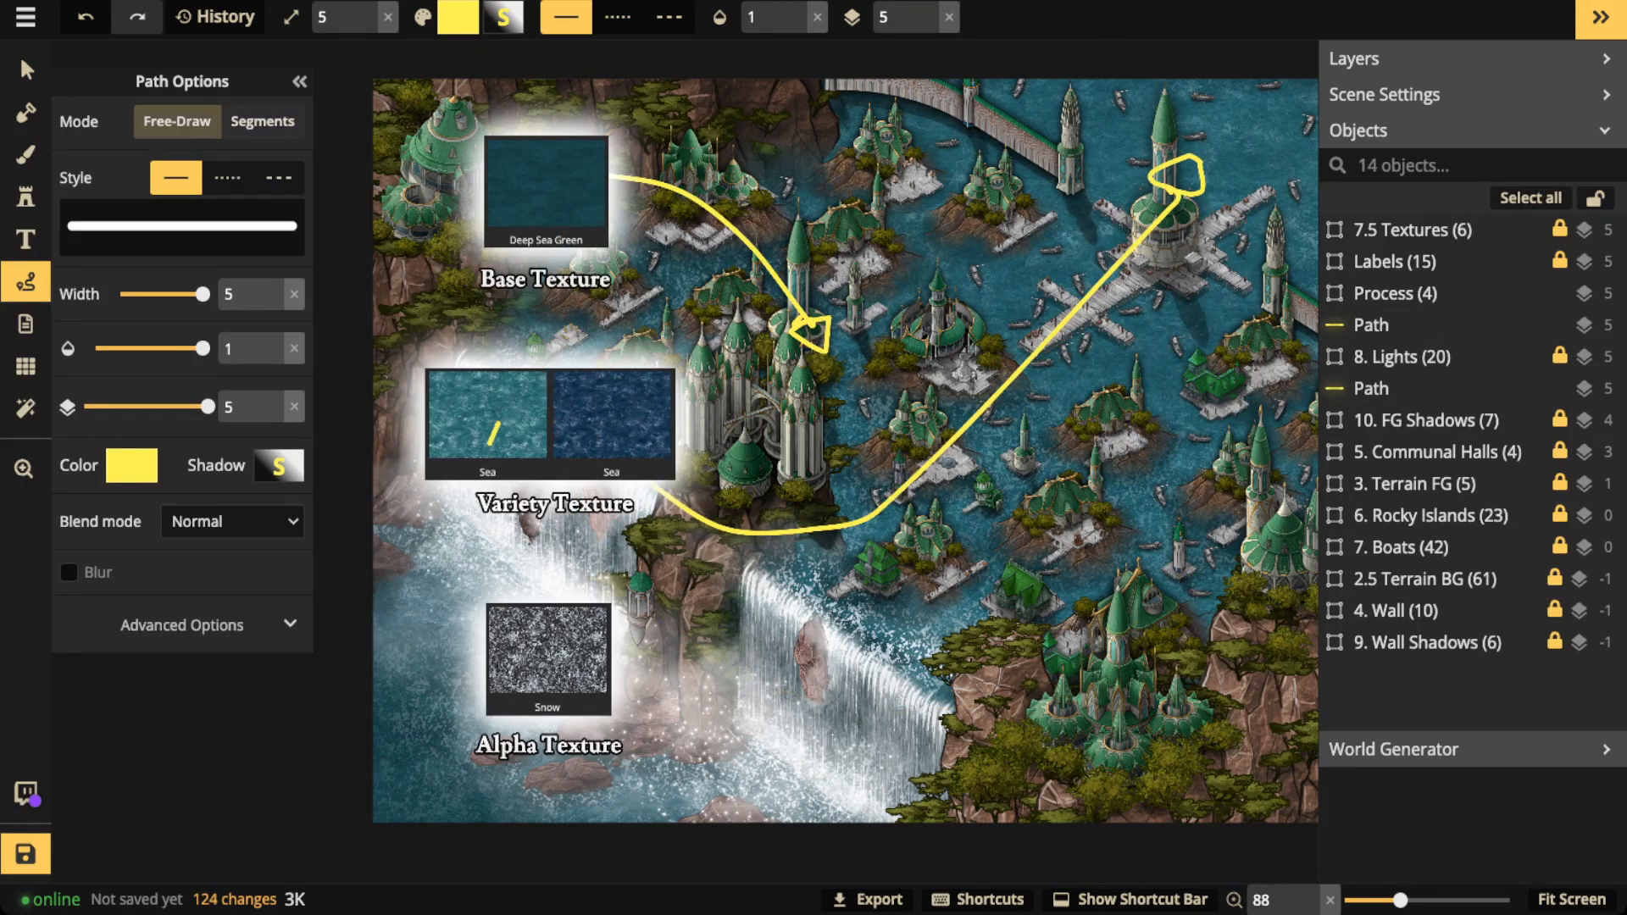
pyautogui.moveTo(489, 444)
pyautogui.mouseDown()
pyautogui.moveTo(470, 492)
pyautogui.moveTo(961, 586)
pyautogui.moveTo(940, 567)
pyautogui.moveTo(979, 578)
pyautogui.mouseUp()
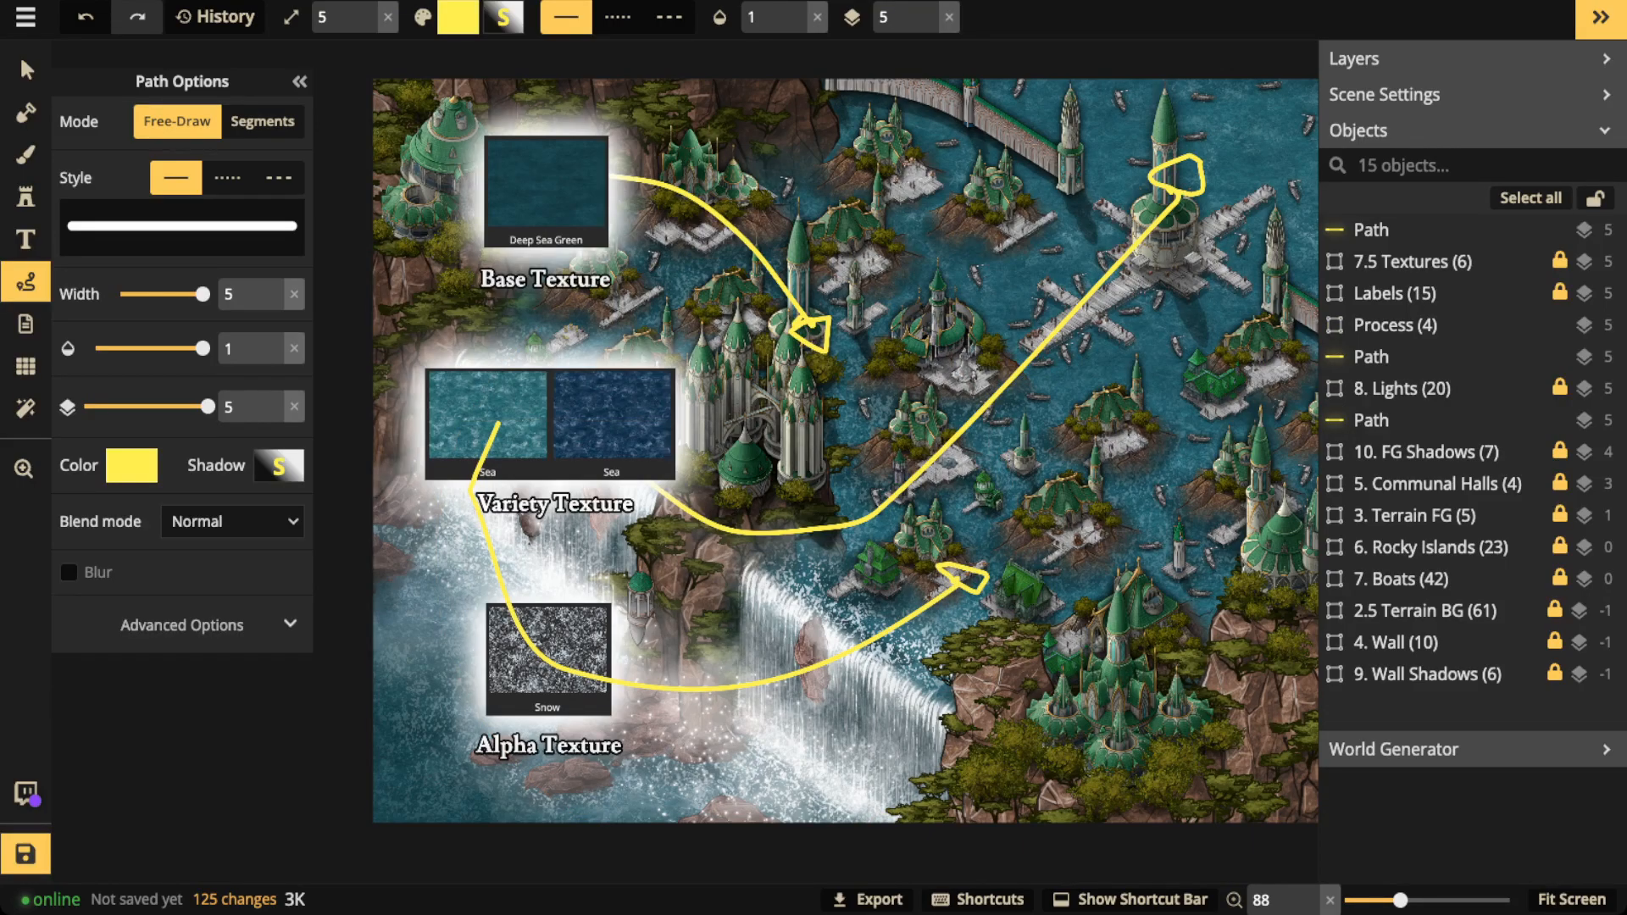
pyautogui.moveTo(515, 674)
pyautogui.mouseDown()
pyautogui.moveTo(487, 719)
pyautogui.moveTo(513, 772)
pyautogui.moveTo(727, 748)
pyautogui.moveTo(863, 678)
pyautogui.mouseUp()
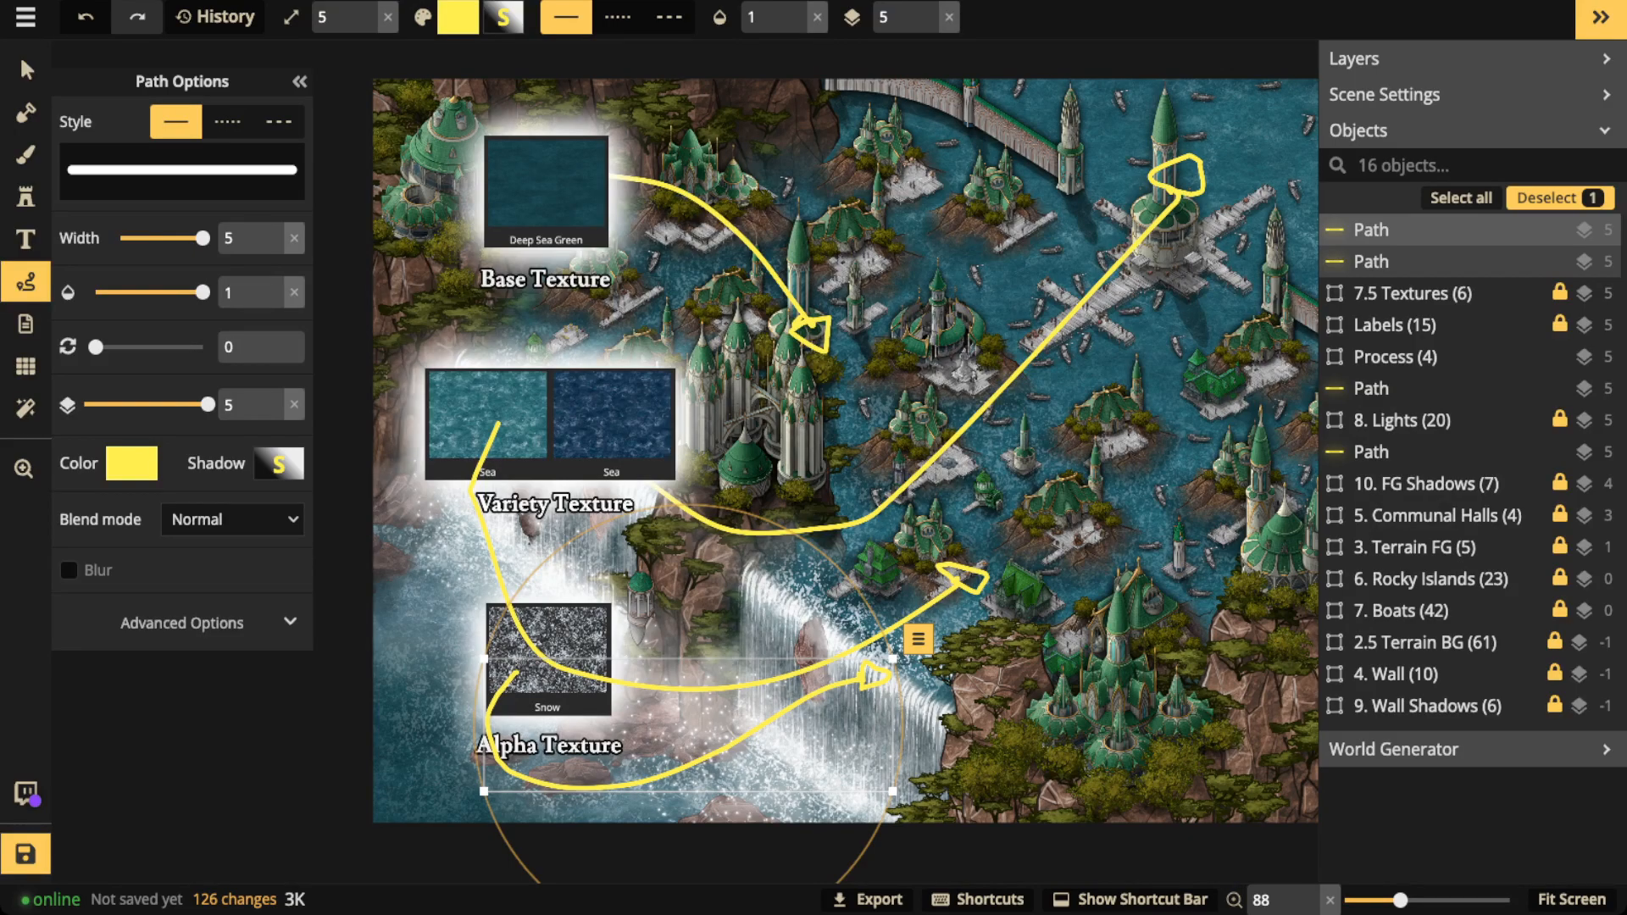
# Select the four yellow arrows together and fade them to an opacity of 0.27.
pyautogui.click(27, 69)
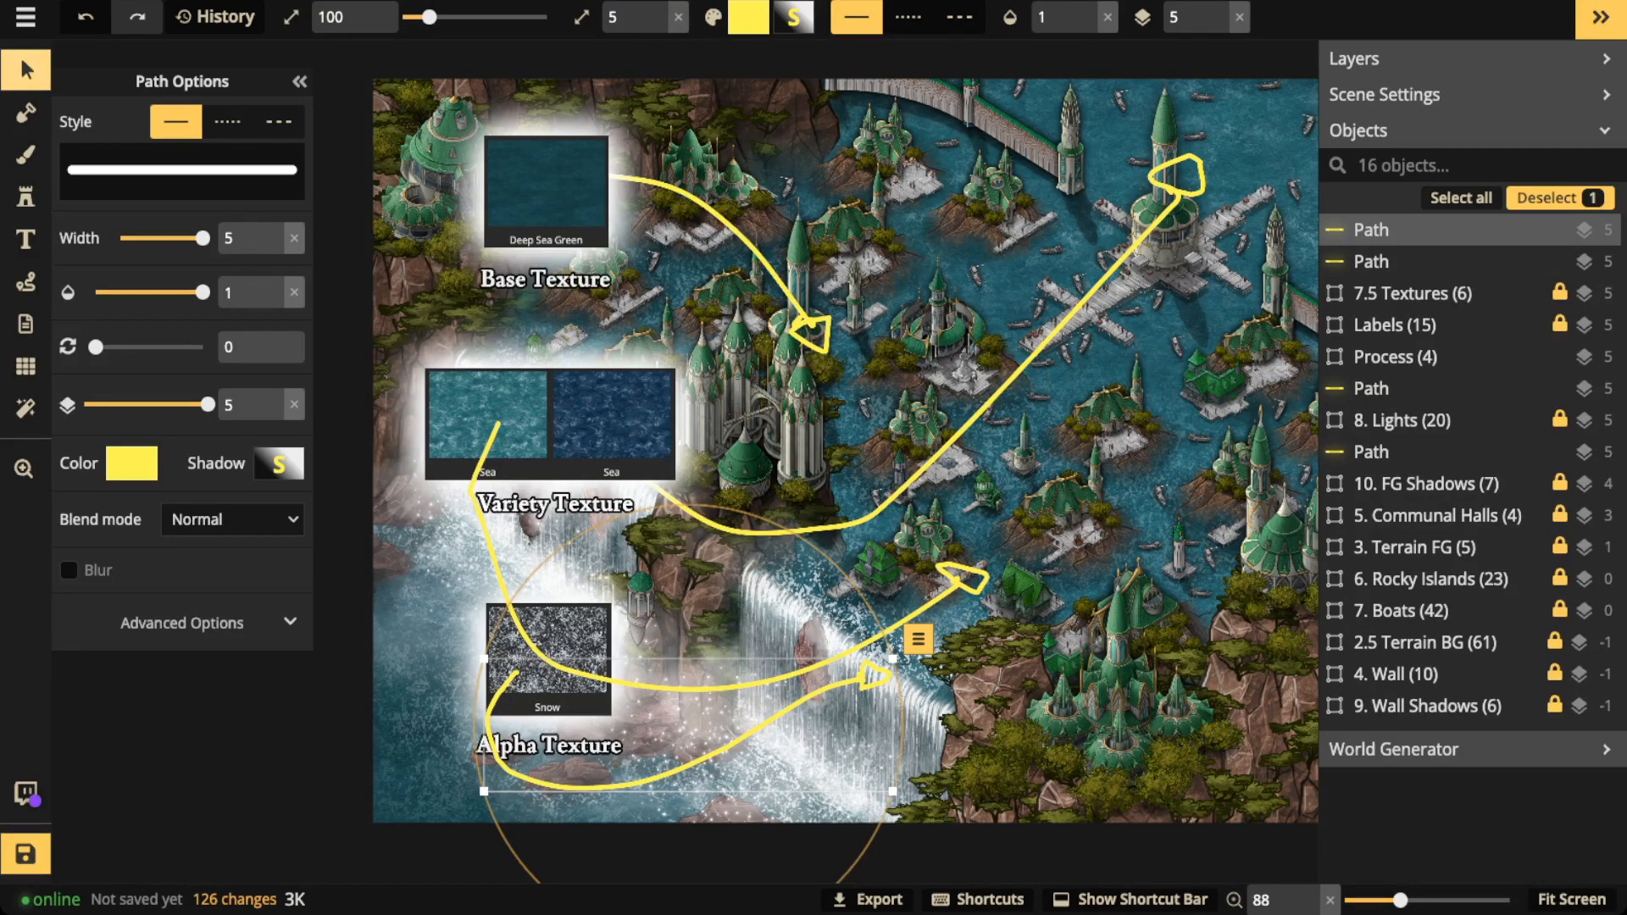
pyautogui.moveTo(576, 68); pyautogui.dragTo(981, 778)
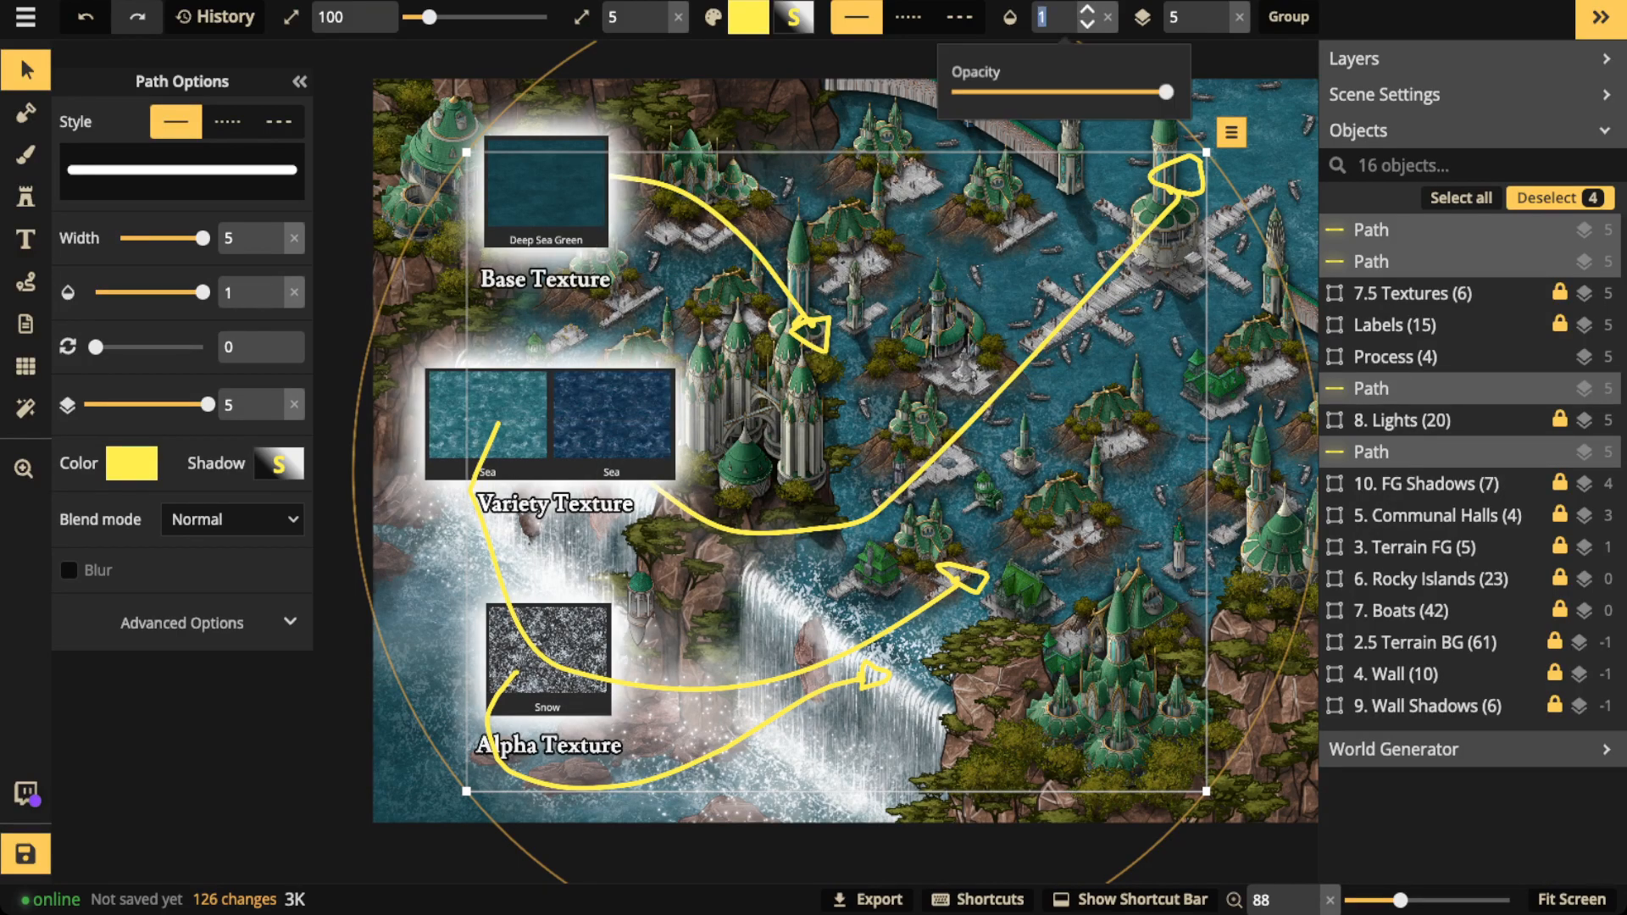
pyautogui.click(1056, 17)
pyautogui.doubleClick(1052, 17)
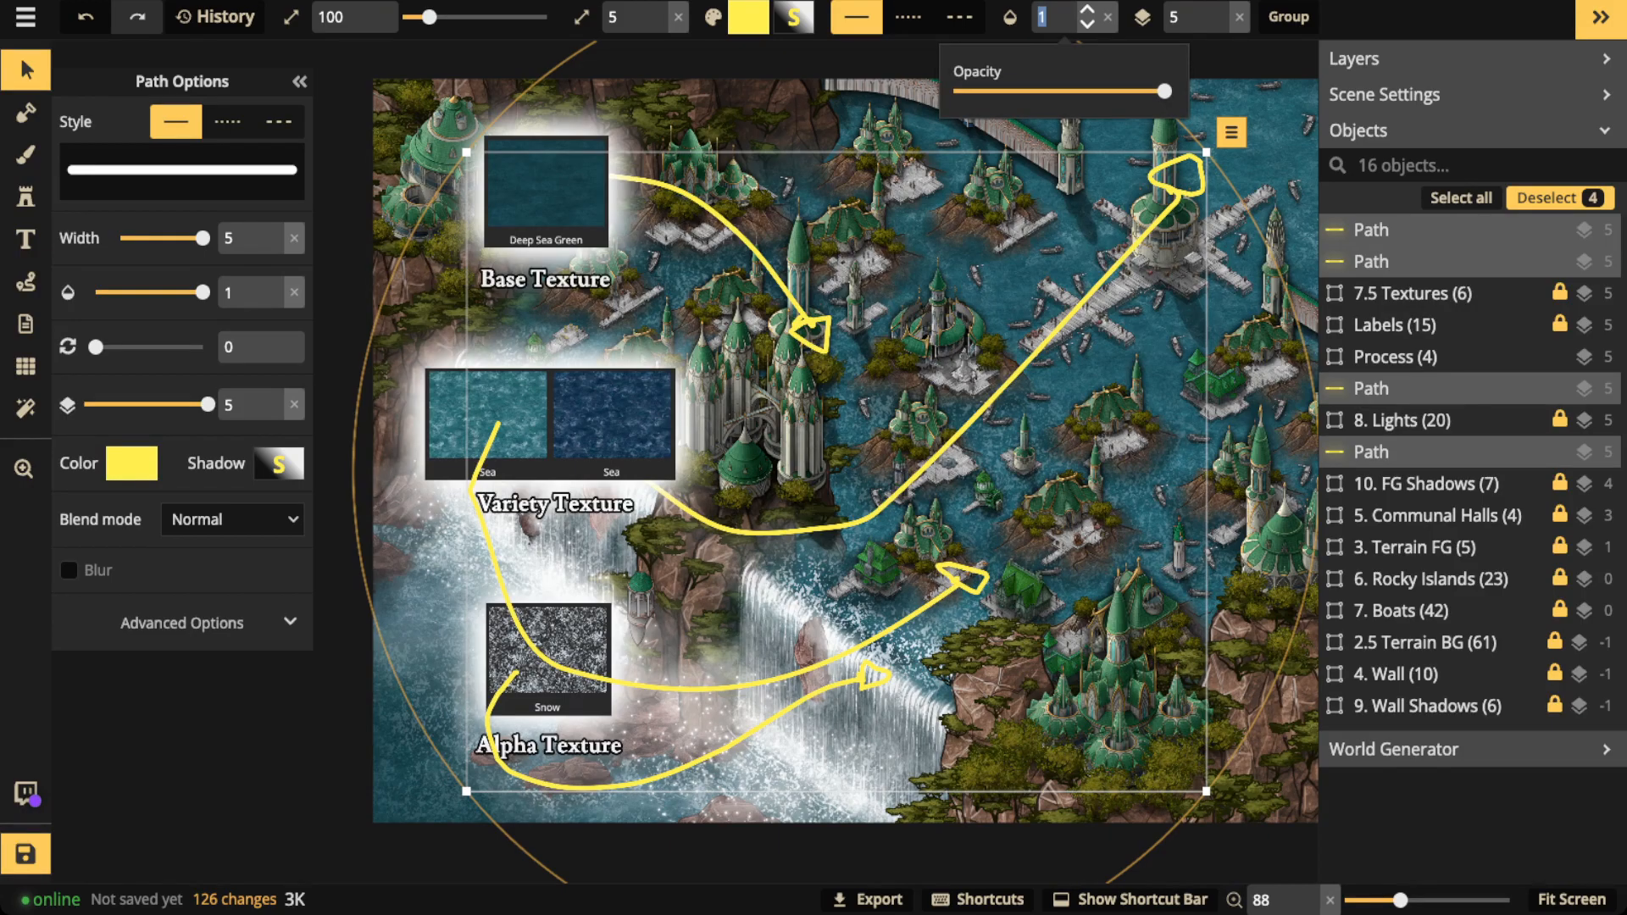
pyautogui.write('0.23')
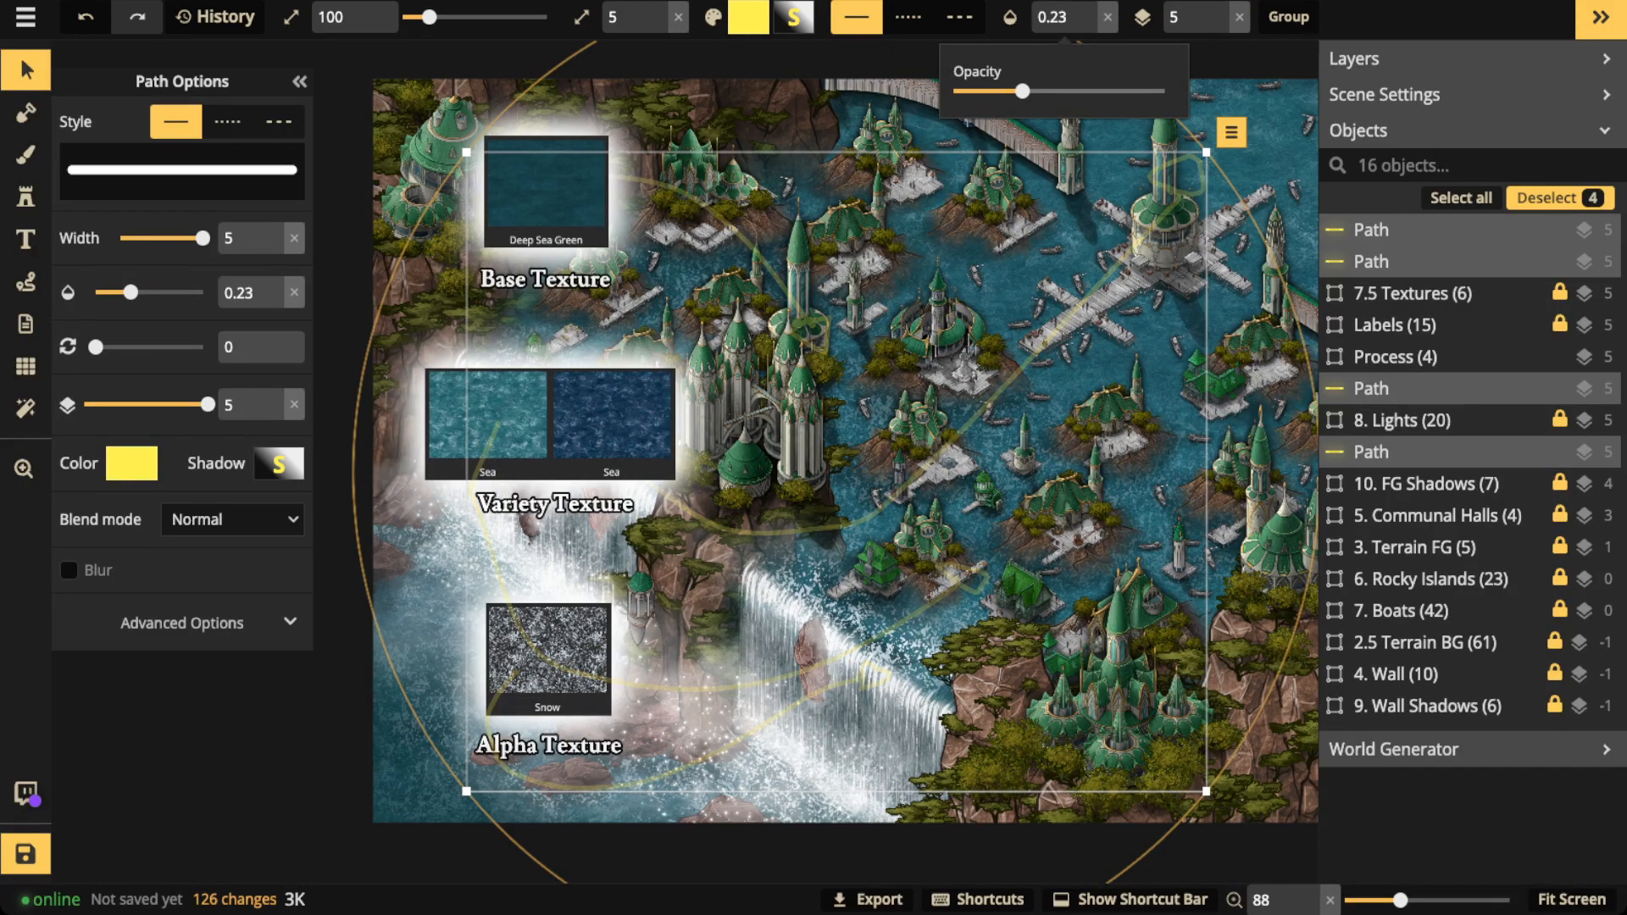
pyautogui.moveTo(1023, 90); pyautogui.dragTo(1033, 90)
# Lower the texture brush's softness to 0 and raise it back to 1 to demonstrate the setting.
pyautogui.press('b')
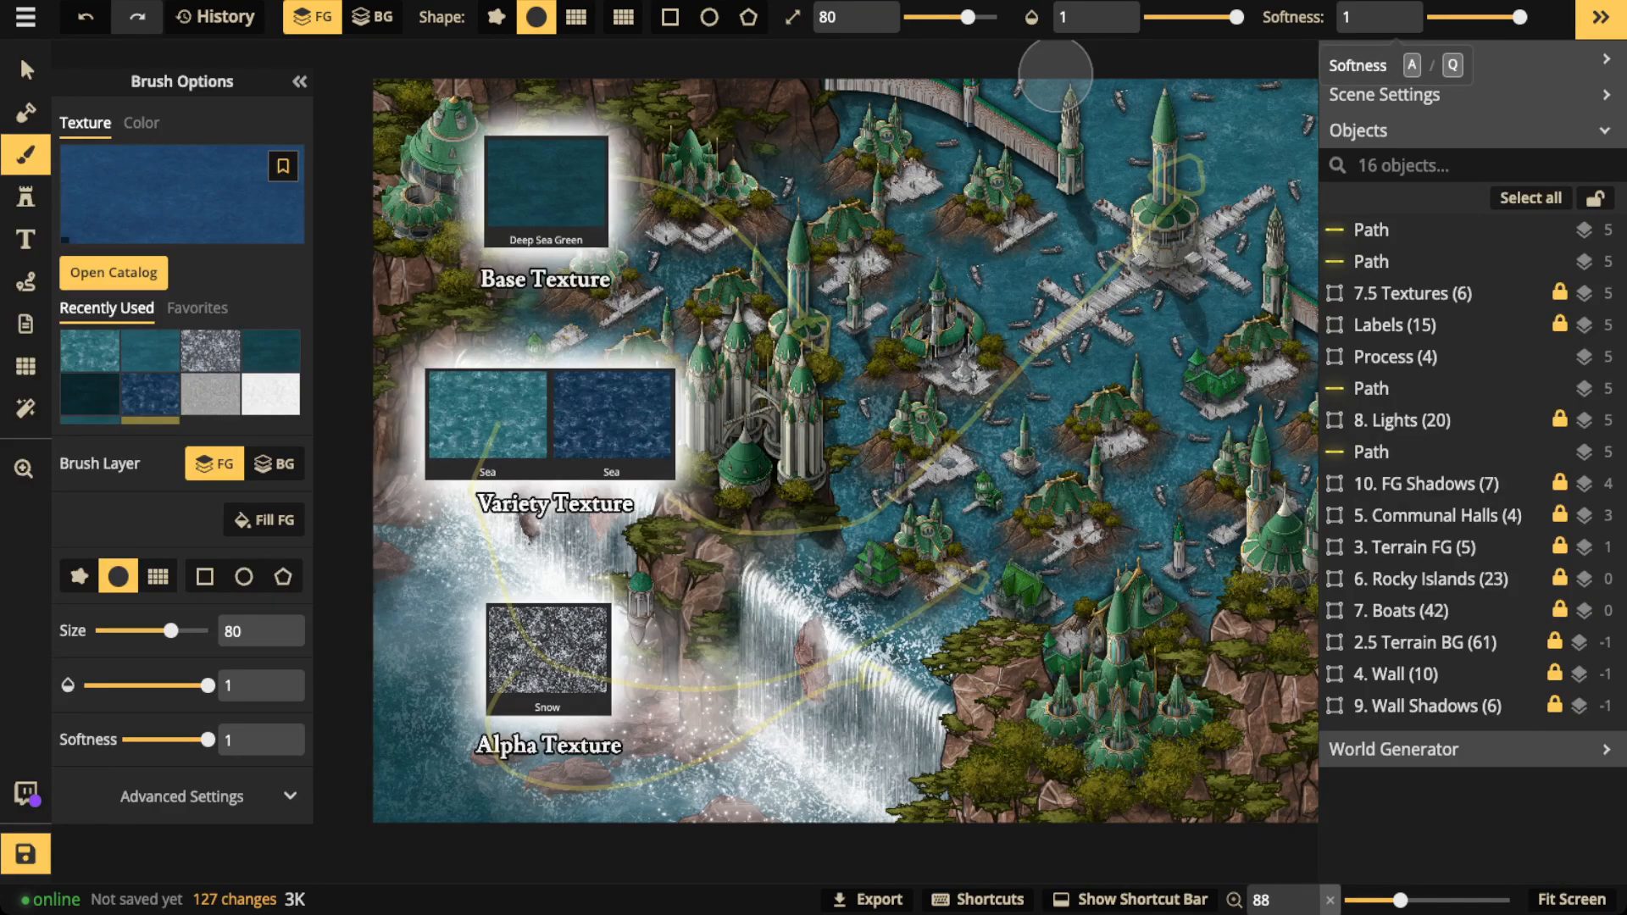
pyautogui.press('a')
pyautogui.press('a')
pyautogui.press('a')
pyautogui.press('a')
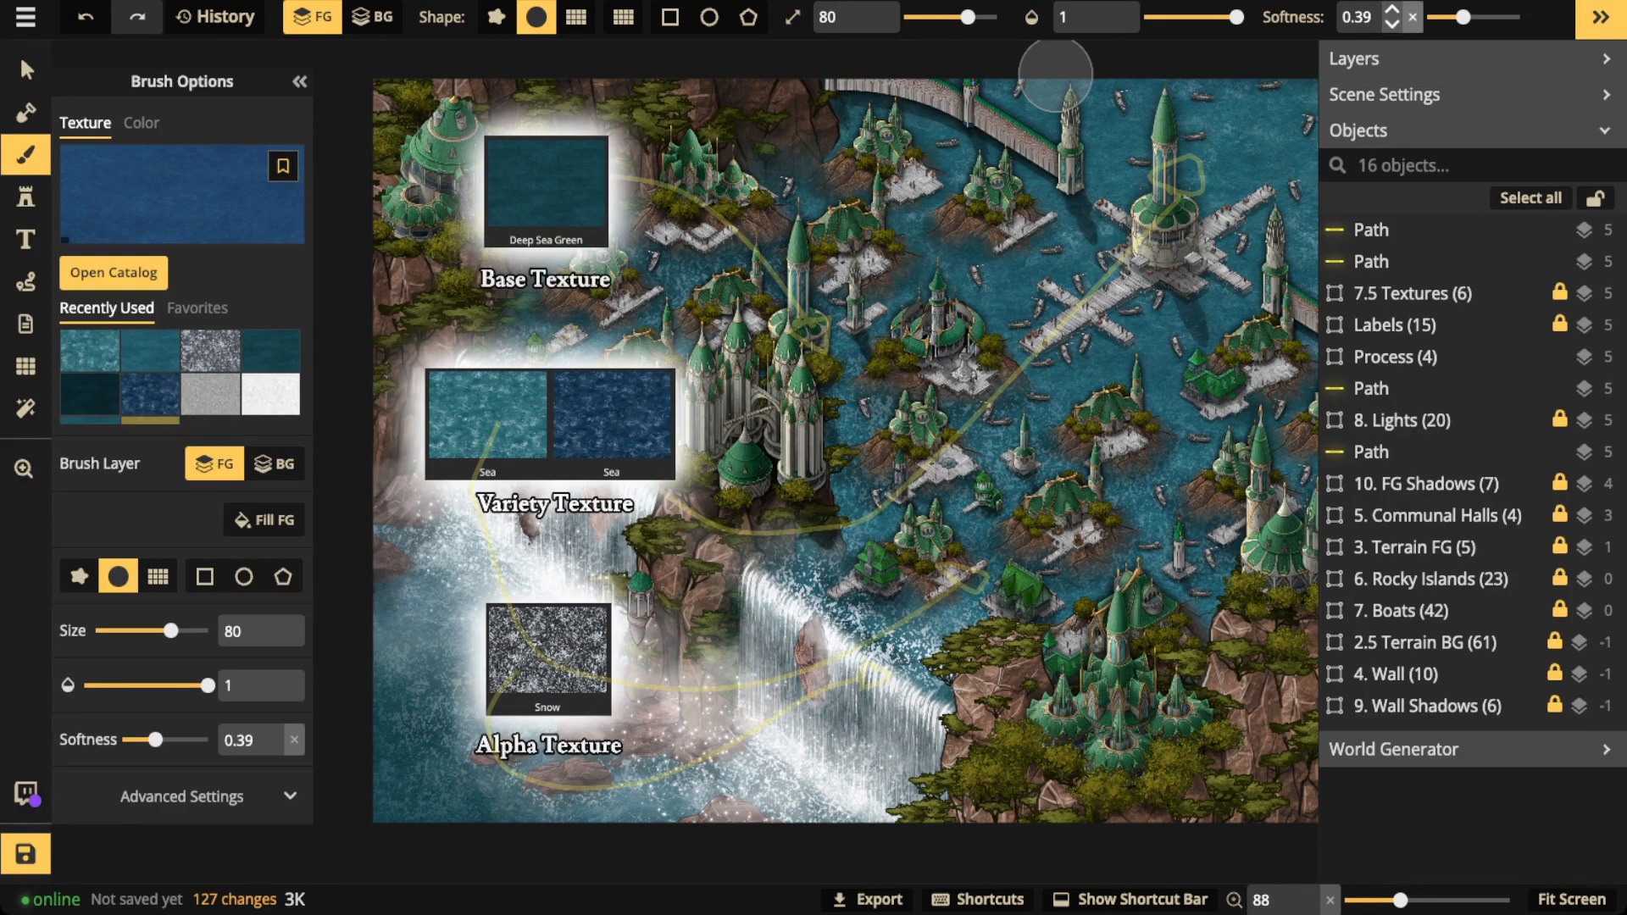
pyautogui.press('a')
pyautogui.press('a')
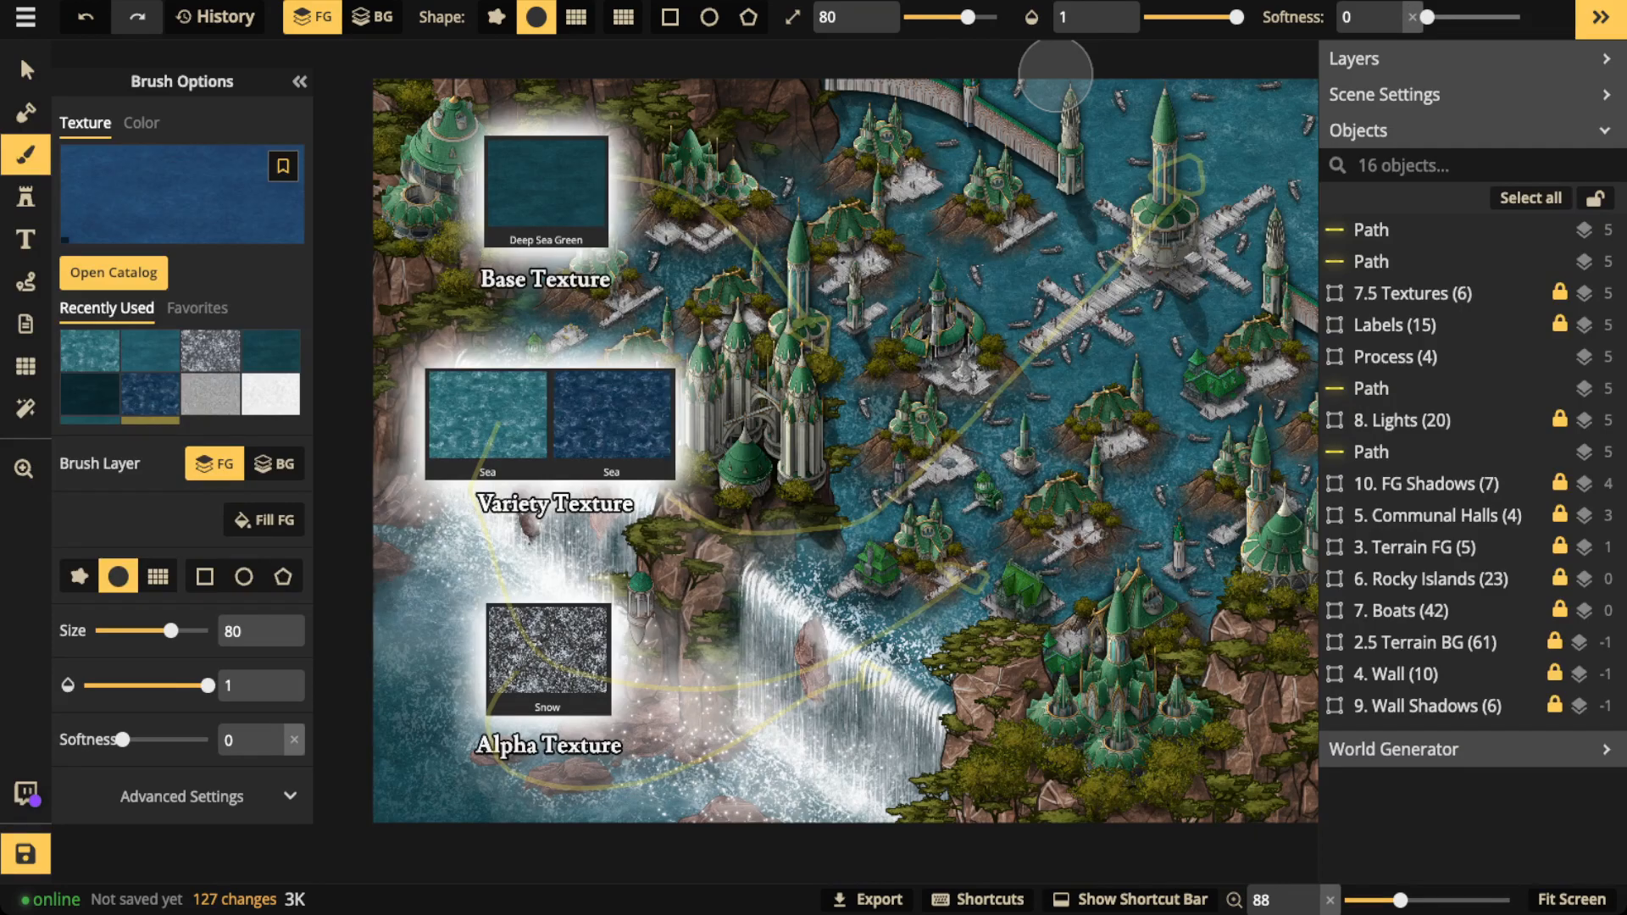
pyautogui.press('q')
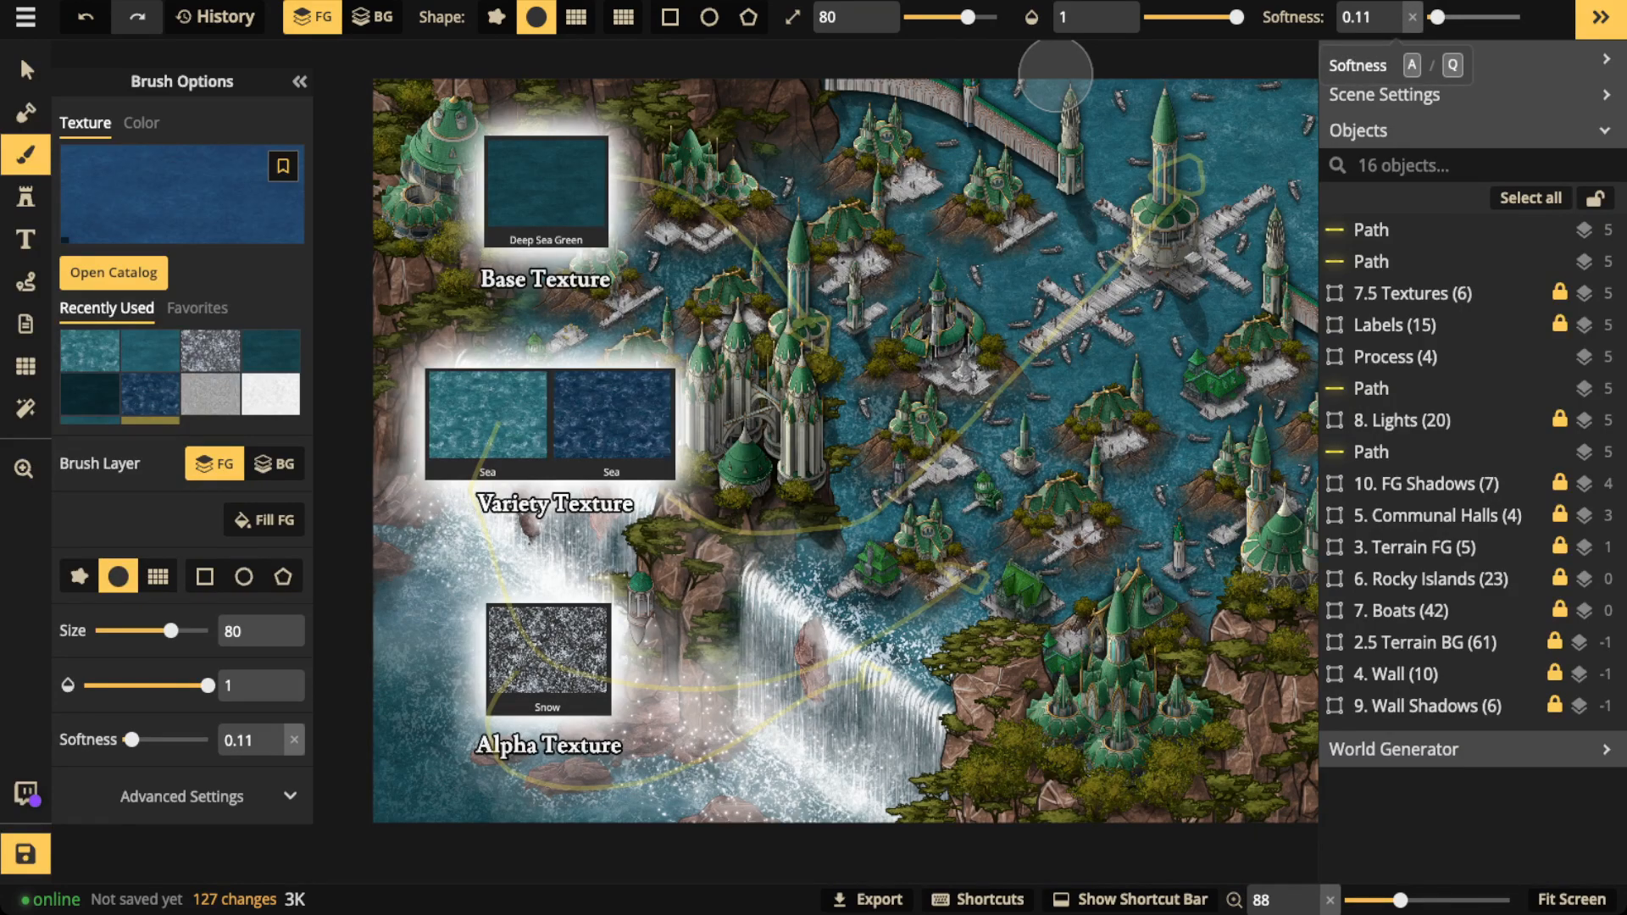
pyautogui.press('q')
pyautogui.press('q')
pyautogui.press('q')
pyautogui.press('q')
pyautogui.press('q')
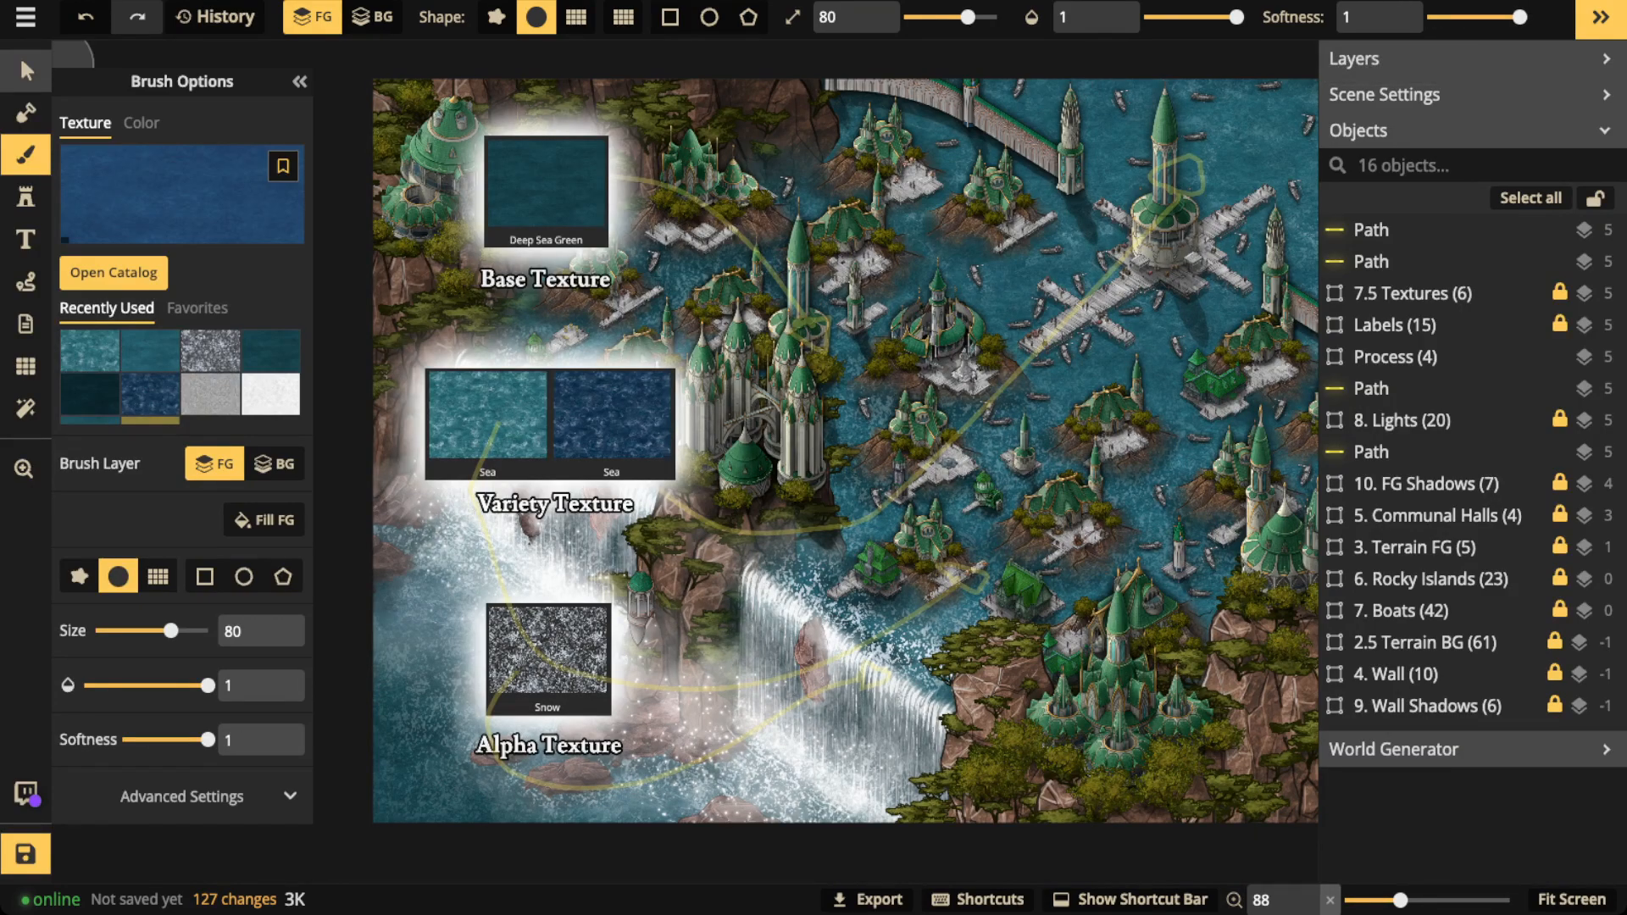
# Delete the 7.5 Textures group and the four faded arrow paths from the map.
pyautogui.click(26, 70)
pyautogui.scroll(-1, 647, 378)
pyautogui.click(1401, 293)
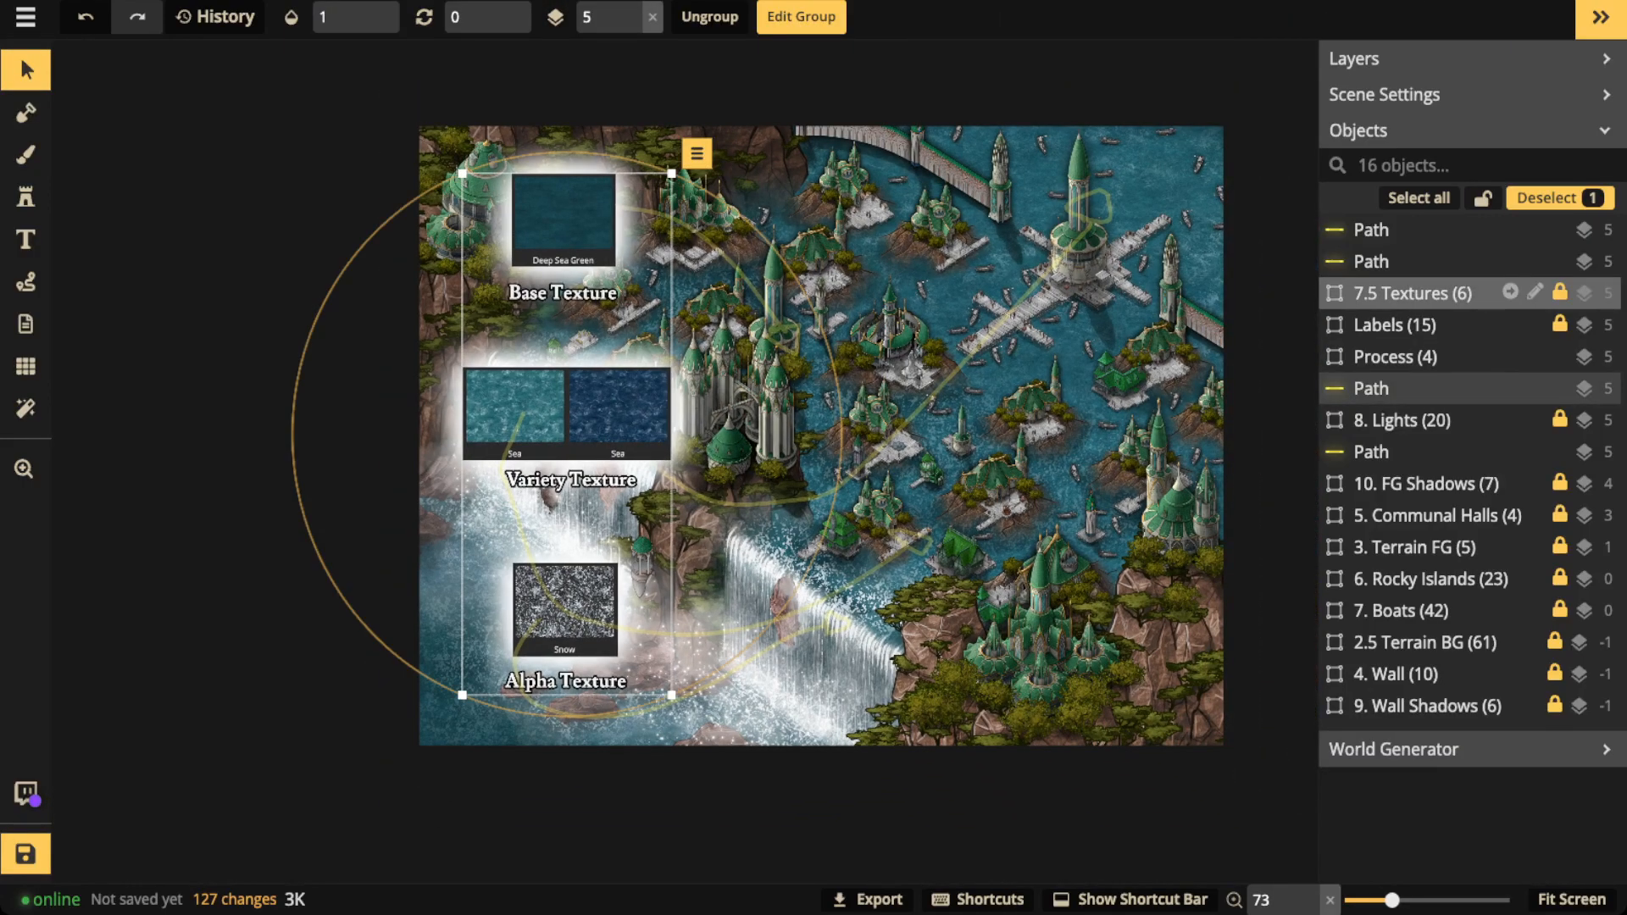
pyautogui.press('Delete')
pyautogui.moveTo(476, 186); pyautogui.dragTo(1117, 772)
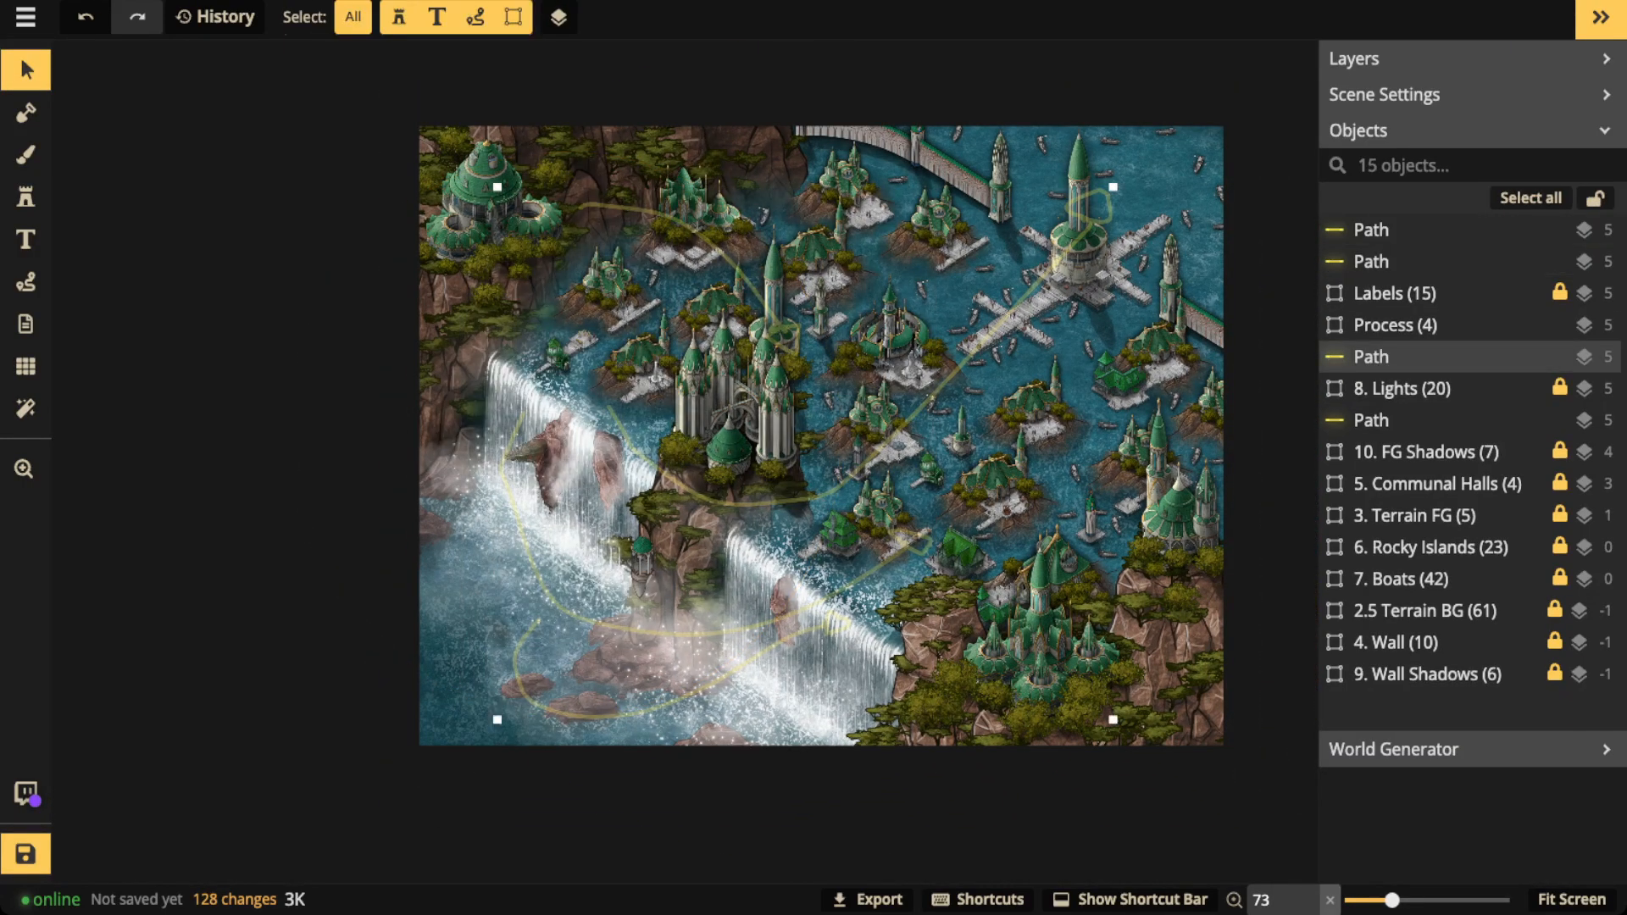
pyautogui.press('Delete')
# Bring the Process list onto the map to show the stages, and move it back outside the map.
pyautogui.scroll(-1, 601, 369)
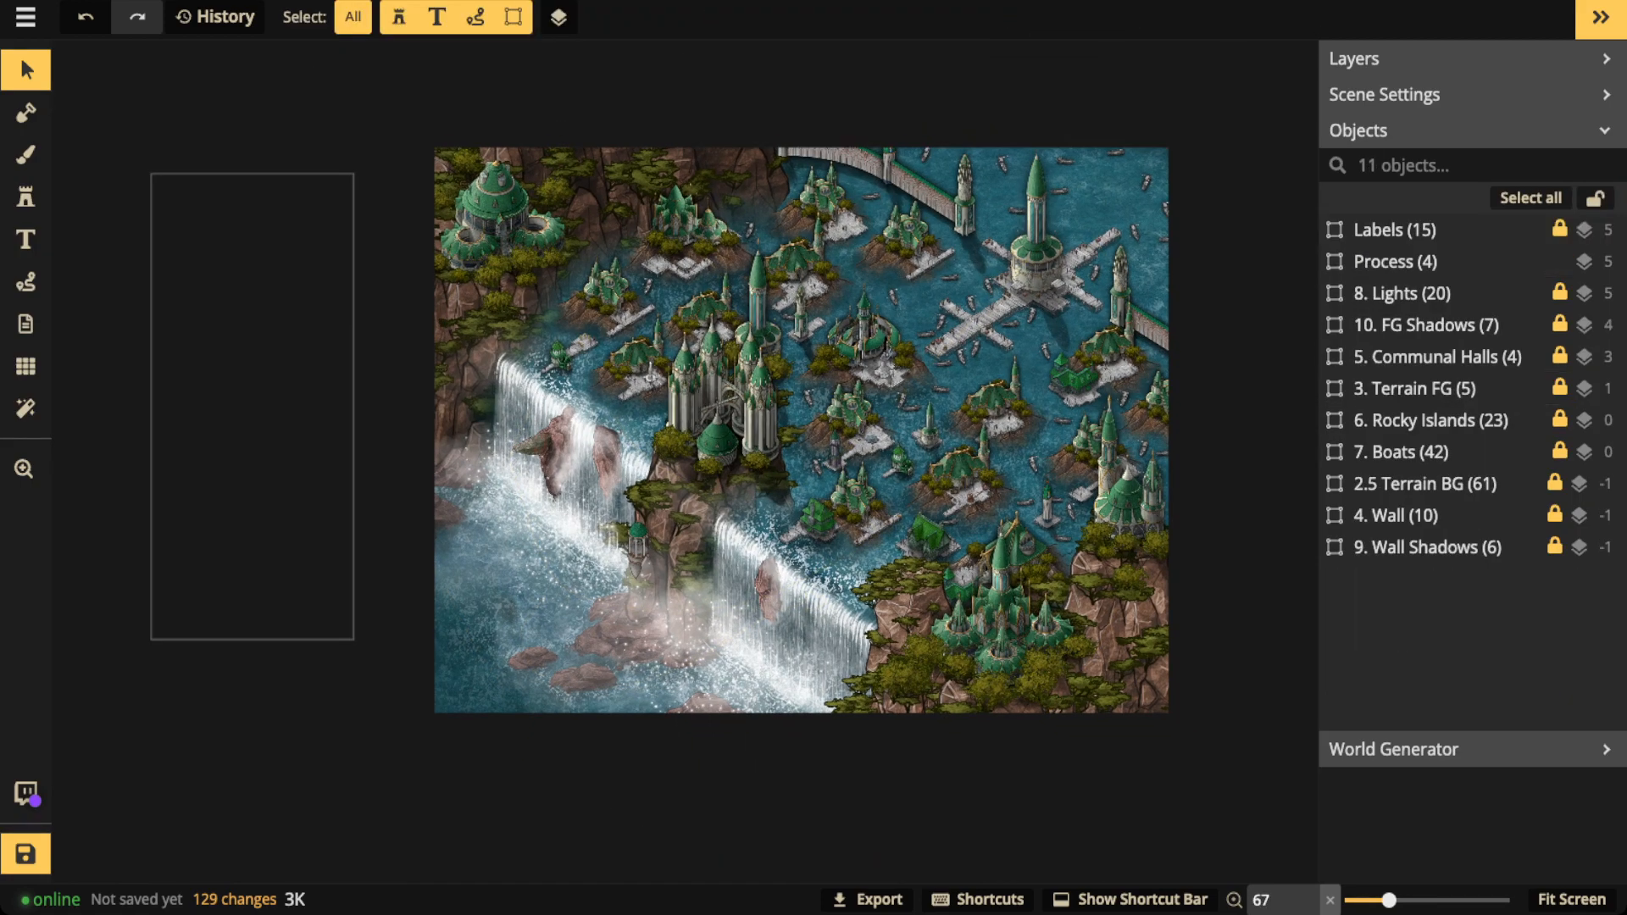
pyautogui.moveTo(280, 373); pyautogui.dragTo(630, 381)
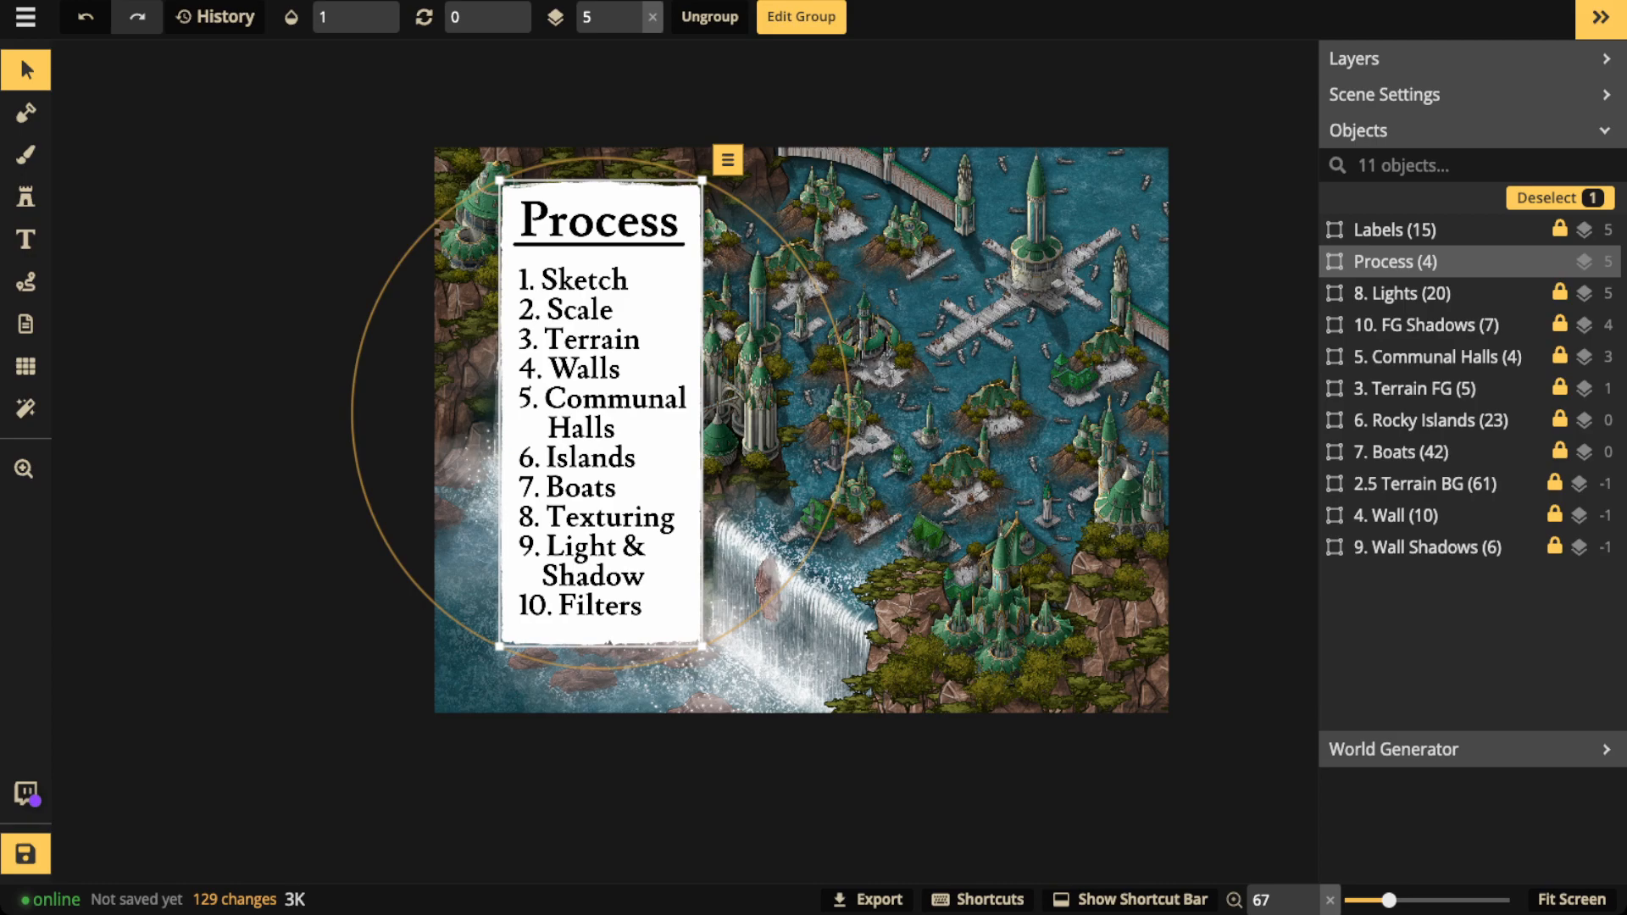
pyautogui.moveTo(601, 413); pyautogui.dragTo(315, 411)
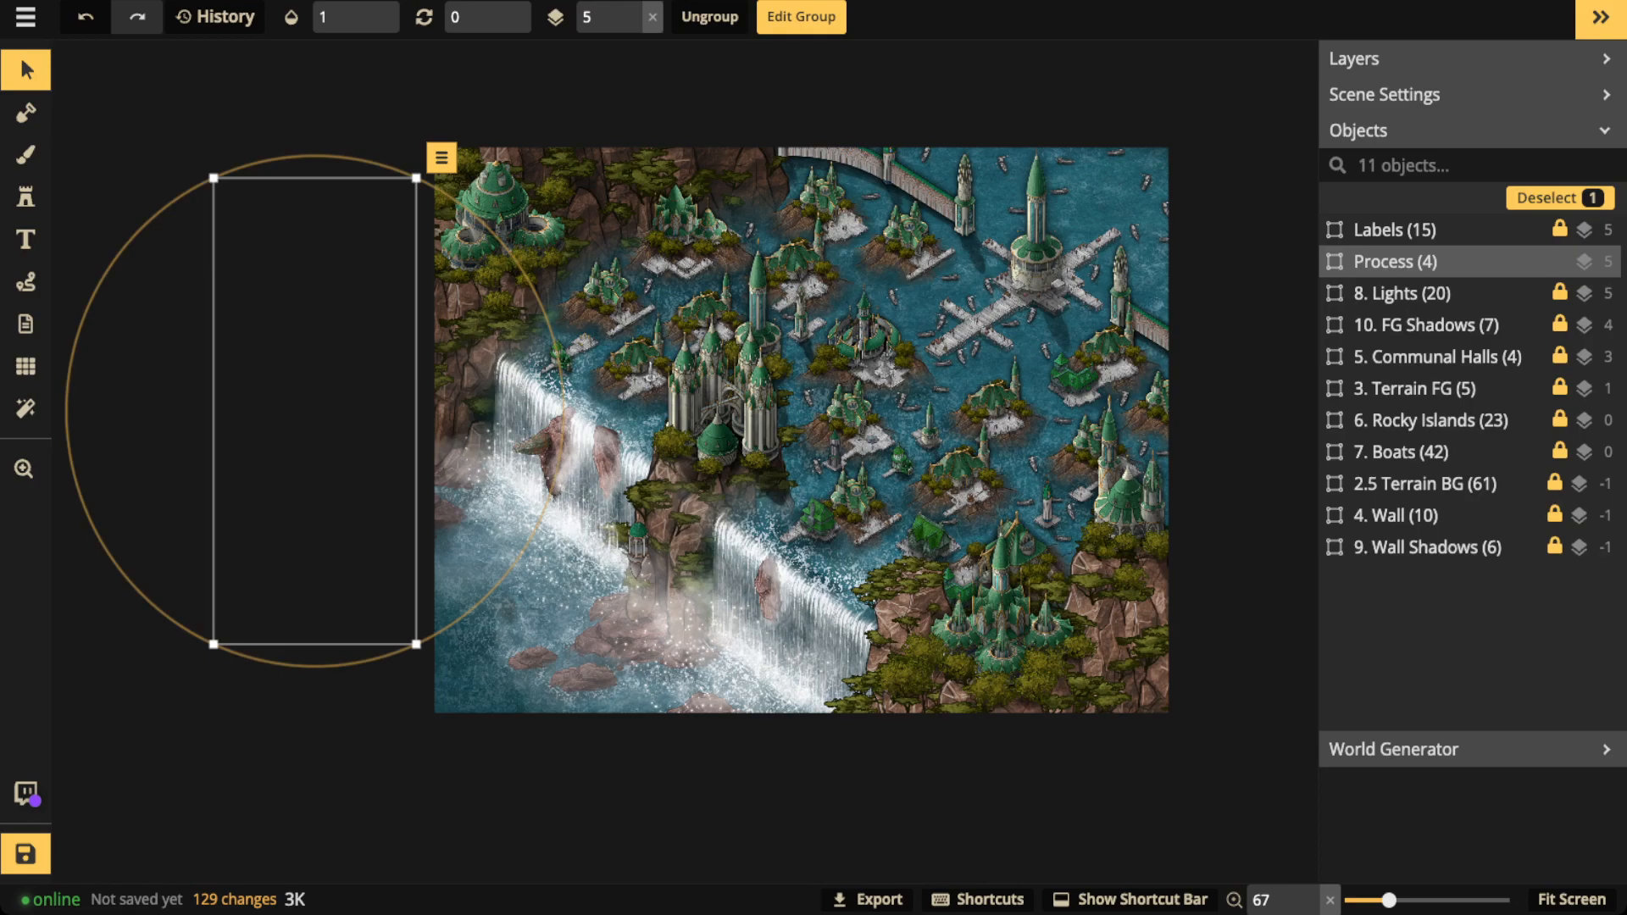
# Reveal the 8. Lights group by setting its opacity to 1.
pyautogui.click(1403, 293)
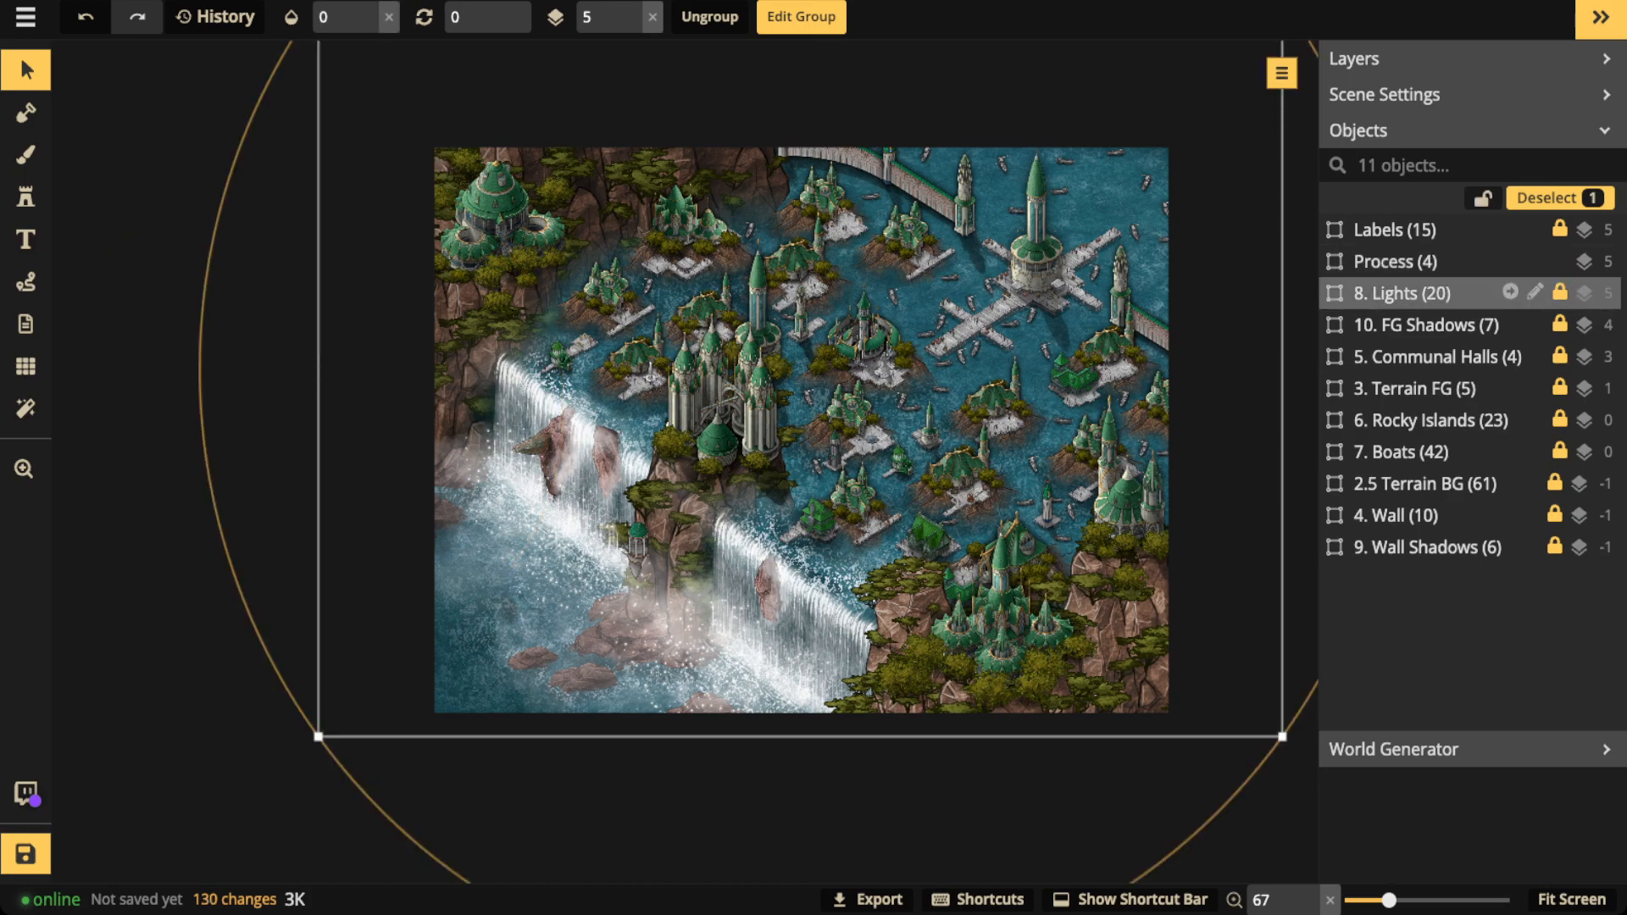
pyautogui.click(369, 10)
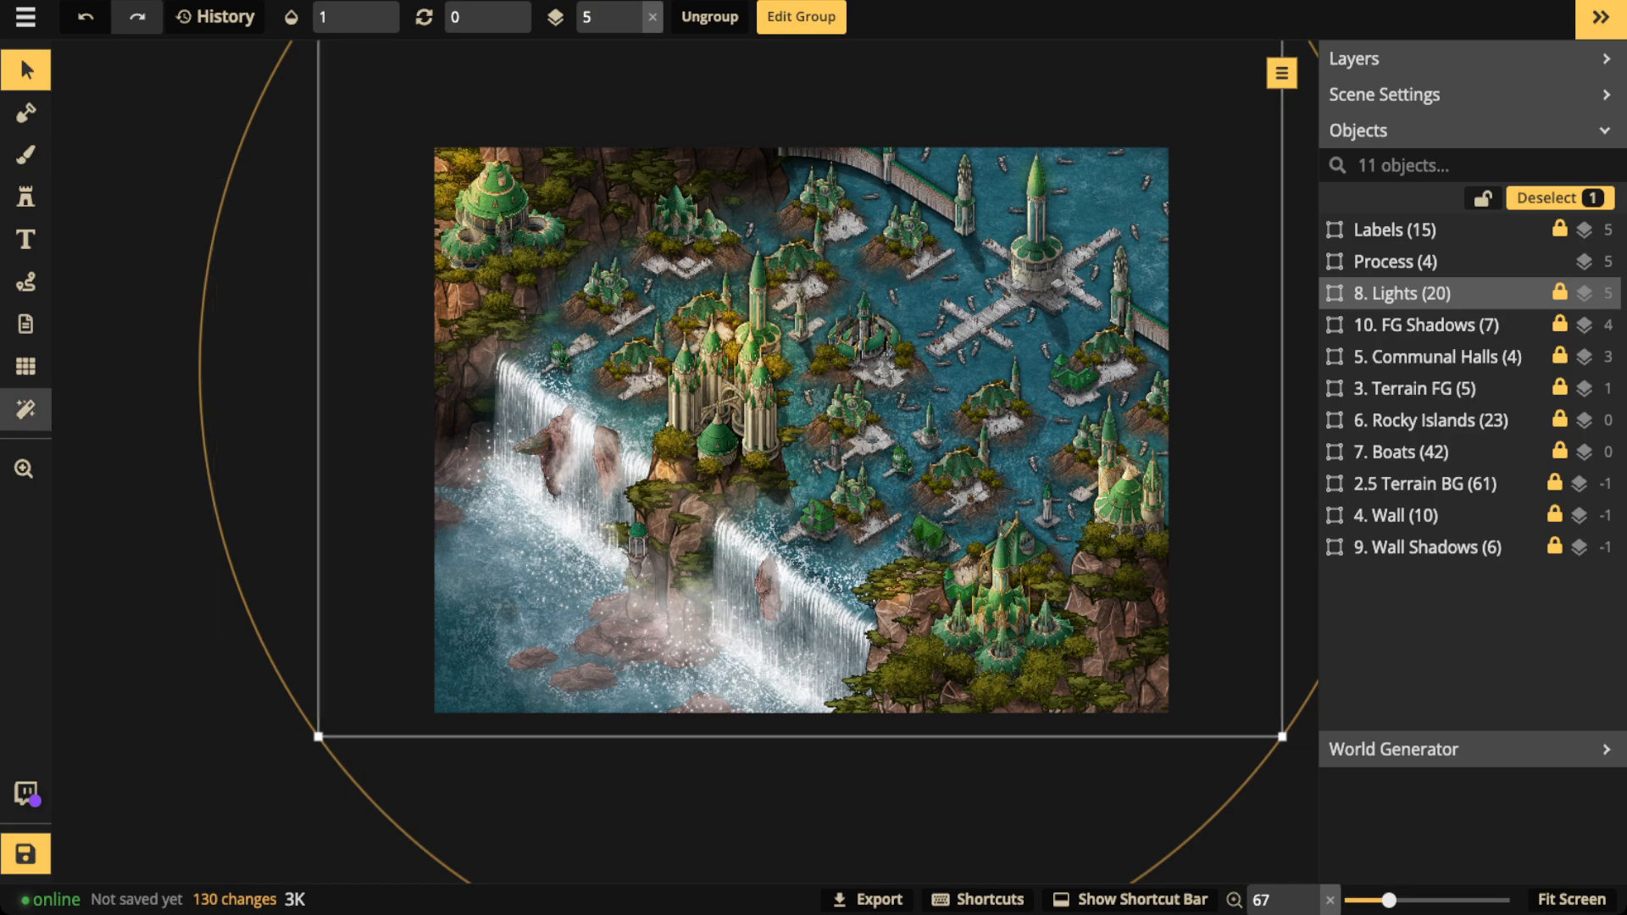
pyautogui.click(25, 409)
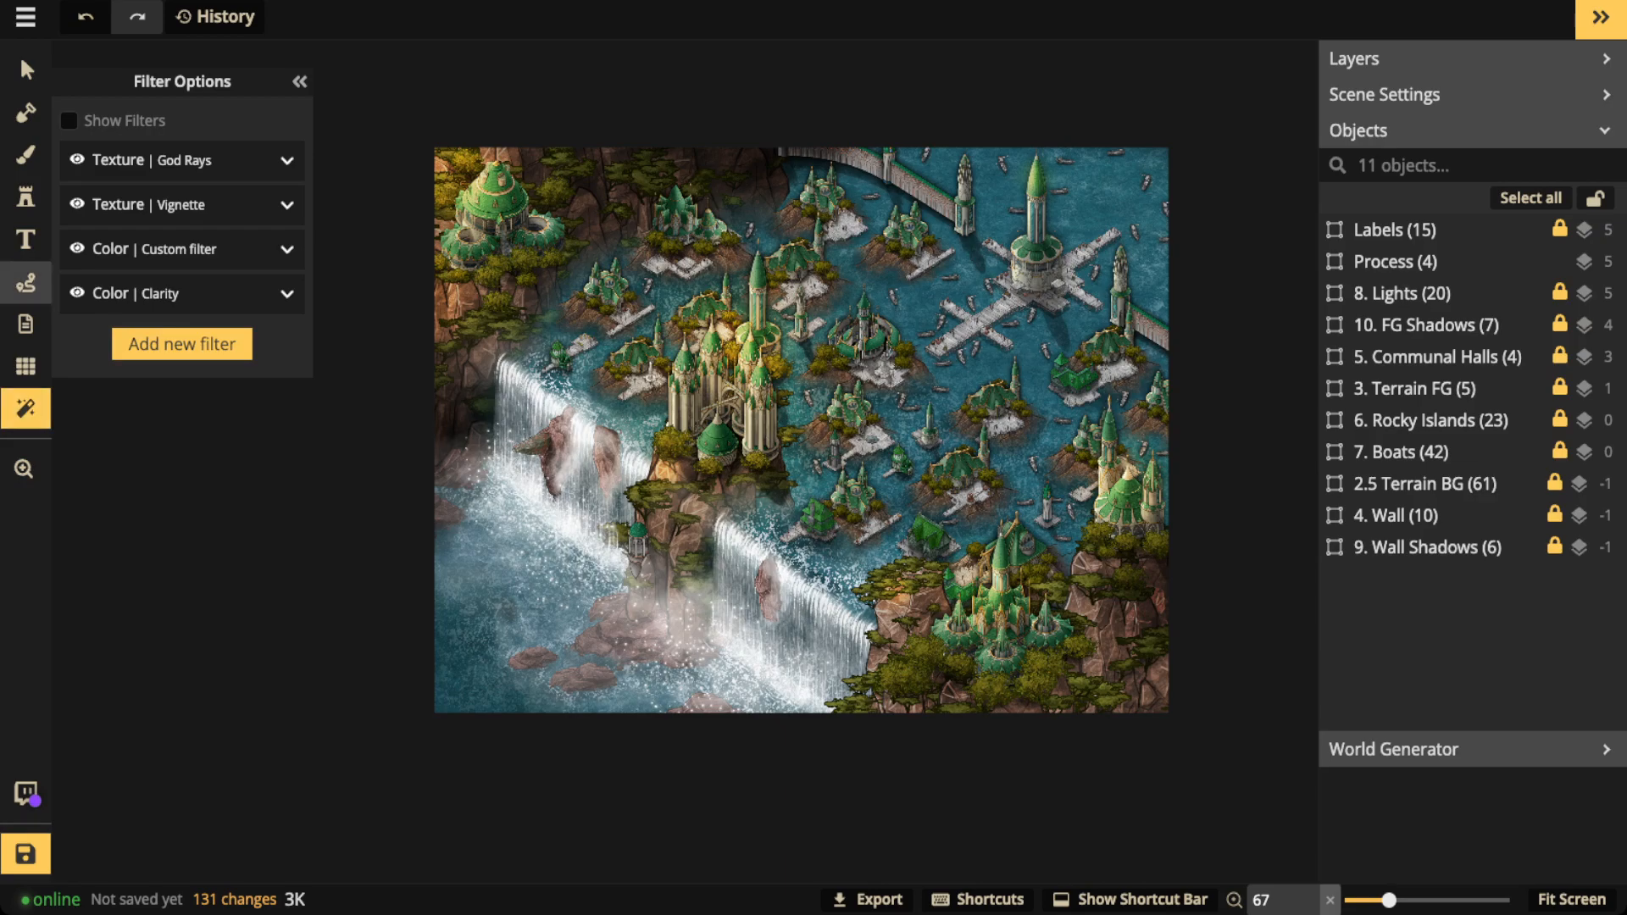
# Set the path opacity to 0.8, circle the central castle's lit towers with a yellow free-draw path, and delete the circle.
pyautogui.click(26, 283)
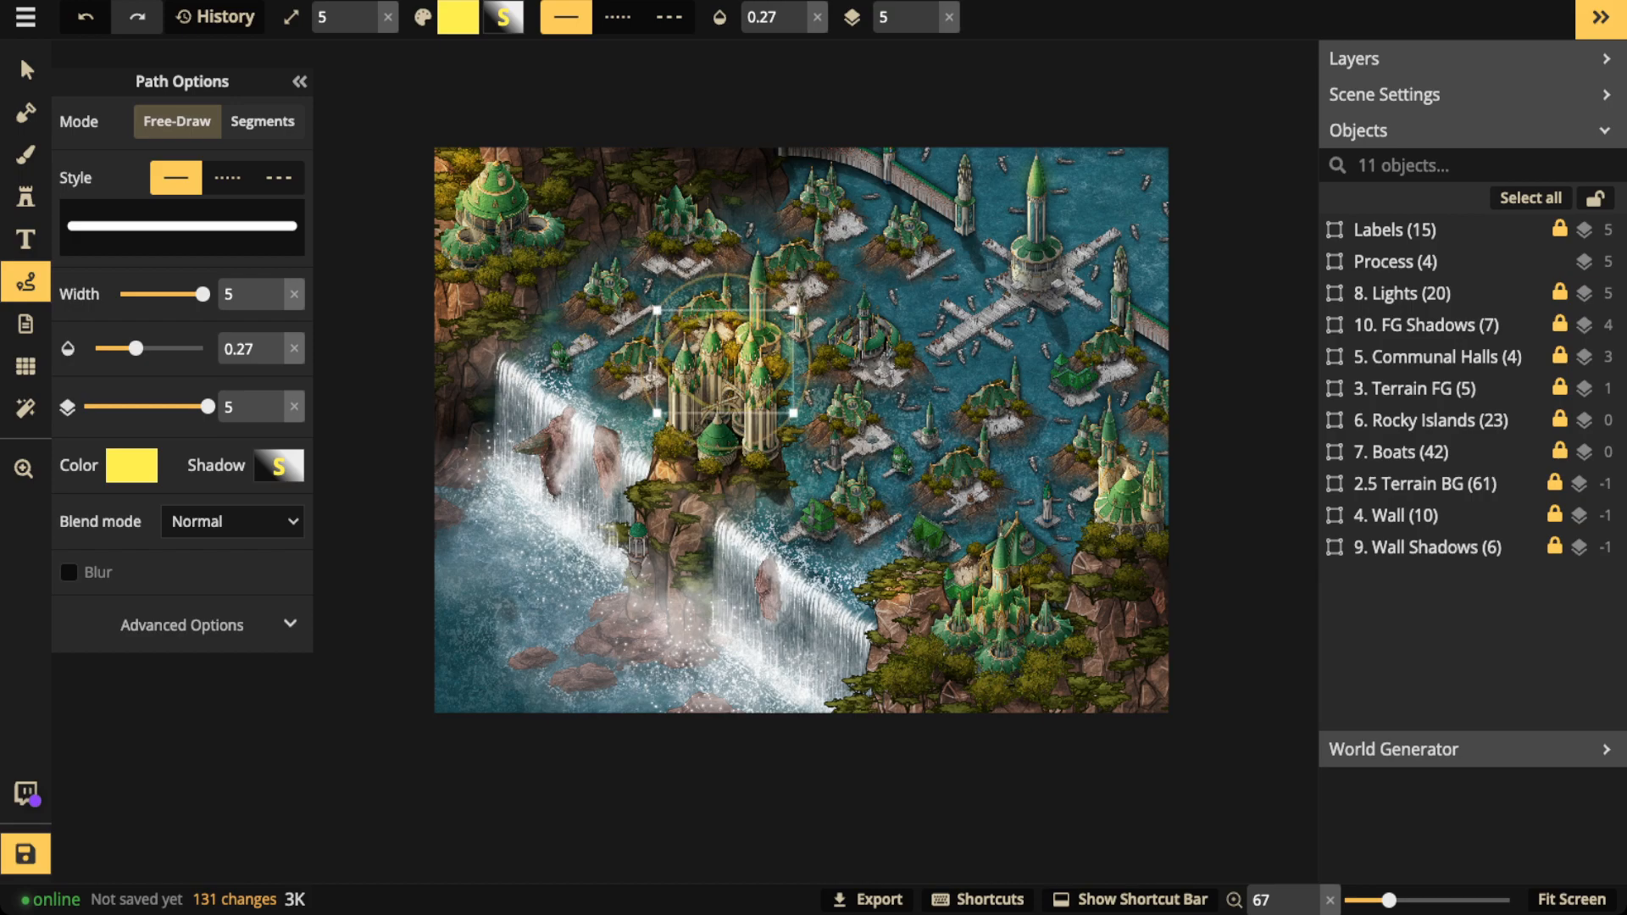
pyautogui.click(817, 17)
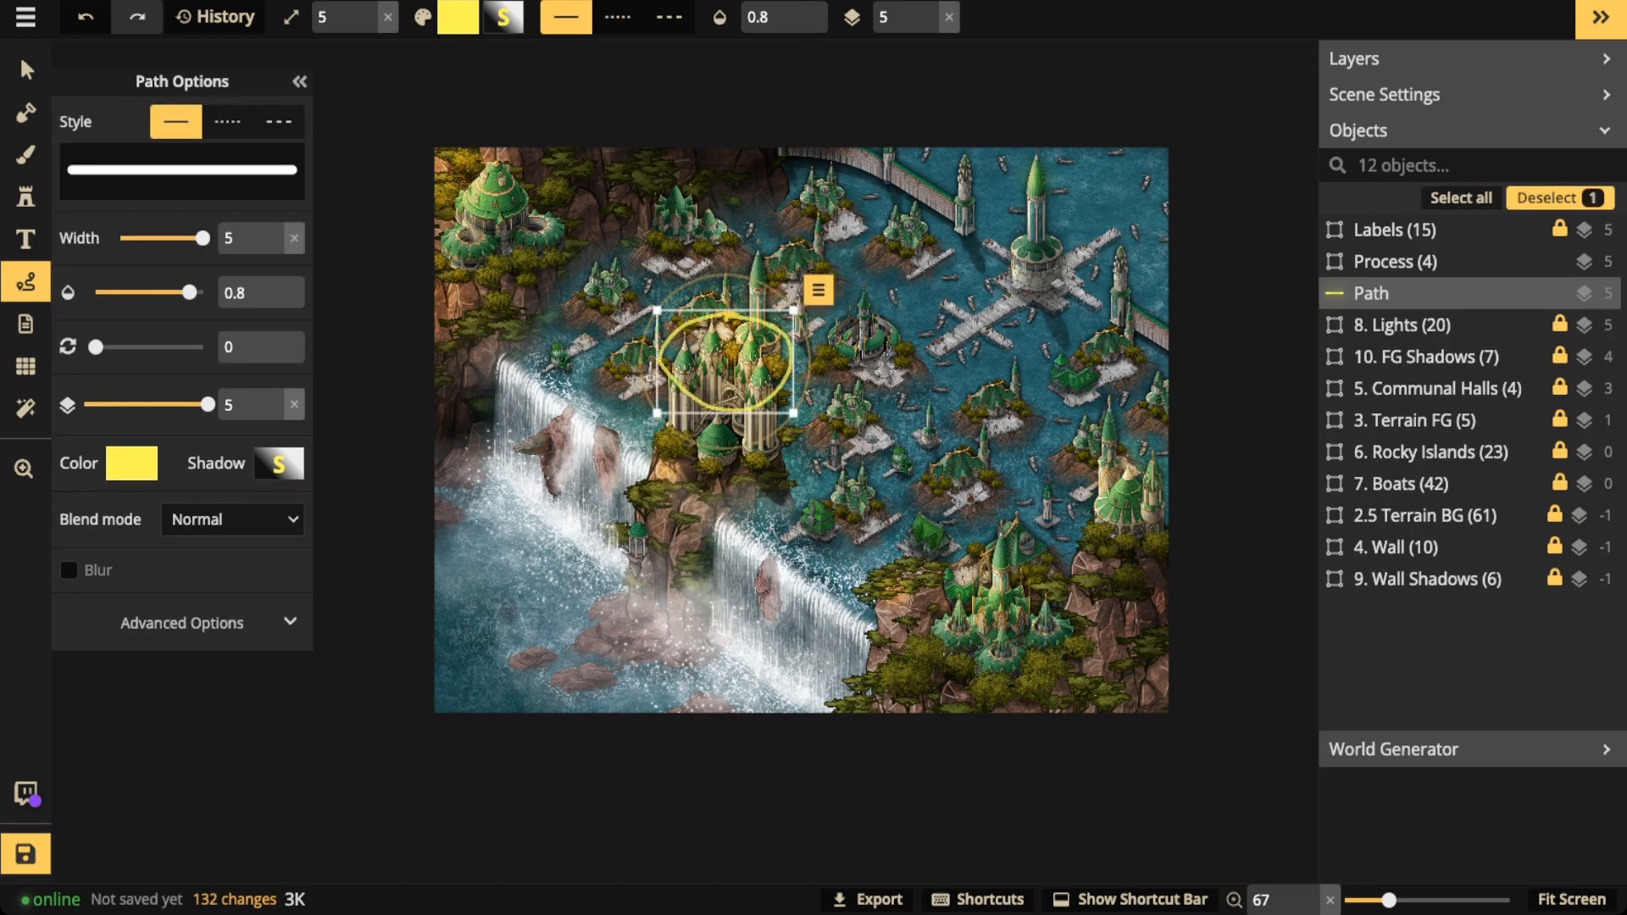
pyautogui.scroll(5, 710, 338)
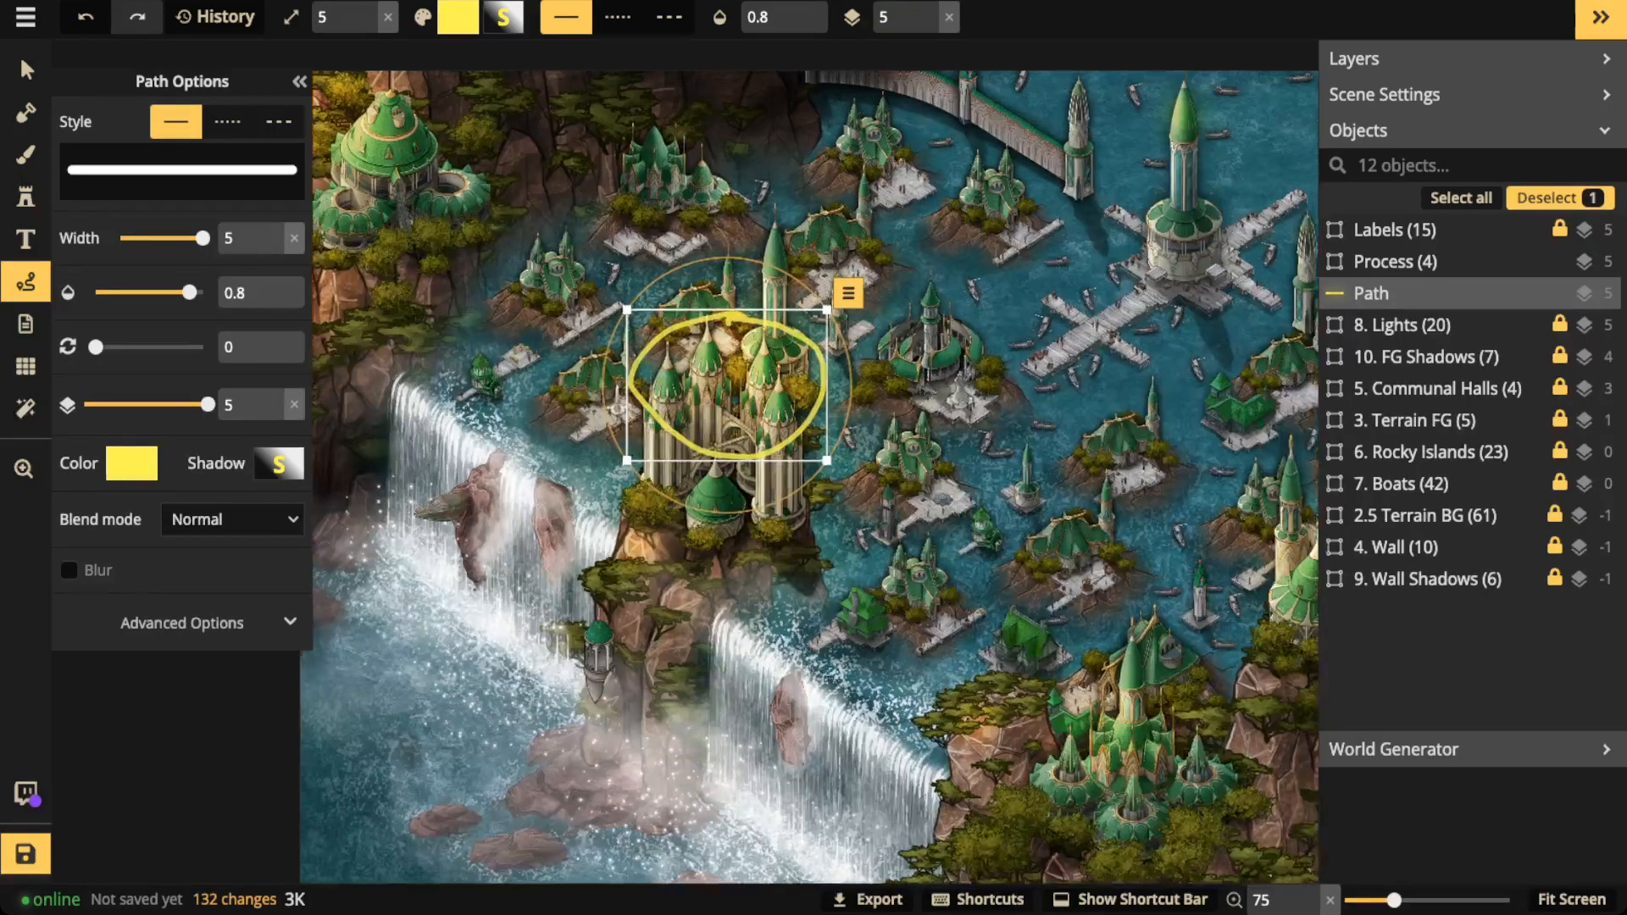
pyautogui.scroll(3, 738, 377)
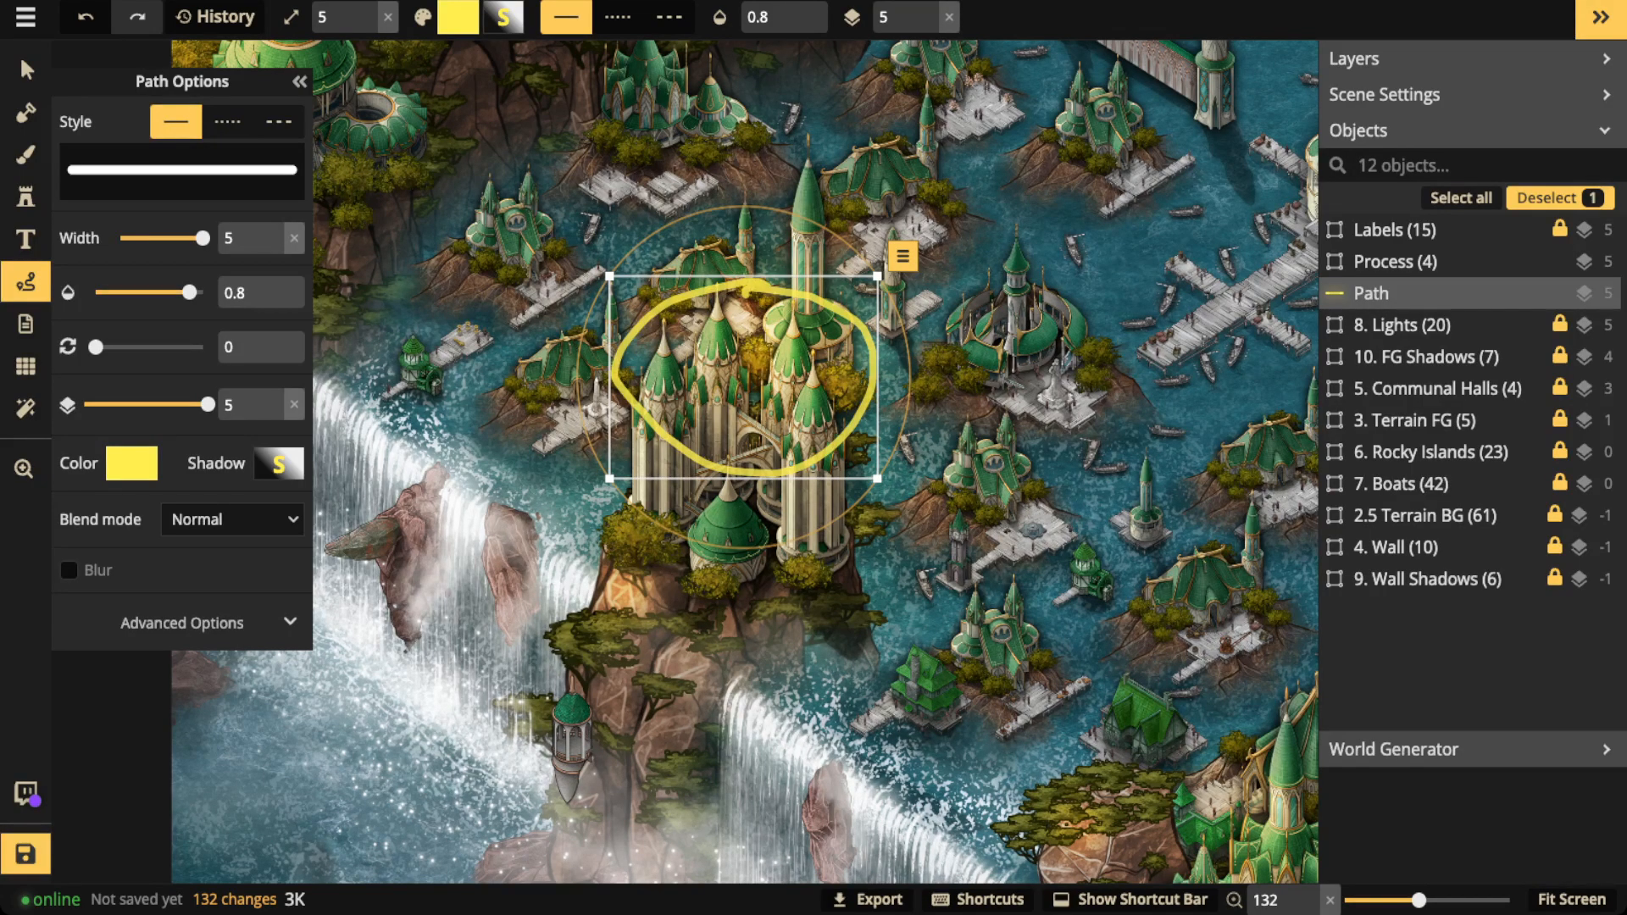
pyautogui.press('Delete')
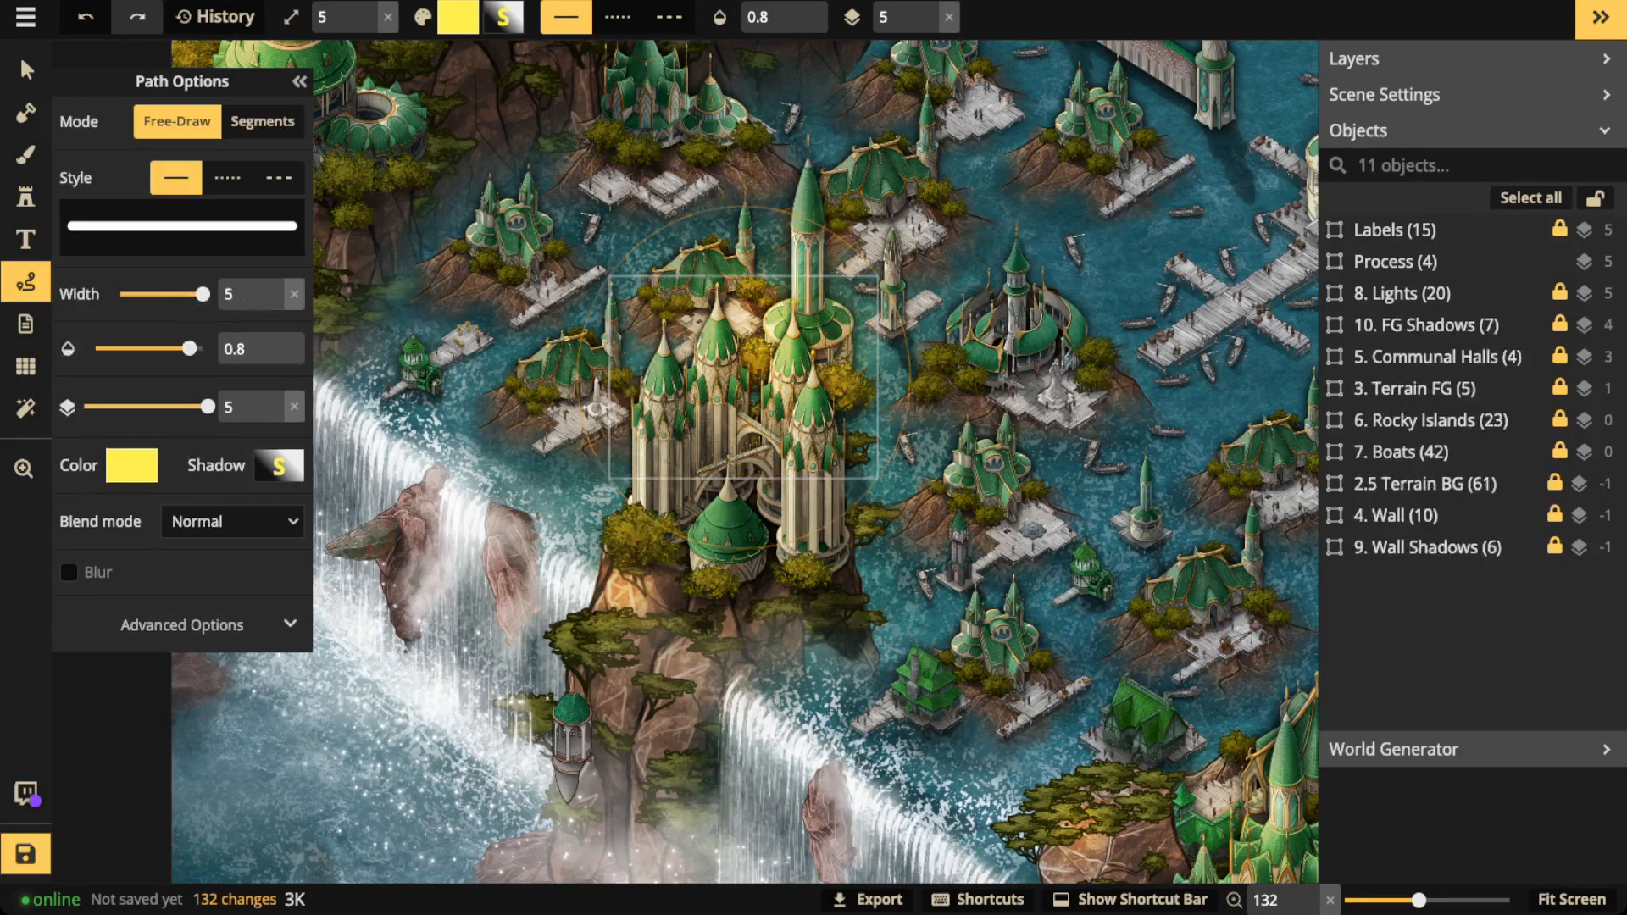
# Outline the shadowed forested cliffs along the map's upper edge with a yellow free-draw path, and delete the outline.
pyautogui.scroll(-3, 1131, 564)
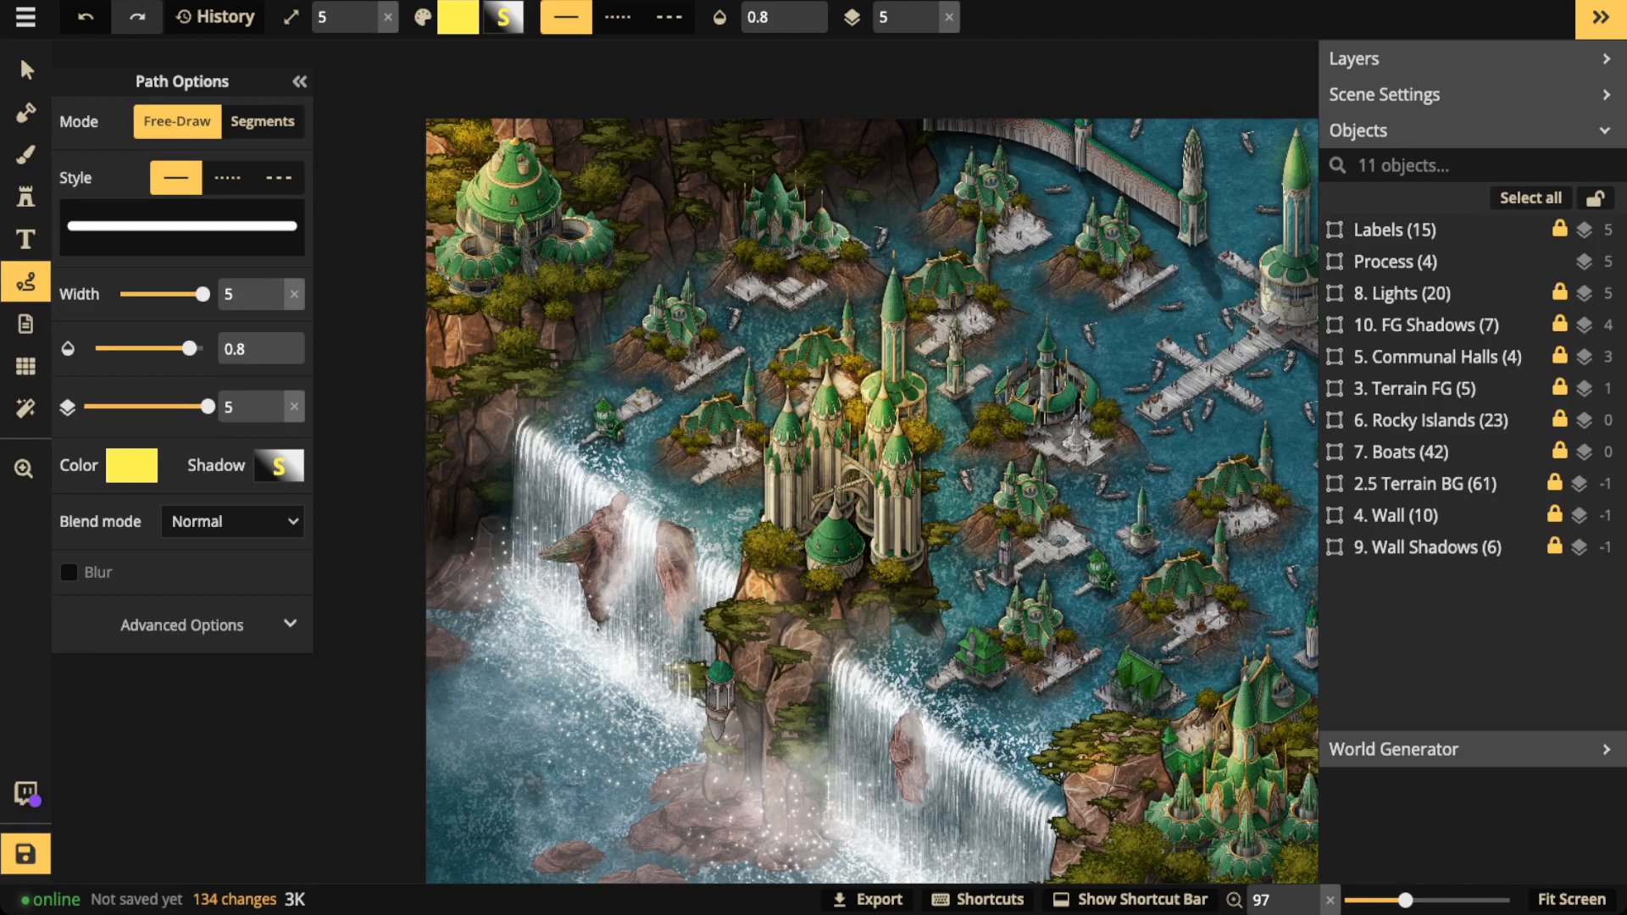
pyautogui.moveTo(724, 127)
pyautogui.mouseDown()
pyautogui.moveTo(612, 129)
pyautogui.moveTo(586, 168)
pyautogui.moveTo(653, 253)
pyautogui.moveTo(932, 169)
pyautogui.moveTo(929, 134)
pyautogui.moveTo(729, 127)
pyautogui.mouseUp()
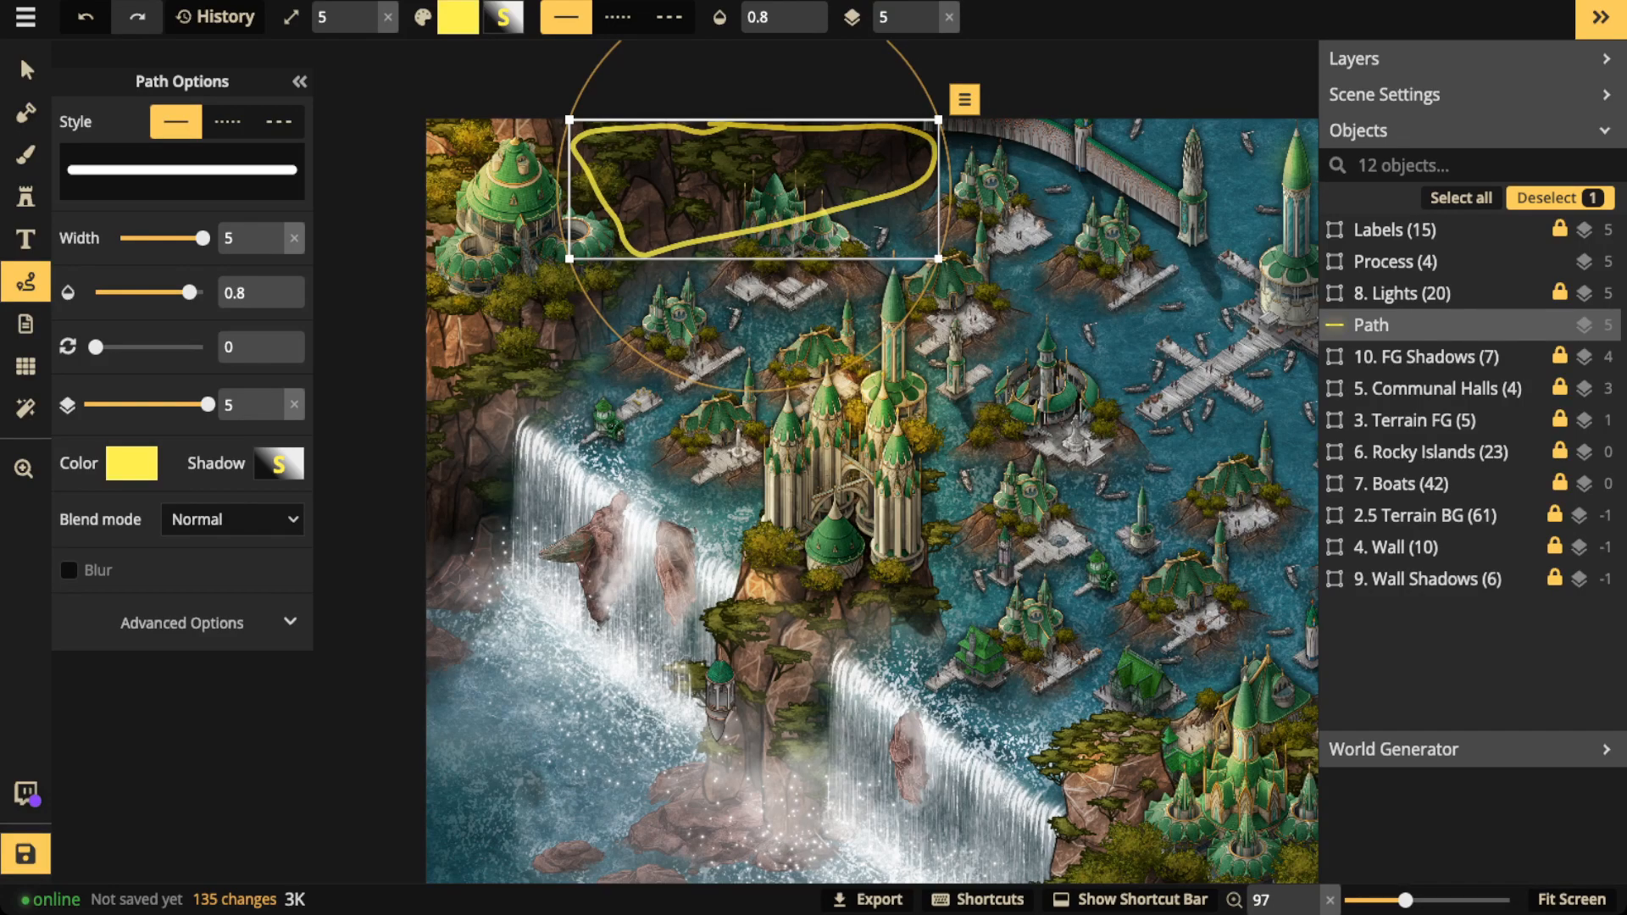
pyautogui.press('Delete')
pyautogui.scroll(-1, 882, 500)
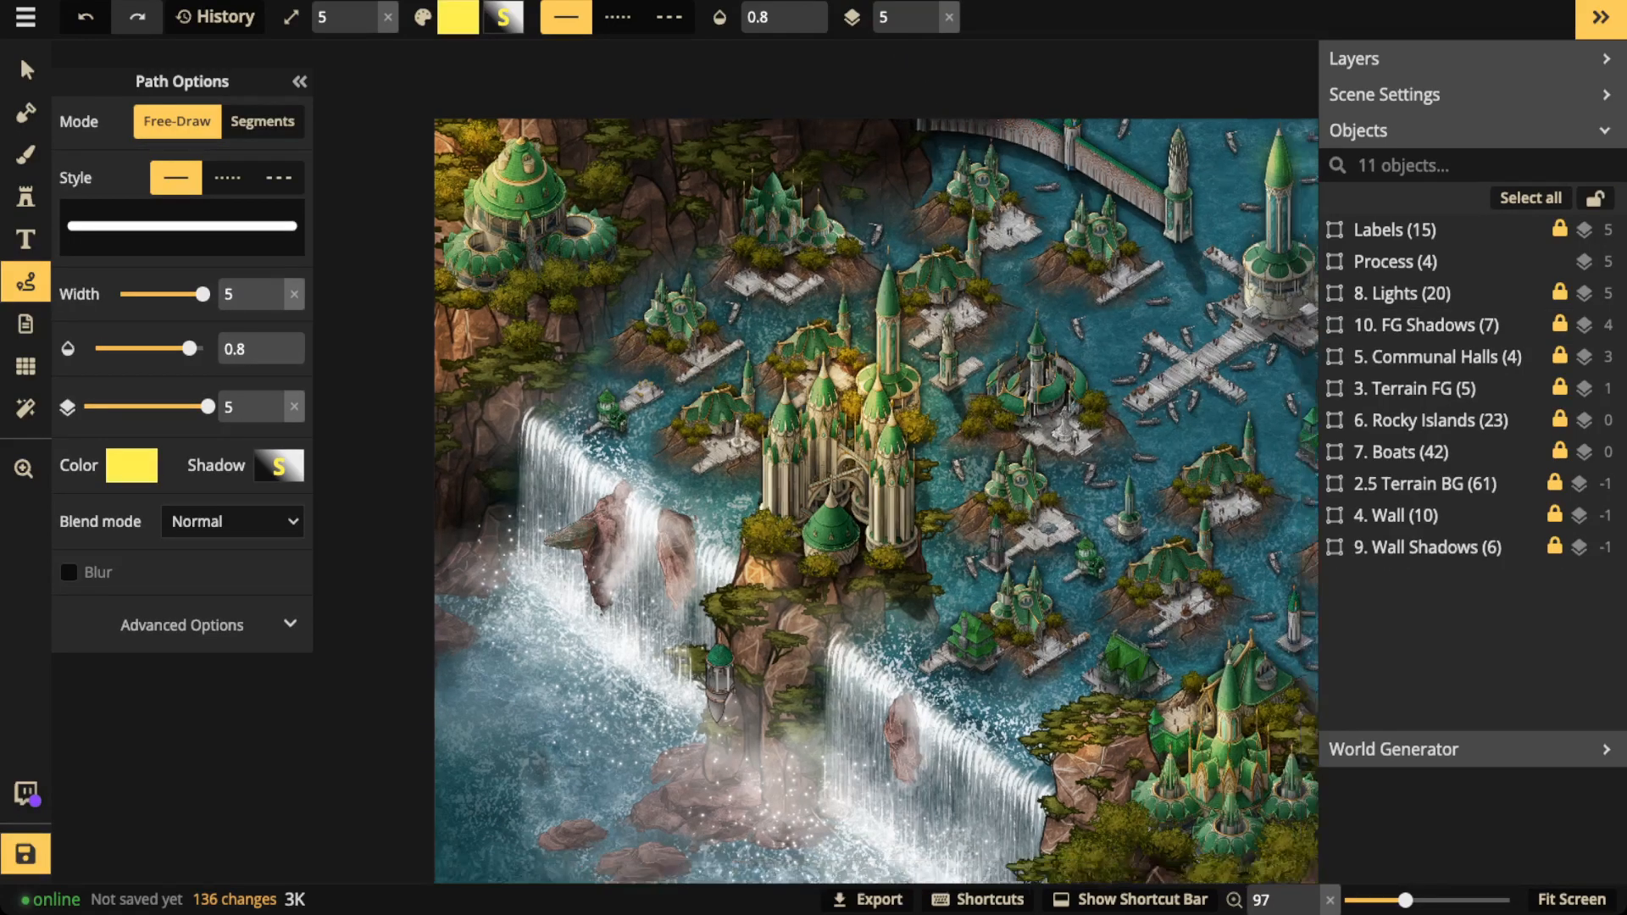
pyautogui.scroll(-2, 703, 216)
pyautogui.moveTo(704, 217); pyautogui.dragTo(467, 191)
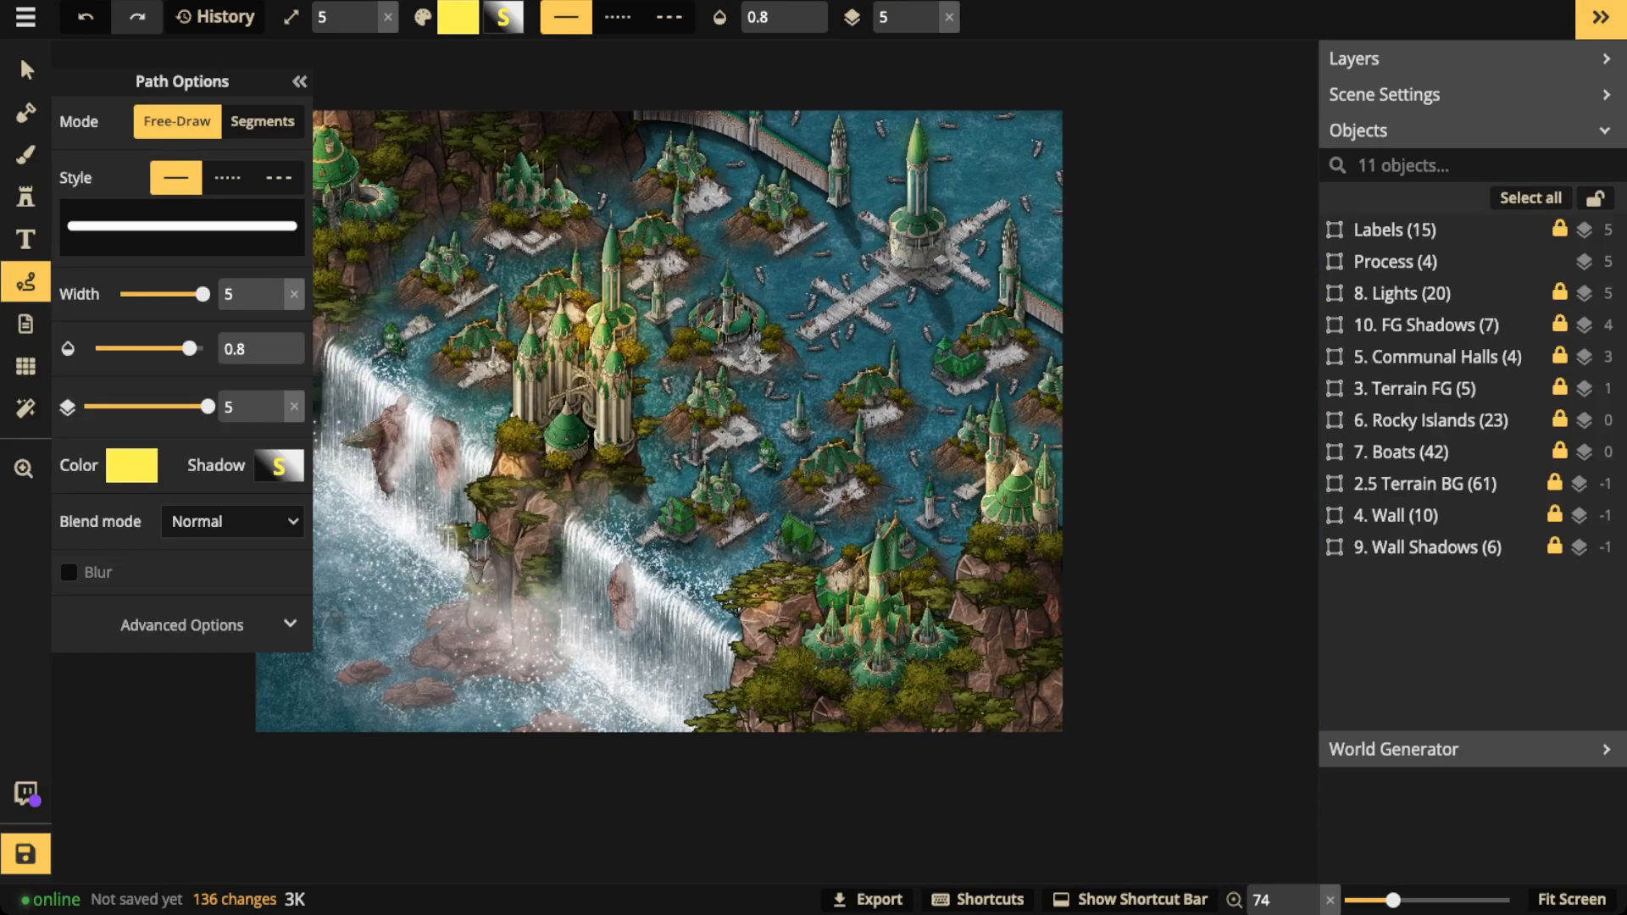
# Outline the rocky cliffs near the map's lower-right edge with a yellow free-draw path, and delete the outline.
pyautogui.moveTo(1044, 573)
pyautogui.mouseDown()
pyautogui.moveTo(994, 705)
pyautogui.moveTo(1049, 567)
pyautogui.moveTo(1024, 578)
pyautogui.mouseUp()
pyautogui.press('Delete')
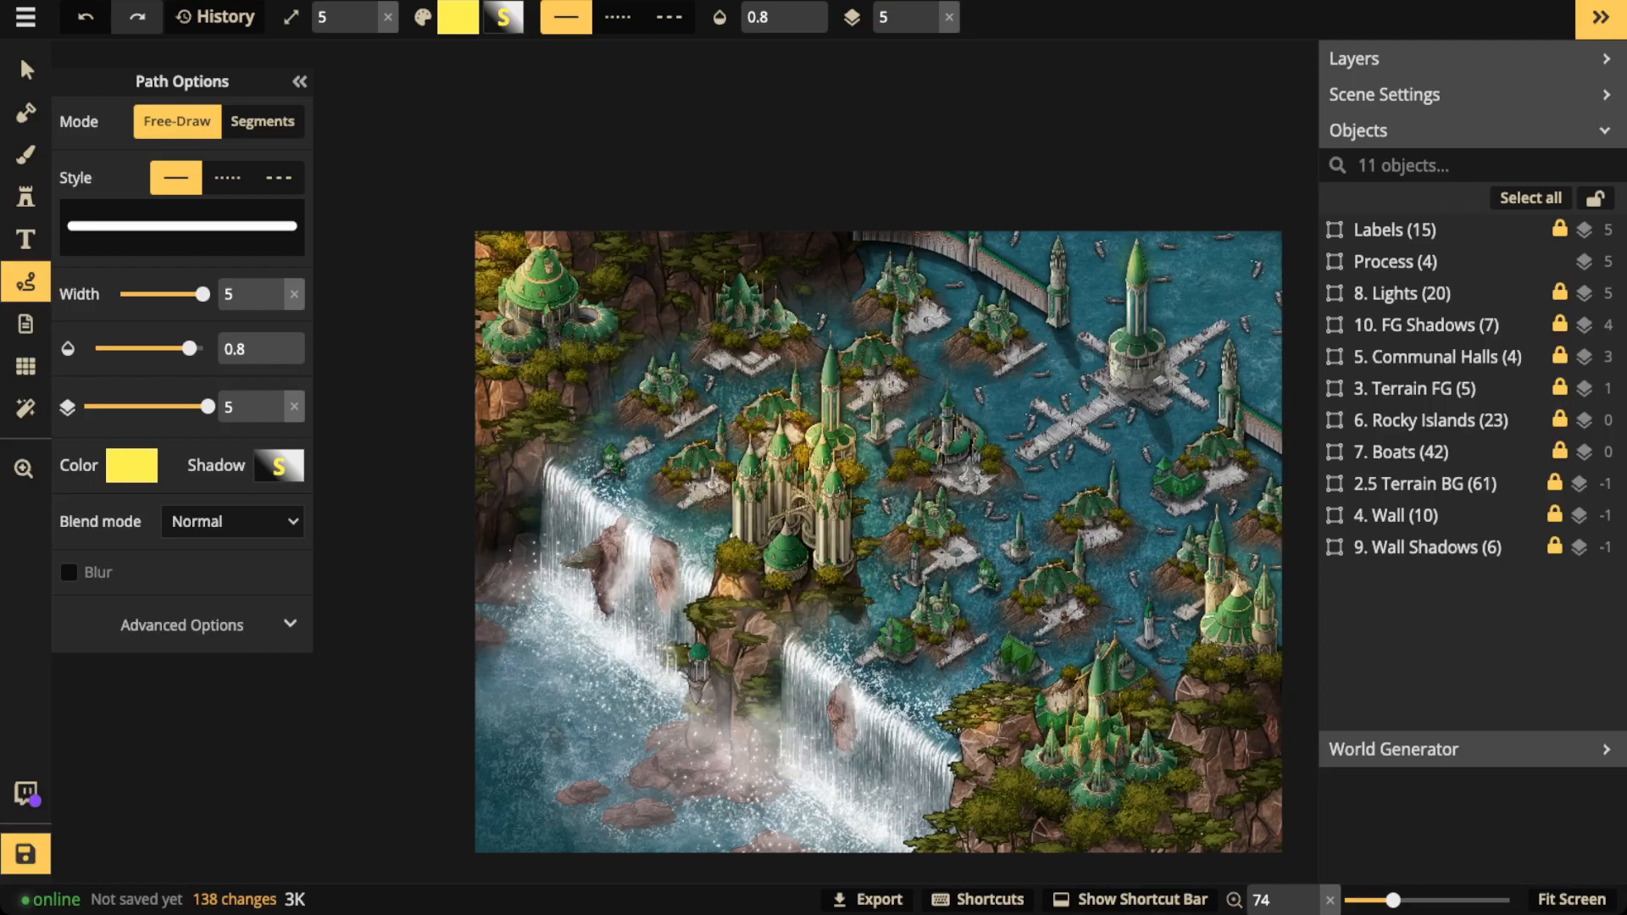
# Draw a yellow light-direction arrow from the map's left edge, a loop at the central castle's base, and outlines around the darker cliffs.
pyautogui.moveTo(428, 341)
pyautogui.mouseDown()
pyautogui.moveTo(553, 430)
pyautogui.moveTo(579, 440)
pyautogui.moveTo(581, 426)
pyautogui.mouseUp()
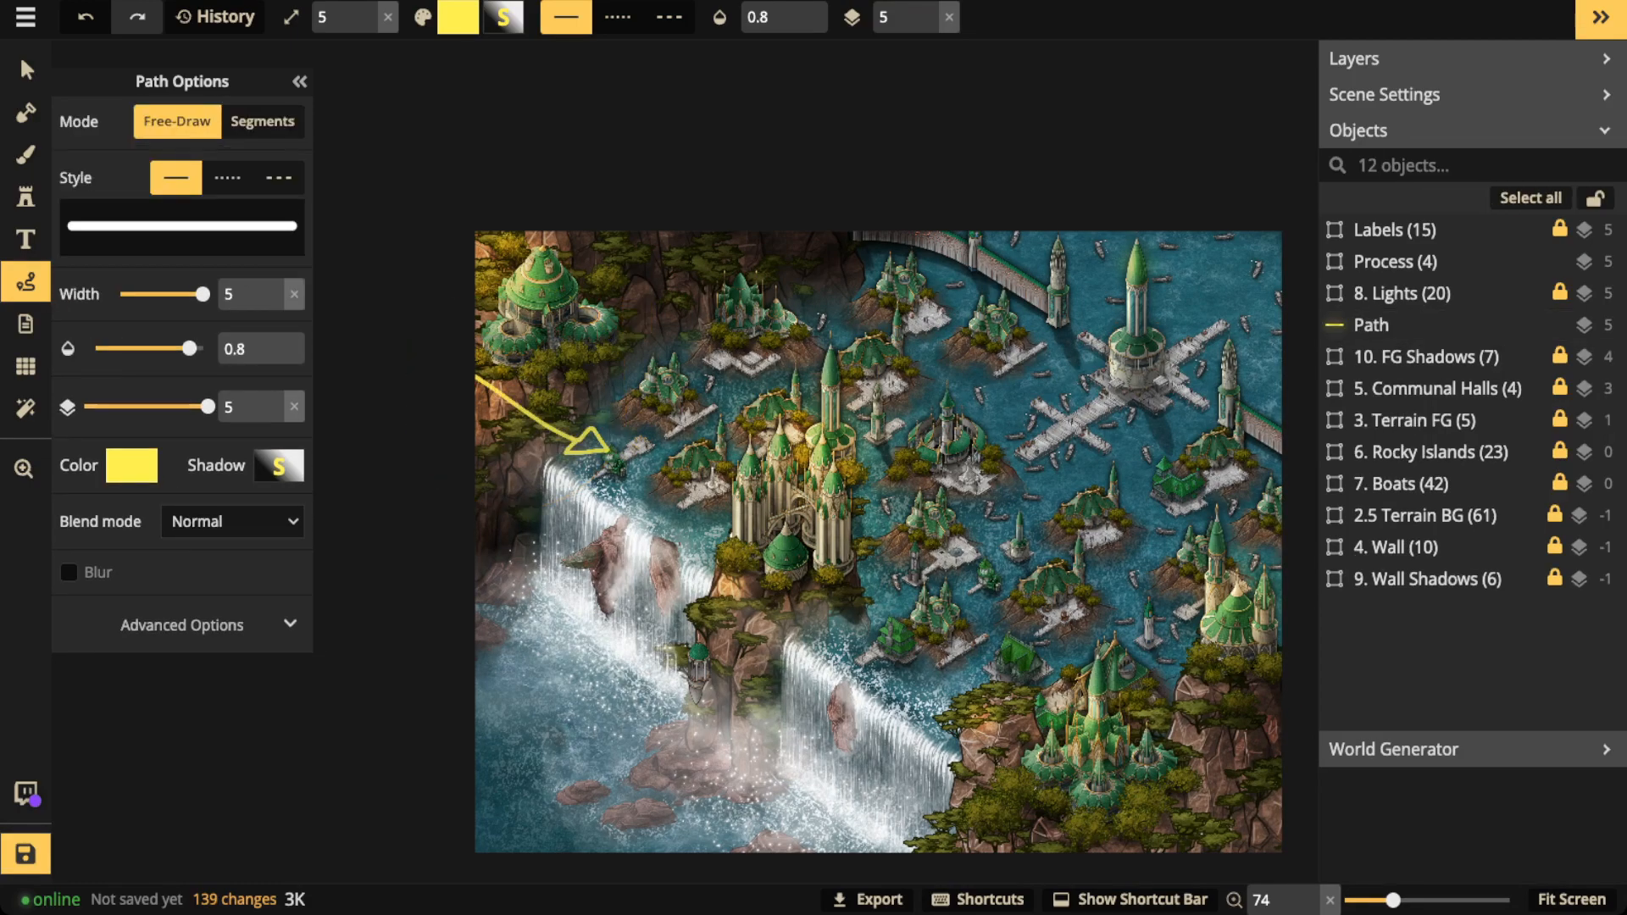
pyautogui.moveTo(839, 617)
pyautogui.mouseDown()
pyautogui.moveTo(858, 523)
pyautogui.moveTo(842, 614)
pyautogui.mouseUp()
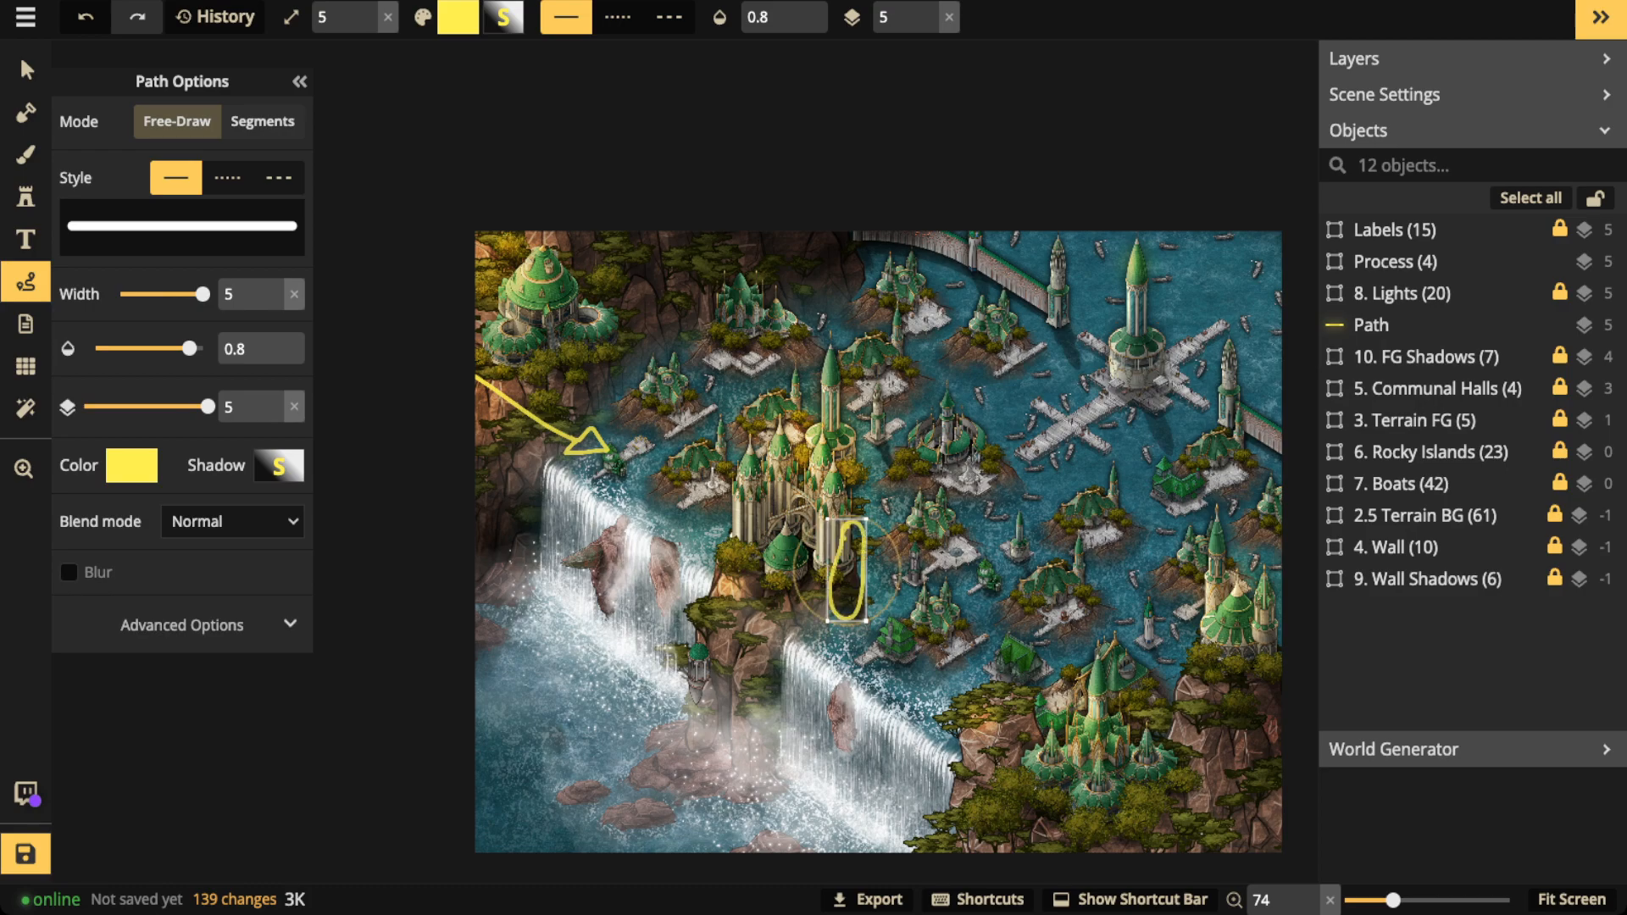
pyautogui.moveTo(1243, 669)
pyautogui.mouseDown()
pyautogui.moveTo(1127, 821)
pyautogui.moveTo(1274, 705)
pyautogui.moveTo(1225, 678)
pyautogui.mouseUp()
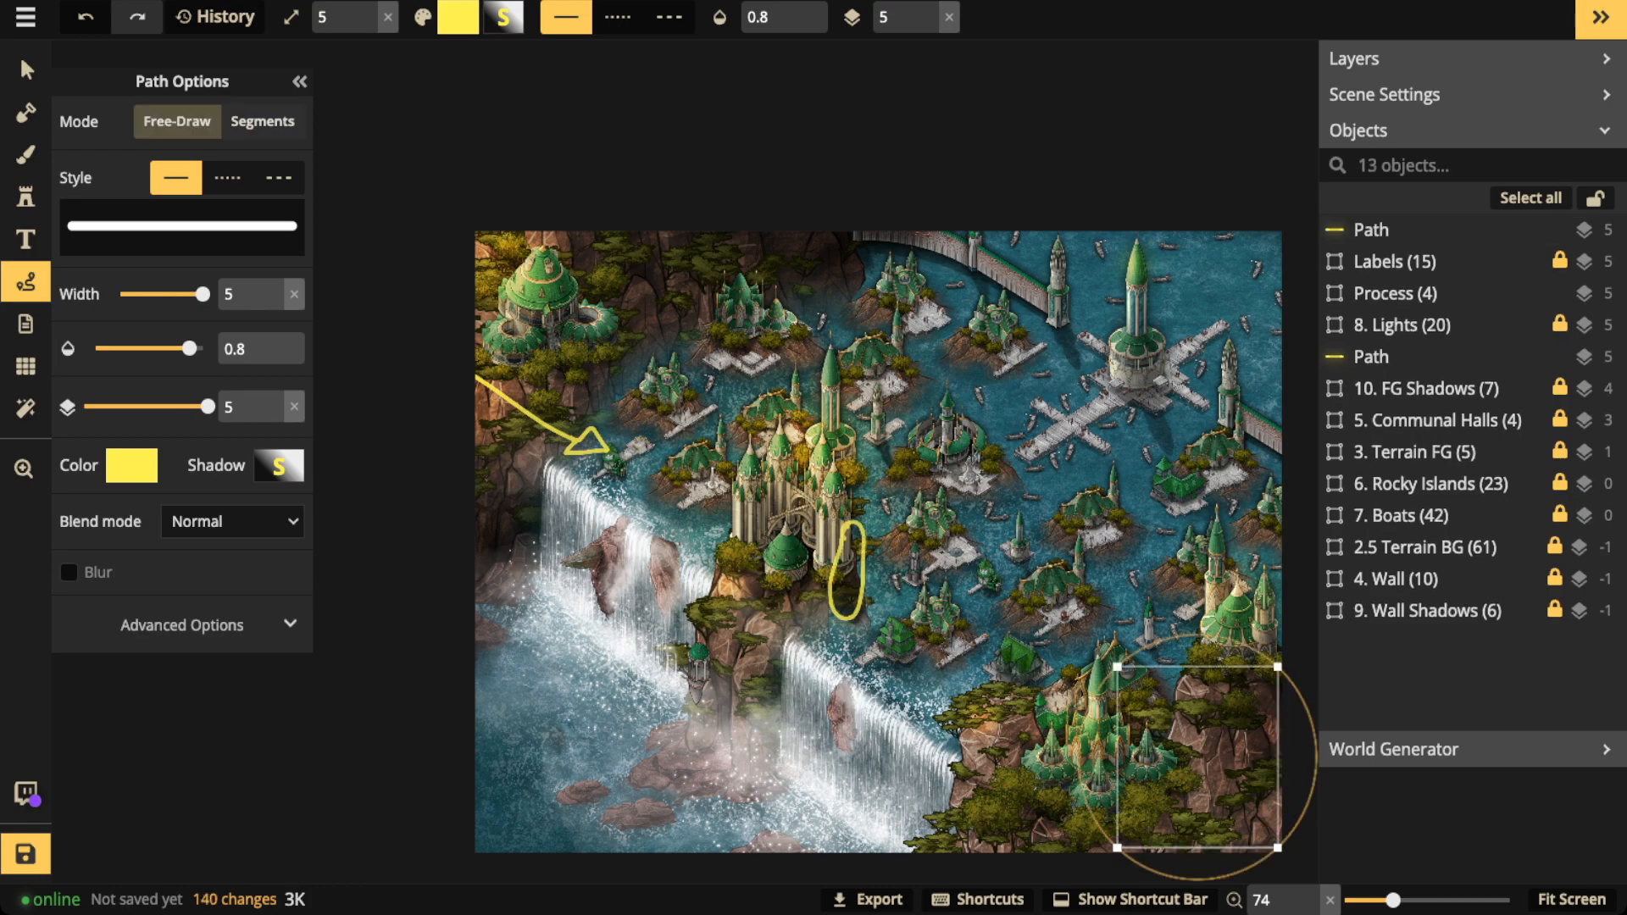
pyautogui.moveTo(597, 236)
pyautogui.mouseDown()
pyautogui.moveTo(589, 271)
pyautogui.moveTo(642, 308)
pyautogui.mouseUp()
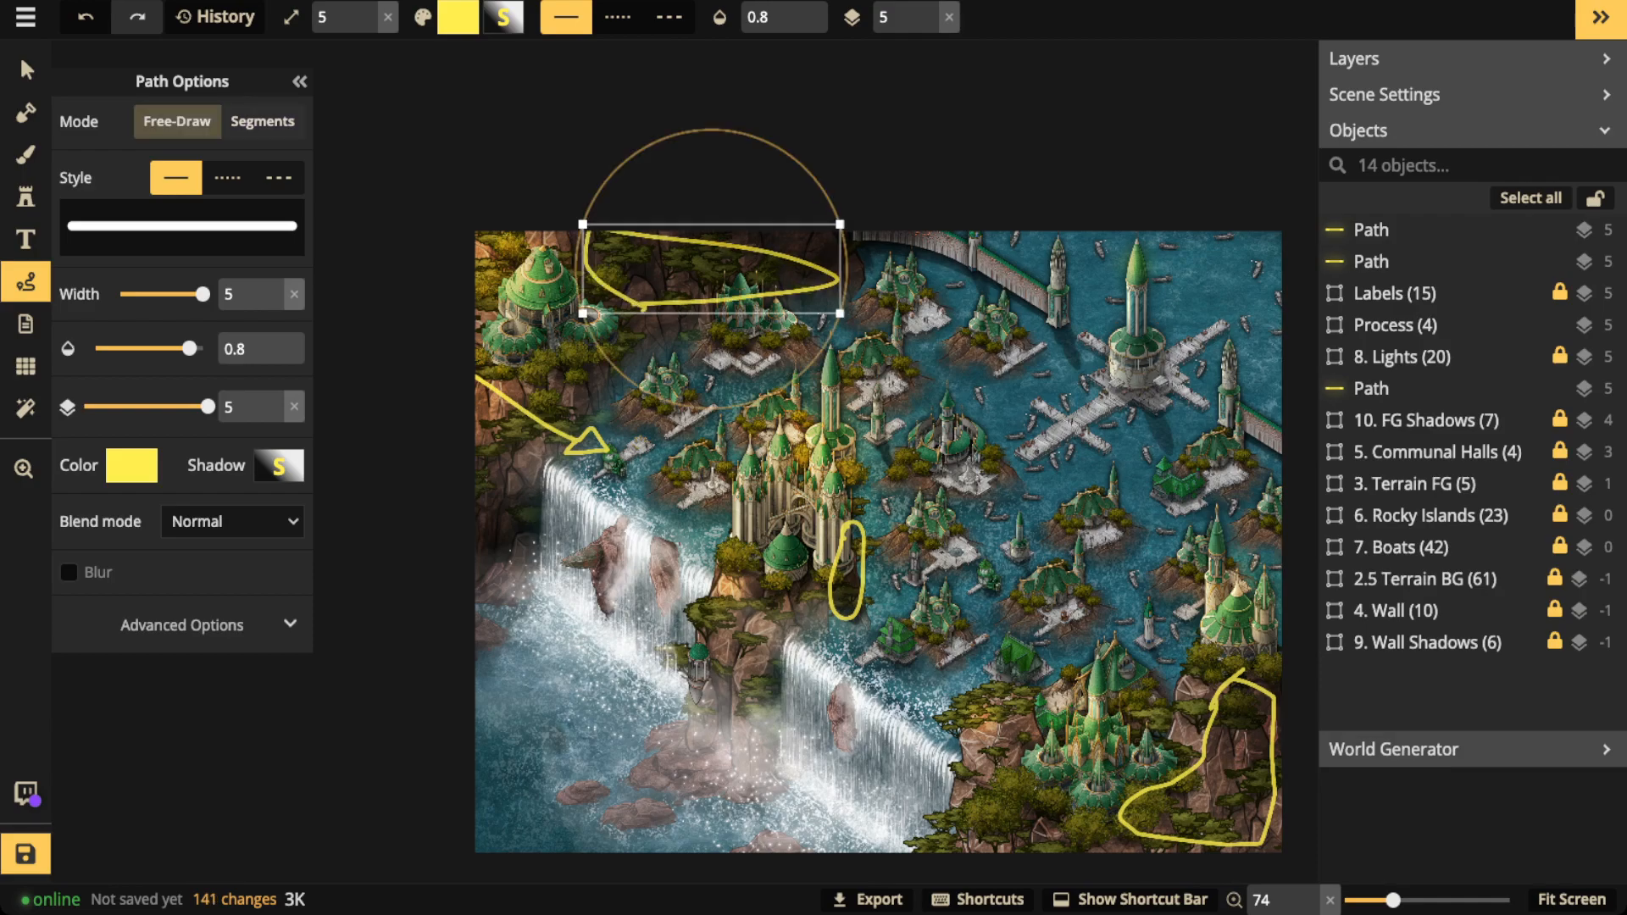
pyautogui.click(472, 542)
pyautogui.moveTo(472, 542)
pyautogui.mouseDown()
pyautogui.moveTo(529, 562)
pyautogui.moveTo(471, 460)
pyautogui.mouseUp()
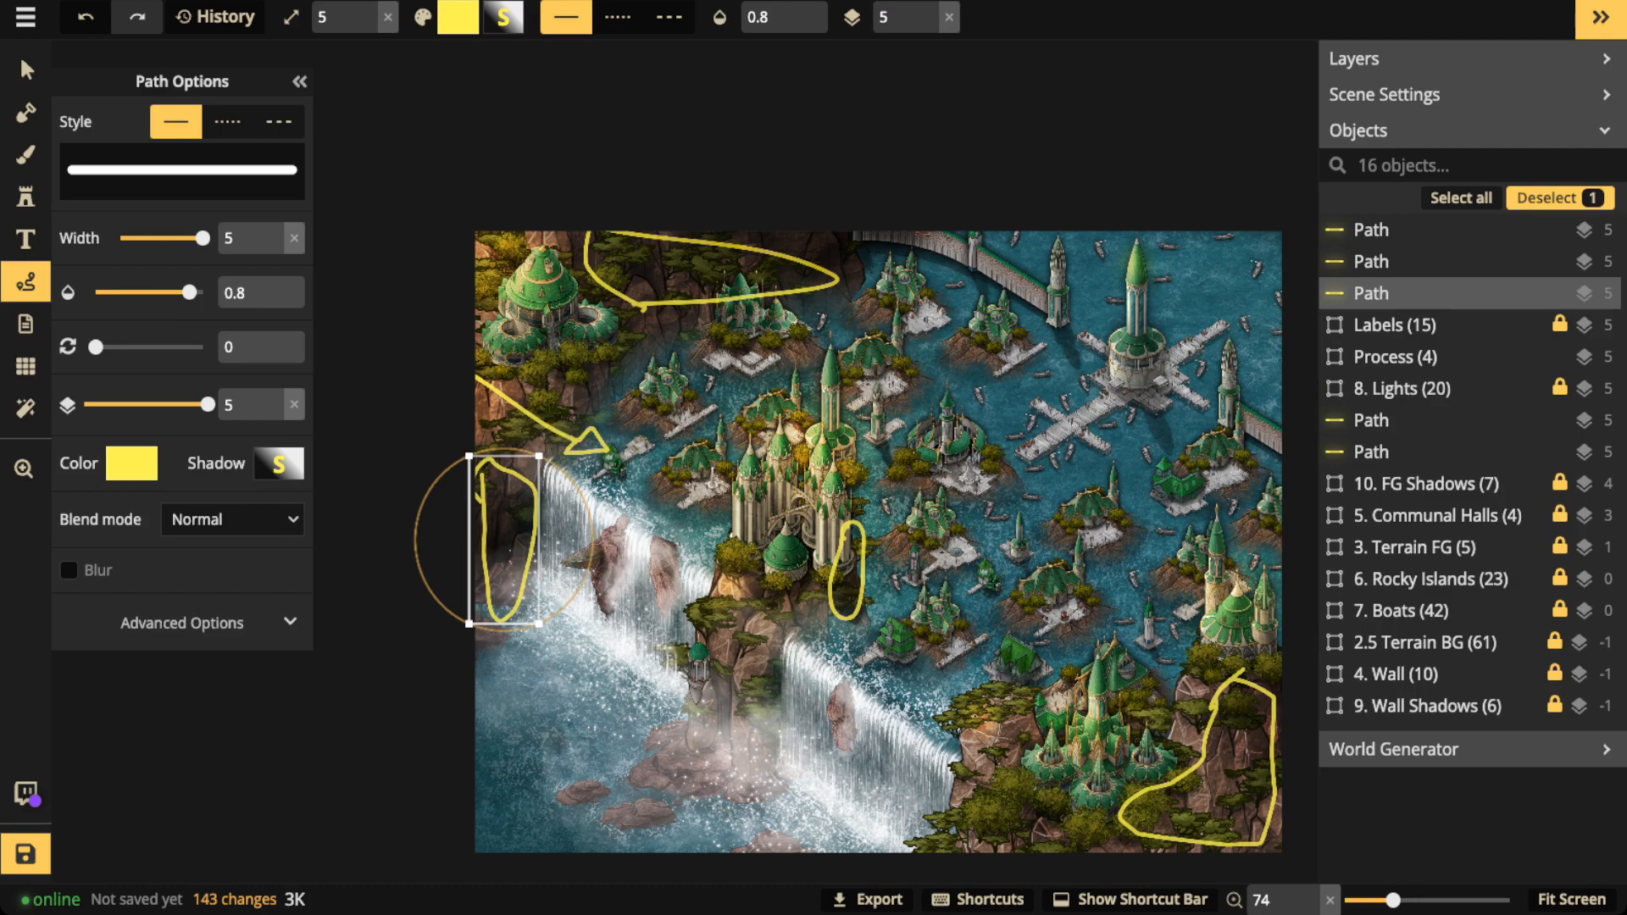
# Undo the yellow cliff outlines, and delete the loop at the castle's base and the light-direction arrow.
pyautogui.hotkey('ctrl', 'z')
pyautogui.hotkey('ctrl', 'z')
pyautogui.hotkey('ctrl', 'z')
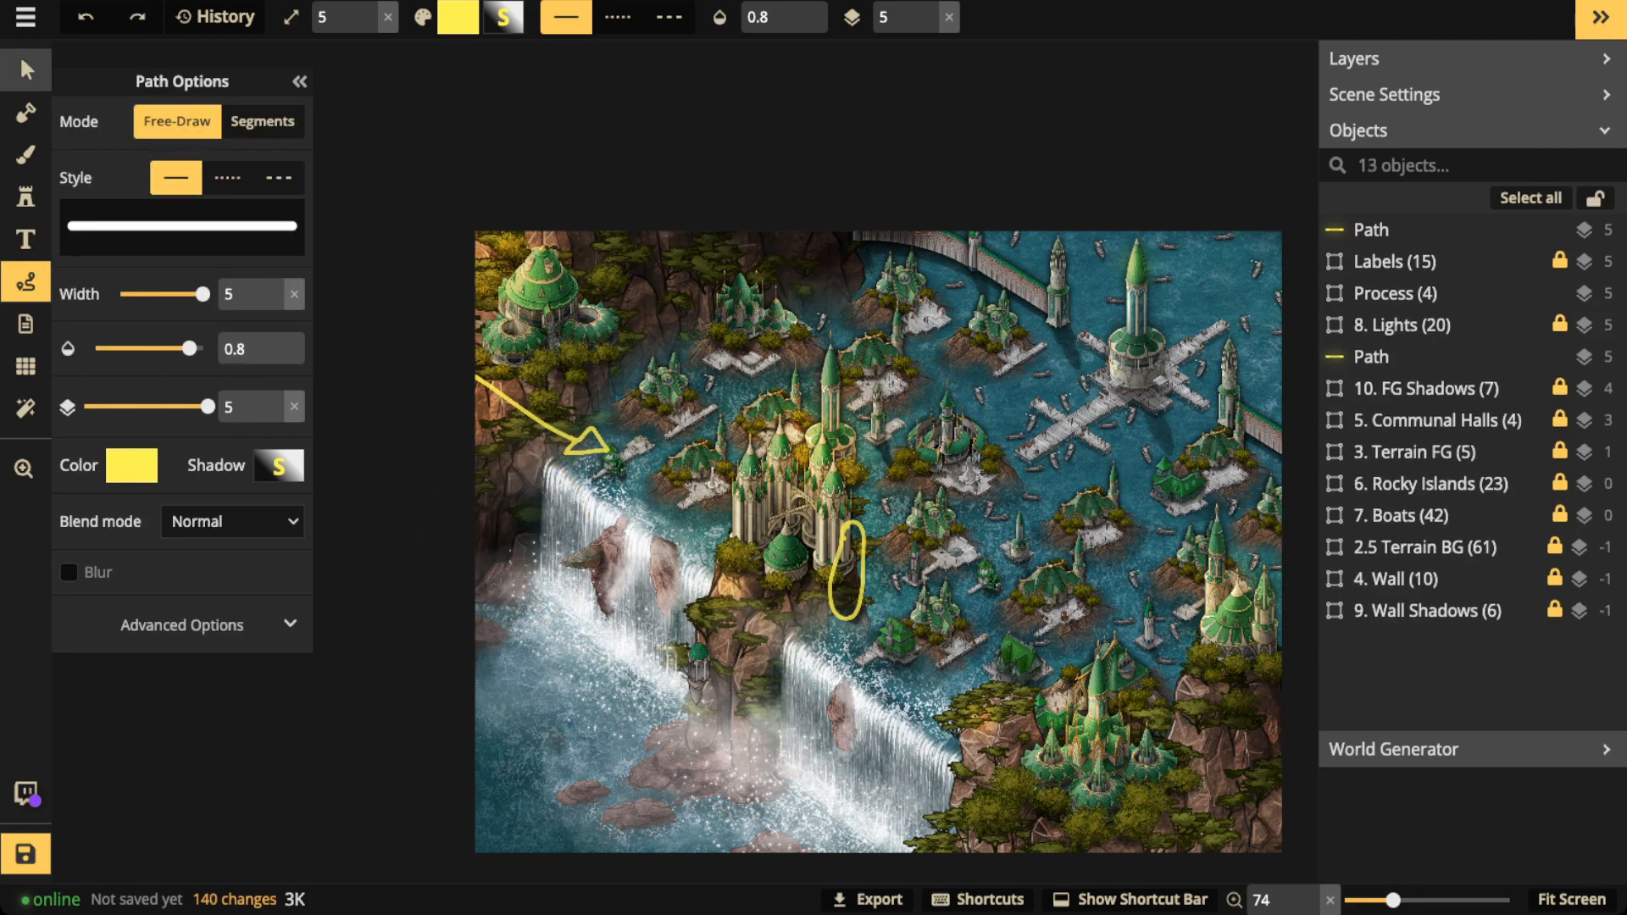
pyautogui.click(26, 70)
pyautogui.click(847, 571)
pyautogui.press('Delete')
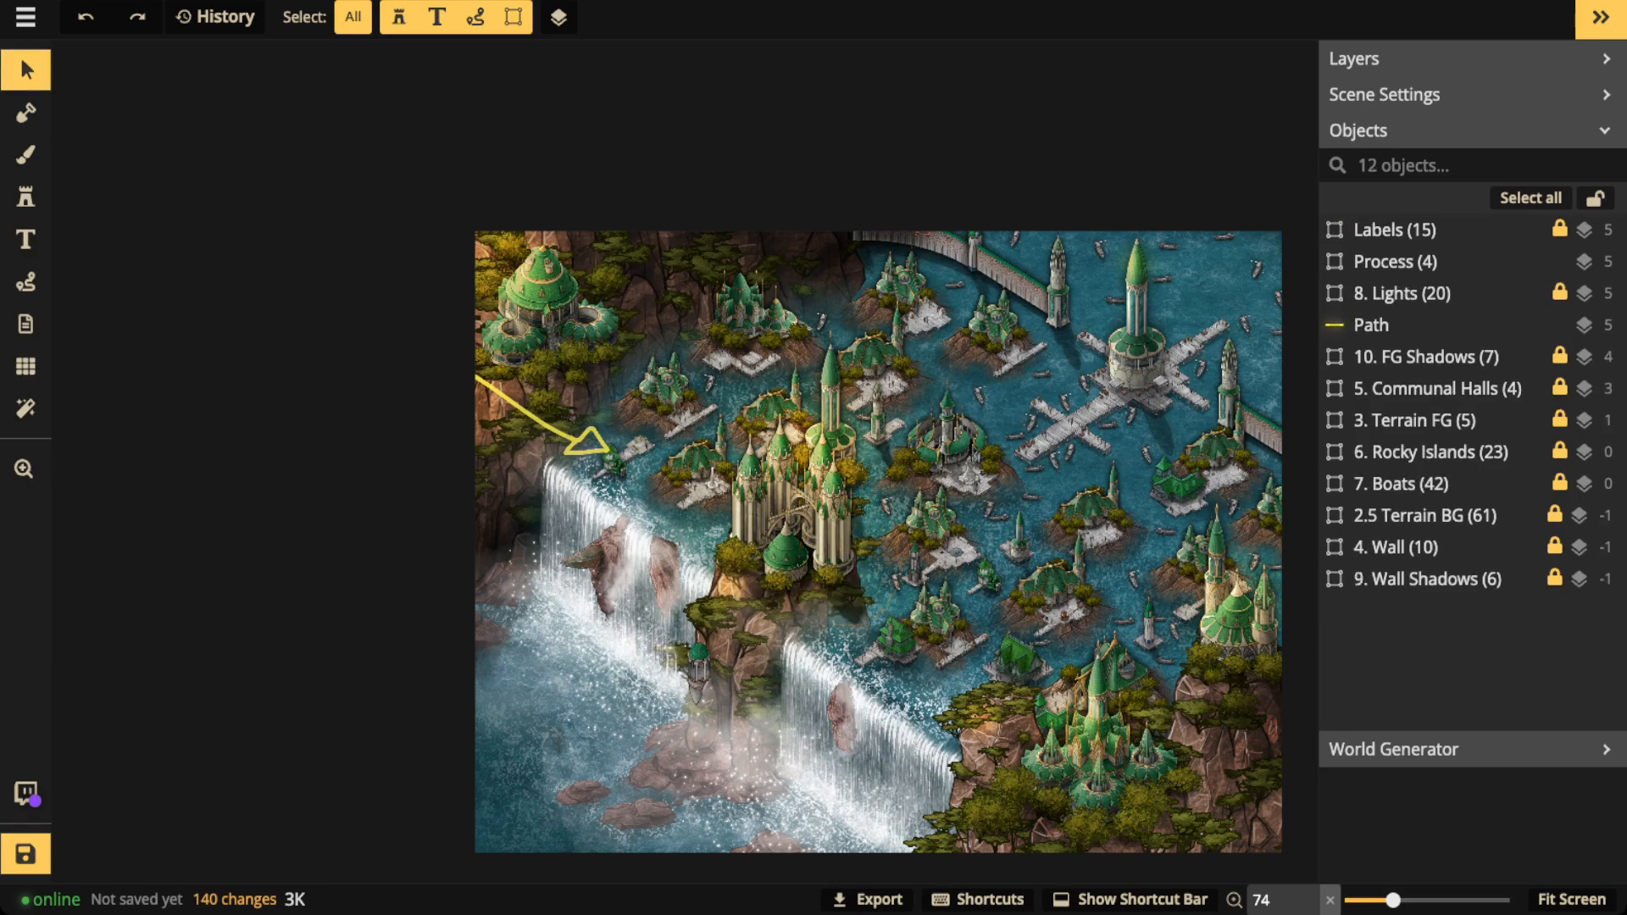
pyautogui.click(585, 443)
pyautogui.press('Delete')
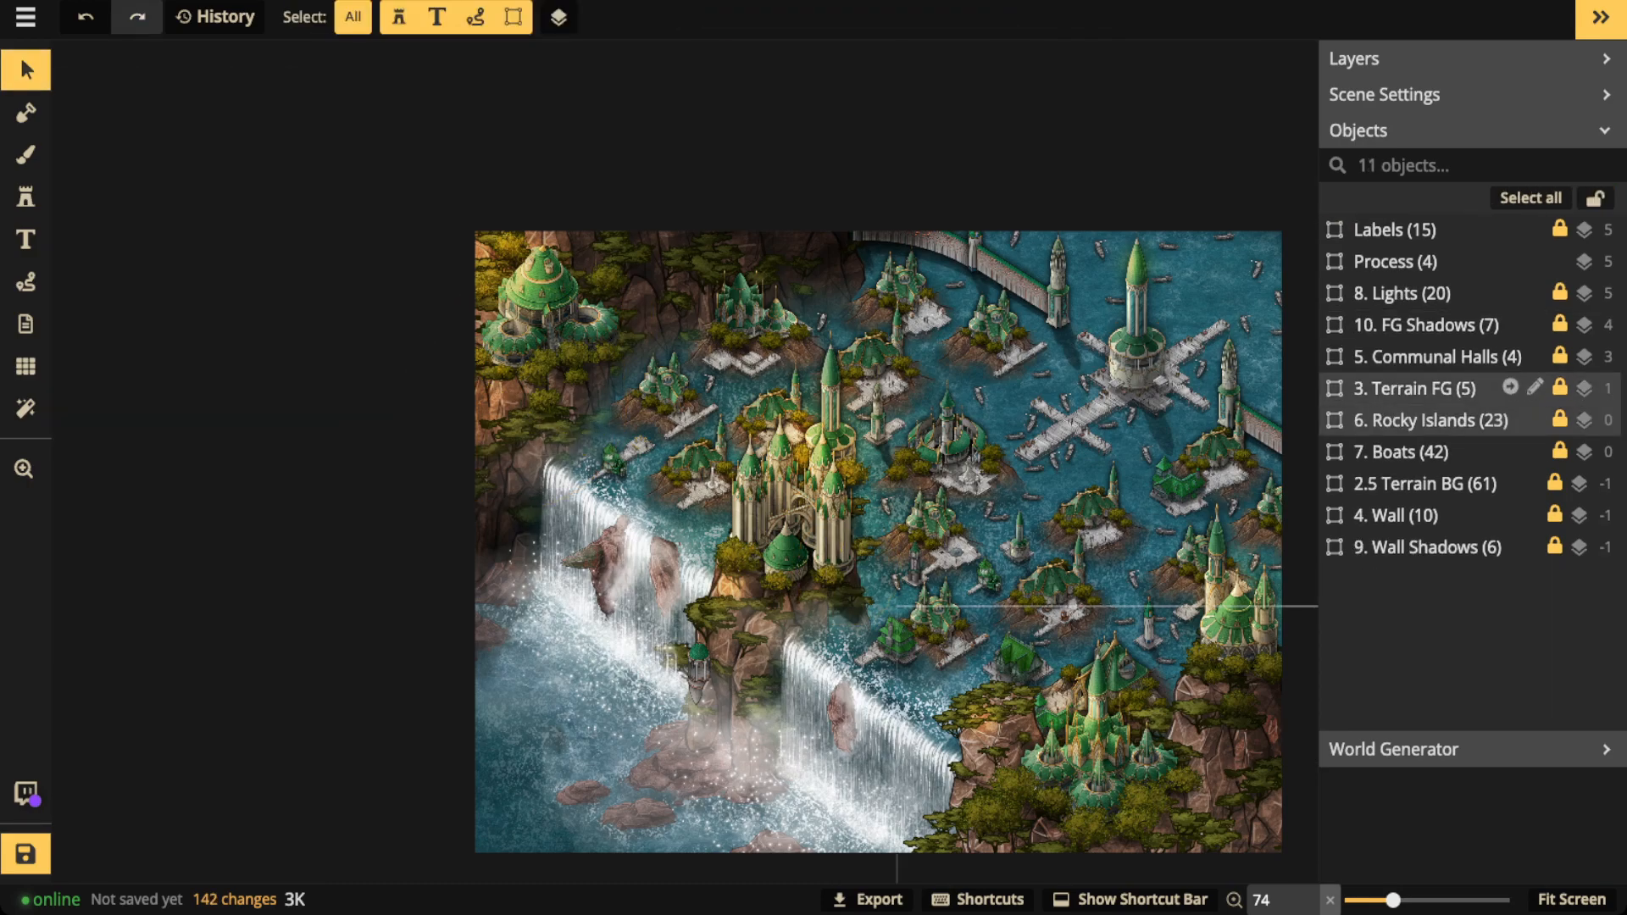
# Reveal the 9. Wall Shadows and 10. FG Shadows groups by setting each group's opacity to 1, and deselect.
pyautogui.click(1424, 484)
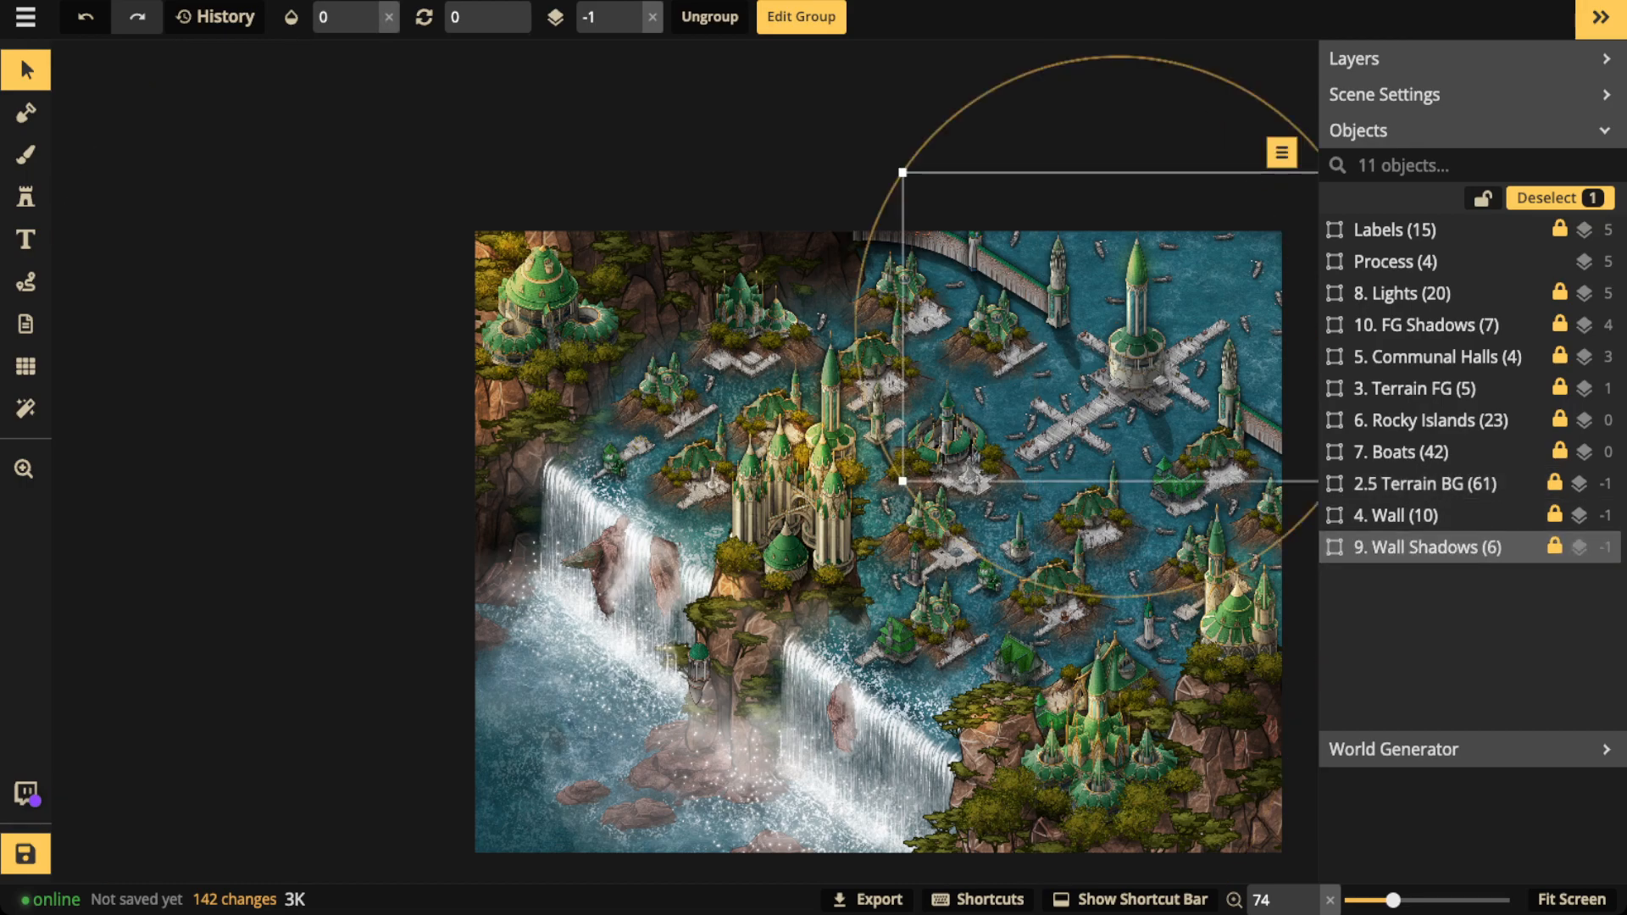
pyautogui.click(389, 17)
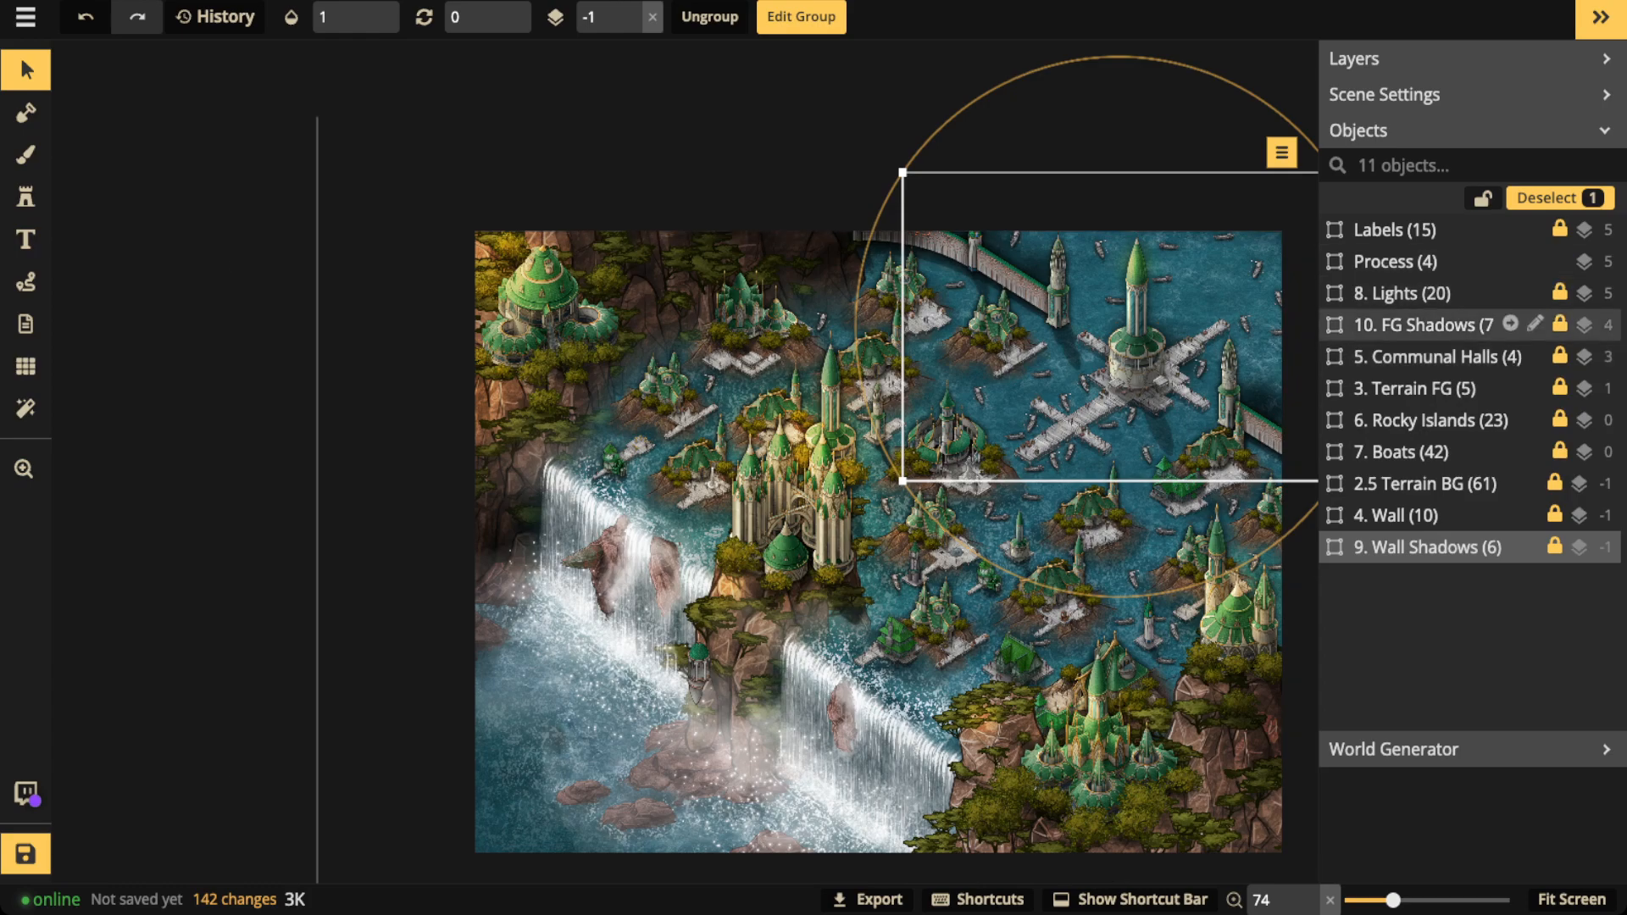
pyautogui.click(1427, 325)
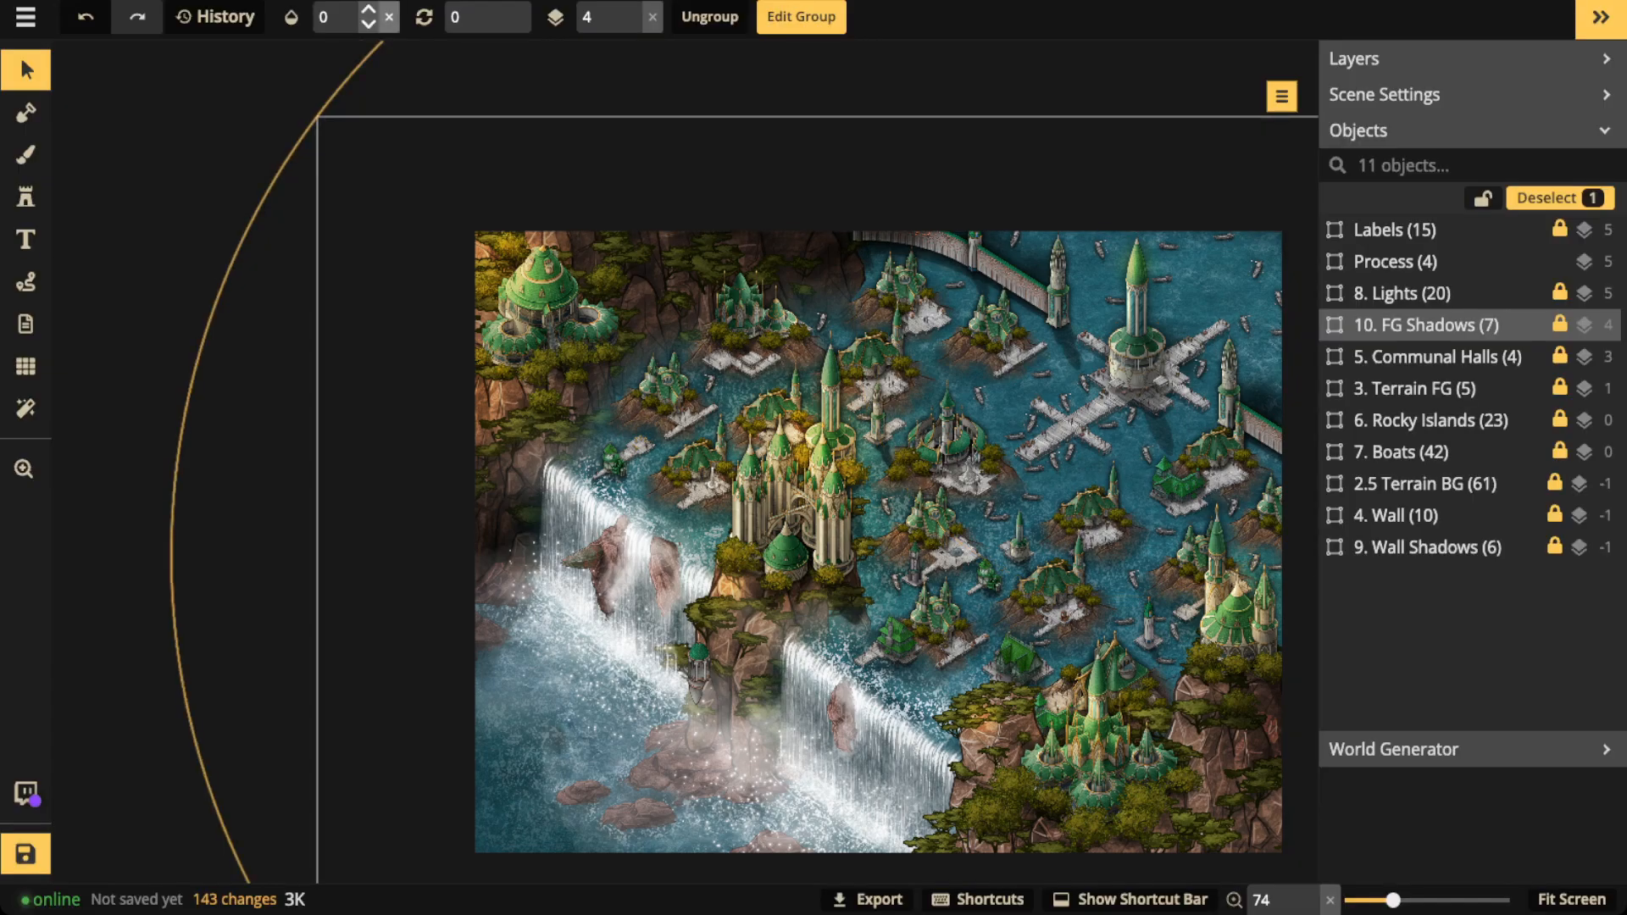
pyautogui.click(389, 17)
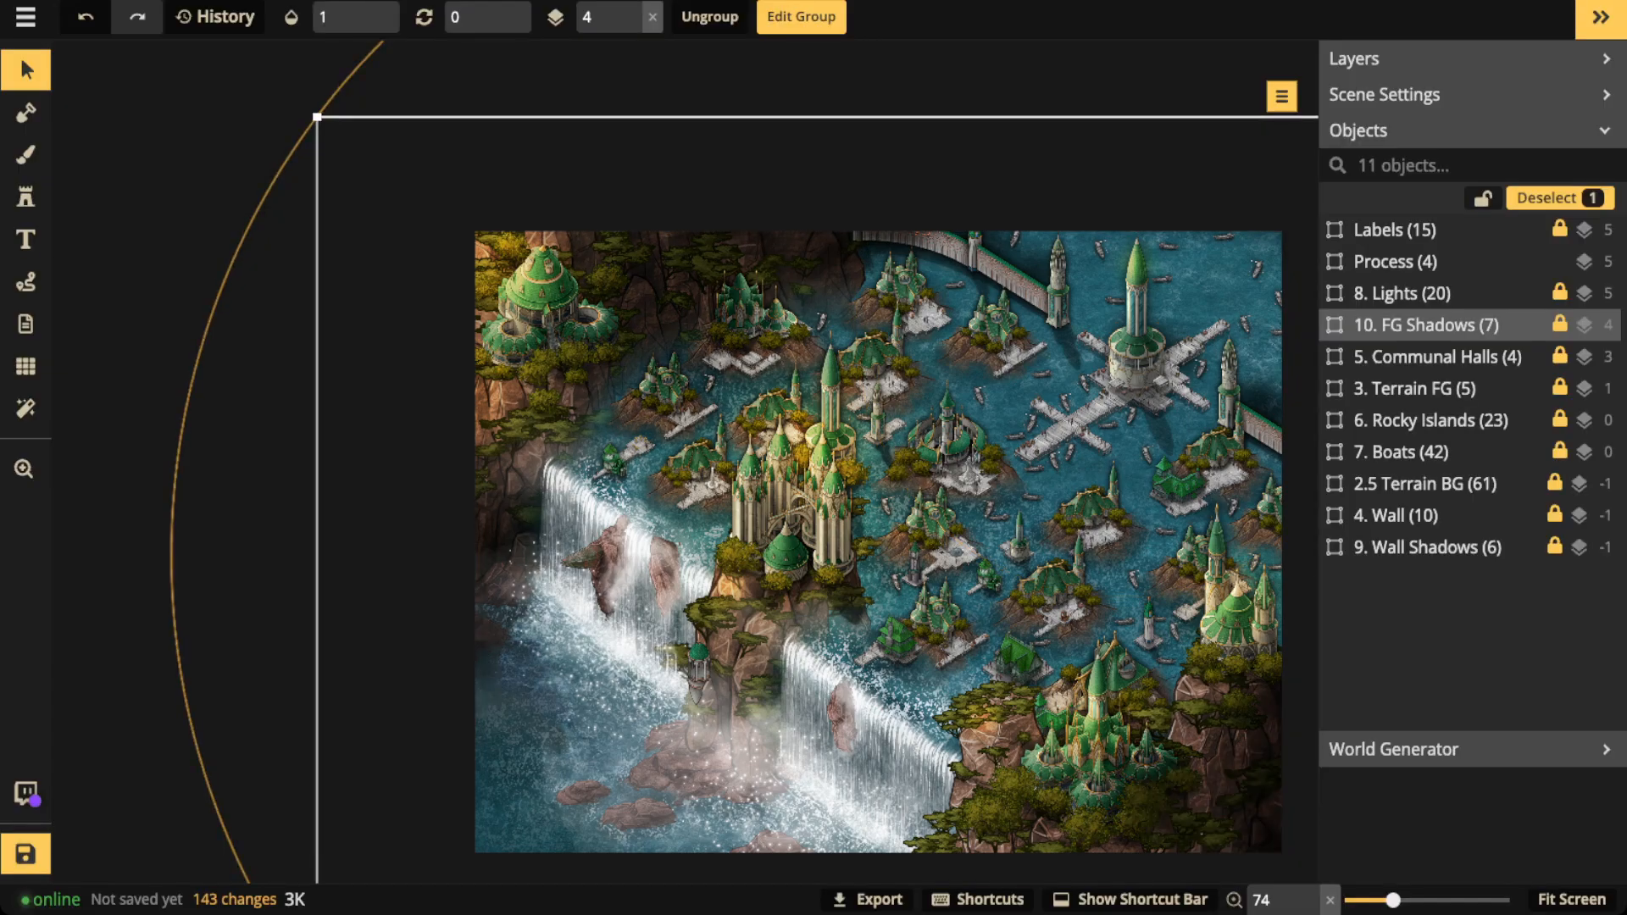
pyautogui.scroll(-3, 1088, 595)
pyautogui.moveTo(1088, 595); pyautogui.dragTo(1051, 556)
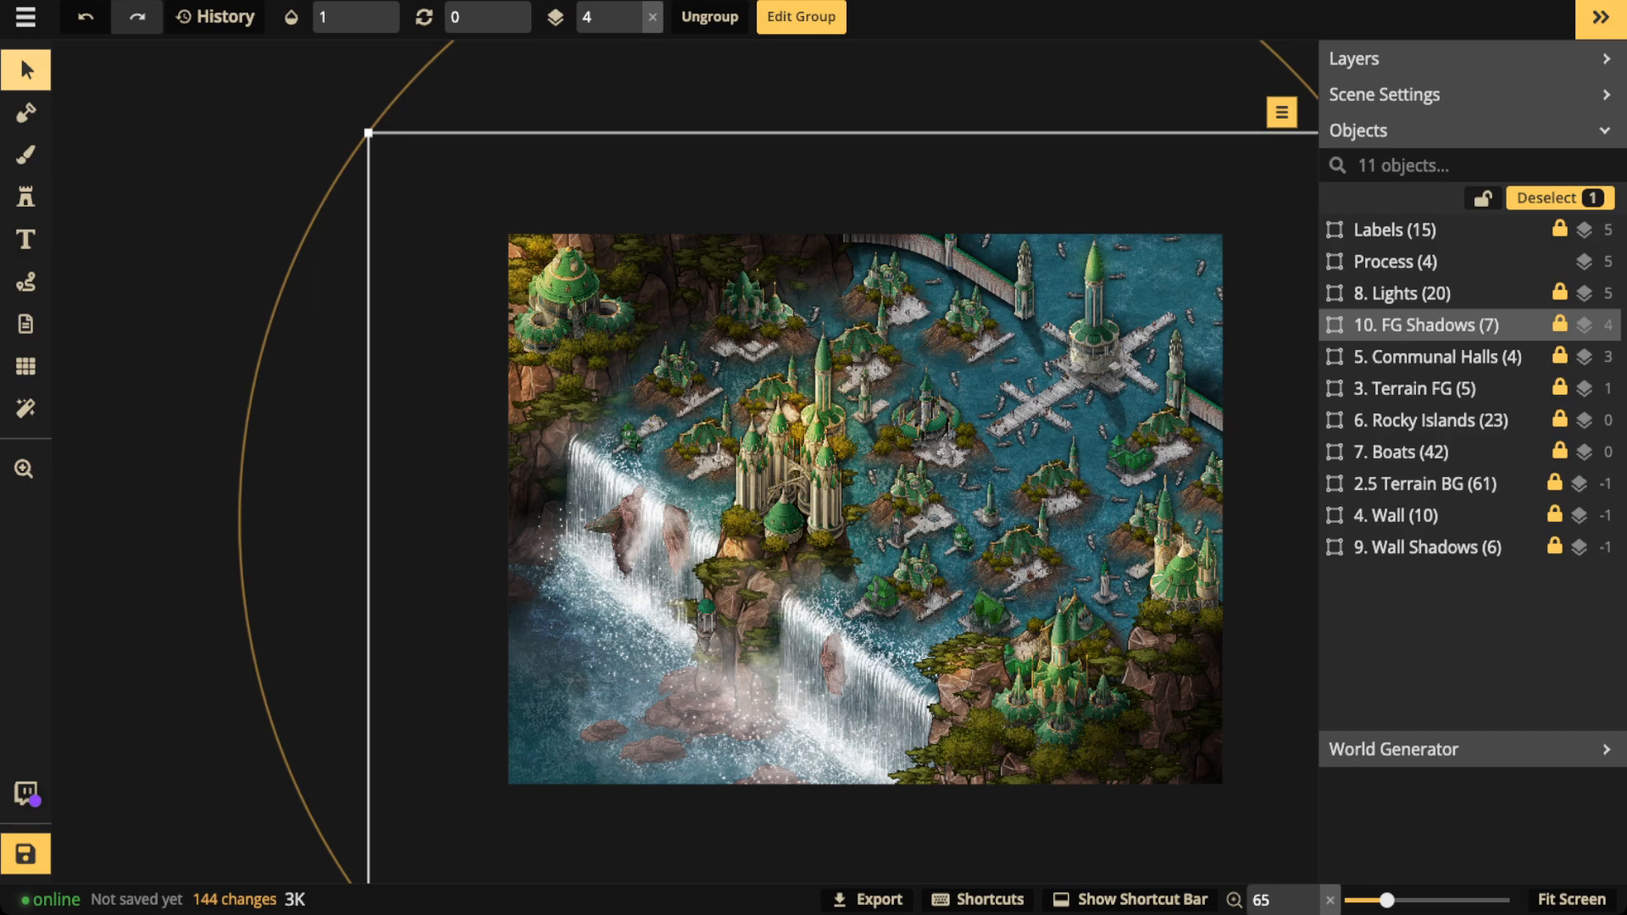
pyautogui.click(26, 70)
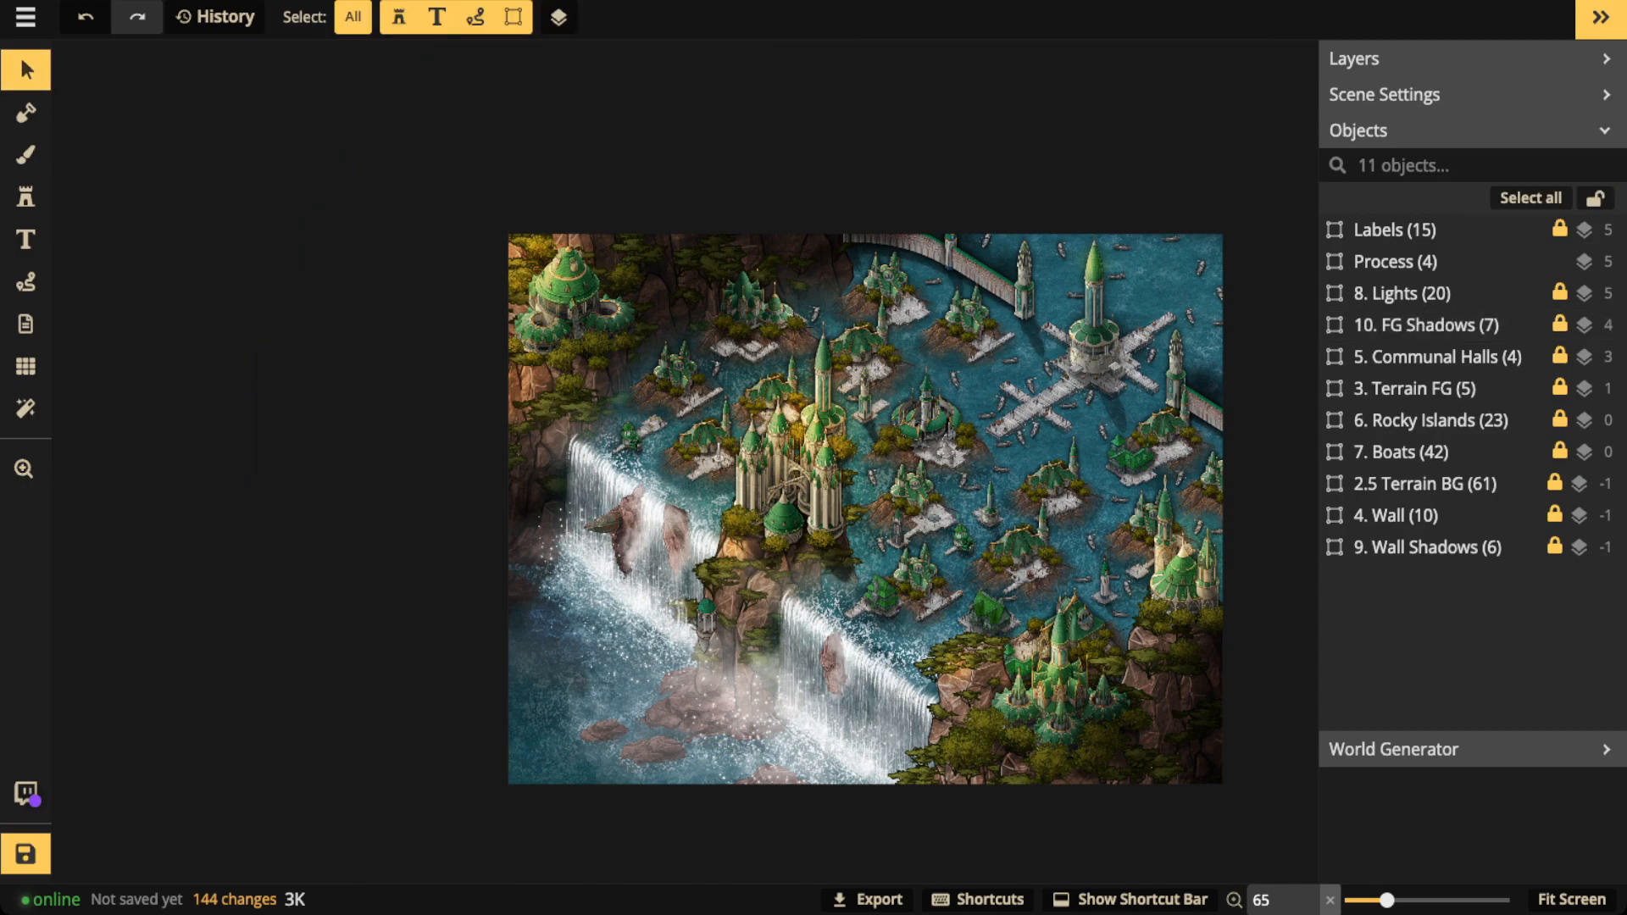
# Move the Process group slightly farther outside the map's left edge, and deselect it.
pyautogui.click(1398, 262)
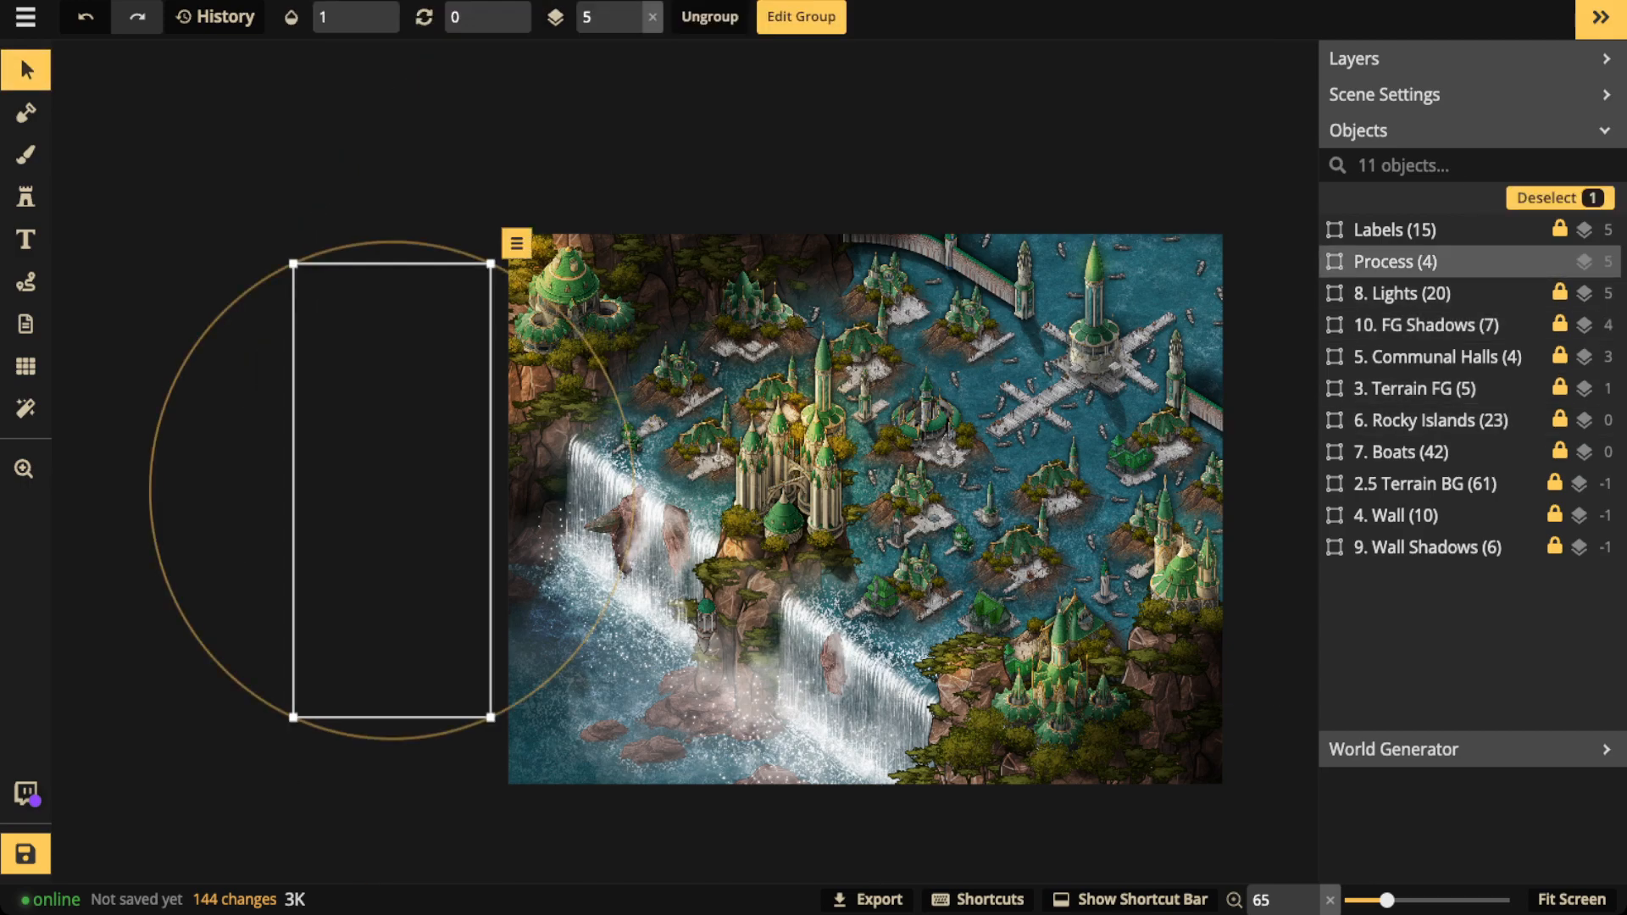
pyautogui.moveTo(393, 475)
pyautogui.mouseDown()
pyautogui.moveTo(671, 479)
pyautogui.moveTo(373, 477)
pyautogui.mouseUp()
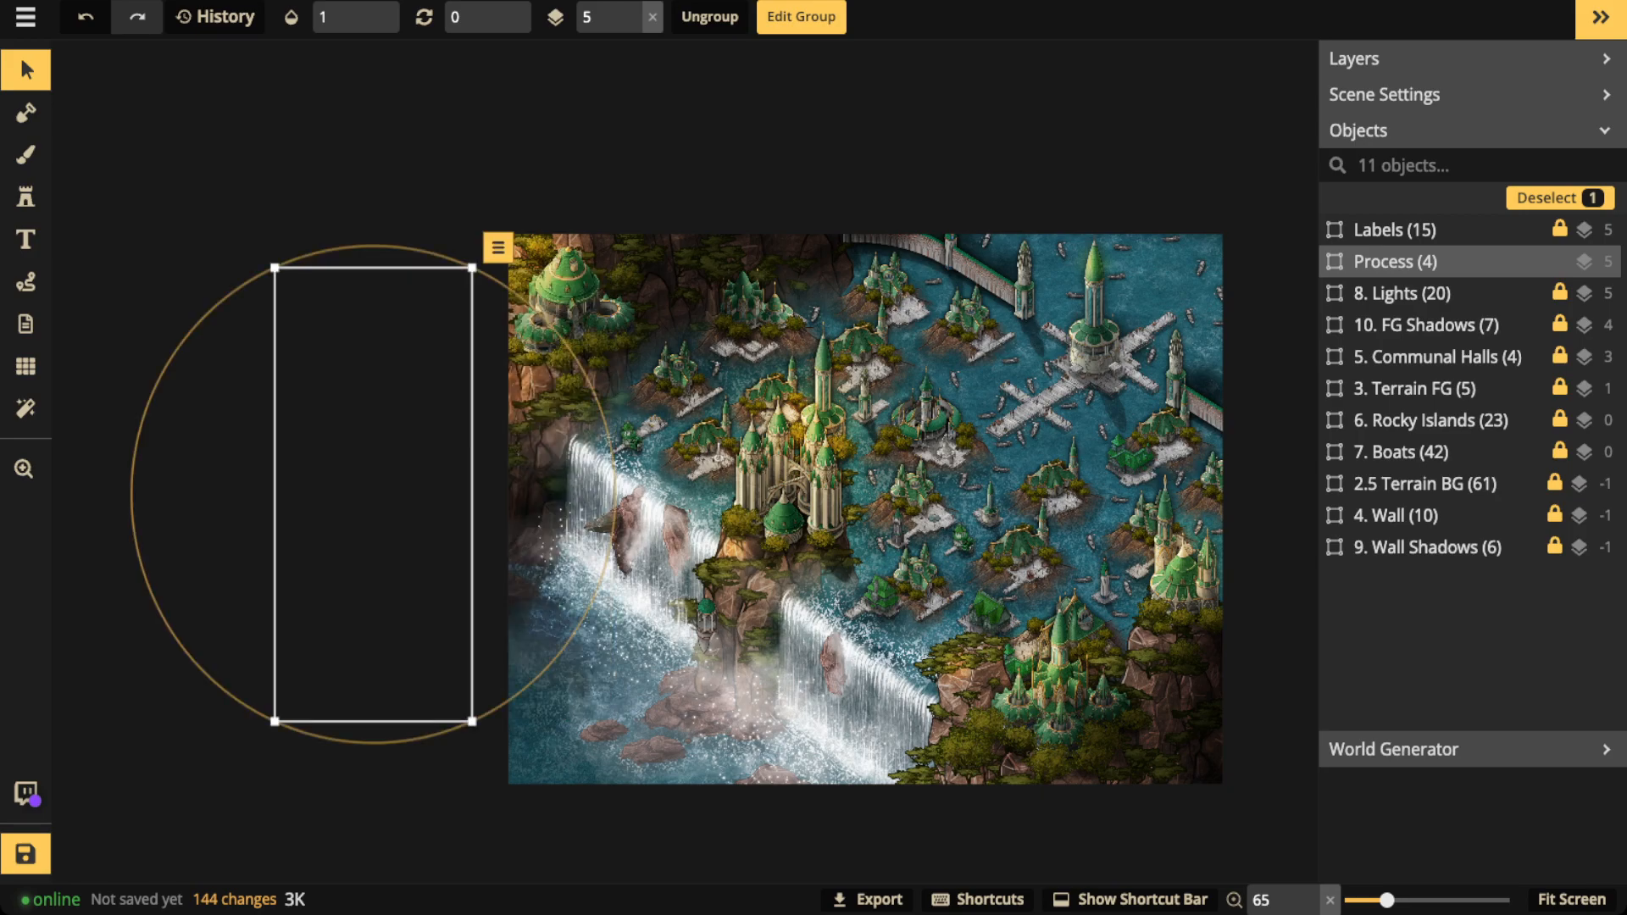
pyautogui.press('Escape')
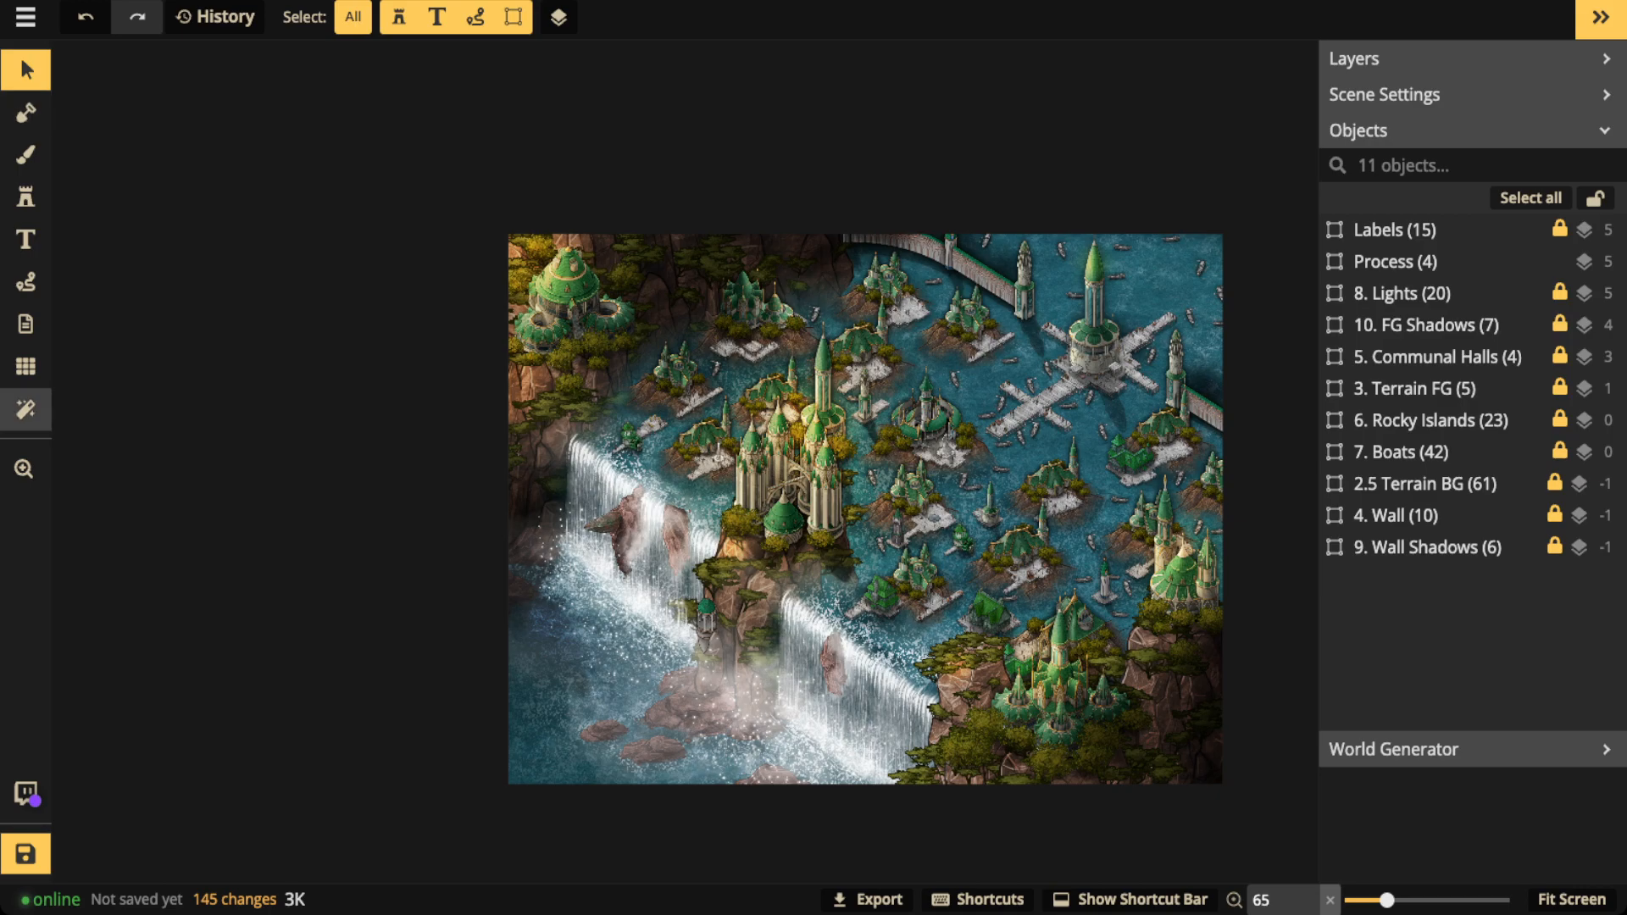
# Turn on the display of the map's filters, and check the God Rays texture filter's settings.
pyautogui.click(25, 409)
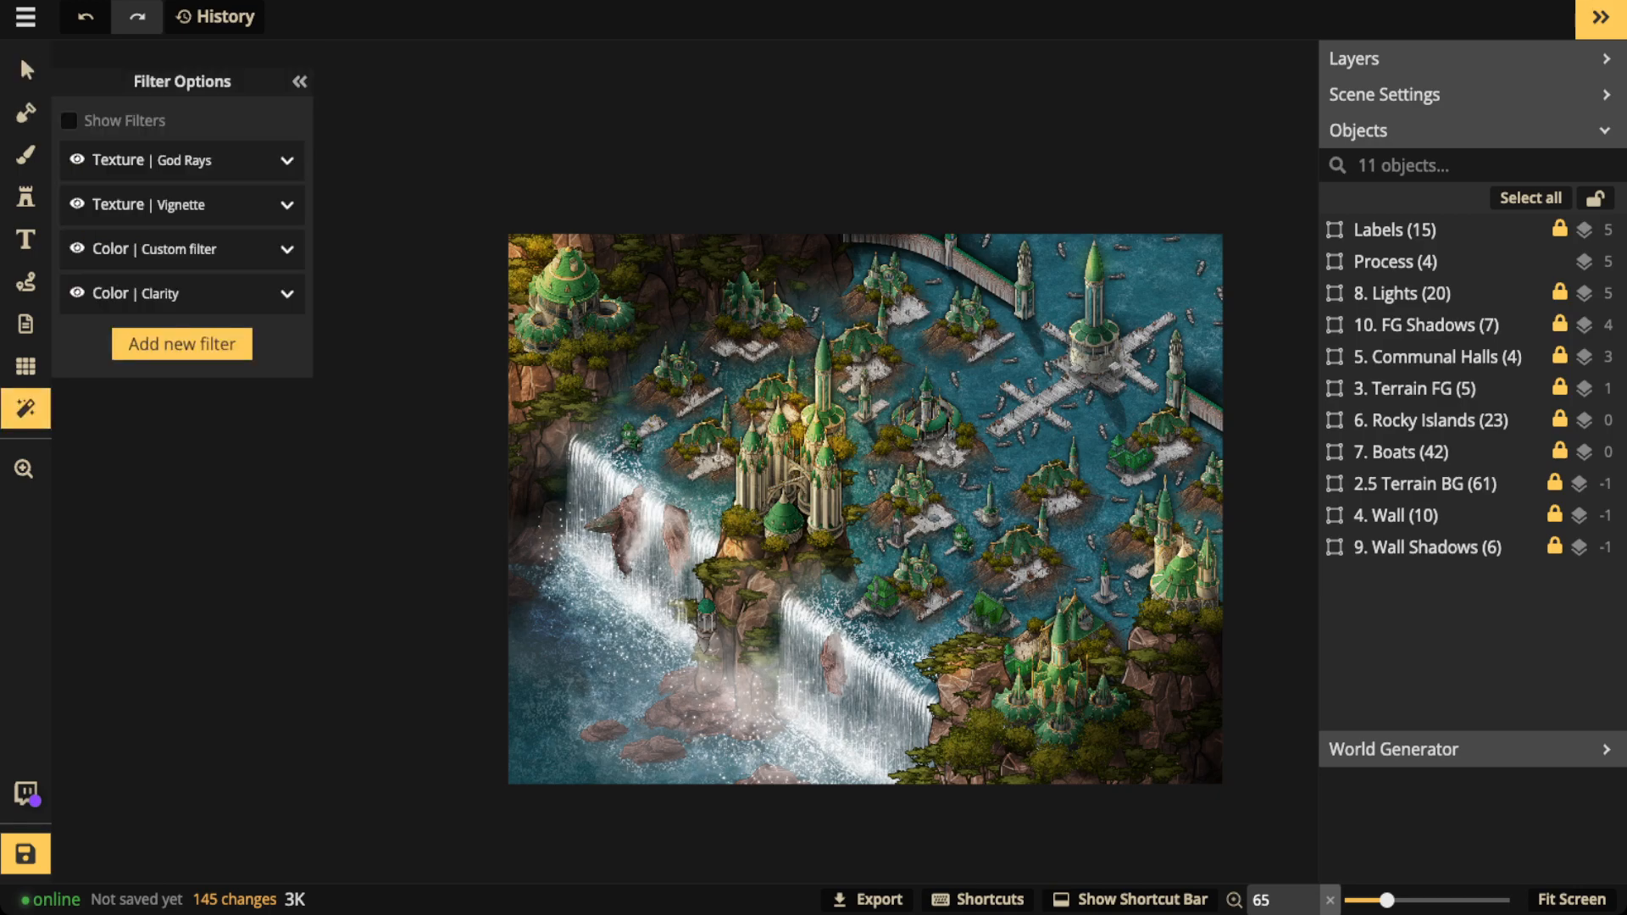
pyautogui.click(70, 121)
pyautogui.click(287, 161)
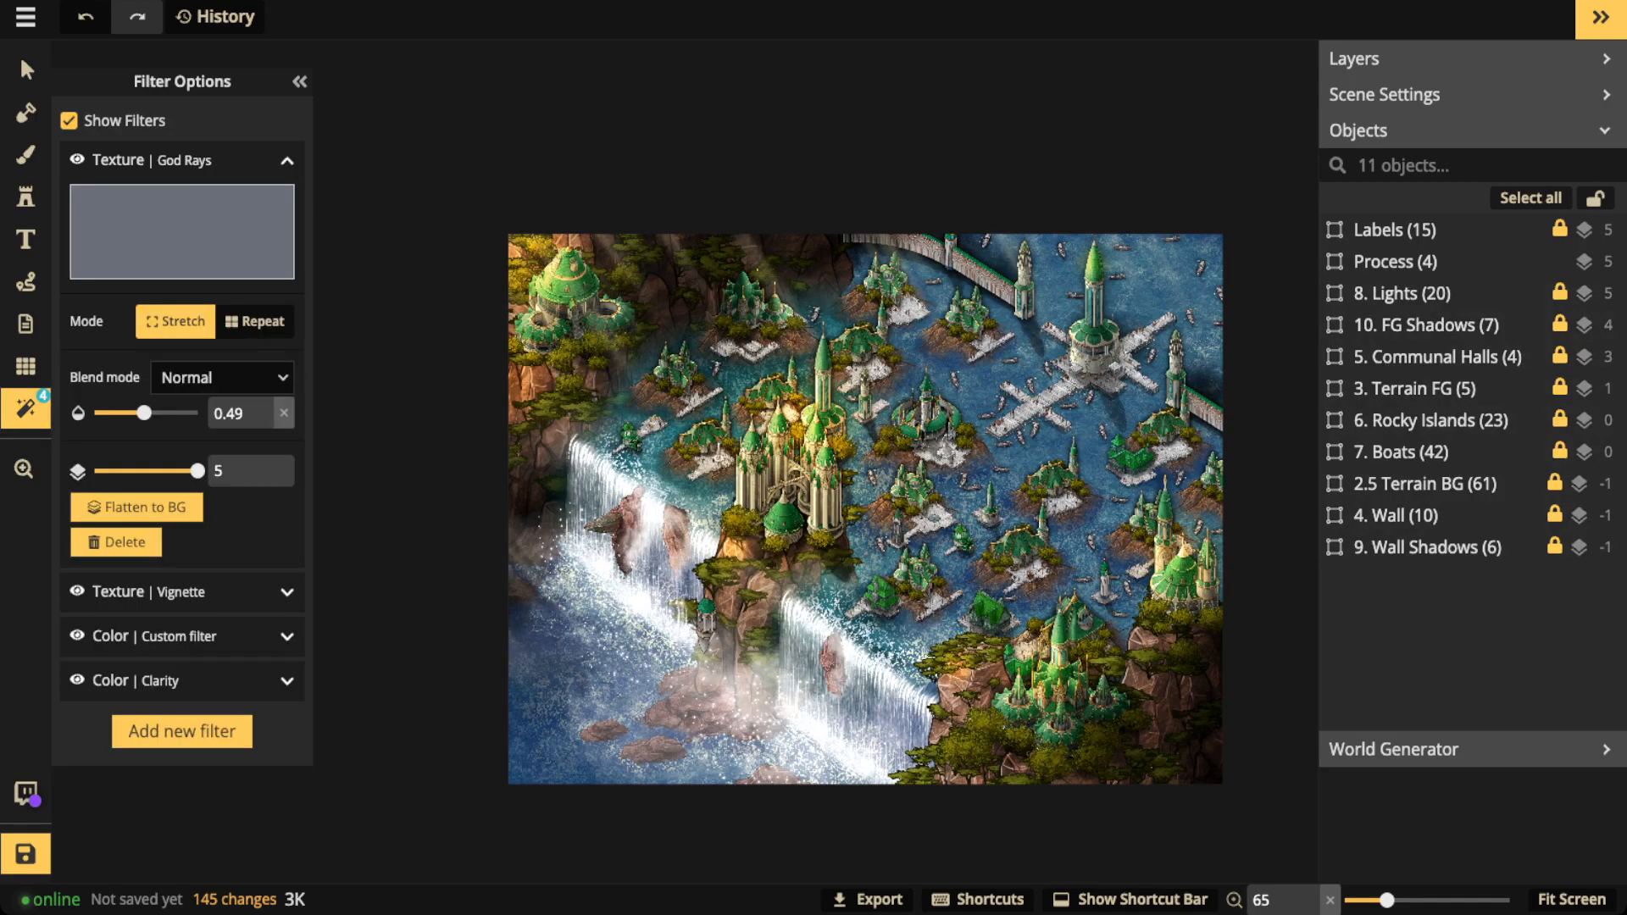
pyautogui.click(287, 161)
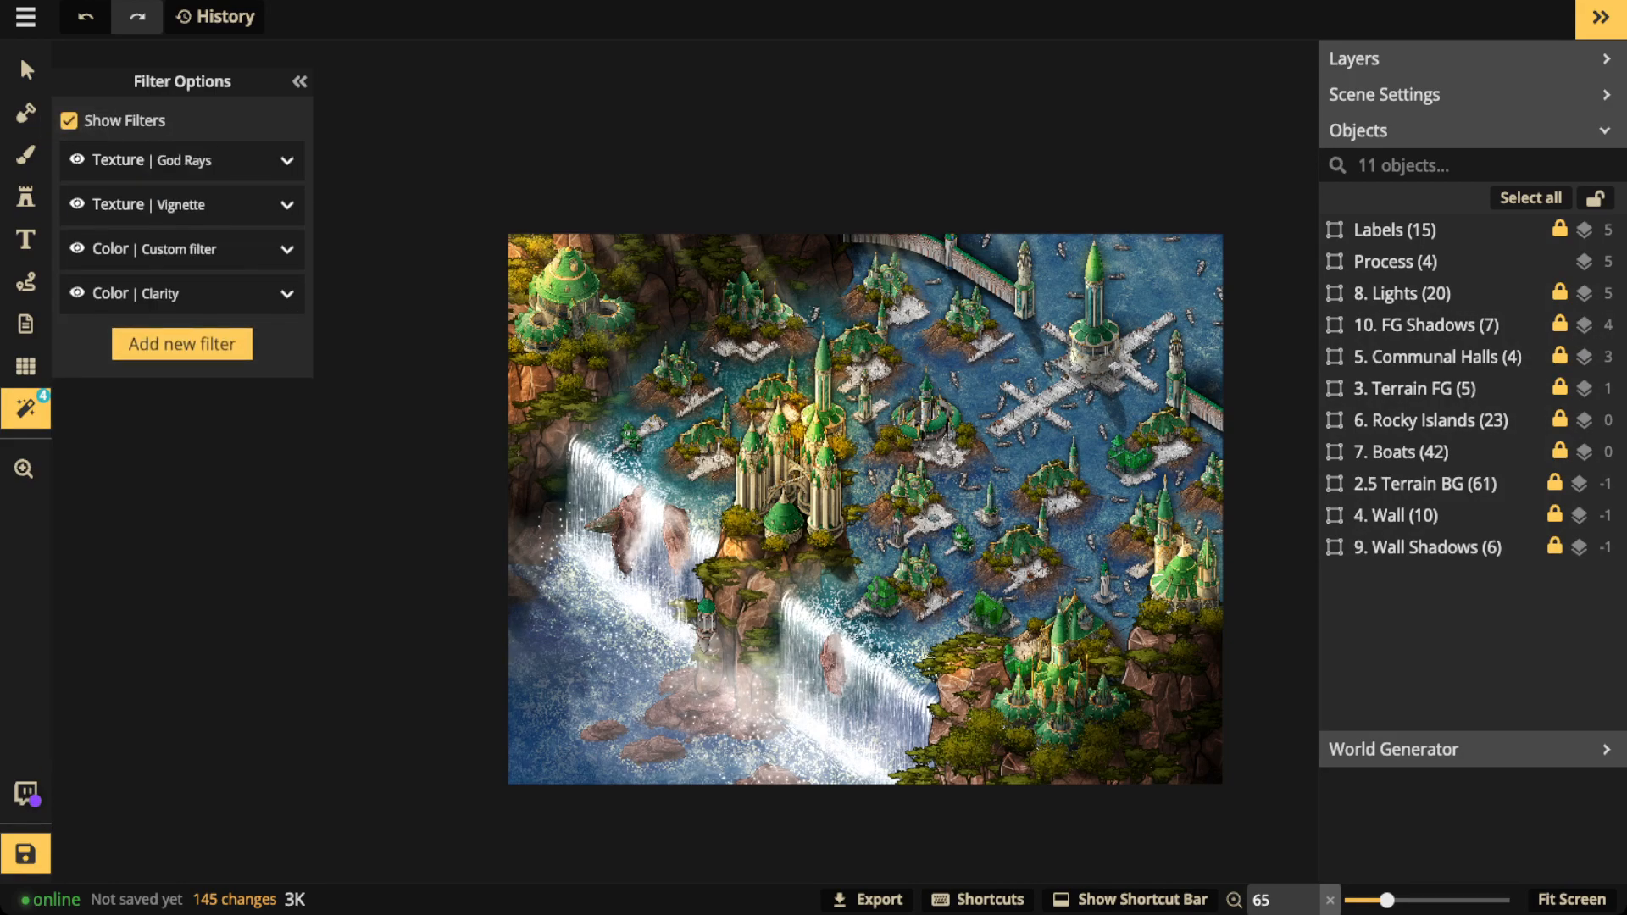
# Hide the God Rays, Custom filter, Clarity and Vignette filters individually.
pyautogui.click(77, 160)
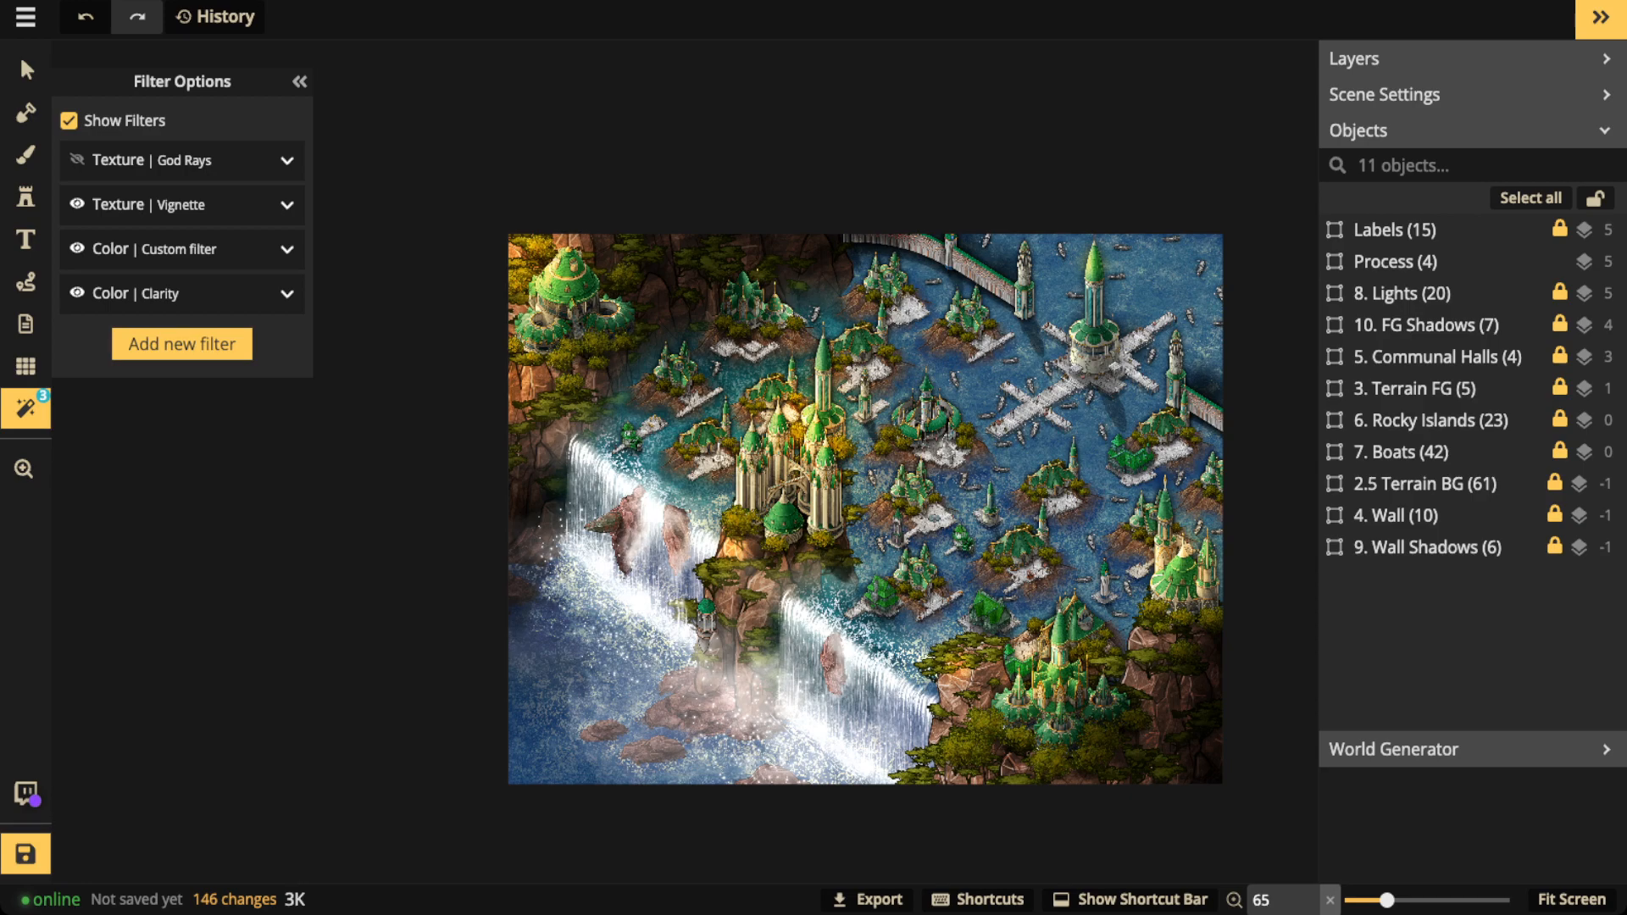
pyautogui.click(78, 249)
pyautogui.click(77, 293)
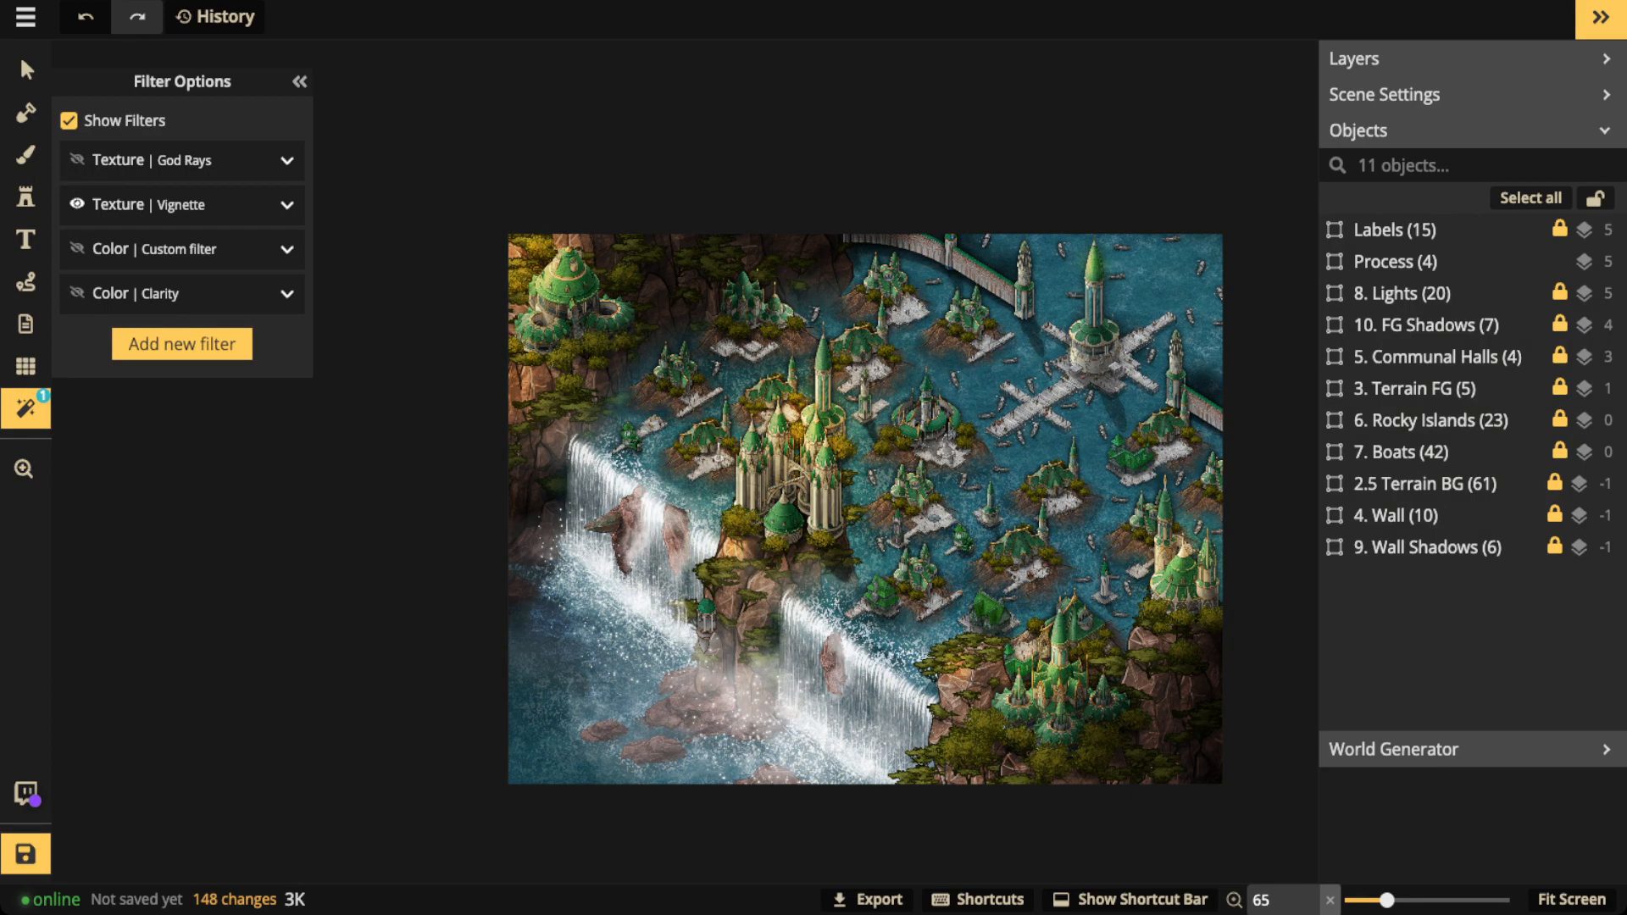
pyautogui.click(77, 204)
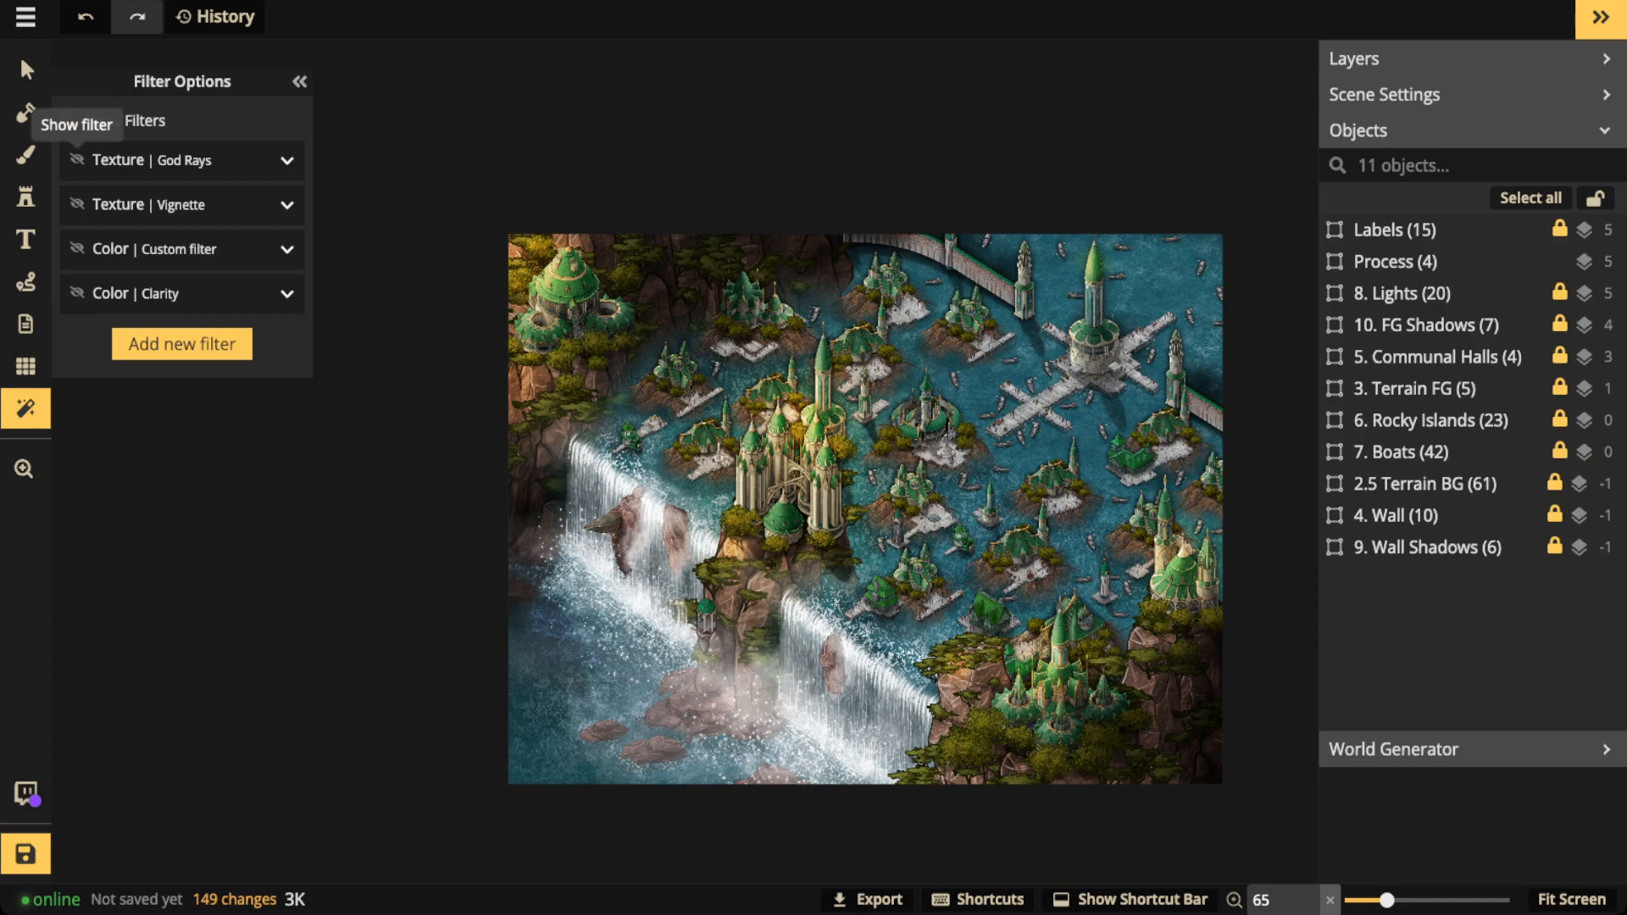
# Show the God Rays and Vignette filters, check the Vignette settings, and compare the map with Vignette off and on.
pyautogui.click(77, 159)
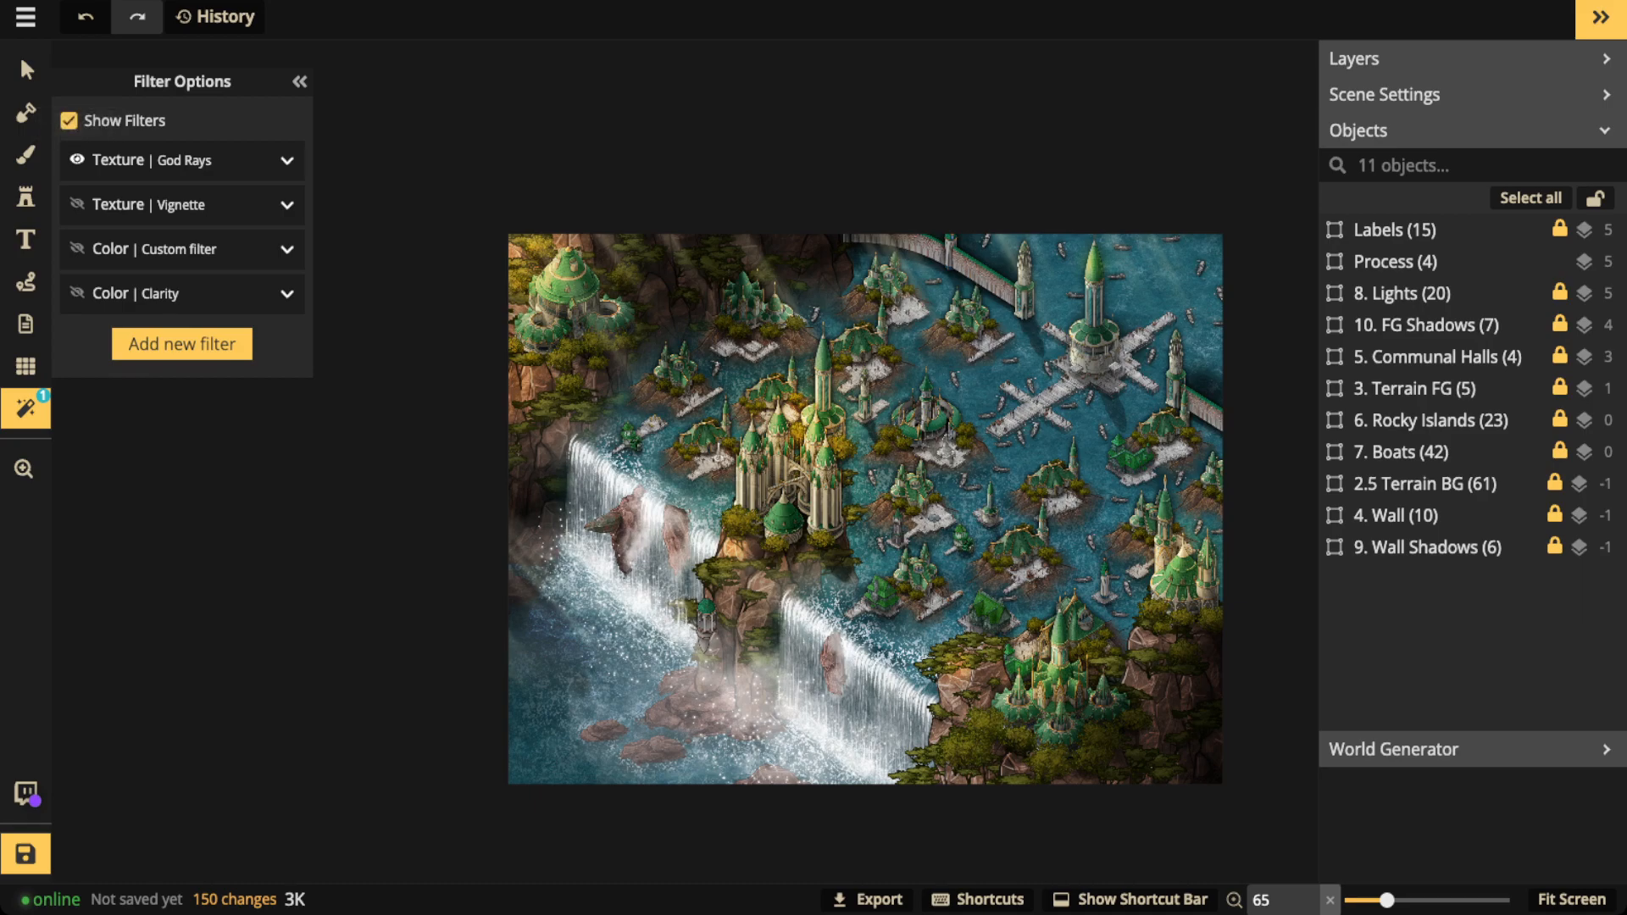
pyautogui.click(77, 204)
pyautogui.click(286, 205)
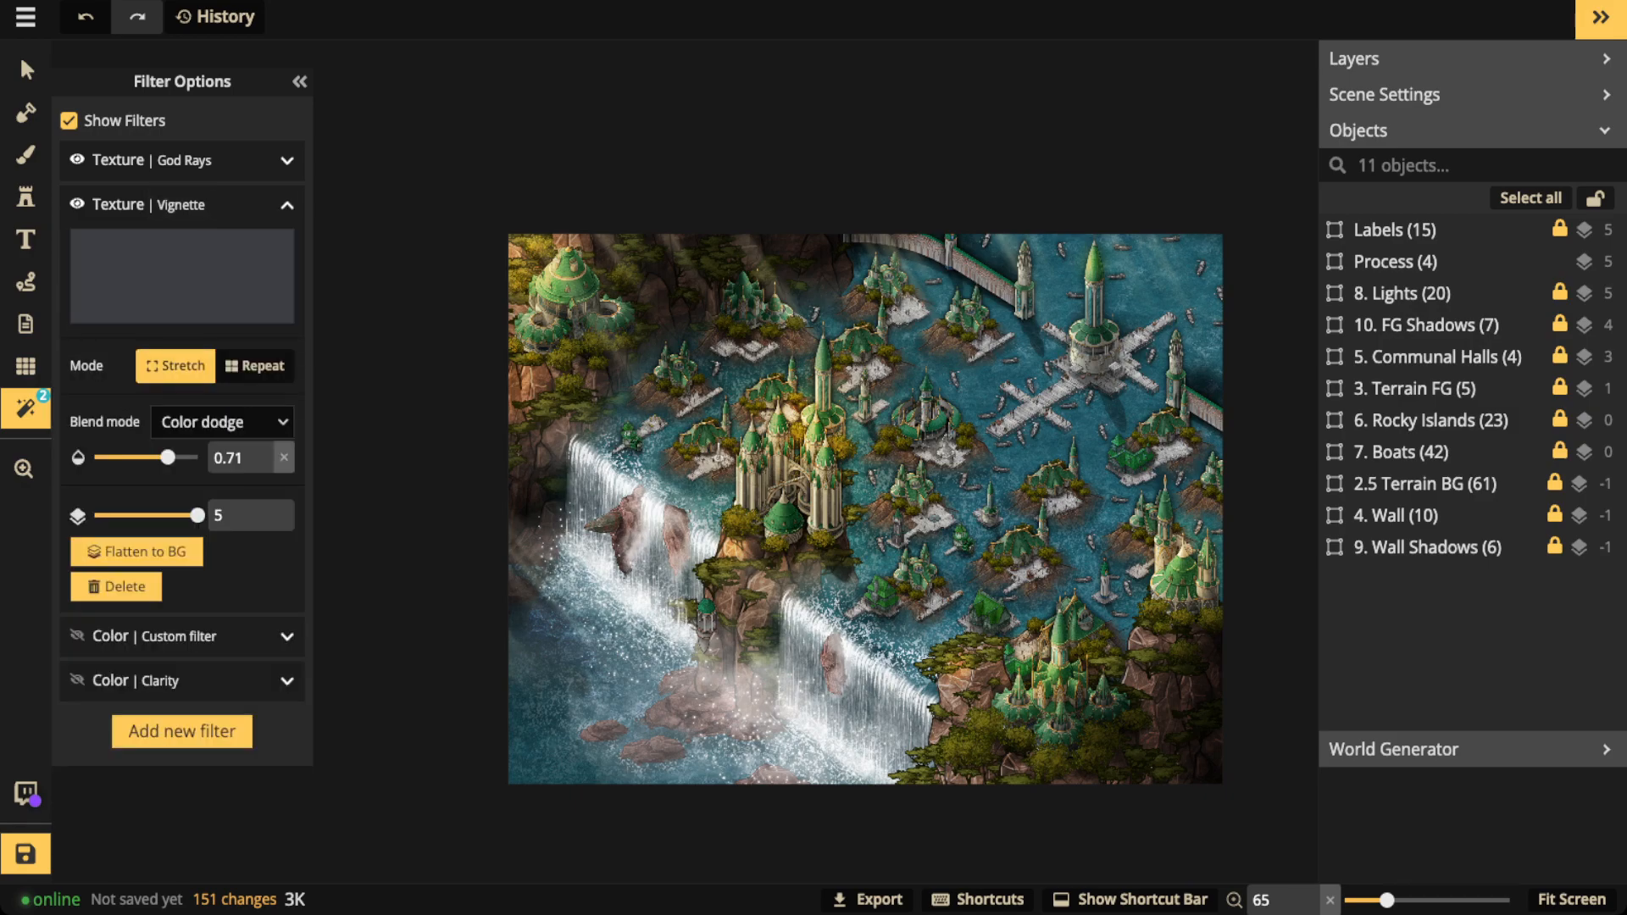
pyautogui.click(77, 205)
pyautogui.click(78, 204)
pyautogui.click(287, 205)
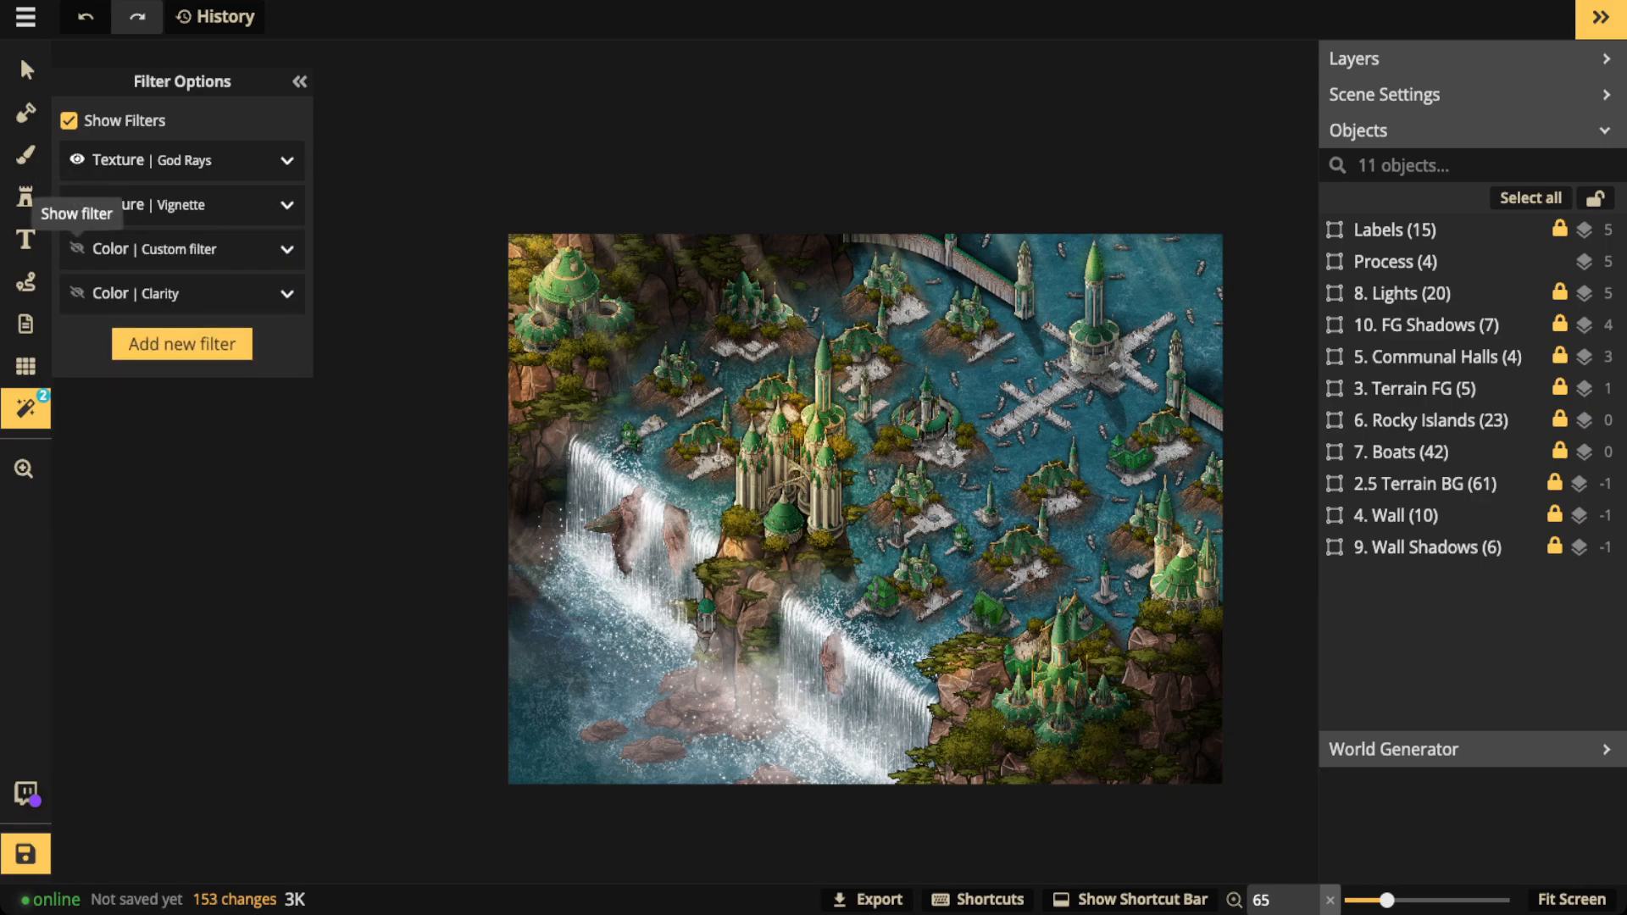
# Show the Custom filter color filter and open its Cold & Warm settings.
pyautogui.click(178, 250)
pyautogui.click(178, 249)
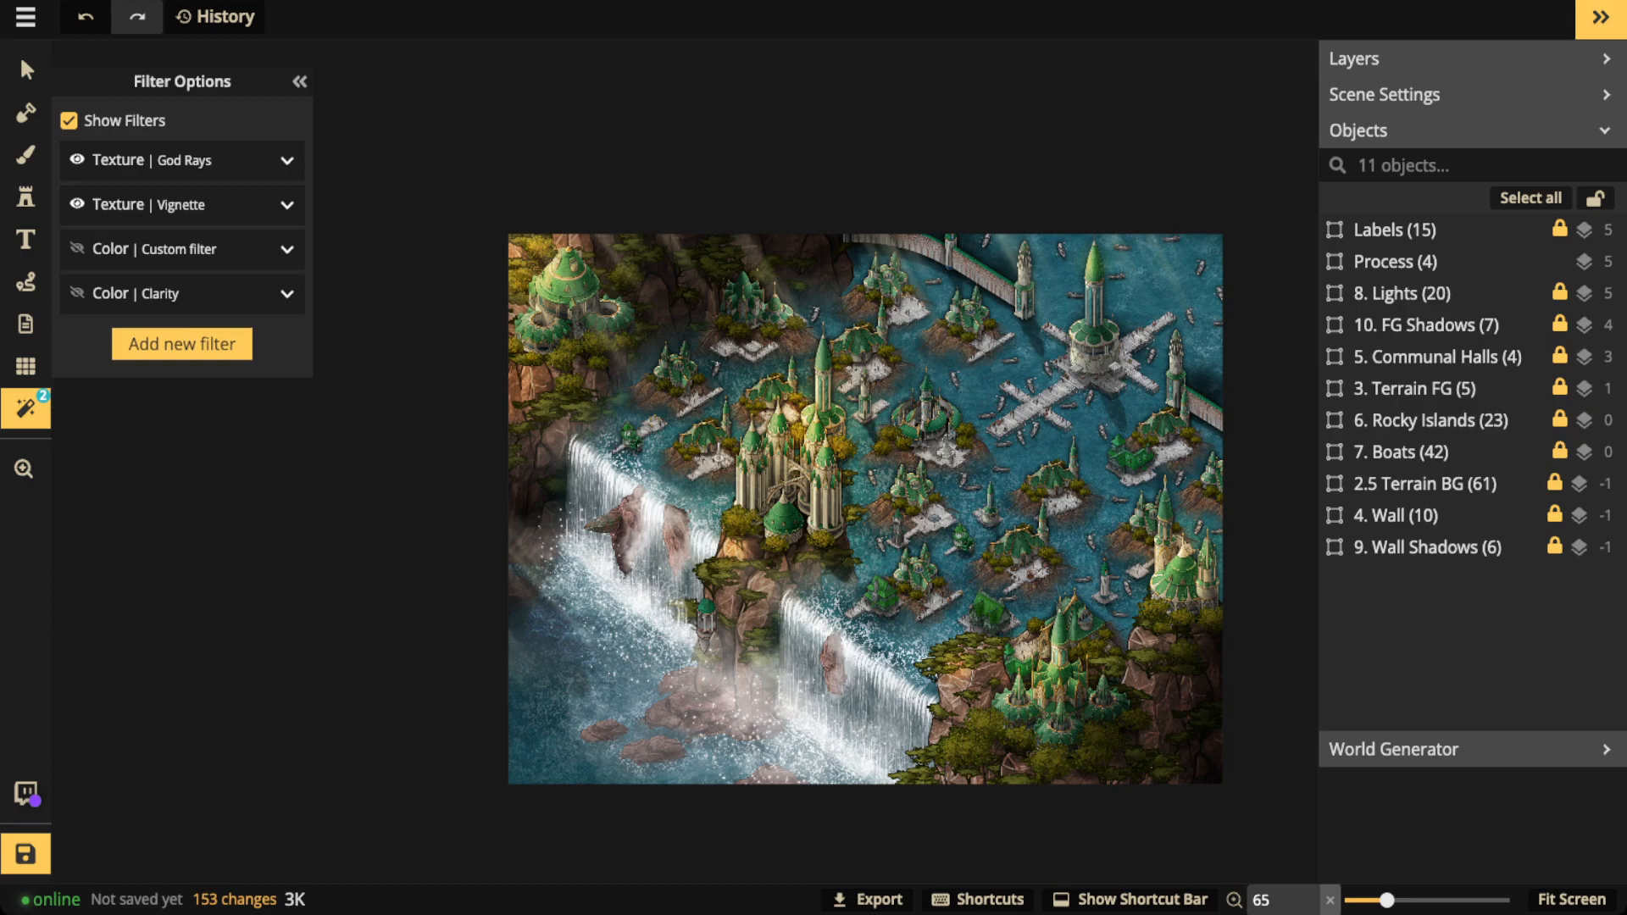
pyautogui.click(77, 249)
pyautogui.click(178, 249)
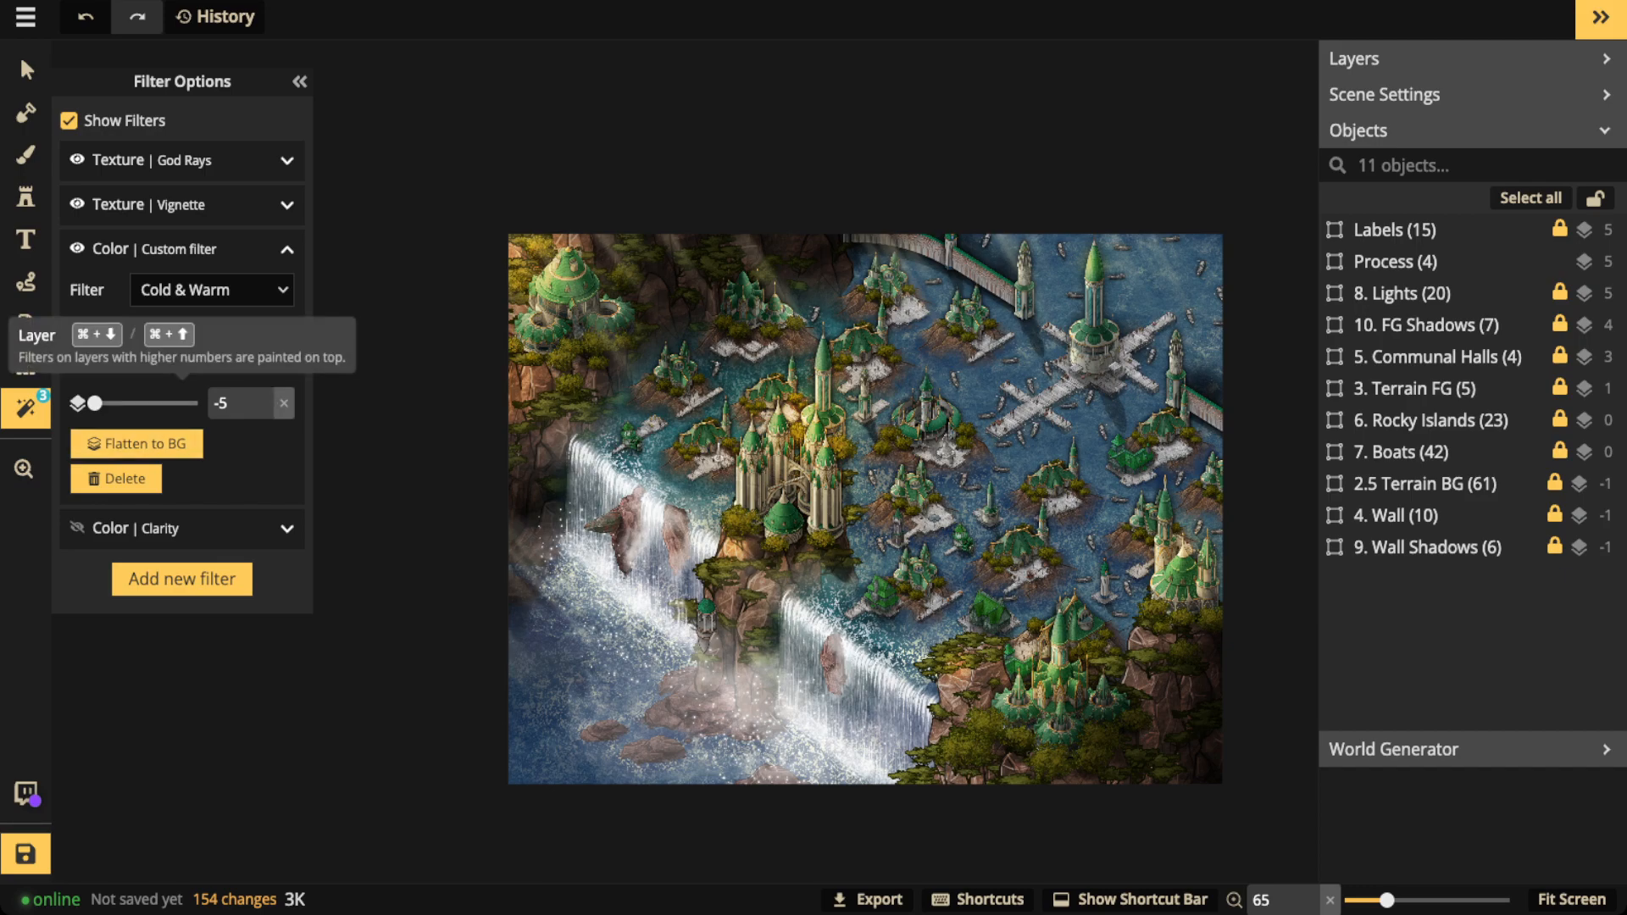
# Compare the Cold & Warm filter on layers 5 and -5, and set its layer to -4.
pyautogui.moveTo(95, 404); pyautogui.dragTo(198, 404)
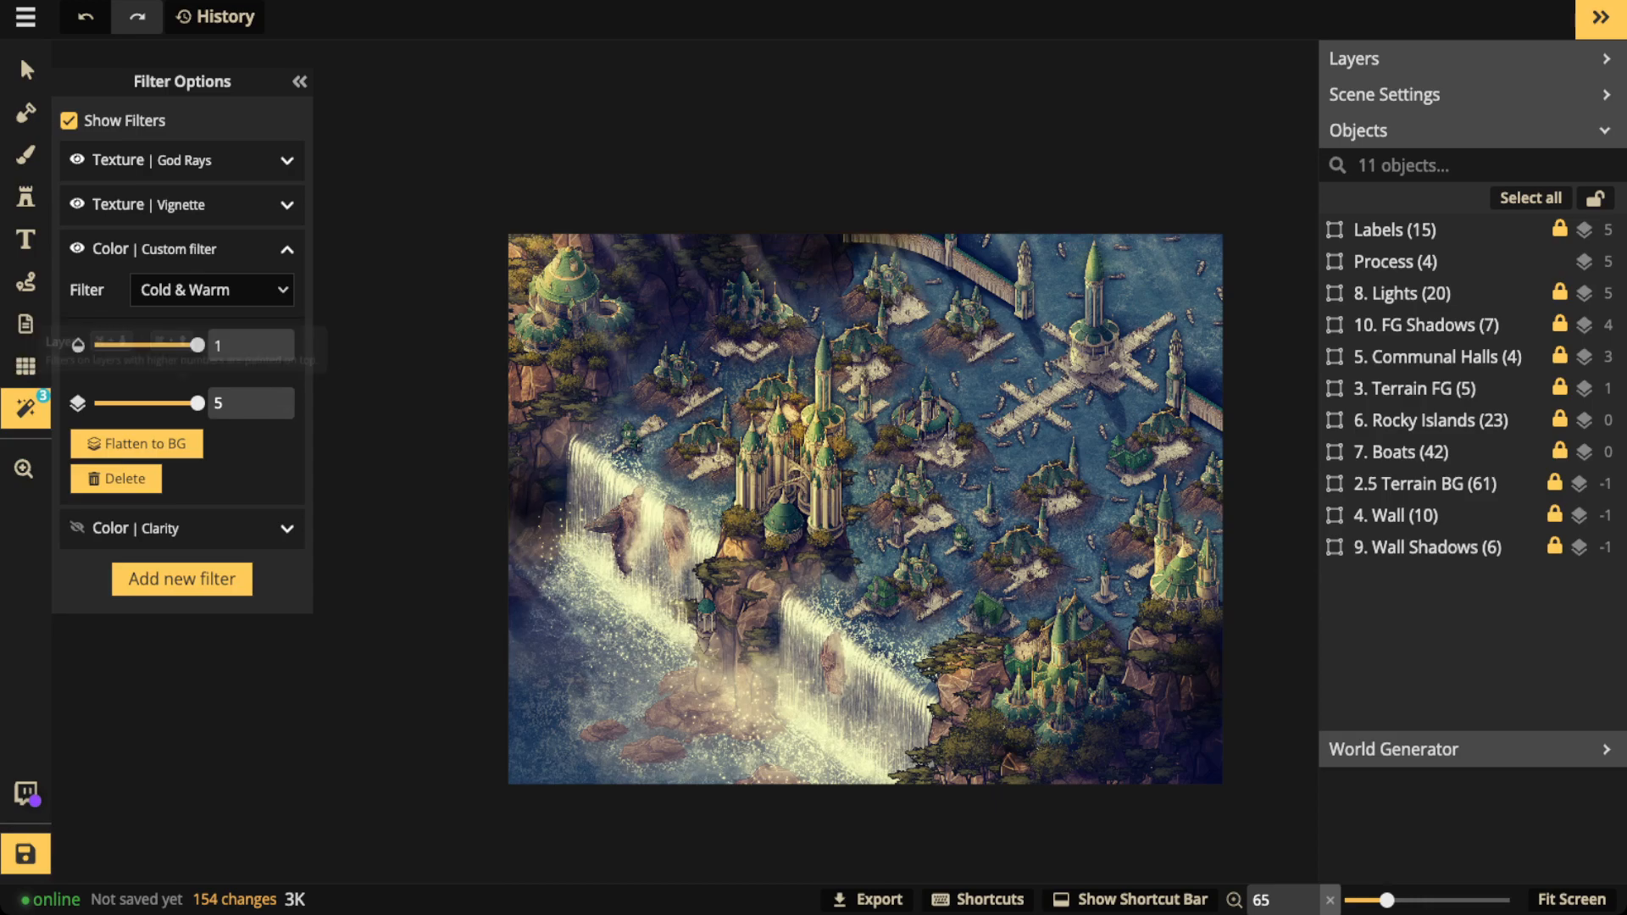
pyautogui.moveTo(198, 404); pyautogui.dragTo(95, 403)
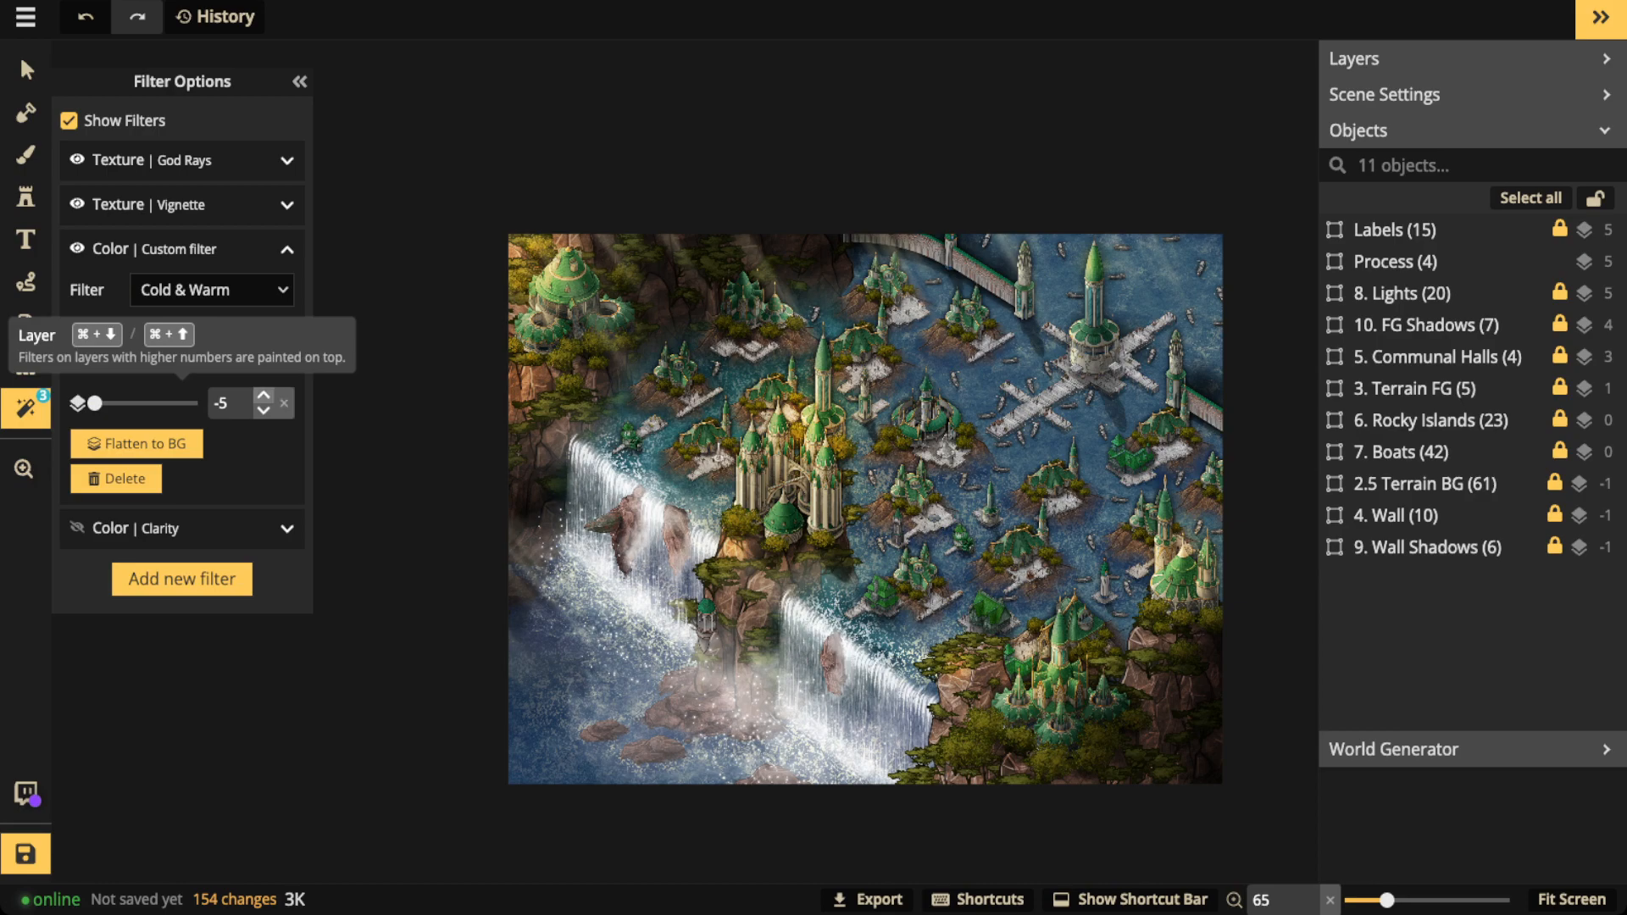
pyautogui.click(264, 394)
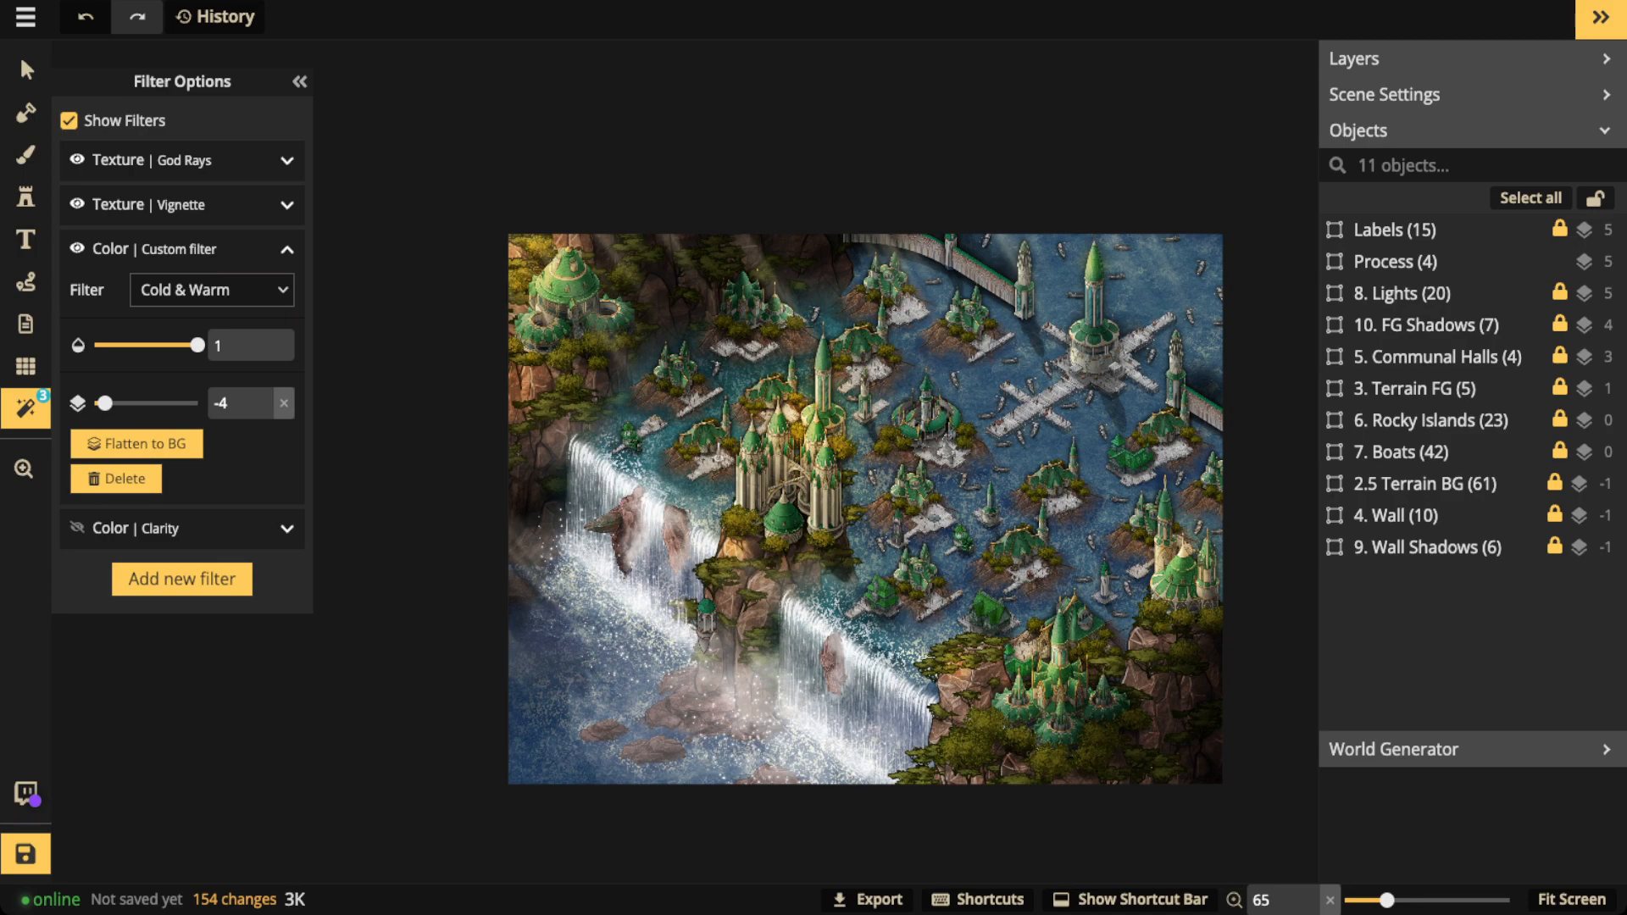
# Look through the presets available for the Custom filter, keep Cold & Warm, and close its settings.
pyautogui.scroll(3, 627, 427)
pyautogui.moveTo(627, 426); pyautogui.dragTo(540, 366)
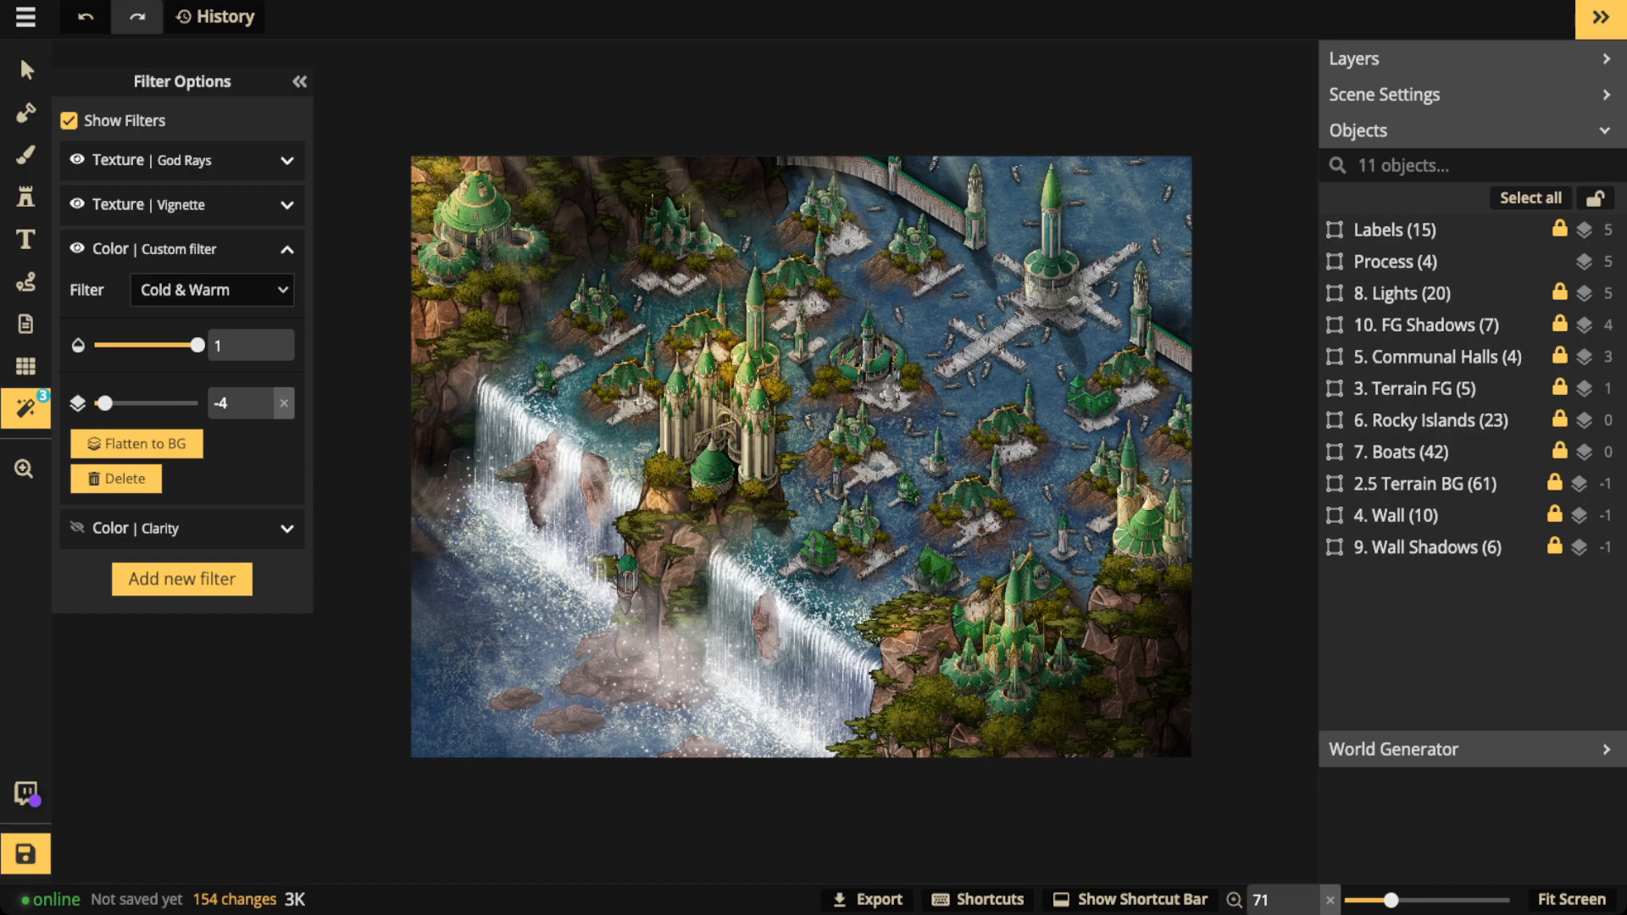
pyautogui.click(212, 290)
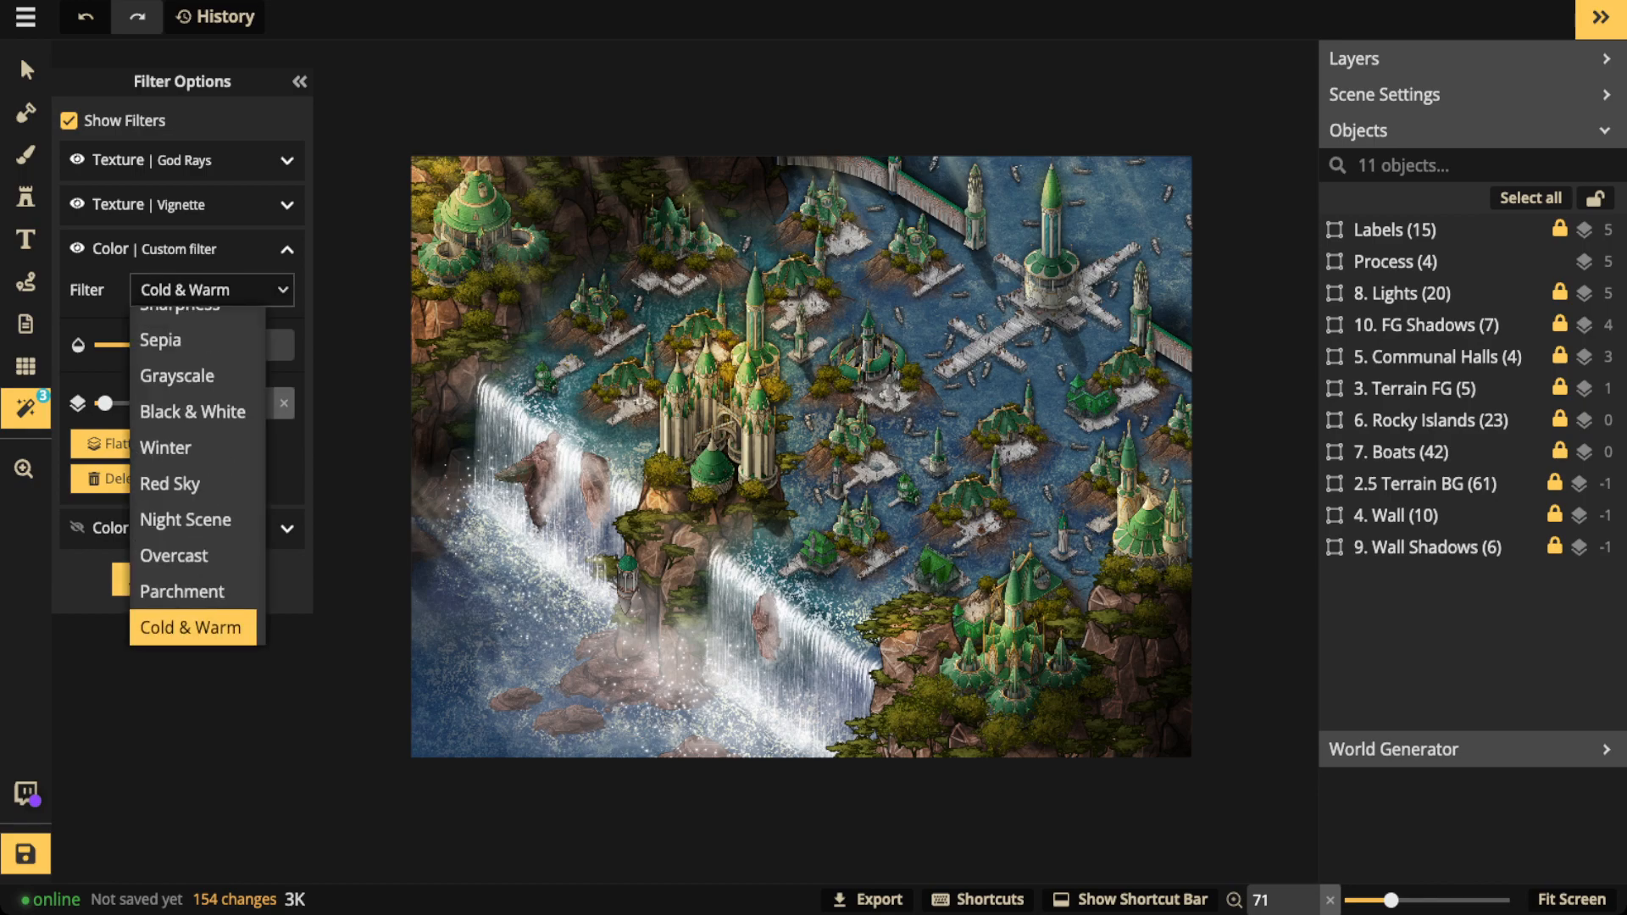
pyautogui.click(286, 250)
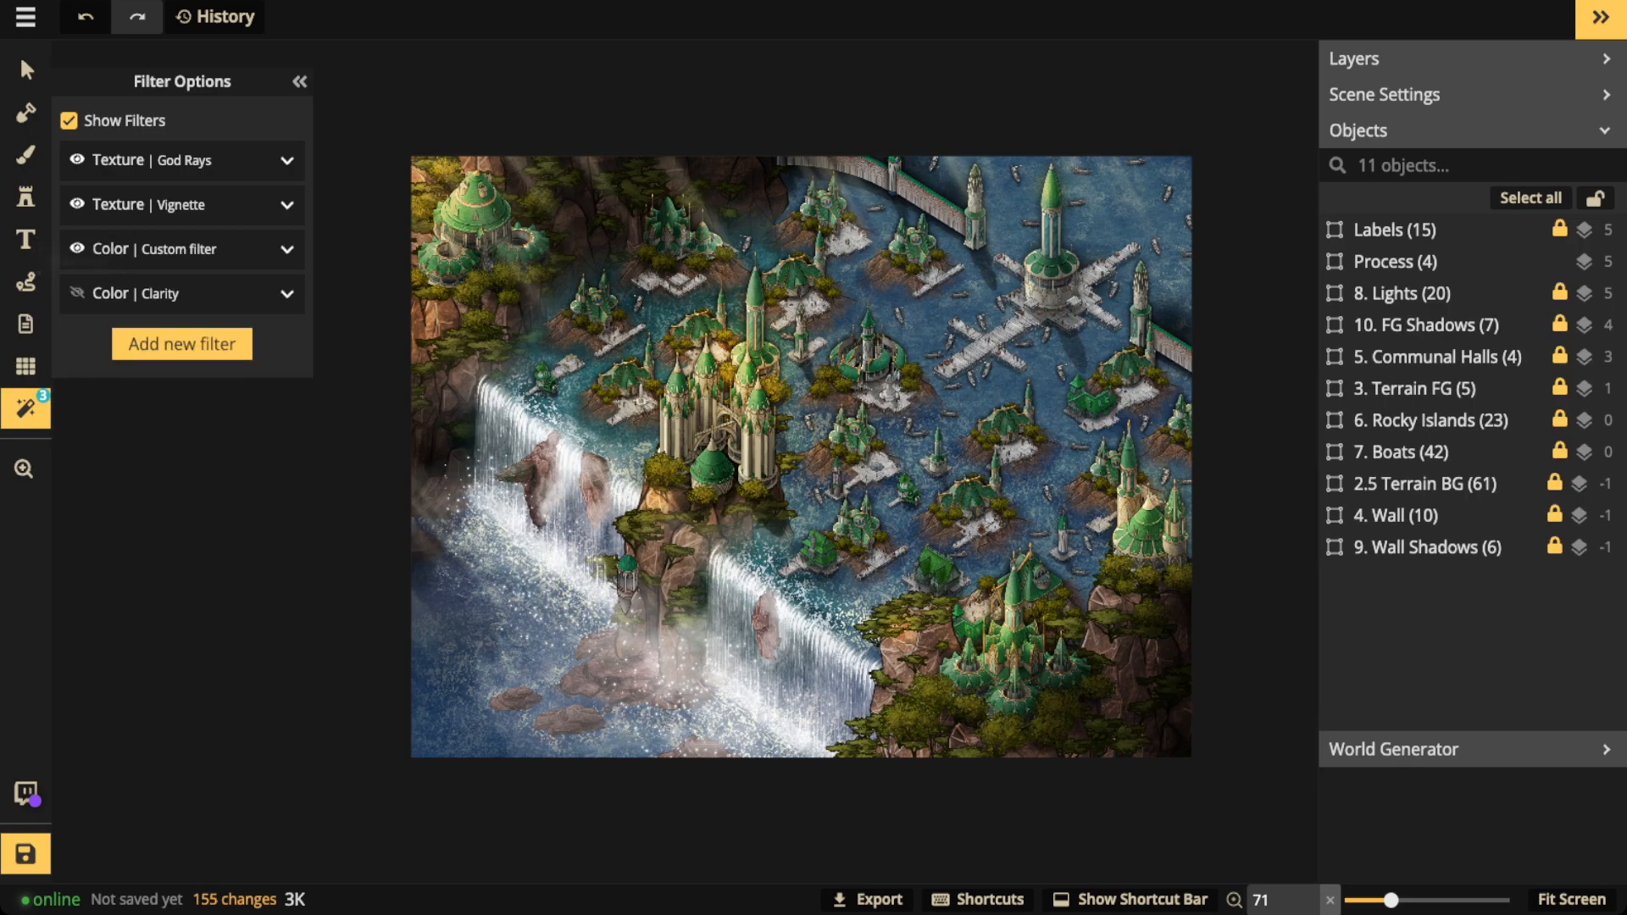
# Show the Clarity color filter, and move the Process list from beside the map onto the map's left part.
pyautogui.click(77, 293)
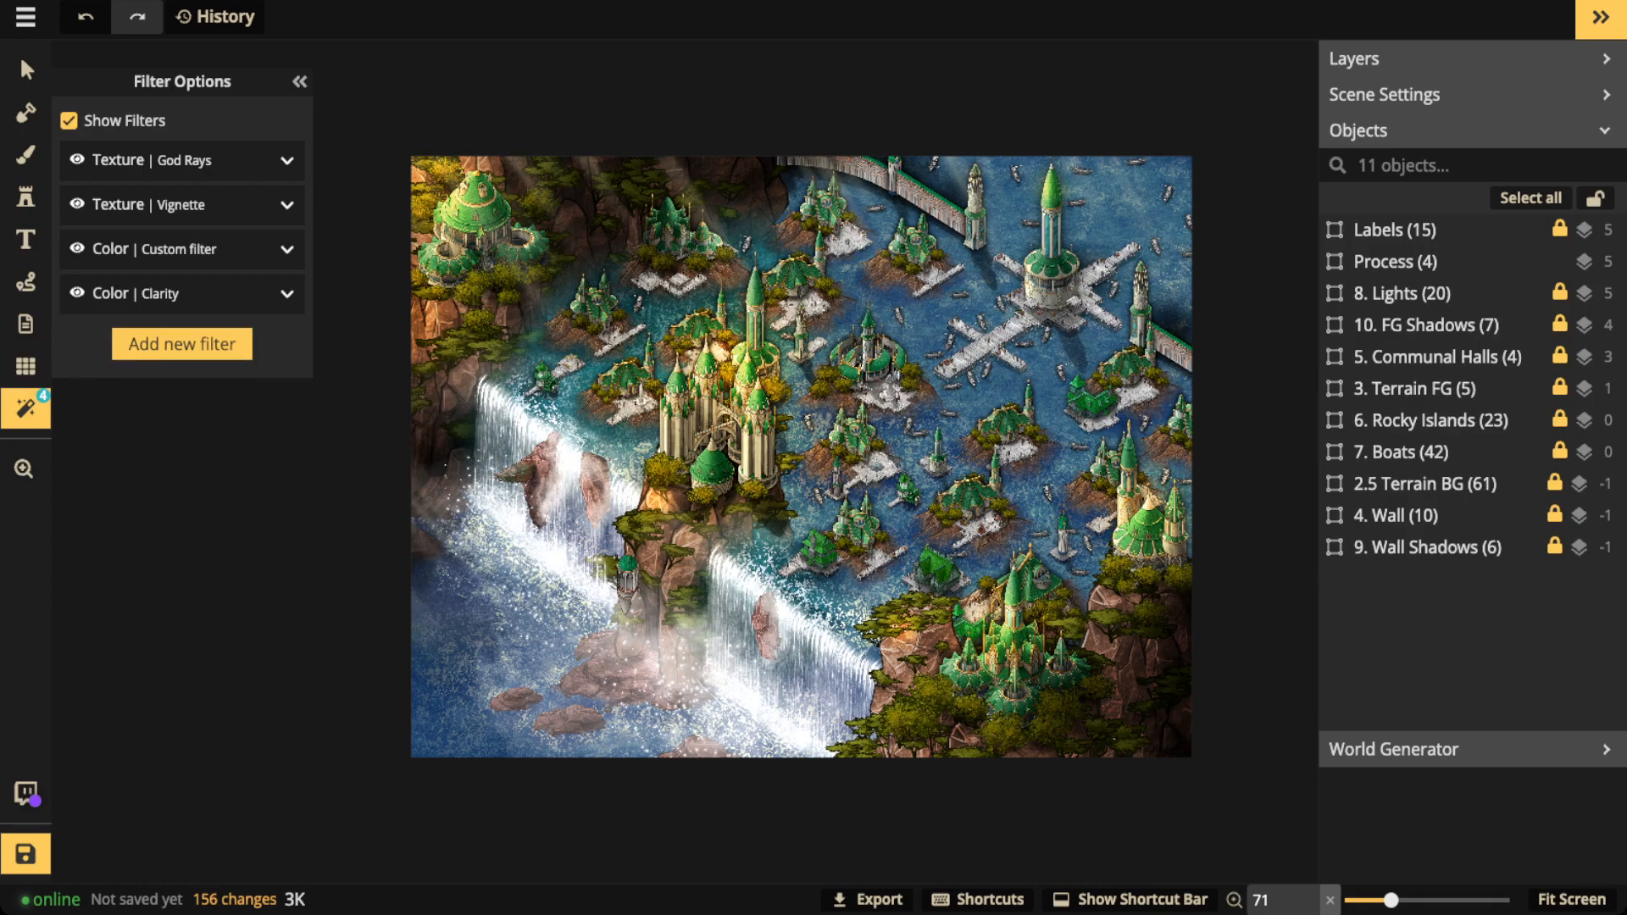
pyautogui.click(299, 81)
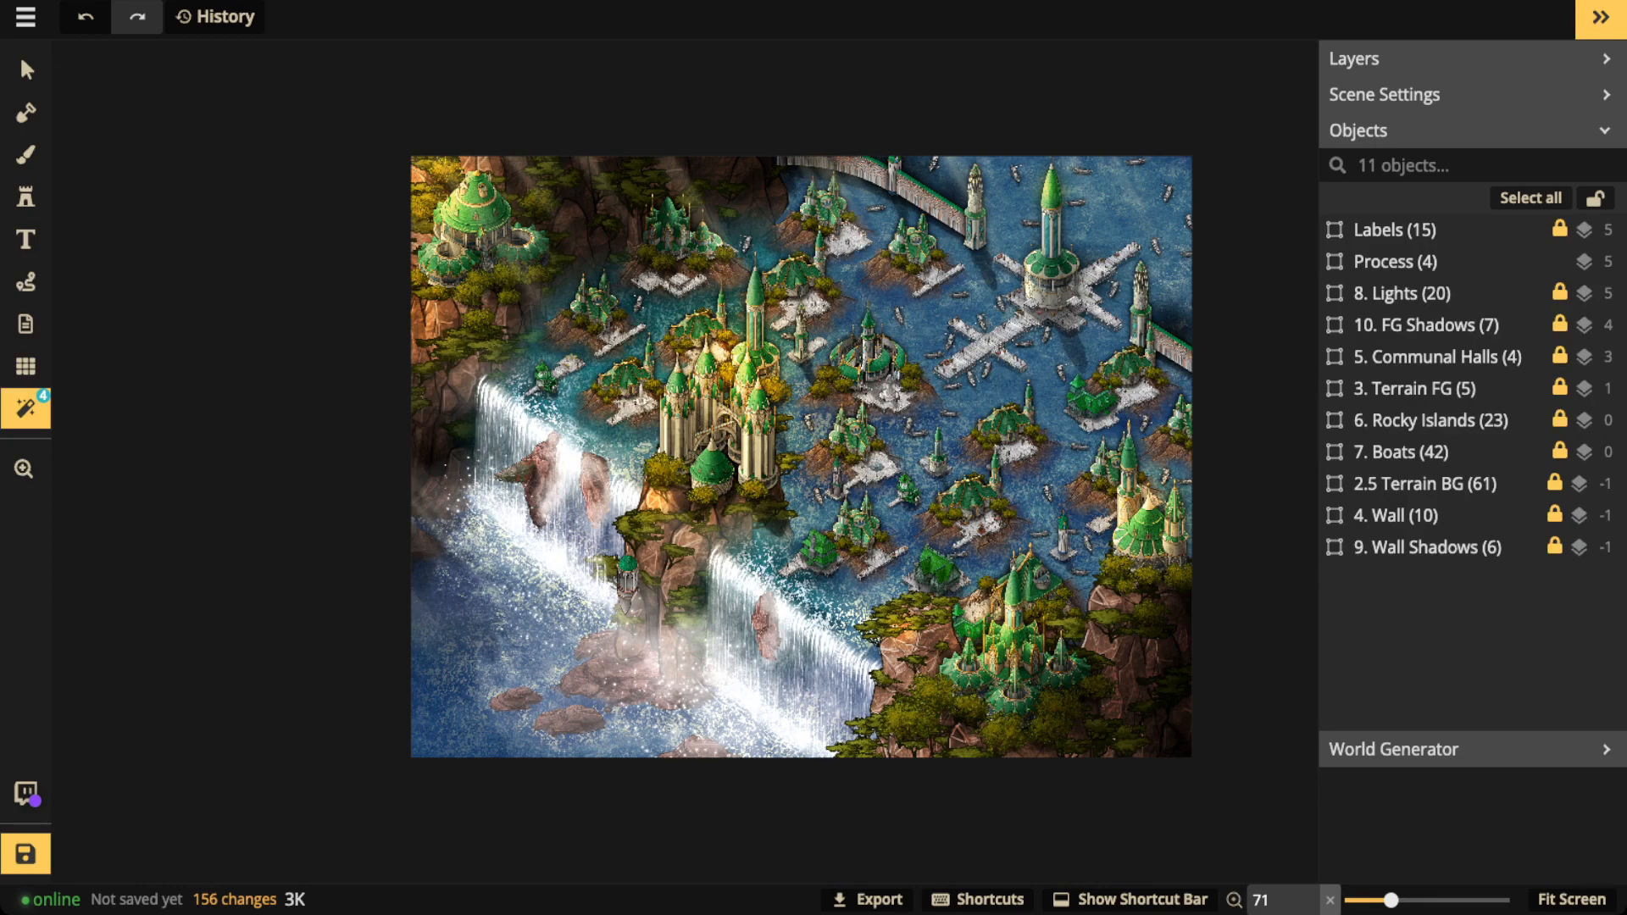
pyautogui.click(26, 70)
pyautogui.moveTo(265, 381); pyautogui.dragTo(569, 383)
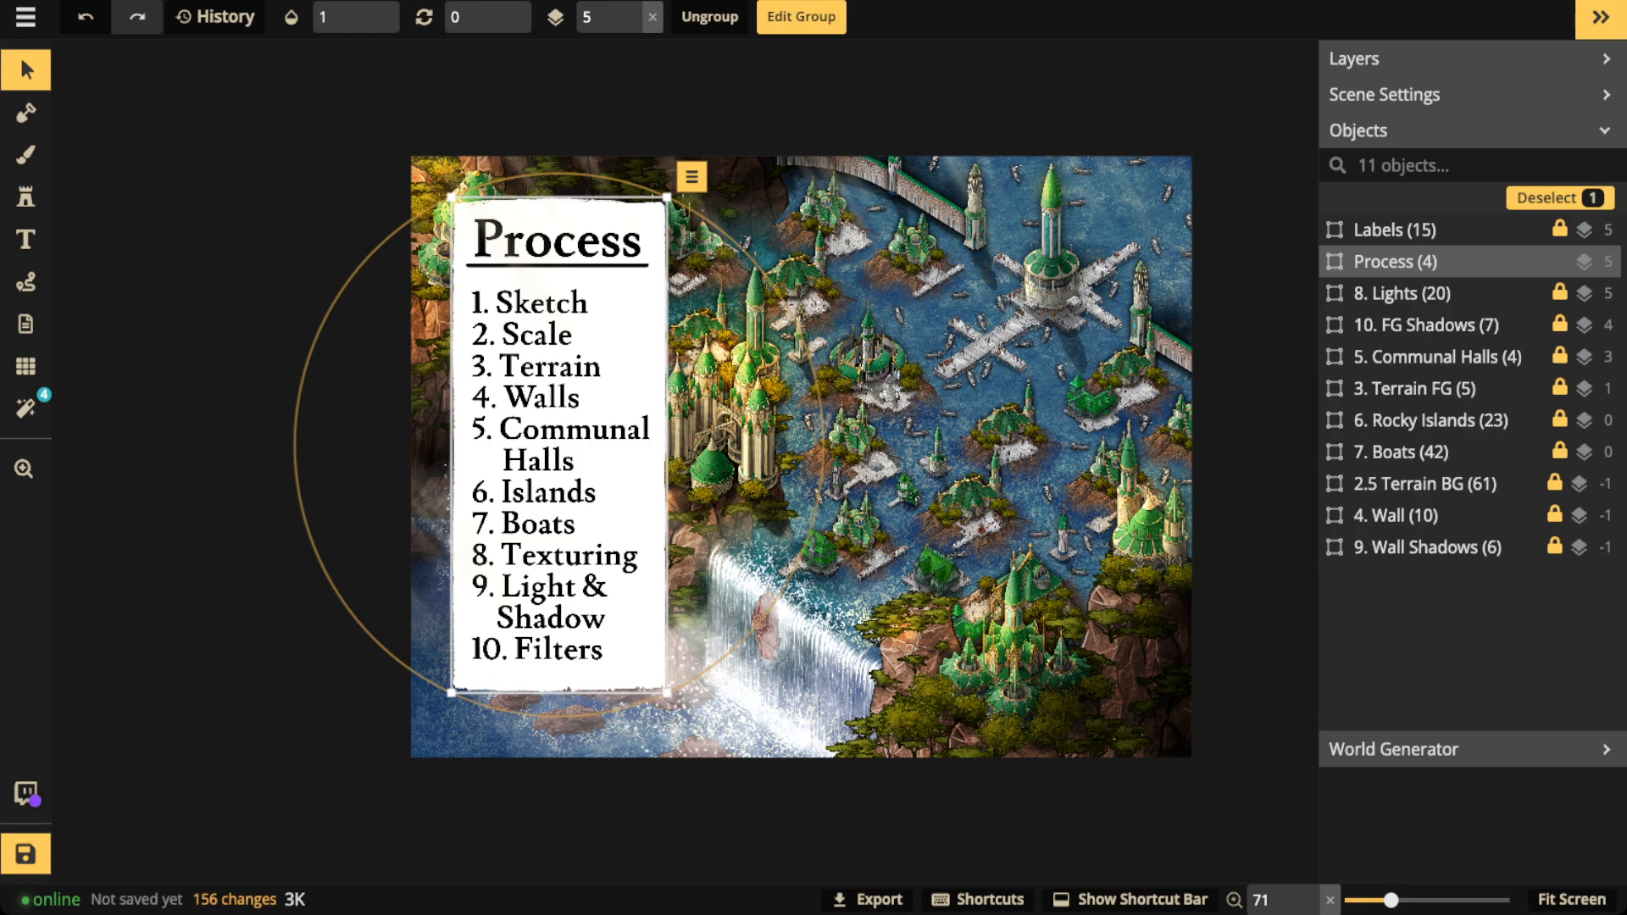
# Draw yellow free-hand paths along the two wall sections in the map's upper right to highlight them.
pyautogui.click(25, 283)
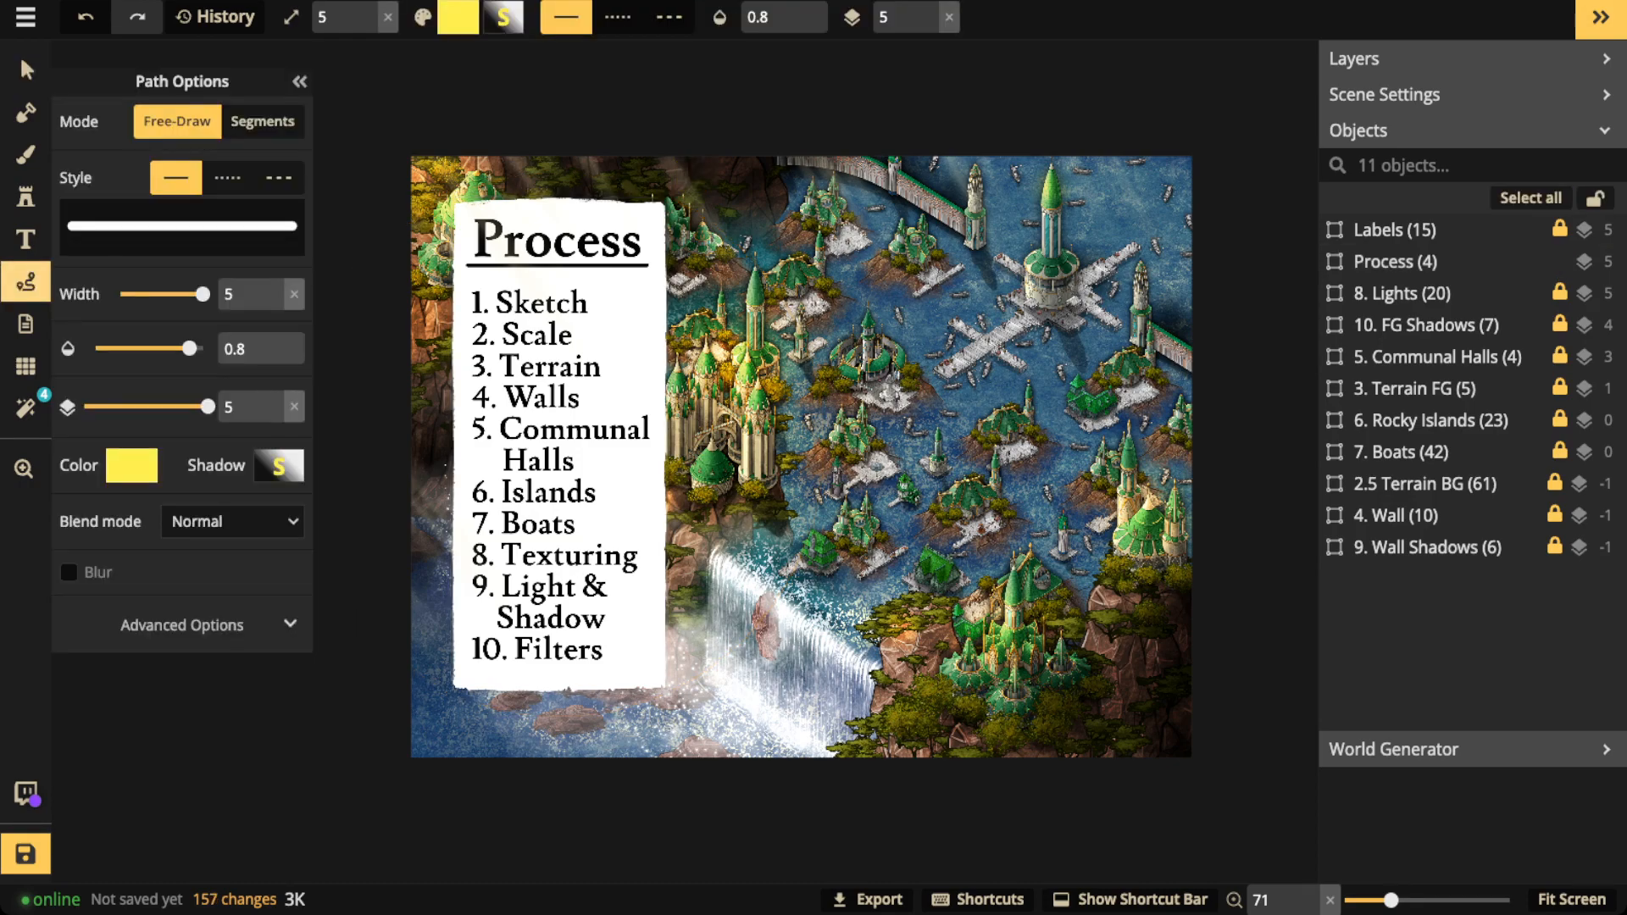
pyautogui.moveTo(792, 158)
pyautogui.mouseDown()
pyautogui.moveTo(903, 188)
pyautogui.moveTo(971, 236)
pyautogui.mouseUp()
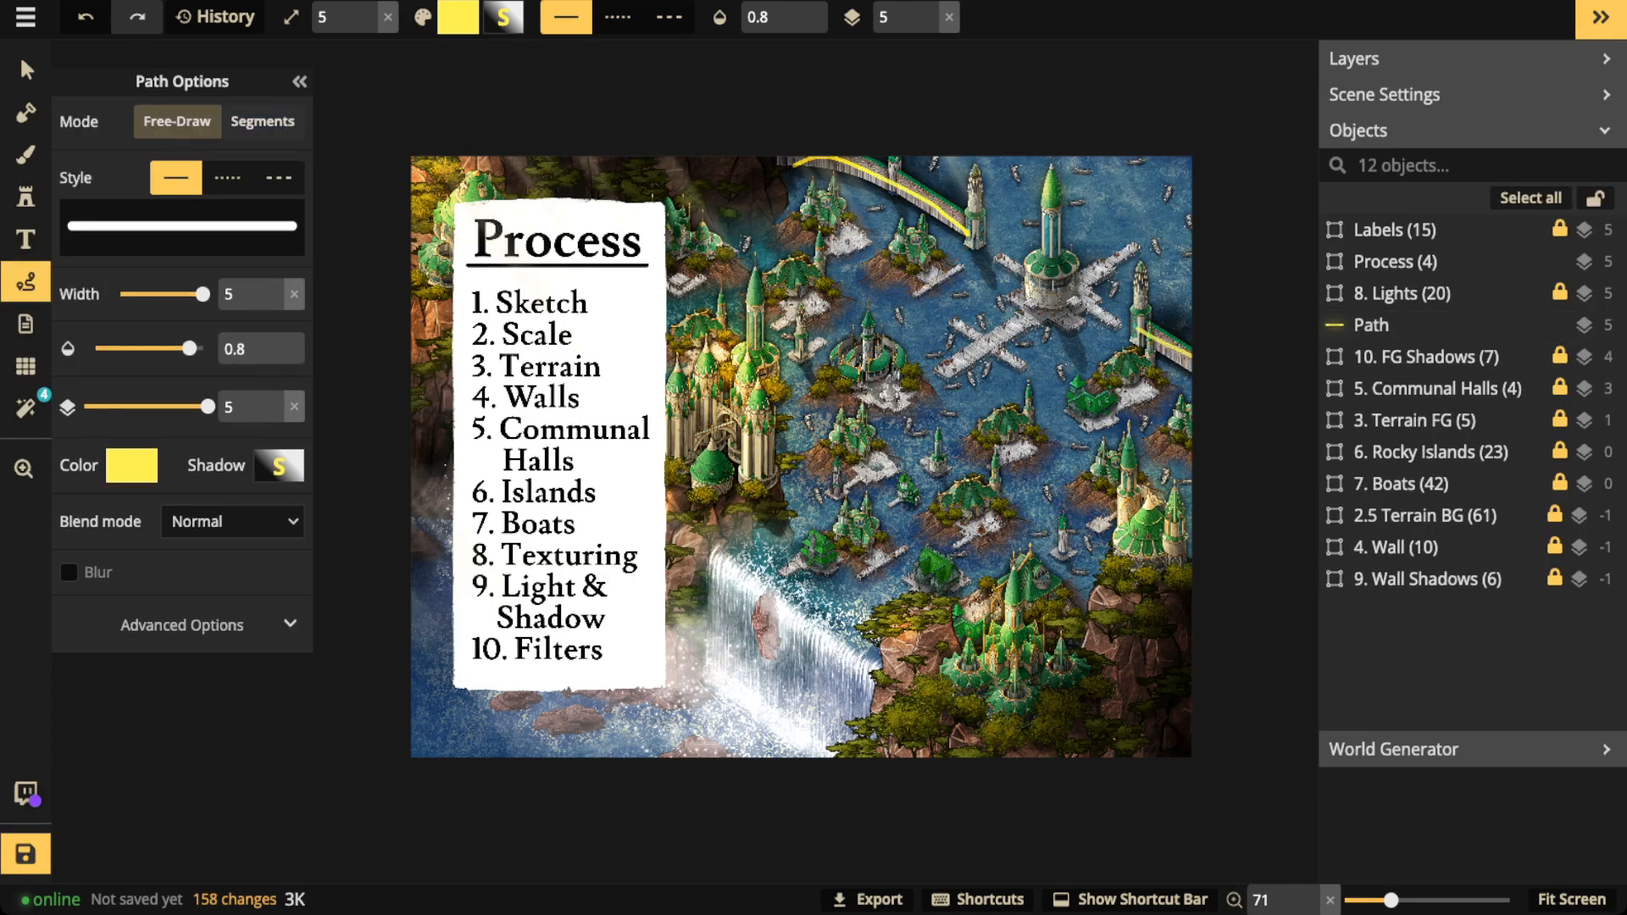
pyautogui.moveTo(1140, 326); pyautogui.dragTo(1190, 357)
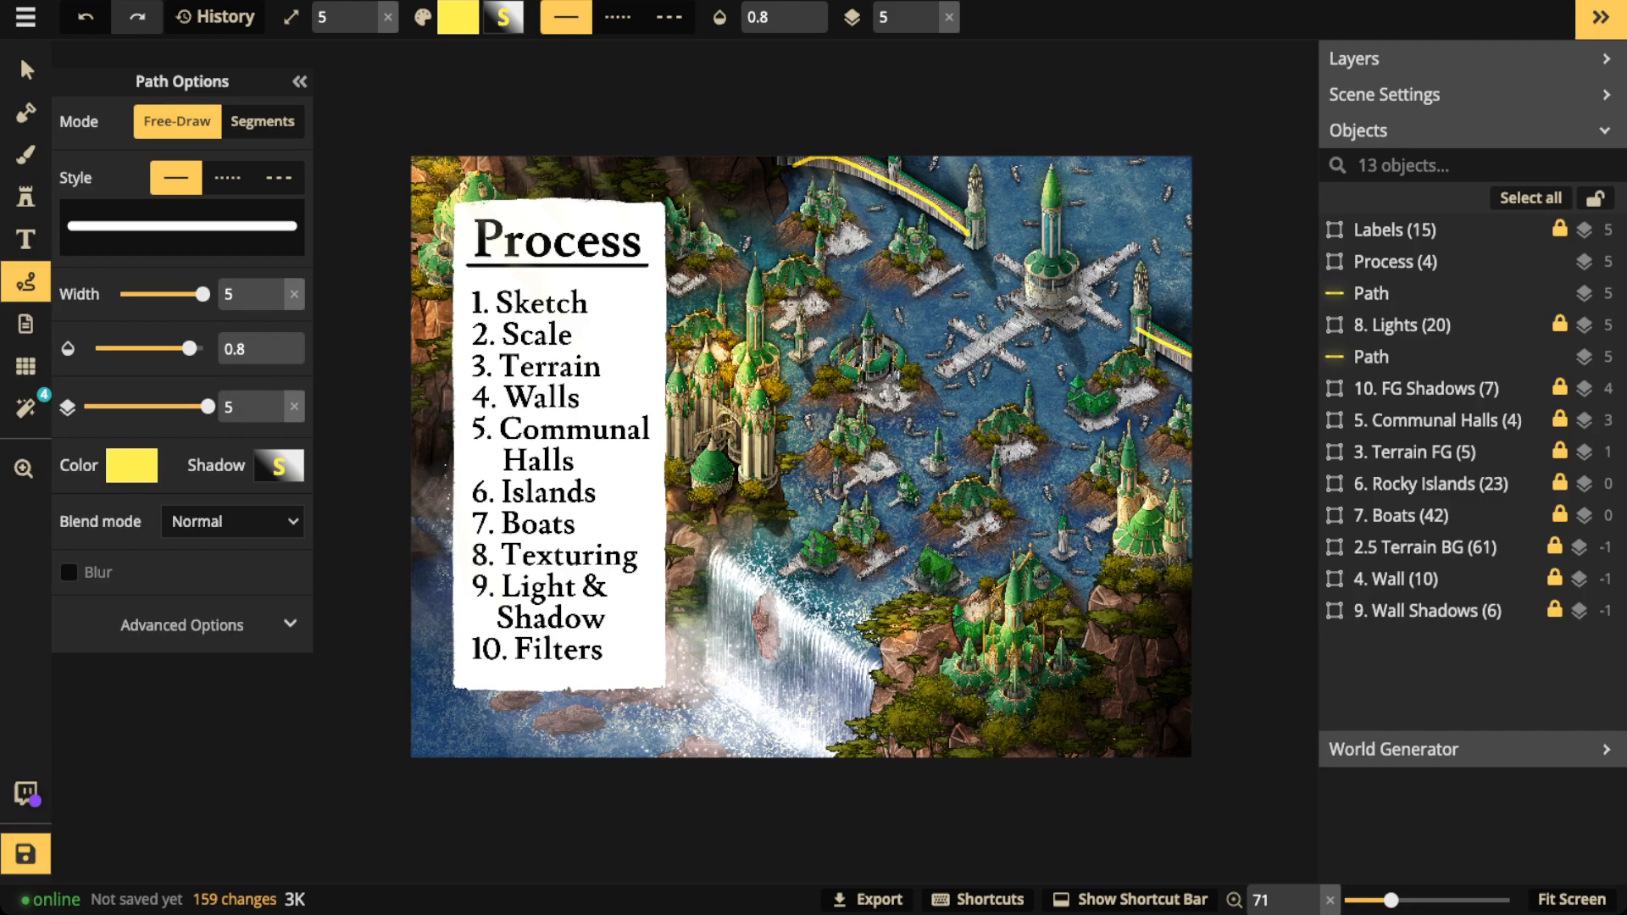
# Circle the halls in the map's lower-right corner and a small rocky island with yellow paths, deleting each outline after showing it.
pyautogui.moveTo(1159, 524)
pyautogui.mouseDown()
pyautogui.moveTo(1011, 591)
pyautogui.moveTo(1021, 758)
pyautogui.moveTo(1185, 527)
pyautogui.moveTo(1144, 518)
pyautogui.mouseUp()
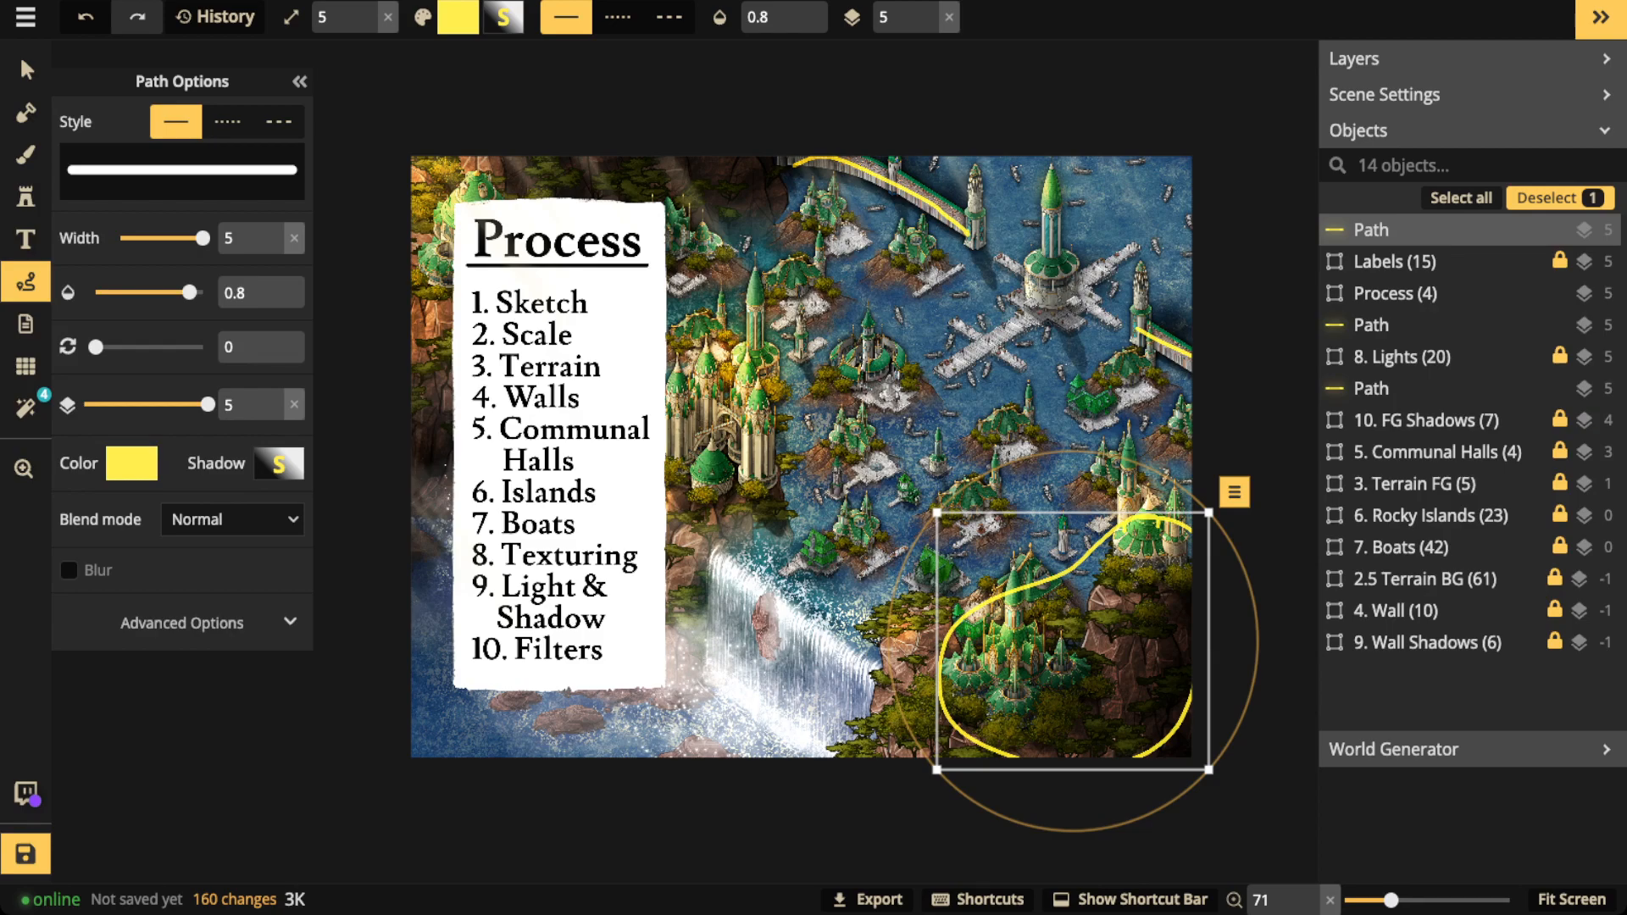
pyautogui.press('Delete')
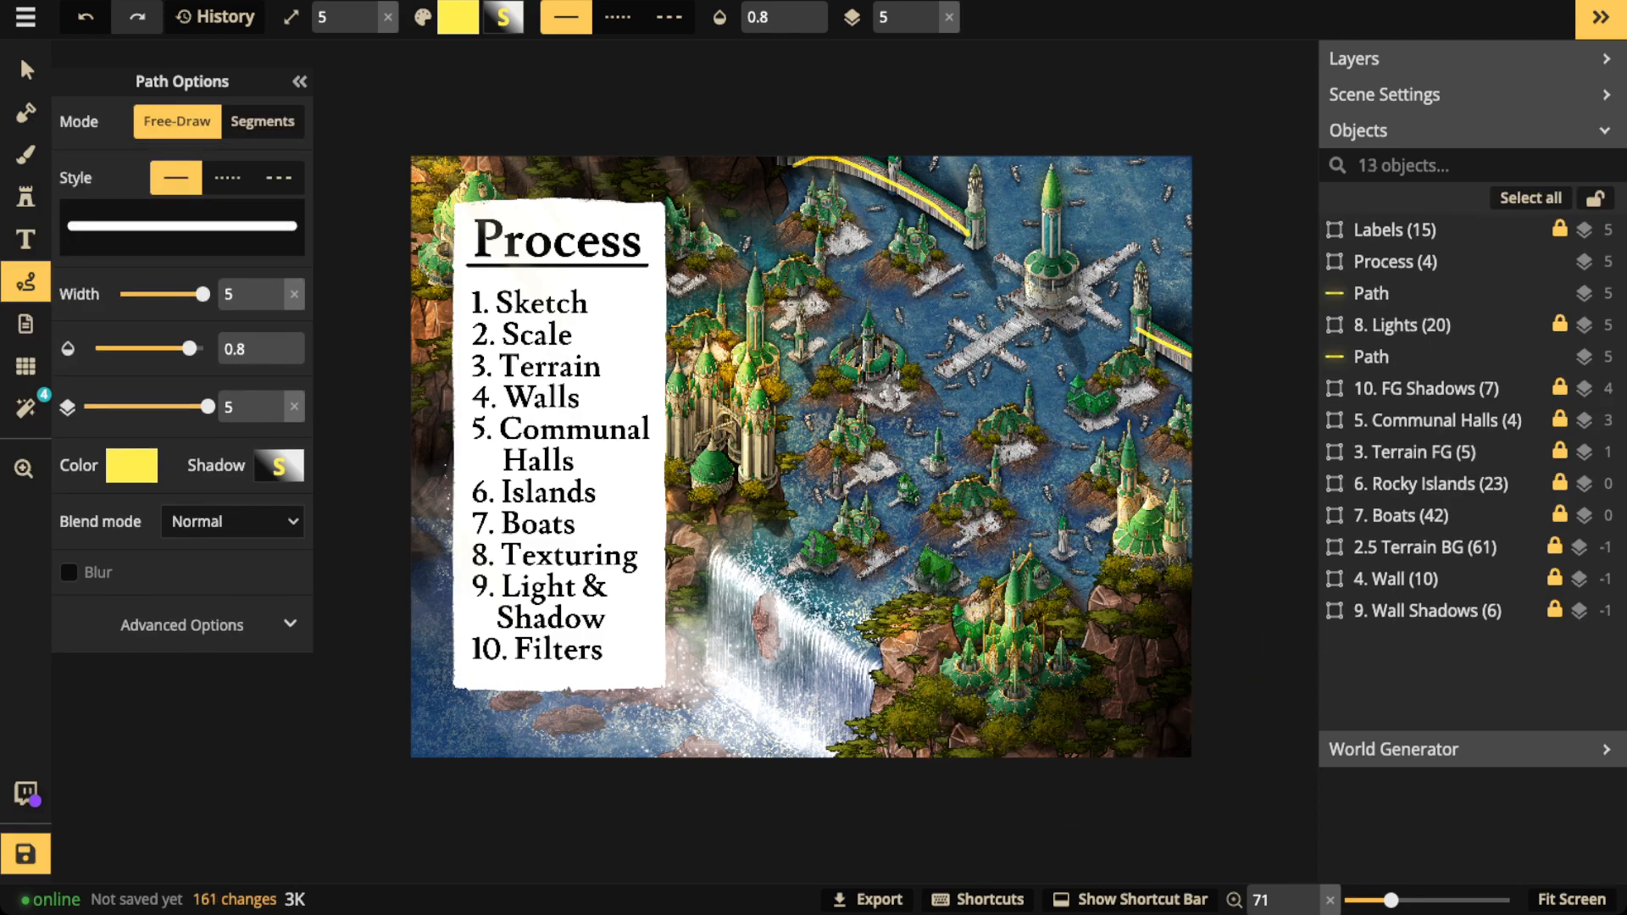
pyautogui.moveTo(1012, 411); pyautogui.dragTo(991, 405)
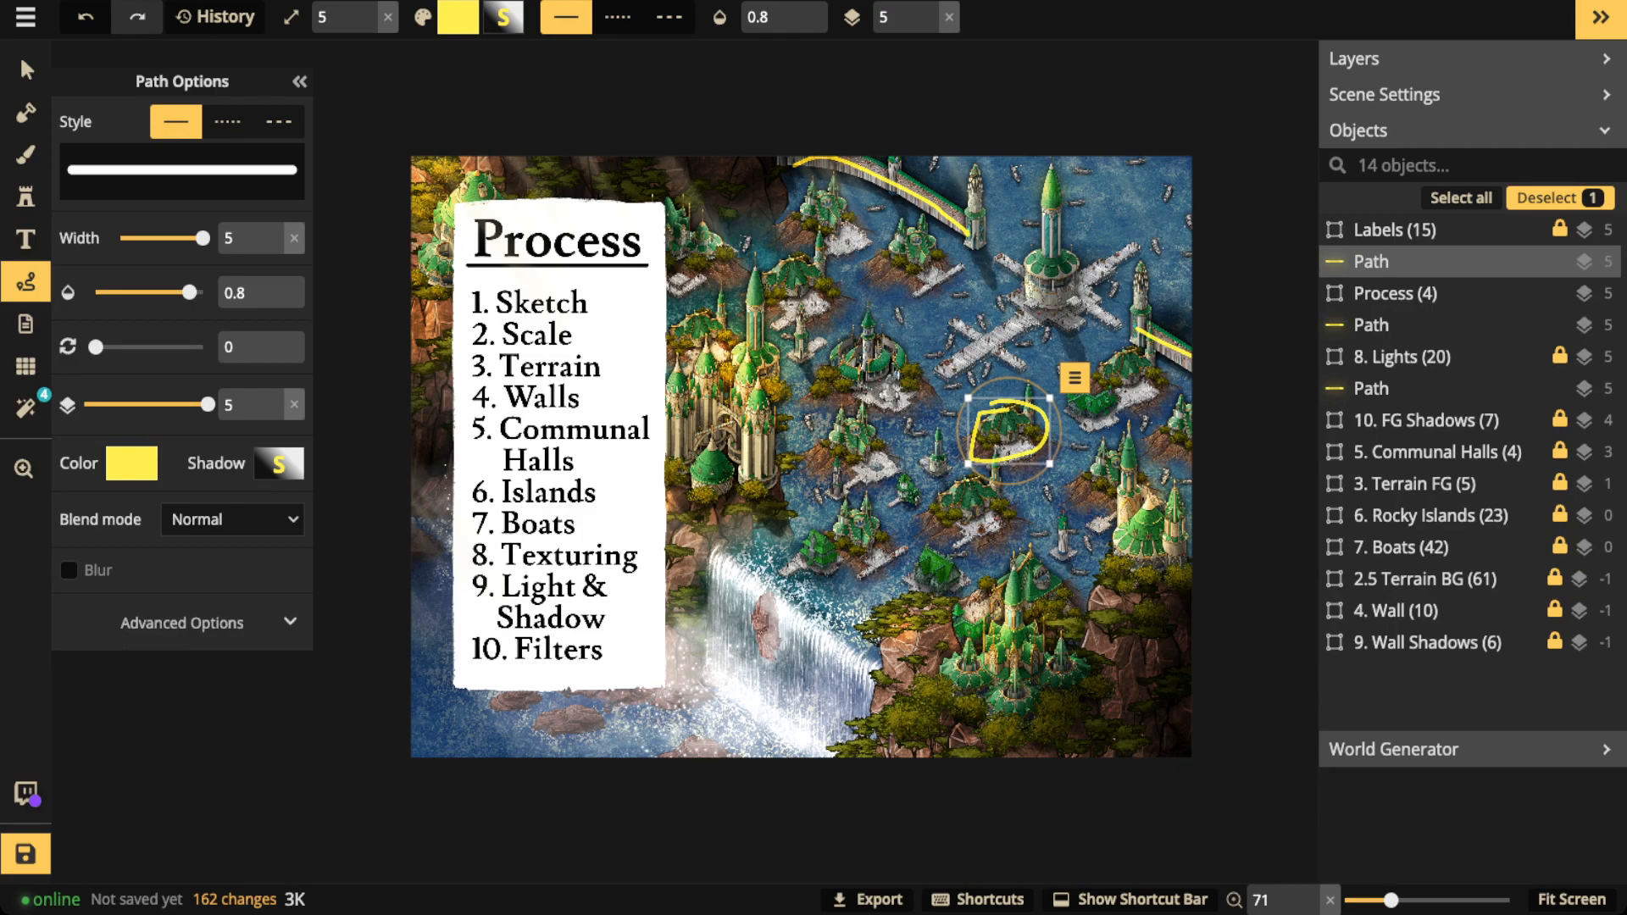
pyautogui.press('Delete')
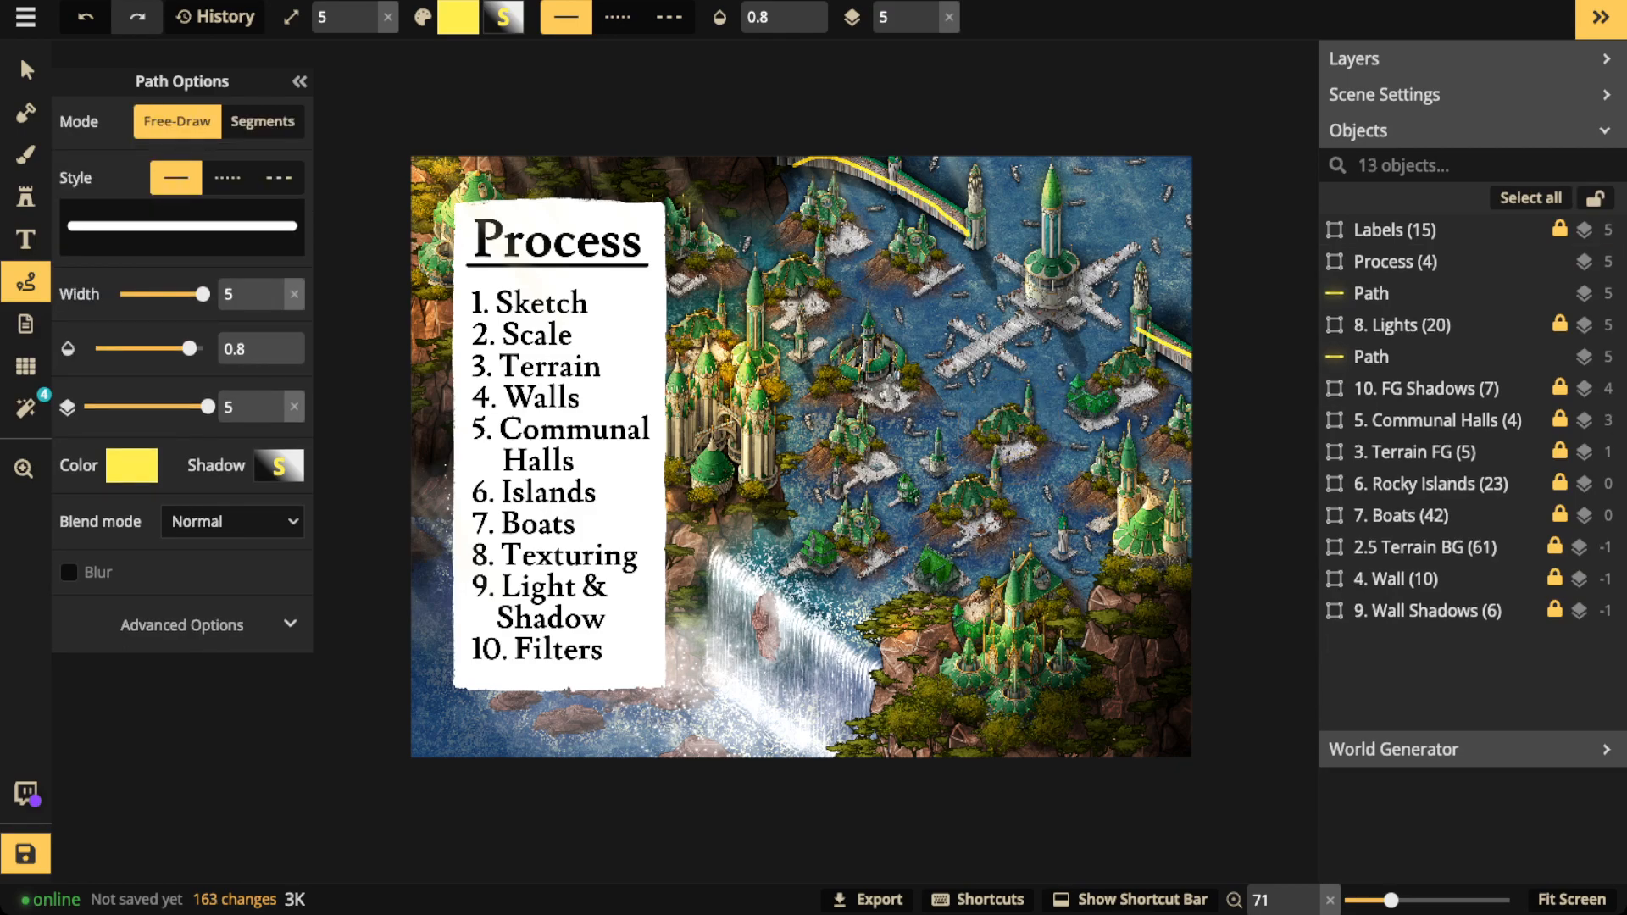